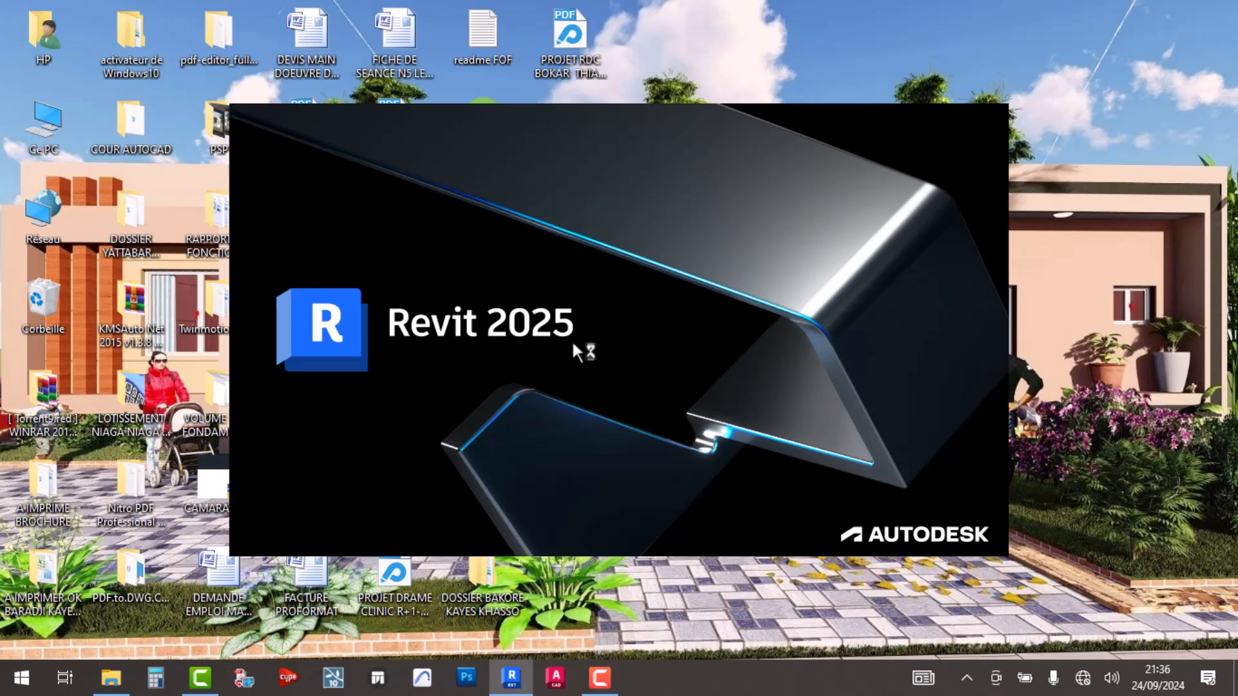
right_click(1096, 72)
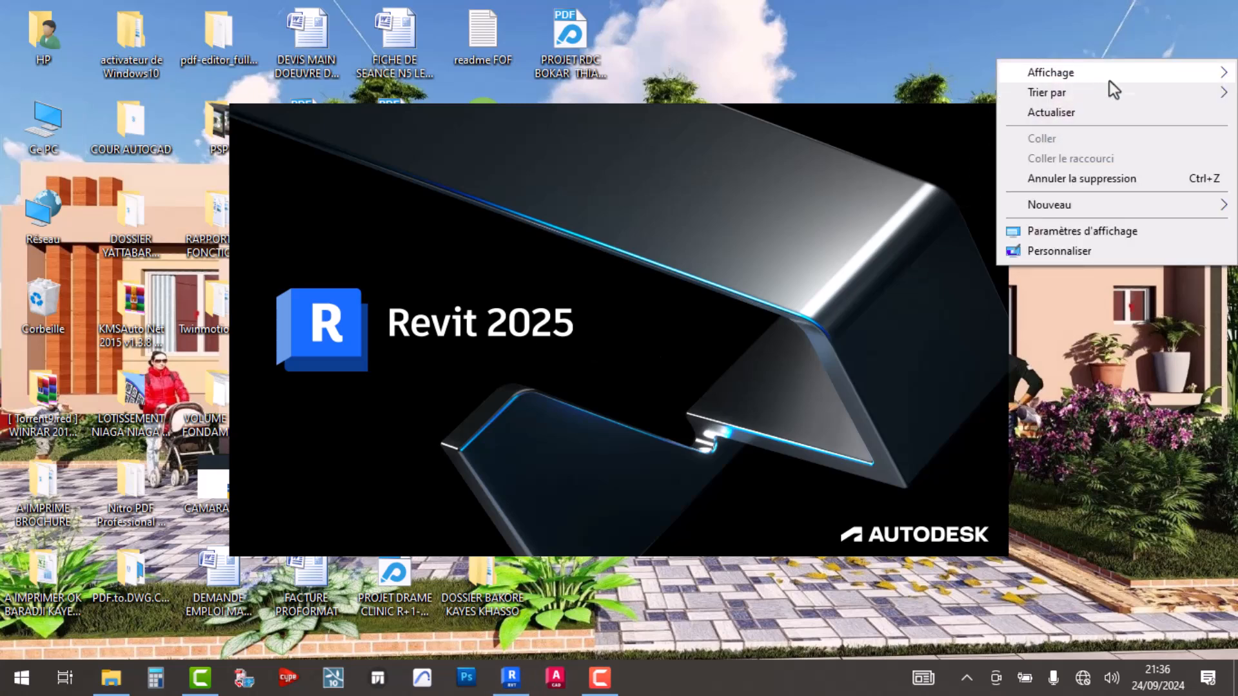
left_click(1118, 116)
right_click(998, 36)
left_click(1108, 91)
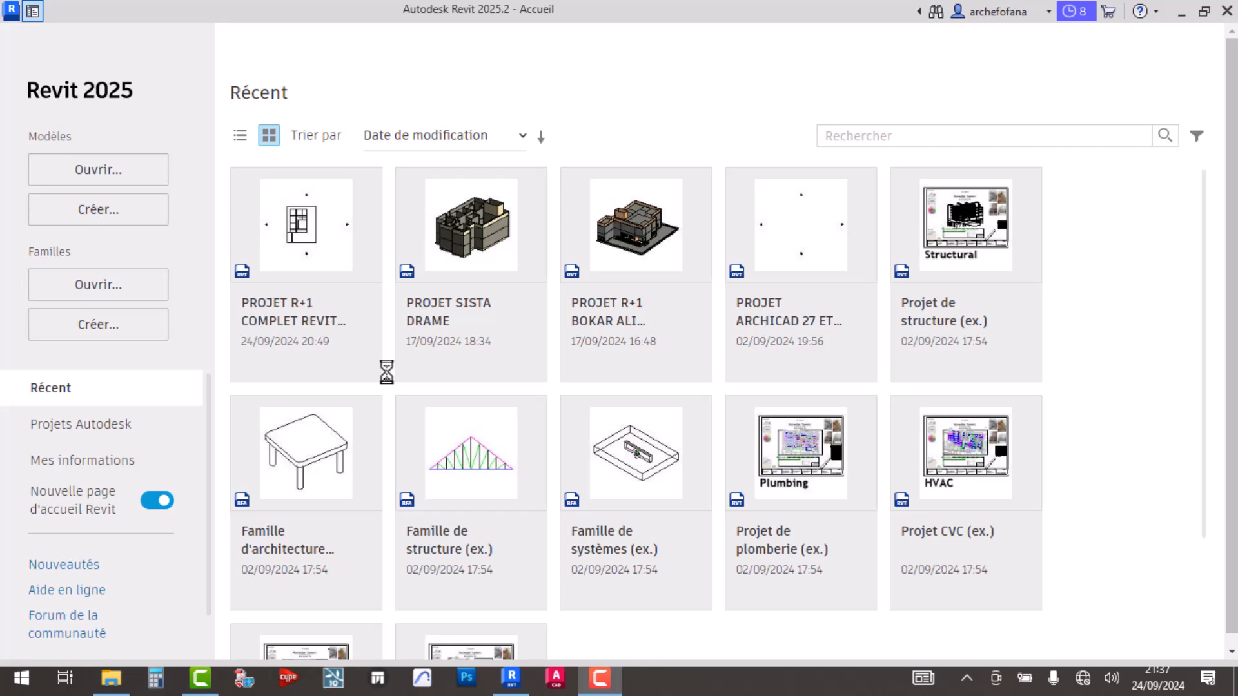
- Switch to File Explorer and look over the training videos in the FORMATION AUTOCAD 2025 ET ASTUCES AUTOCAD 2025 folder
left_click(111, 677)
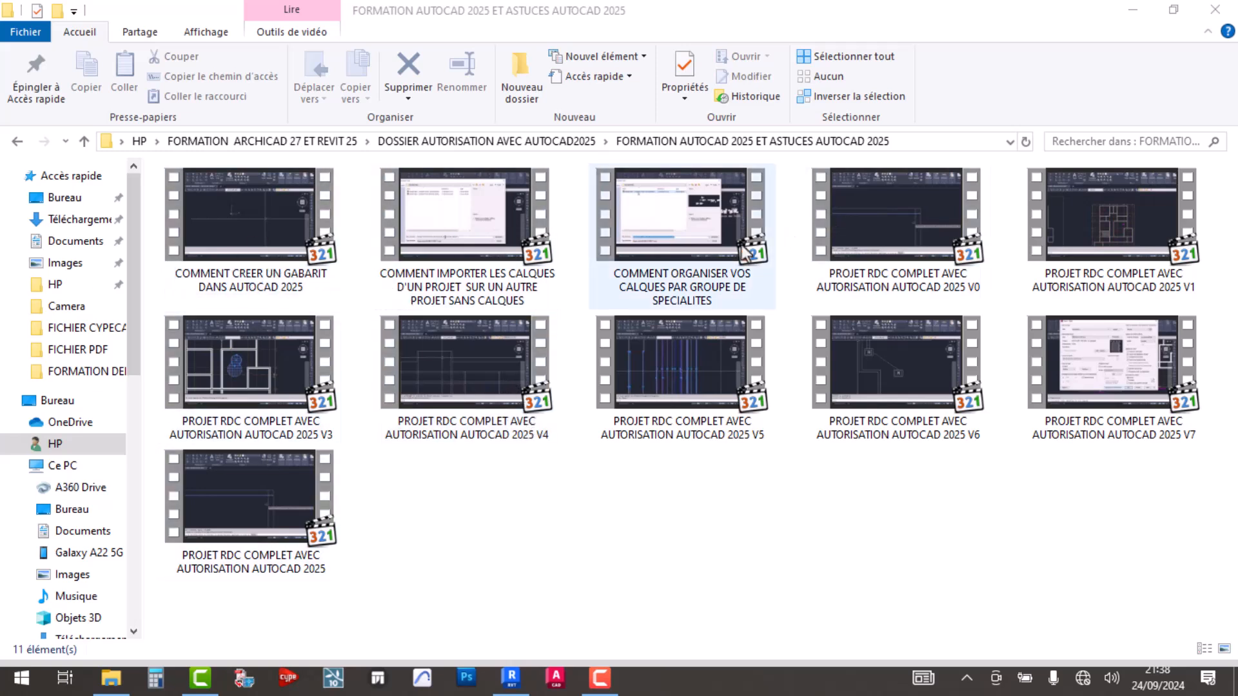
left_click_drag(1156, 572, 331, 297)
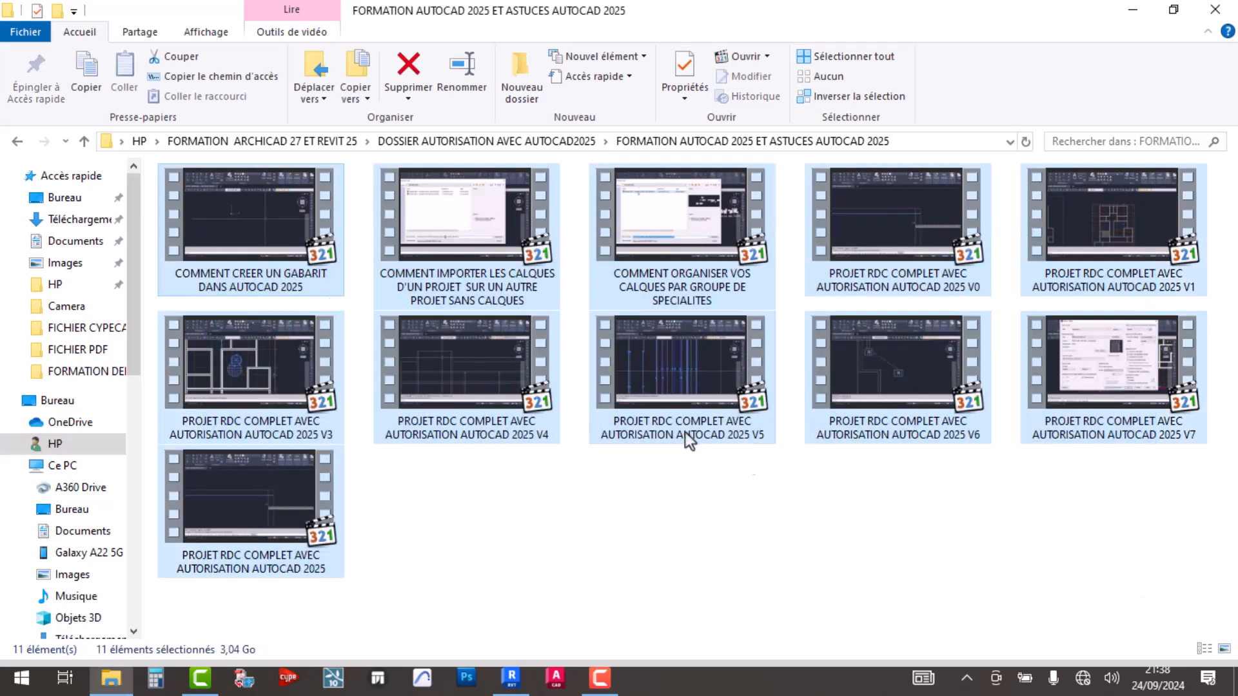
right_click(817, 525)
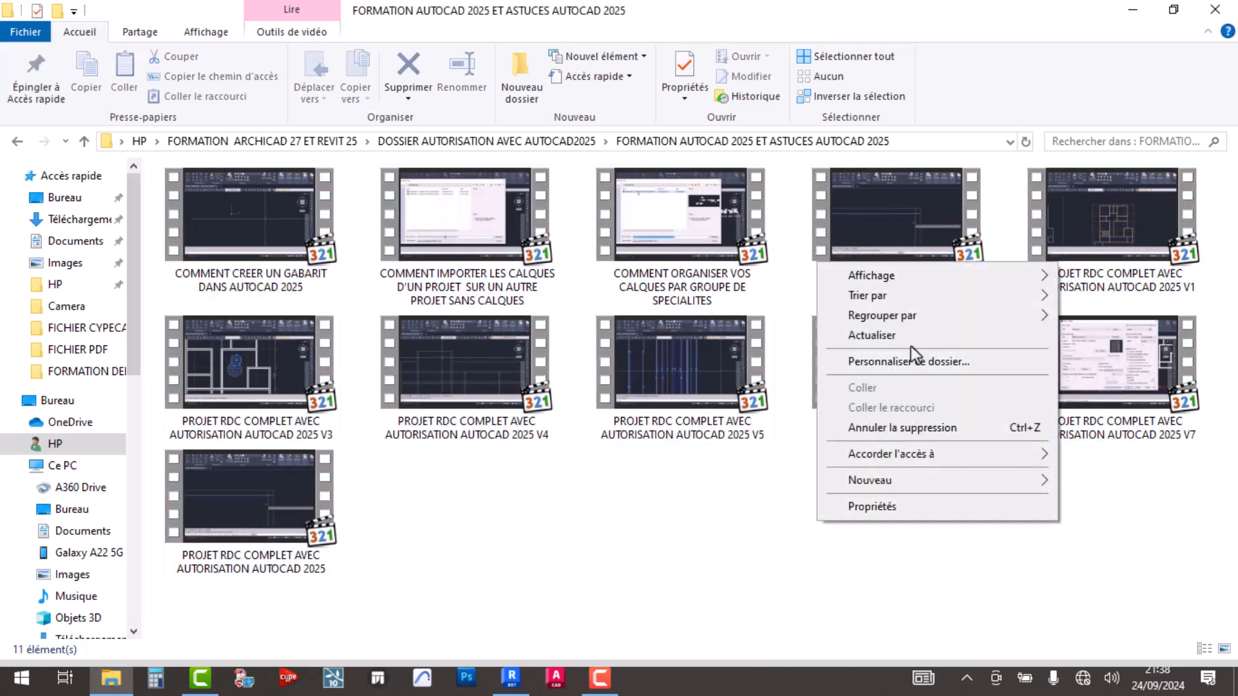
left_click(911, 337)
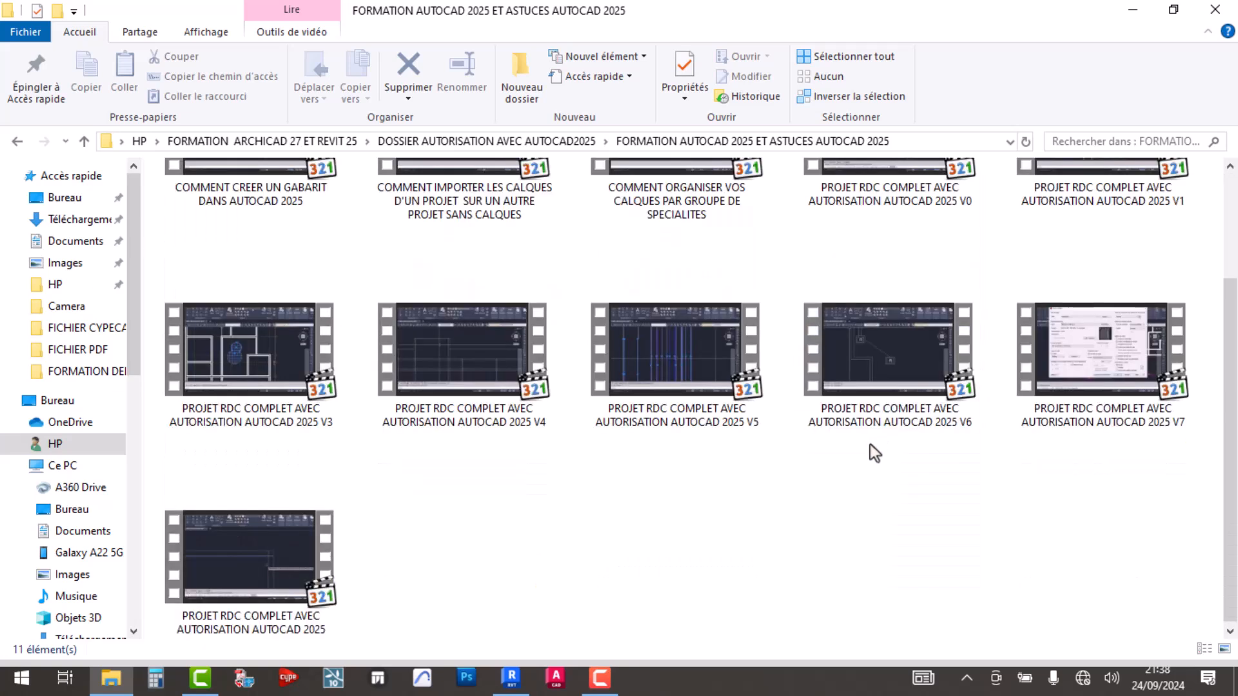
- Browse to the FORMATION DEBUTANT AVEC REVIT 25 folder and check the V0 video's file details
left_click(515, 141)
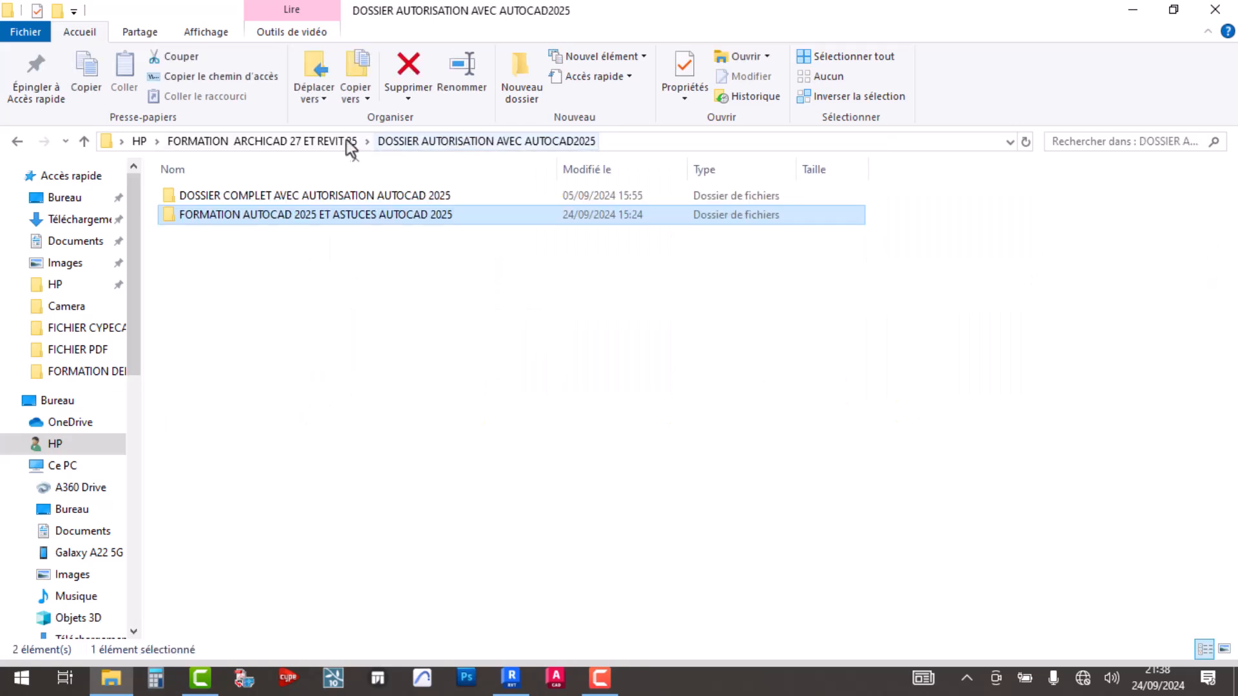
left_click(326, 140)
double_click(319, 252)
double_click(277, 219)
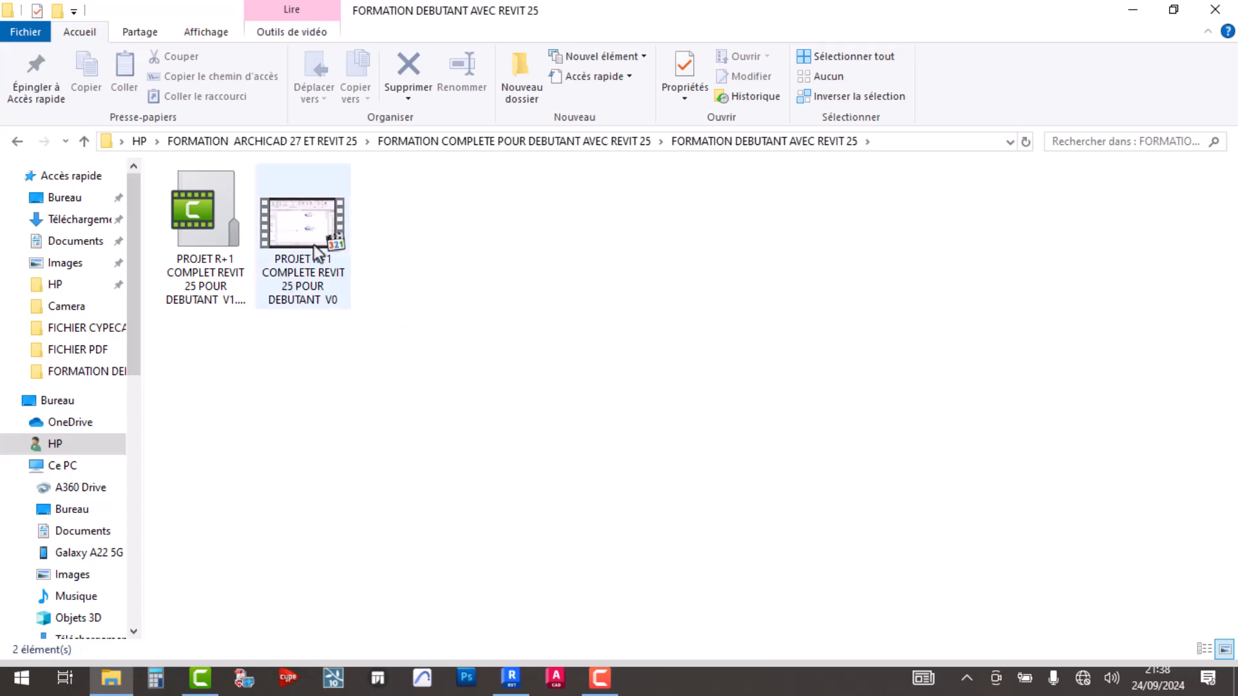
mouse_move(329, 295)
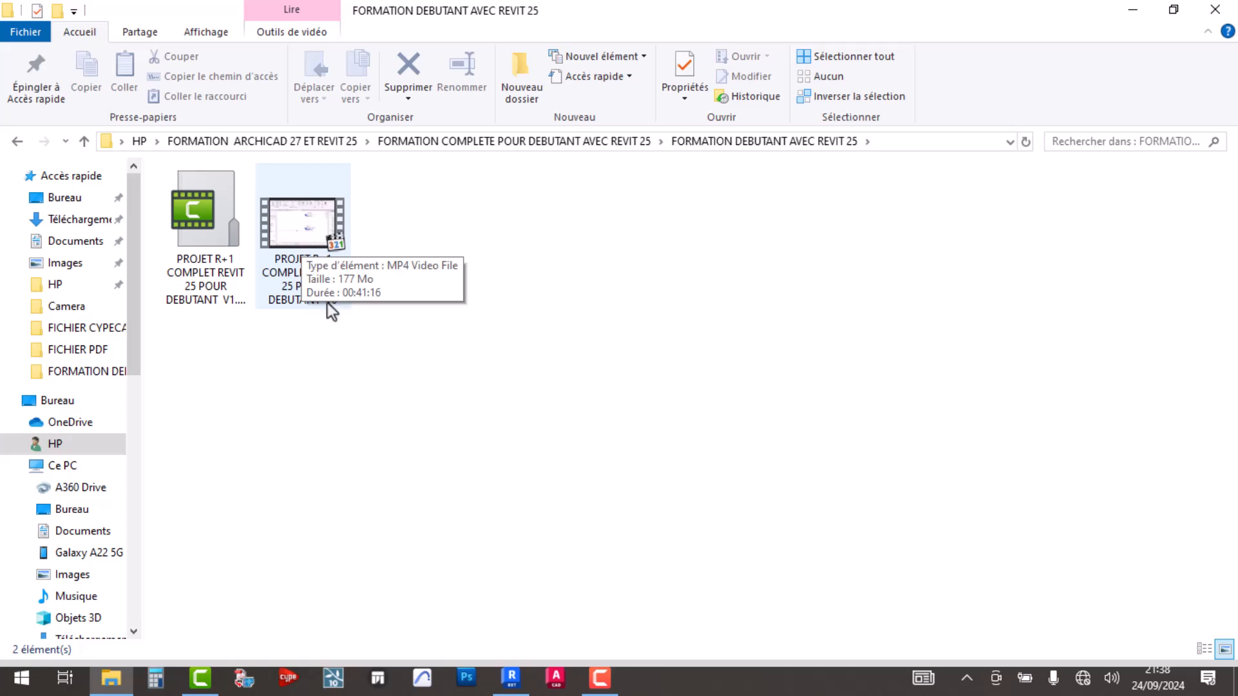
- Open FORMATION ARCHICAD POUR AUTORISATION R+2 inside PROJET ARCHICAD 27 R+2 AUTORISATION COMPLET and look over its videos
left_click(18, 142)
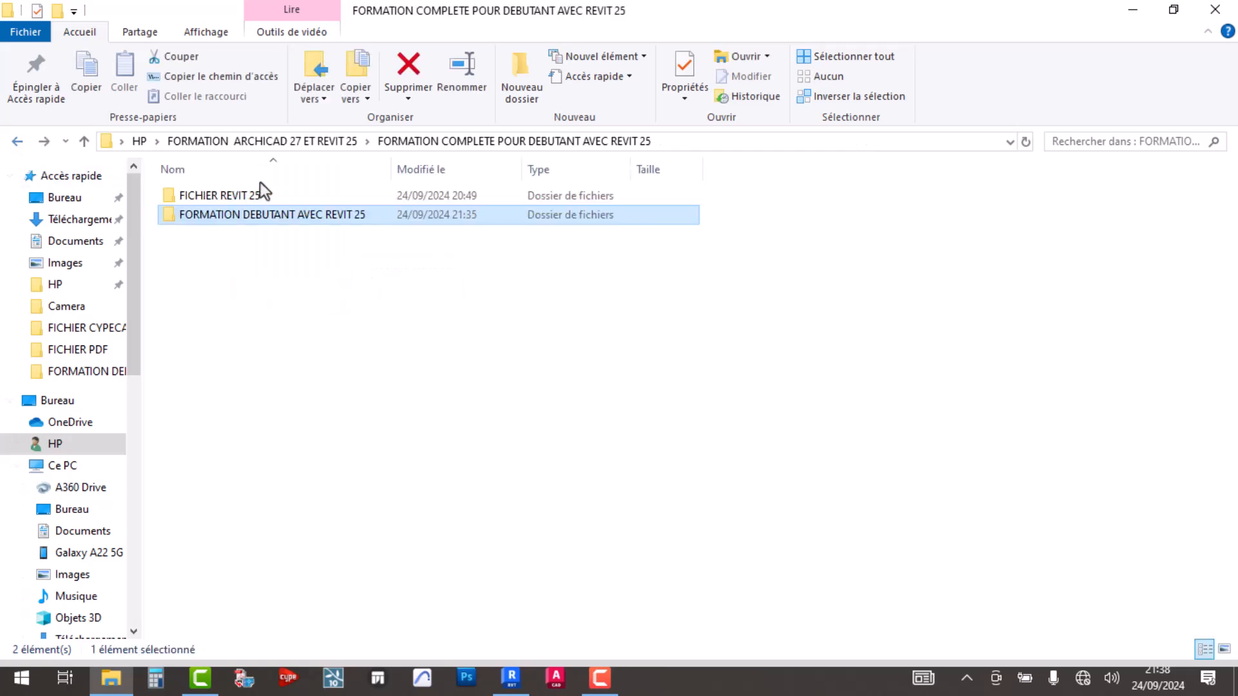
left_click(317, 141)
double_click(292, 269)
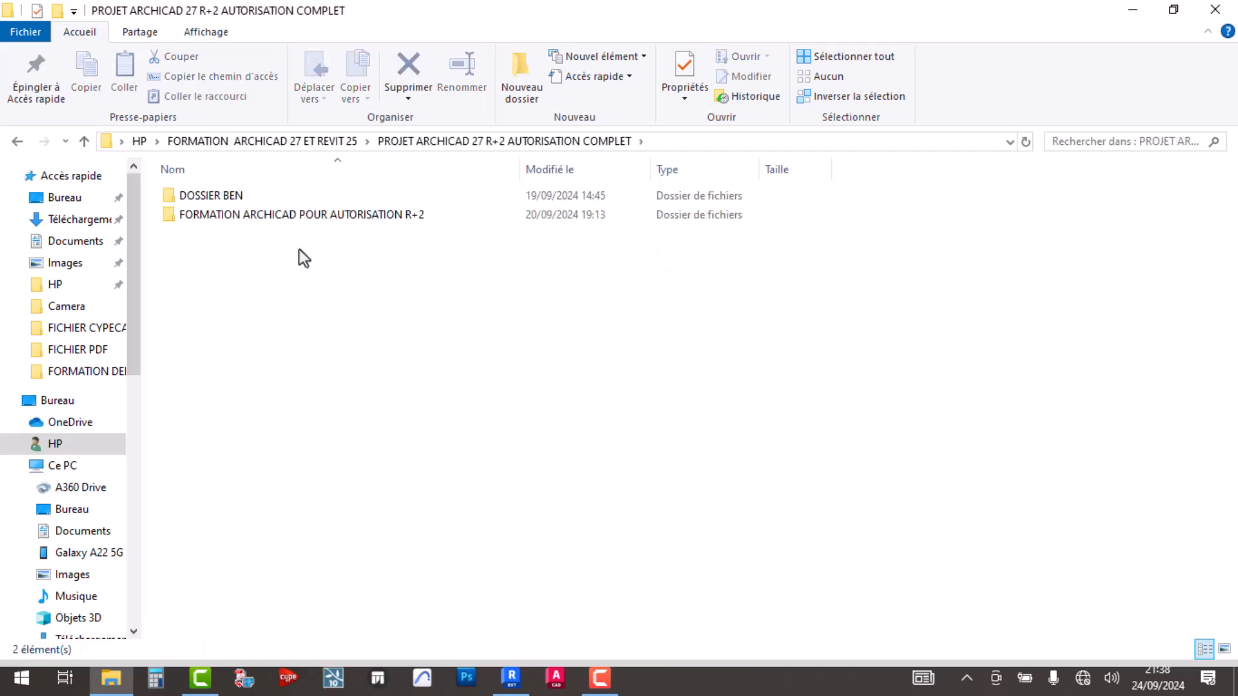
left_click(288, 219)
double_click(288, 216)
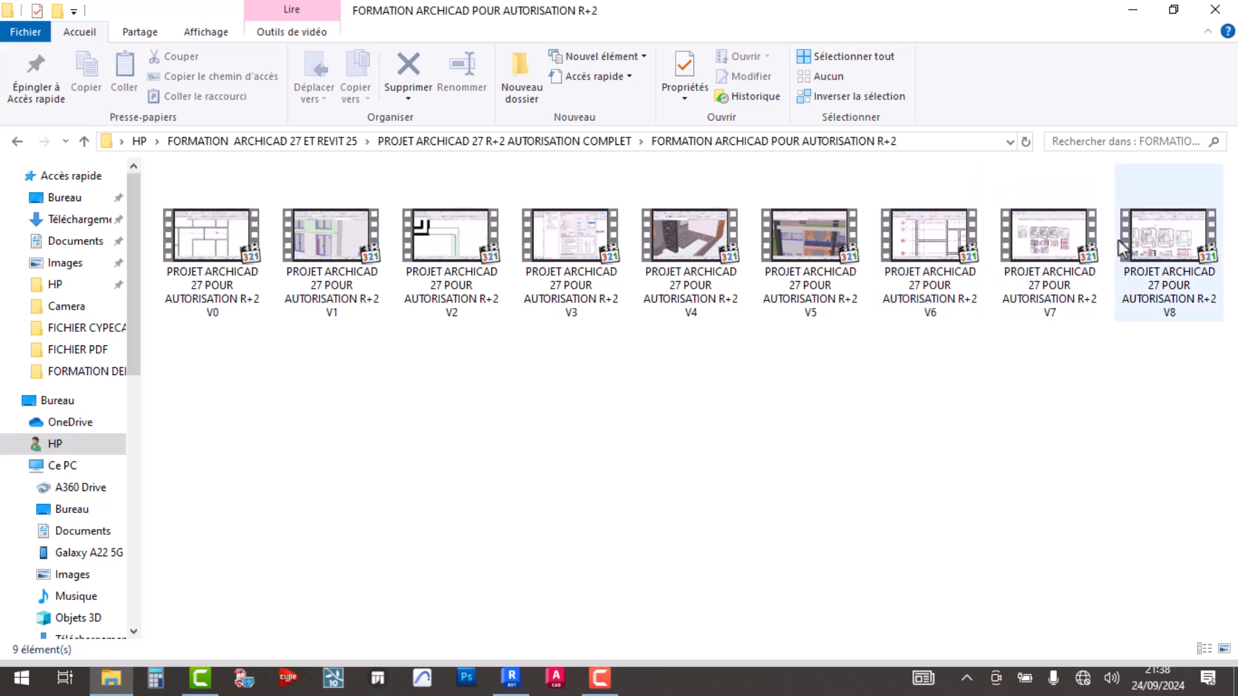
mouse_move(1122, 245)
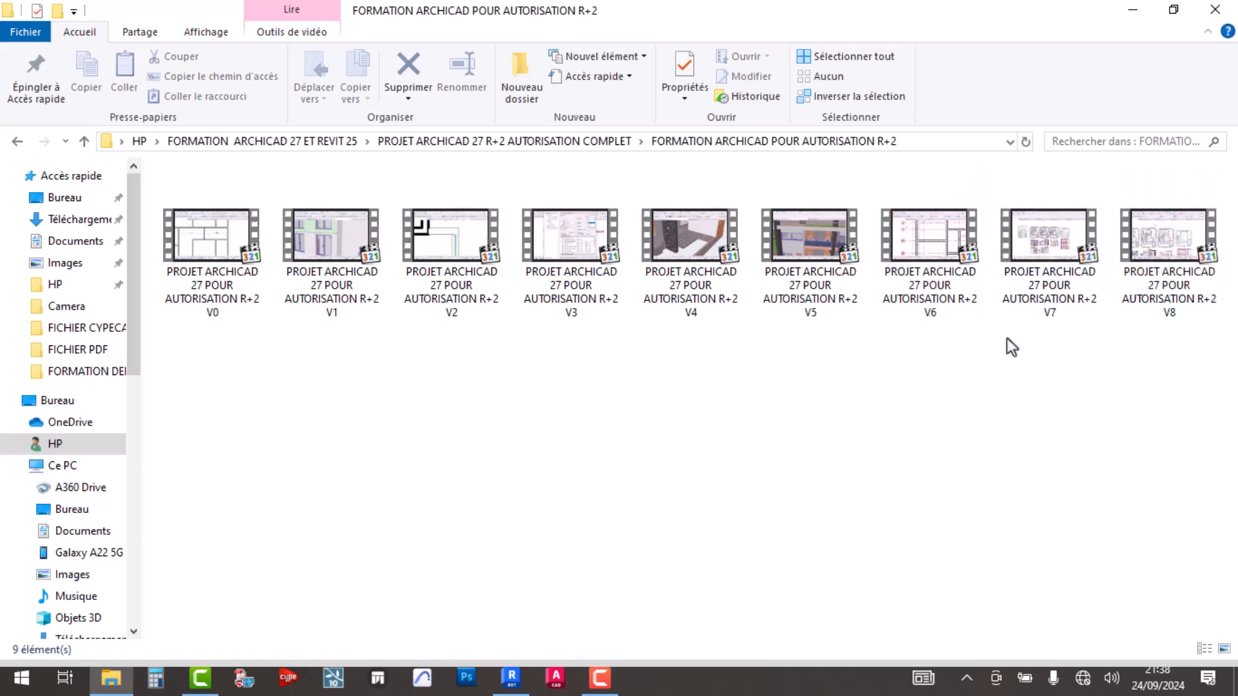
left_click_drag(1124, 395, 192, 258)
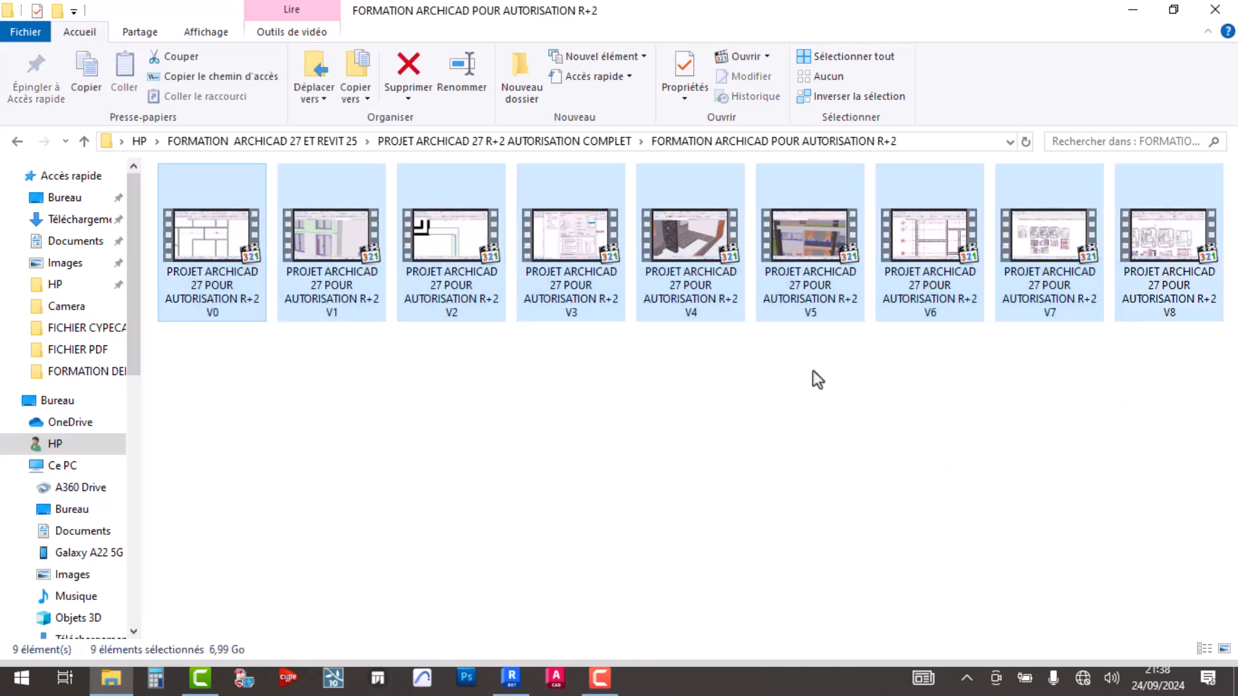
left_click_drag(1181, 396, 161, 252)
left_click_drag(1196, 401, 187, 263)
left_click_drag(229, 372, 1199, 193)
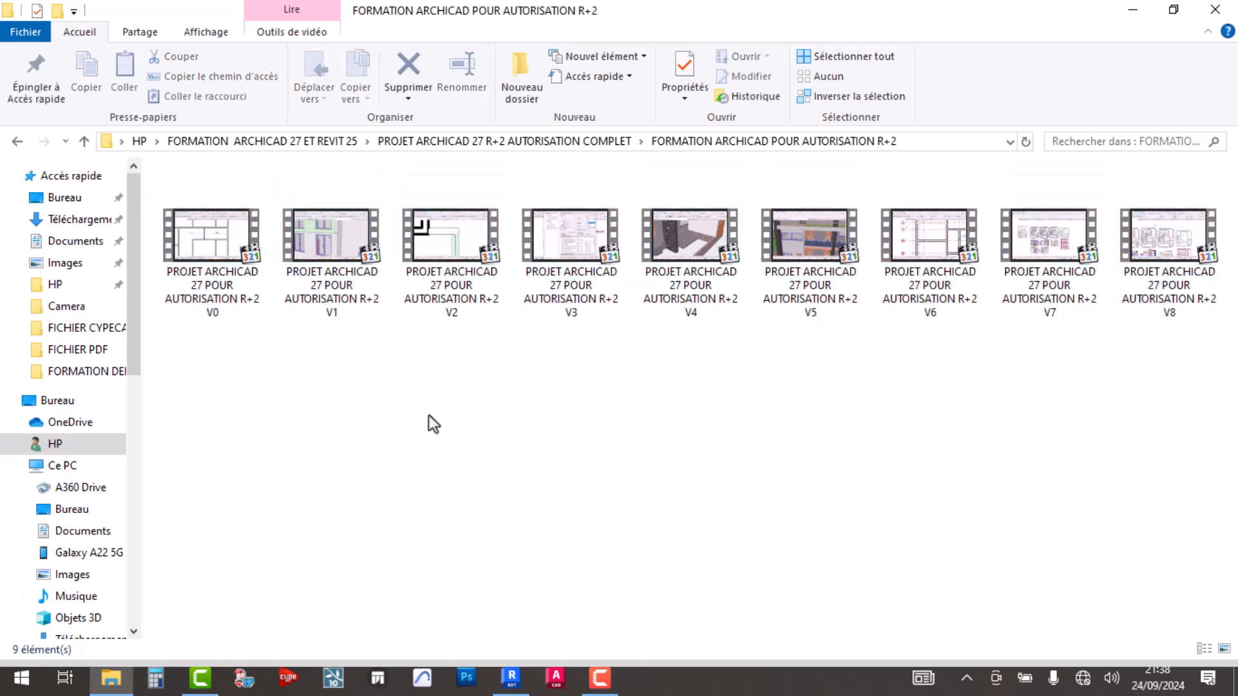
right_click(430, 416)
left_click(782, 207)
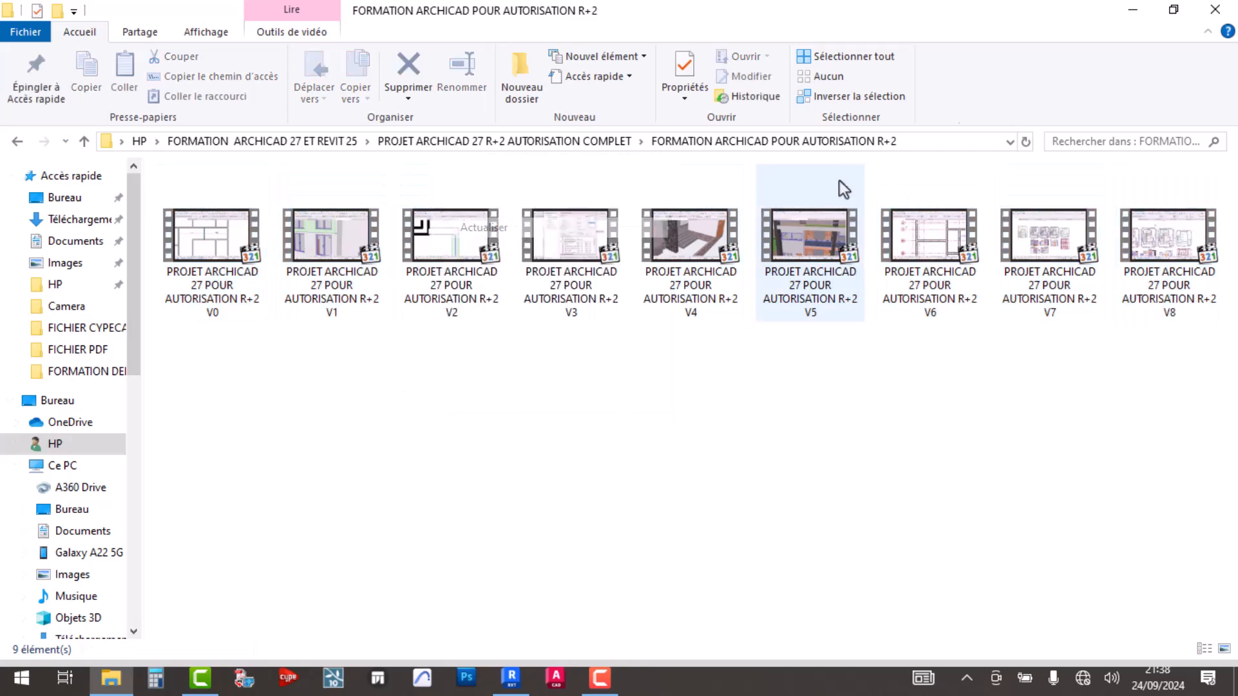
- Return to Revit and open the recent project PROJET R+1 COMPLET REVIT 25 DEBUTANT on its RDC 0 plan
left_click(1132, 9)
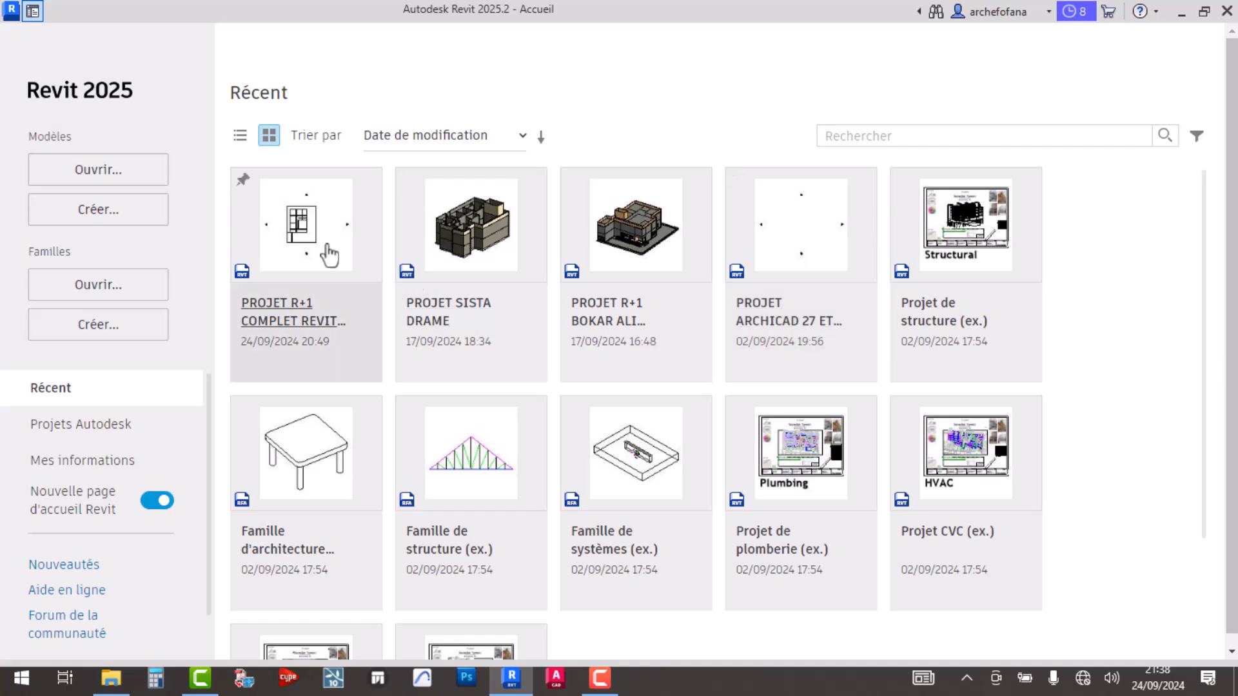
left_click(298, 276)
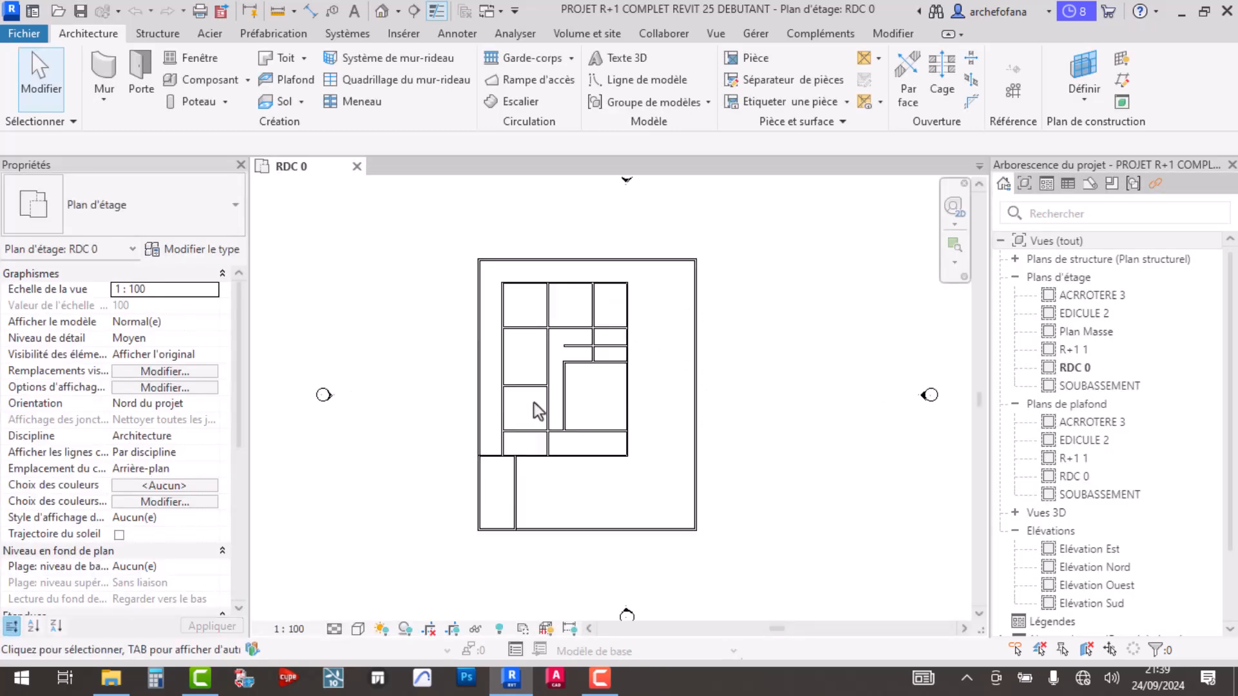
scroll(644, 323, "up", 5)
middle_click_drag(666, 330, 676, 389)
scroll(624, 336, "up", 4)
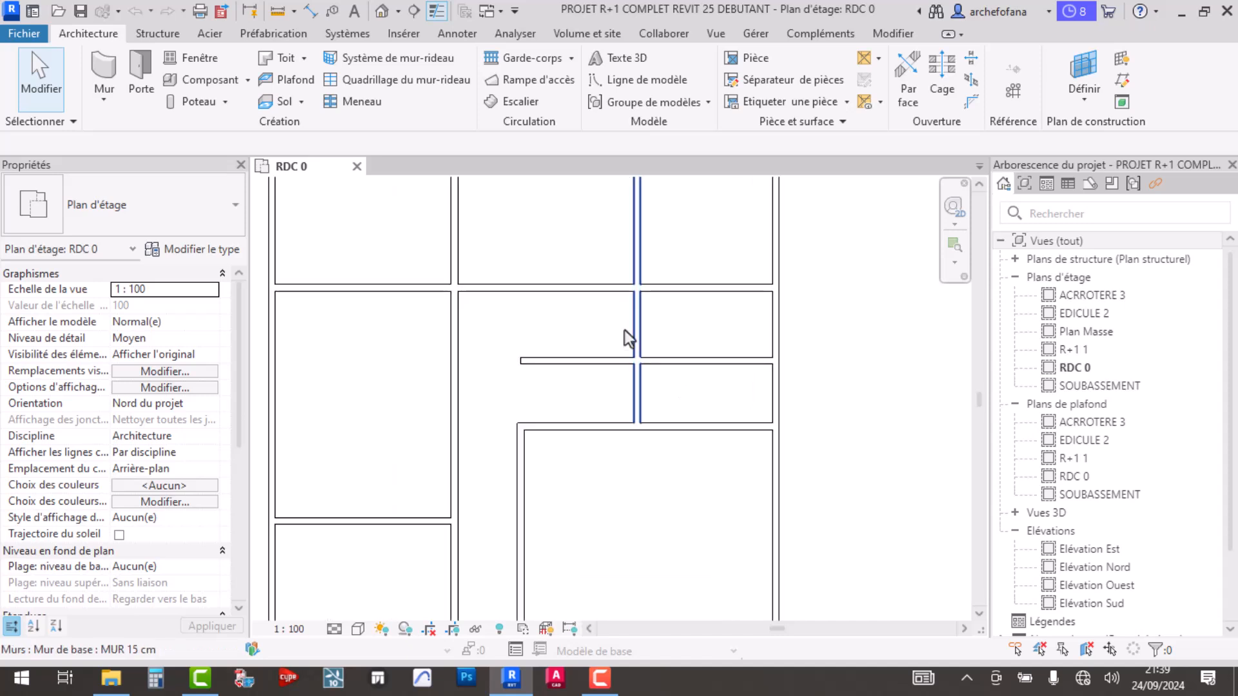
- Check the spacing dimensions of the short horizontal partition and the vertical corridor wall on the RDC 0 plan
left_click(602, 375)
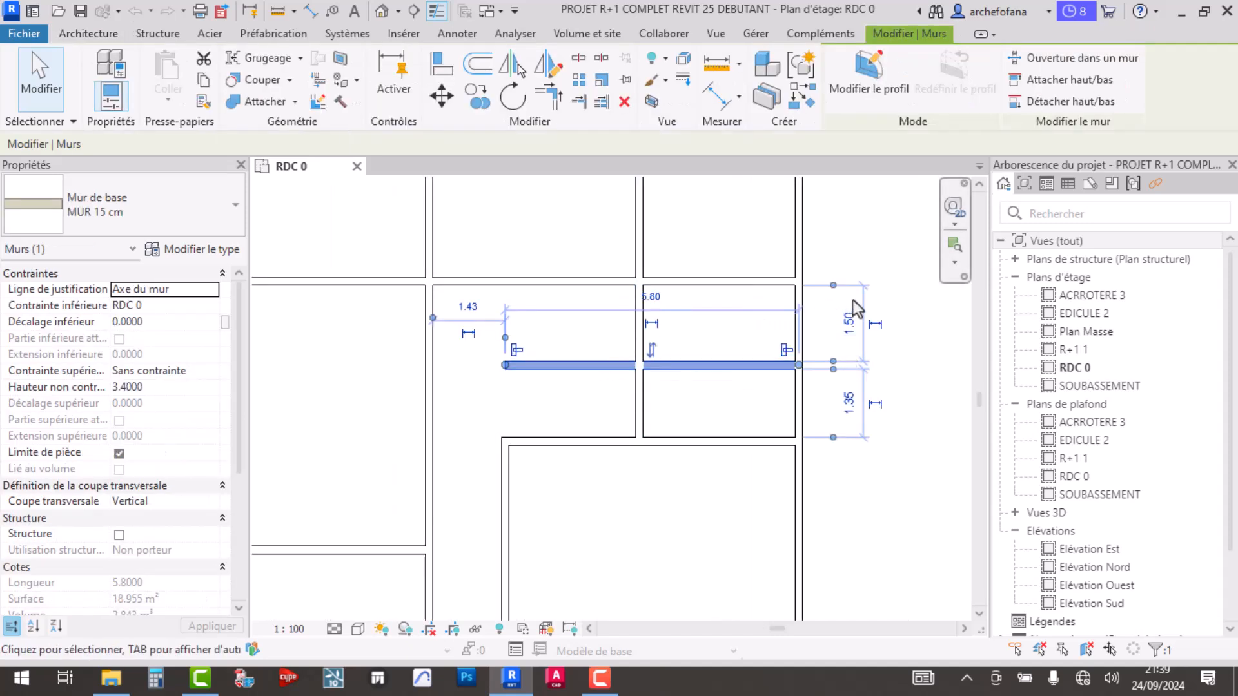
left_click(726, 340)
middle_click_drag(730, 430, 746, 370)
scroll(732, 338, "down", 3)
middle_click_drag(758, 453, 764, 382)
middle_click_drag(726, 342, 710, 415)
scroll(710, 415, "up", 2)
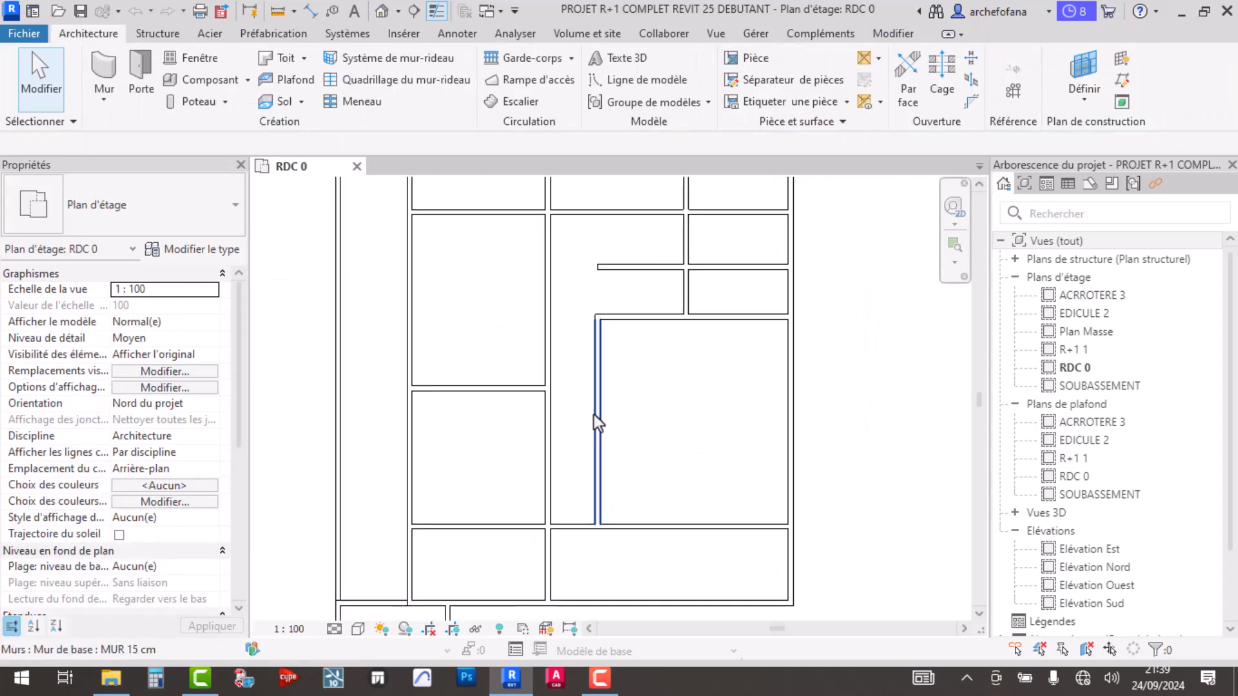
left_click(598, 423)
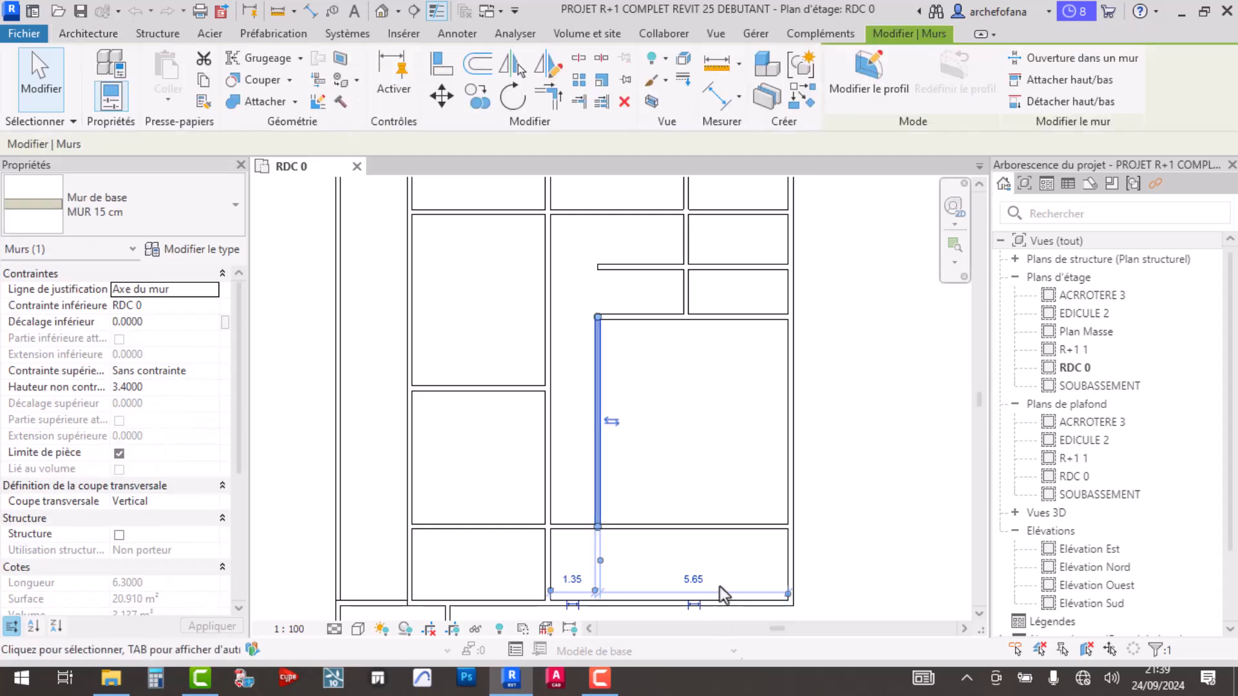
left_click(691, 427)
middle_click_drag(692, 427, 679, 470)
scroll(703, 452, "up", 2)
scroll(722, 416, "down", 3)
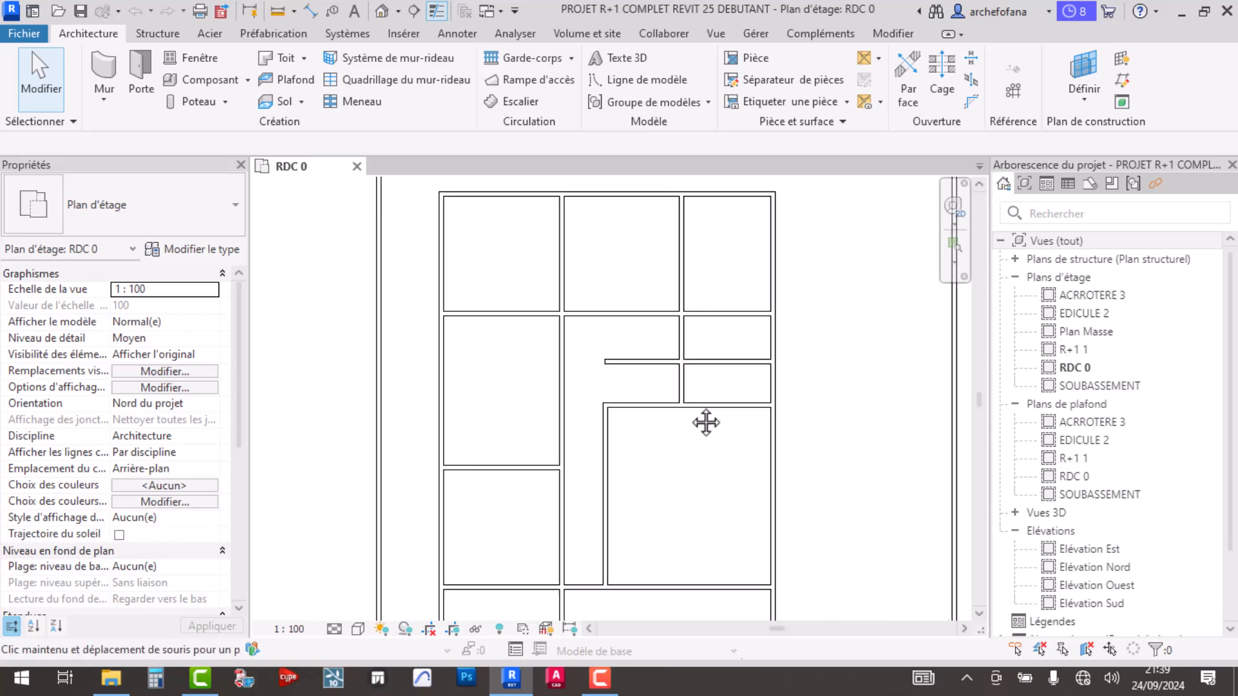
scroll(535, 379, "up", 1)
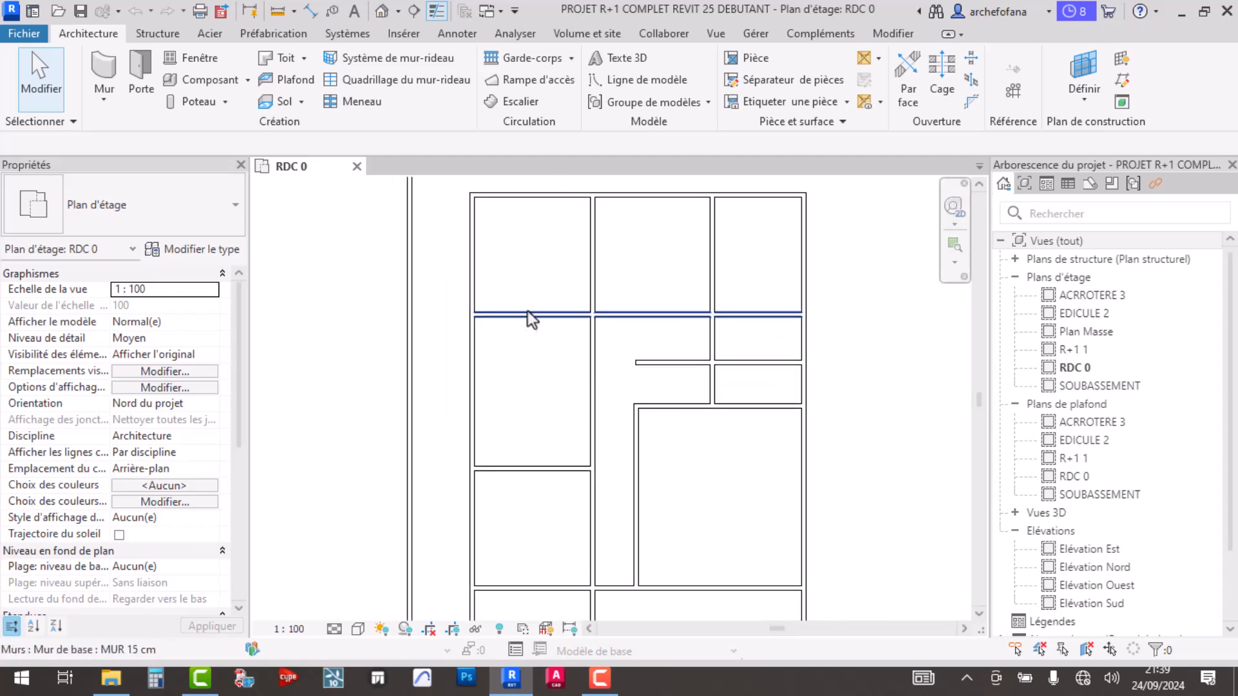
- Try to split a wall where the horizontal wall below the upper rooms crosses the first interior vertical wall, and undo the split
left_click(548, 314)
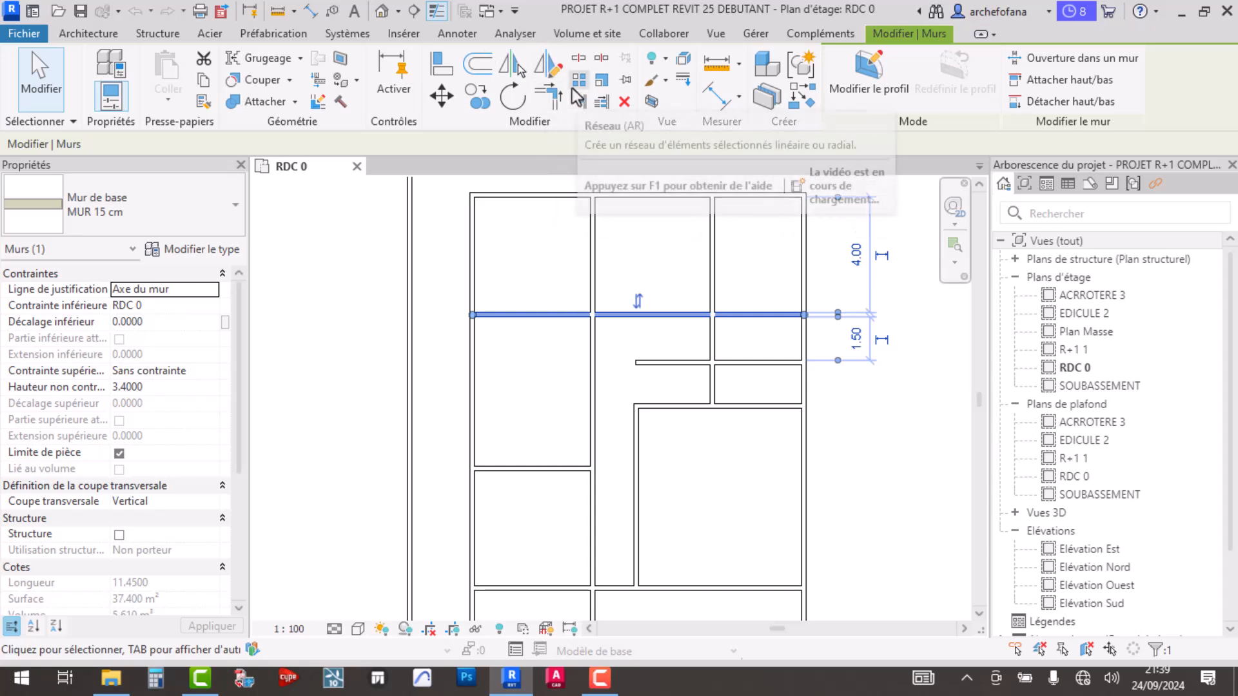
key("Escape")
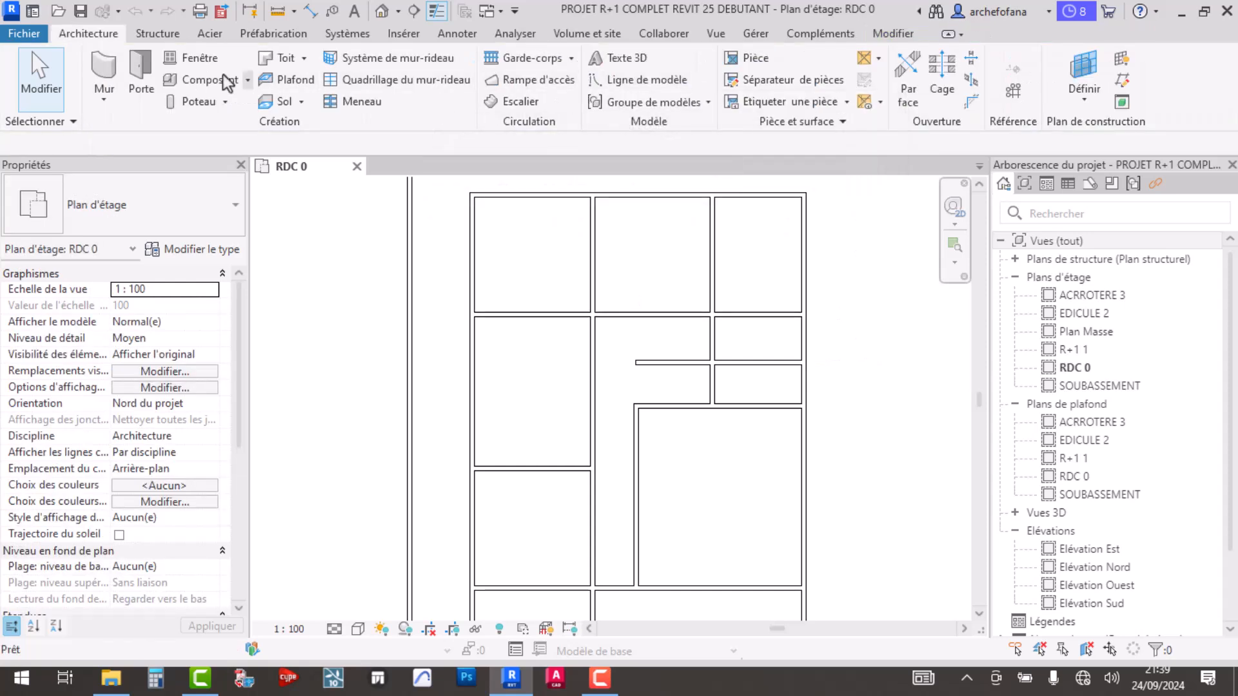
left_click(892, 33)
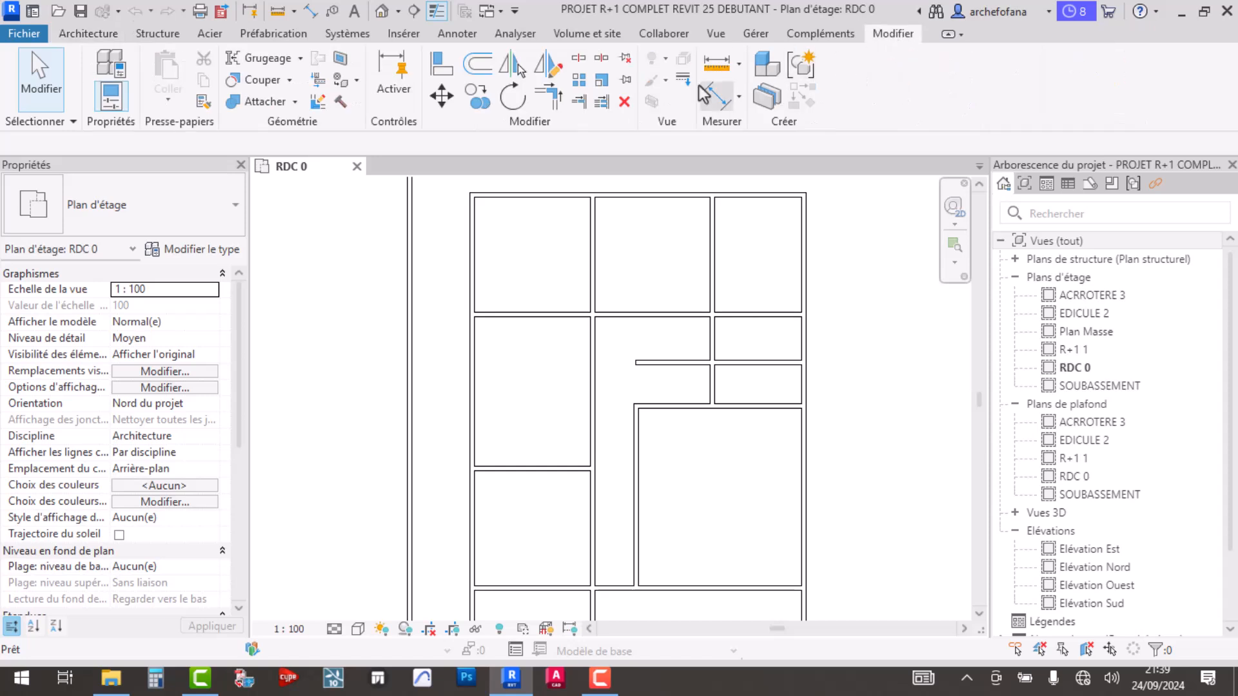
left_click(578, 58)
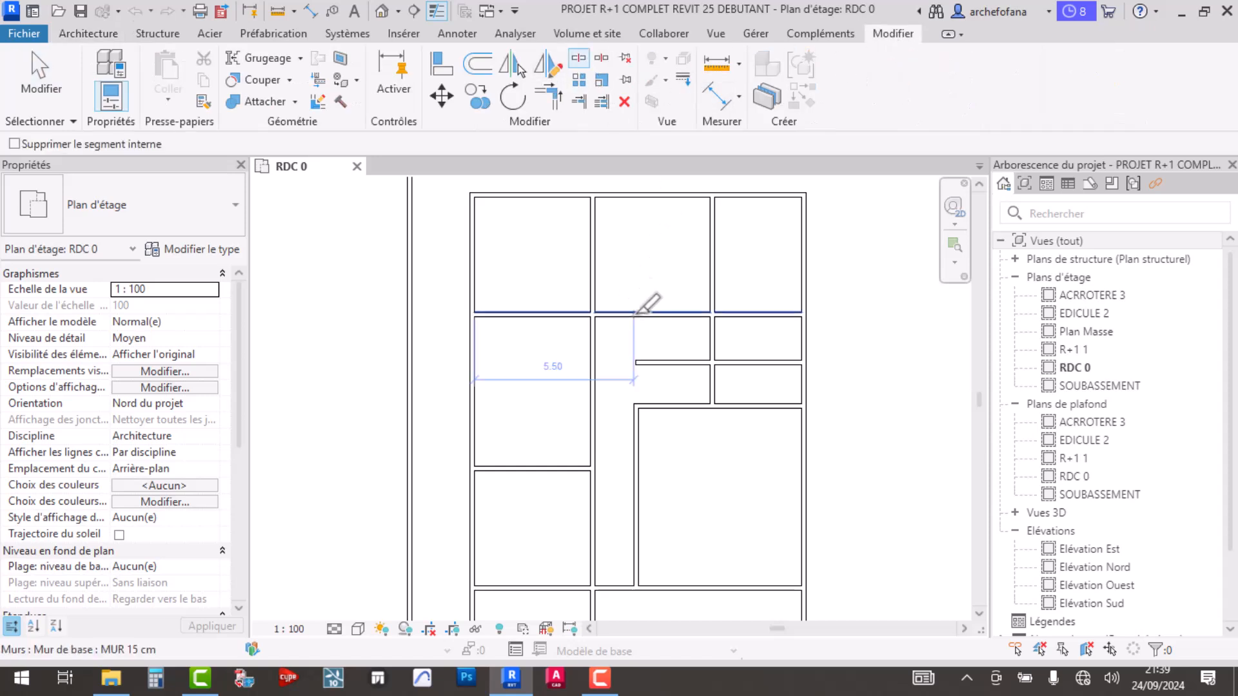
scroll(639, 290, "up", 6)
scroll(550, 299, "up", 2)
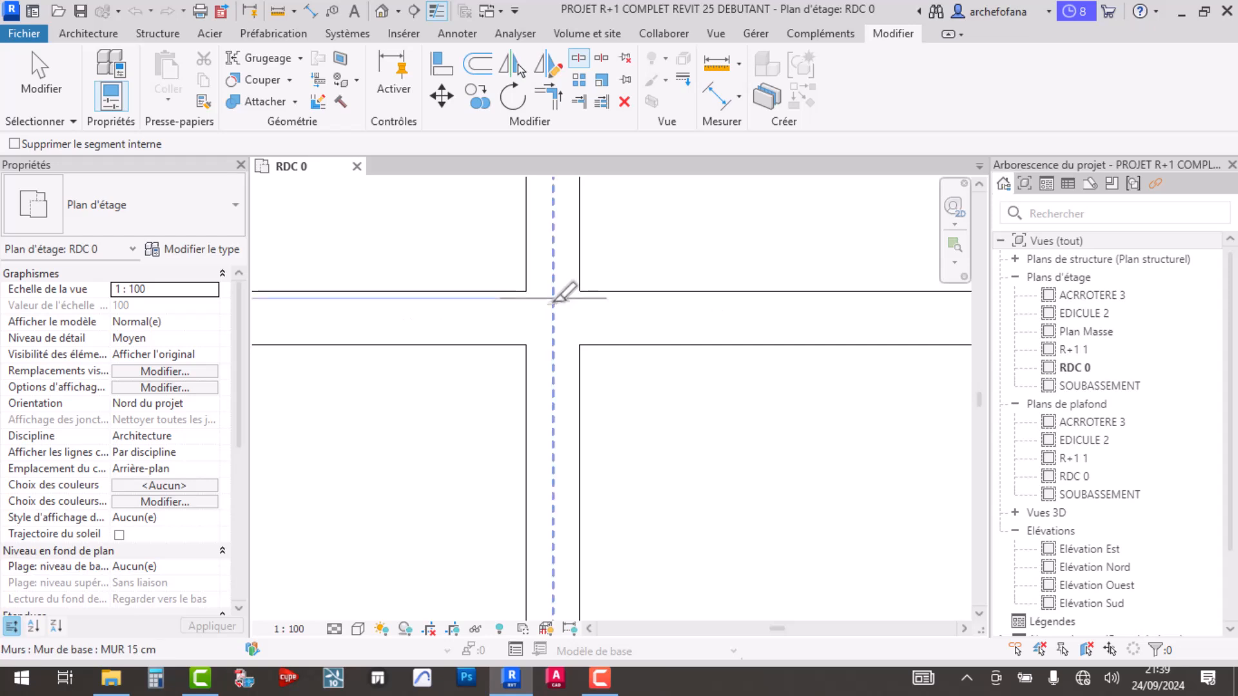
key("Escape")
left_click(493, 329)
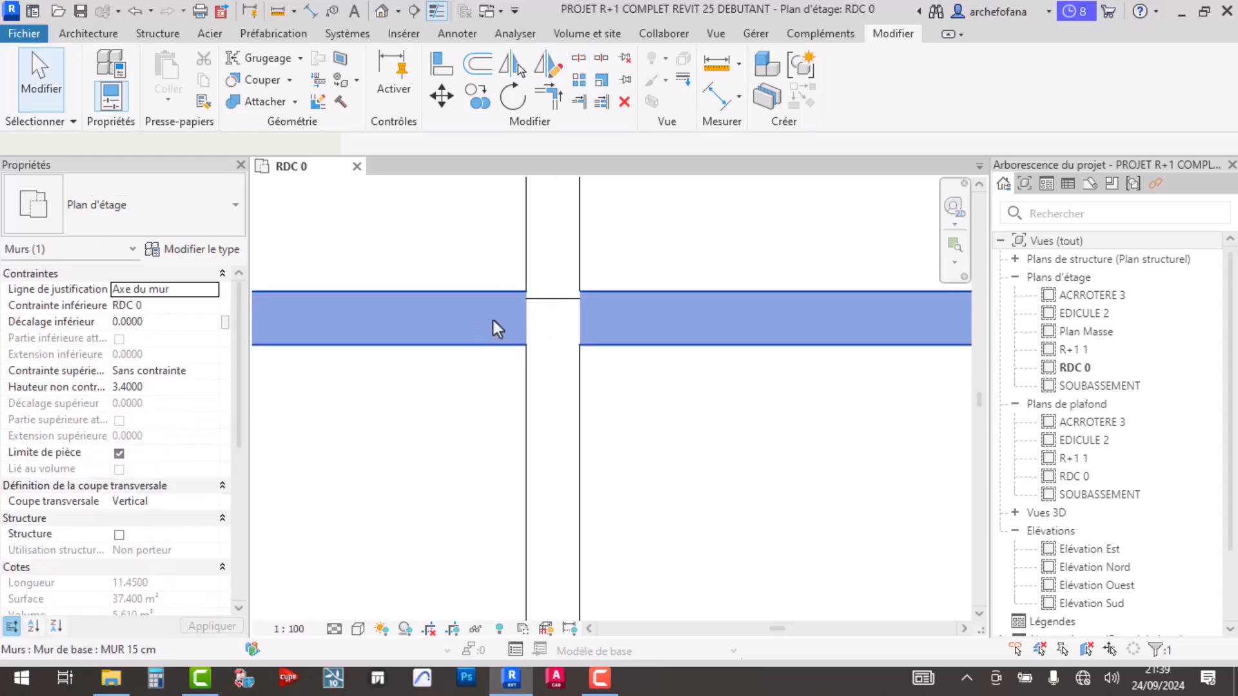
scroll(578, 304, "down", 5)
key("ctrl+z")
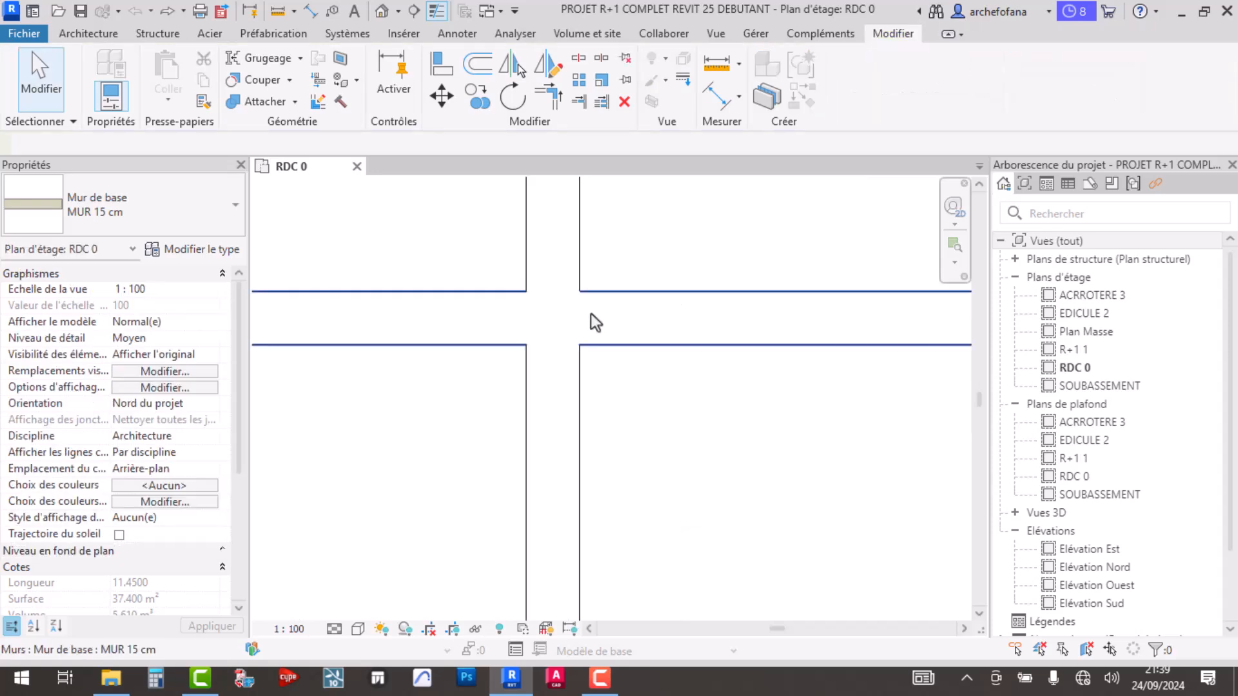
left_click(554, 265)
key("Escape")
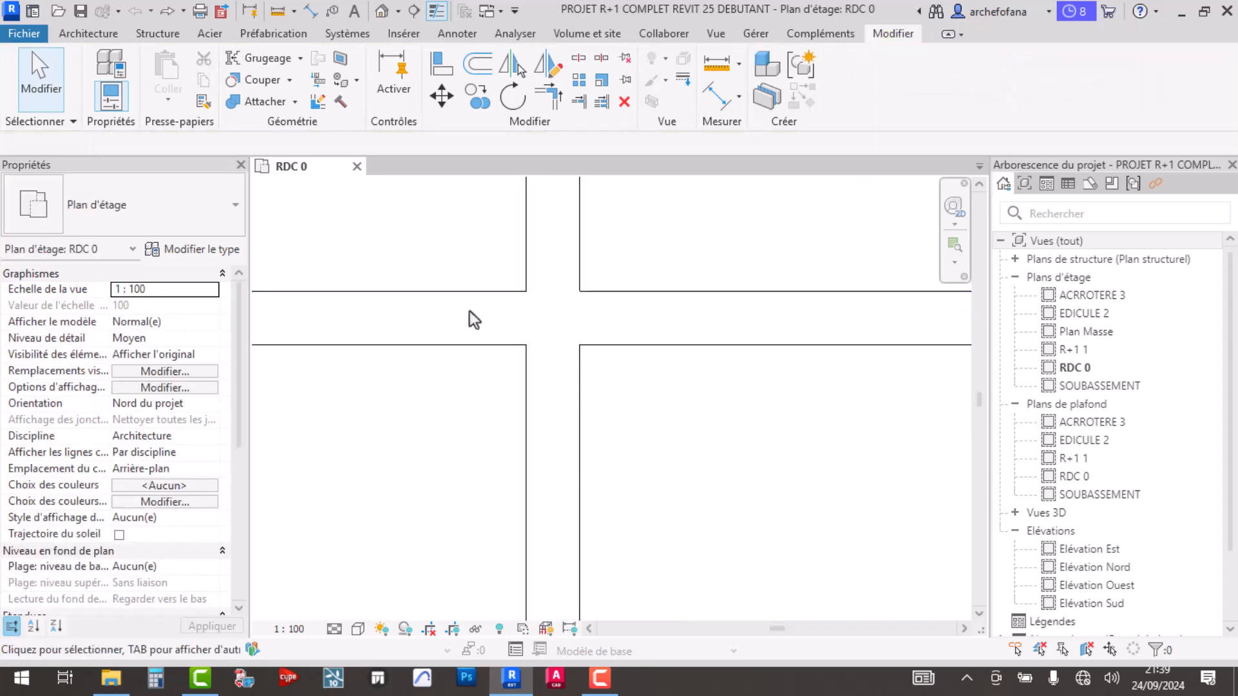
left_click(436, 306)
key("Escape")
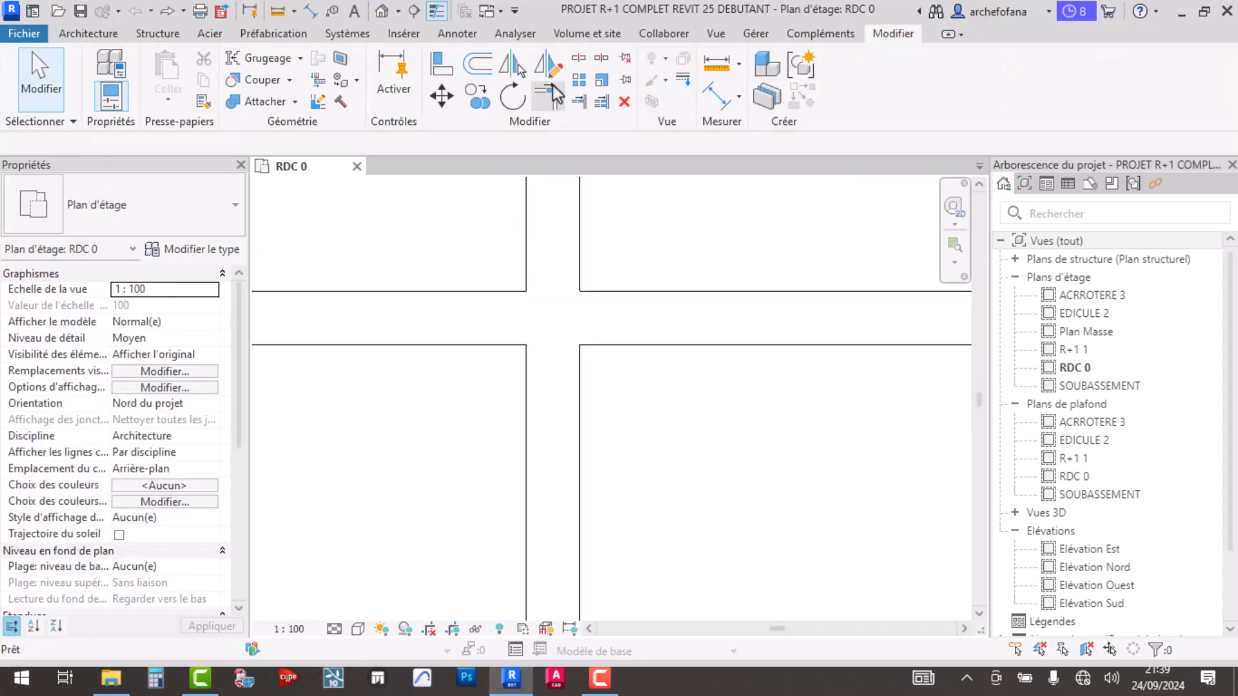
- Split the horizontal wall below the upper rooms at the first interior vertical wall and select the segment left of the split
left_click(578, 57)
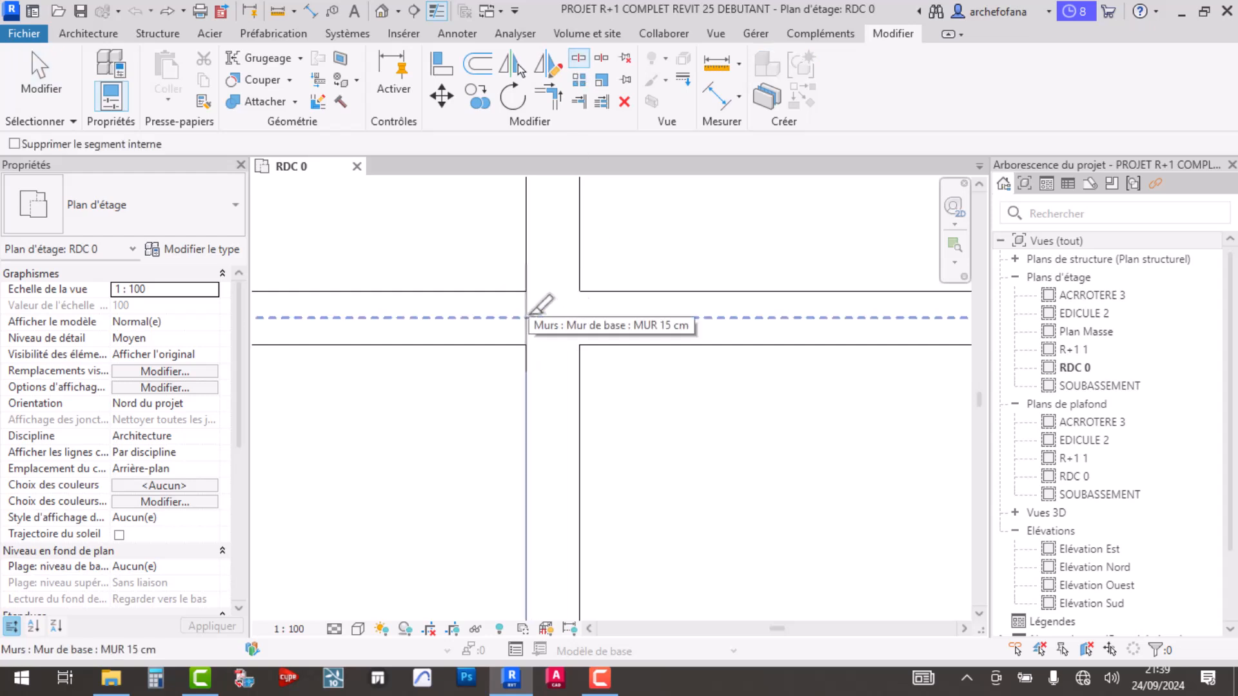
left_click(528, 316)
key("Escape")
left_click(488, 301)
scroll(526, 317, "down", 3)
scroll(541, 329, "down", 3)
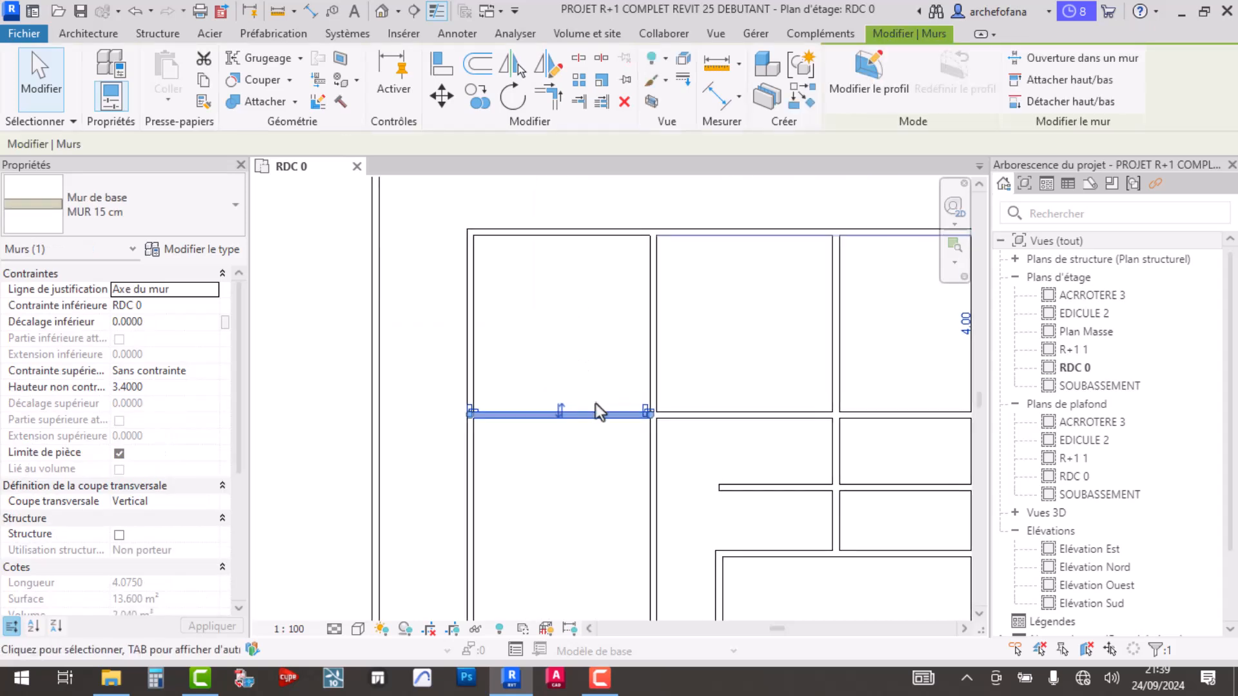
left_click(569, 359)
left_click(594, 416)
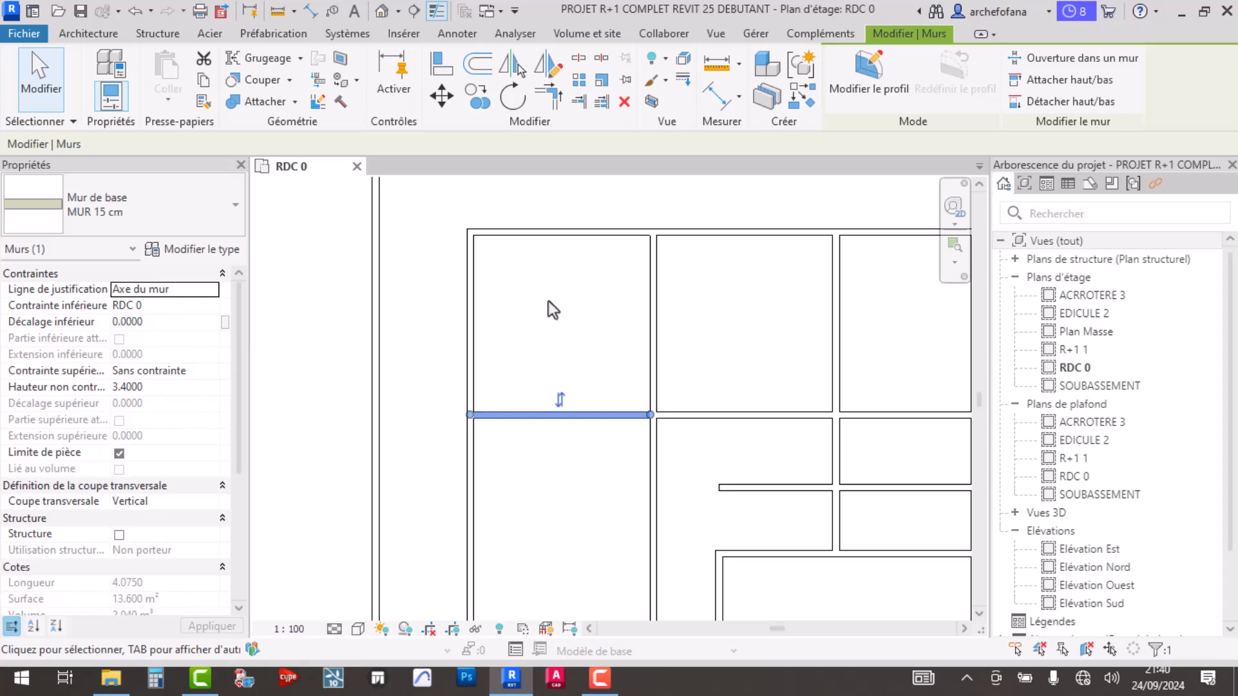
left_click(457, 34)
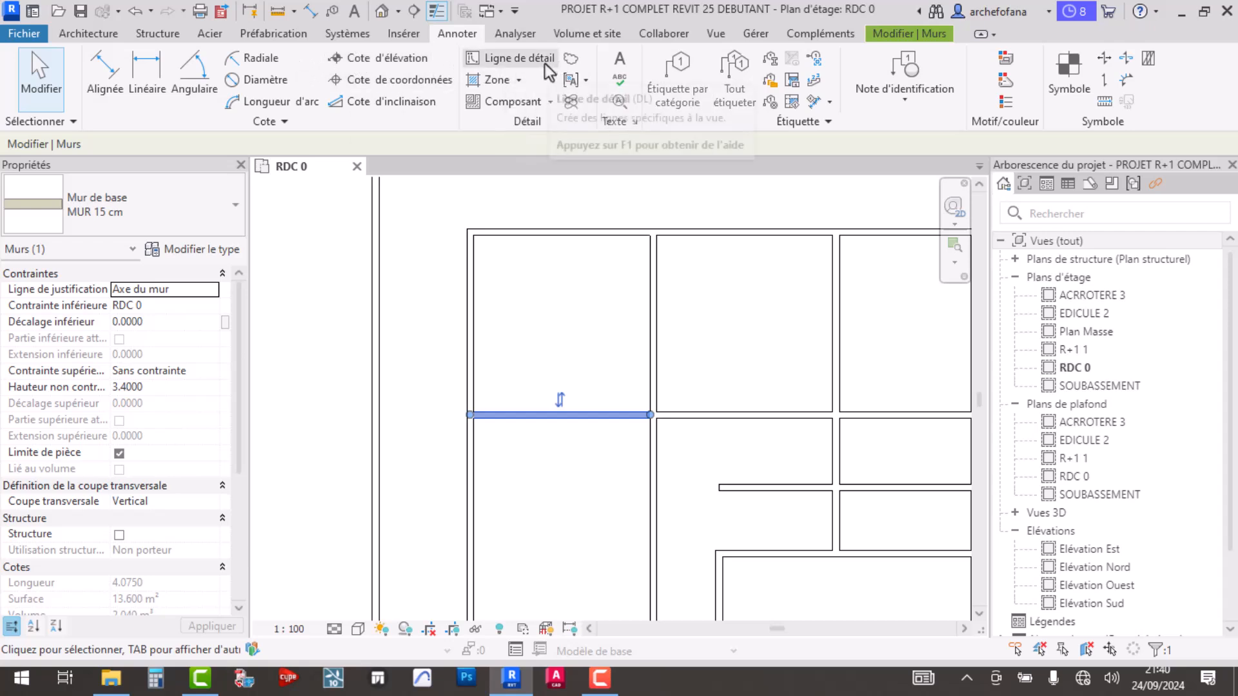
left_click(585, 81)
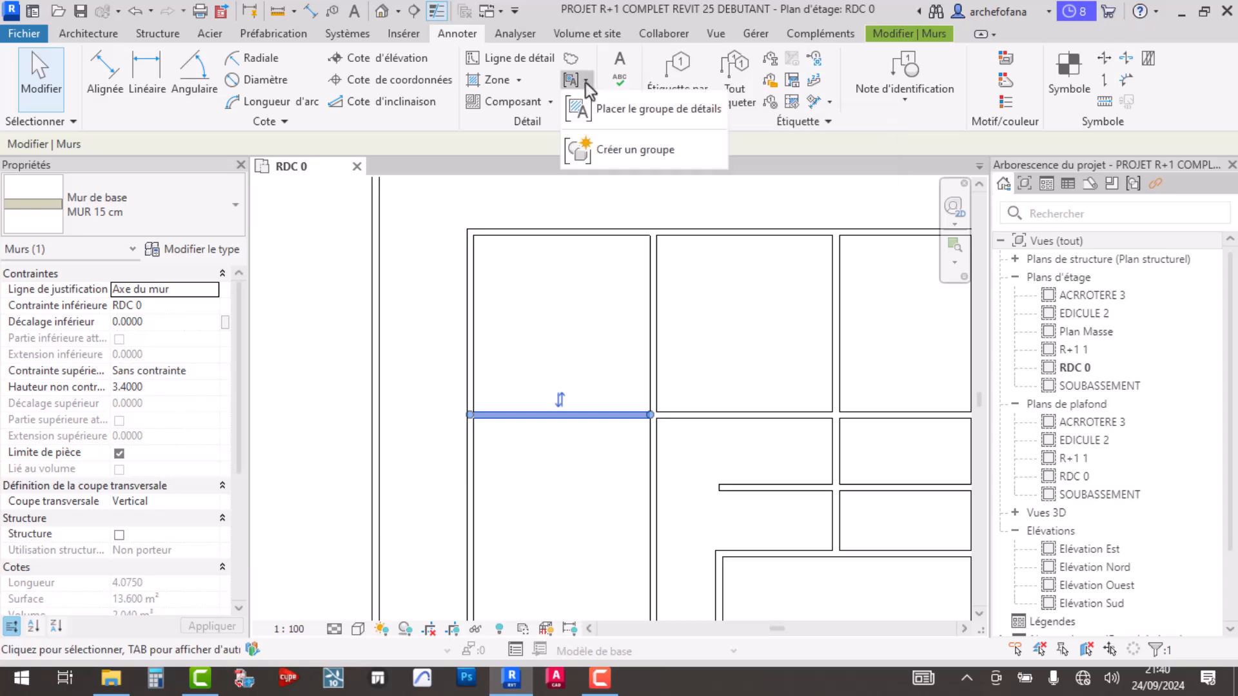
key("Escape")
key("Escape")
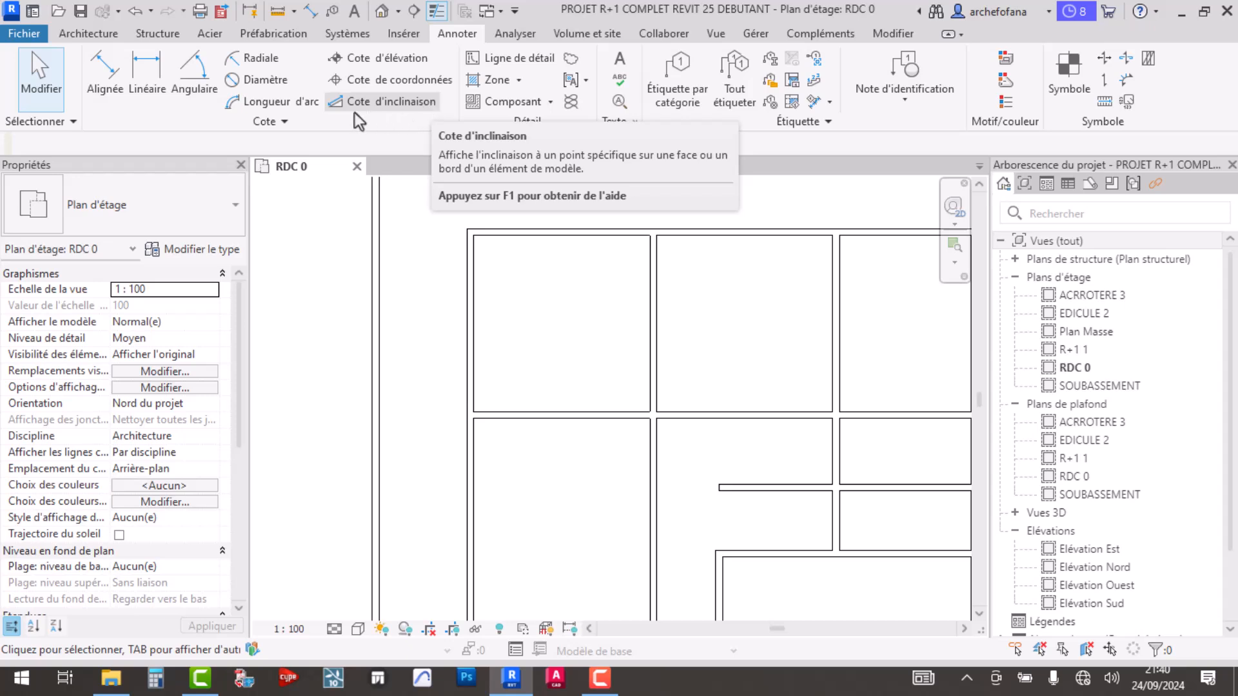
left_click(287, 121)
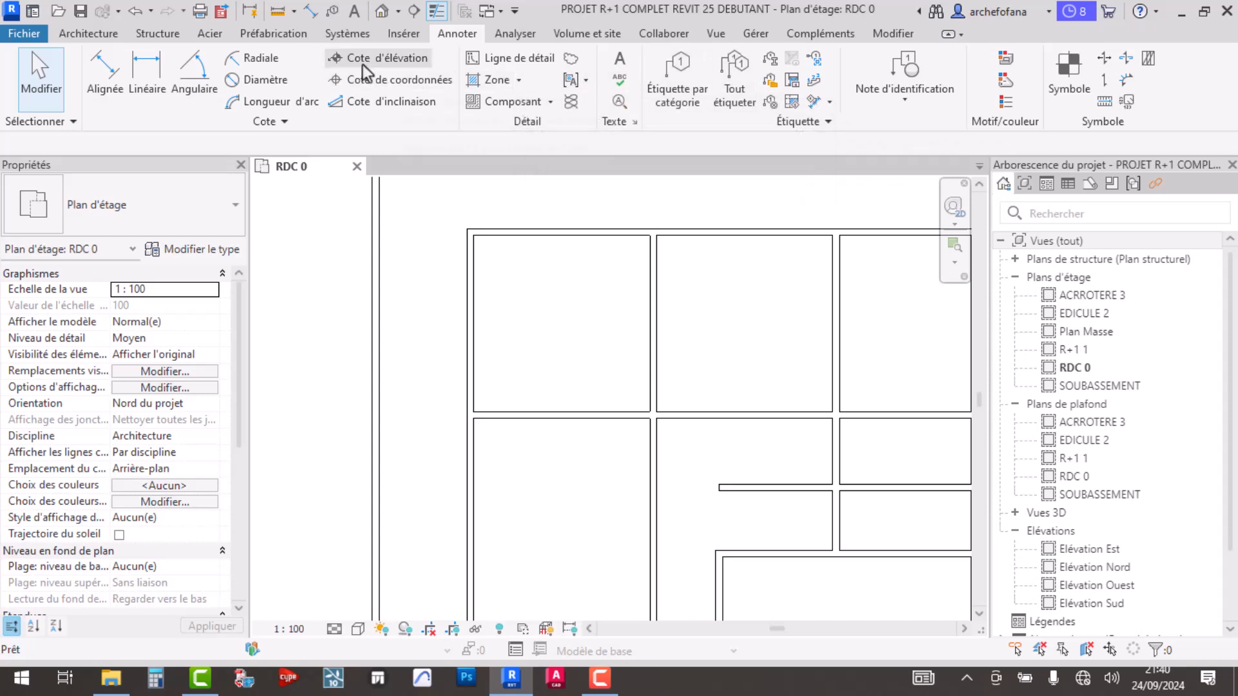
left_click(1009, 12)
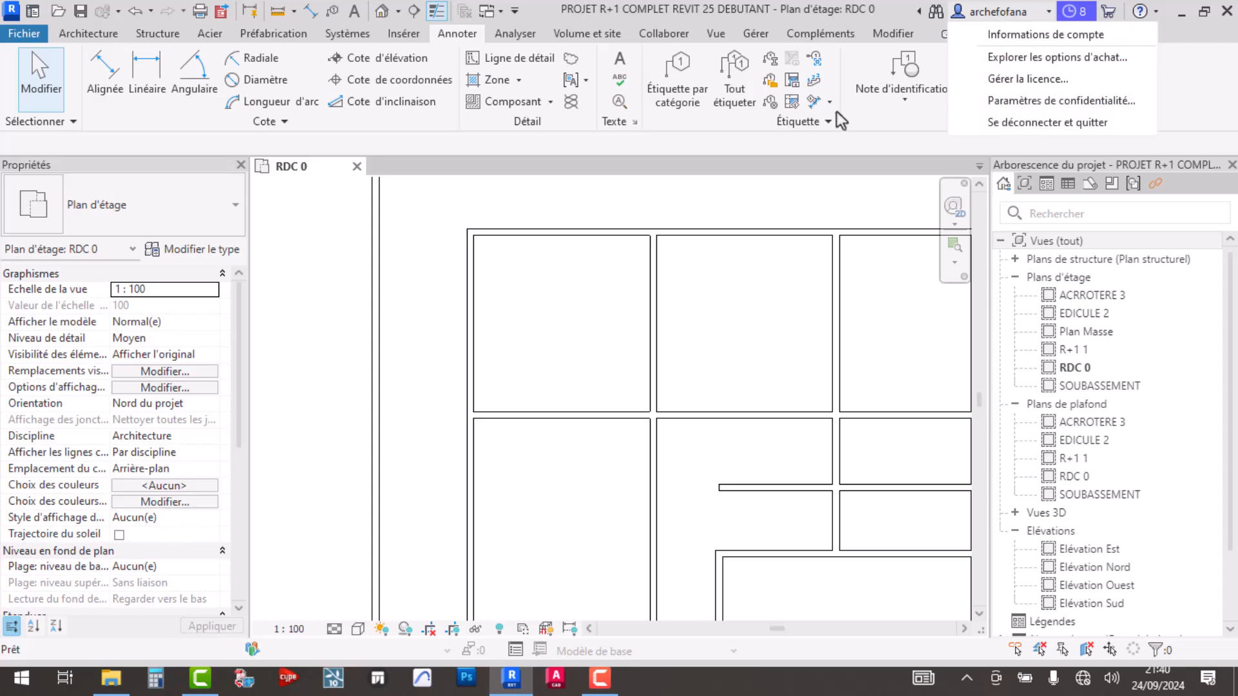
left_click(548, 103)
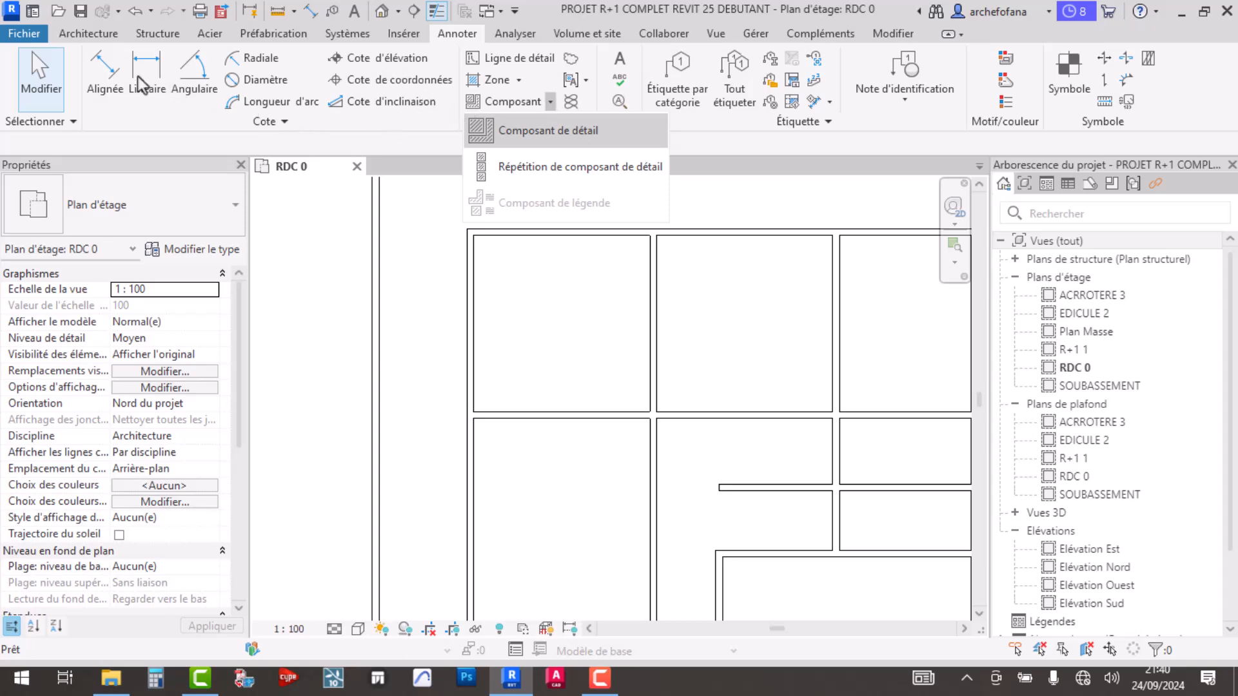
left_click(75, 122)
left_click(75, 121)
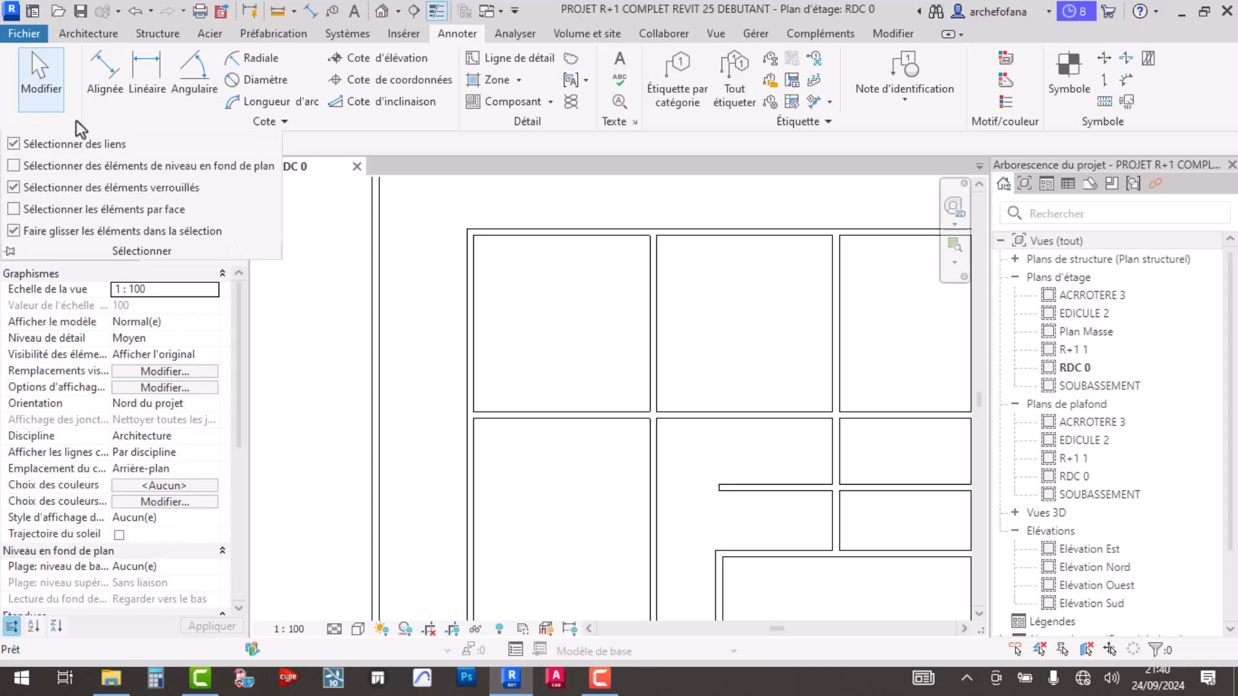
left_click(586, 245)
scroll(566, 376, "down", 2)
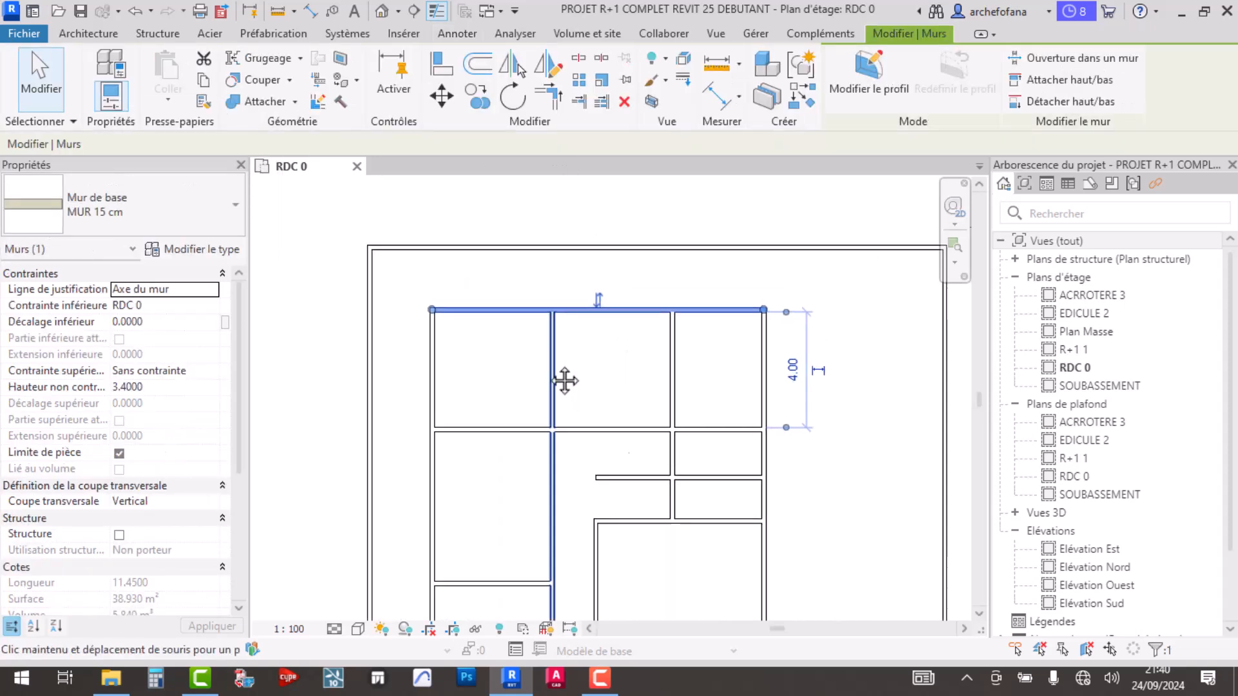
left_click(509, 428)
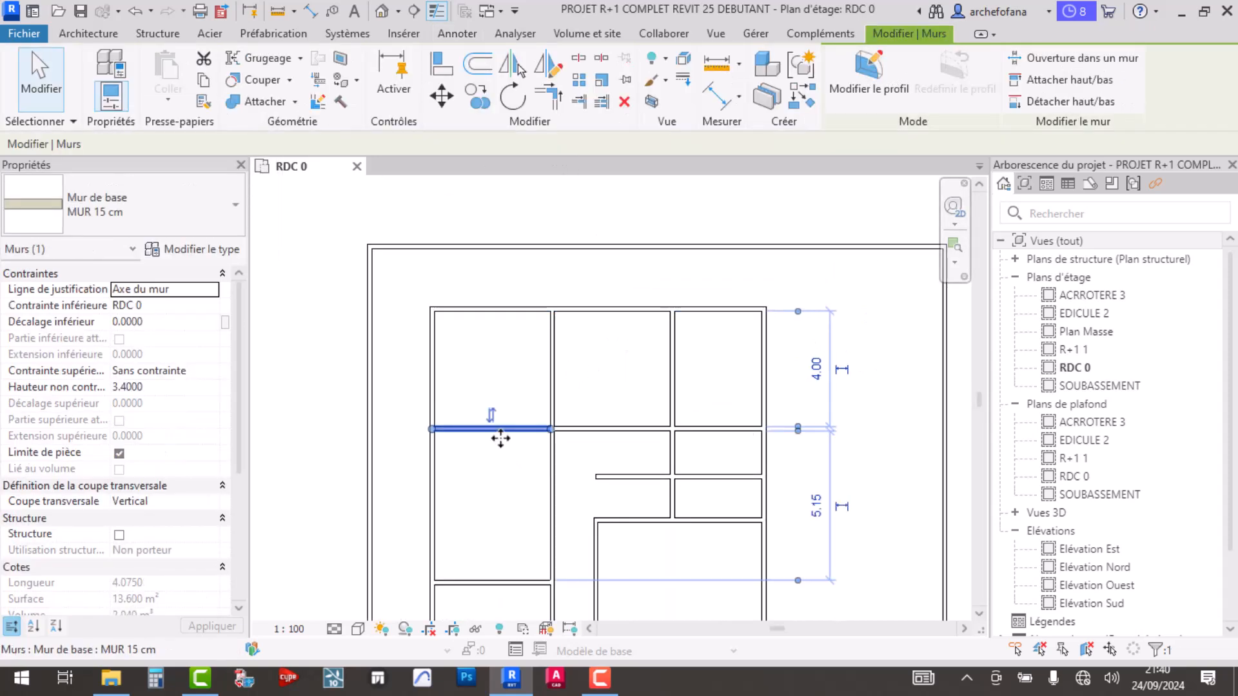
middle_click_drag(744, 484, 720, 445)
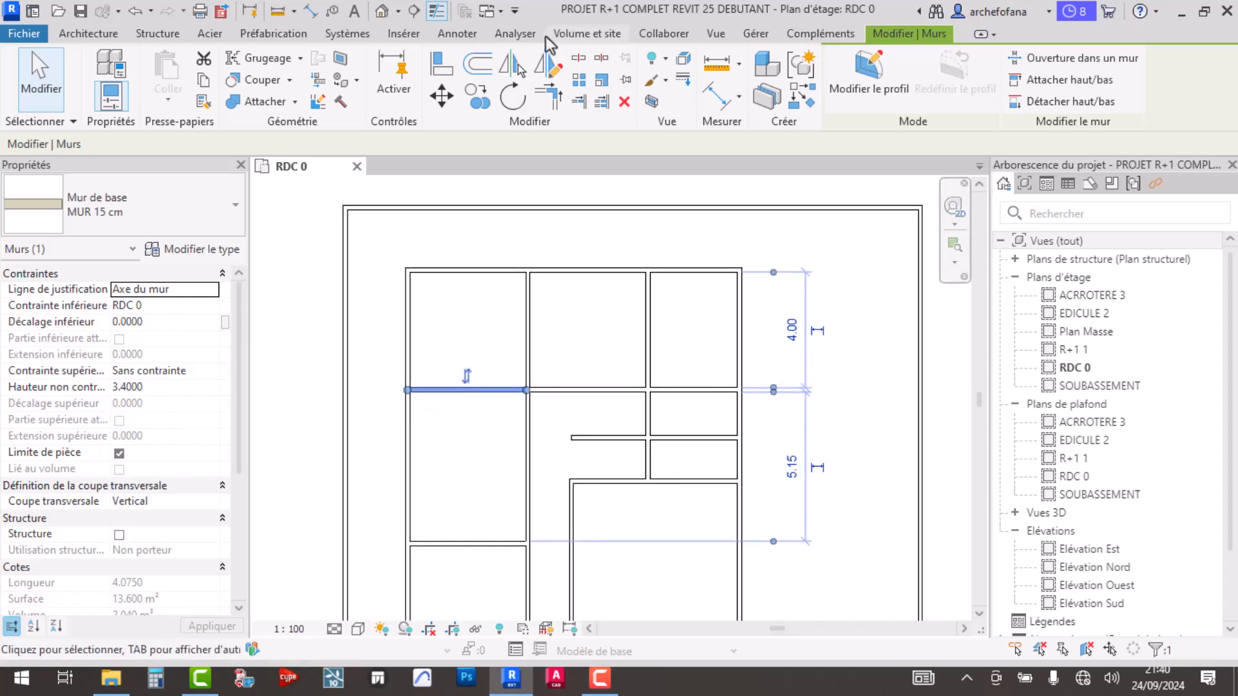
left_click(462, 35)
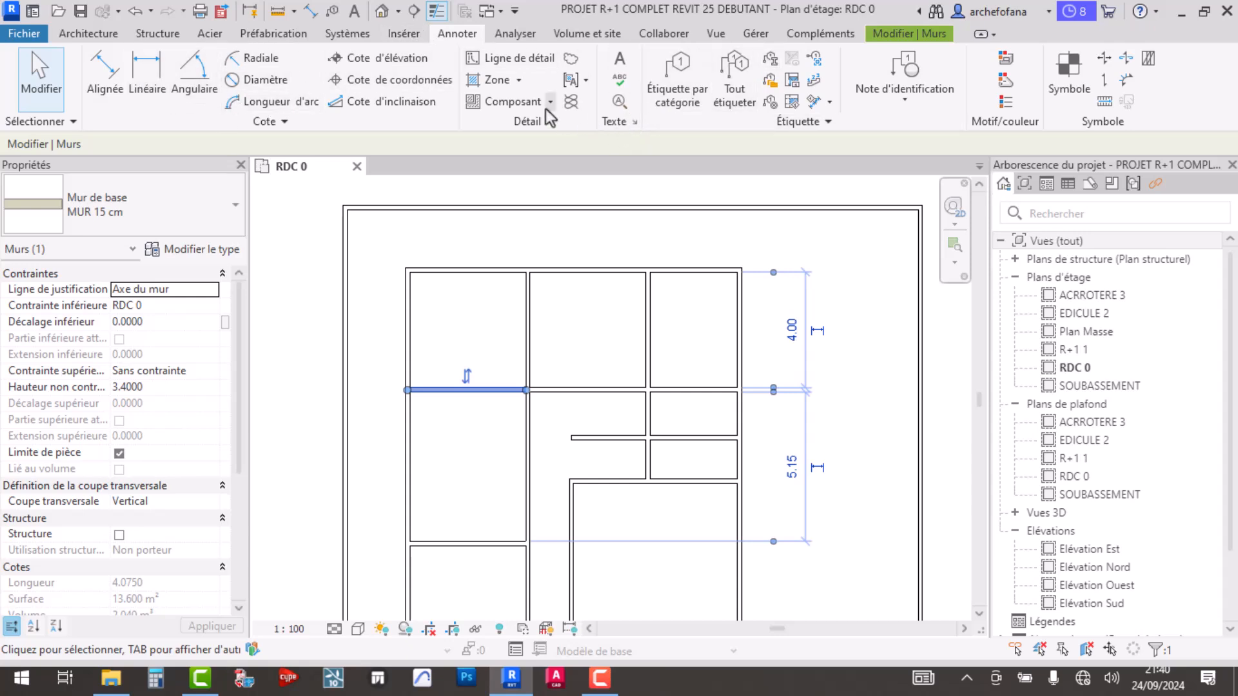
left_click(583, 84)
key("Escape")
key("Escape")
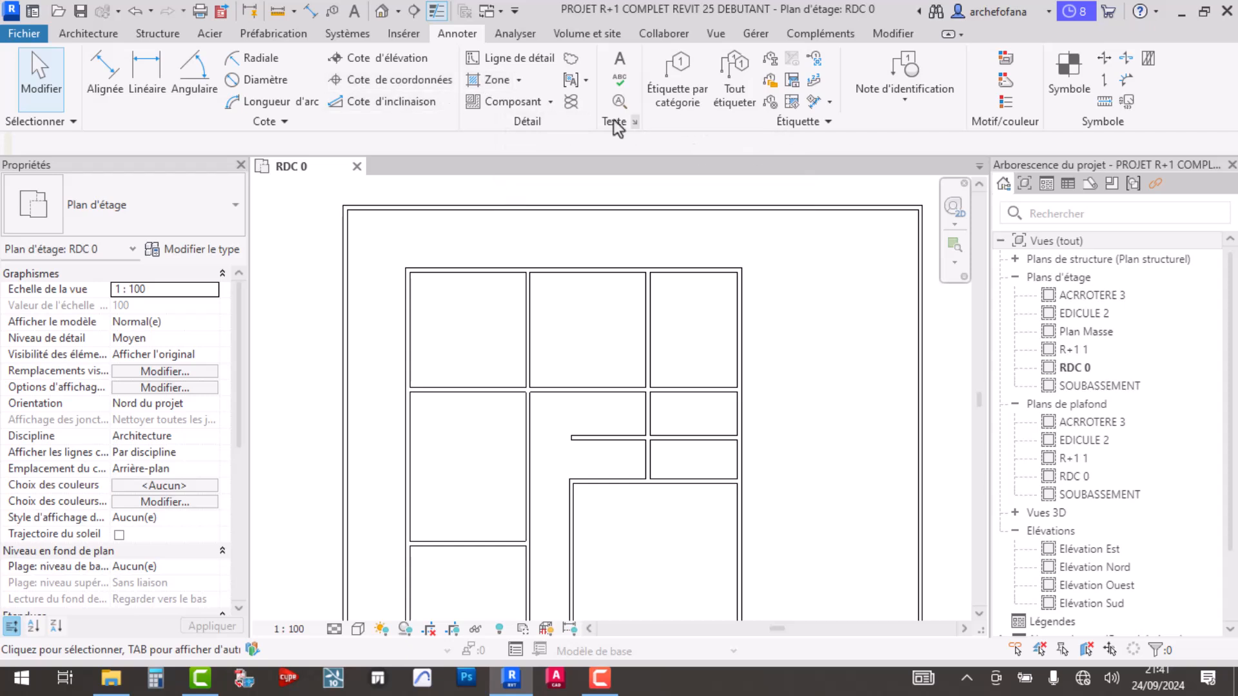
- Move the left segment of the split horizontal wall down, about 75 cm below the horizontal wall on its right
scroll(677, 373, "up", 2)
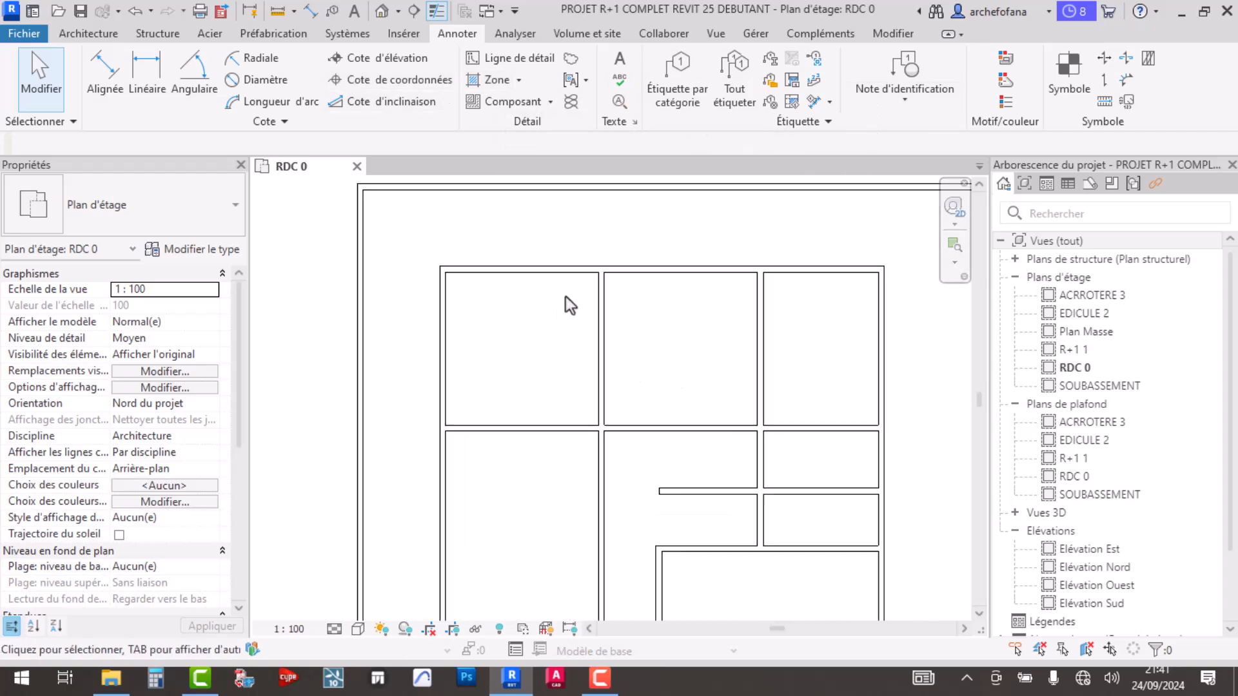
left_click(526, 429)
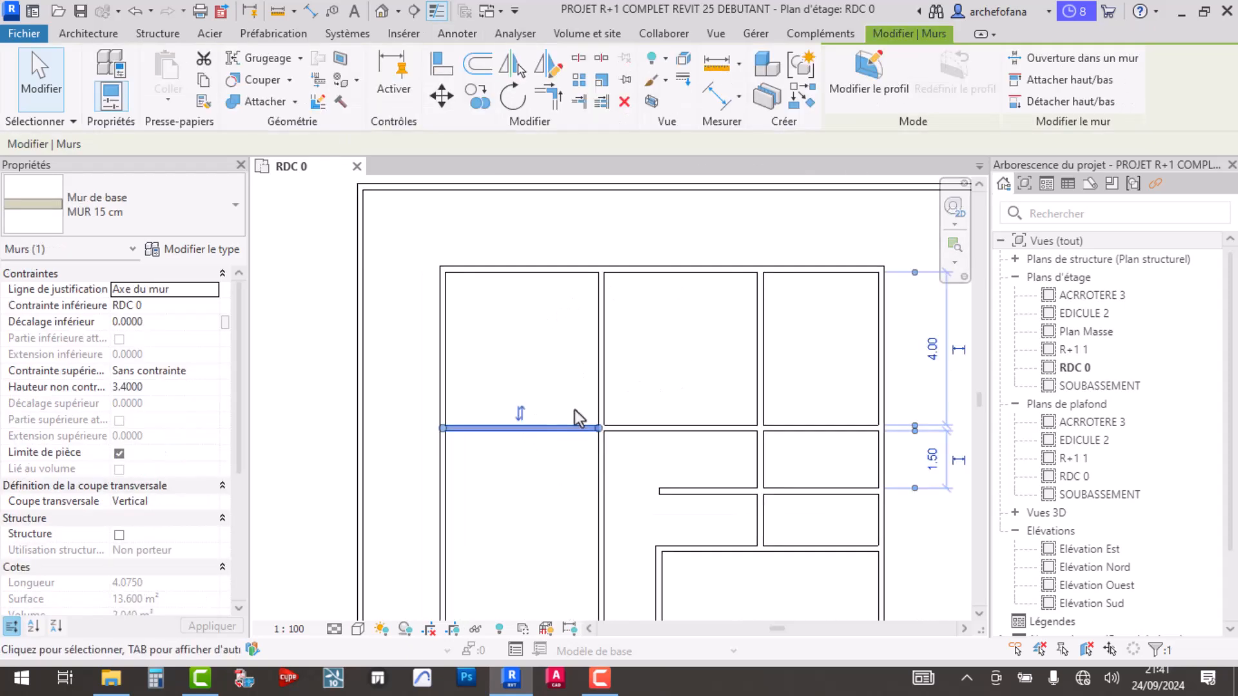
middle_click_drag(532, 421, 479, 366)
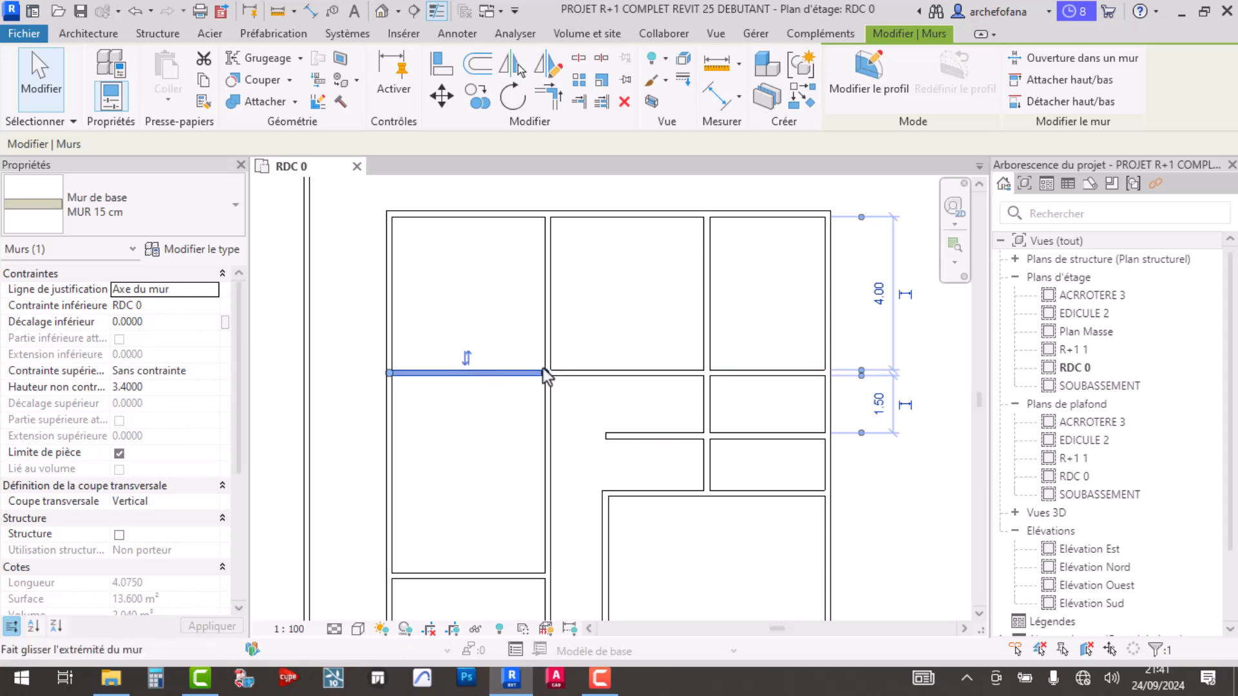
left_click_drag(500, 377, 506, 412)
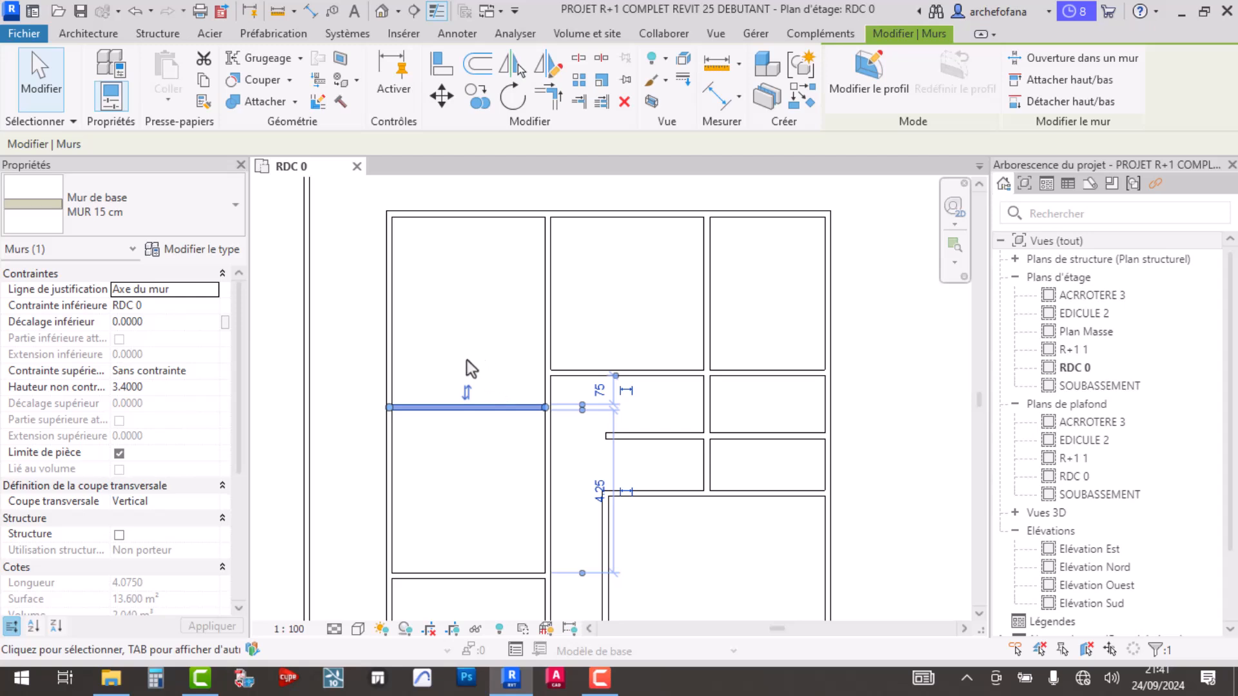
- Reference the moved wall segment's upper spacing dimension to the top exterior wall of the house and set it to 5 m
scroll(474, 344, "up", 3)
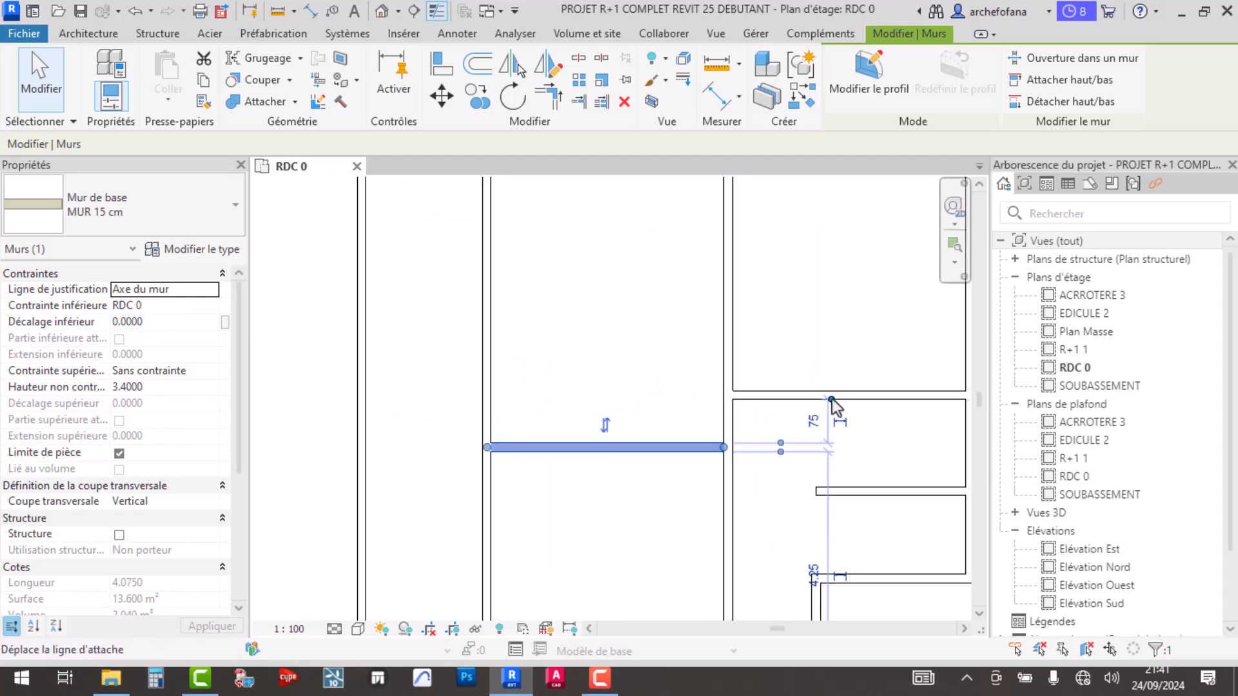
left_click_drag(831, 399, 801, 232)
scroll(805, 291, "down", 1)
scroll(804, 290, "down", 4)
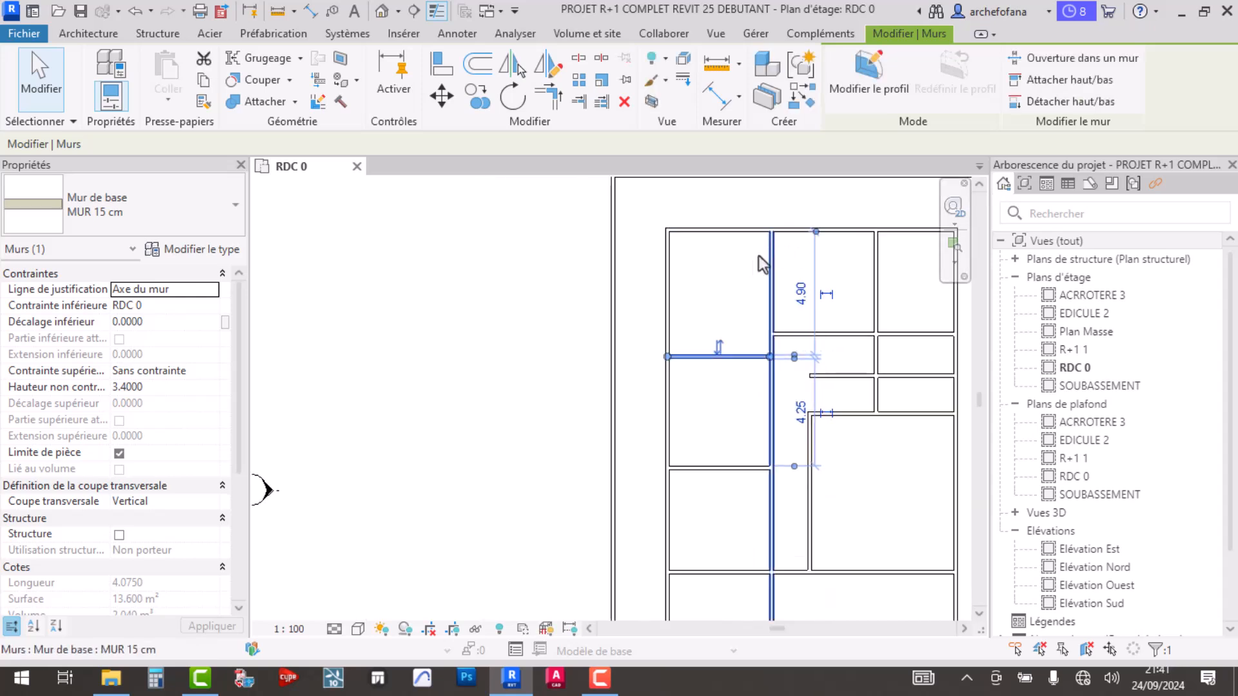
scroll(737, 317, "up", 3)
scroll(742, 335, "down", 2)
scroll(648, 342, "up", 2)
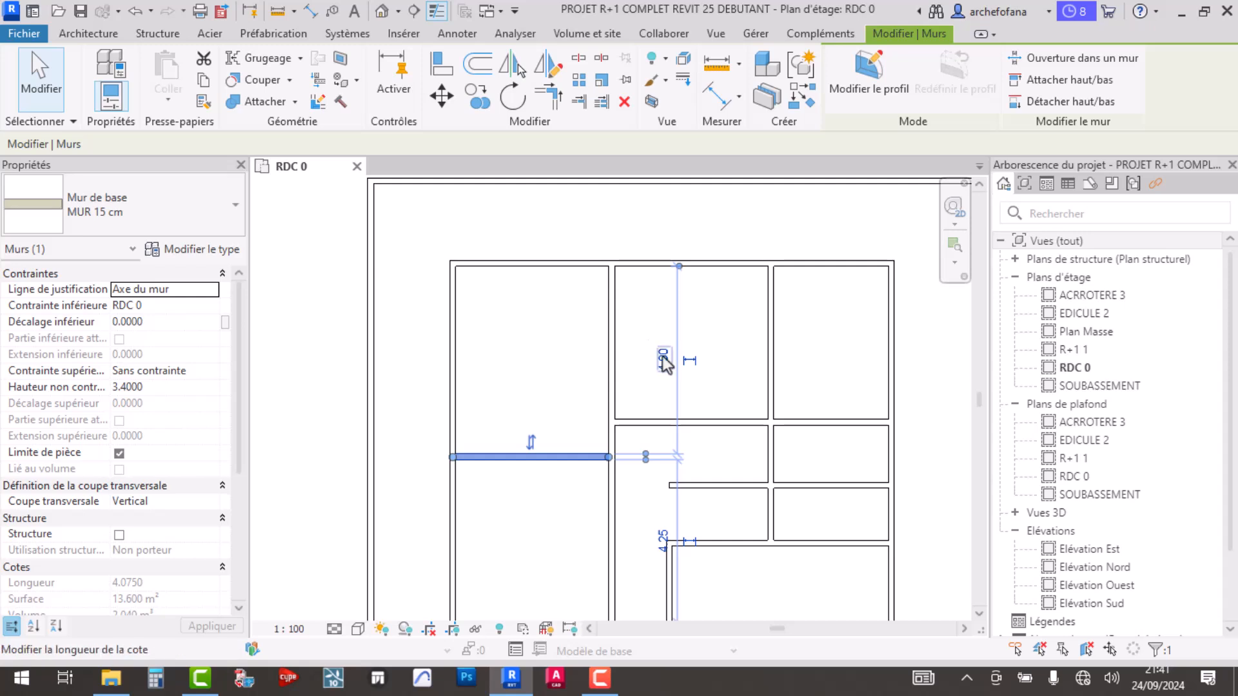
left_click(662, 358)
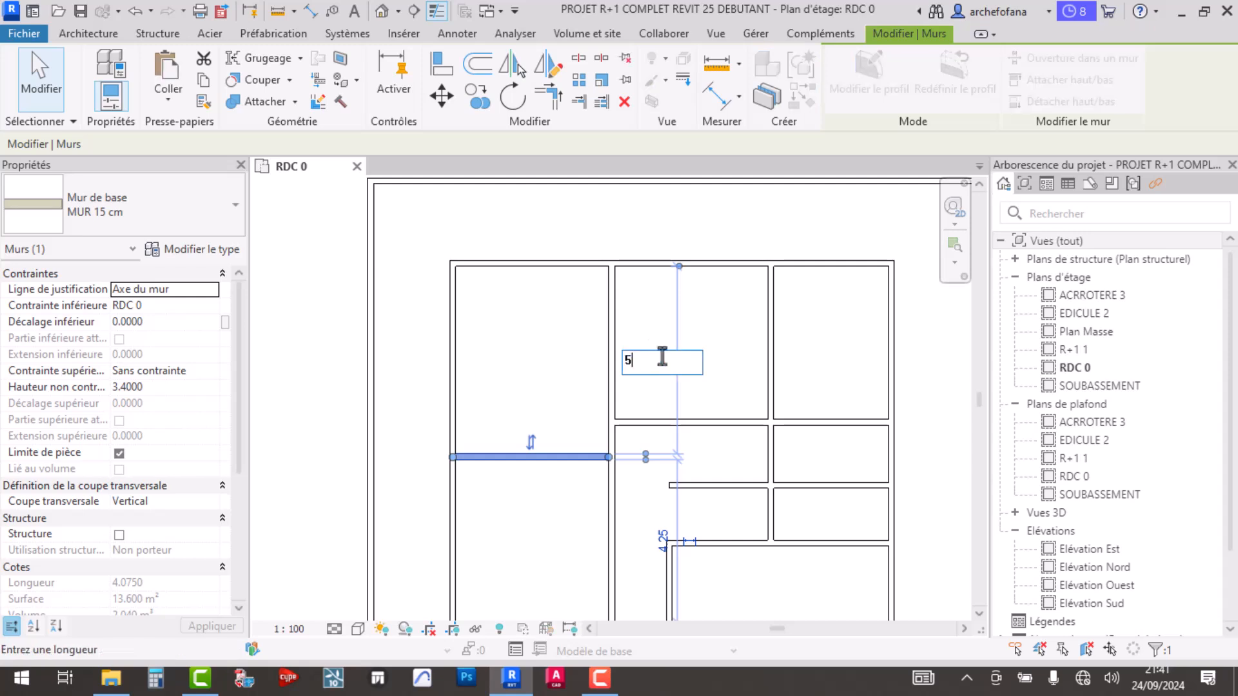
key("Return")
left_click(541, 354)
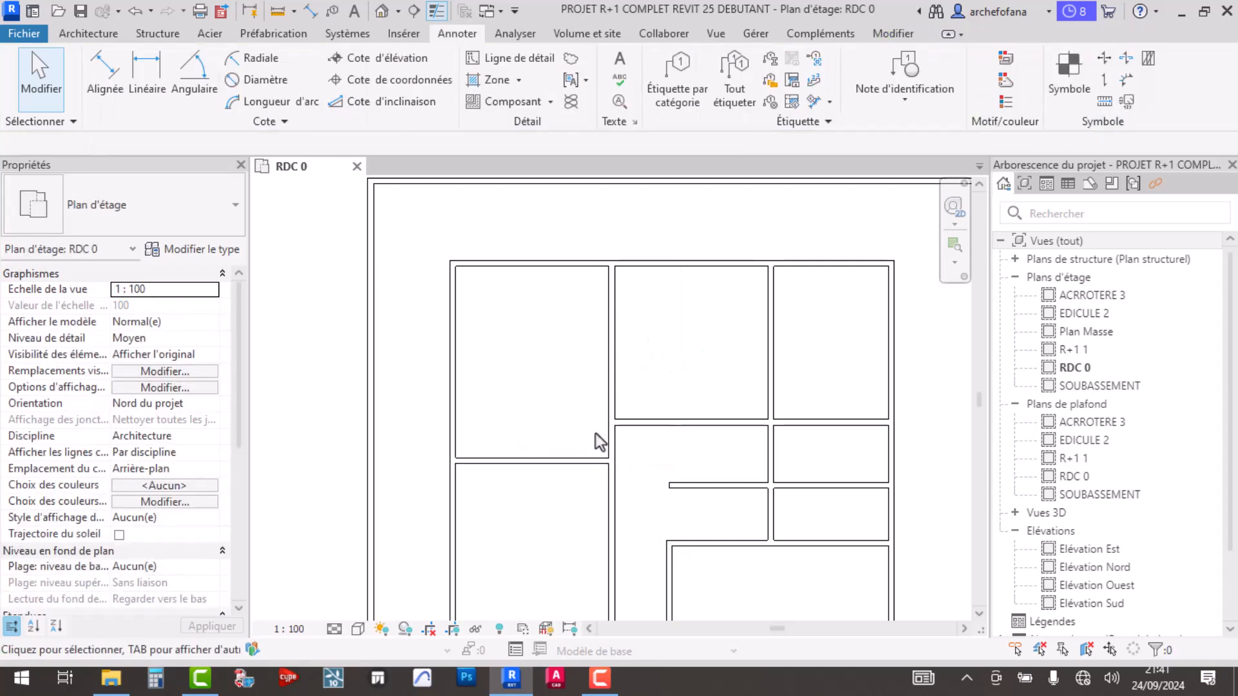
middle_click_drag(604, 434, 535, 403)
scroll(541, 391, "up", 1)
scroll(541, 389, "down", 3)
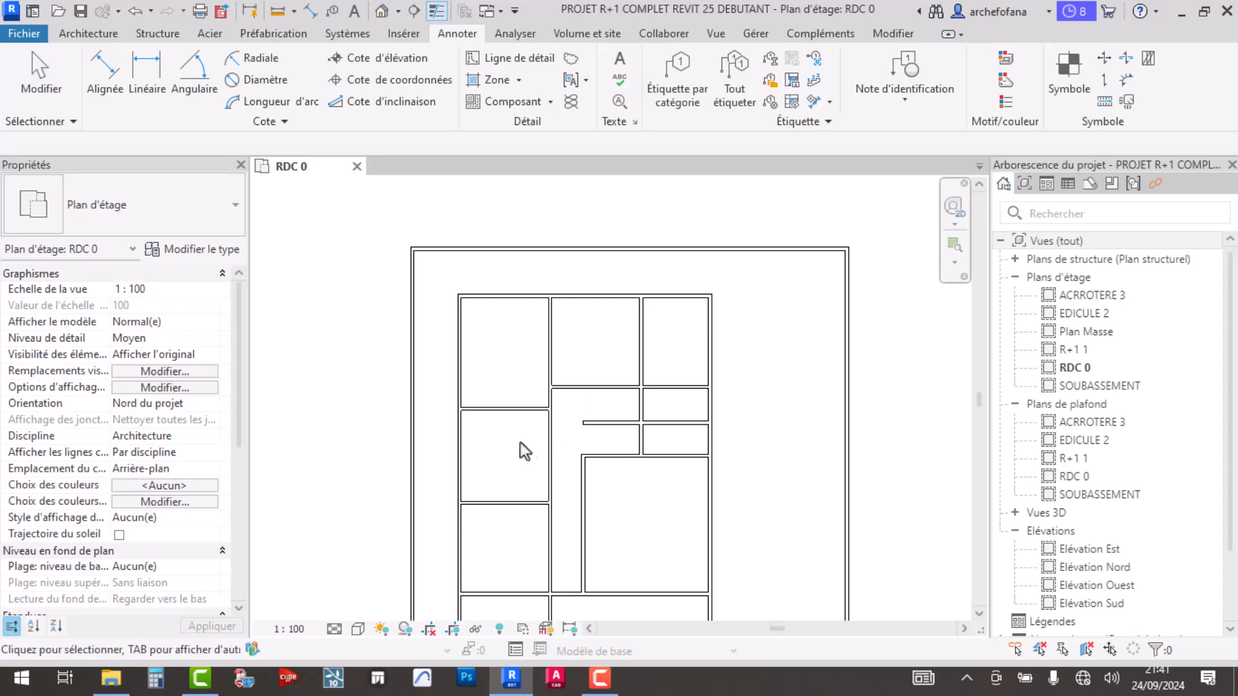
scroll(500, 455, "up", 2)
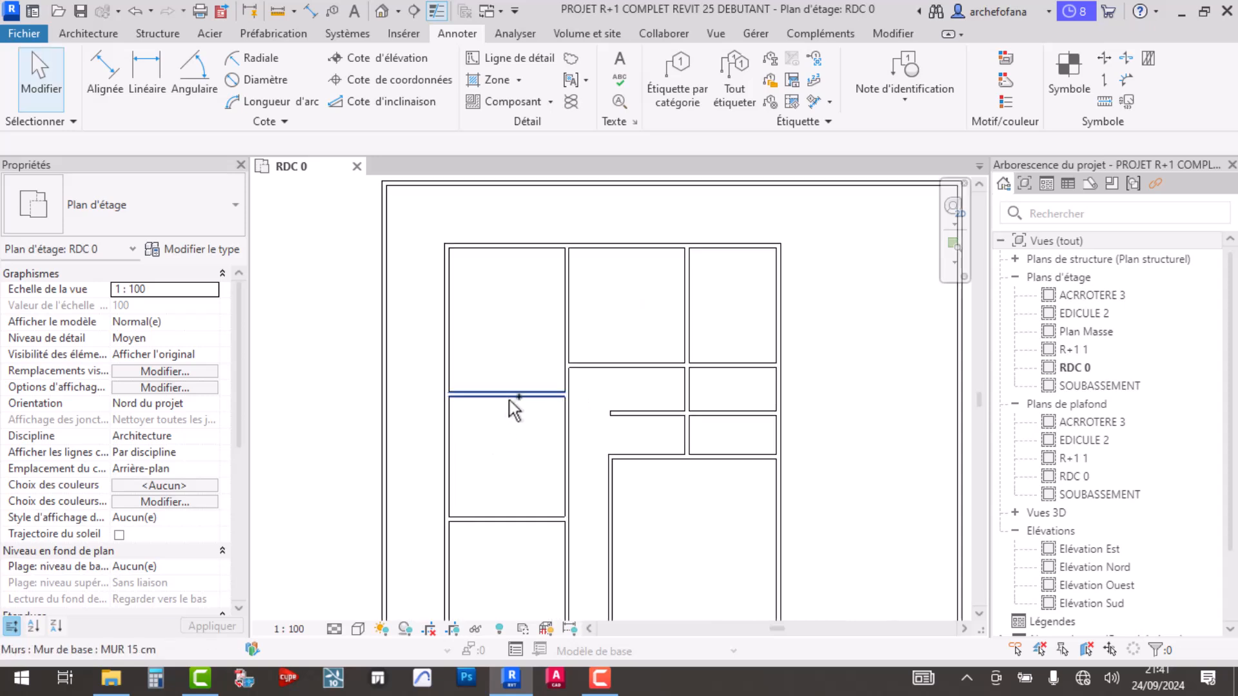
scroll(509, 399, "up", 2)
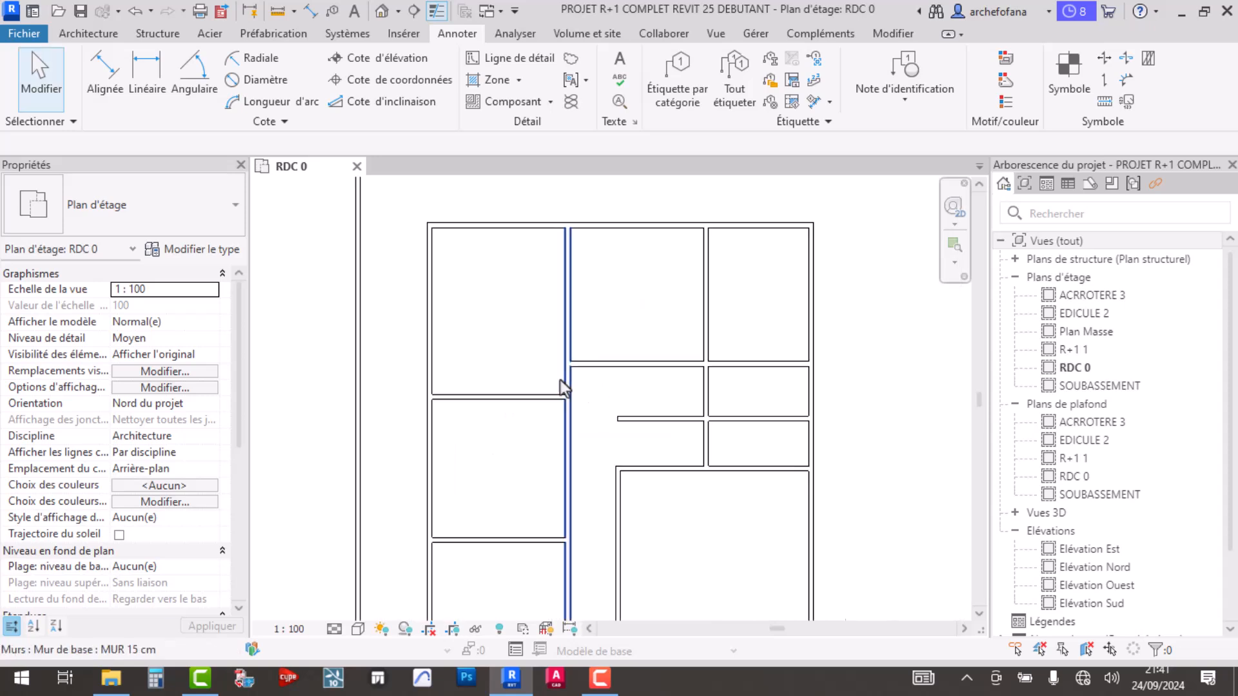
scroll(552, 398, "down", 3)
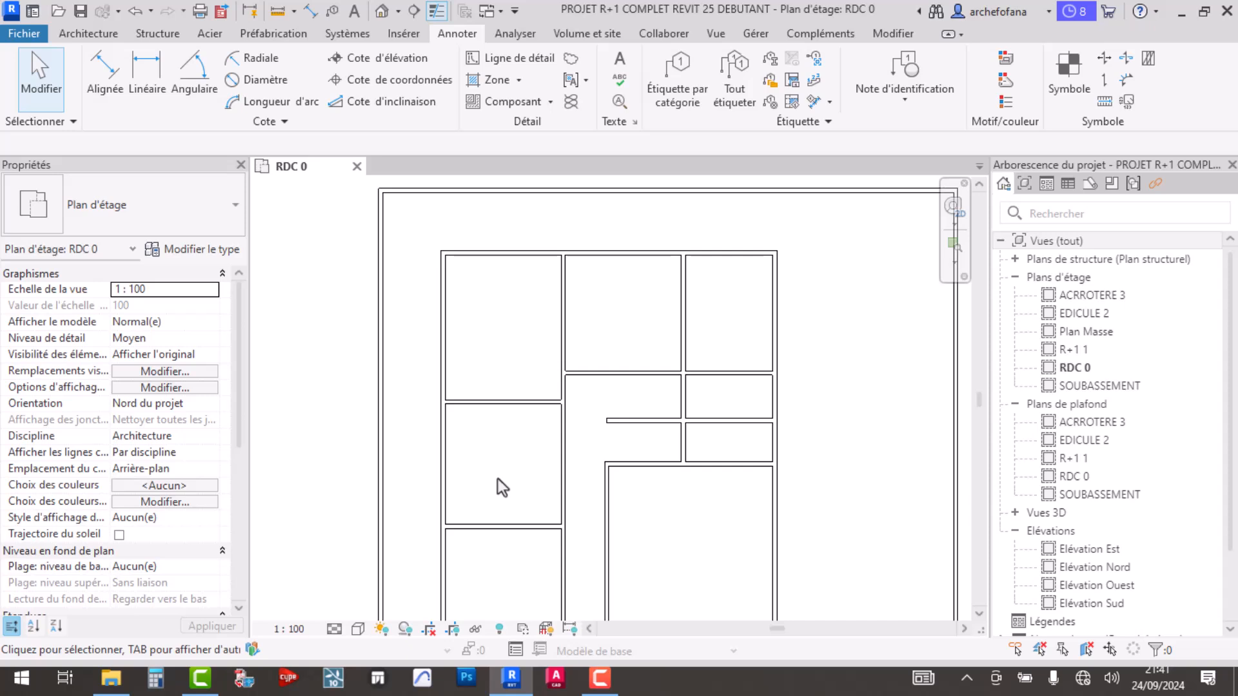
key("w")
key("a")
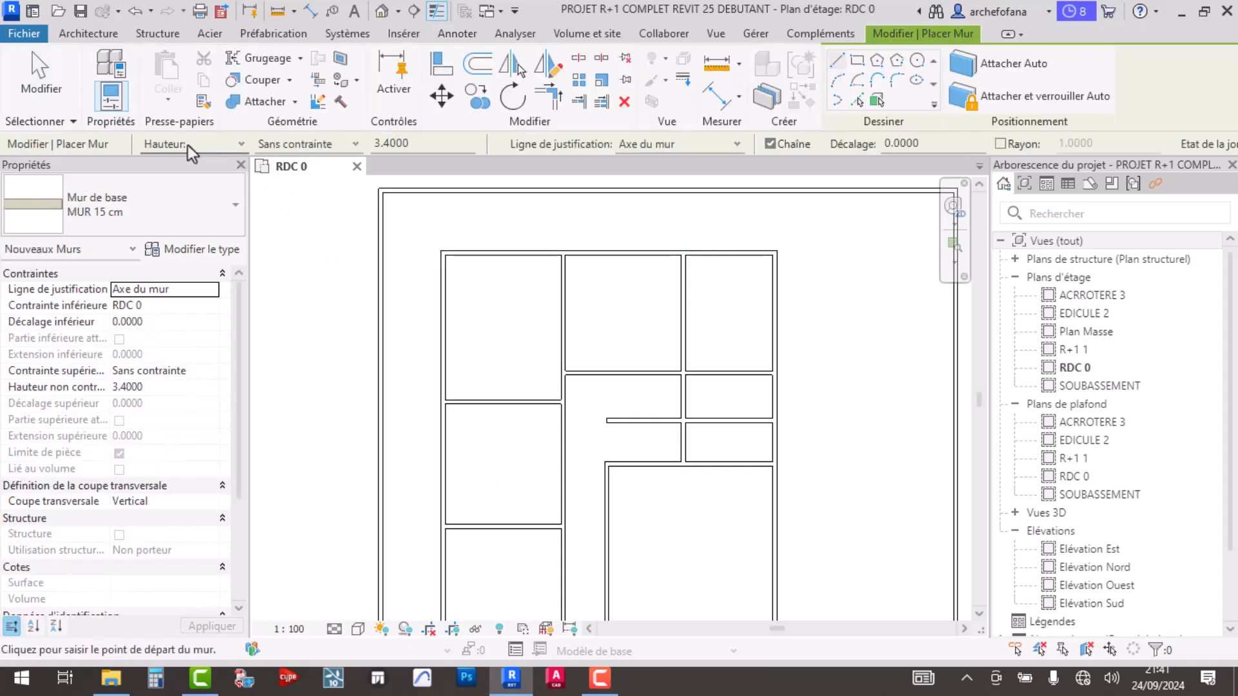
left_click(88, 33)
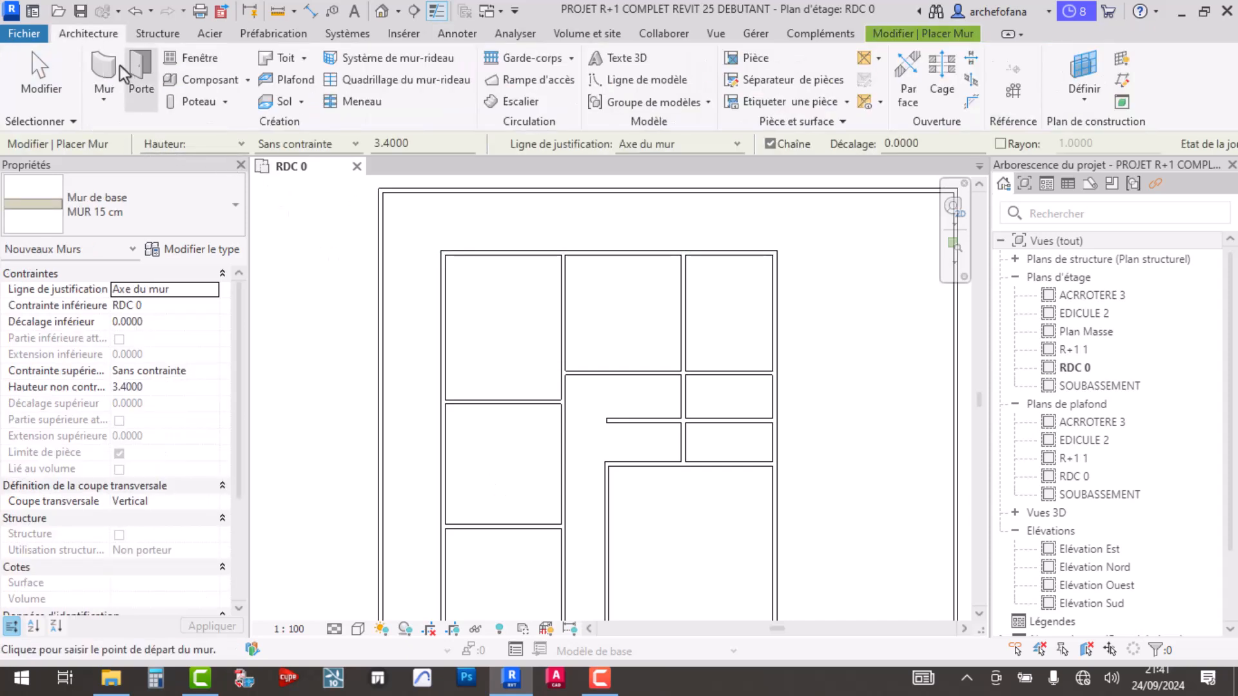
left_click(103, 98)
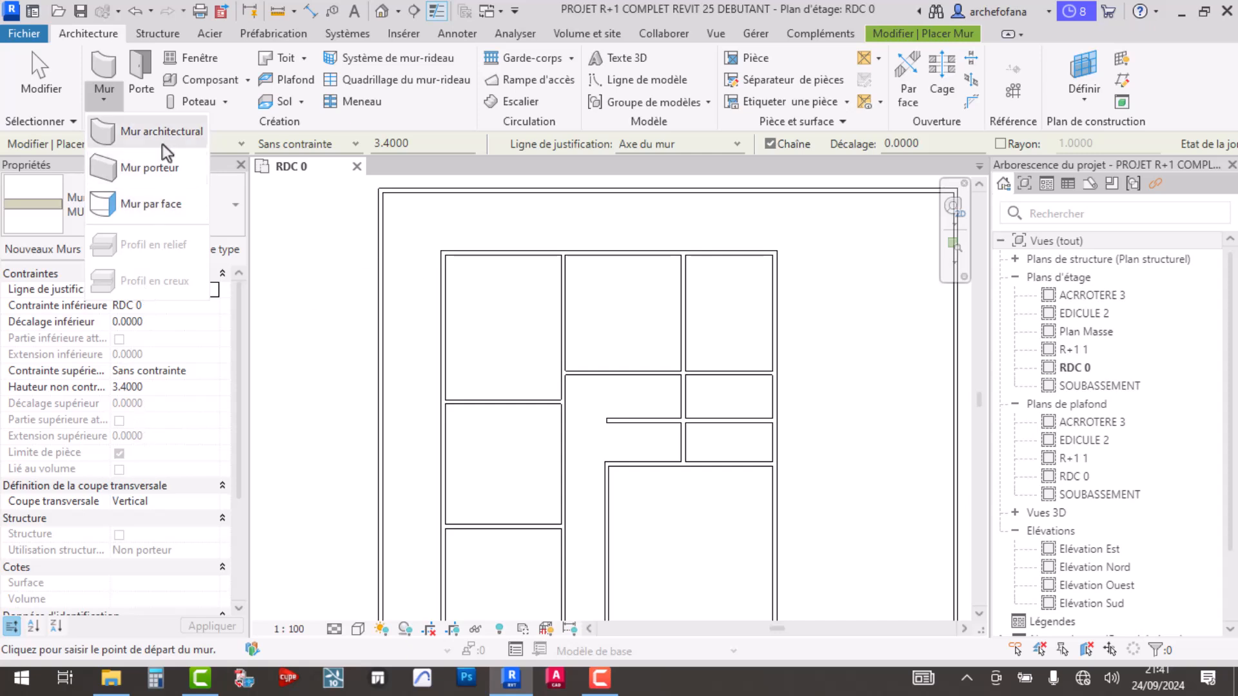
left_click(150, 133)
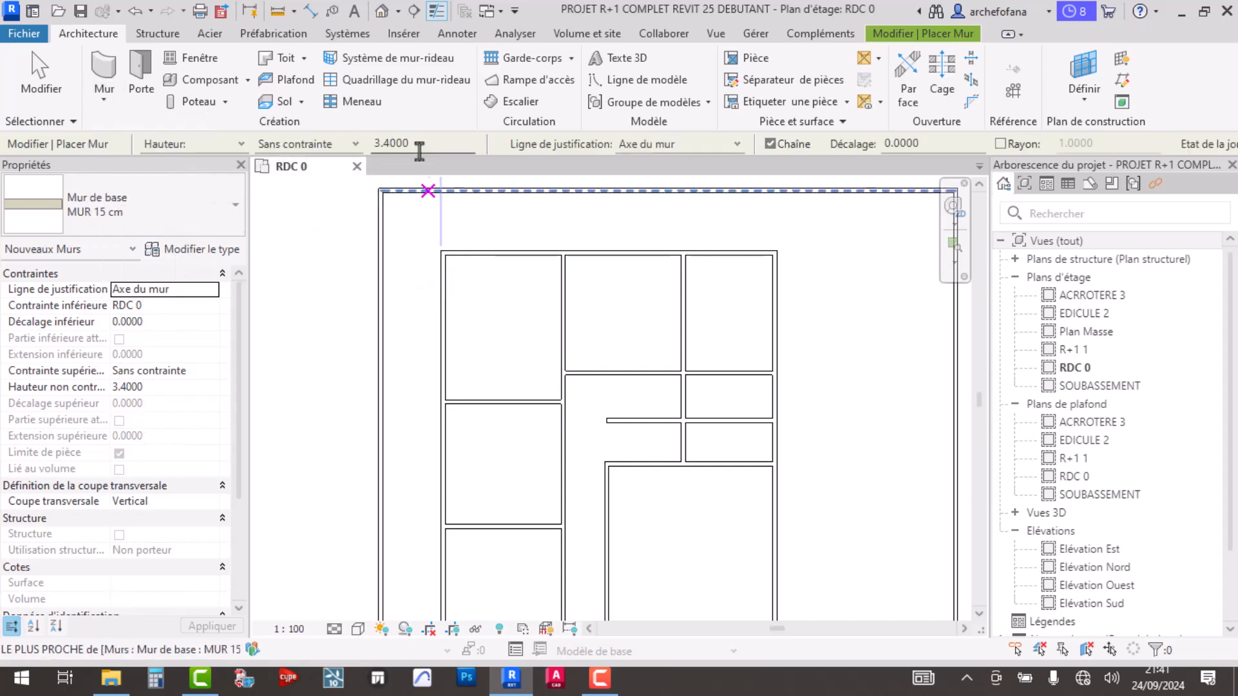
scroll(484, 394, "up", 3)
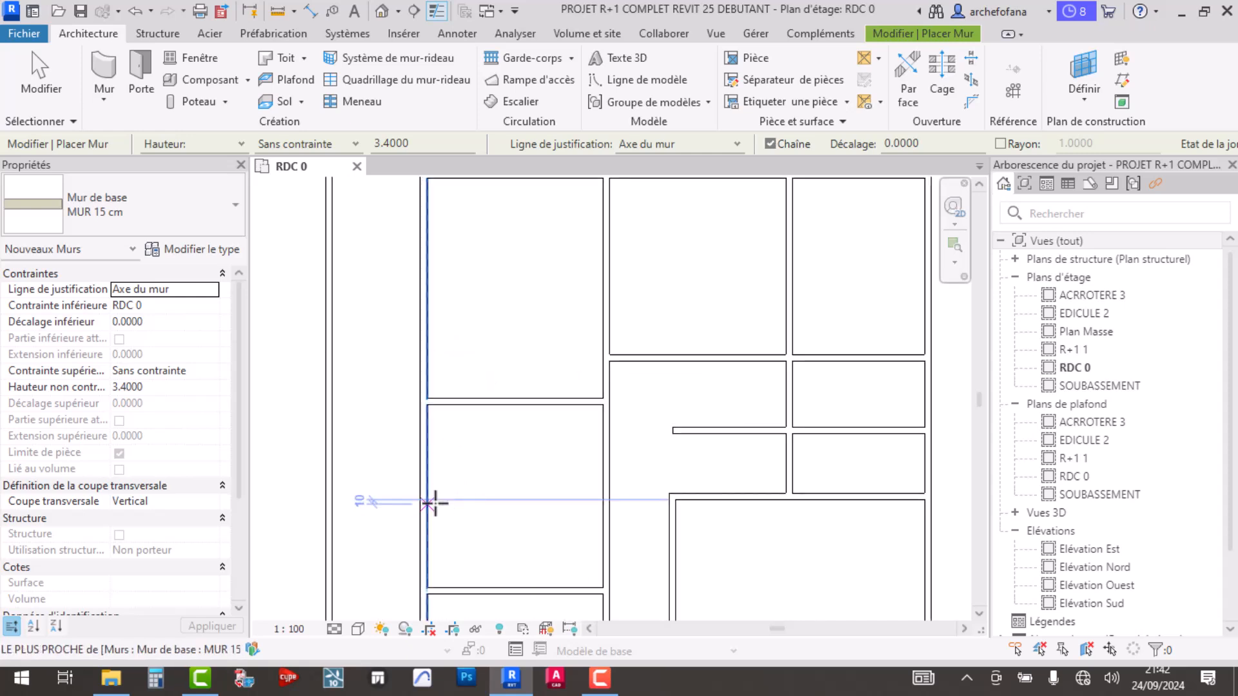
scroll(429, 483, "up", 2)
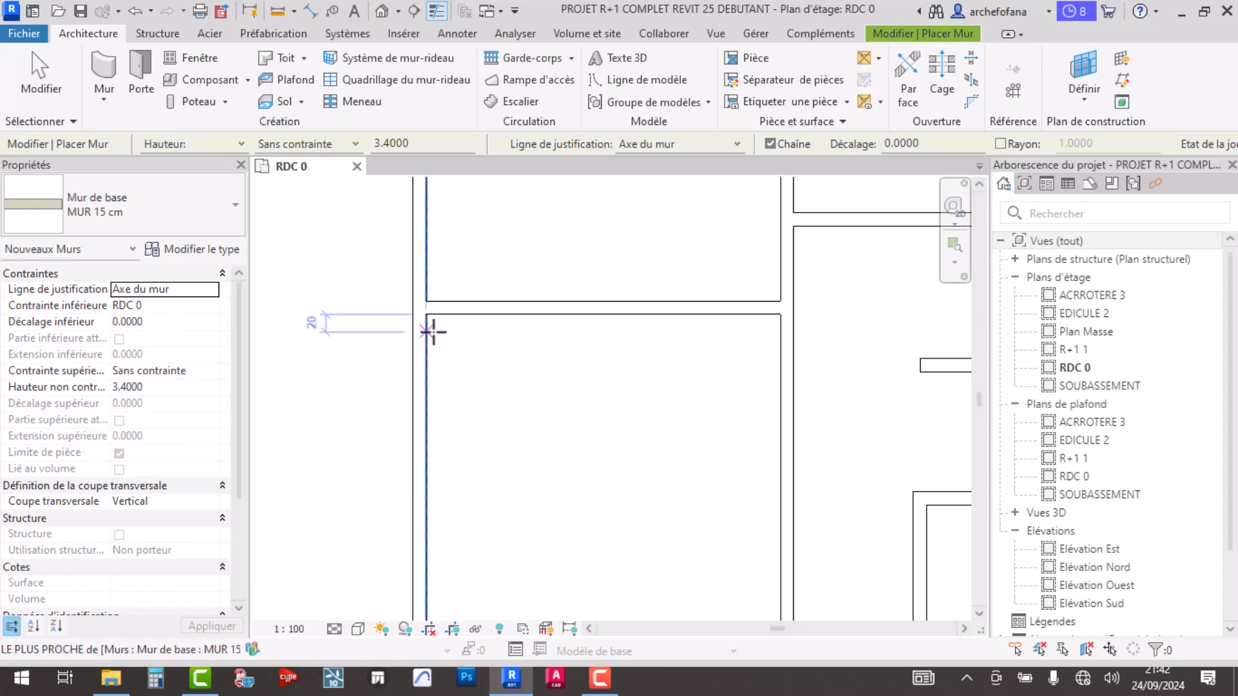
scroll(541, 415, "down", 1)
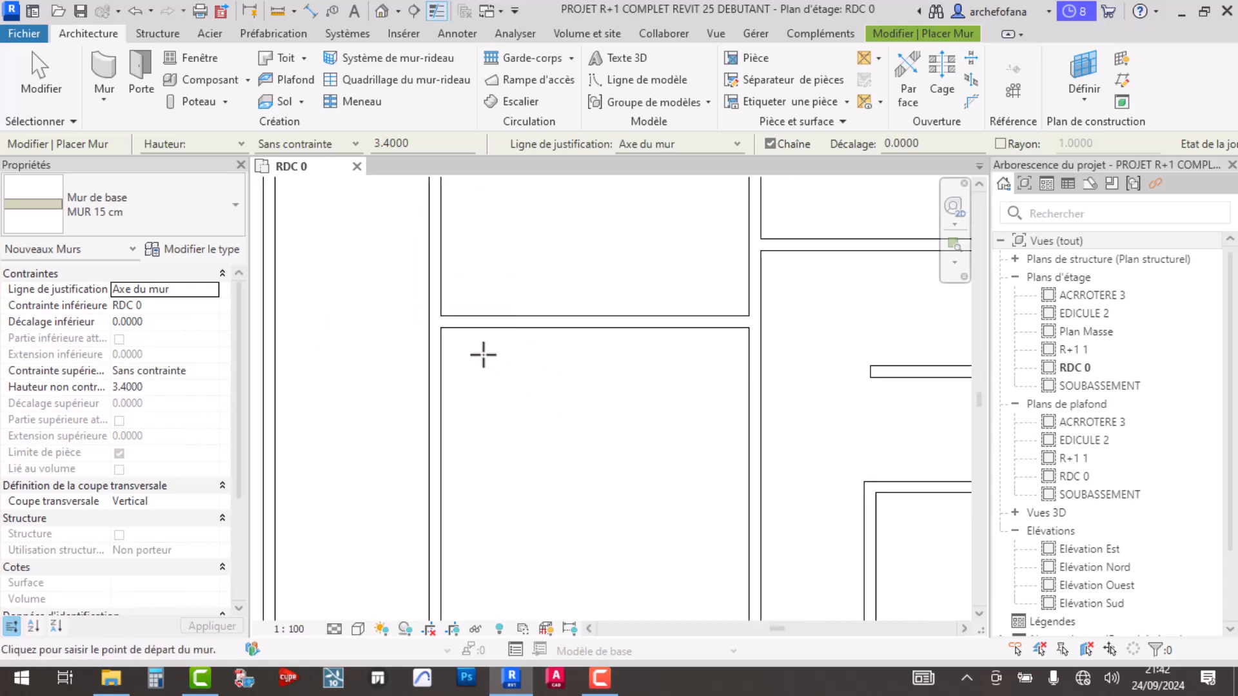
scroll(525, 396, "down", 3)
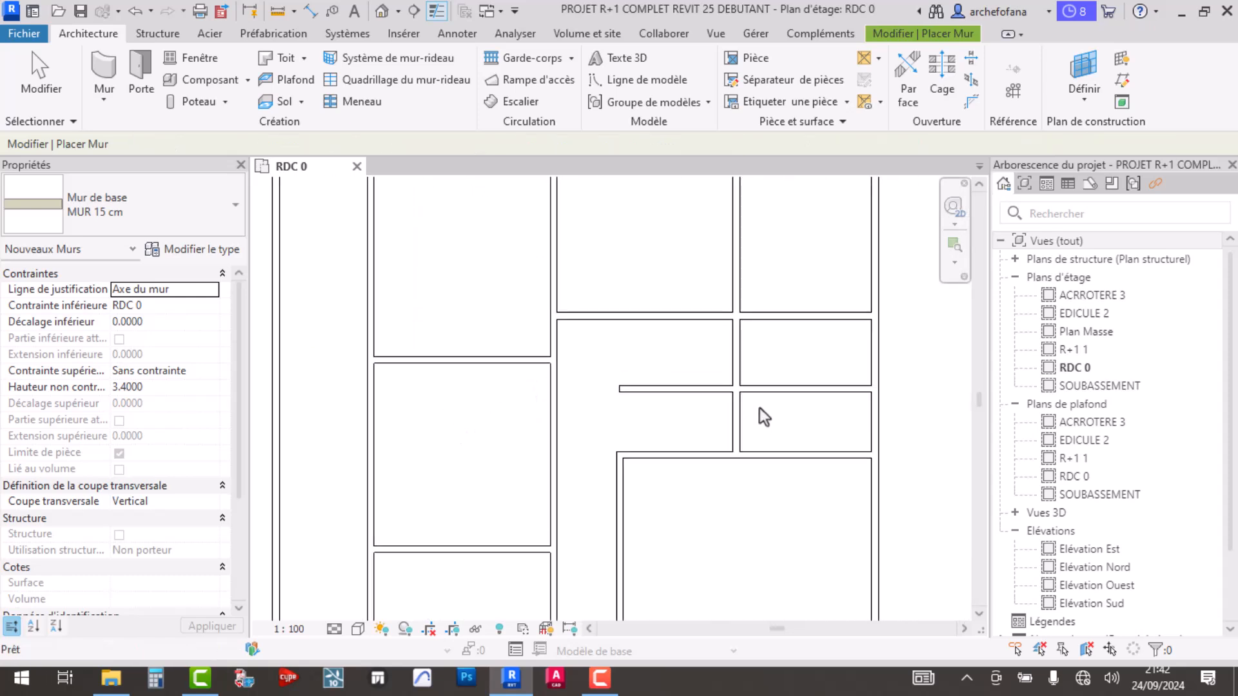
key("Escape")
- Examine the vertical wall bounding the small rooms on the east side and the surrounding room layout
middle_click_drag(700, 397, 614, 413)
left_click(646, 363)
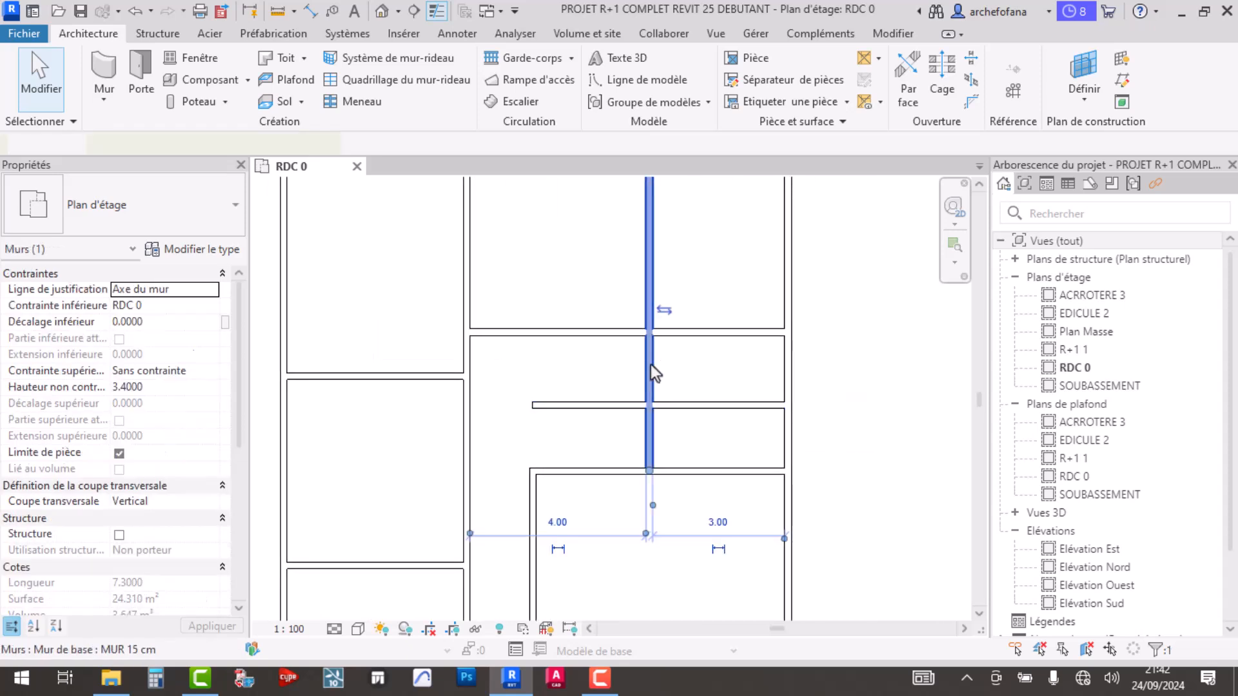
scroll(718, 342, "down", 2)
middle_click_drag(710, 390, 629, 485)
scroll(600, 426, "up", 2)
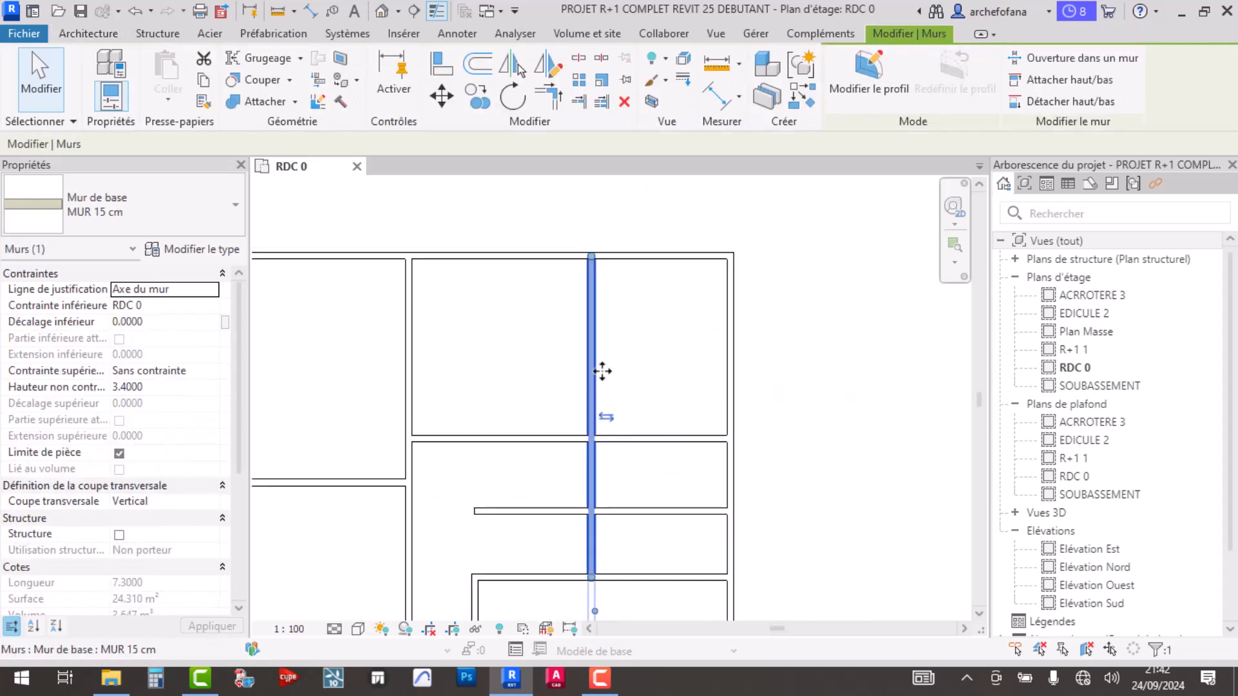
key("Escape")
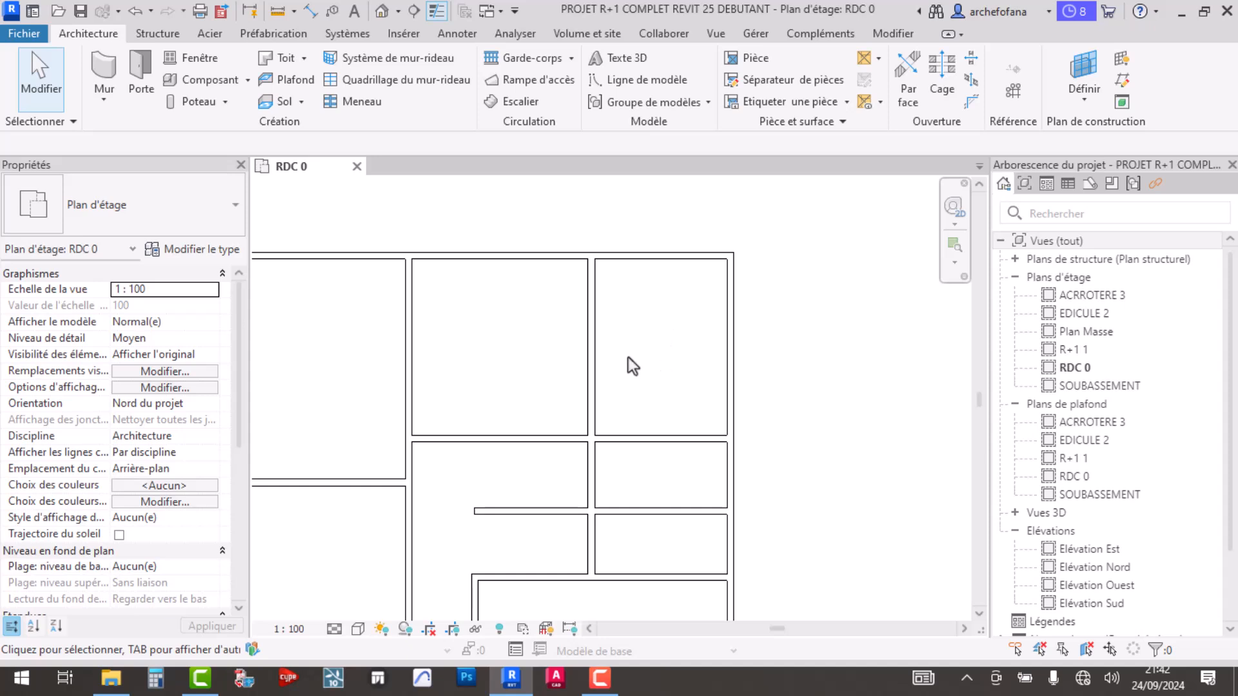
middle_click_drag(654, 362, 640, 390)
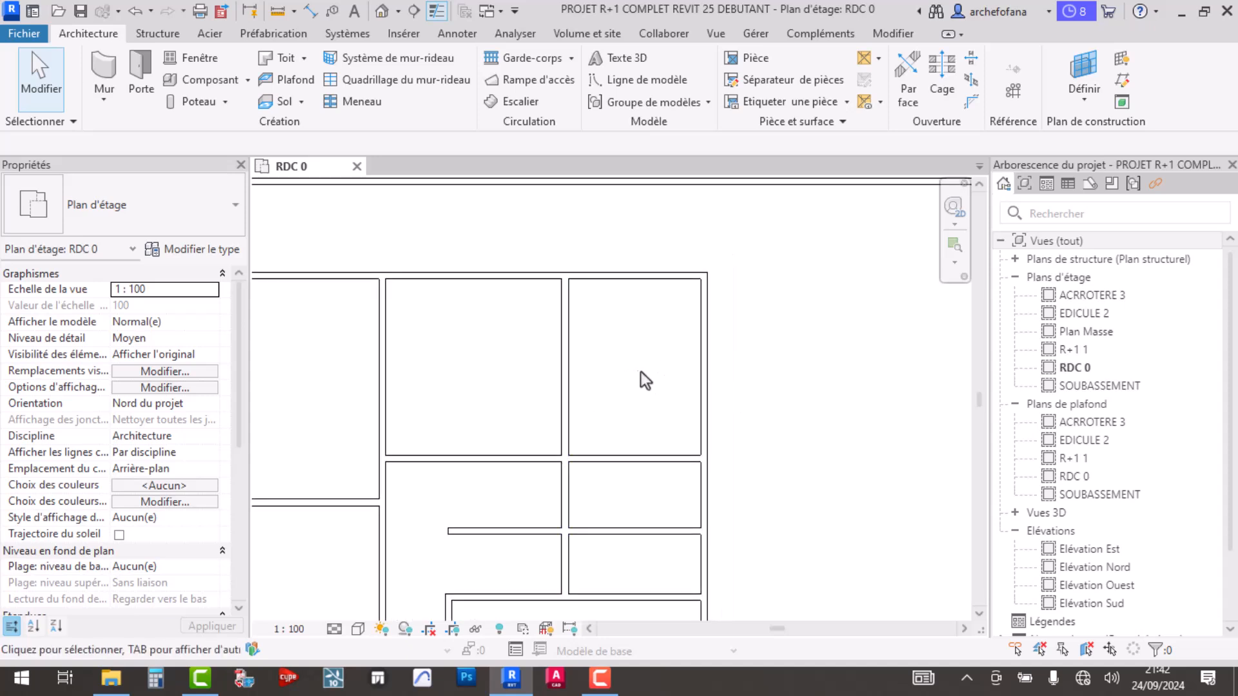
scroll(653, 372, "down", 1)
middle_click_drag(670, 390, 657, 364)
scroll(624, 331, "down", 5)
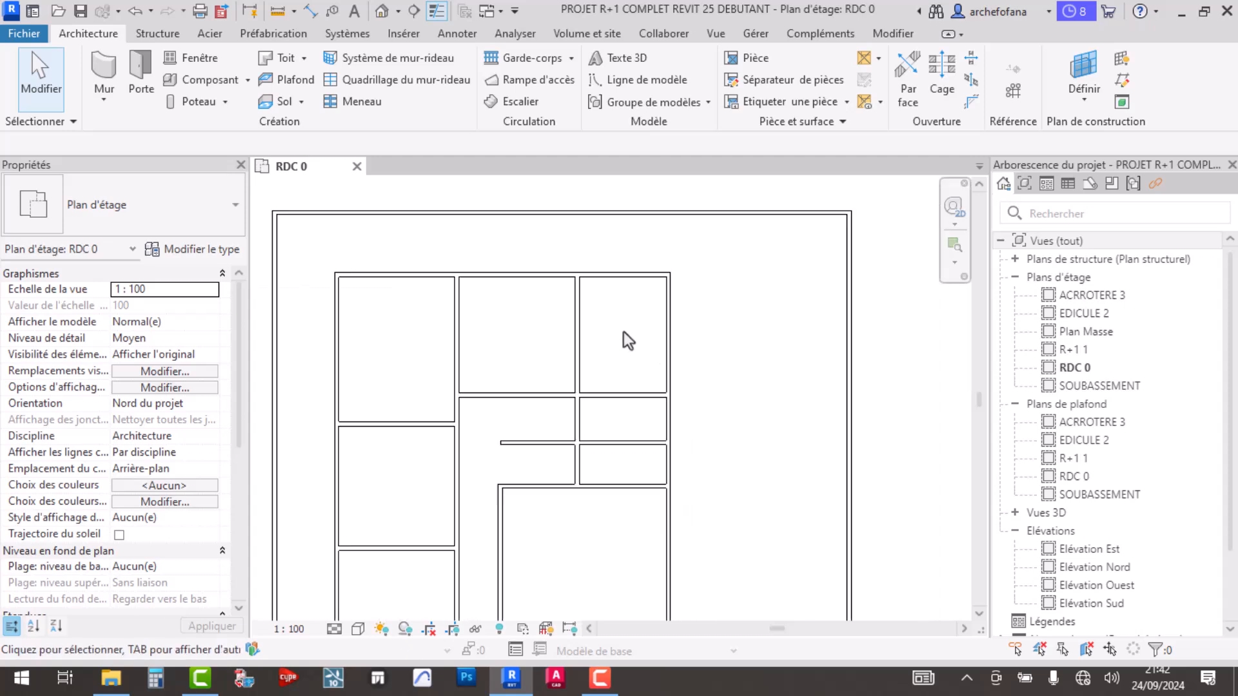
- Shorten the horizontal wall between the two small east rooms so its free west end stops at the interior vertical wall
scroll(628, 361, "up", 2)
scroll(558, 450, "up", 2)
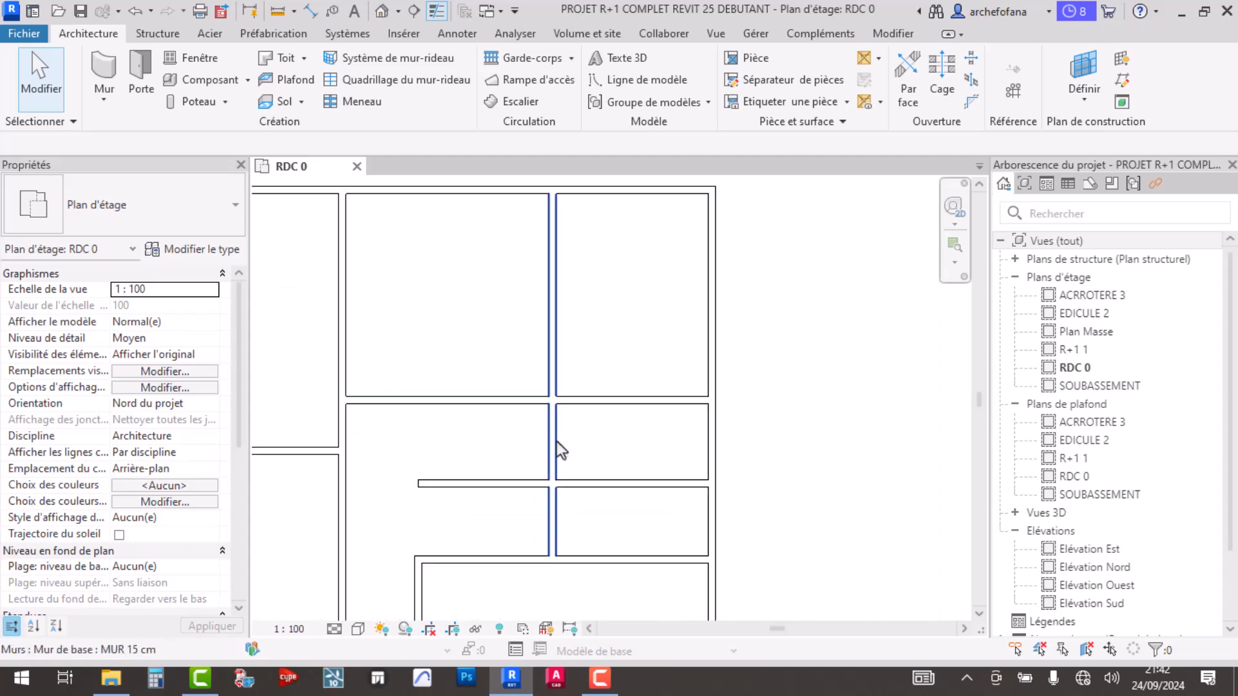
left_click(516, 484)
key("s")
key("l")
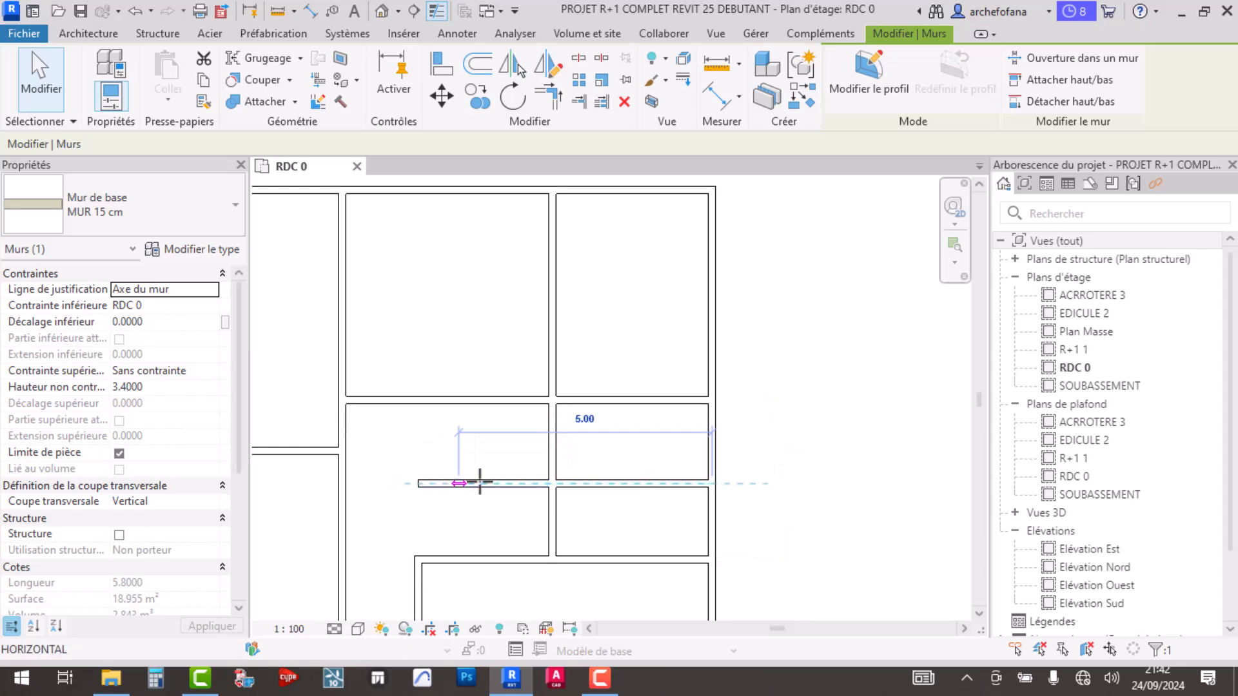
left_click_drag(554, 484, 552, 484)
left_click(512, 445)
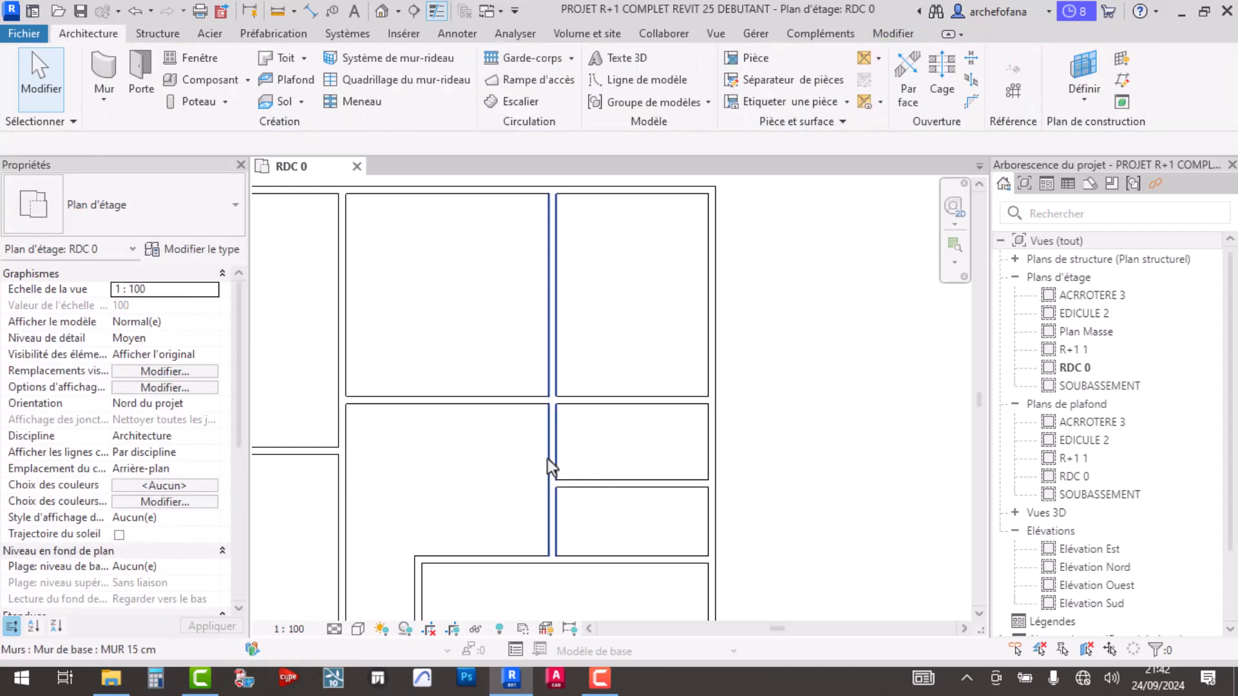
- Try deleting the horizontal wall between the two small east rooms, and undo the deletion
scroll(532, 419, "down", 2)
middle_click_drag(558, 440, 664, 411)
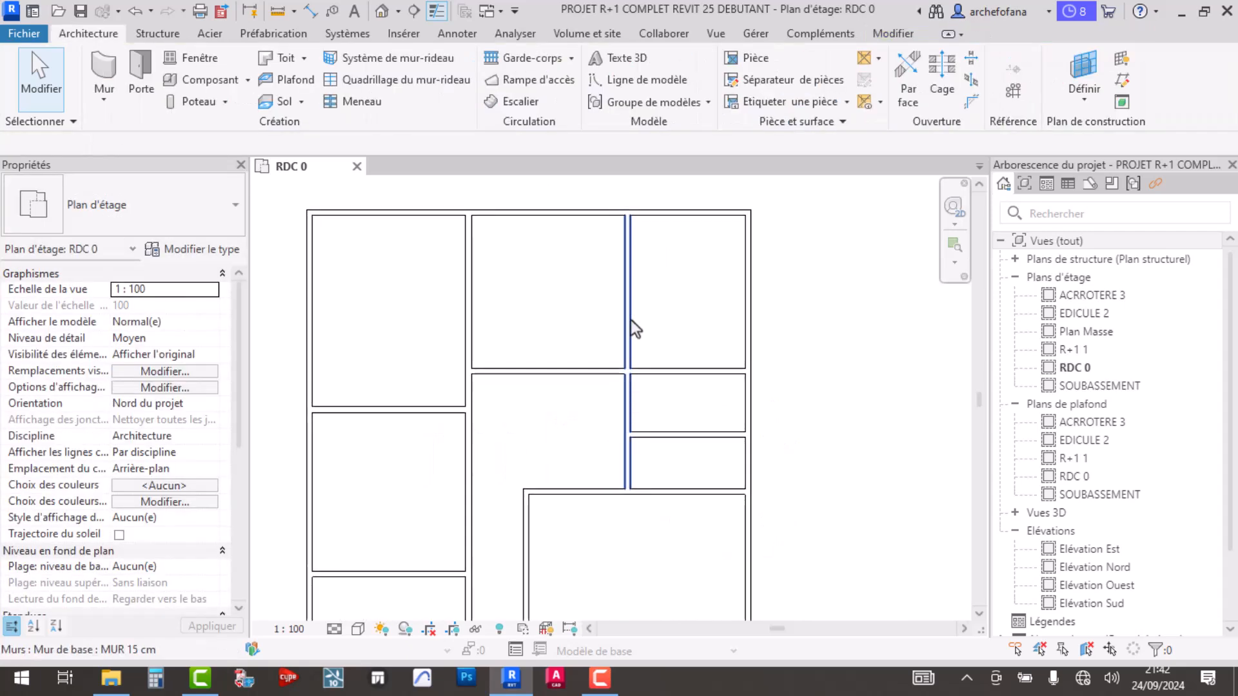
scroll(662, 413, "up", 3)
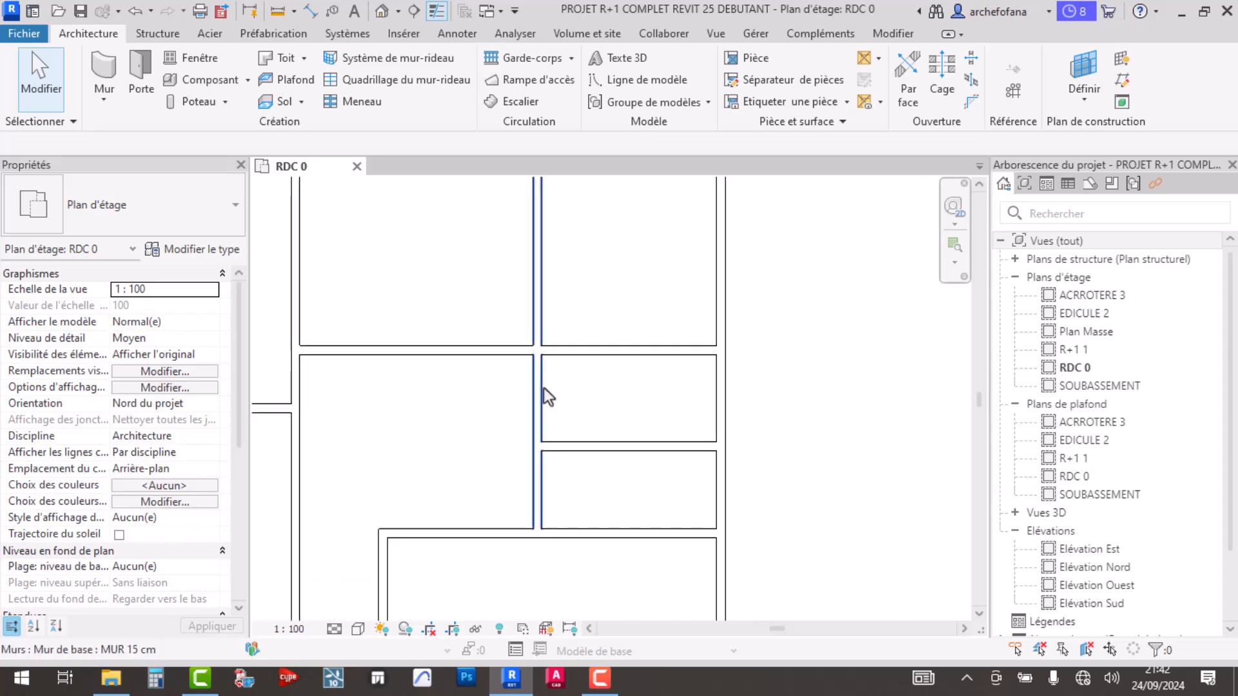
scroll(544, 388, "down", 1)
scroll(580, 454, "down", 1)
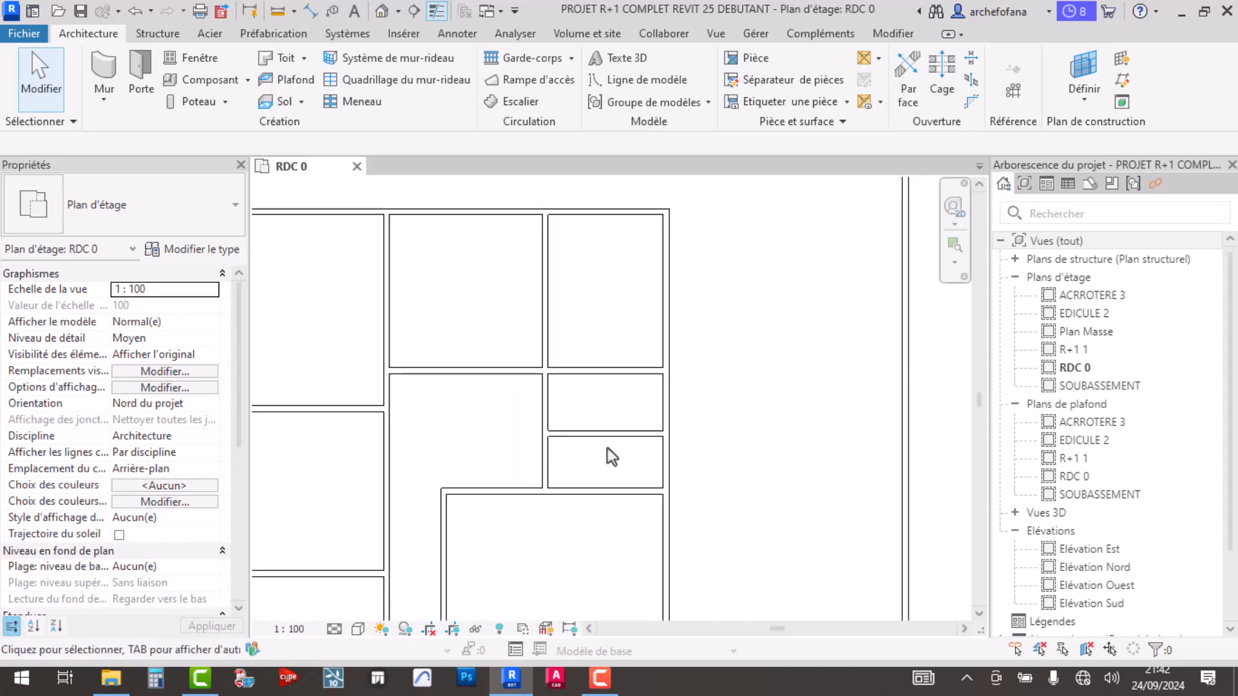
middle_click_drag(596, 450, 597, 369)
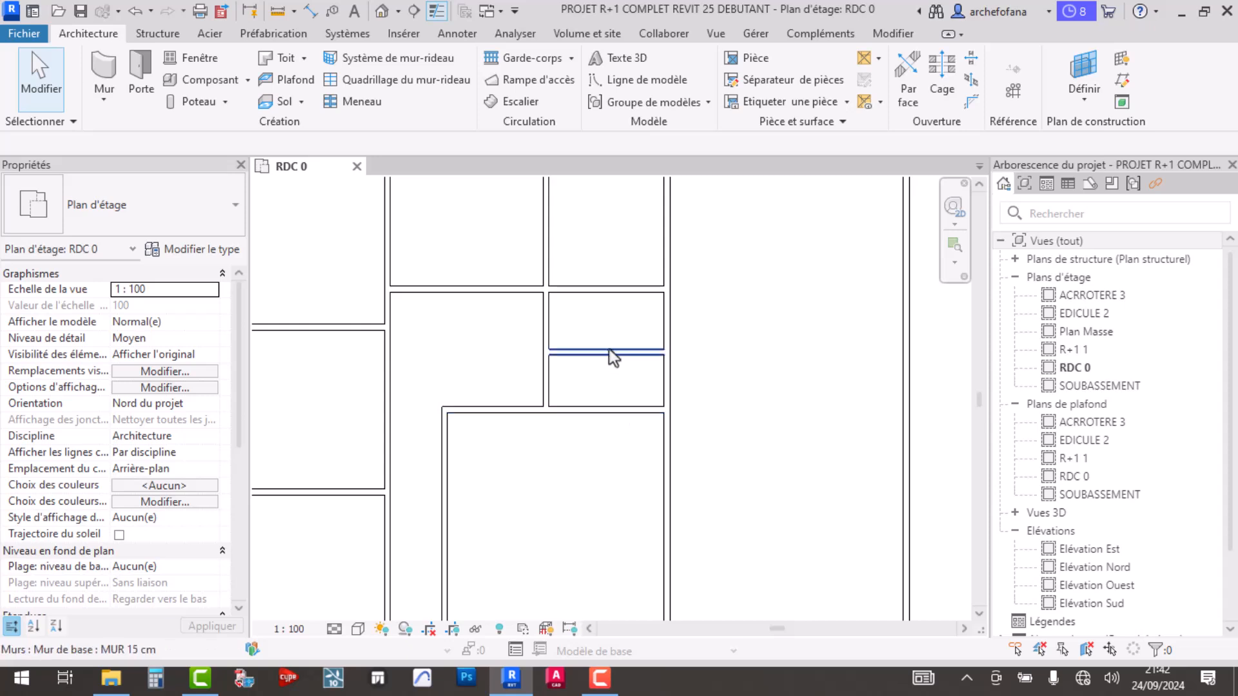
scroll(611, 361, "down", 2)
scroll(635, 400, "up", 3)
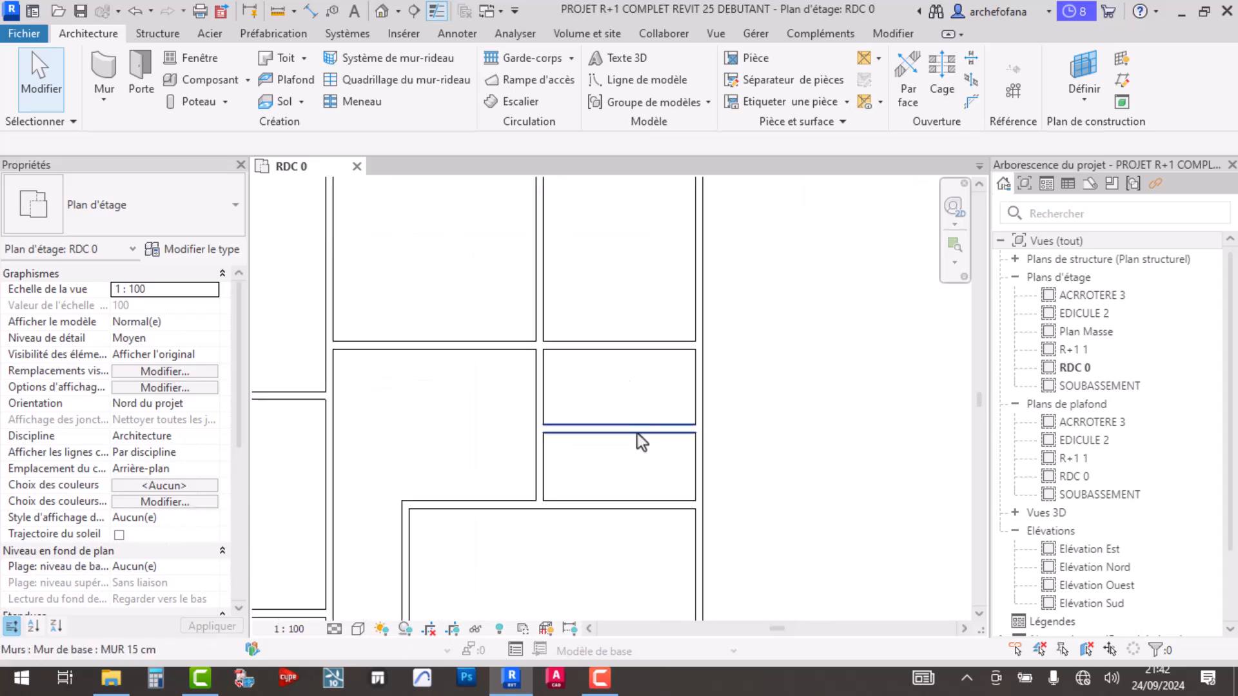
left_click(637, 431)
key("Delete")
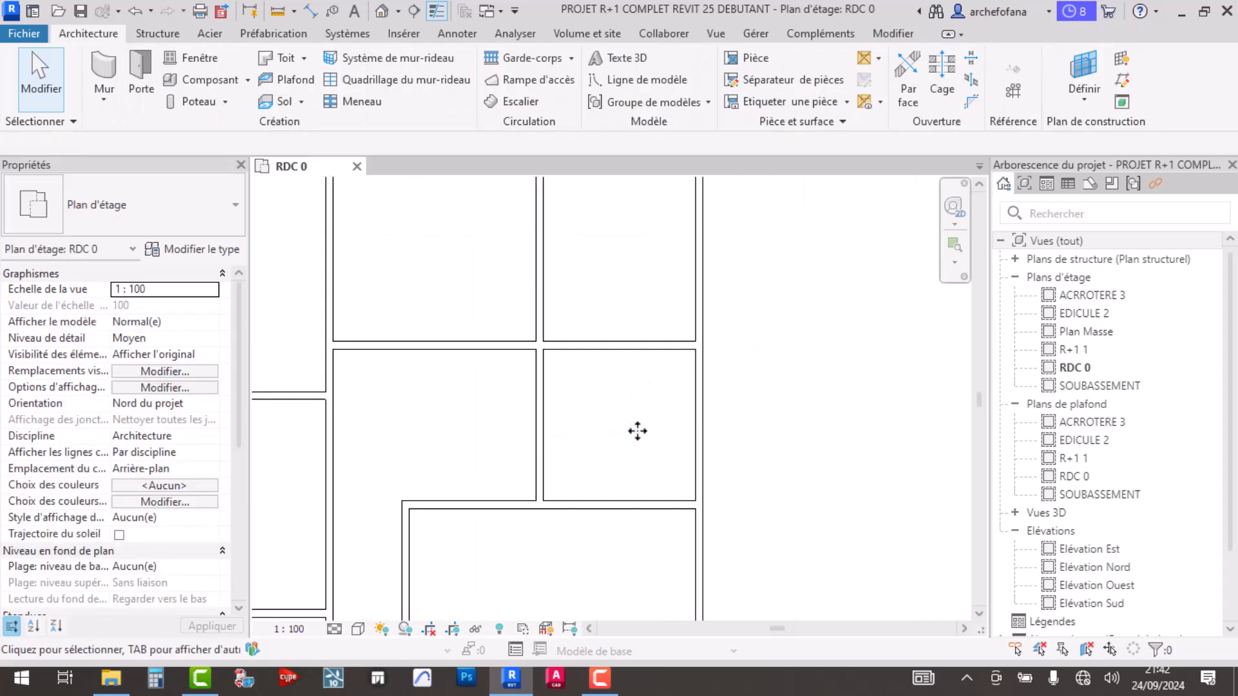
scroll(637, 431, "down", 2)
scroll(539, 424, "up", 3)
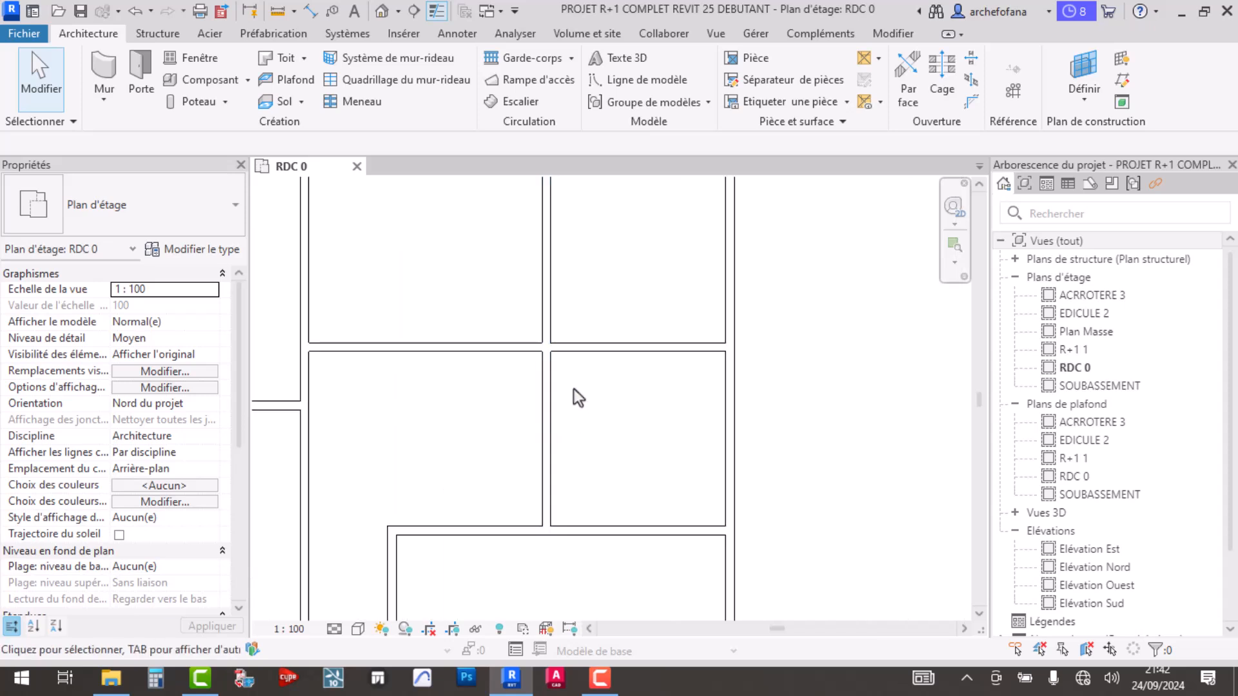
scroll(580, 383, "down", 2)
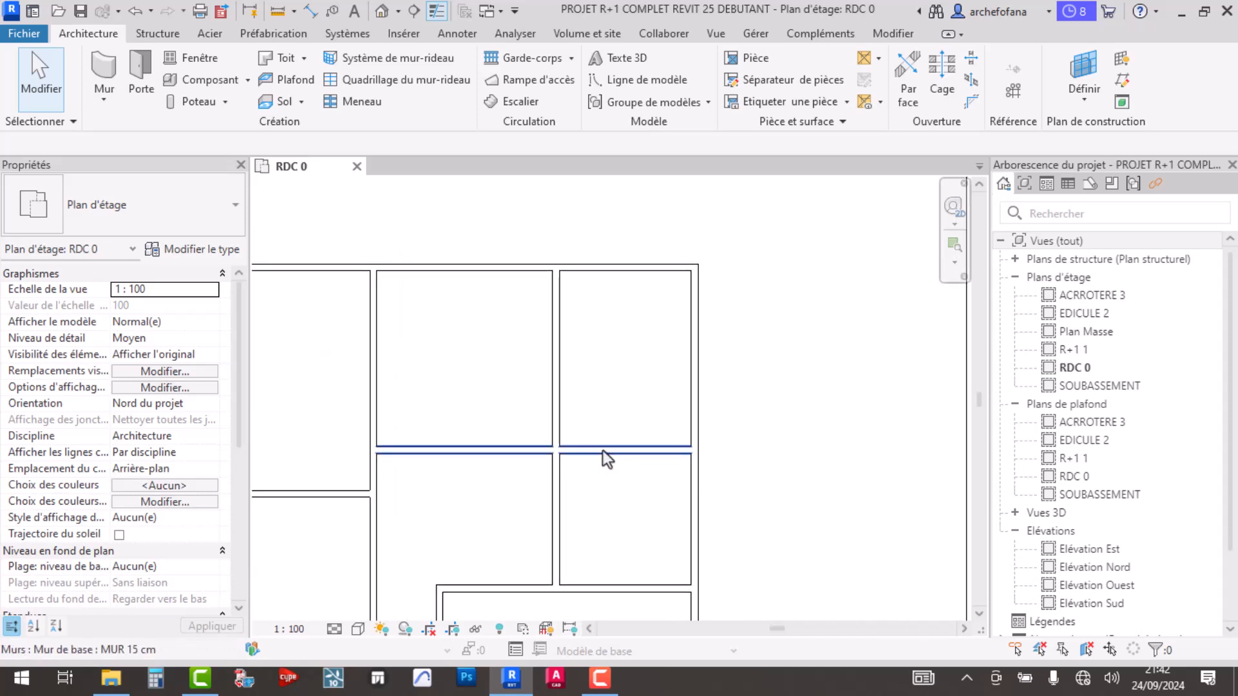
scroll(602, 451, "up", 1)
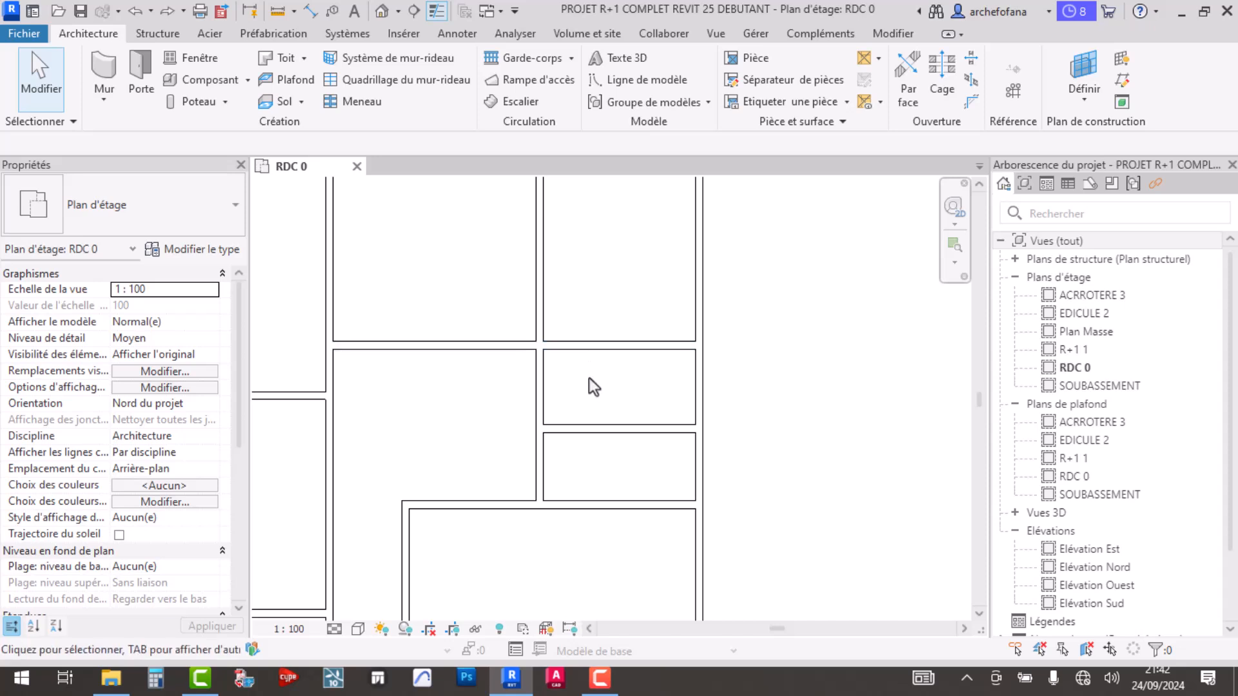
- Check the spacings above and below the horizontal wall between the two small east rooms
scroll(638, 463, "up", 1)
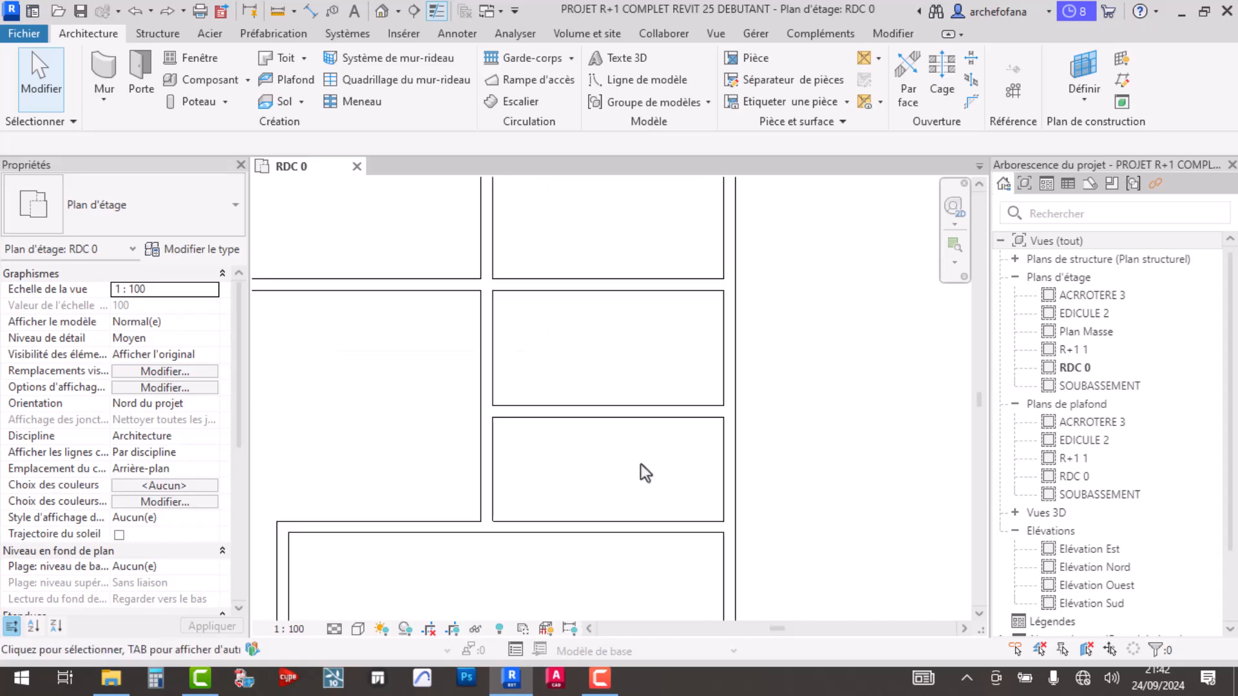
left_click(647, 411)
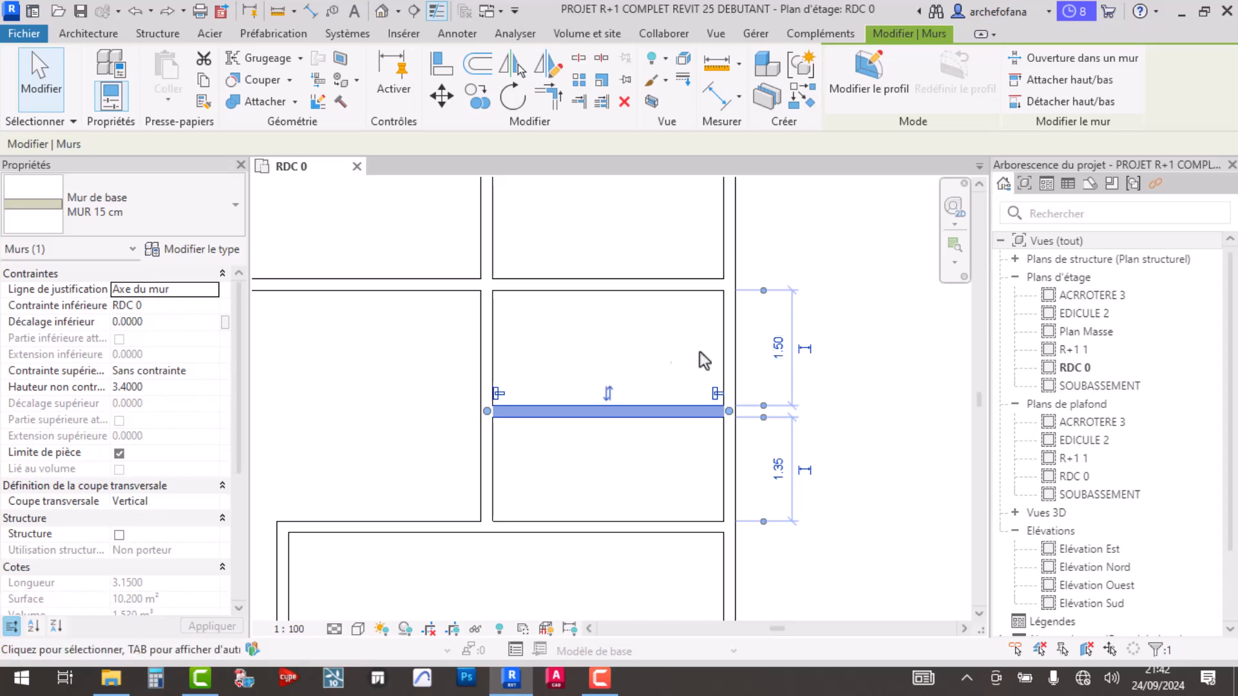
left_click(653, 348)
scroll(644, 399, "down", 2)
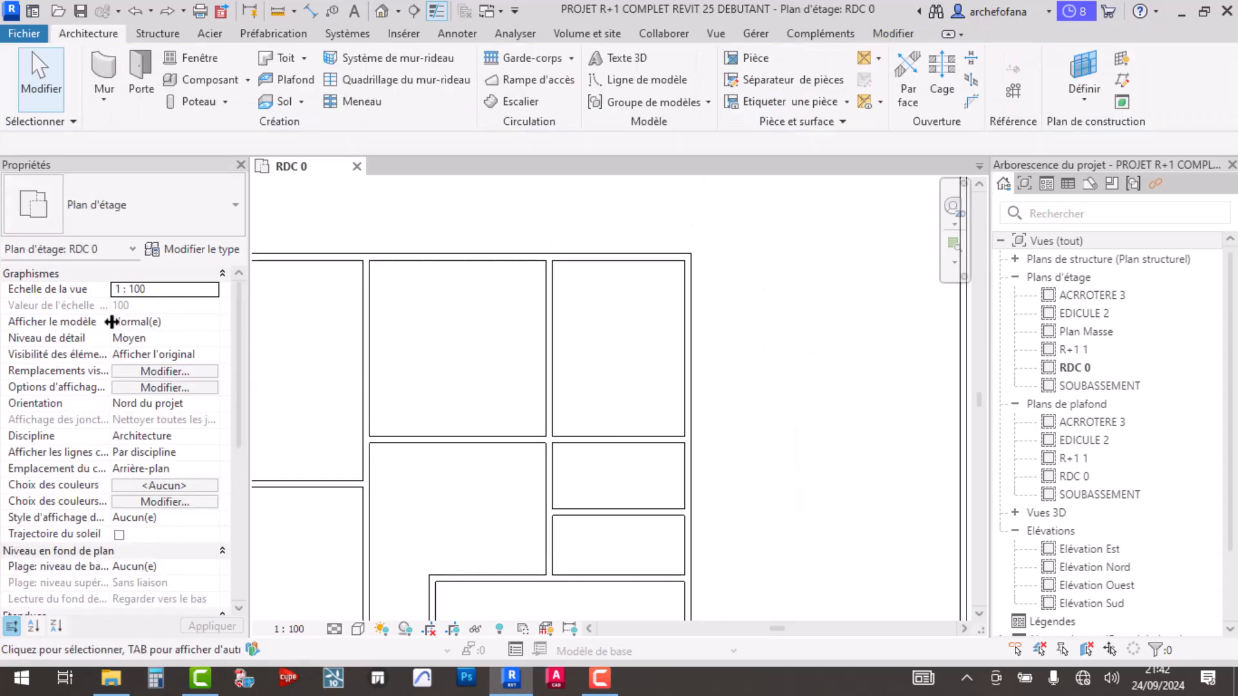
- Draw a horizontal MUR 15 cm wall across the north-east room, about 93 cm above the room's lower wall
key("w")
key("a")
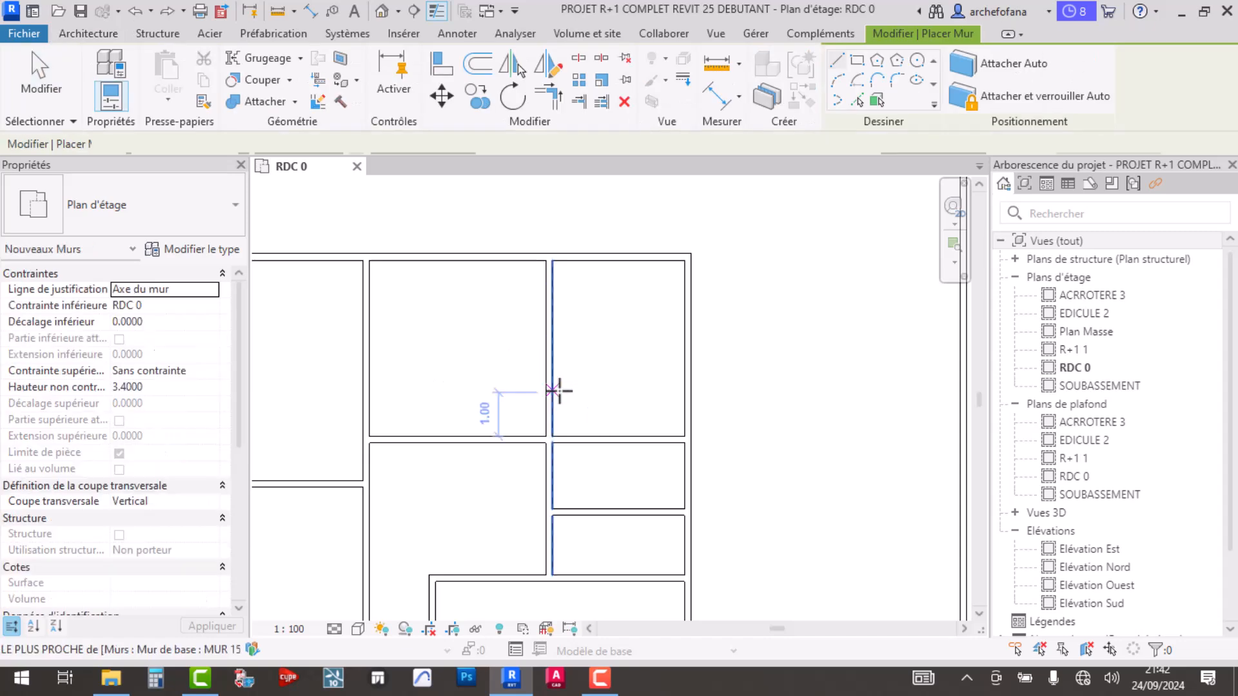
left_click(560, 391)
left_click(682, 390)
key("Escape")
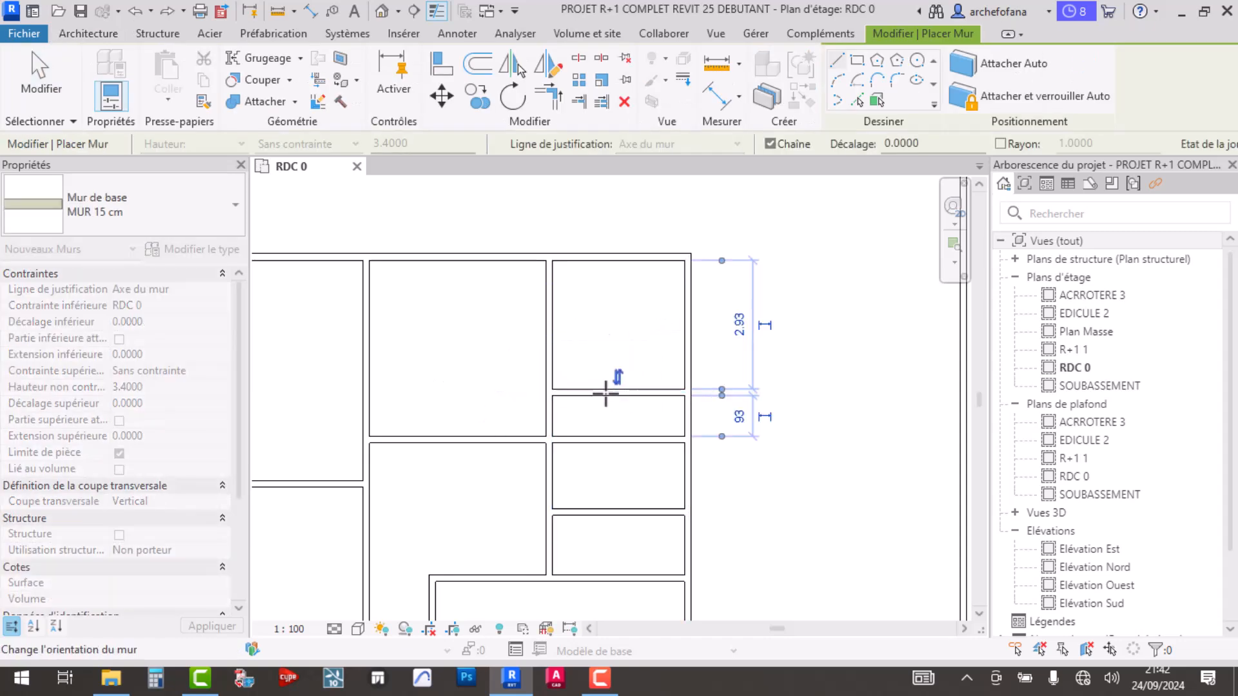
key("Escape")
- Shorten the long horizontal wall below the new wall so its east end stops at the interior vertical wall
left_click(609, 440)
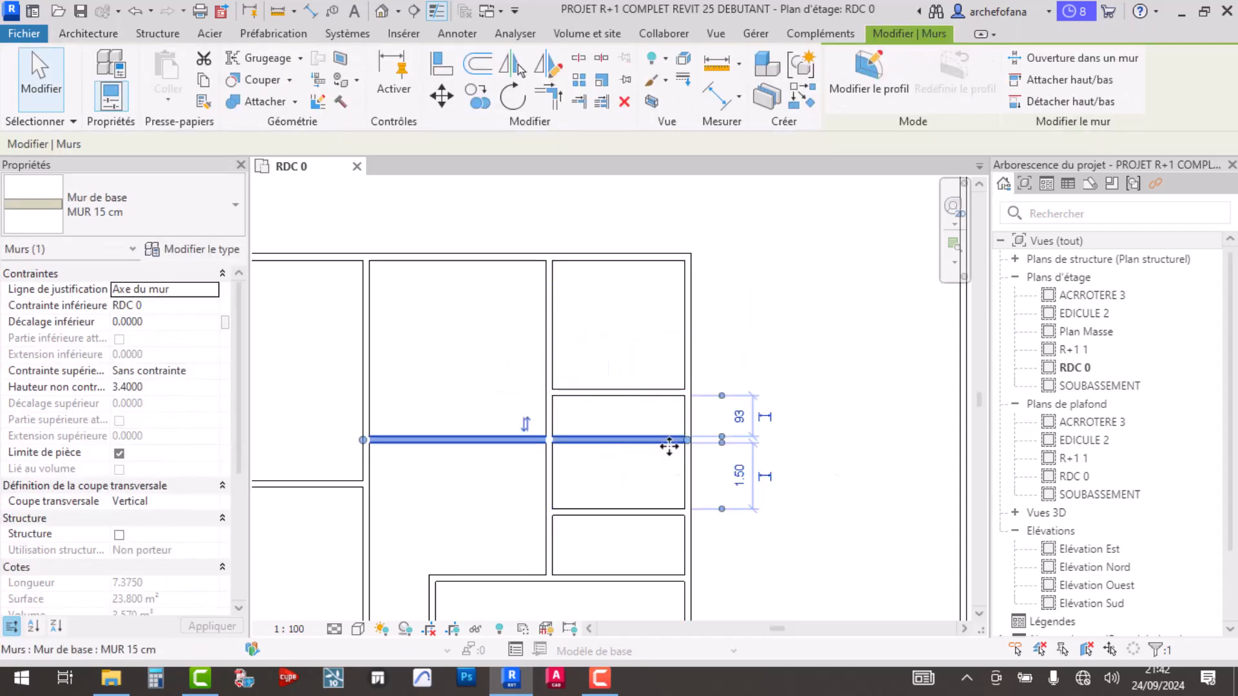
scroll(716, 451, "up", 3)
key("r")
key("s")
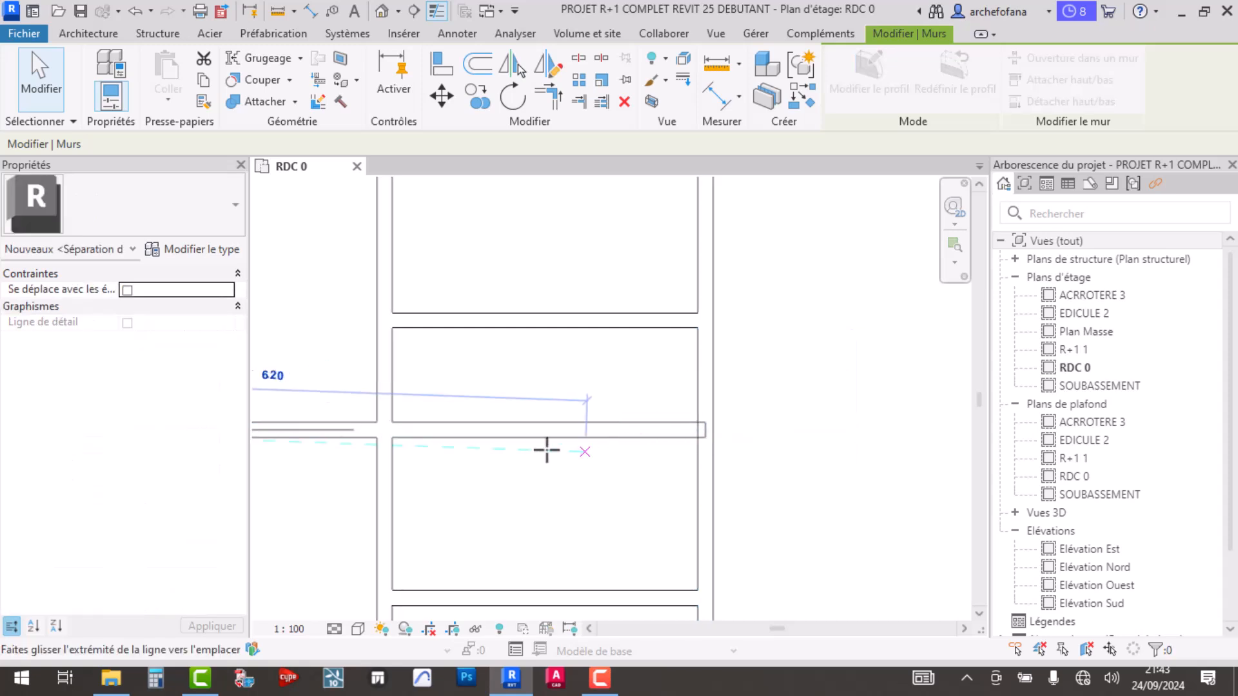
left_click_drag(376, 430, 384, 430)
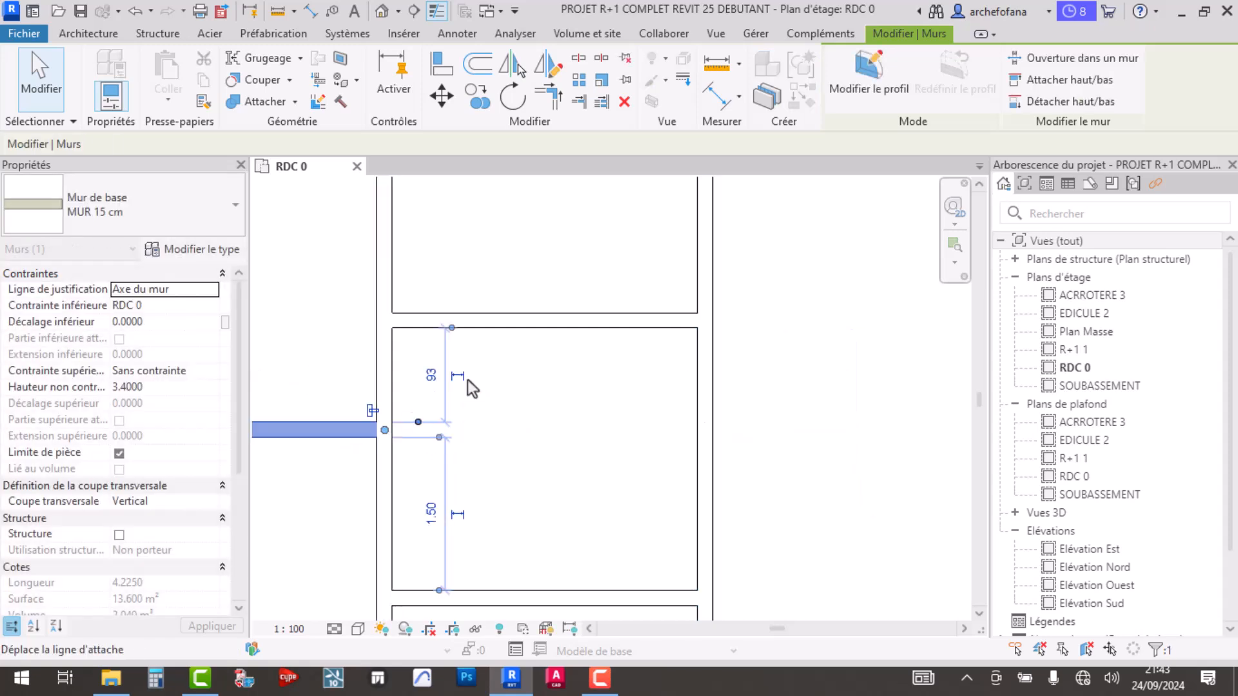
scroll(500, 383, "down", 3)
left_click(517, 387)
- Set the spacing above the horizontal wall between the two lower east rooms to 2 m
middle_click_drag(521, 365, 527, 275)
left_click(516, 370)
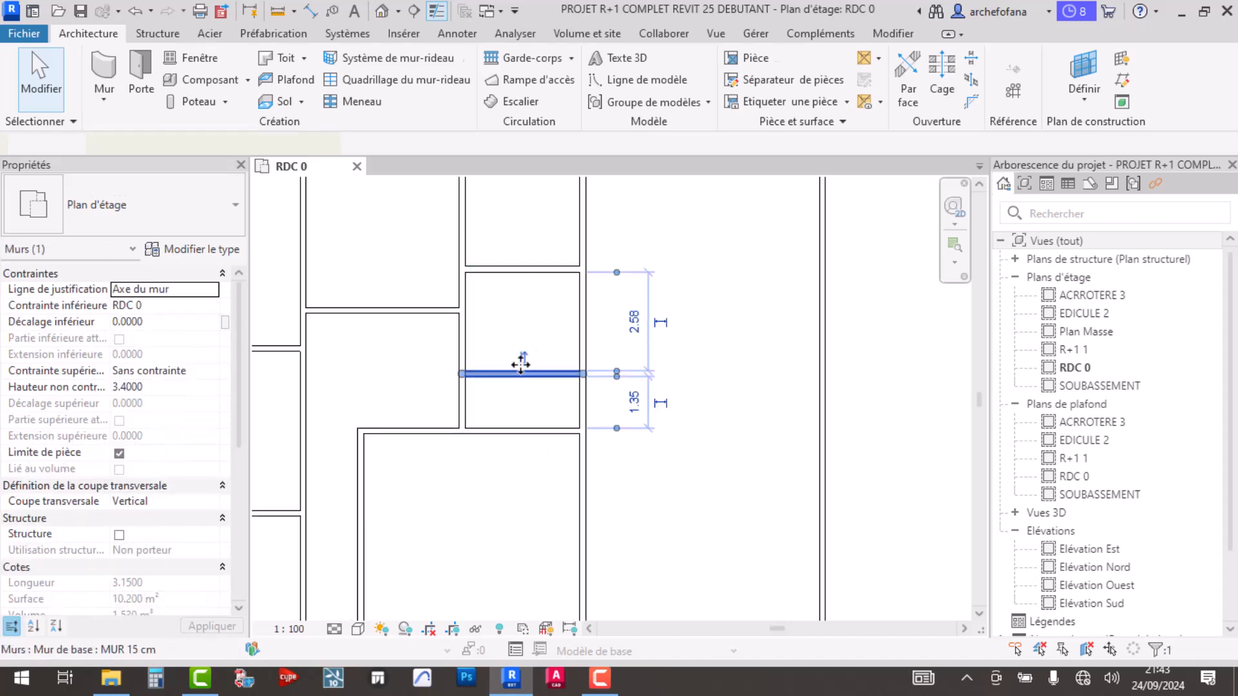
left_click(628, 323)
type("2")
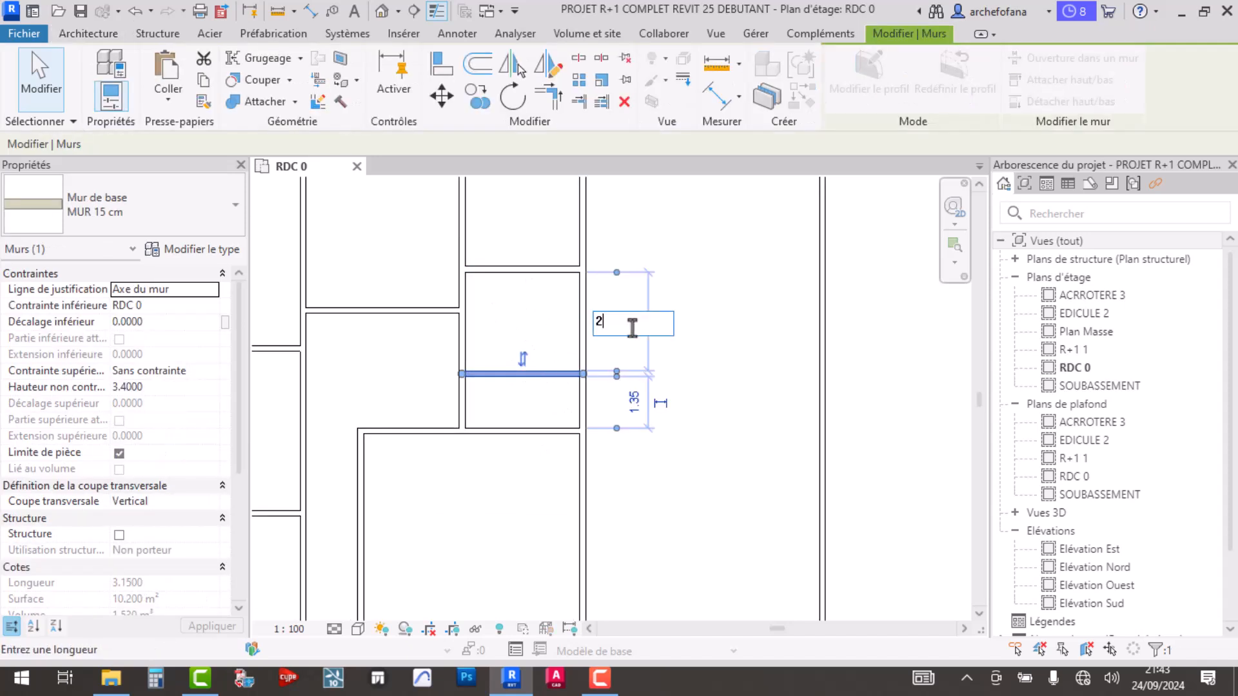
key("Return")
left_click(528, 254)
- Set the spacing between the newly drawn horizontal wall and the top exterior wall to 2.5 m
middle_click_drag(529, 254, 542, 419)
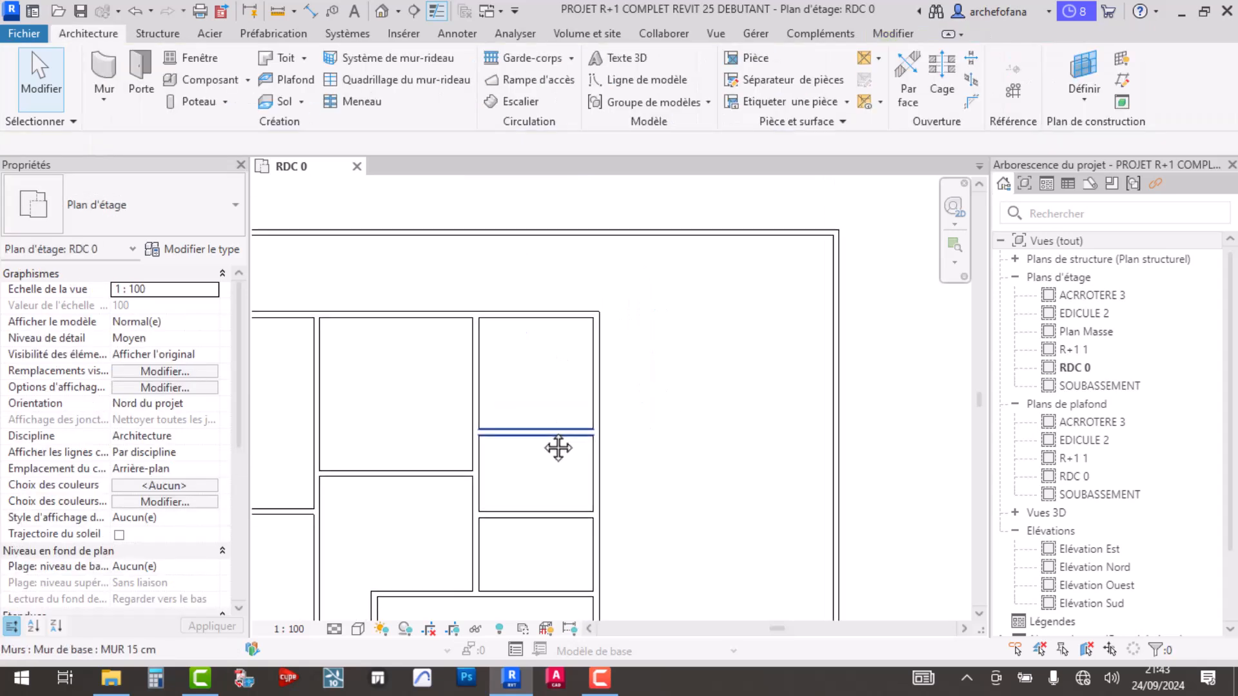
left_click(541, 432)
left_click(648, 374)
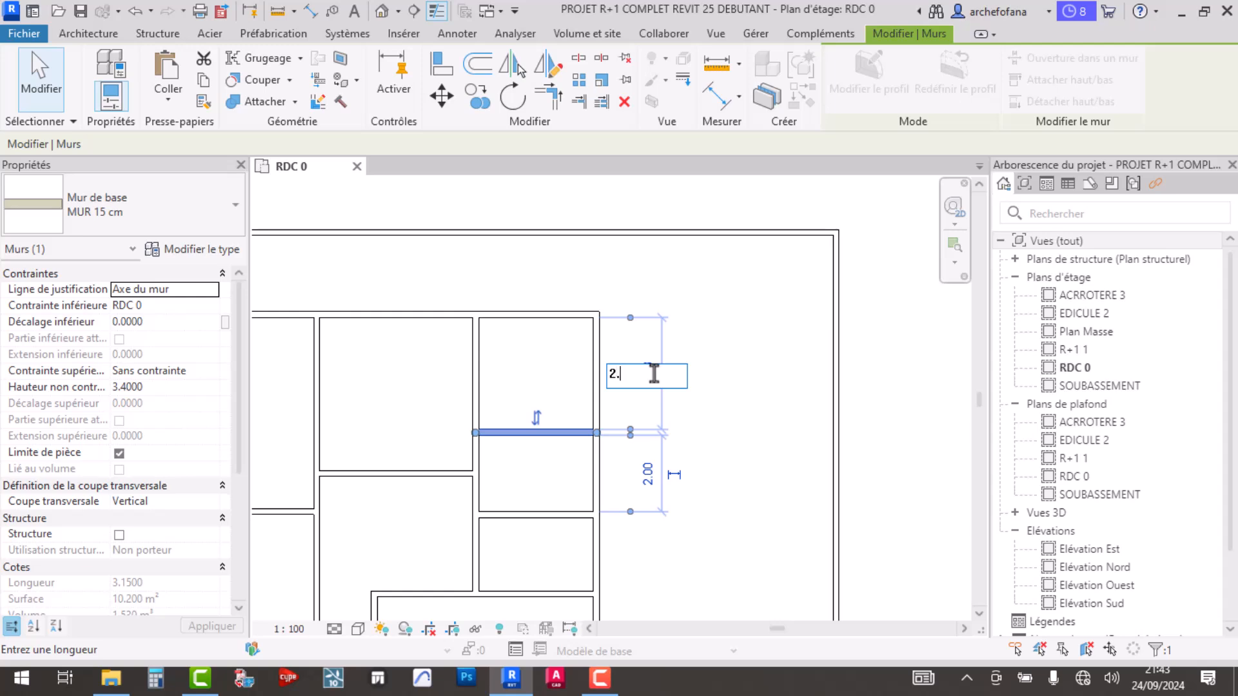
key("Return")
left_click(718, 355)
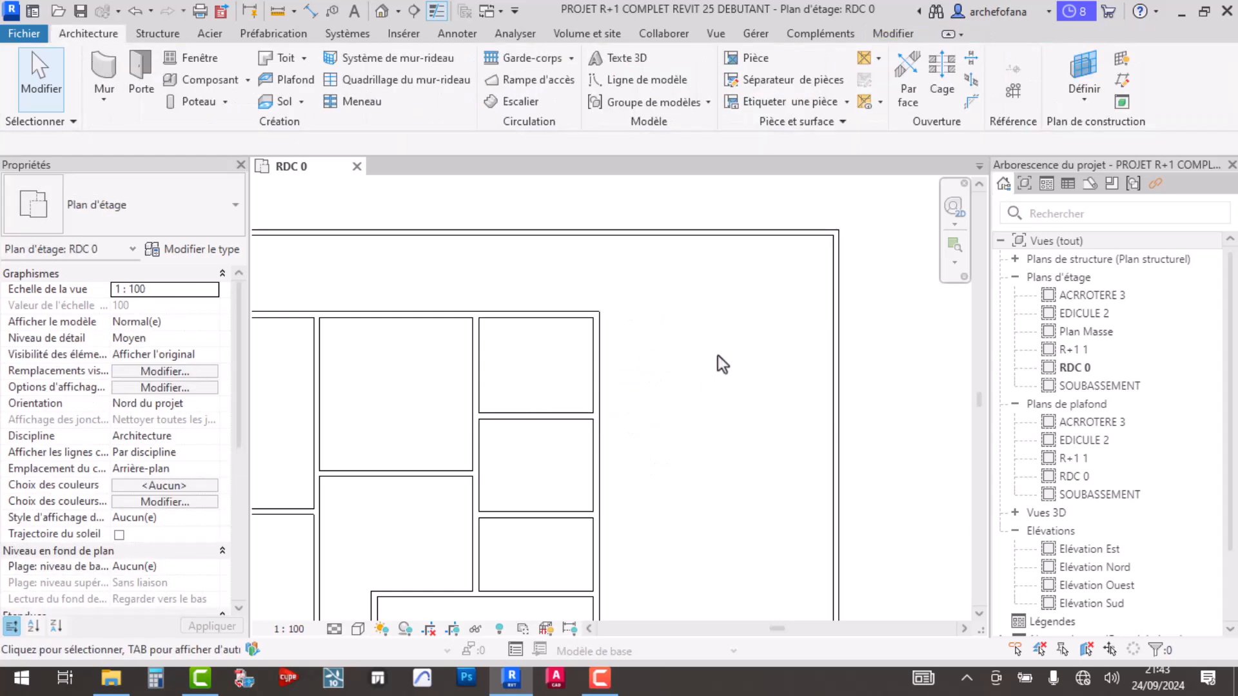
- Move the lower horizontal wall of the middle east room so that the room's clear height in plan is 2 m again
scroll(392, 416, "down", 1)
middle_click_drag(445, 440, 566, 426)
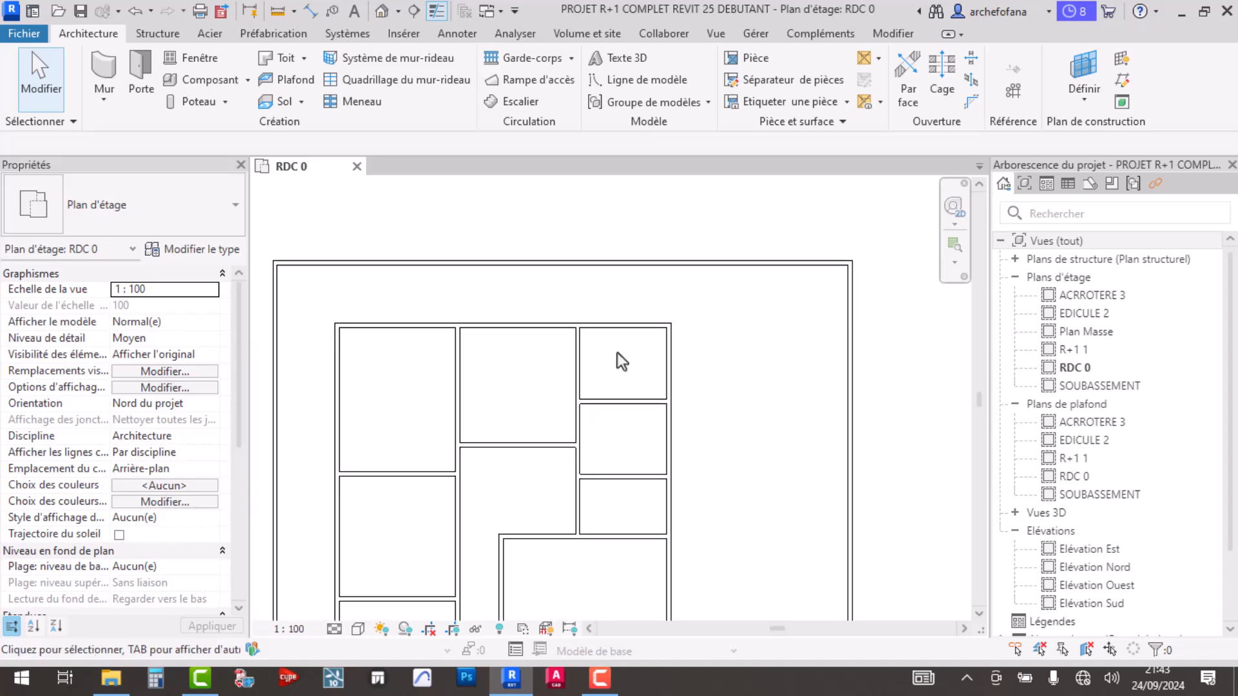
scroll(540, 369, "up", 3)
scroll(679, 352, "down", 3)
middle_click_drag(697, 398, 630, 356)
scroll(583, 408, "up", 3)
left_click(625, 327)
middle_click_drag(630, 326, 704, 400)
left_click(713, 359)
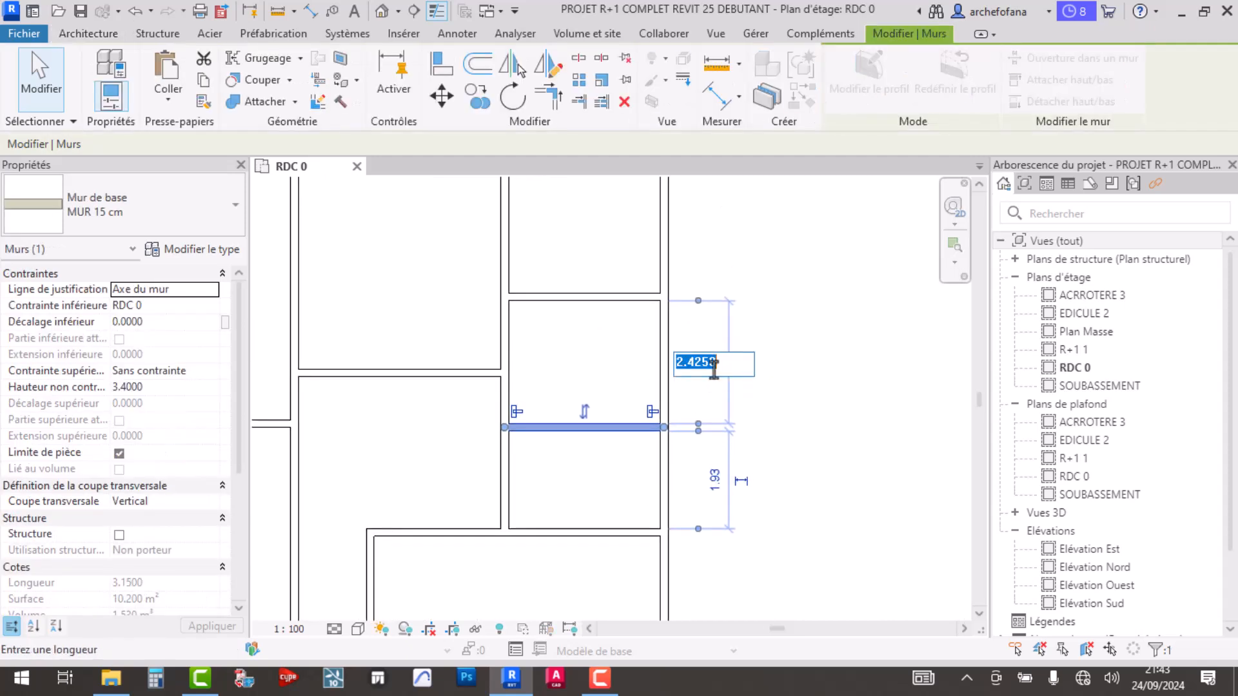
type("2")
key("Return")
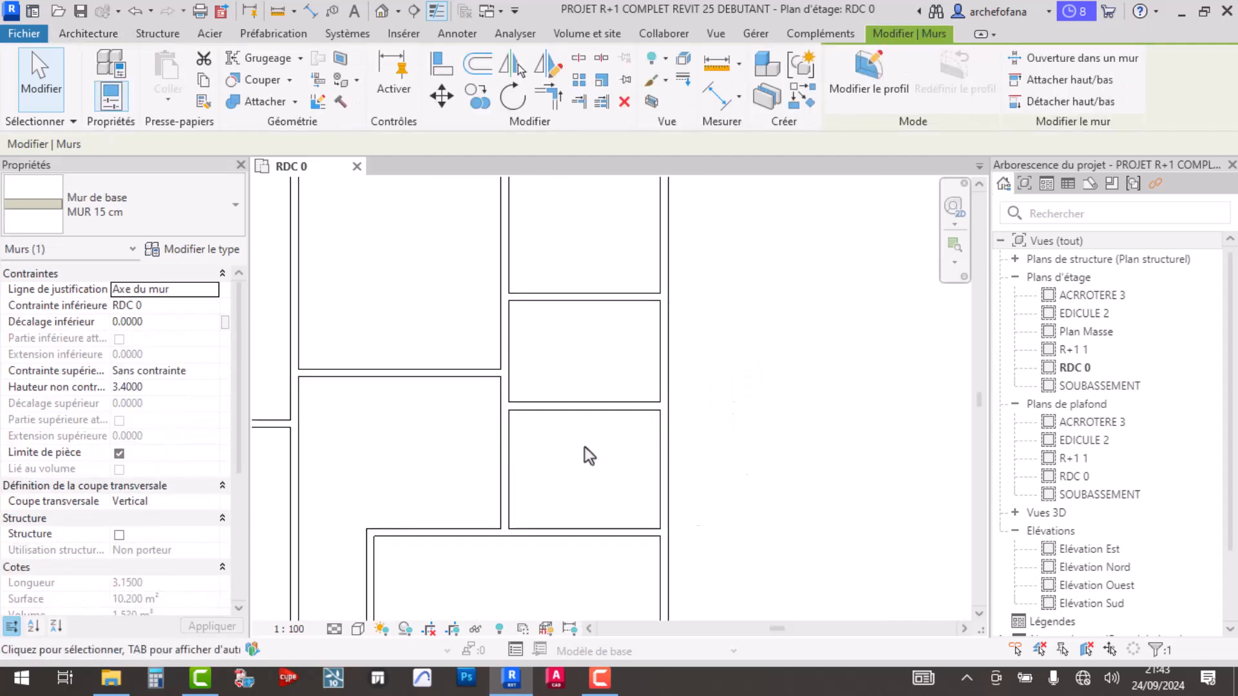
key("Escape")
- Extend the east end of the horizontal wall between the two lower small east rooms past the exterior wall, to 5 m total length
scroll(585, 446, "down", 2)
middle_click_drag(585, 447, 620, 444)
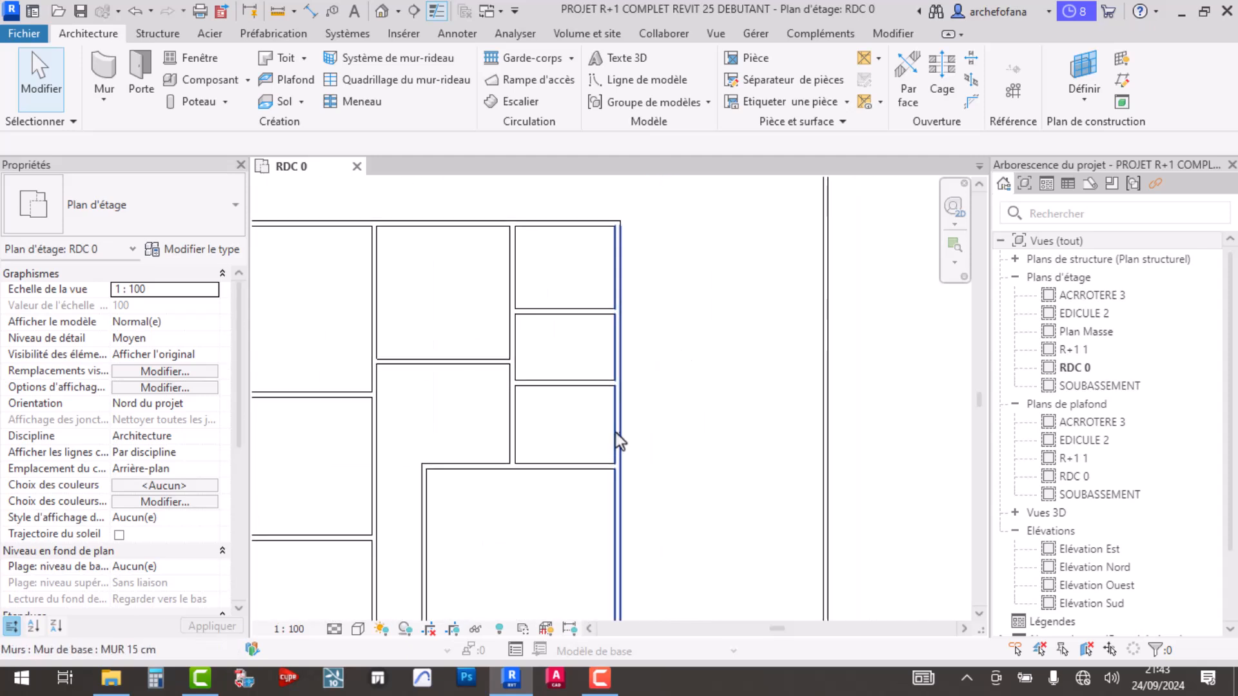
left_click(606, 383)
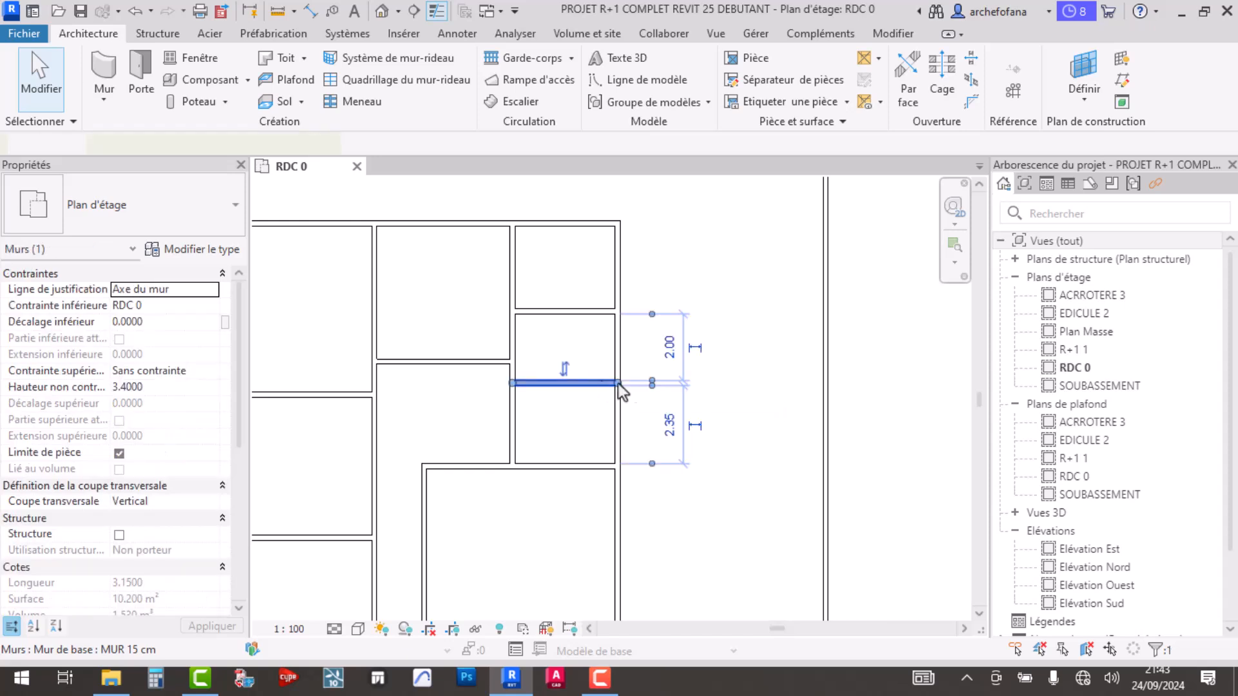
left_click_drag(619, 384, 678, 383)
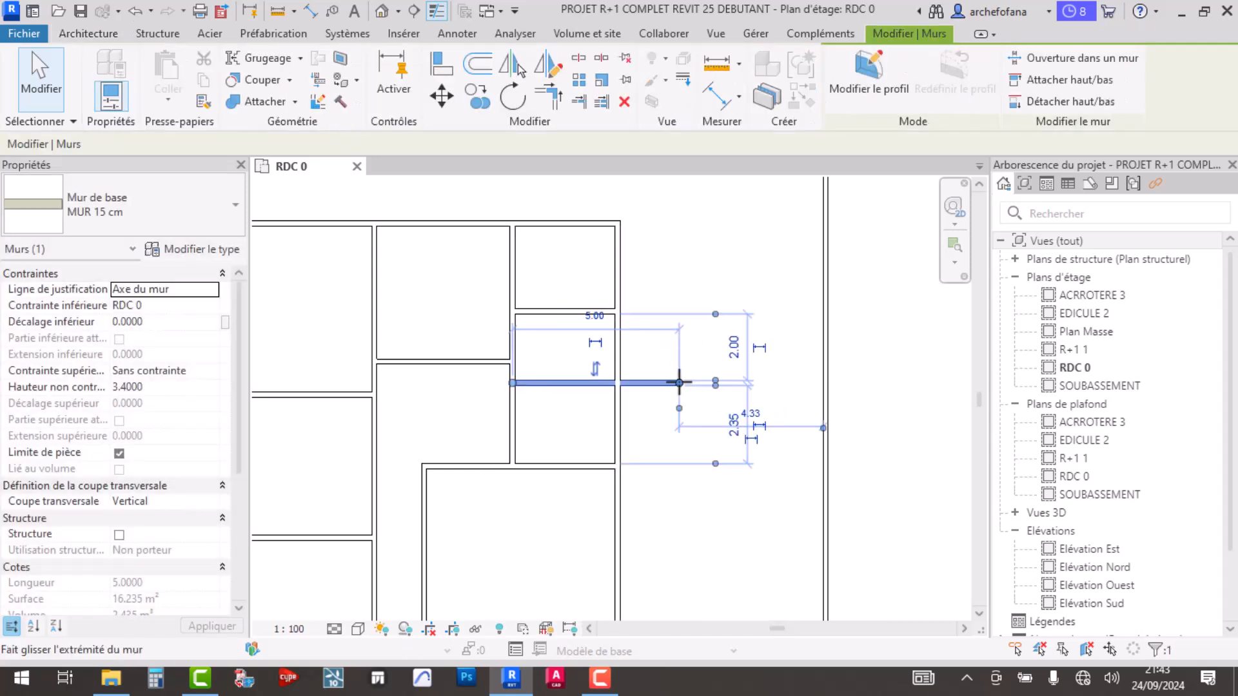
left_click(702, 450)
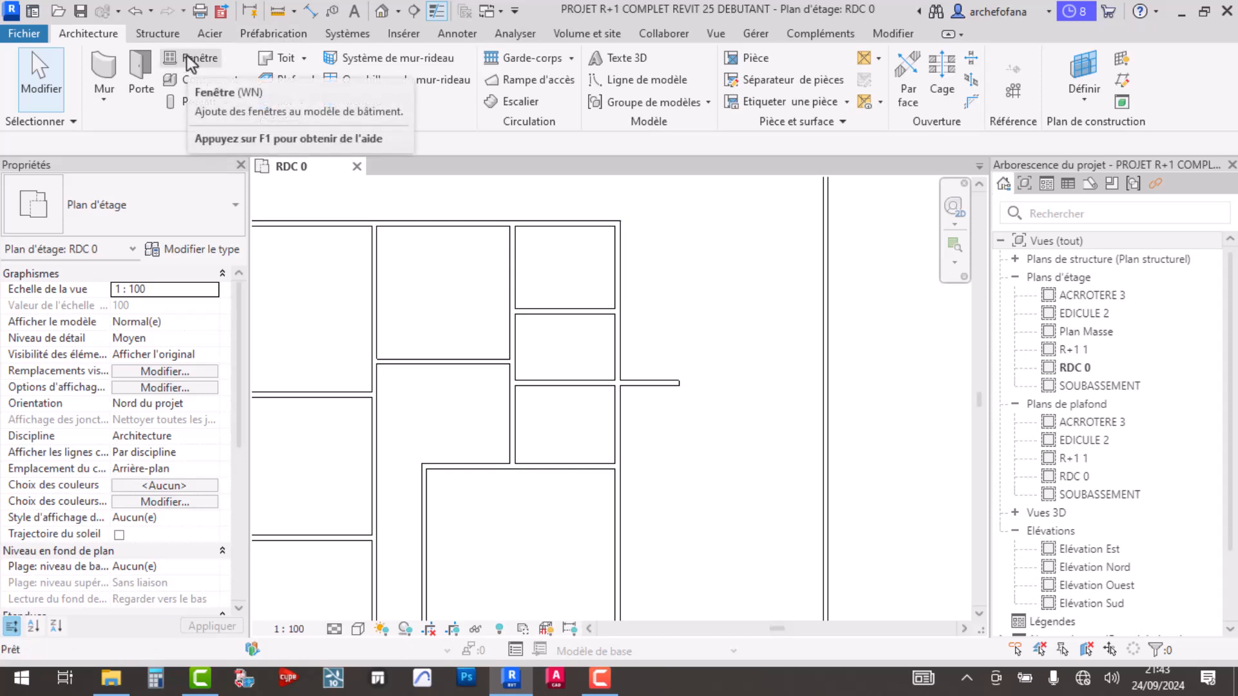
key("t")
key("r")
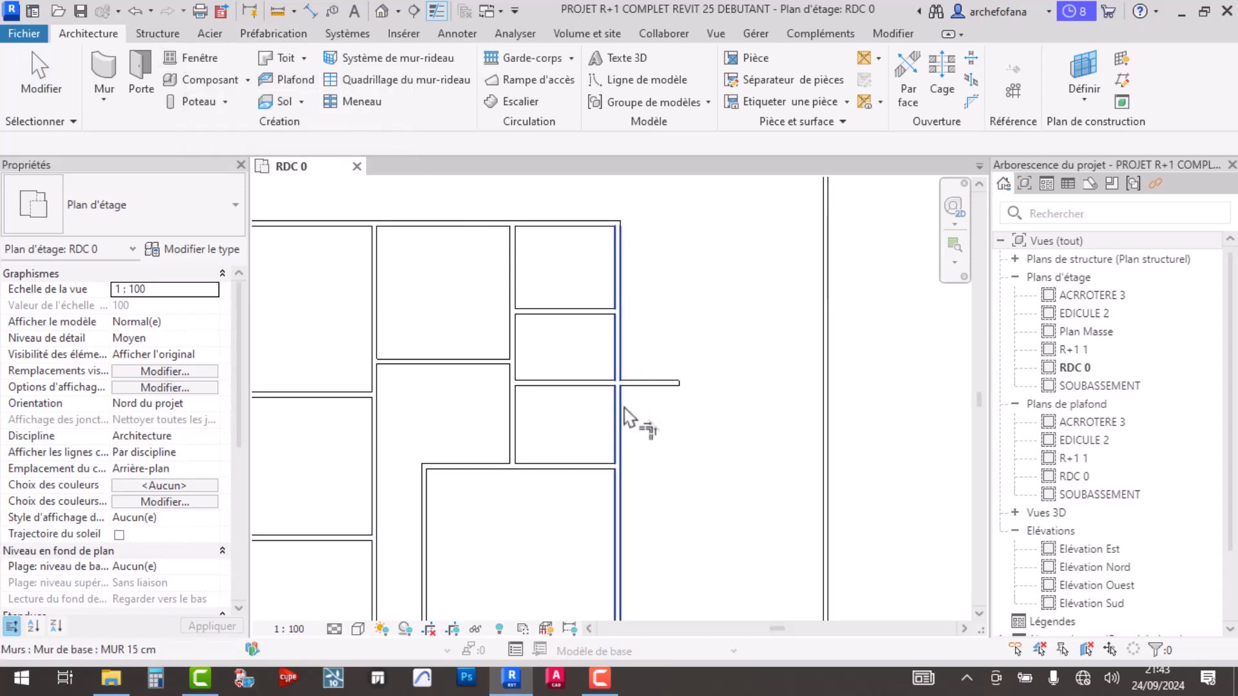
key("Escape")
key("Escape")
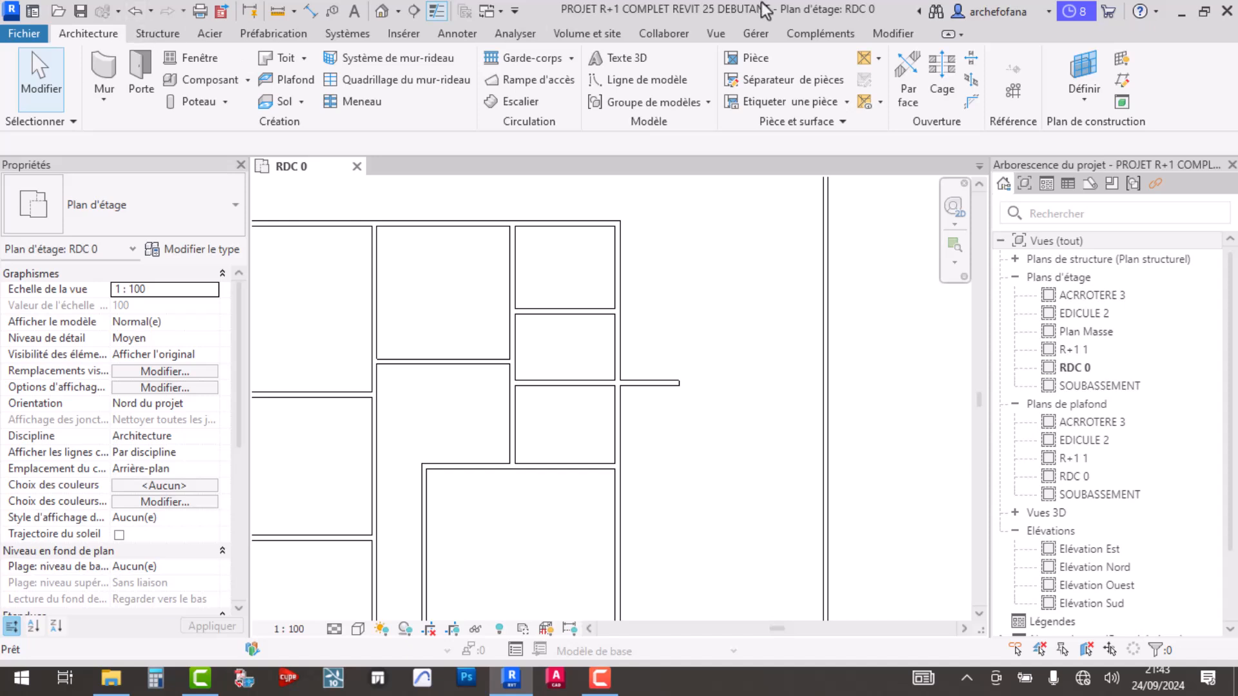
- Offset a copy of the east exterior wall 2.5 m outward to the east
left_click(896, 36)
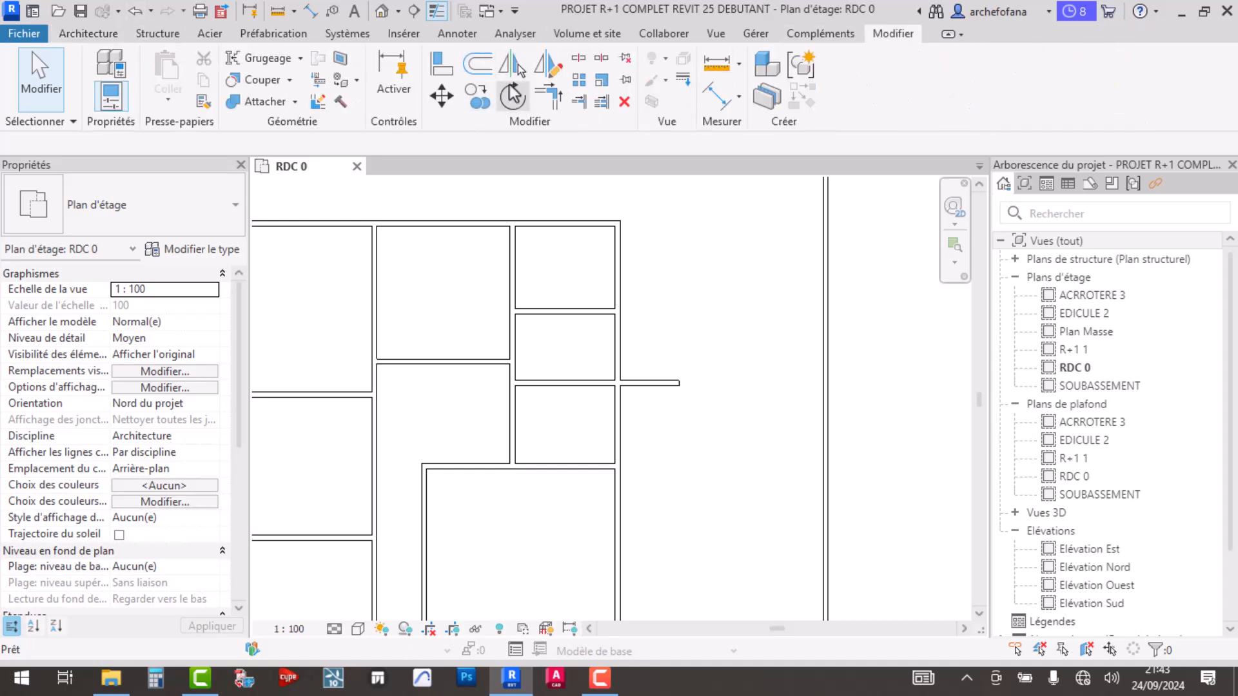
left_click(477, 66)
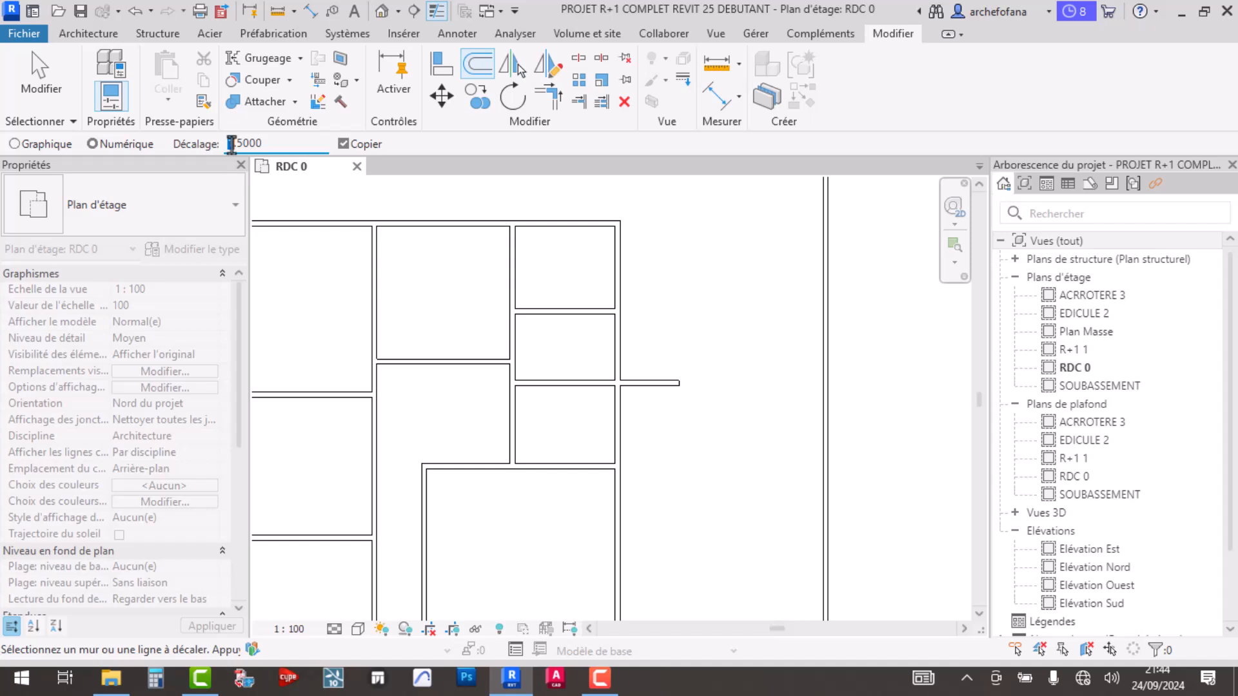
left_click(627, 440)
key("Escape")
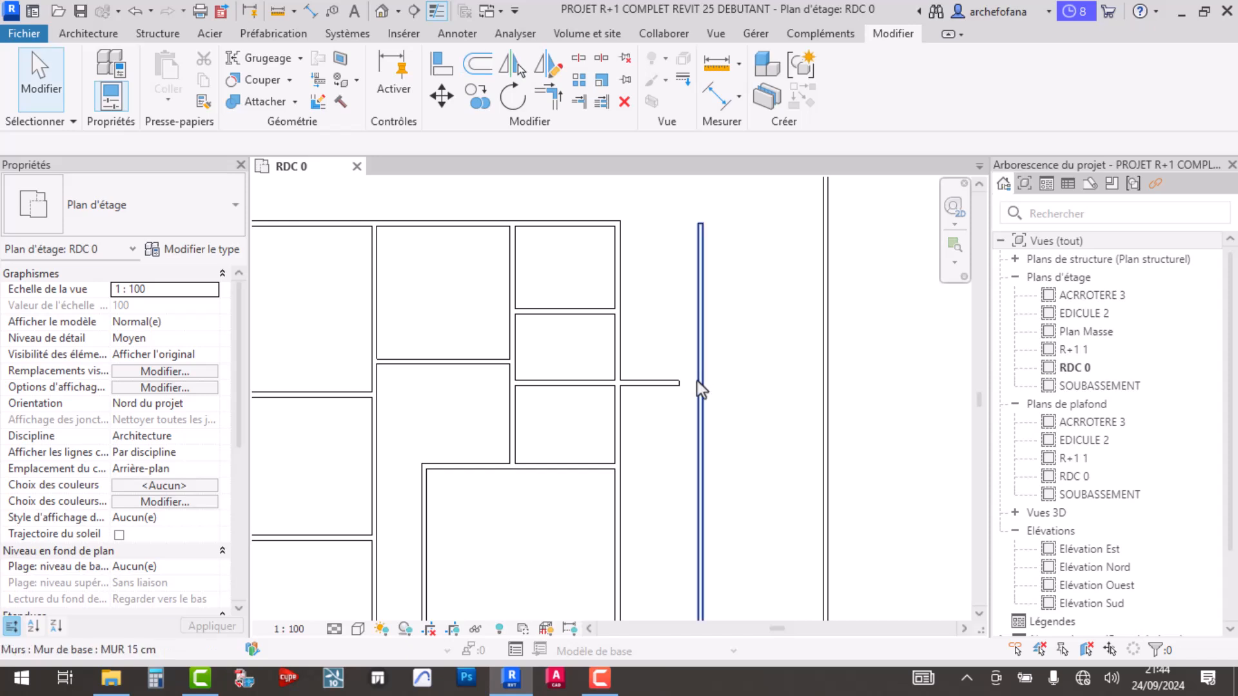
- Join the extended horizontal wall and the lower part of the offset wall into a corner with Trim/Extend to Corner
left_click(548, 98)
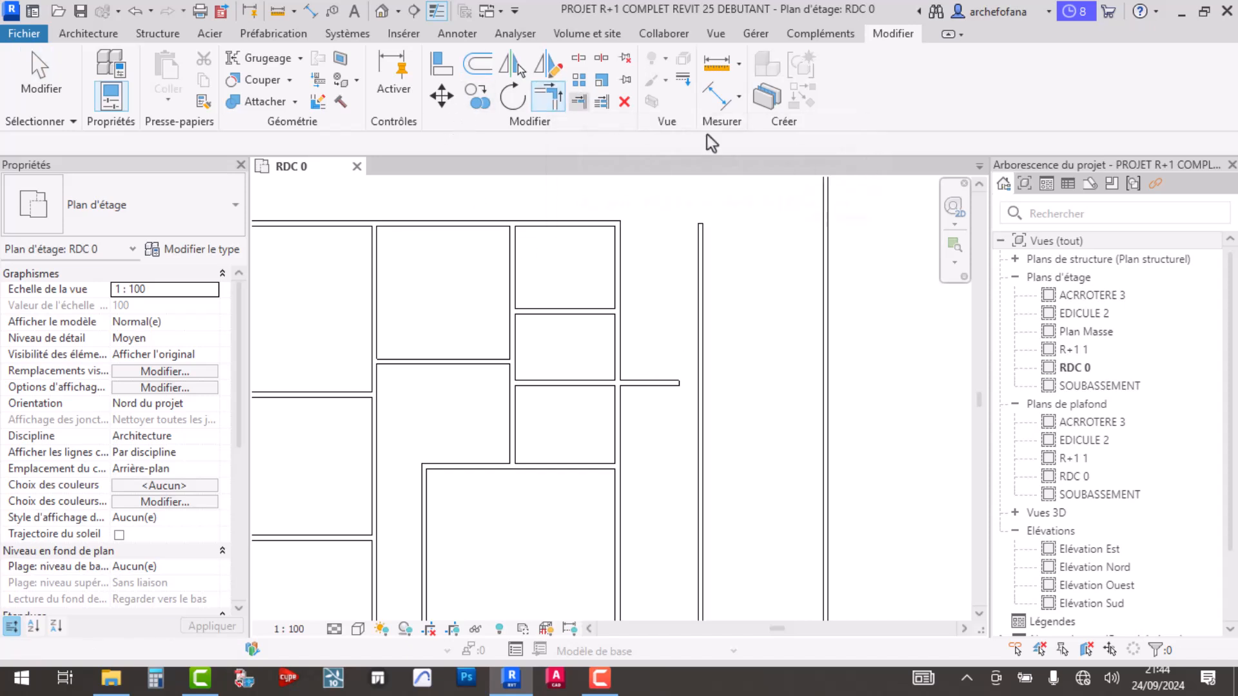
left_click(662, 386)
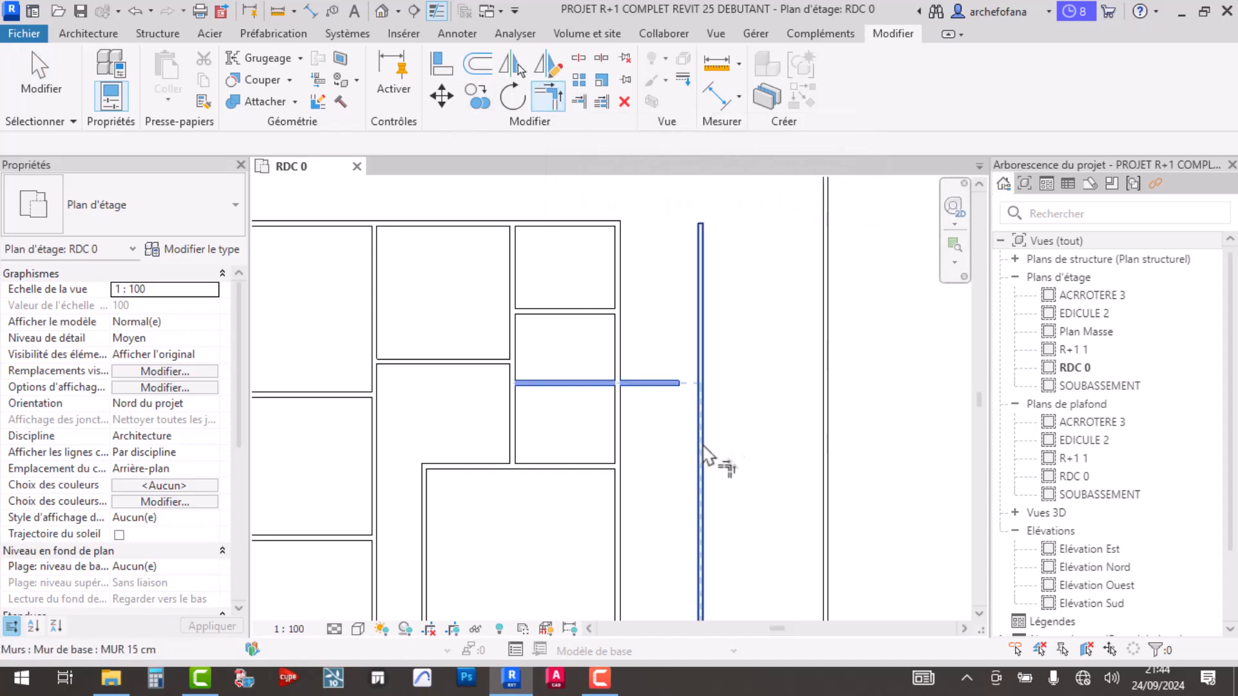
left_click(704, 451)
scroll(699, 375, "down", 2)
scroll(676, 345, "up", 2)
middle_click_drag(612, 339, 610, 368)
key("Escape")
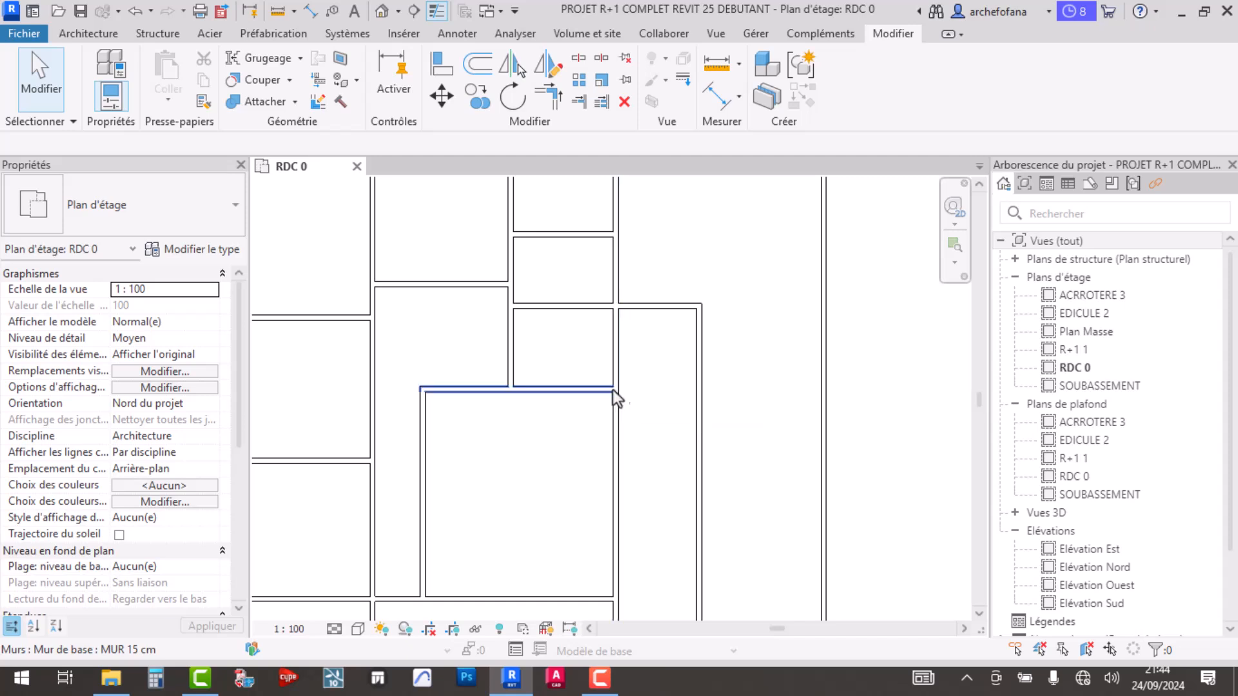
- Draw a horizontal 15 cm wall about 2.03 m long, ending at the offset wall, 2 m below the top wall of the large room
key("w")
key("a")
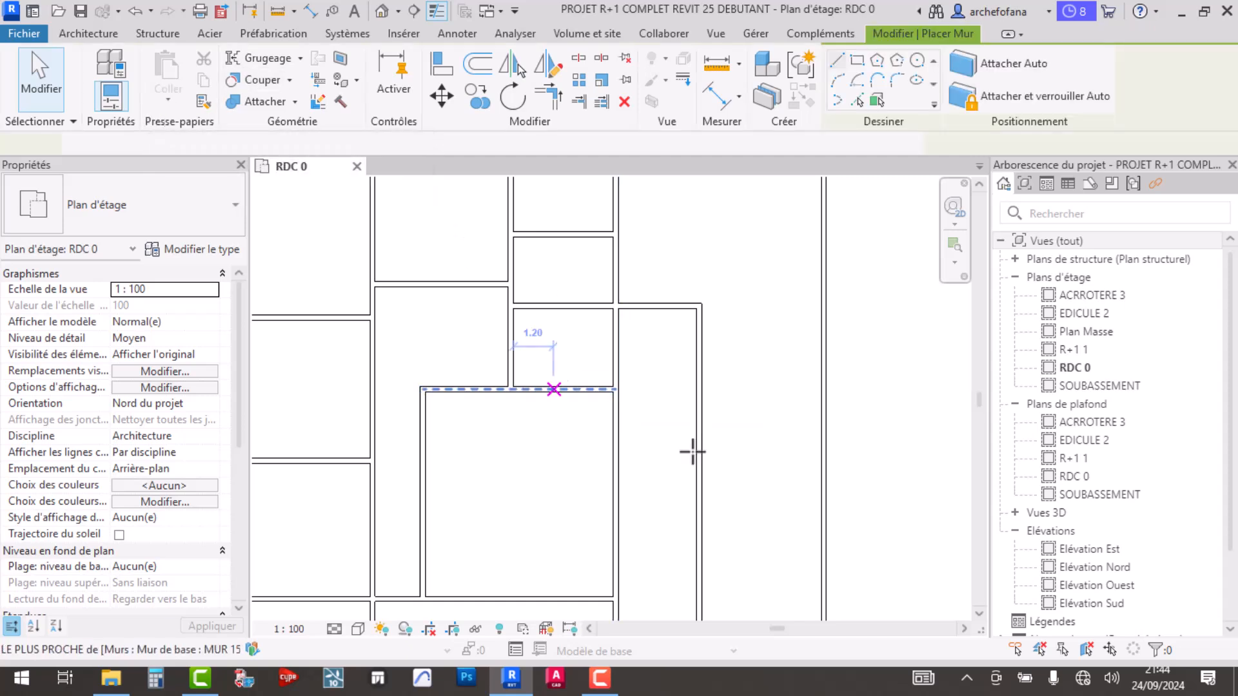
left_click(631, 461)
left_click(699, 461)
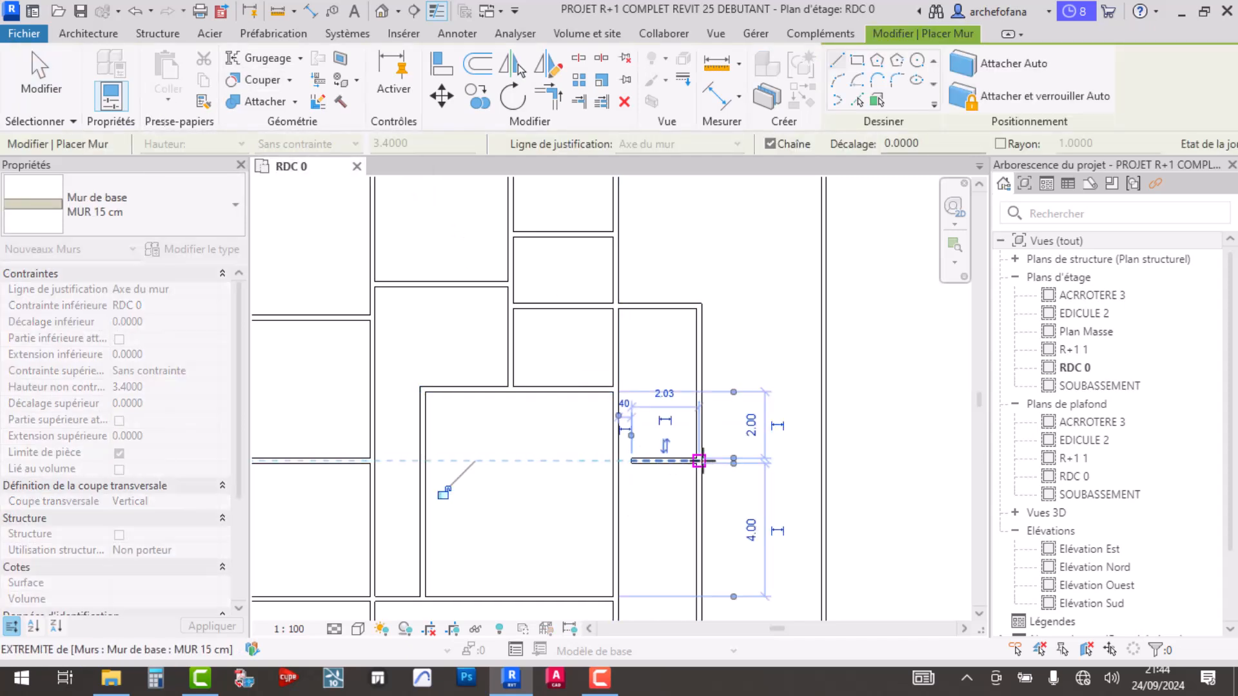
key("Escape")
scroll(706, 479, "up", 3)
key("Escape")
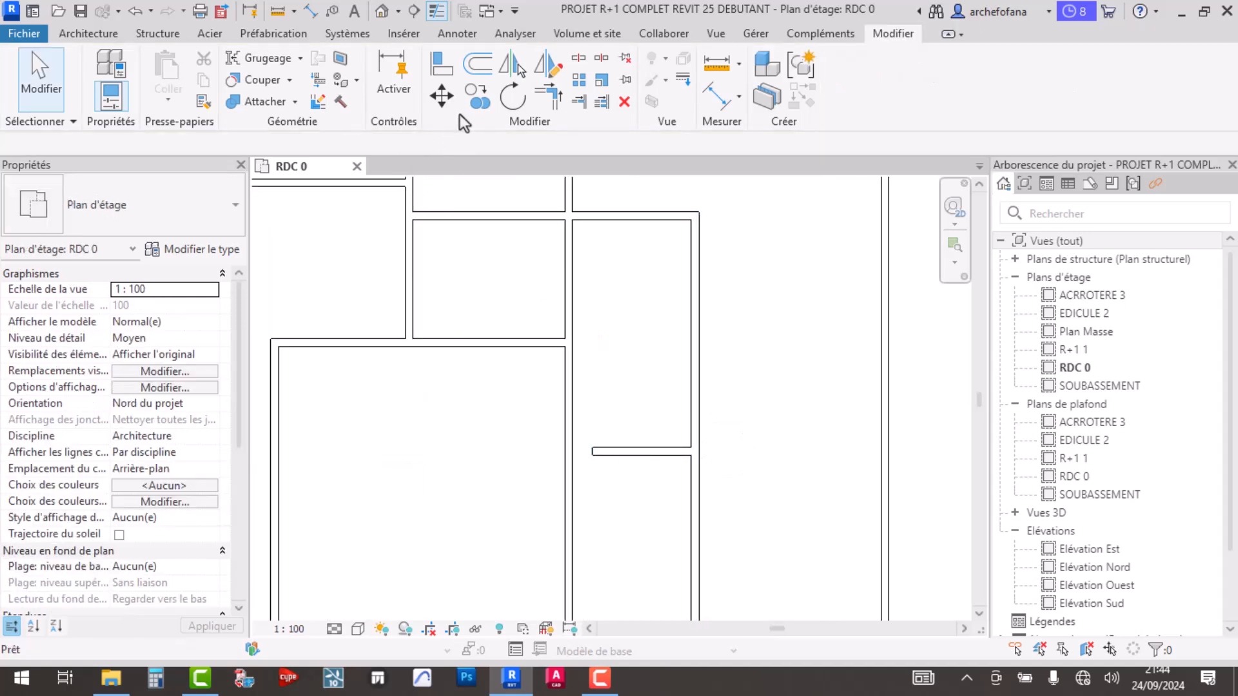
- Trim the offset wall and the new short horizontal wall to a corner, keeping the offset wall's upper part
left_click(548, 96)
left_click(695, 430)
left_click(675, 452)
scroll(657, 387, "down", 1)
key("Escape")
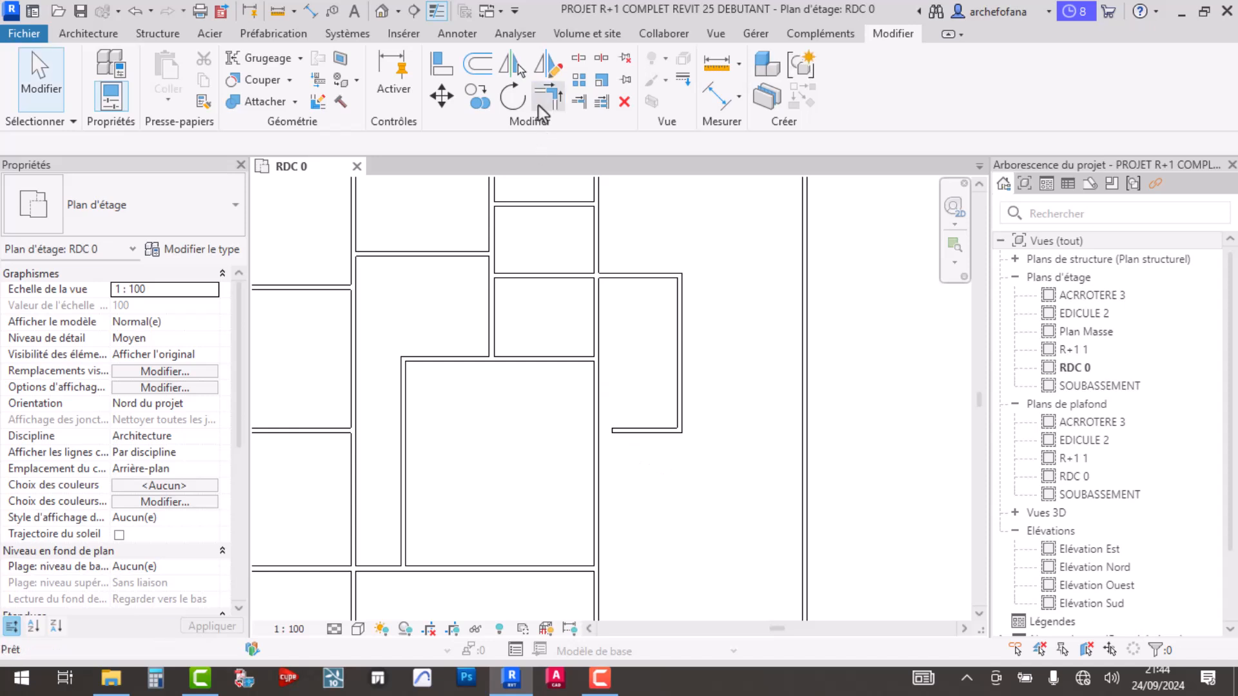
- Extend the west end of the short horizontal wall to the building's east exterior wall with the single-element Trim/Extend command
left_click(575, 103)
scroll(552, 359, "up", 3)
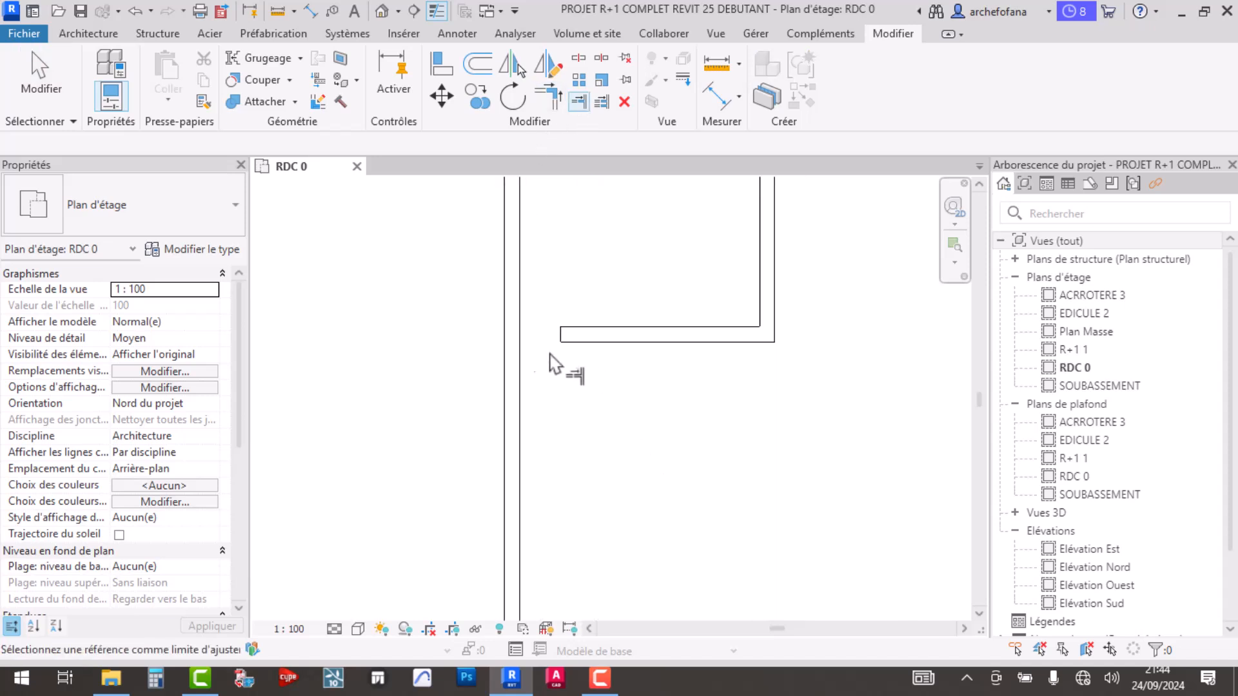
left_click(513, 343)
left_click(590, 335)
scroll(563, 345, "down", 5)
mouse_move(590, 336)
middle_mouse_down()
mouse_move(619, 427)
mouse_move(594, 322)
middle_mouse_up()
scroll(604, 339, "down", 2)
scroll(594, 323, "up", 4)
scroll(633, 299, "down", 3)
middle_click_drag(634, 208, 661, 410)
scroll(644, 291, "up", 2)
scroll(642, 396, "up", 1)
scroll(617, 400, "up", 2)
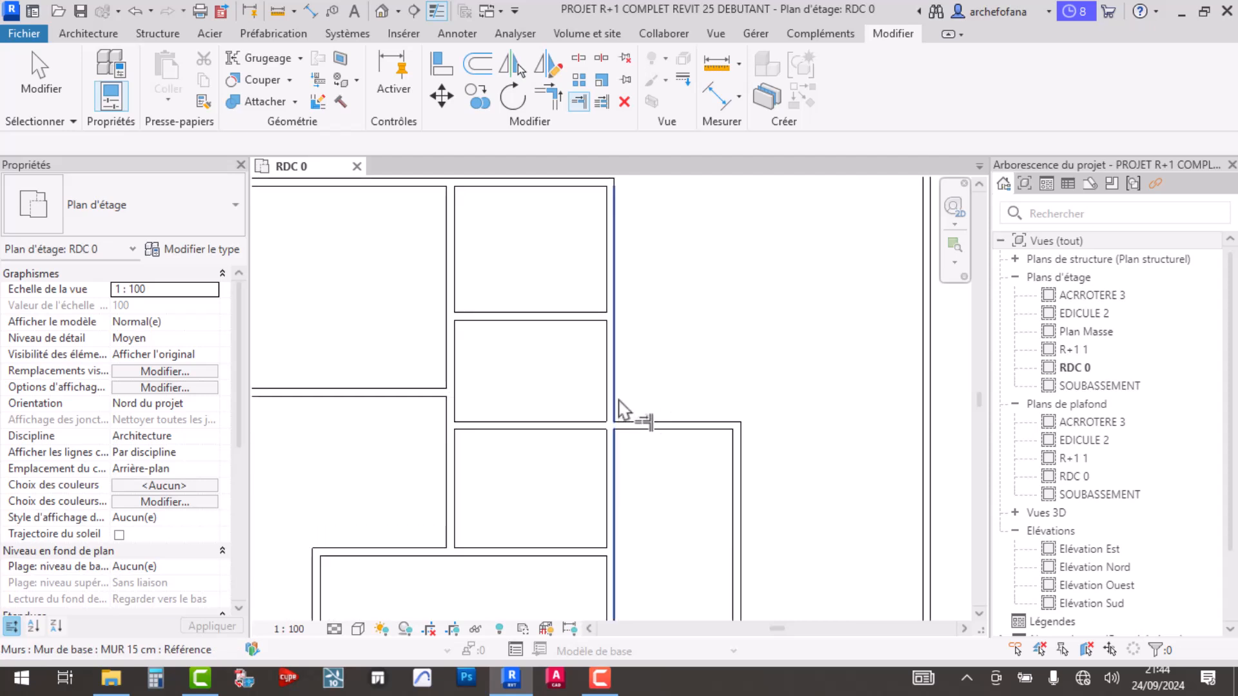
key("Escape")
- Split the extended horizontal wall at the outer face of the building's east exterior wall
left_click(648, 425)
key("Escape")
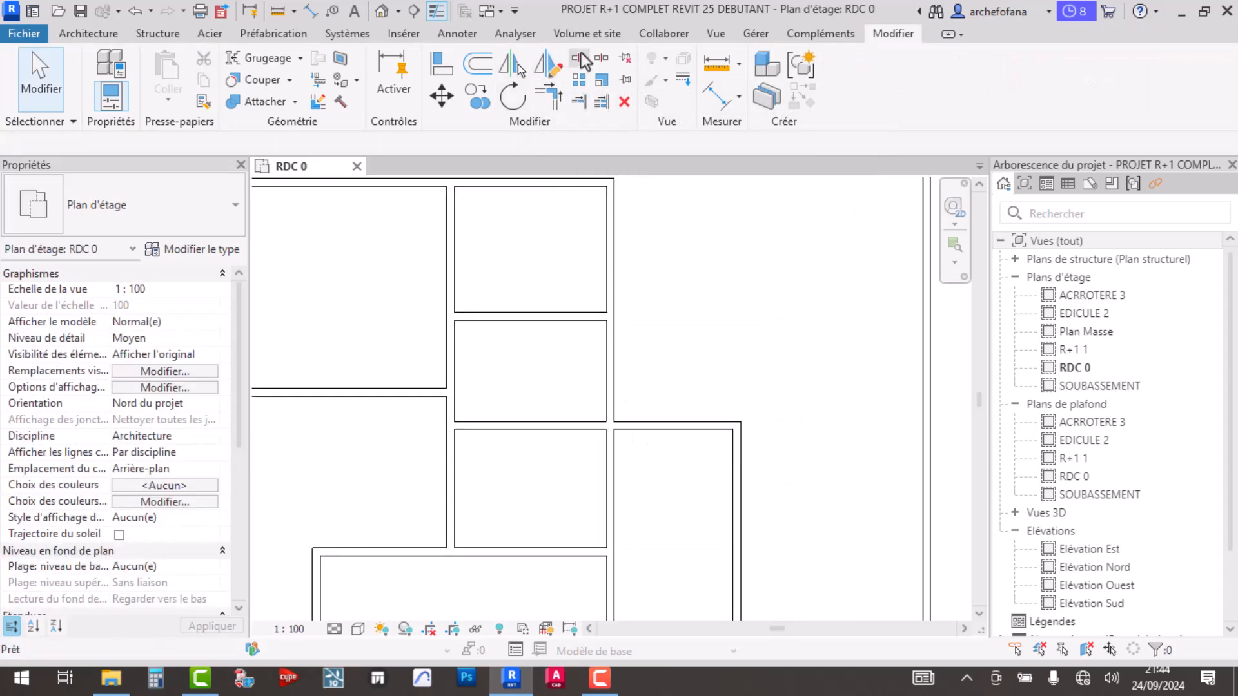
left_click(578, 57)
scroll(612, 412, "up", 3)
scroll(603, 379, "up", 4)
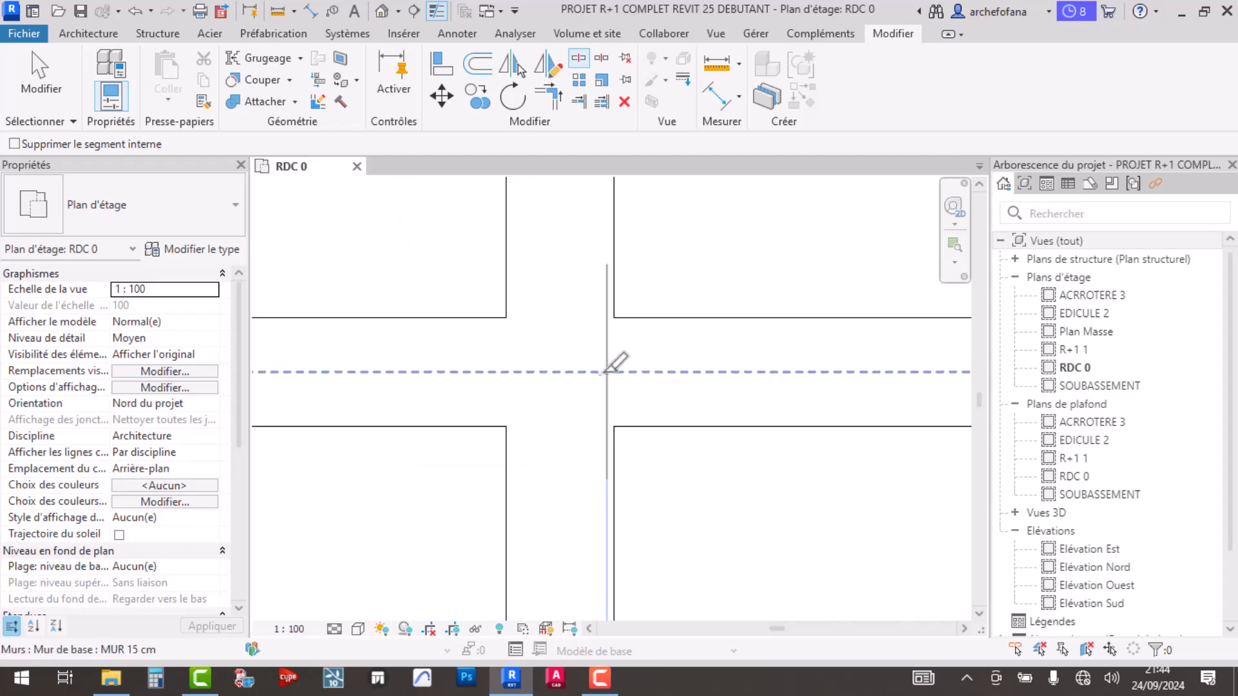
scroll(612, 375, "up", 3)
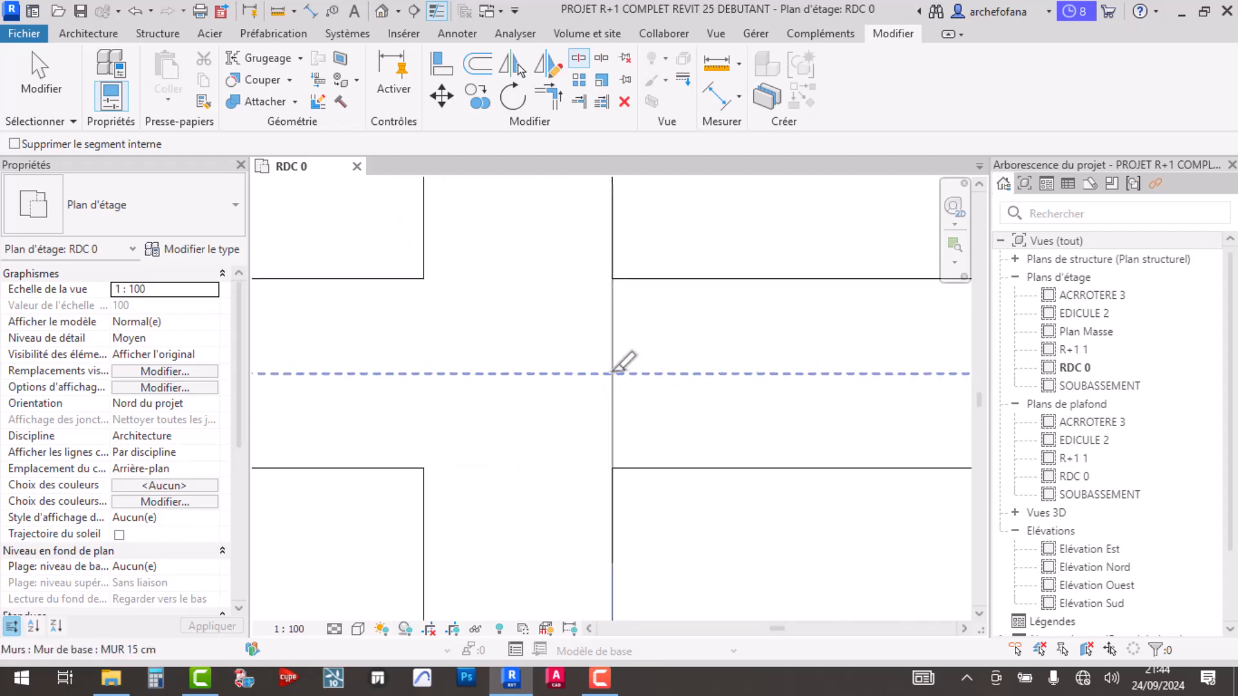
scroll(617, 372, "down", 5)
key("Escape")
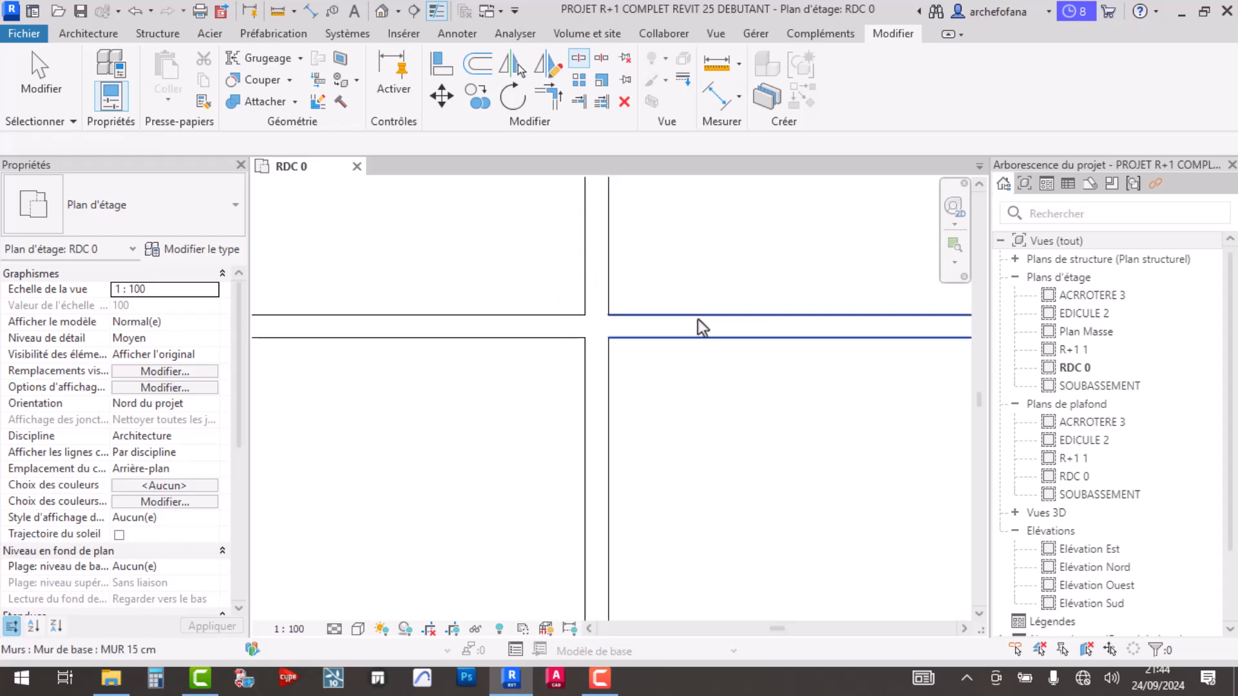
scroll(713, 346, "down", 1)
- Try a 2.5 m spacing between the projecting wall segment and the horizontal wall above it, and undo the change
left_click(728, 333)
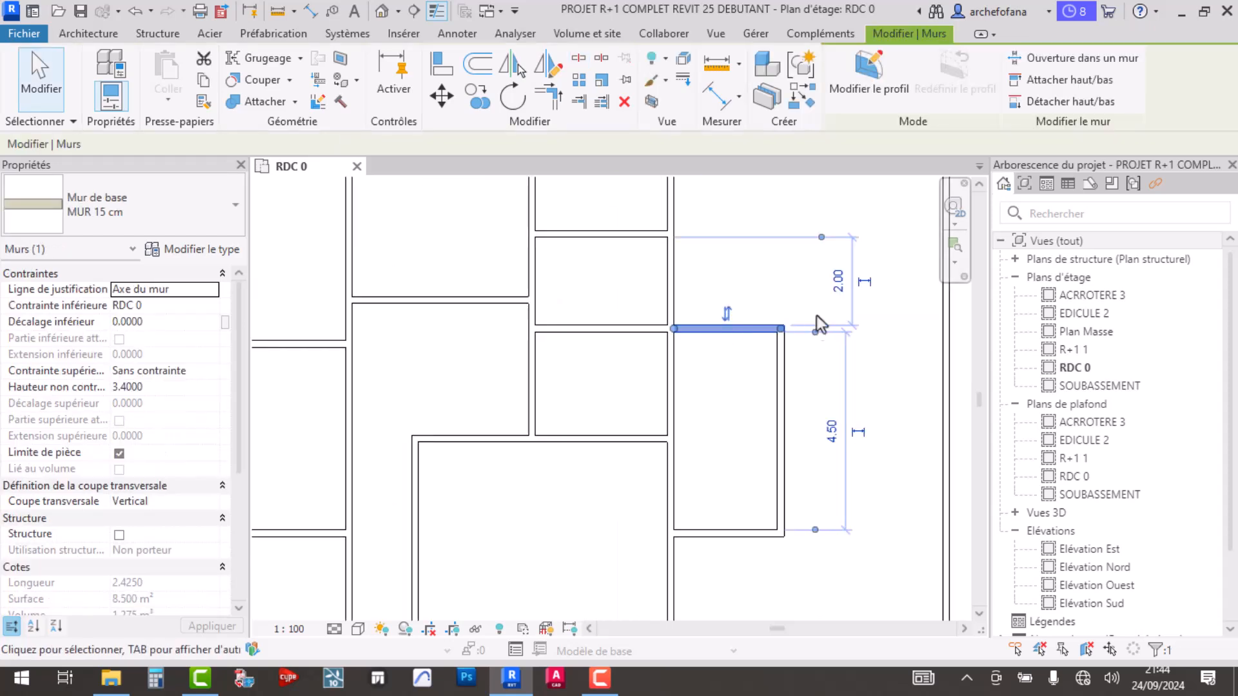
left_click(831, 428)
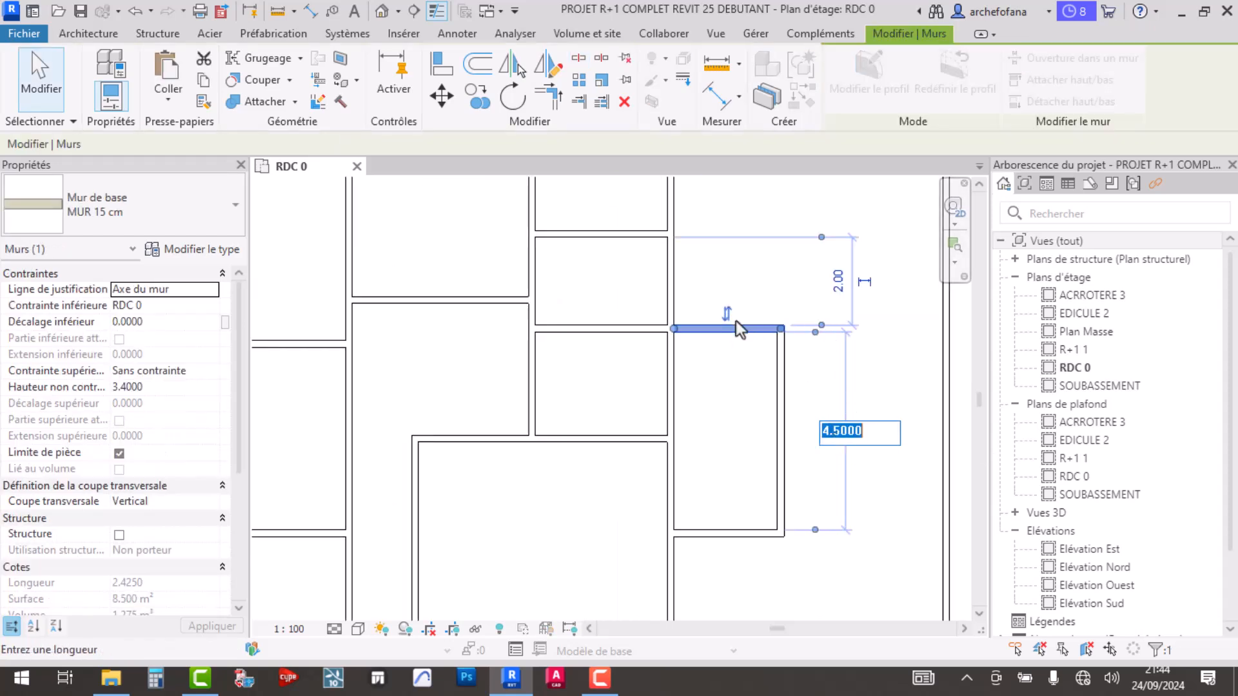
left_click(835, 283)
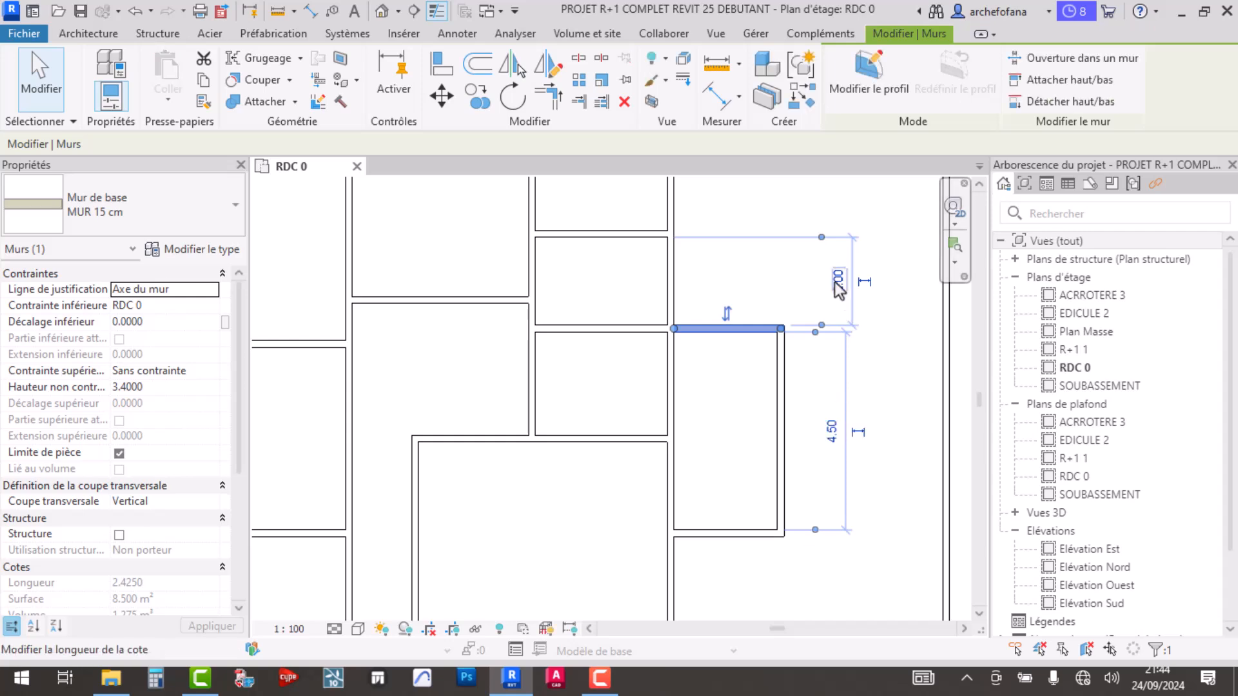
left_click(837, 282)
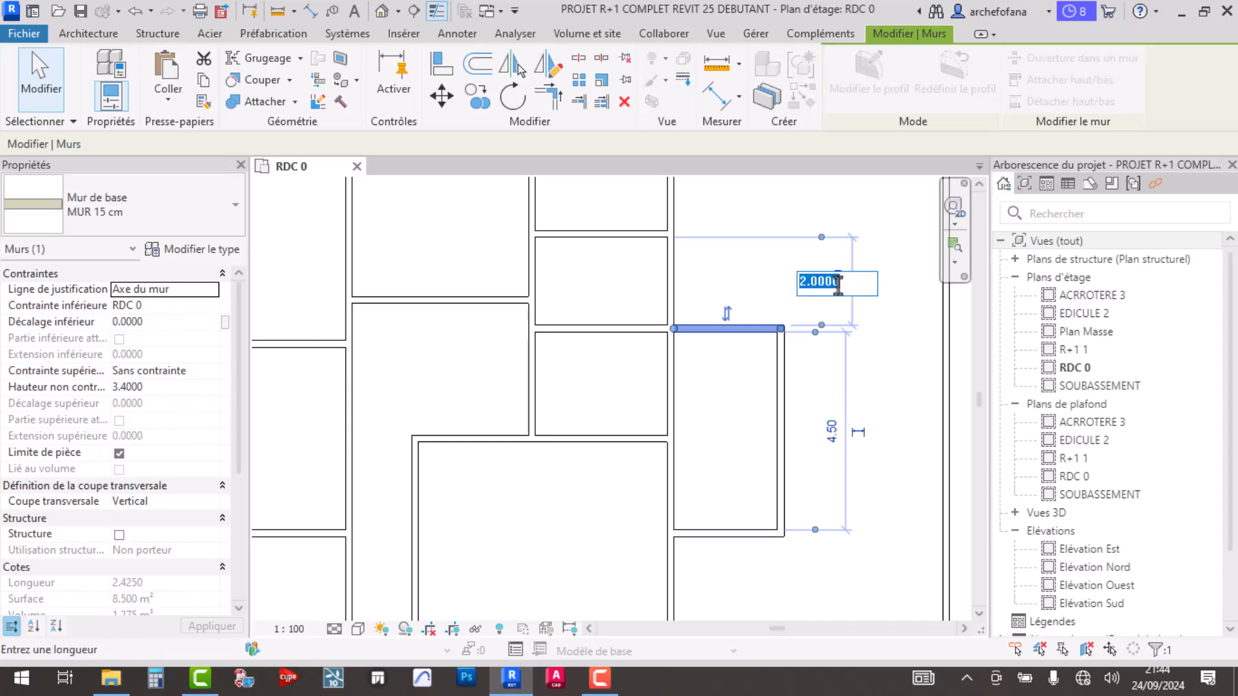
type("2.5")
key("Return")
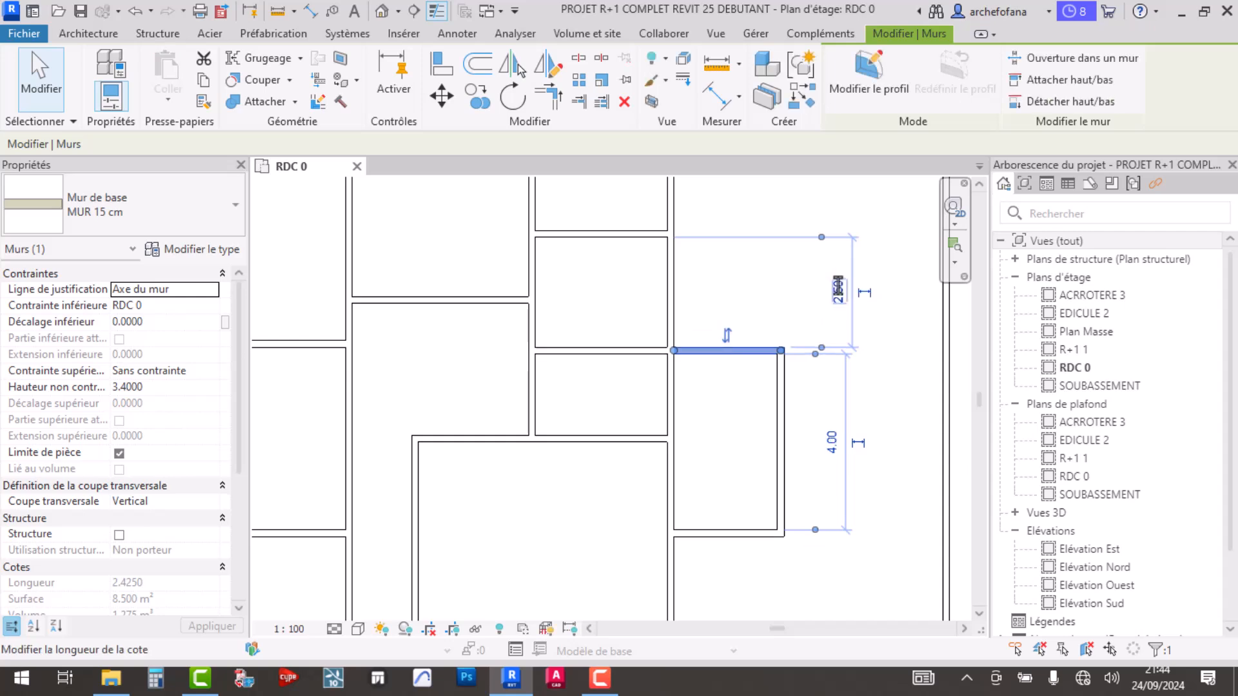
key("ctrl+z")
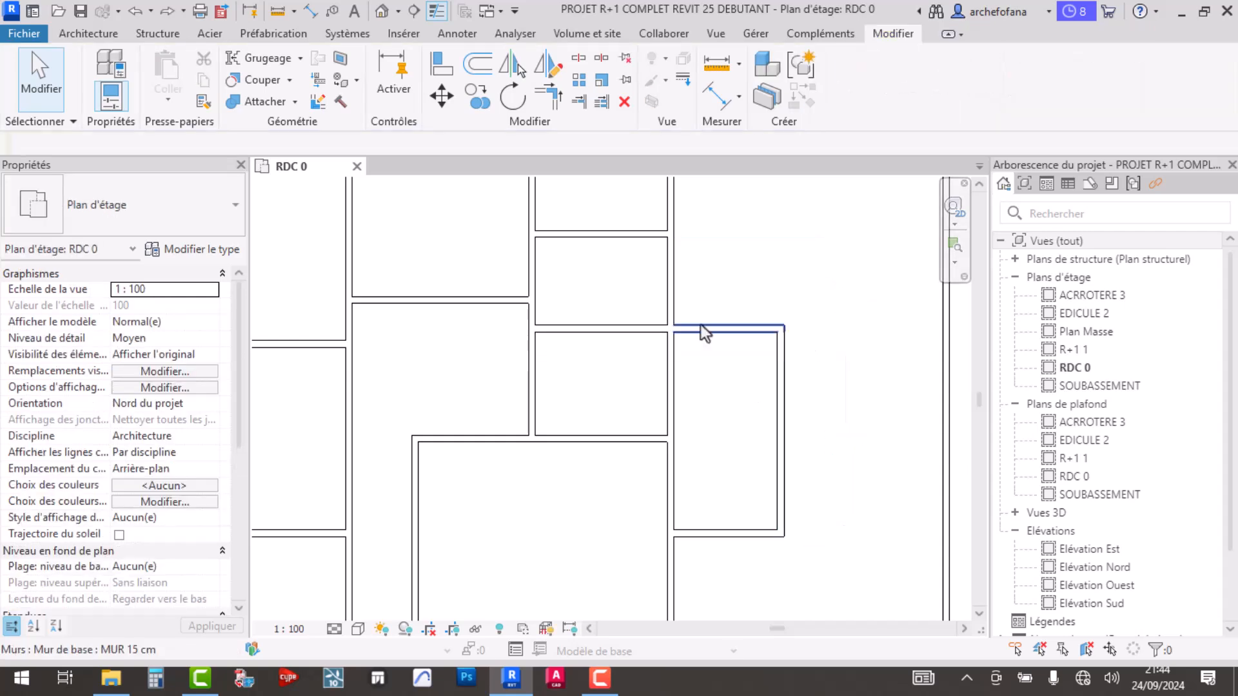
- Try moving the projecting wall segment up to 1.35 m below the horizontal wall above, and undo the move
left_click(718, 331)
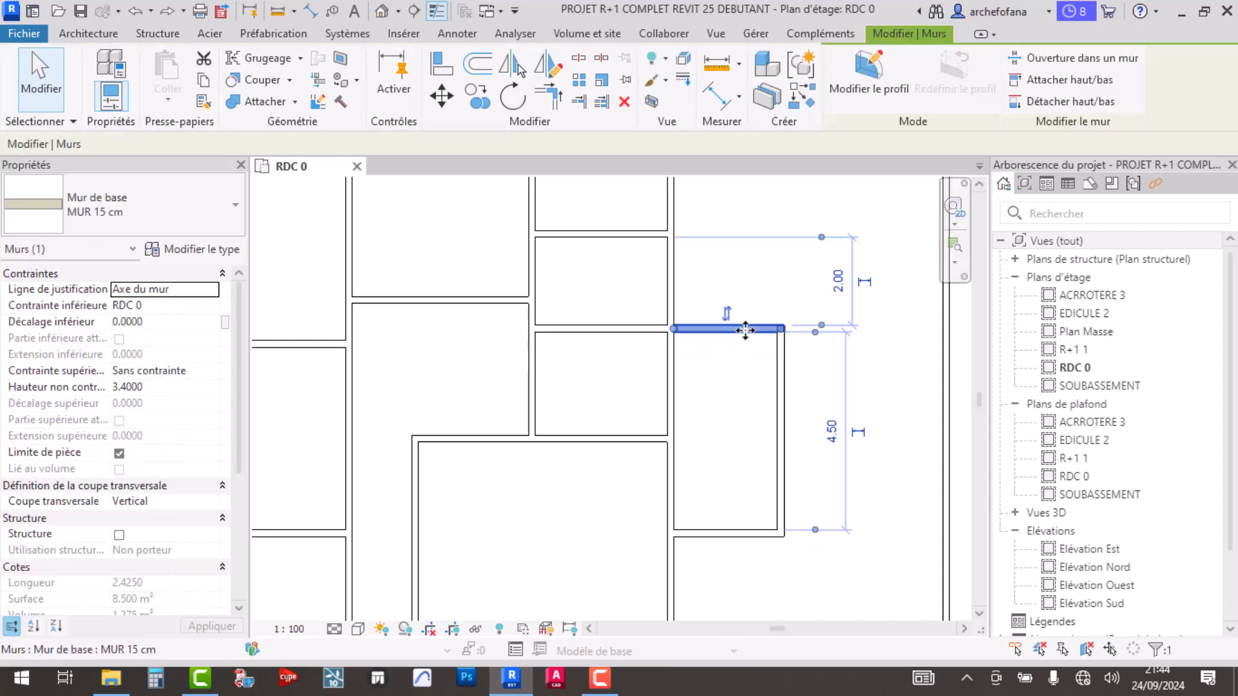
left_click_drag(740, 303, 738, 291)
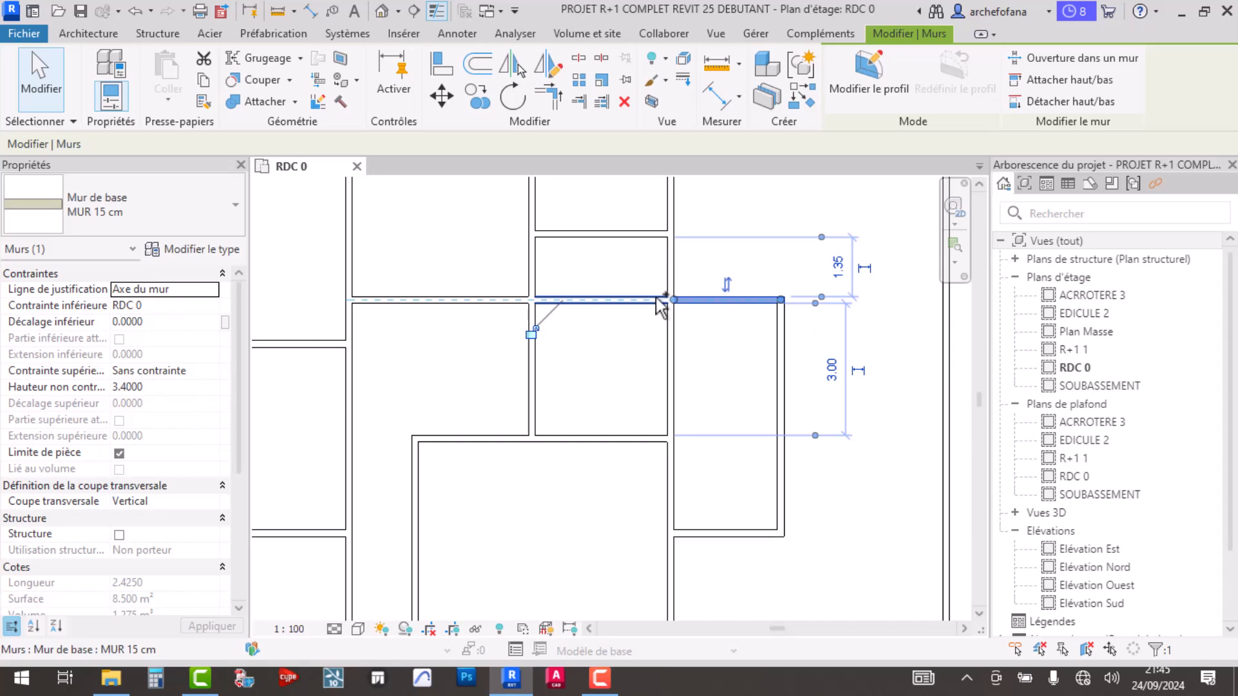
key("ctrl+z")
left_click(720, 328)
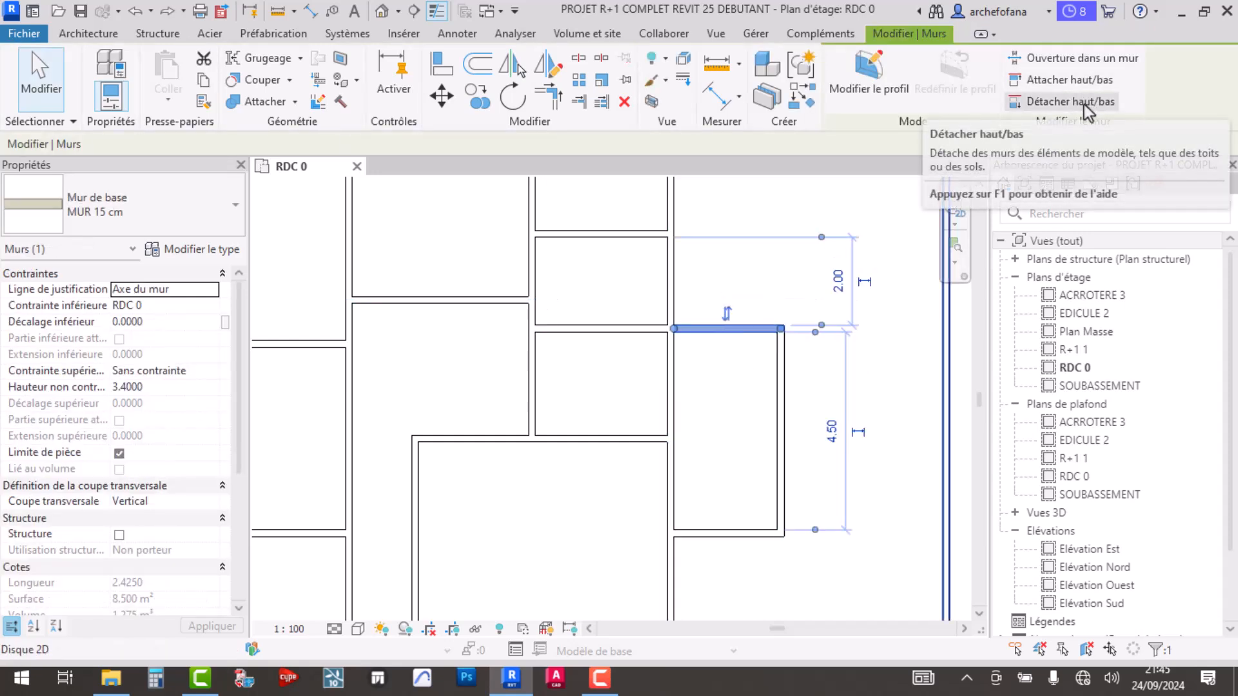
left_click(1085, 105)
key("Escape")
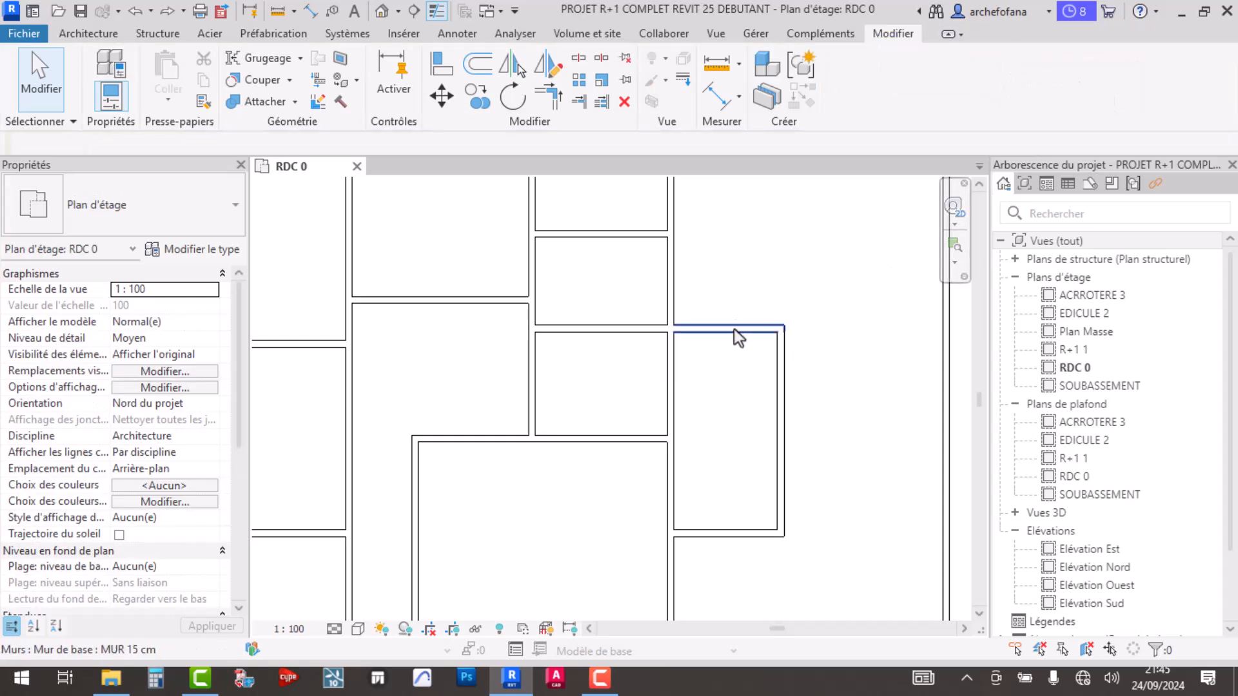
- Try moving the projecting wall segment up to 1.10 m below the horizontal wall above, undo the move and reselect the segment
left_click(734, 329)
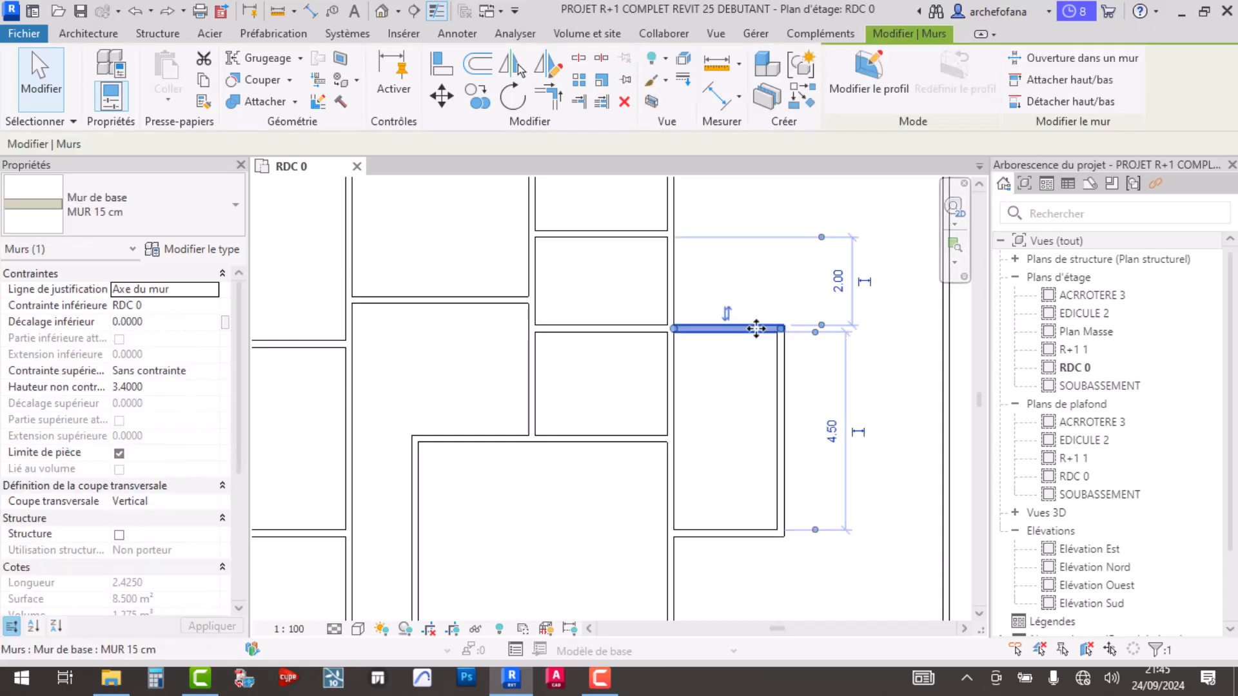
left_click_drag(756, 329, 757, 288)
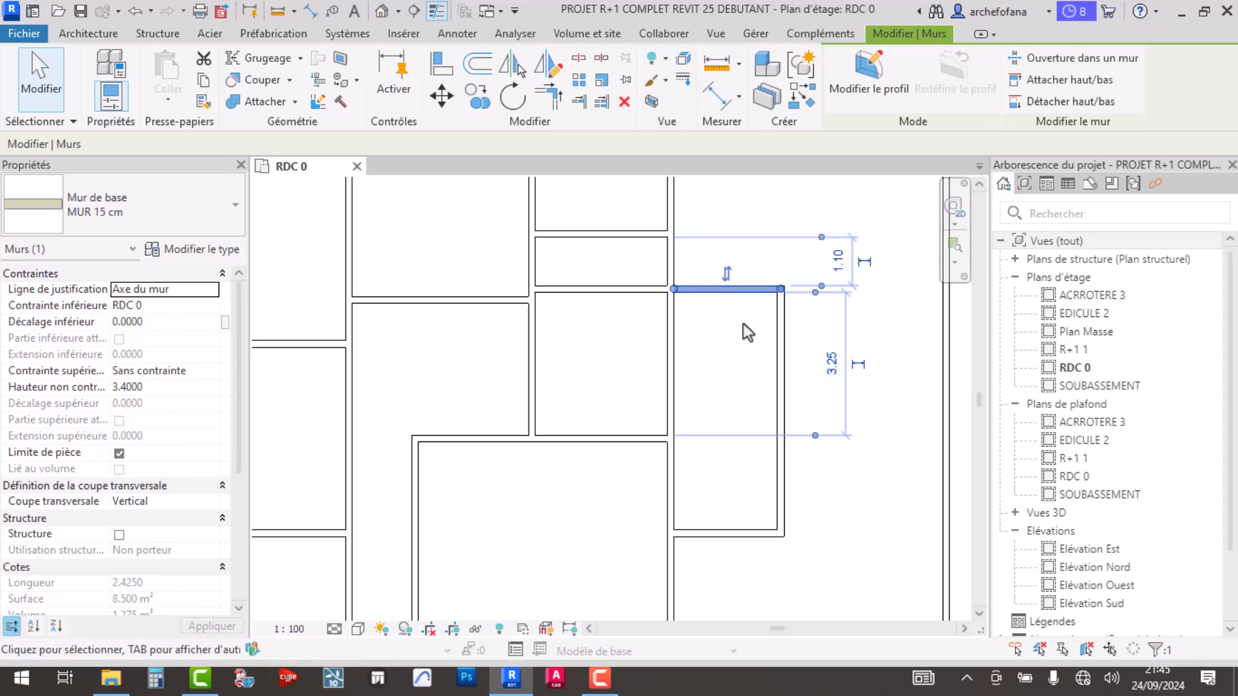
key("ctrl+z")
left_click(735, 331)
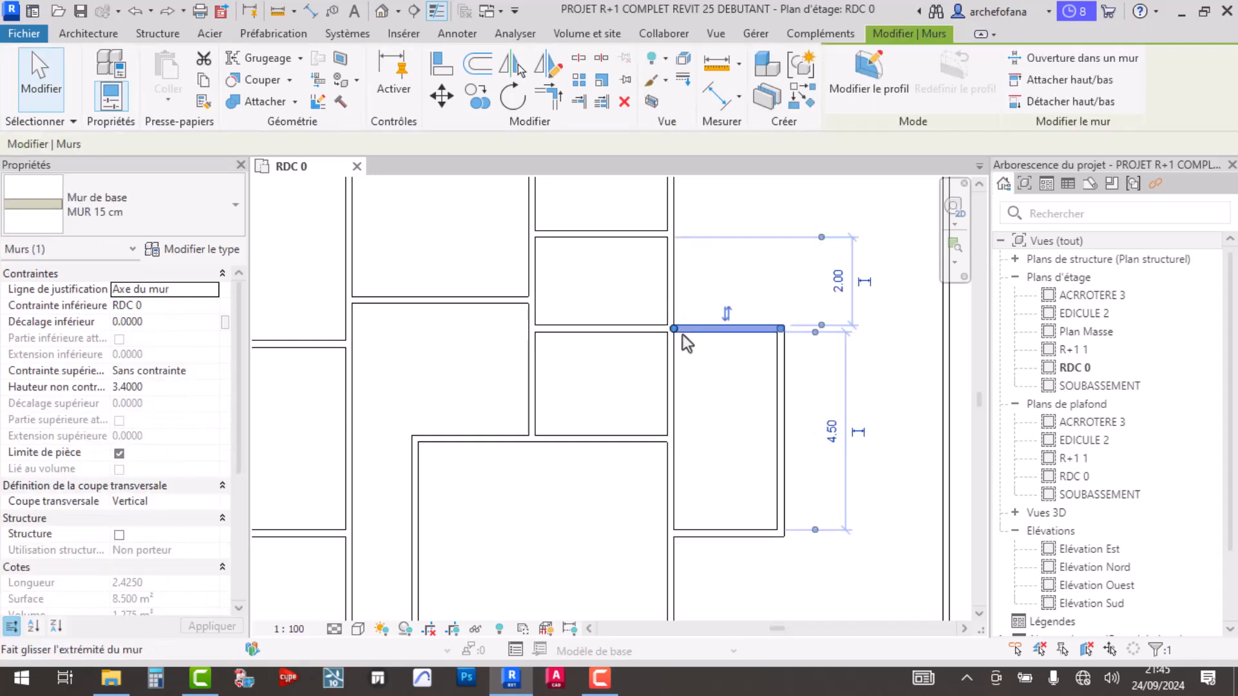
- Try pulling in the west end of the projecting wall segment and placing it 1.80 m below the horizontal wall above, and undo both changes
left_click_drag(675, 329, 705, 329)
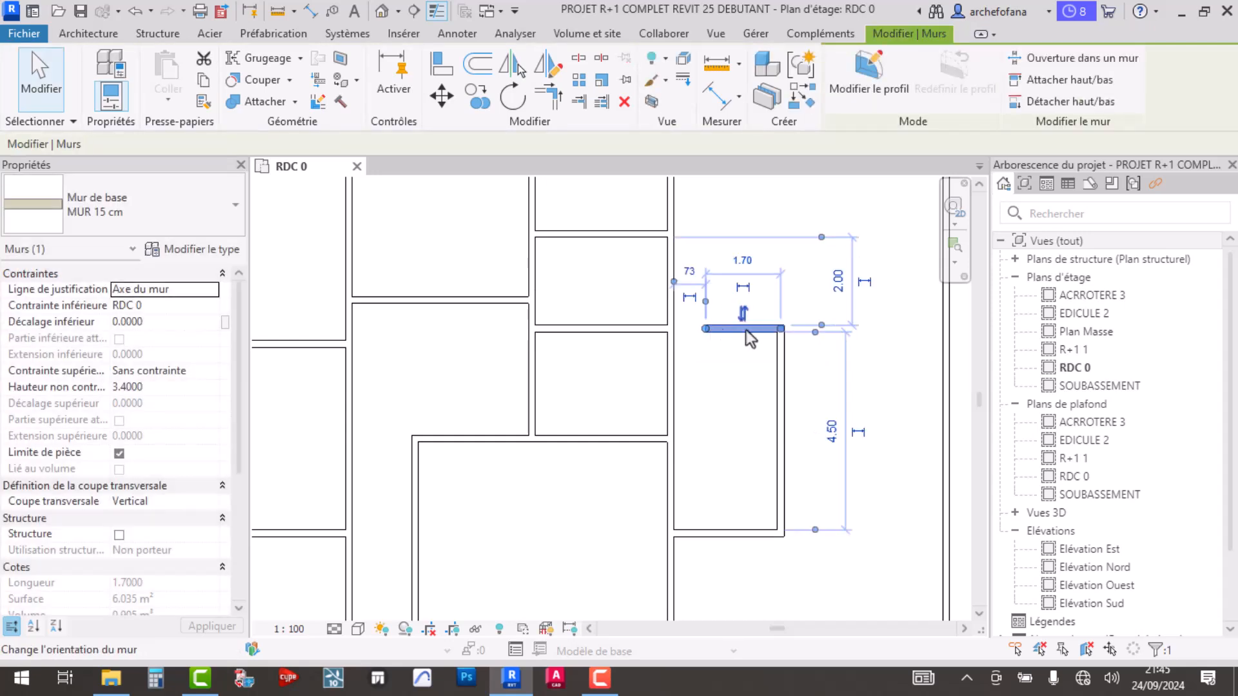
left_click(837, 282)
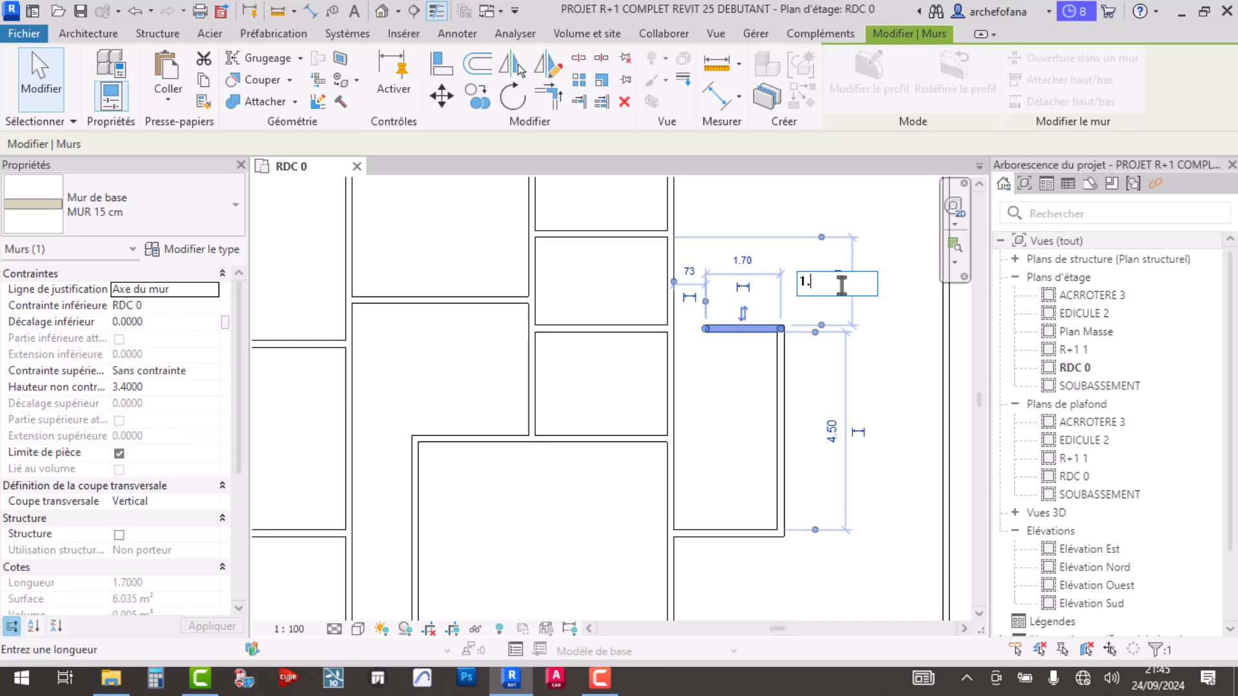
key("Return")
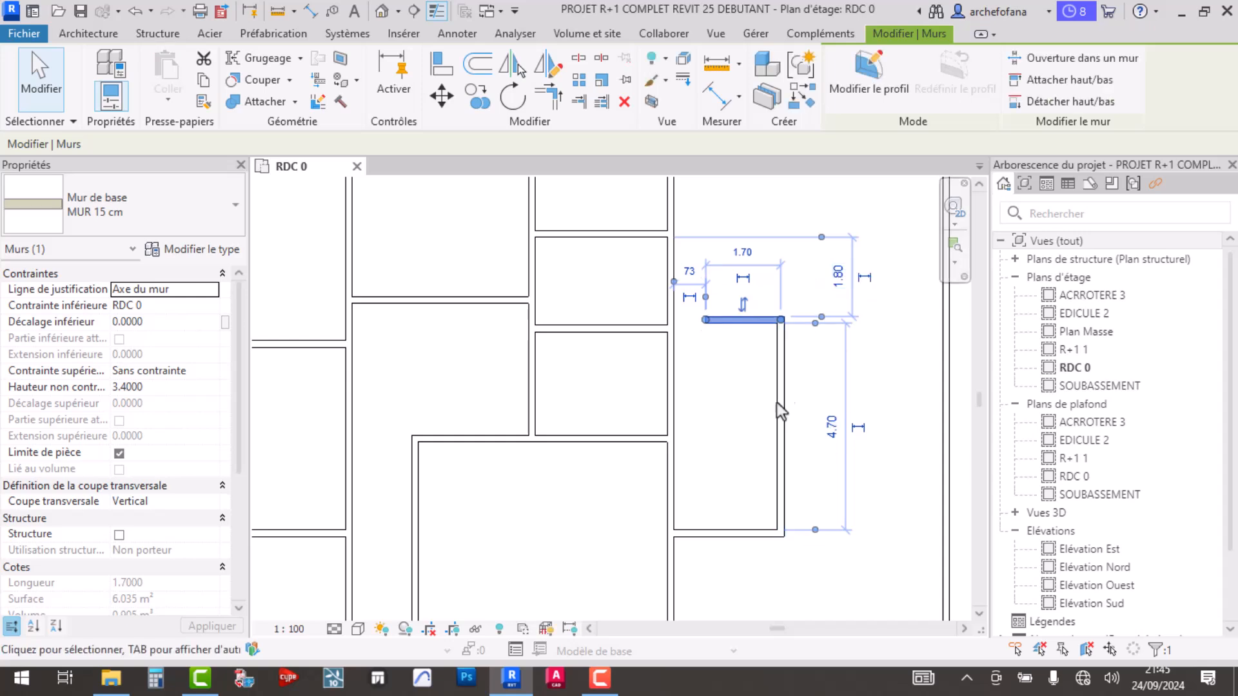
left_click(655, 342)
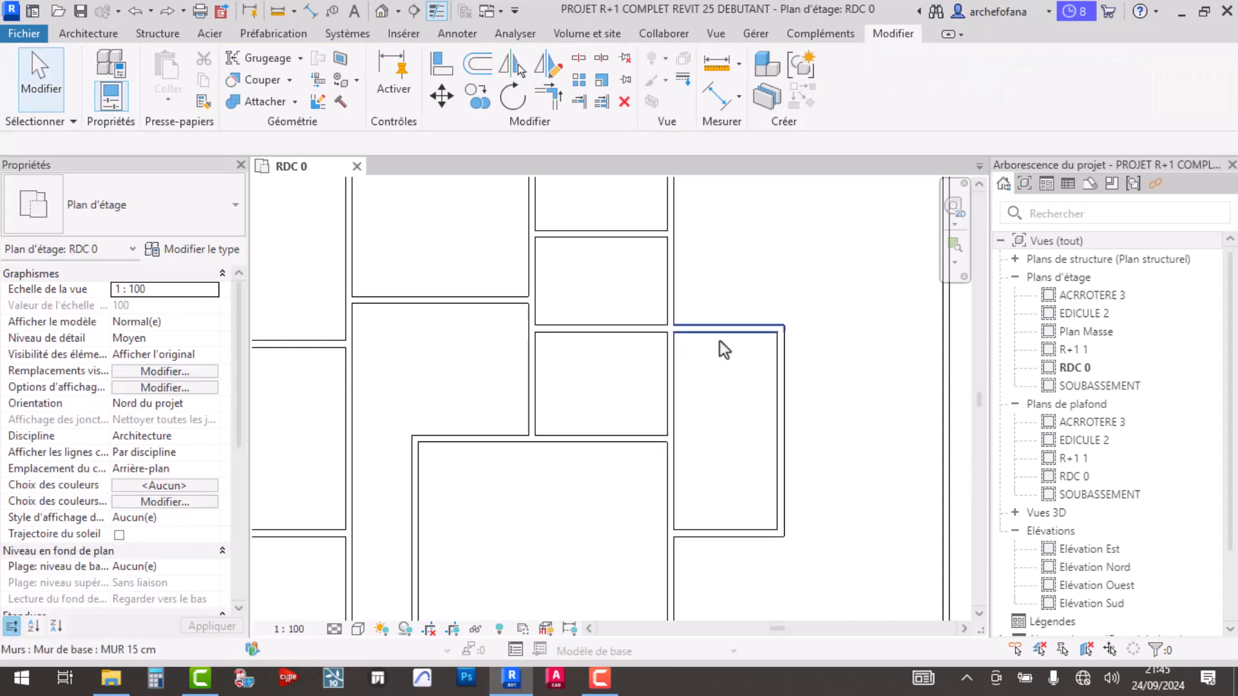
- Set the spacing between the projecting room's south and north walls to 3.6 m by moving the south wall
left_click(742, 532)
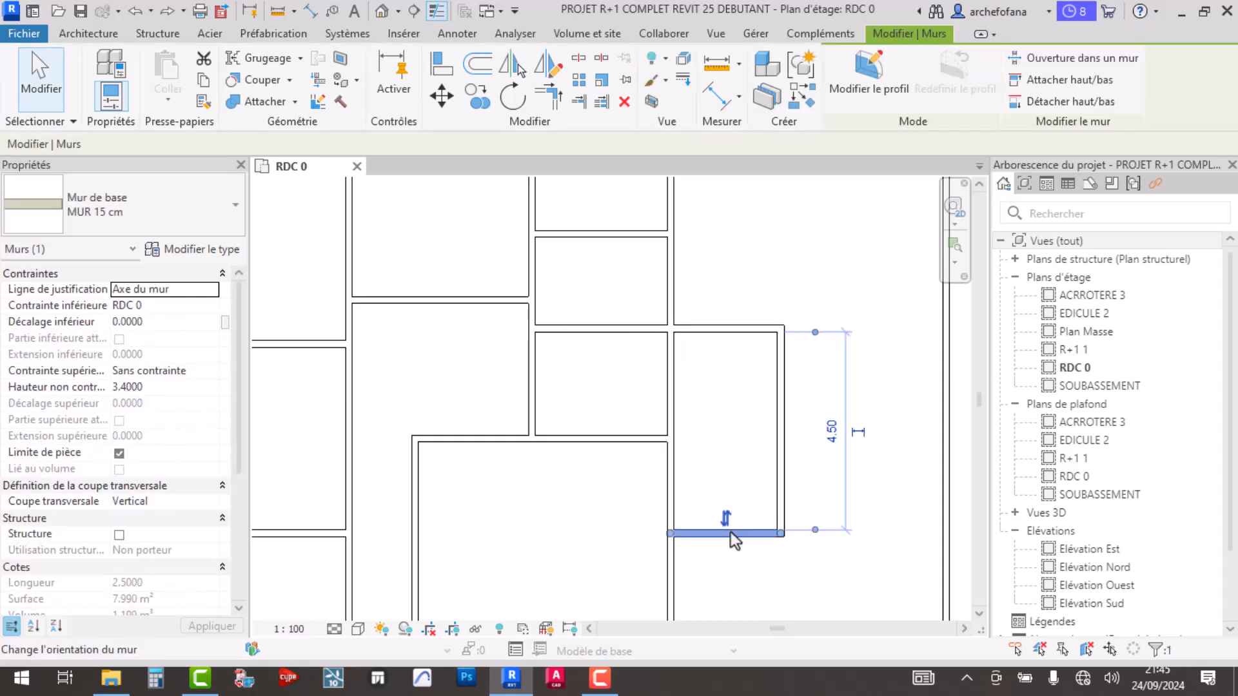
left_click(833, 432)
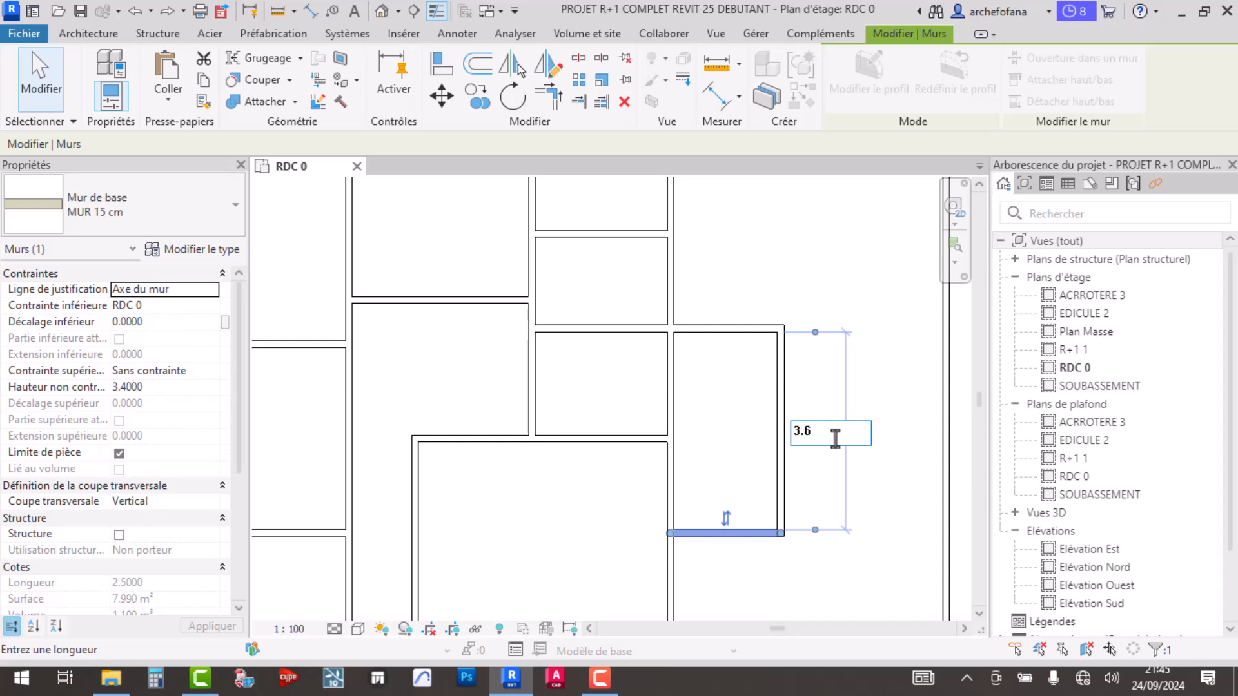
type("3.6")
key("Return")
left_click(745, 439)
scroll(698, 422, "down", 3)
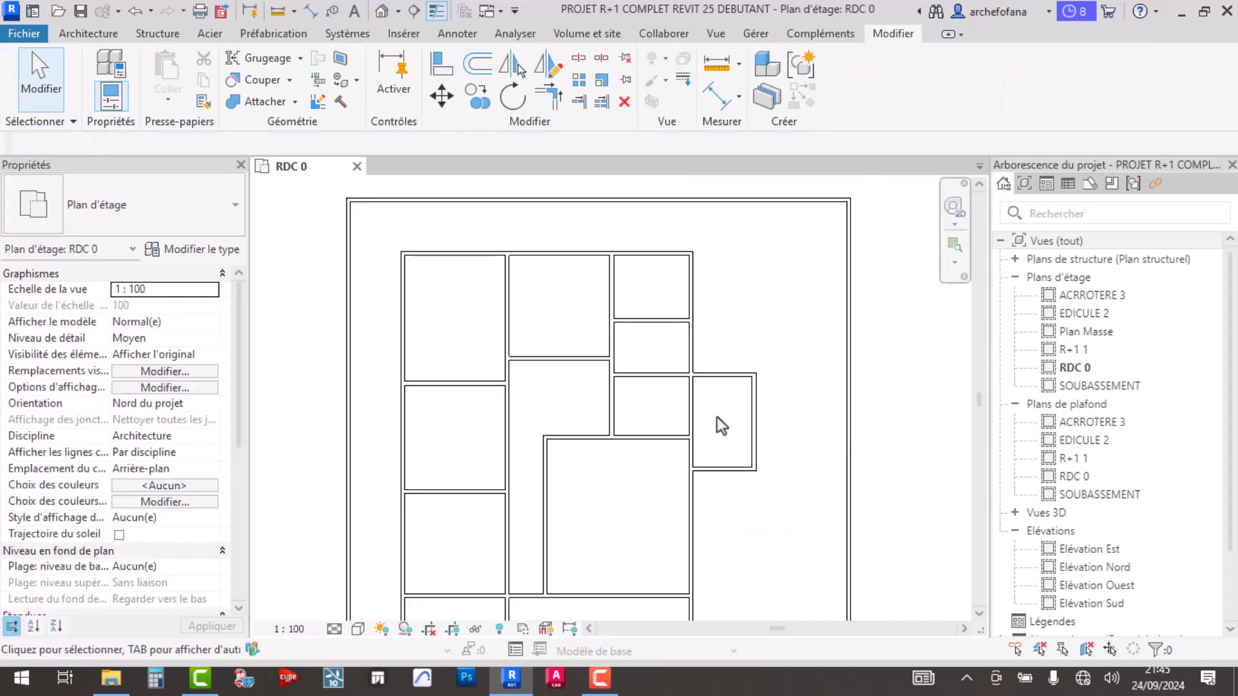
- Split the building's east exterior wall at the lower face of the projecting room's south wall
middle_click_drag(749, 501, 718, 393)
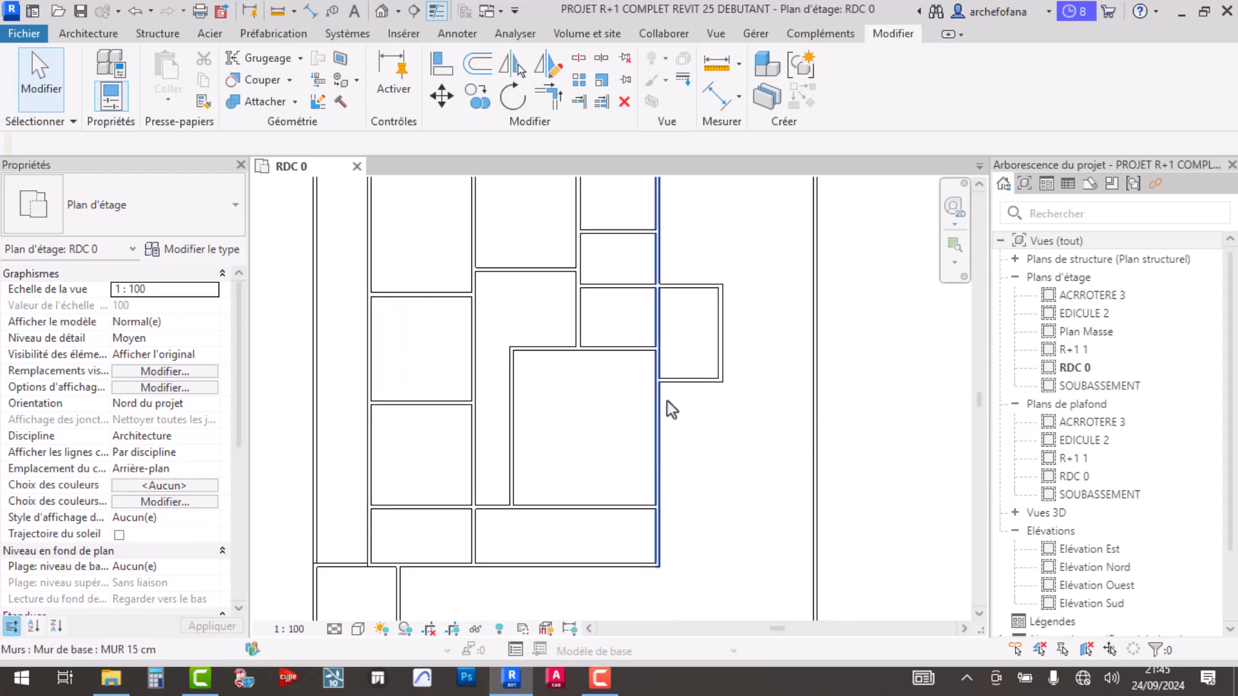
scroll(659, 423, "up", 2)
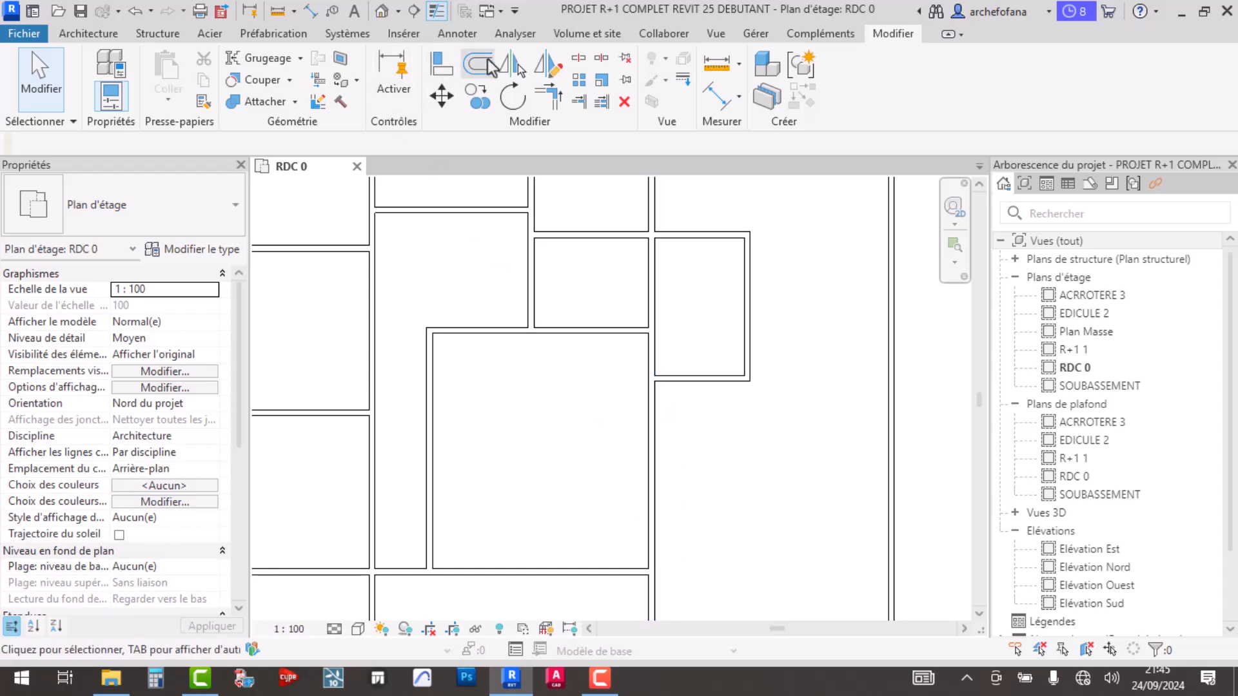
left_click(577, 61)
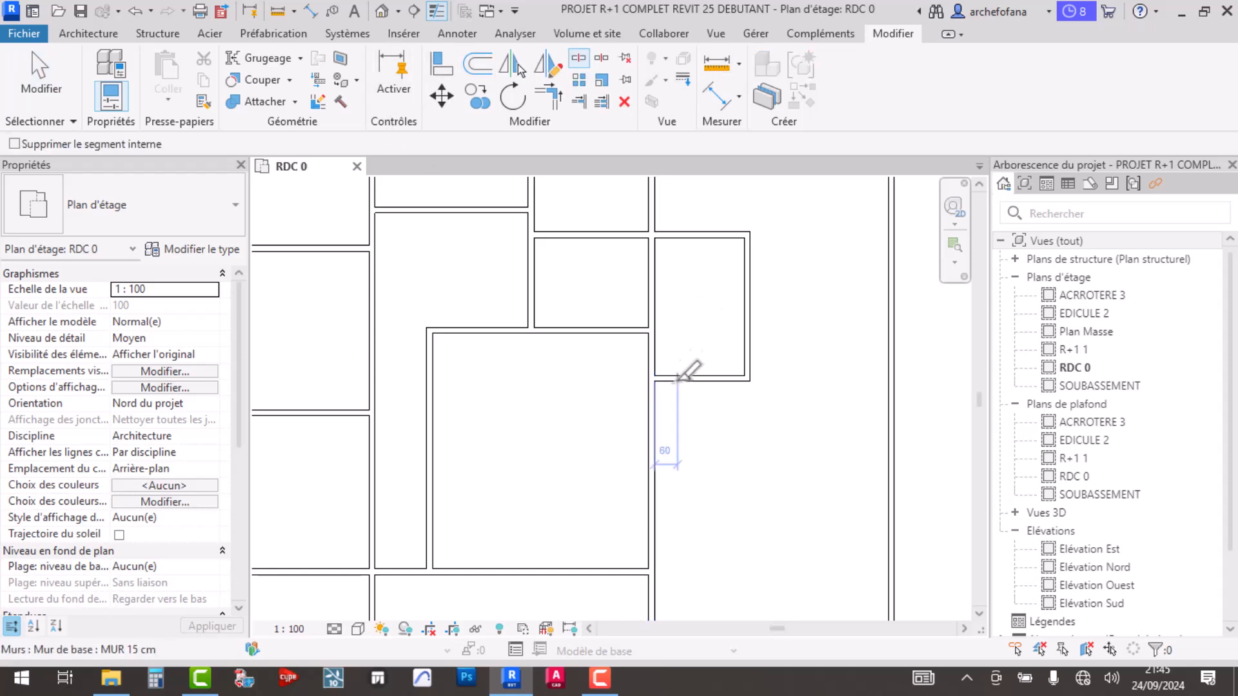
scroll(671, 367, "up", 4)
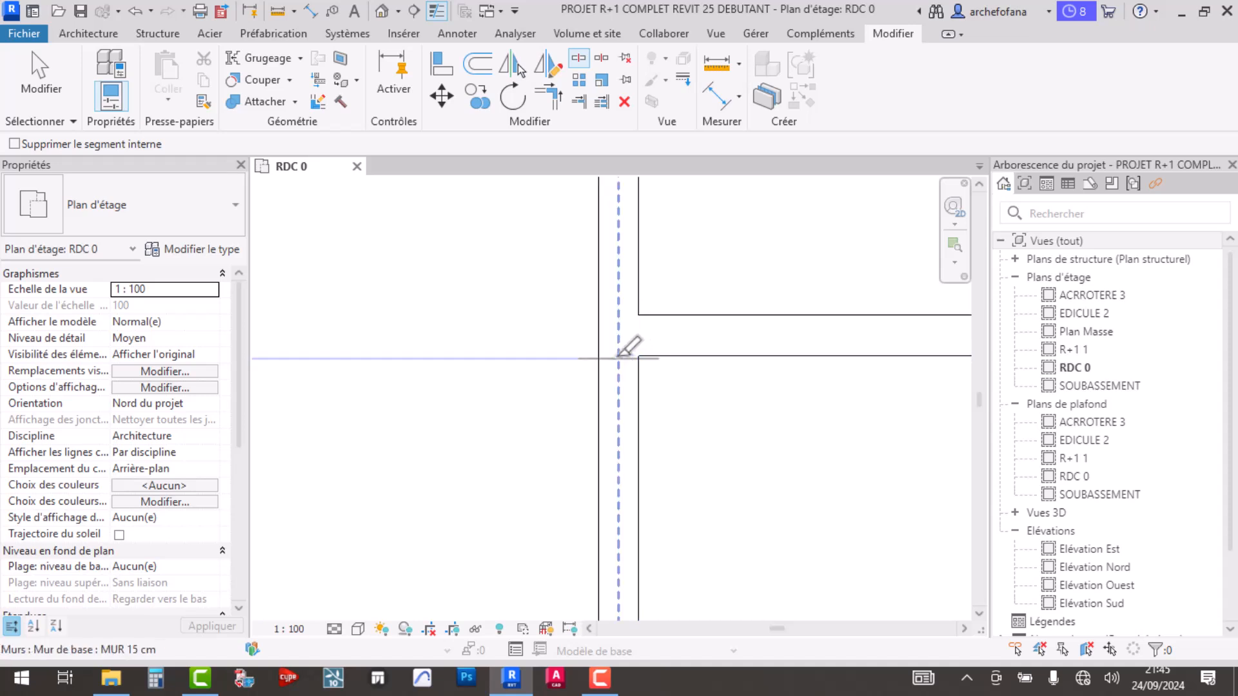
scroll(622, 355, "up", 3)
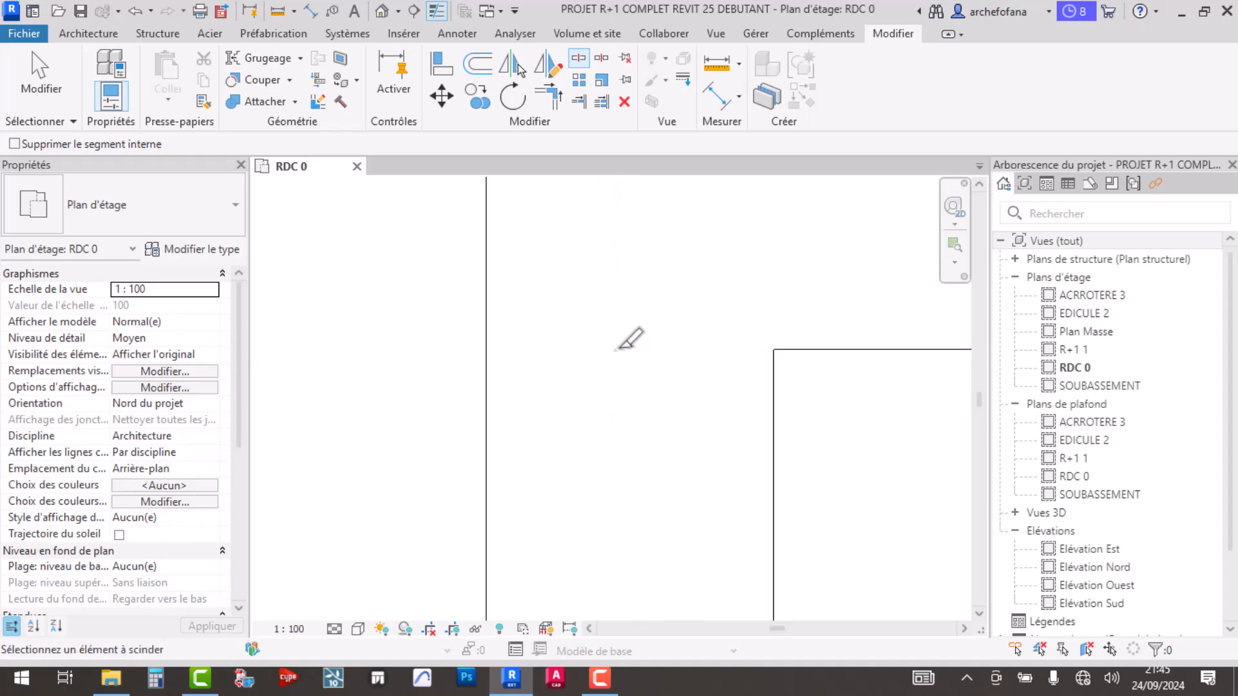
scroll(580, 345, "down", 4)
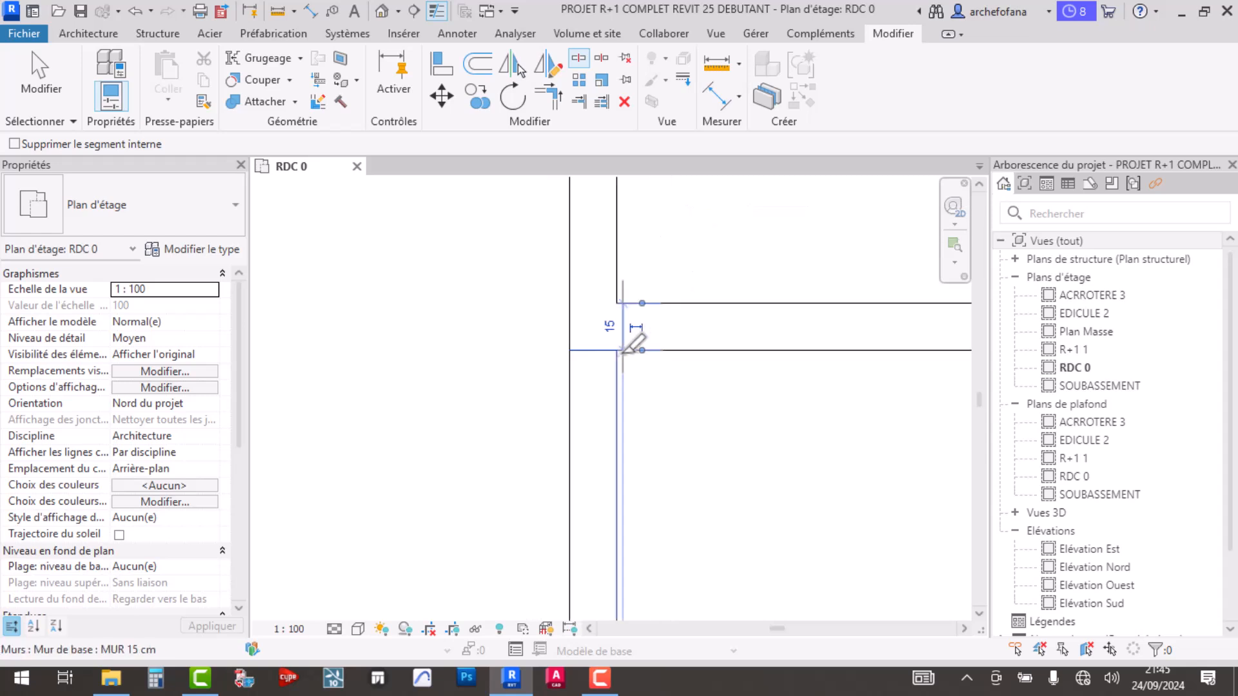
key("Escape")
scroll(666, 404, "down", 5)
scroll(654, 490, "up", 3)
scroll(624, 470, "down", 3)
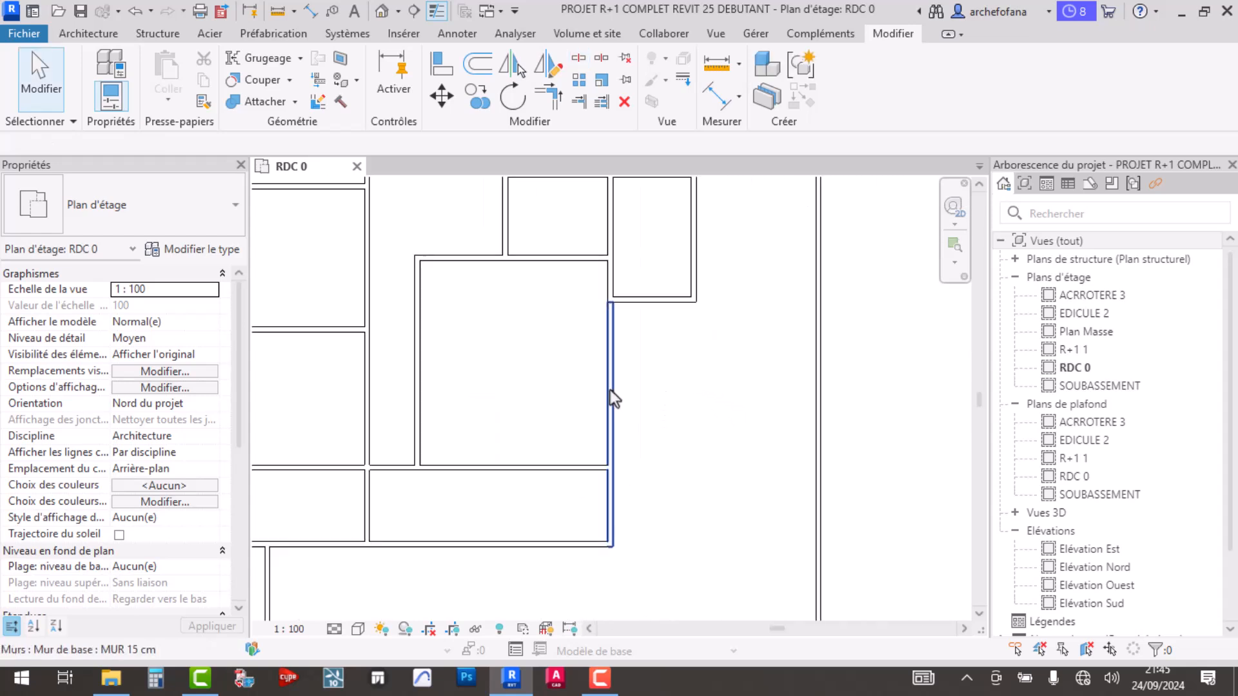
- Try twice to set the lower east wall segment 3 m from the projecting room's east wall, and undo each move
left_click(609, 386)
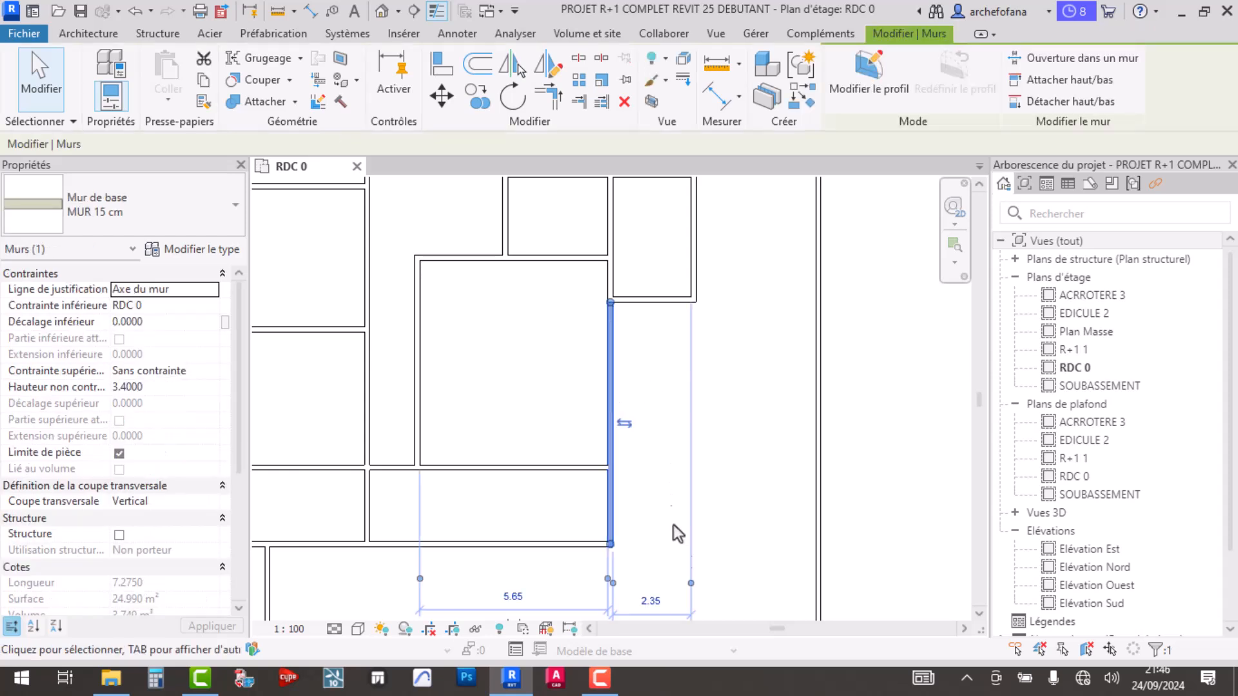
left_click(653, 602)
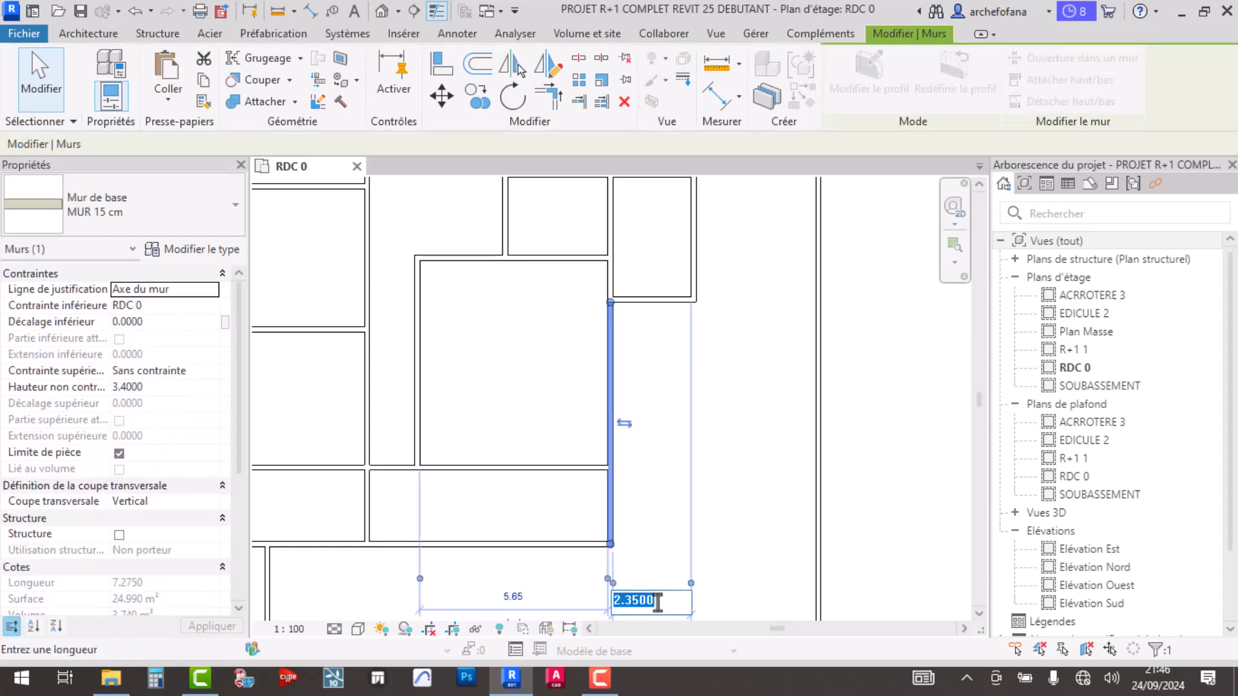
type("3")
key("Return")
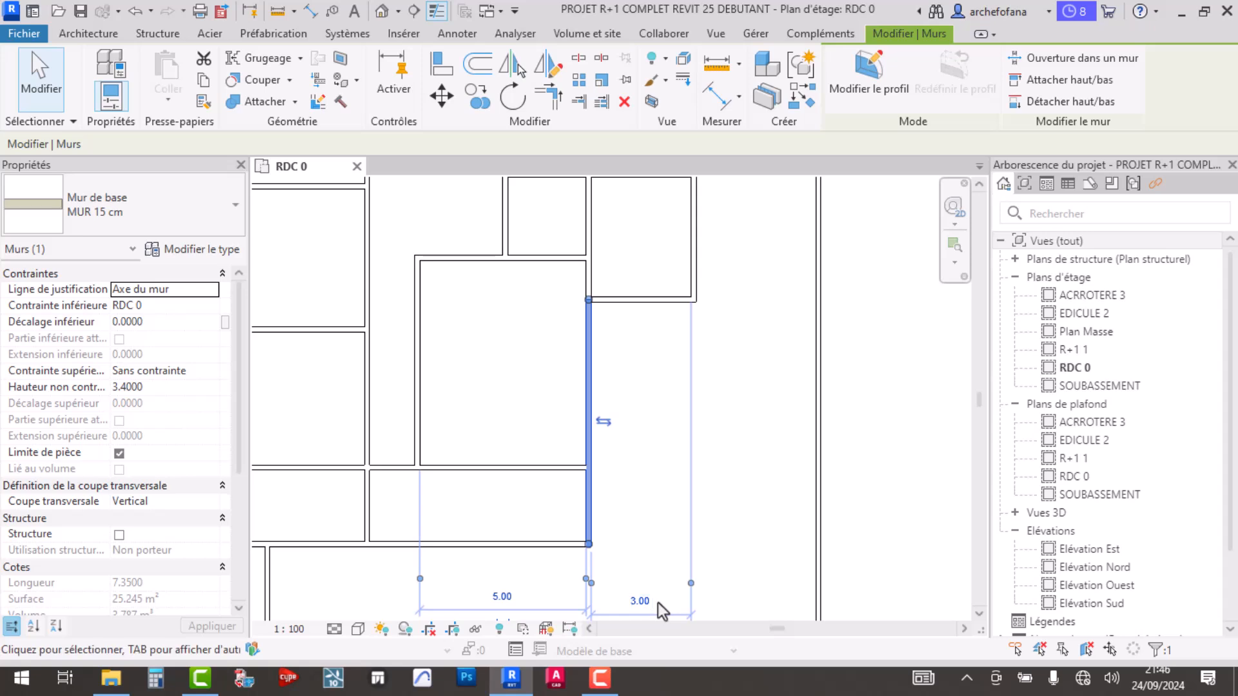
key("ctrl+z")
left_click(609, 398)
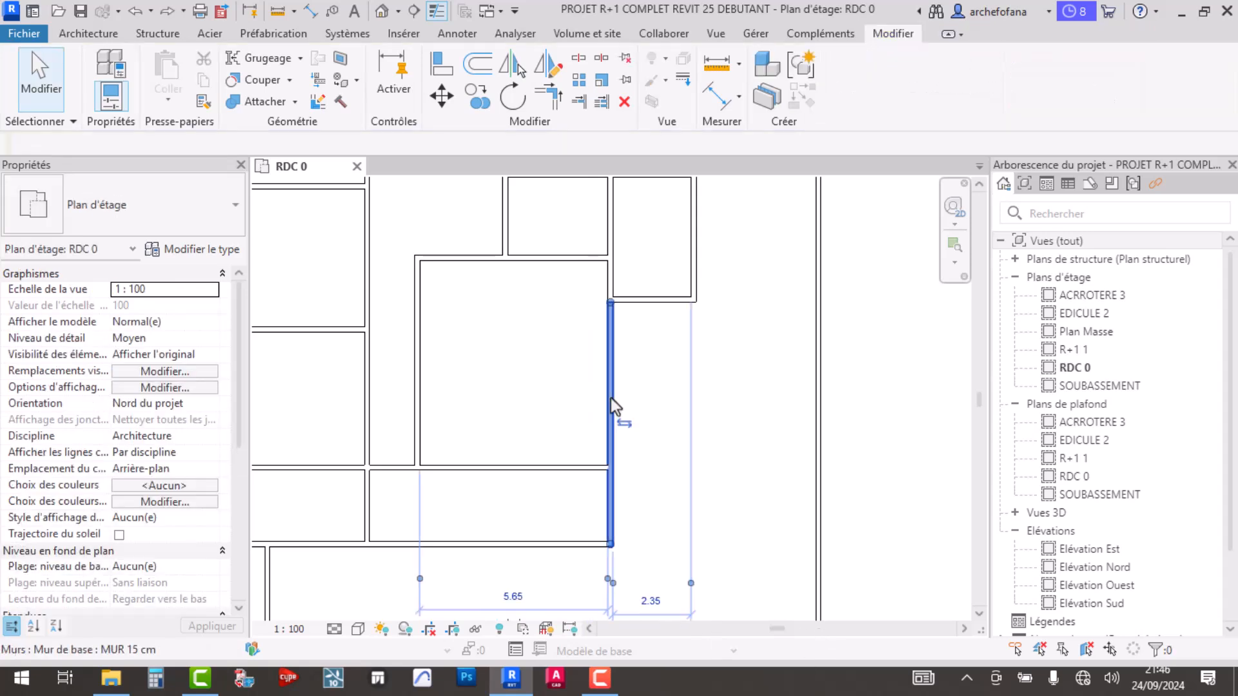
left_click(653, 599)
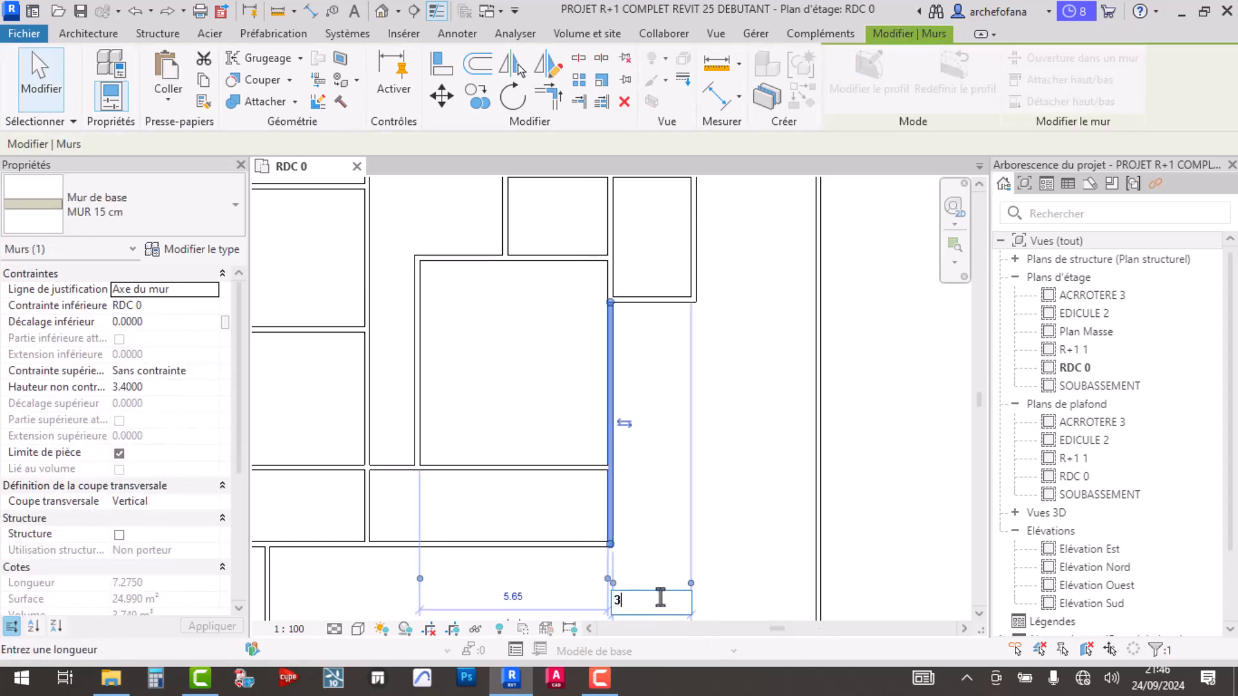
key("Return")
key("ctrl+z")
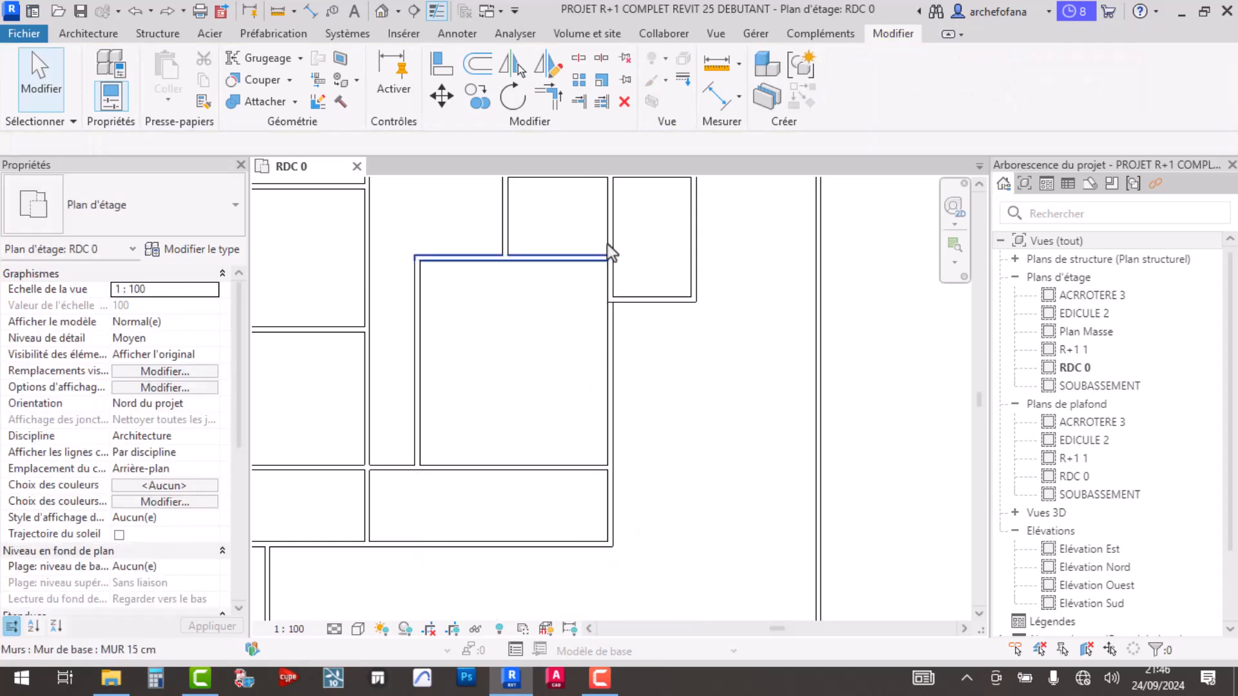
- Trim/extend the horizontal wall below the large room and the projecting room's east wall to meet in a corner
left_click(548, 97)
left_click(588, 475)
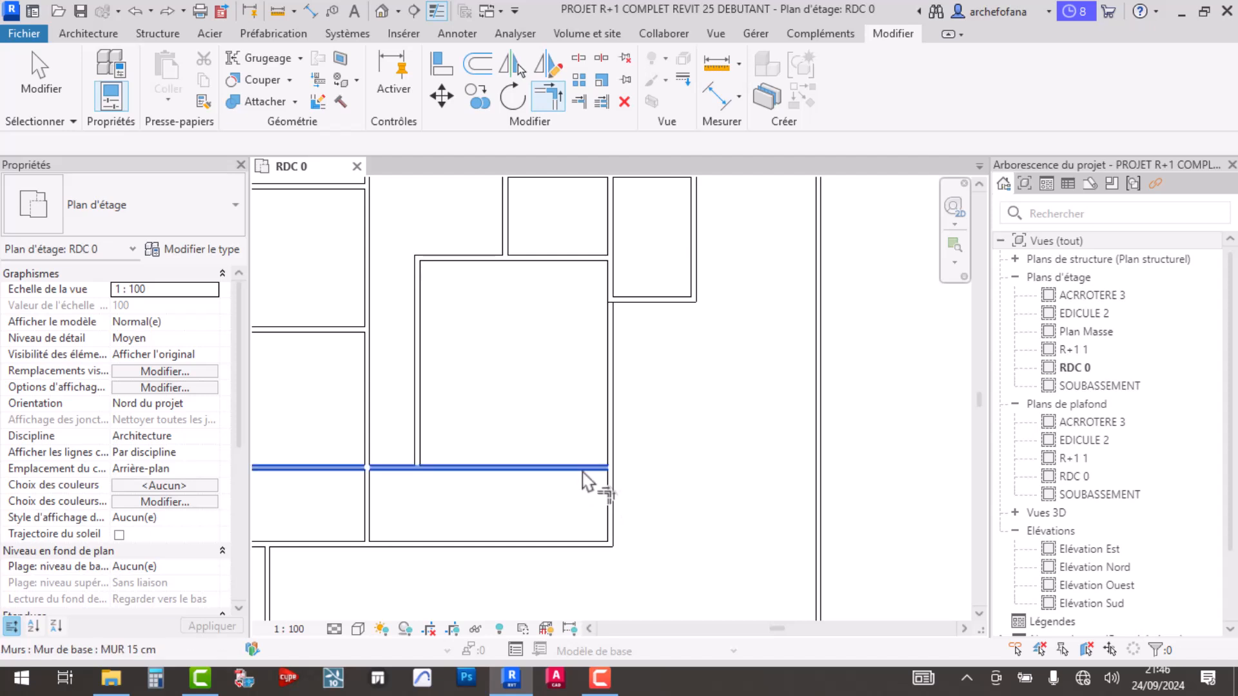
left_click(695, 284)
key("Escape")
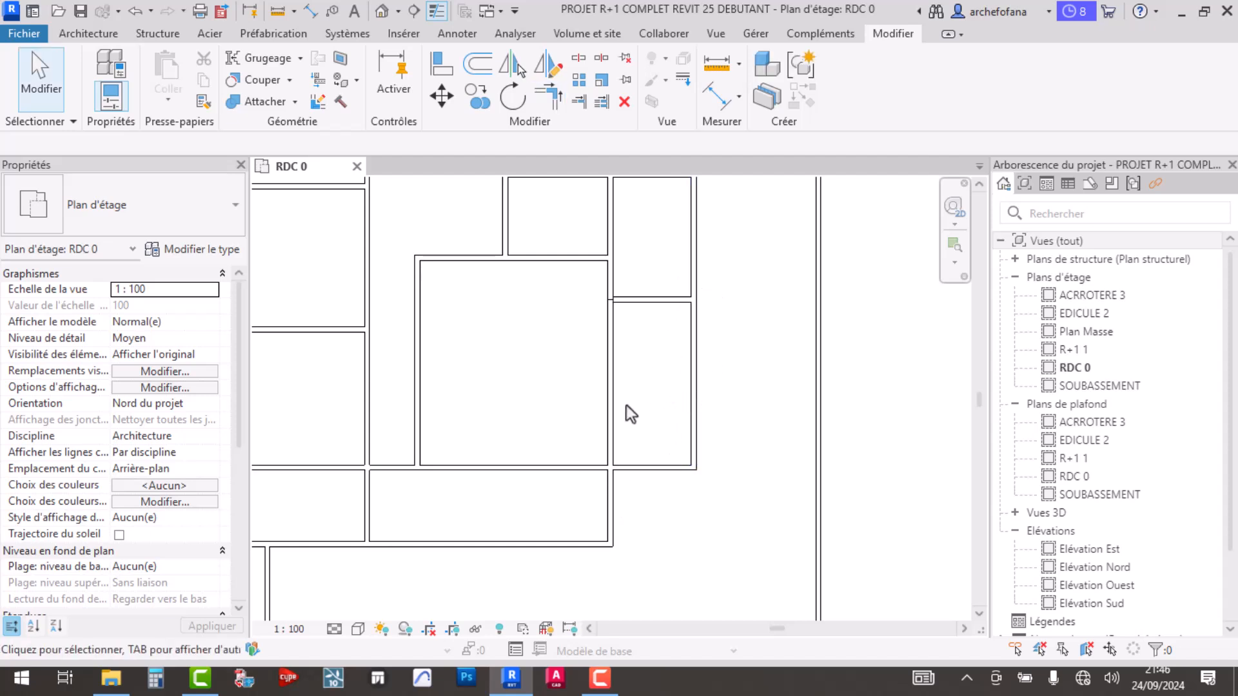
- Split the east wall where it crosses the extended horizontal wall and delete the segment separating the large room from its new extension
scroll(615, 244, "up", 1)
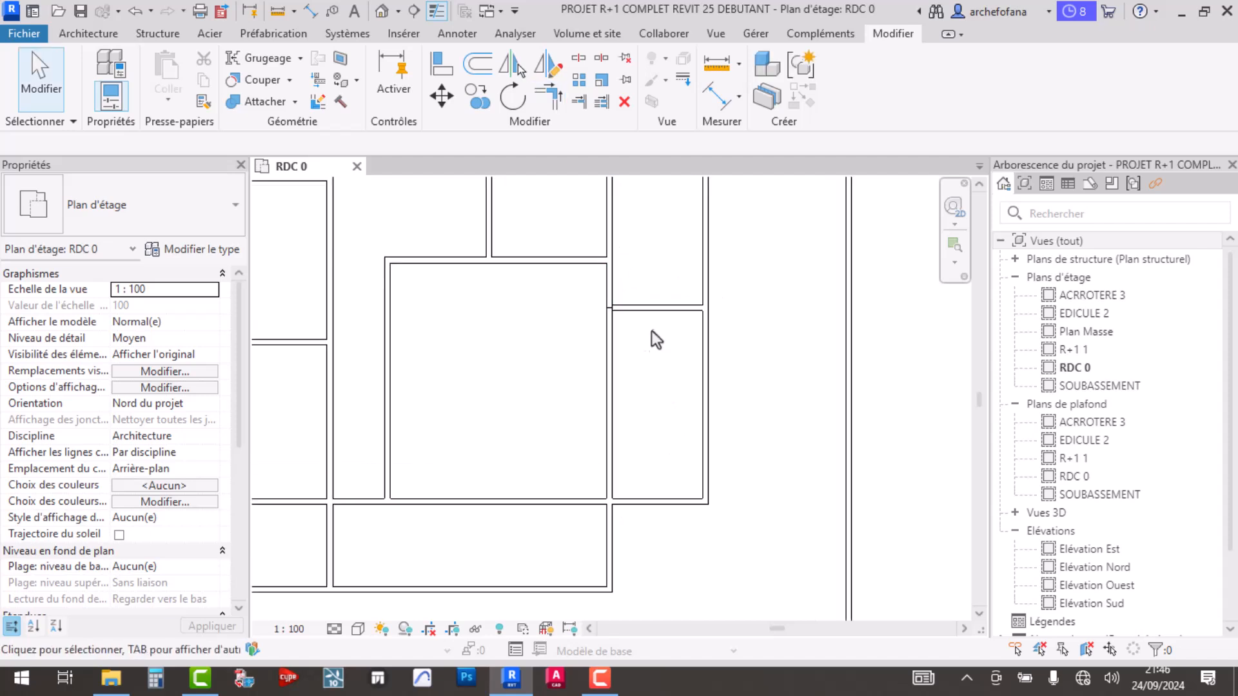
left_click(608, 384)
key("Escape")
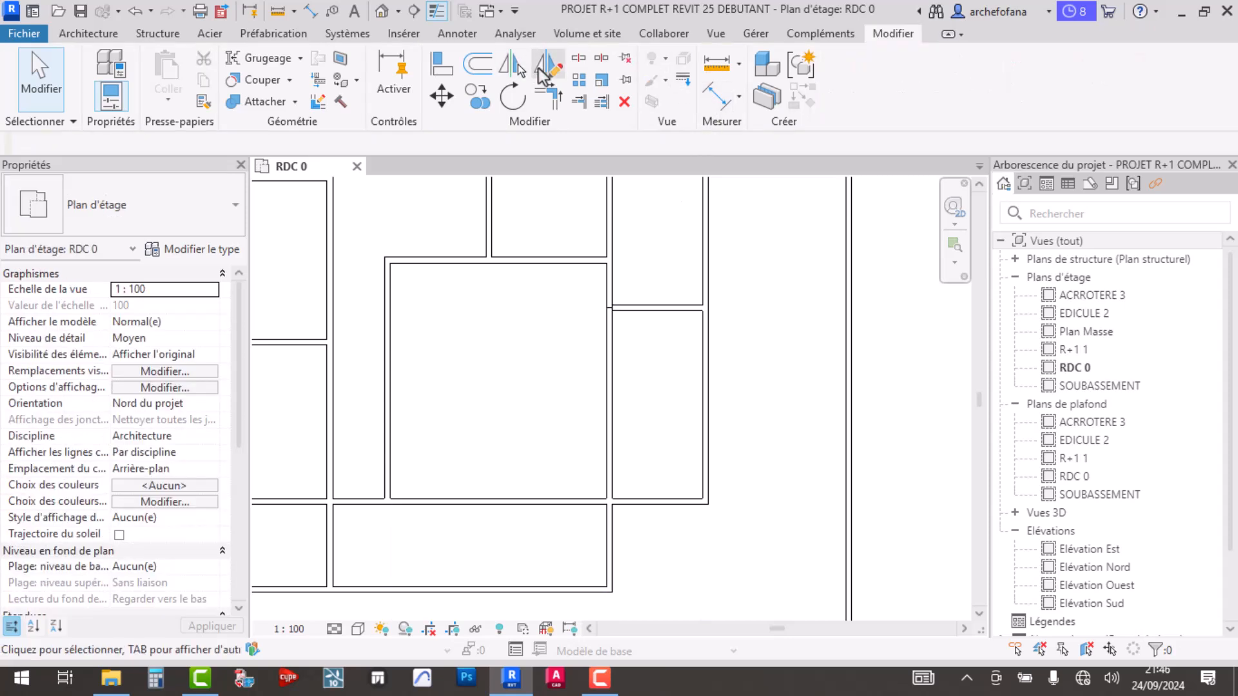
left_click(579, 58)
scroll(582, 465, "up", 2)
scroll(572, 472, "down", 3)
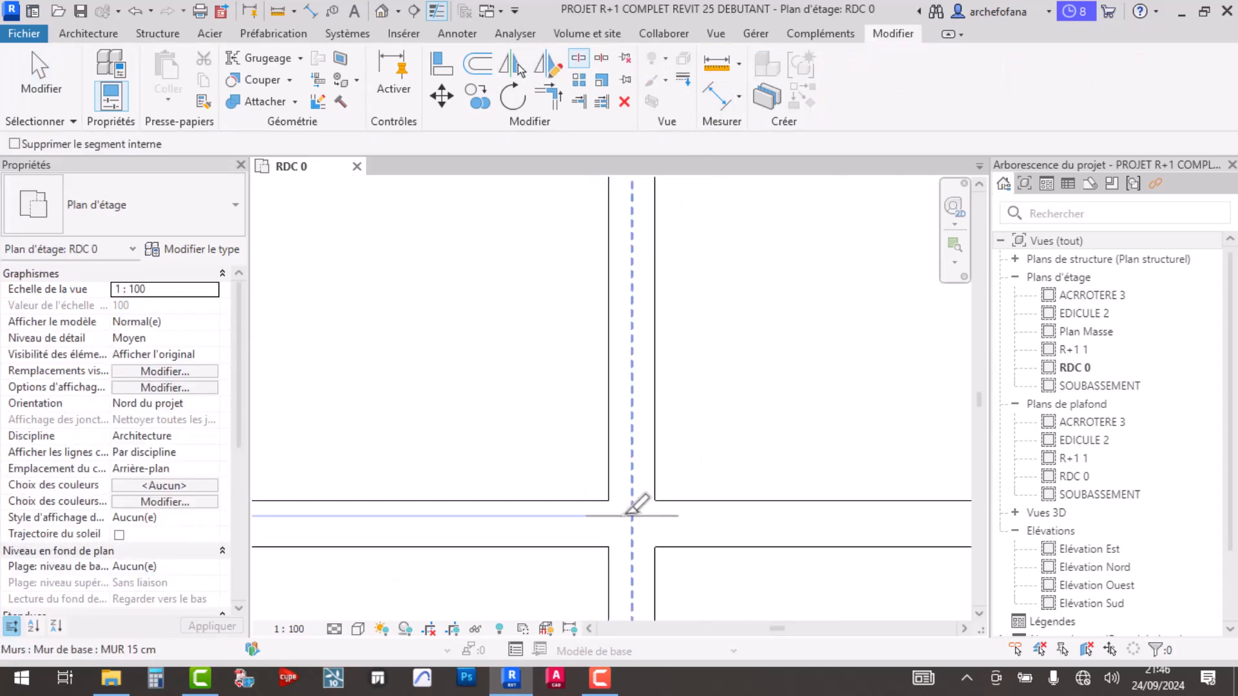
scroll(636, 464, "down", 4)
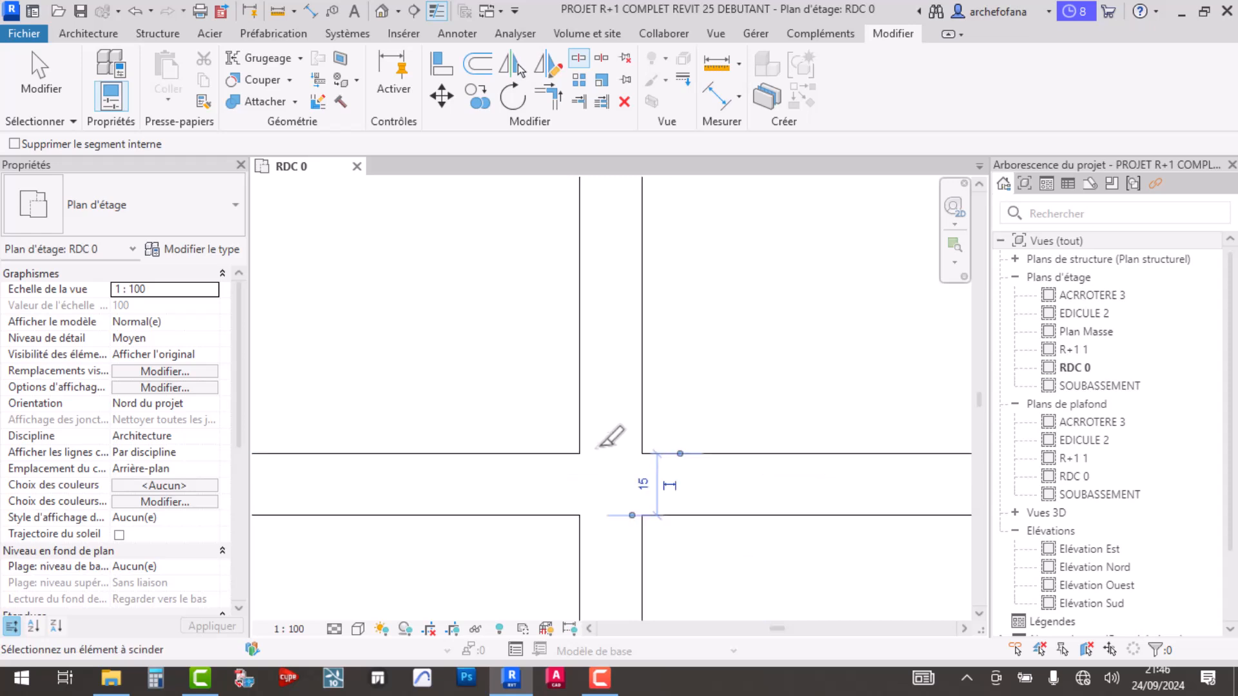
key("Escape")
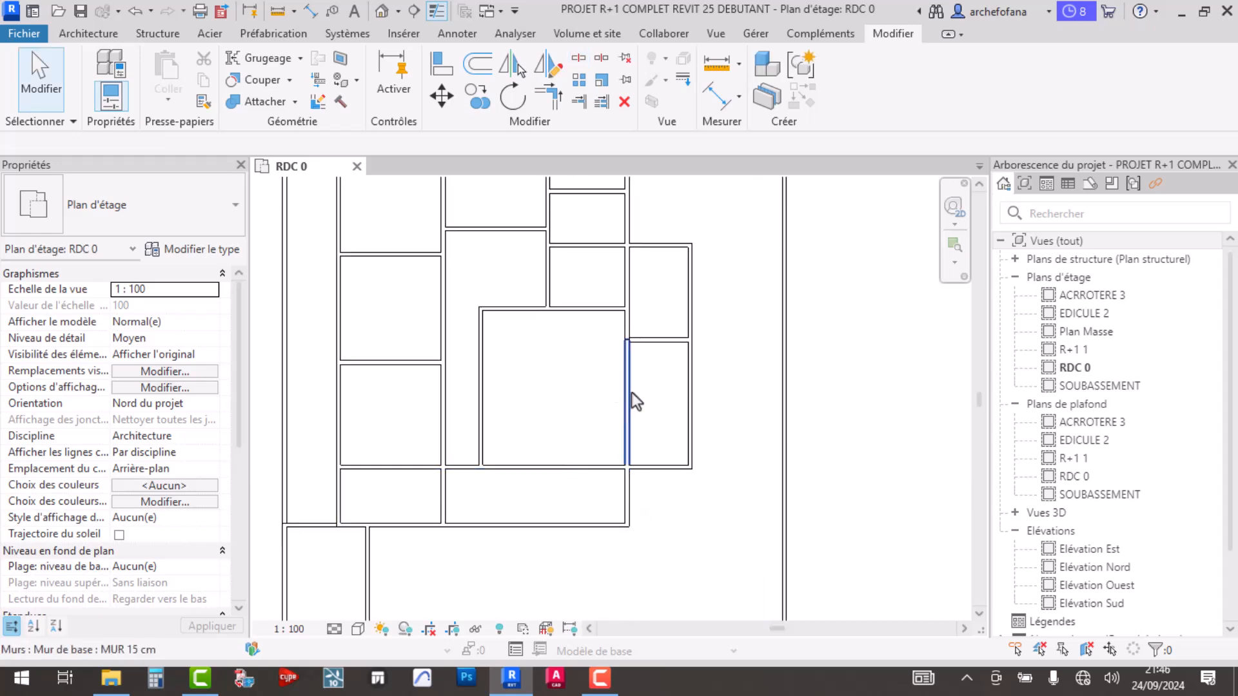
left_click(628, 391)
key("Delete")
- Try to join the projecting room's south wall and the vertical wall at its west end into a clean corner with Trim/Extend
scroll(624, 386, "up", 4)
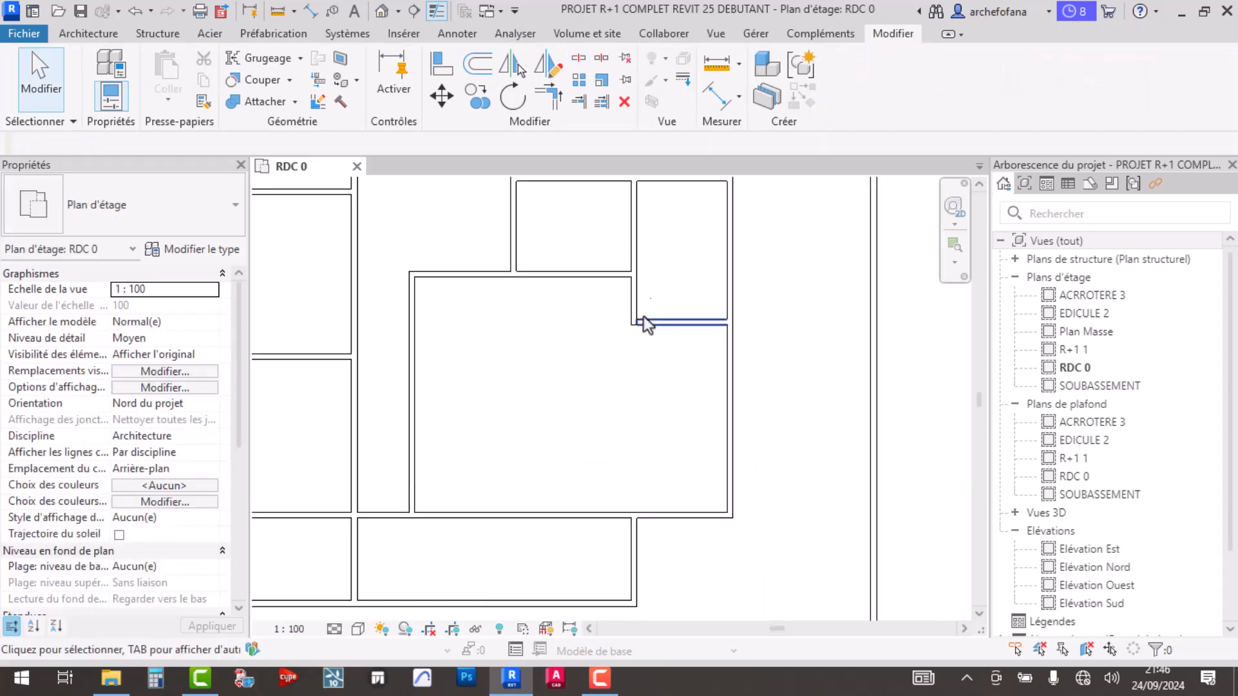
left_click(548, 96)
left_click(631, 290)
left_click(694, 329)
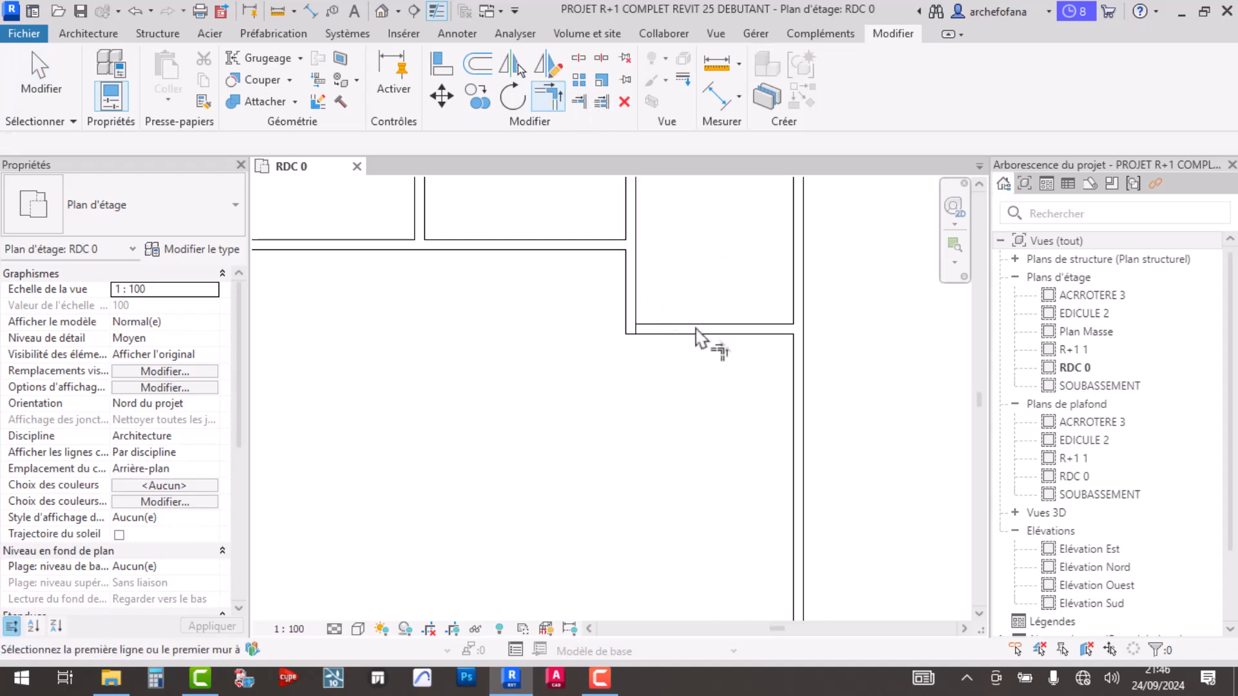
scroll(644, 327, "up", 4)
left_click(619, 335)
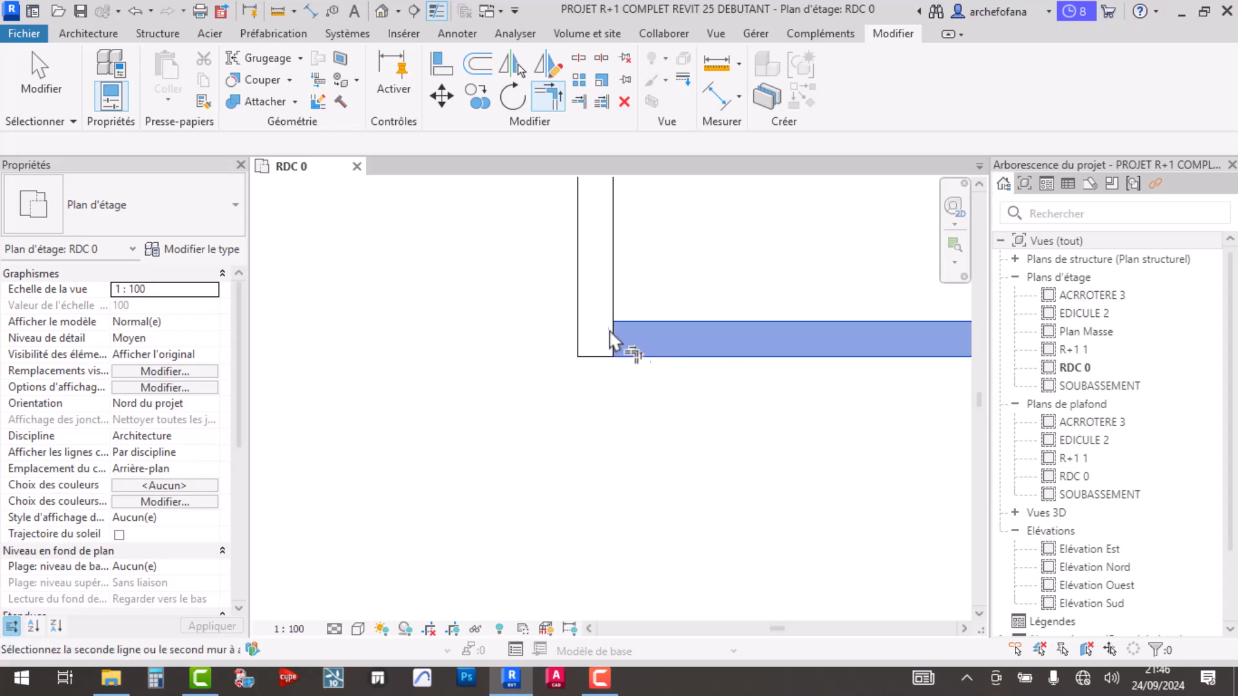
left_click(601, 303)
key("Escape")
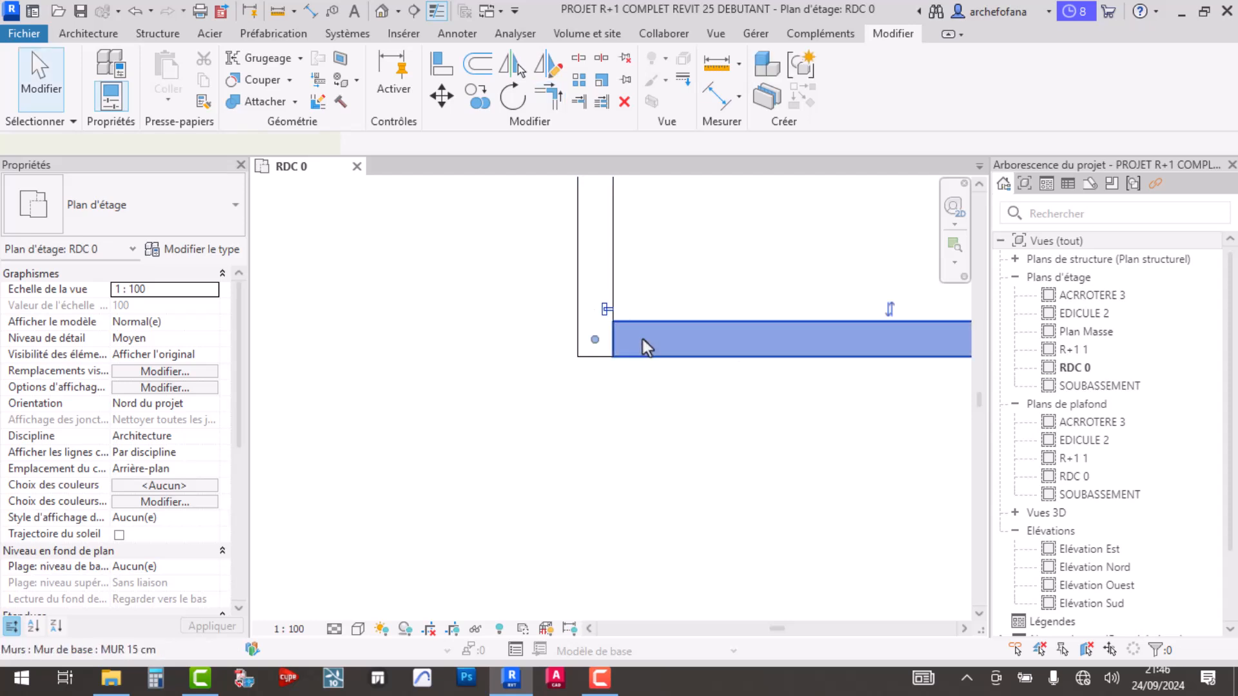
- Pull the south wall's west end back to leave a gap of about 37 cm, and shorten the vertical wall's lower end
left_click(643, 339)
left_click_drag(594, 342, 696, 342)
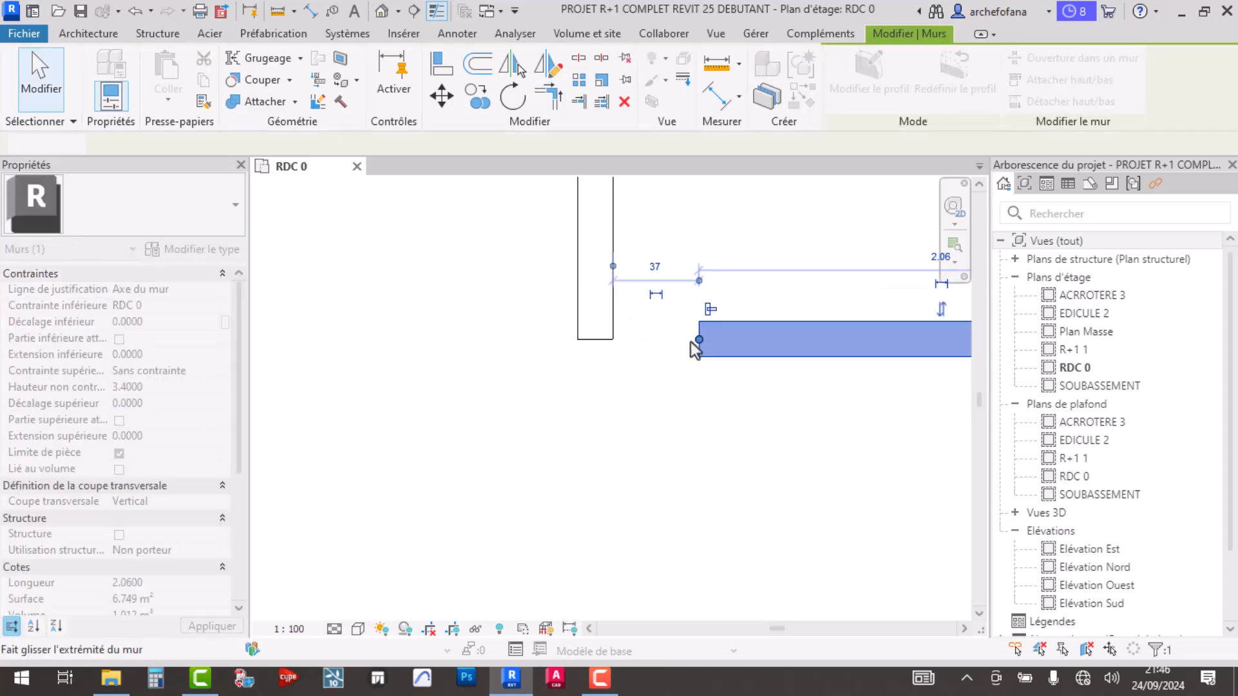
left_click(600, 336)
left_click_drag(601, 336, 595, 264)
key("Escape")
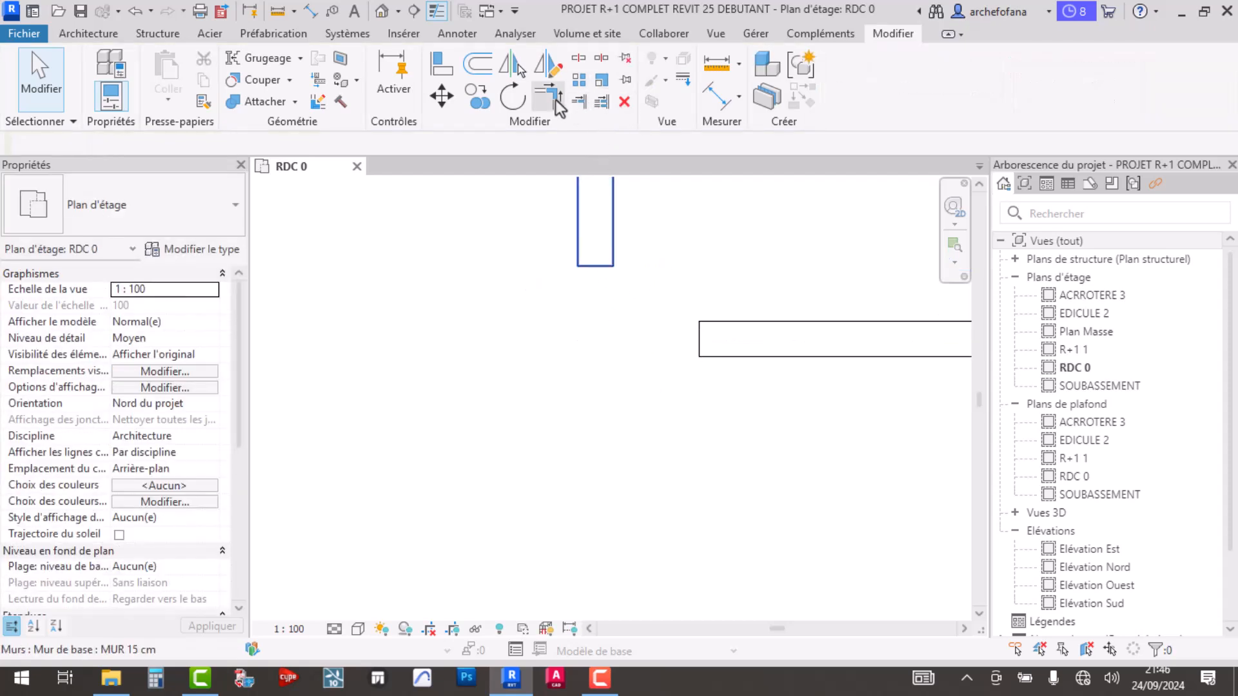
- Trim/extend the shortened vertical wall and the projecting room's south wall into a clean corner
left_click(558, 104)
left_click(600, 229)
left_click(769, 346)
scroll(703, 387, "down", 3)
scroll(644, 455, "down", 3)
key("Escape")
key("Escape")
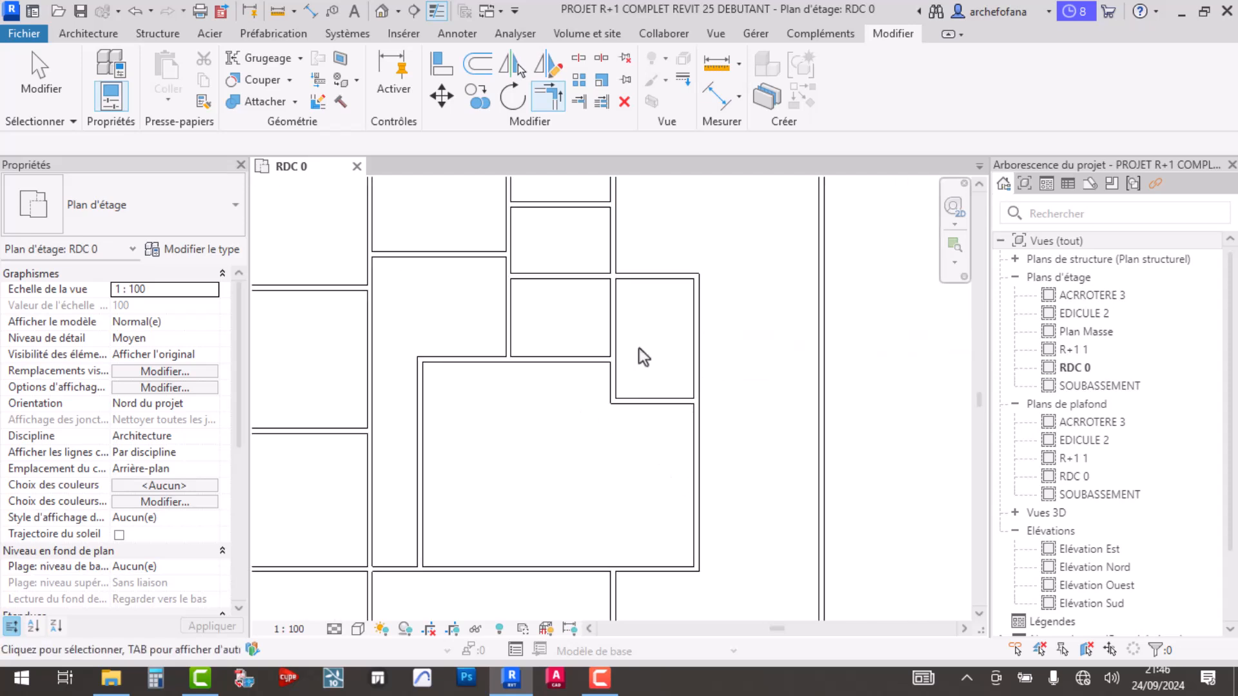
middle_click_drag(660, 423, 668, 387)
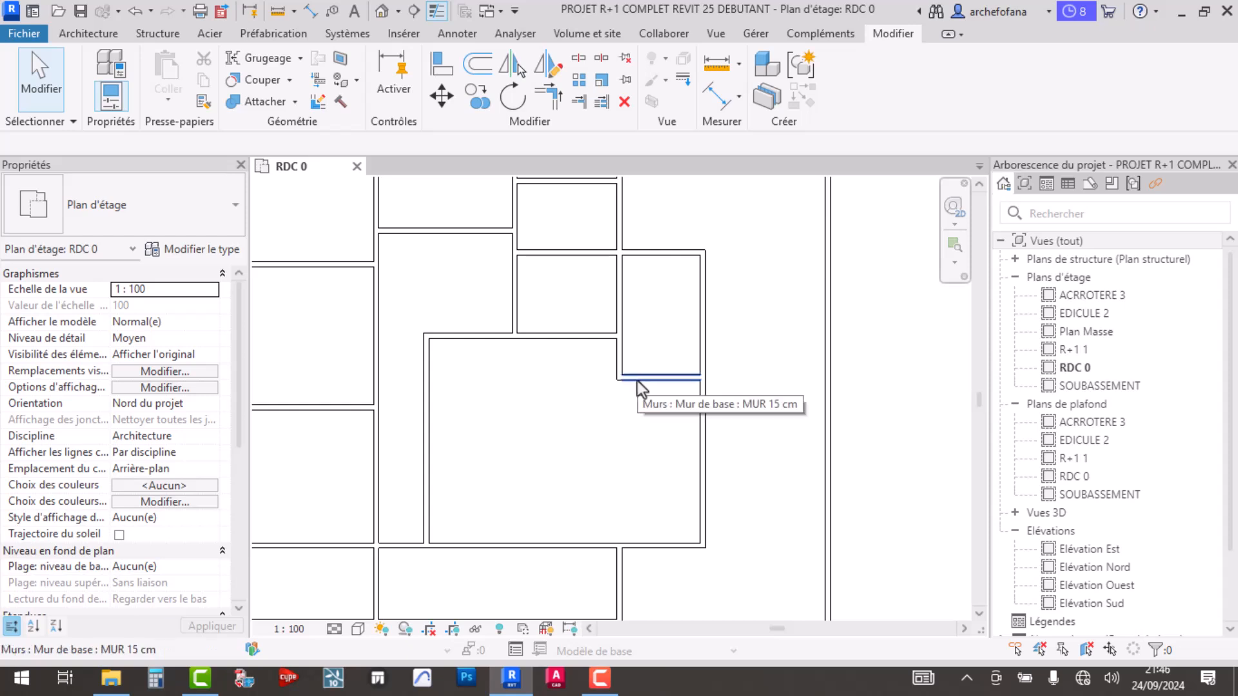
- Offset a copy of the large room's north wall 1.50 m to the north, across the small room above it
middle_click_drag(532, 353, 530, 412)
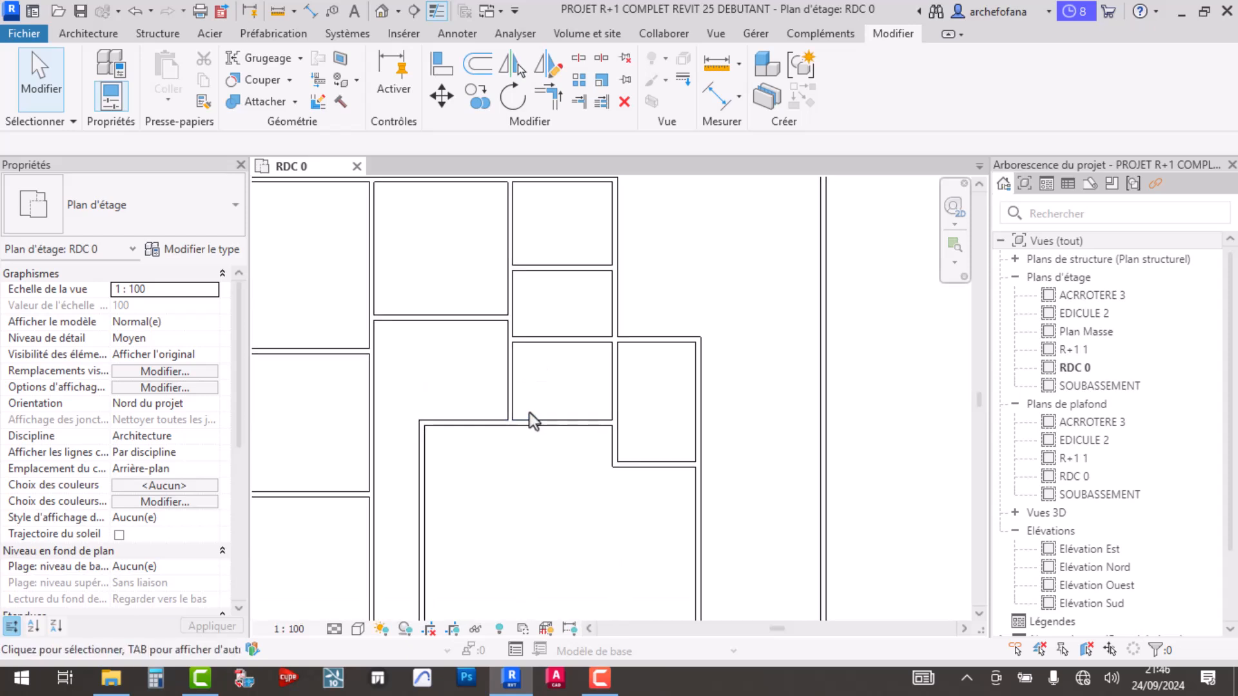
left_click(545, 339)
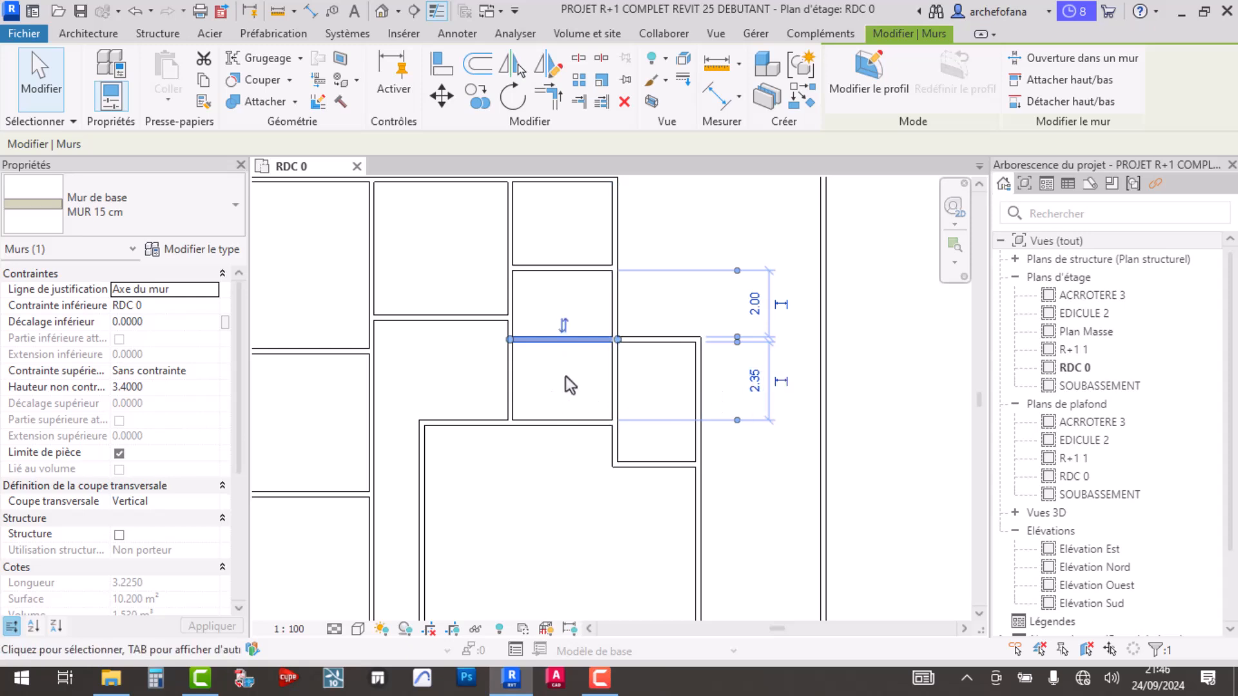
left_click(532, 389)
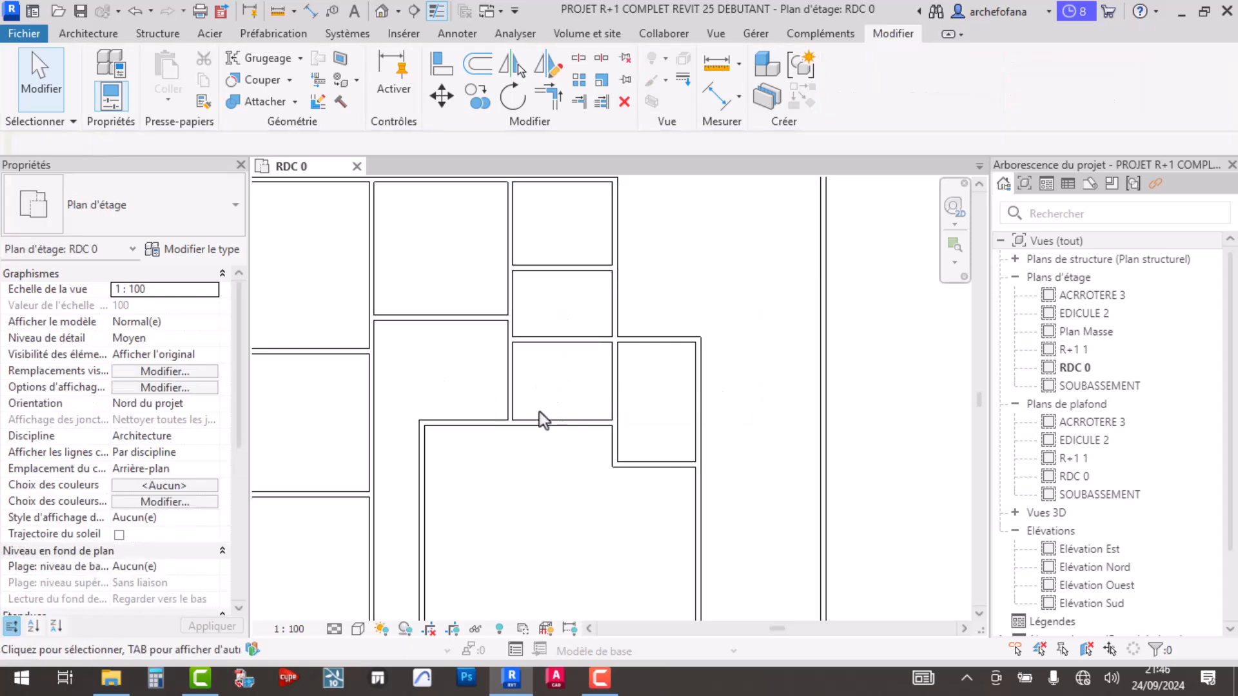
left_click(478, 64)
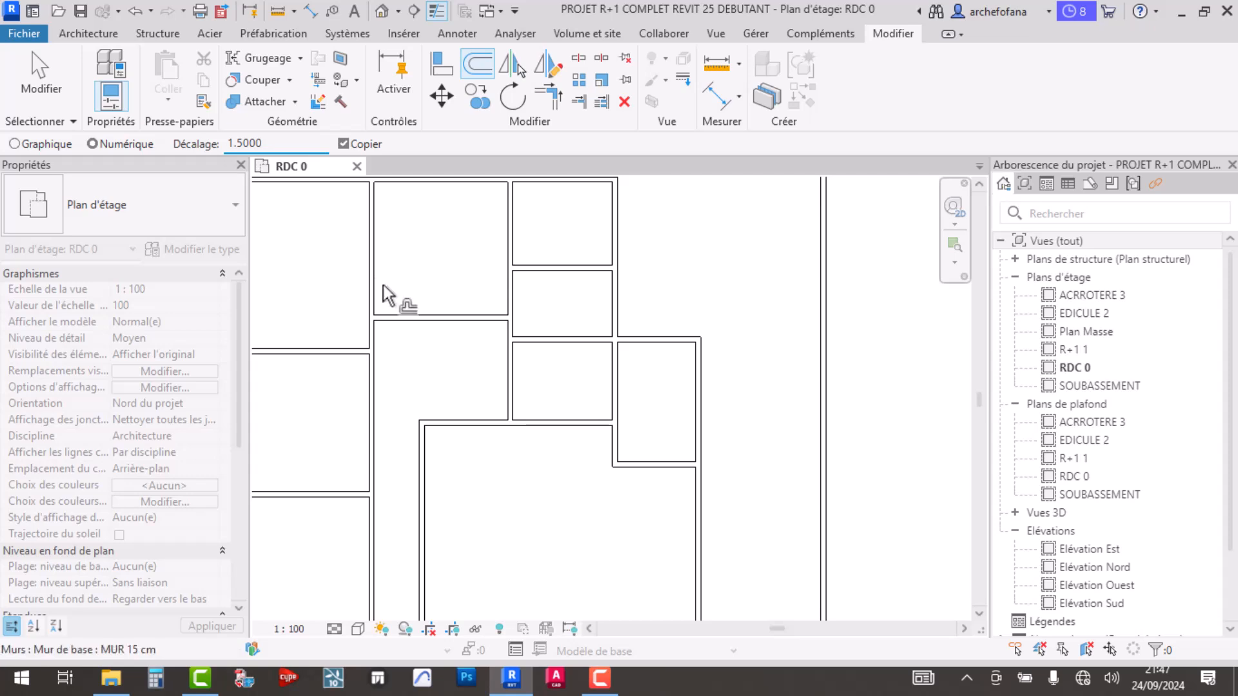
left_click(564, 424)
scroll(564, 403, "up", 2)
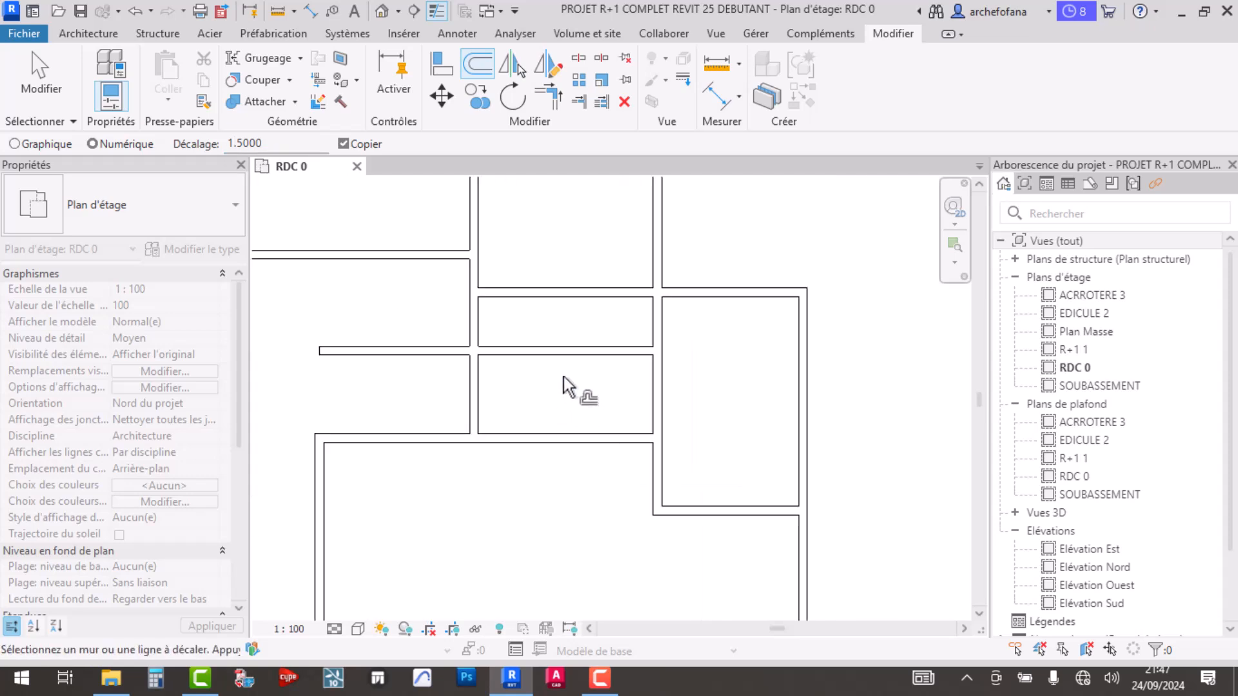
key("Escape")
- Measure the clear width between the offset wall and the large room's north wall
left_click(717, 65)
left_click(478, 355)
left_click(477, 433)
key("Escape")
key("Escape")
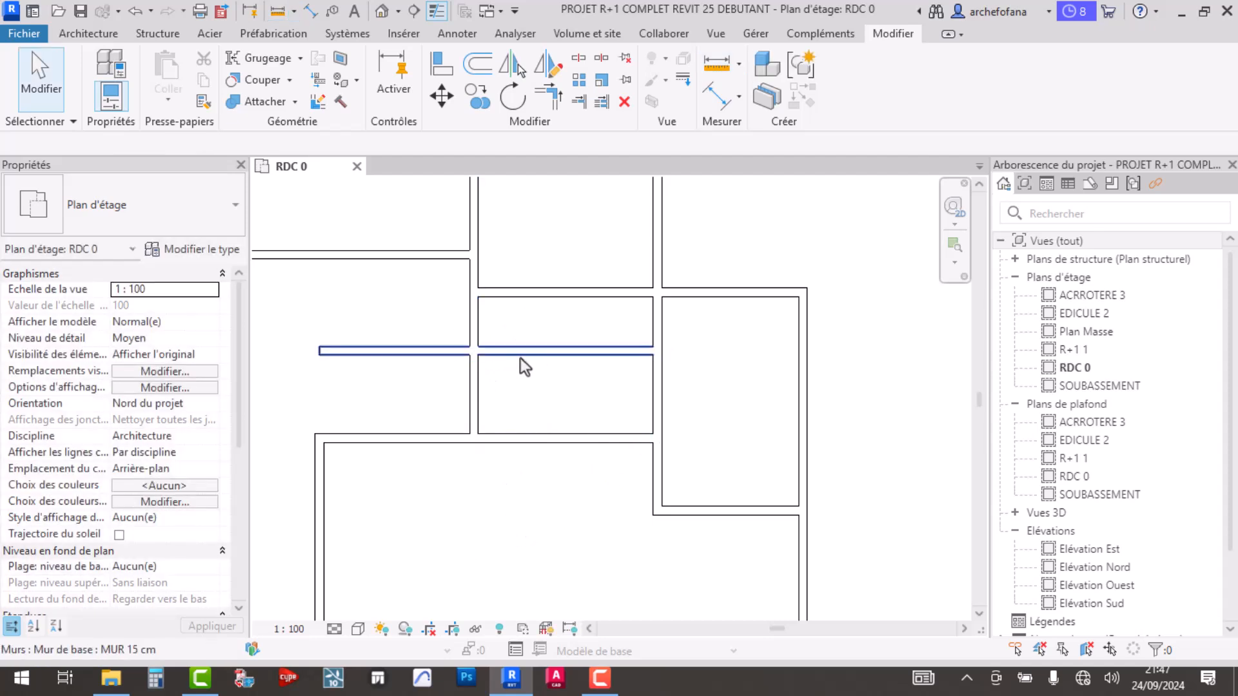
left_click(518, 352)
scroll(527, 353, "up", 3)
scroll(527, 353, "up", 2)
scroll(483, 332, "down", 2)
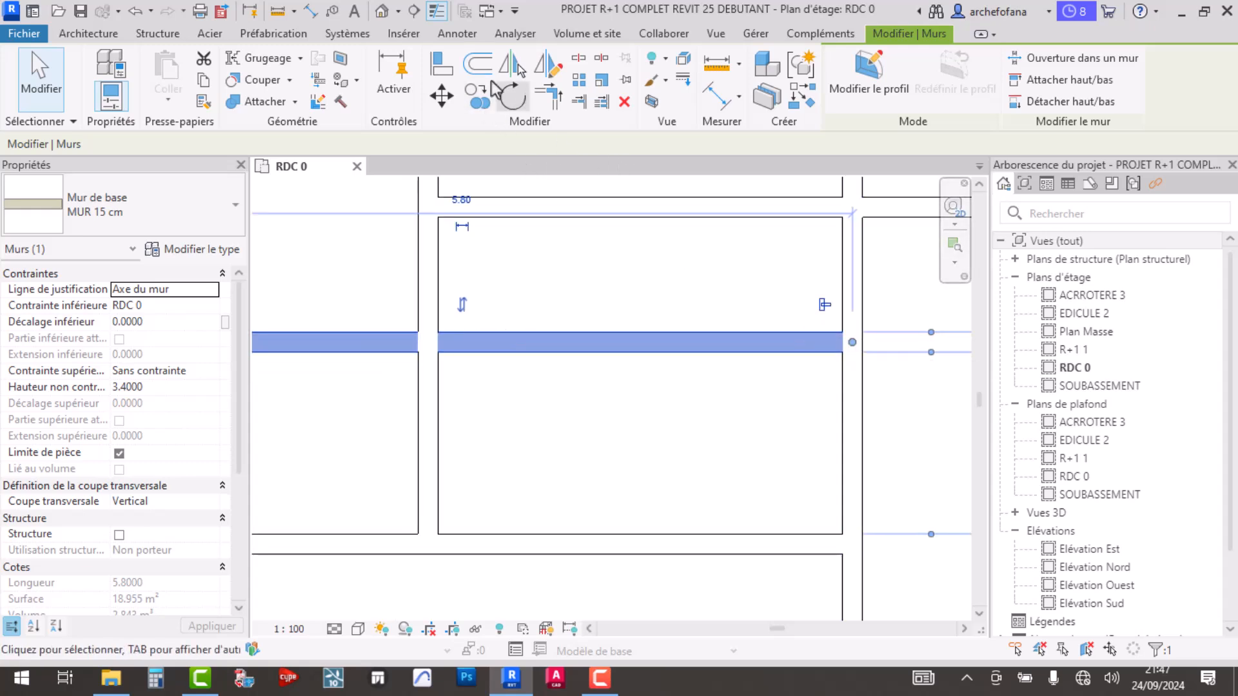
key("Escape")
left_click(442, 97)
left_click(537, 345)
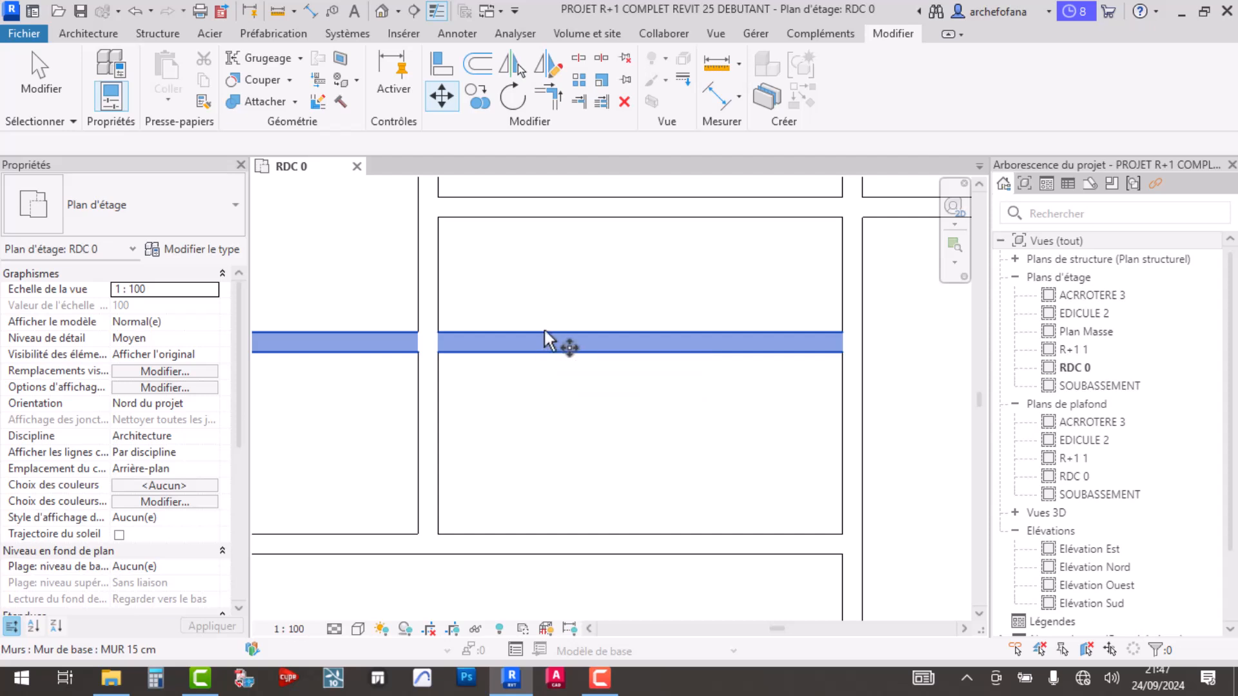
key("Escape")
- Move the offset wall north by its own 15 cm thickness, away from the large room
left_click(565, 346)
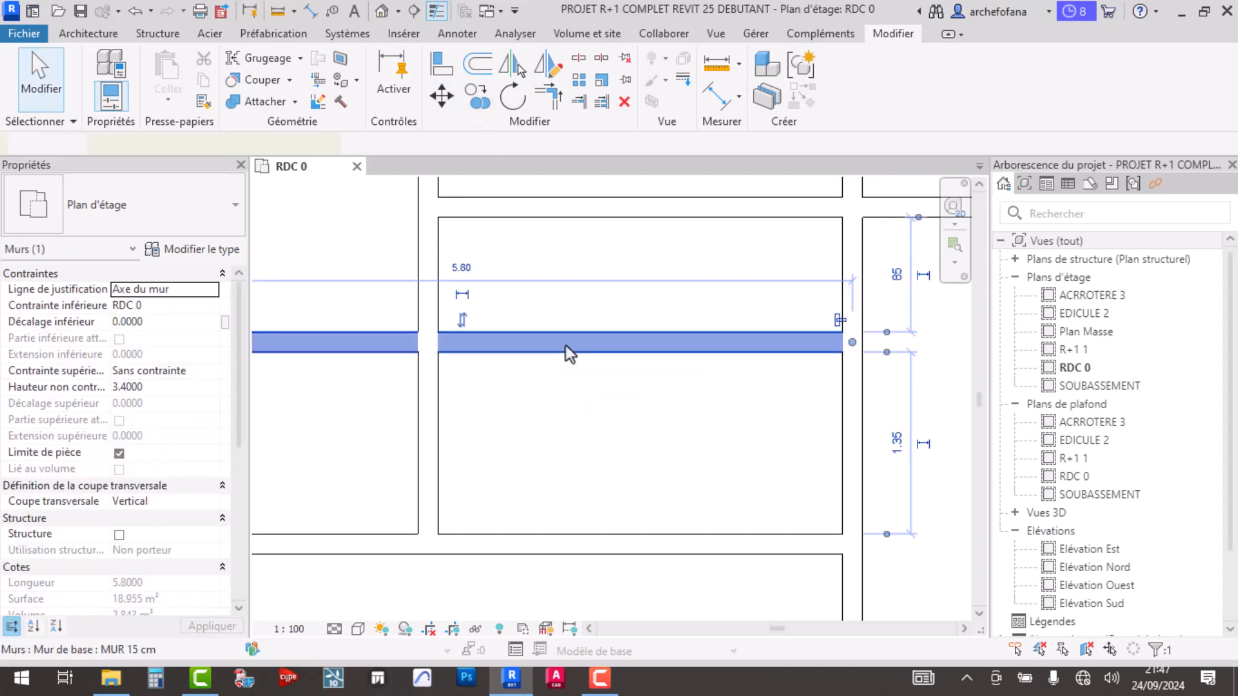
key("m")
key("v")
left_click(438, 352)
left_click(438, 331)
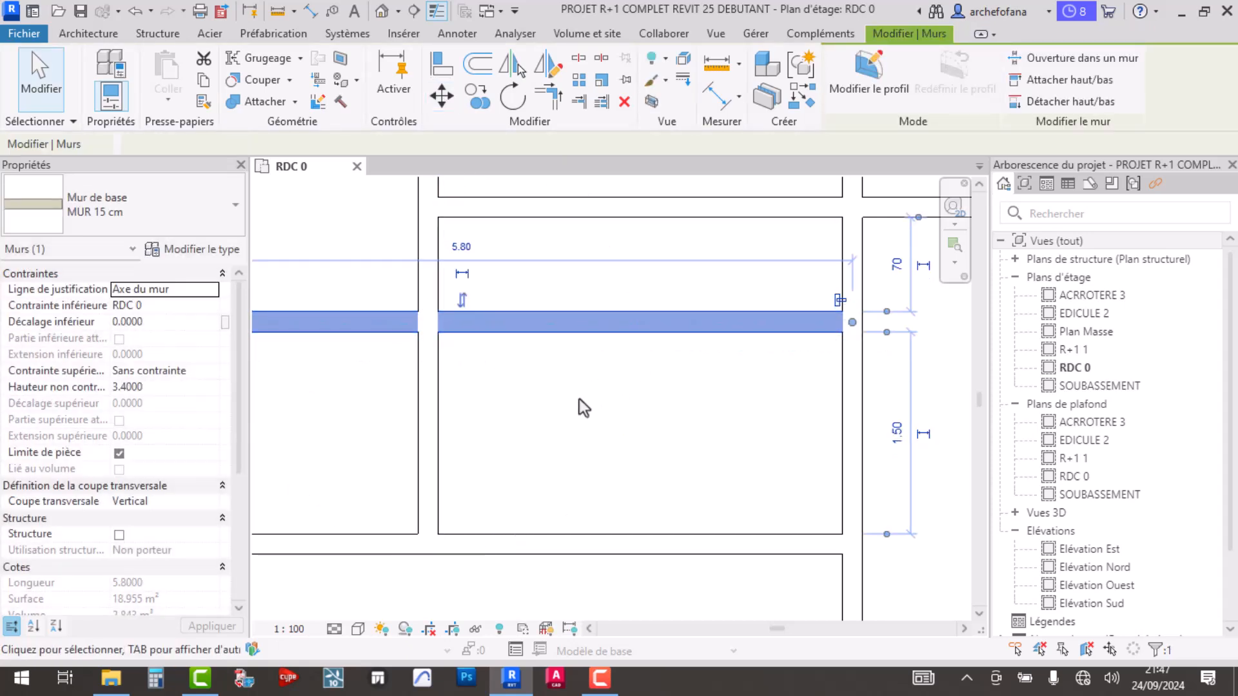
left_click(728, 425)
- Delete the old partition just north of the moved wall, merging the narrow strip with the room above
scroll(728, 426, "down", 5)
middle_click_drag(720, 444, 683, 545)
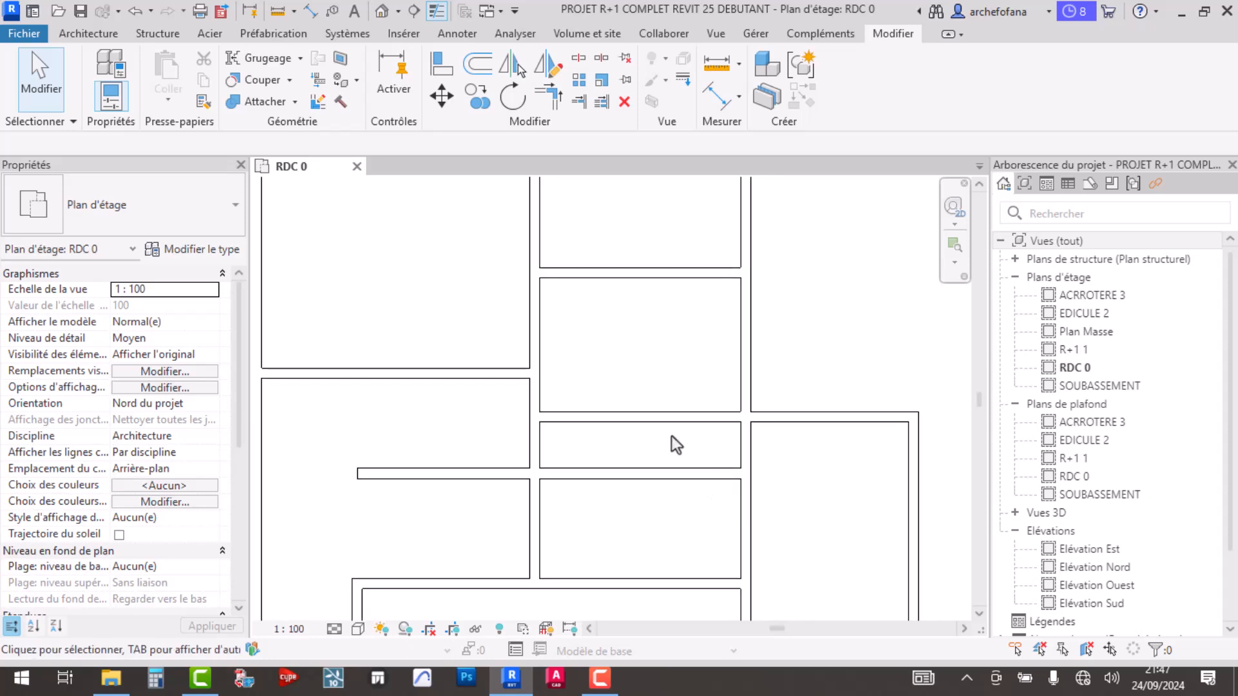
scroll(667, 417, "down", 3)
left_click(666, 415)
key("Delete")
left_click(532, 456)
key("Escape")
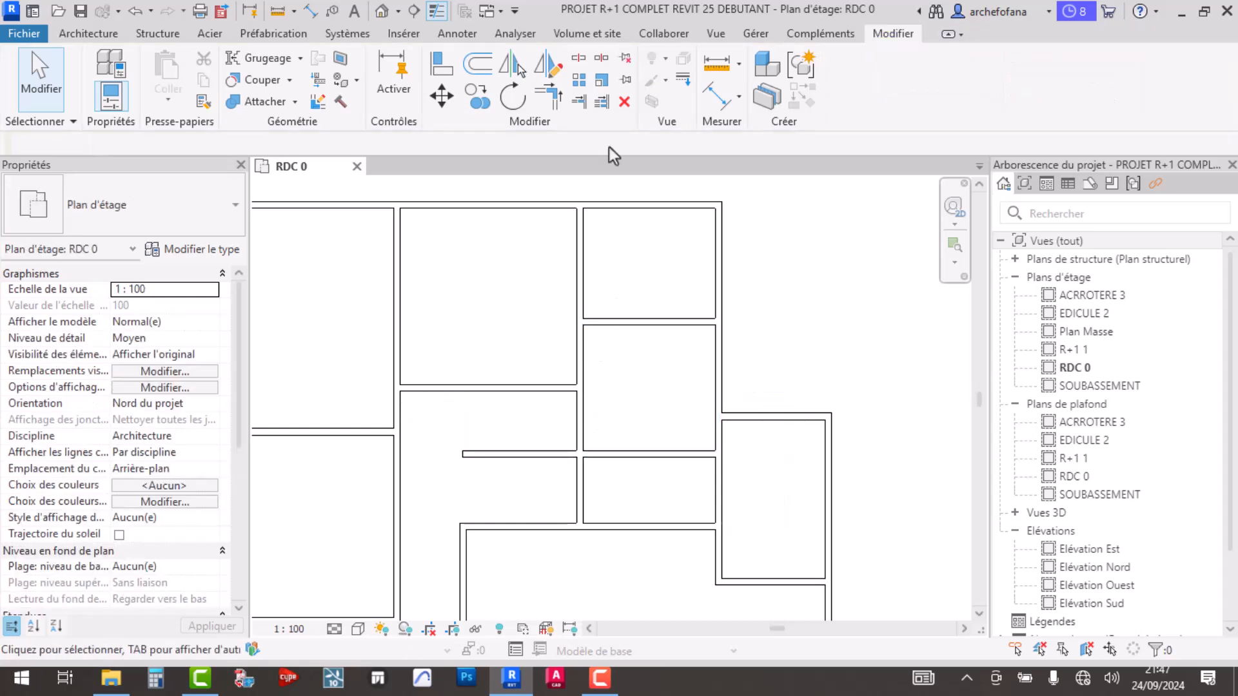
- Trim off the moved wall's west overhang at the vertical partition with Trim/Extend Single Element
left_click(578, 101)
scroll(606, 419, "up", 3)
left_click(562, 463)
left_click(295, 485)
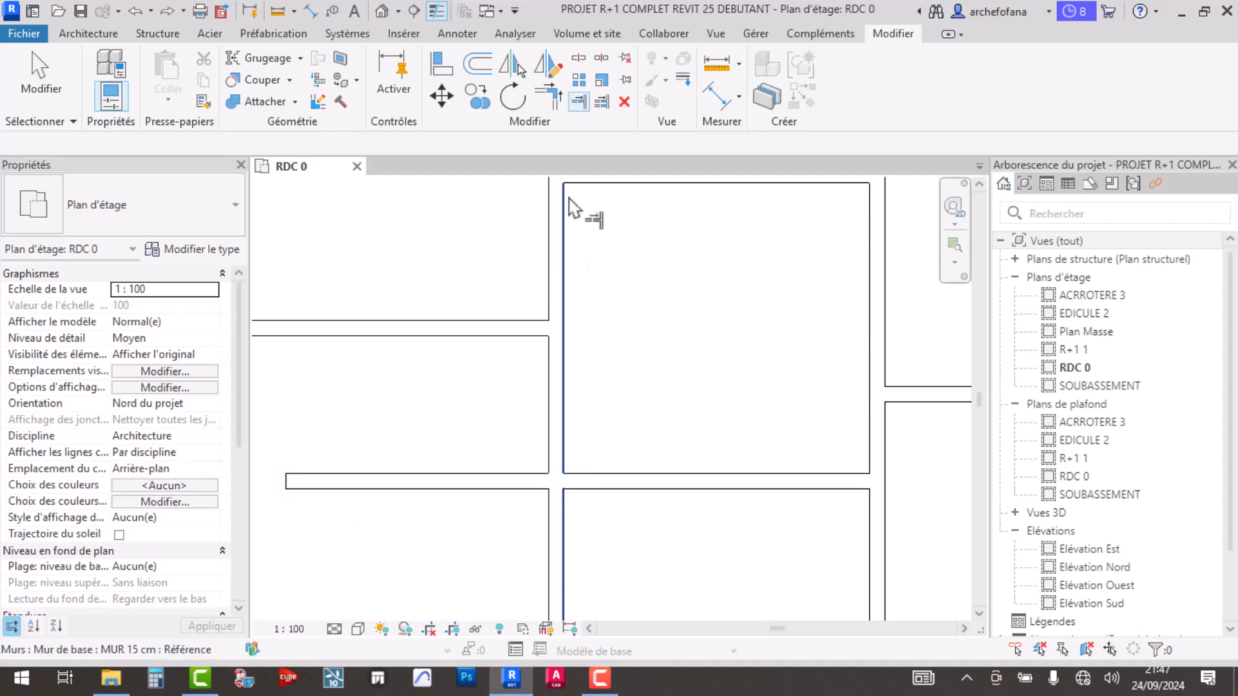
left_click(563, 467)
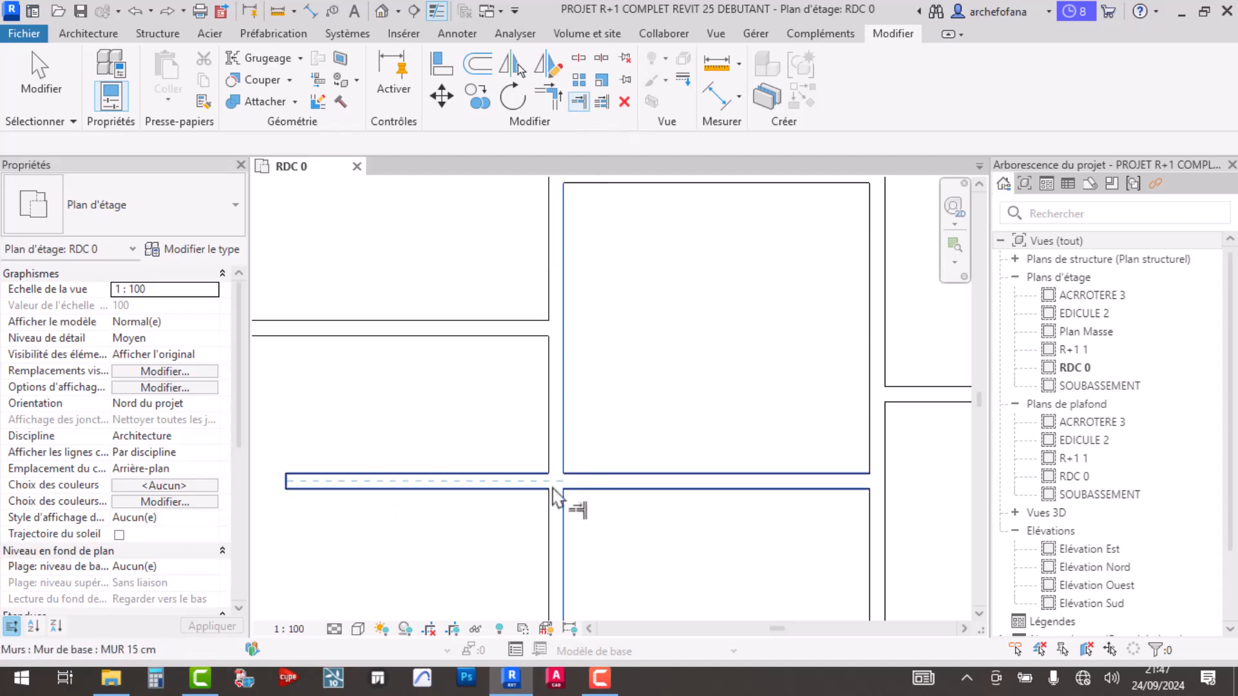
left_click(584, 491)
key("Escape")
scroll(566, 451, "down", 4)
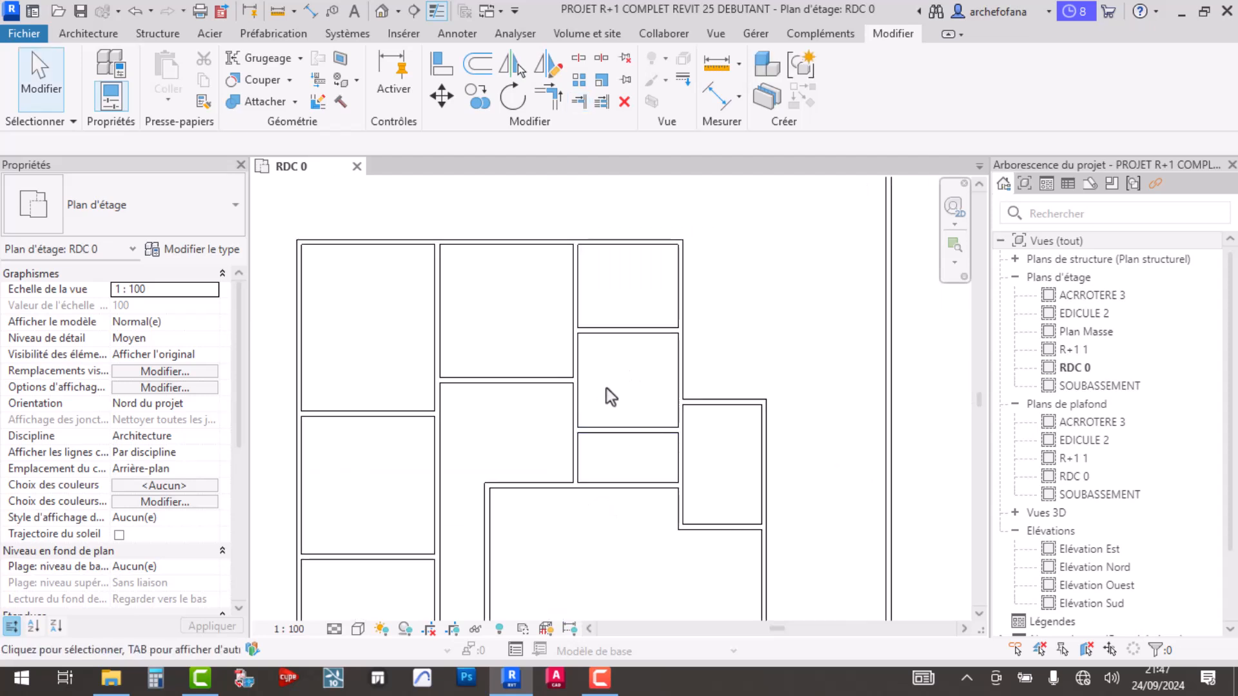
- Trim the vertical partition and the moved wall into a corner, removing the partition segment that reaches the large room's north wall
middle_click_drag(629, 415, 623, 376)
scroll(607, 406, "down", 2)
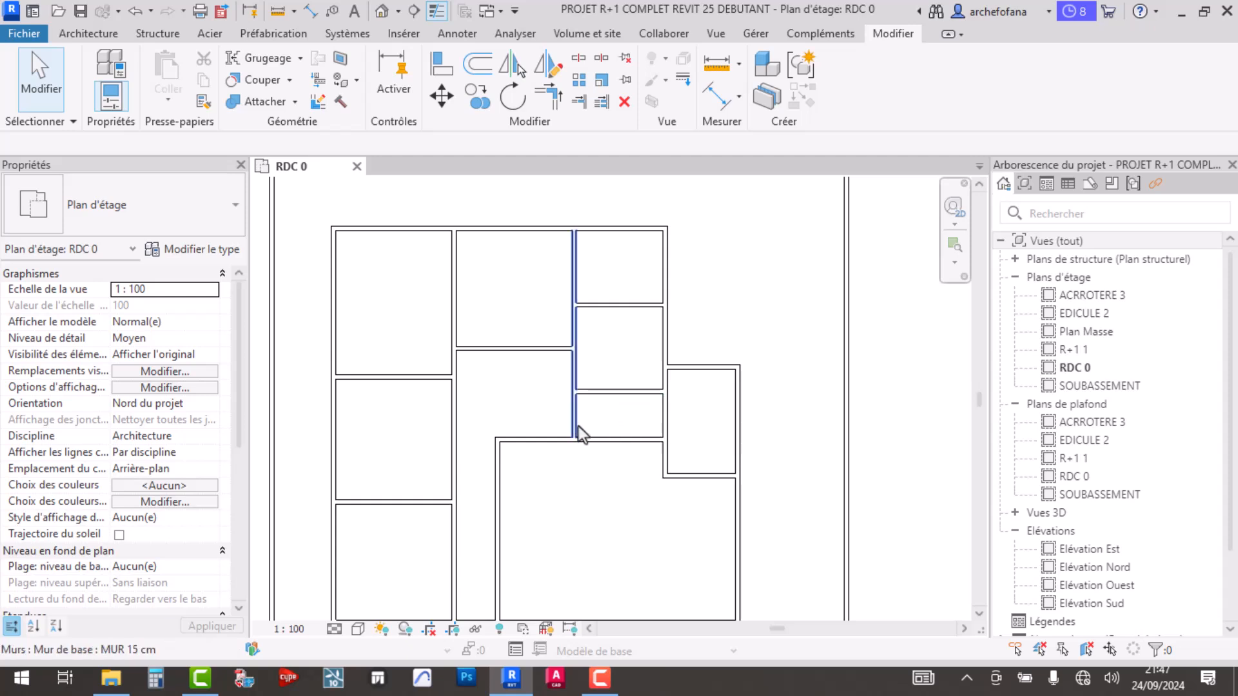
scroll(576, 425, "up", 3)
left_click(557, 101)
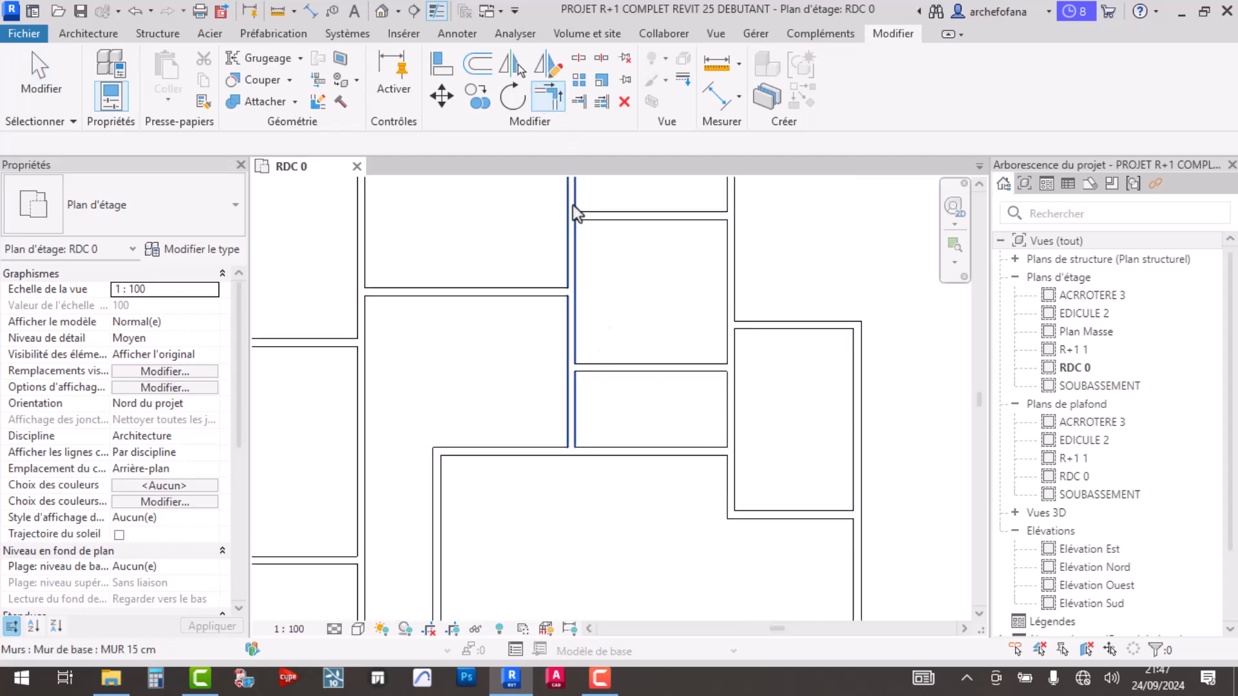
scroll(613, 398, "down", 2)
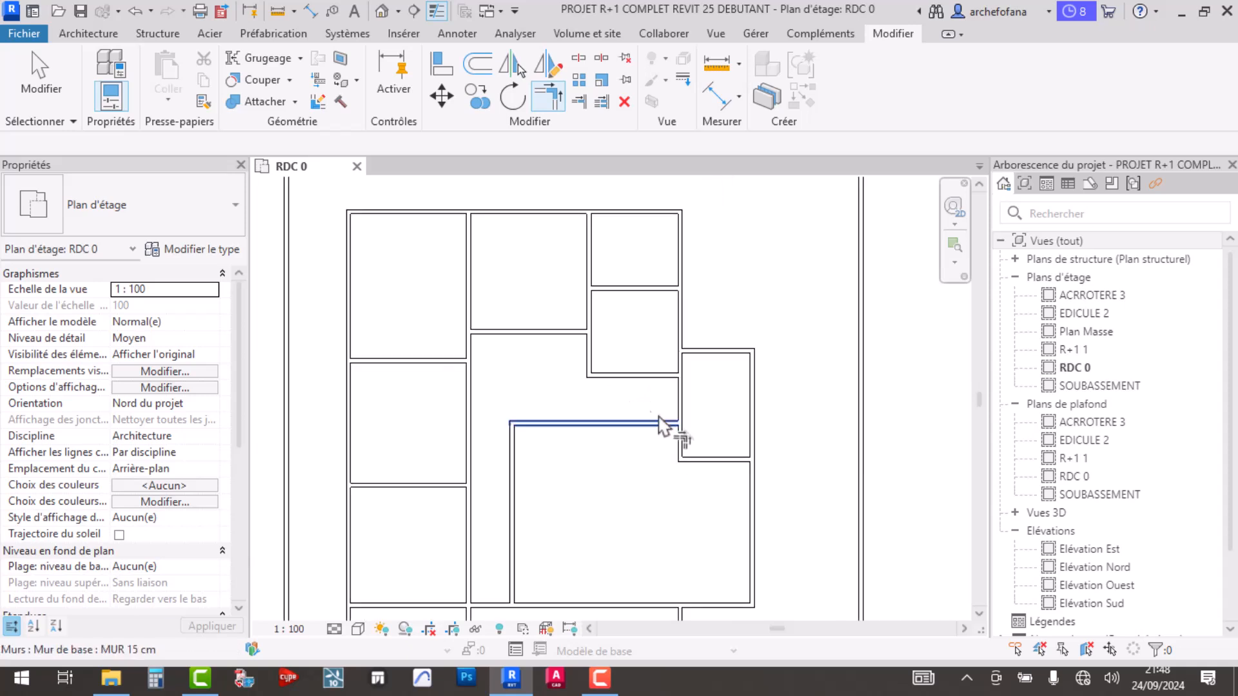
- Examine the wall layout around the large room and the rooms along its south side
middle_click_drag(744, 448, 716, 403)
scroll(691, 334, "up", 1)
scroll(691, 334, "down", 1)
left_click(651, 318)
scroll(659, 351, "down", 2)
scroll(657, 387, "up", 4)
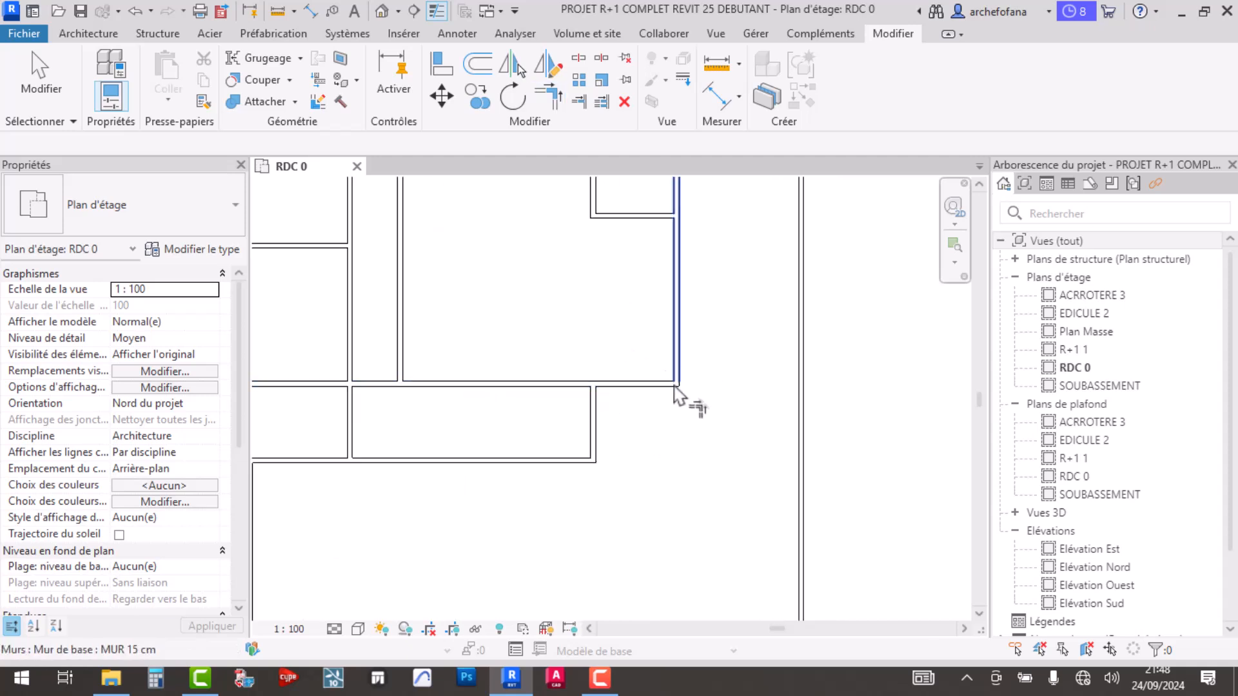
scroll(677, 396, "down", 1)
scroll(683, 406, "up", 1)
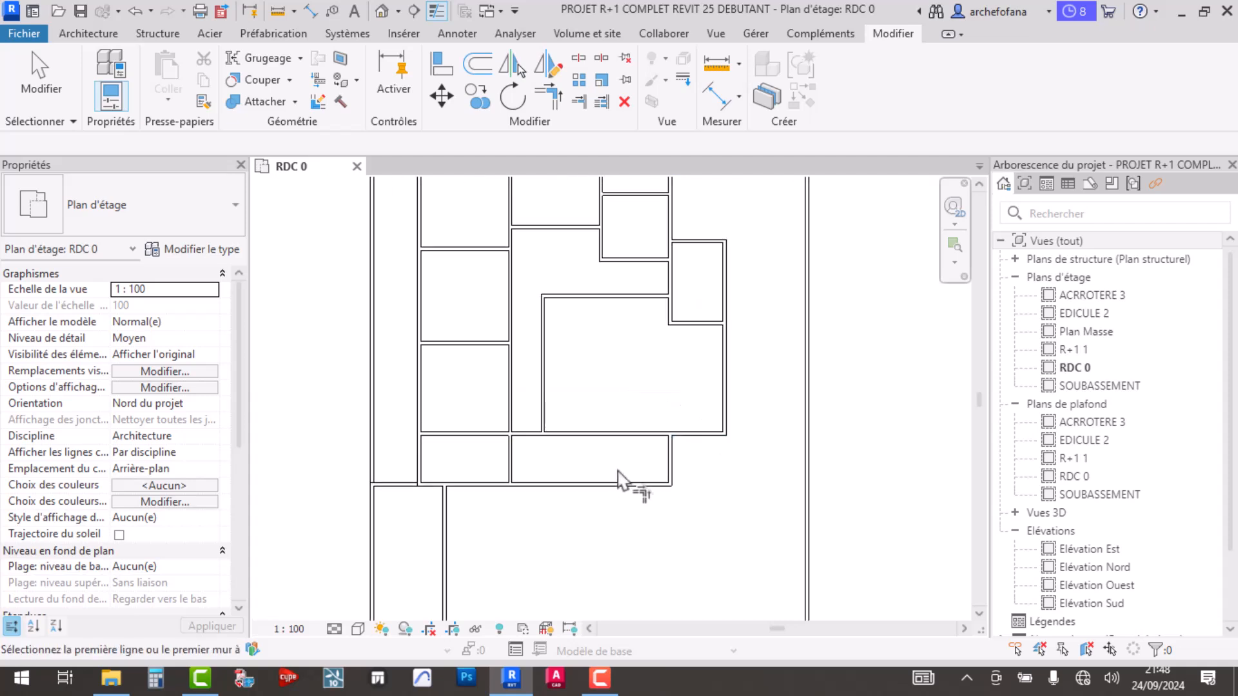
scroll(622, 475, "up", 1)
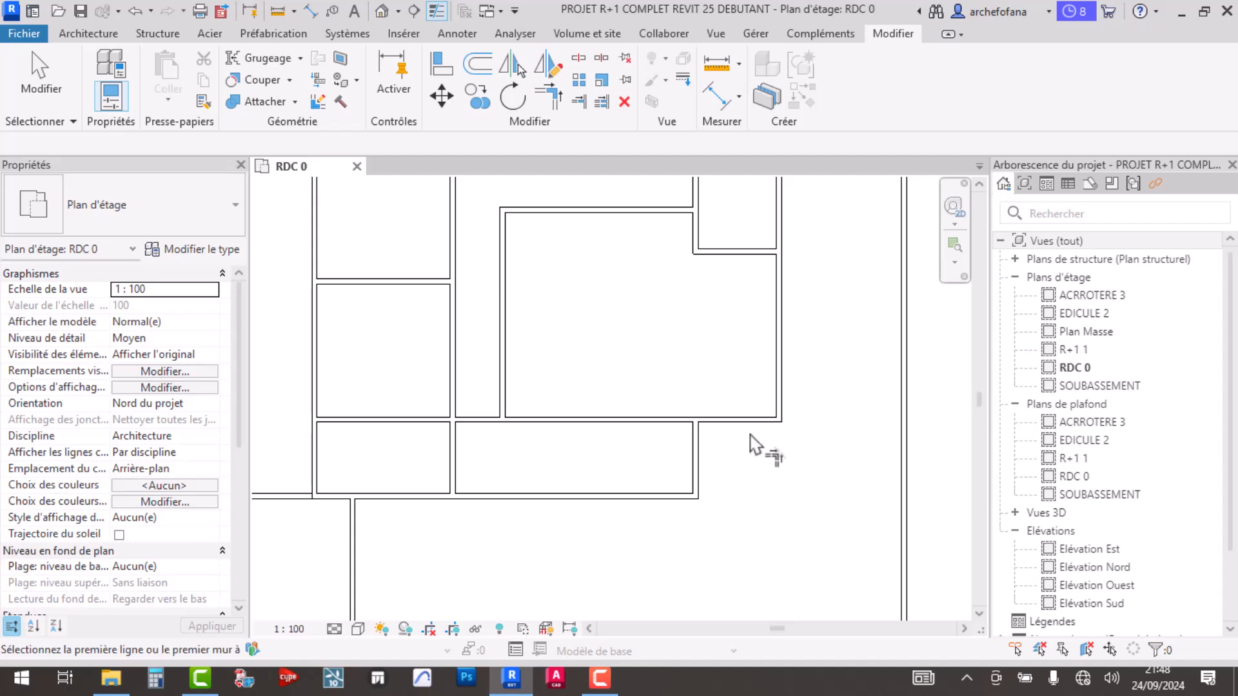
scroll(750, 435, "down", 3)
middle_click_drag(621, 511, 643, 456)
scroll(577, 413, "up", 2)
scroll(577, 415, "up", 1)
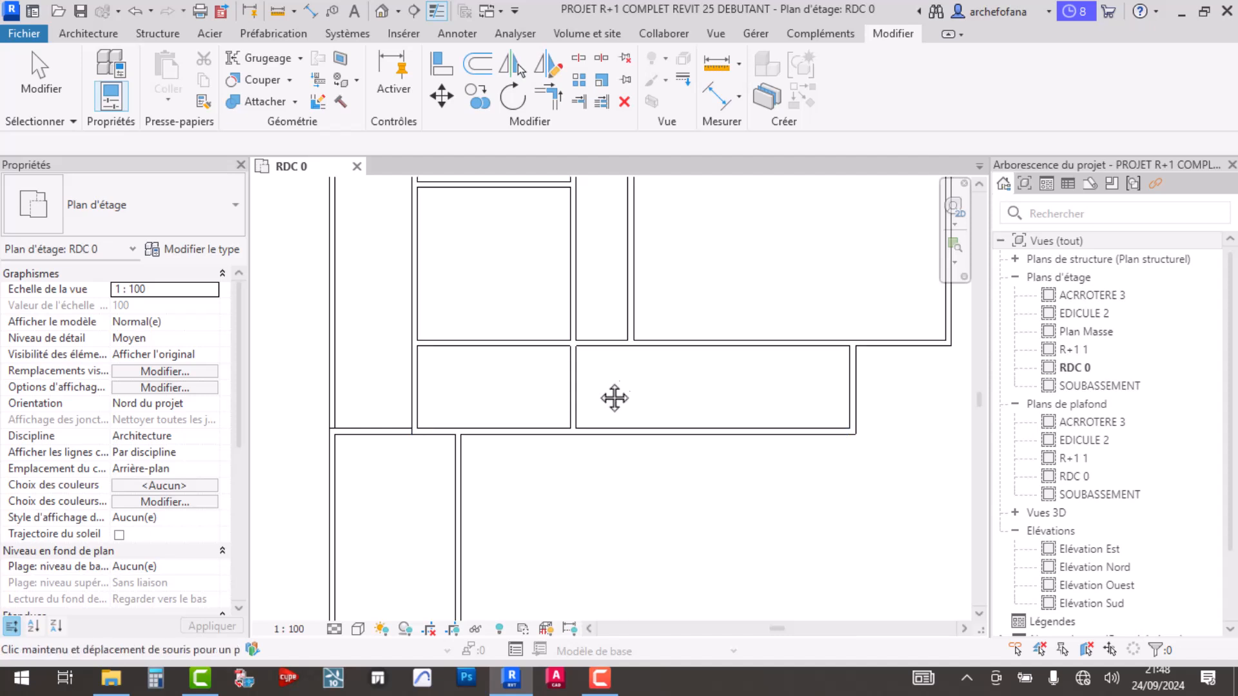
middle_click_drag(613, 389, 588, 455)
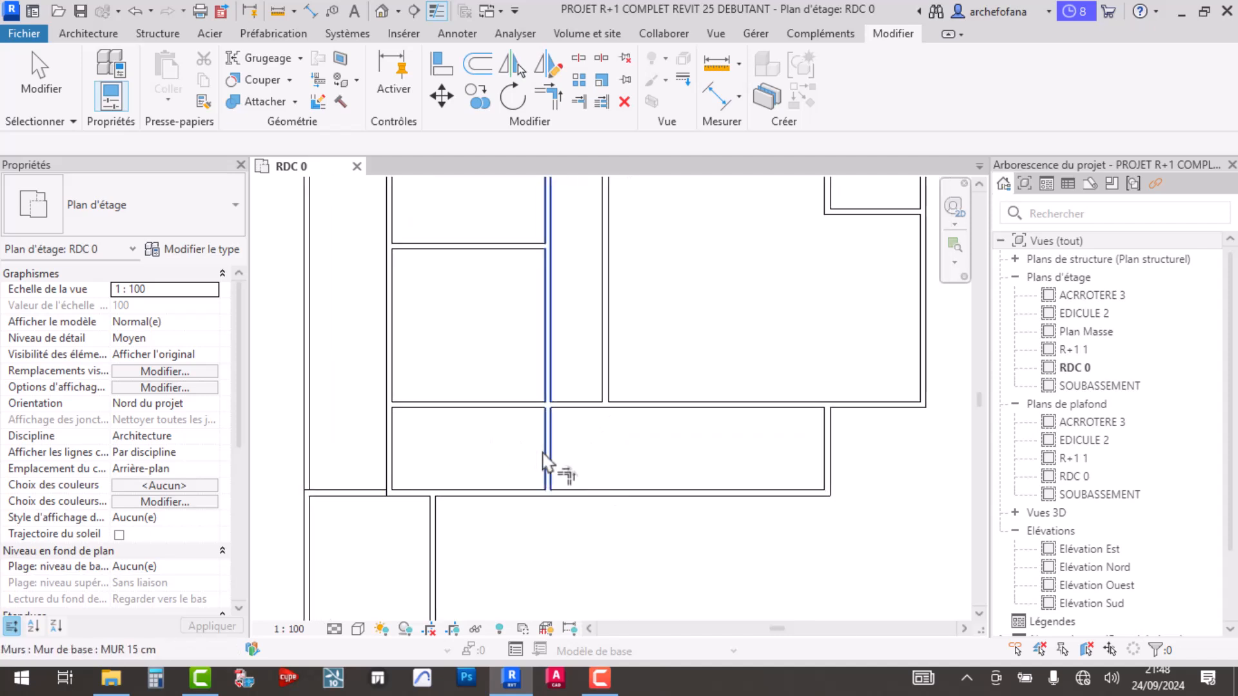
key("Escape")
- Draw a horizontal MUR 15 cm wall about 2.2 m long, just north of the northwest room's north wall
scroll(620, 426, "down", 6)
middle_click_drag(647, 341, 629, 427)
scroll(672, 337, "up", 4)
middle_click_drag(679, 348, 682, 419)
scroll(525, 382, "up", 2)
left_click(506, 366)
key("Escape")
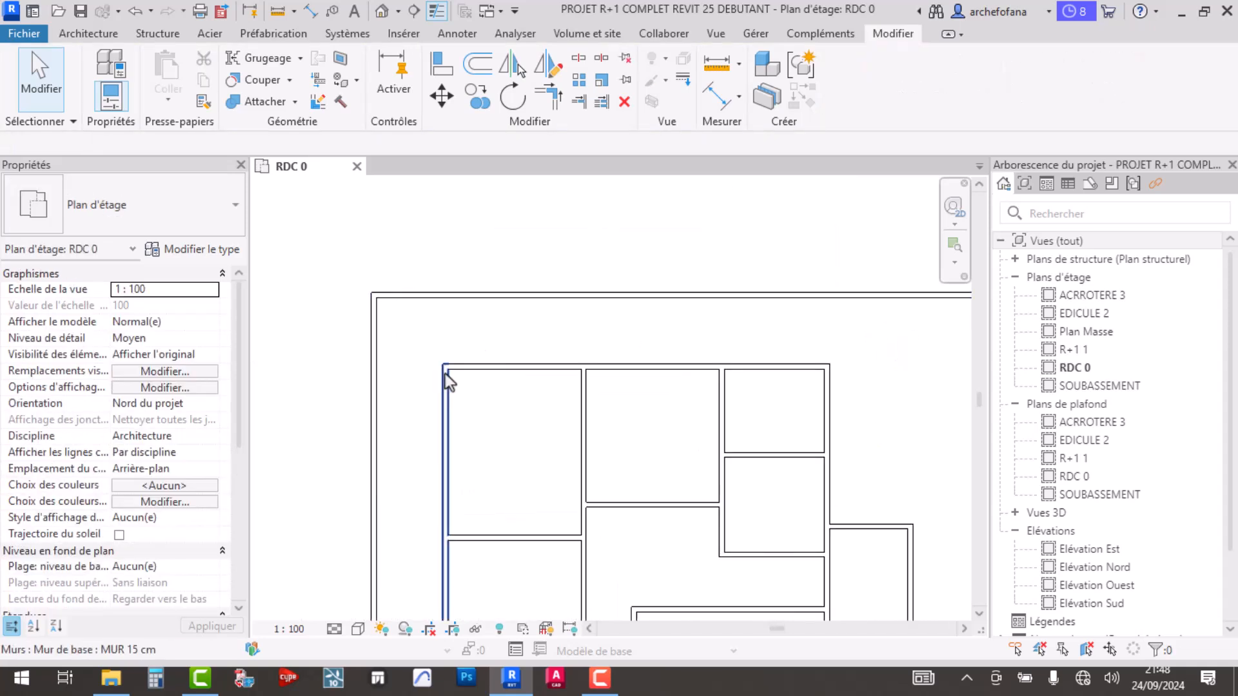
key("w")
key("a")
scroll(466, 345, "up", 3)
left_click(444, 337)
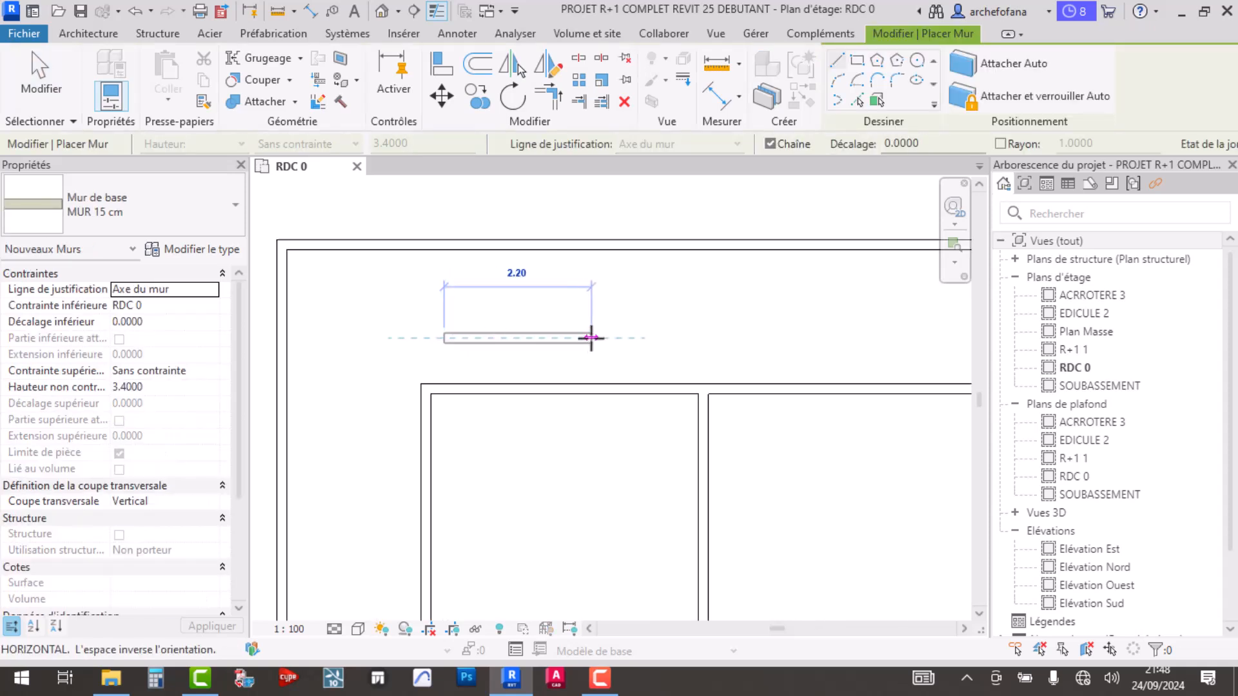
left_click(591, 338)
key("Escape")
key("Escape")
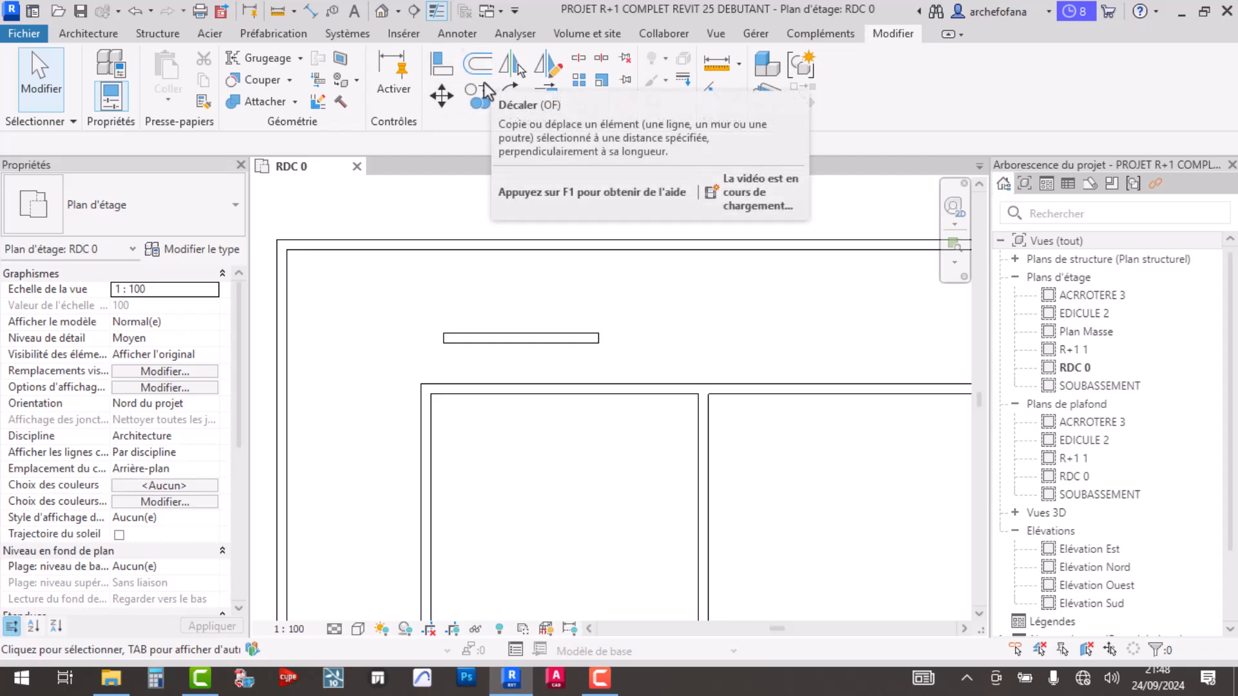
- Trim/extend the new wall into corners with the northwest room's west wall and its east partition
left_click(548, 96)
left_click(429, 444)
left_click(524, 340)
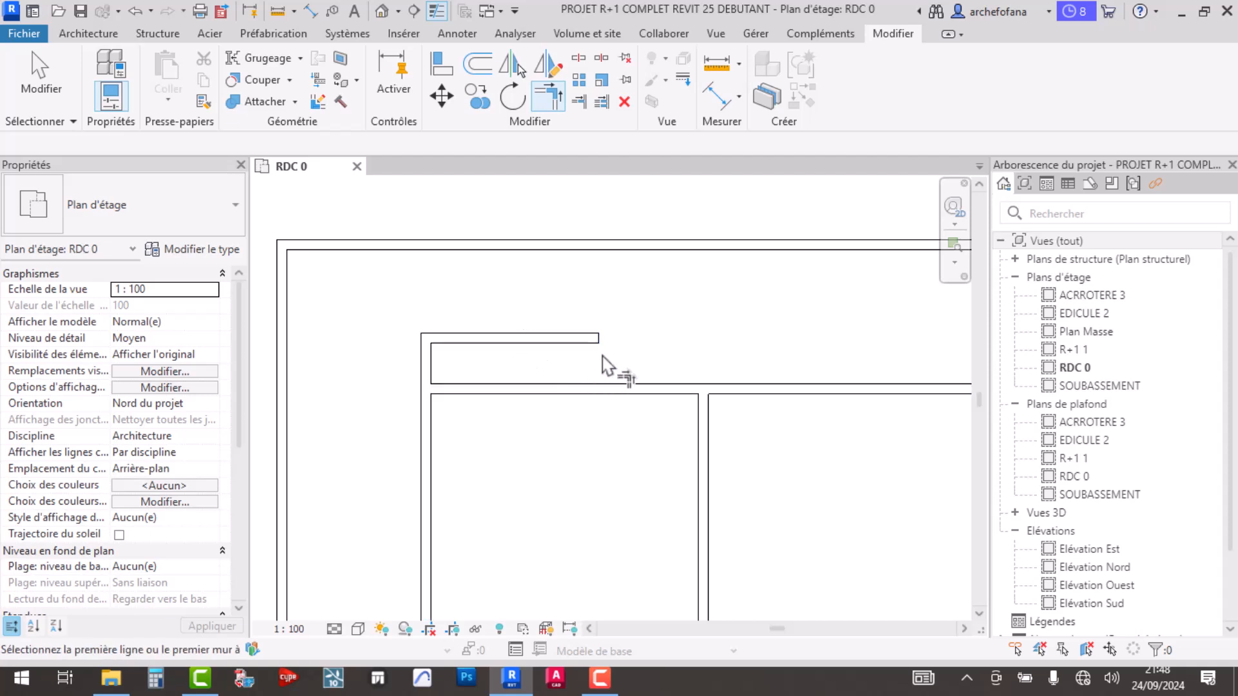
left_click(574, 339)
left_click(703, 442)
key("Escape")
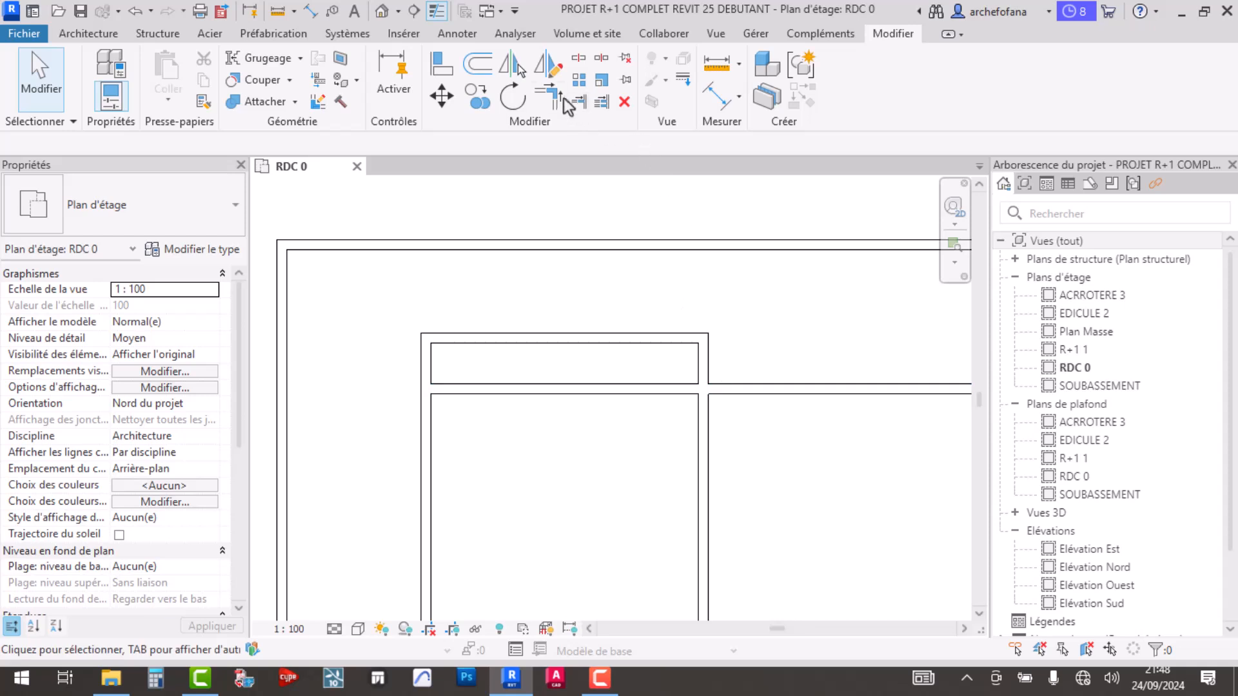
- Trim the old north wall back to the northwest room's east partition, removing its segment across that room
left_click(579, 101)
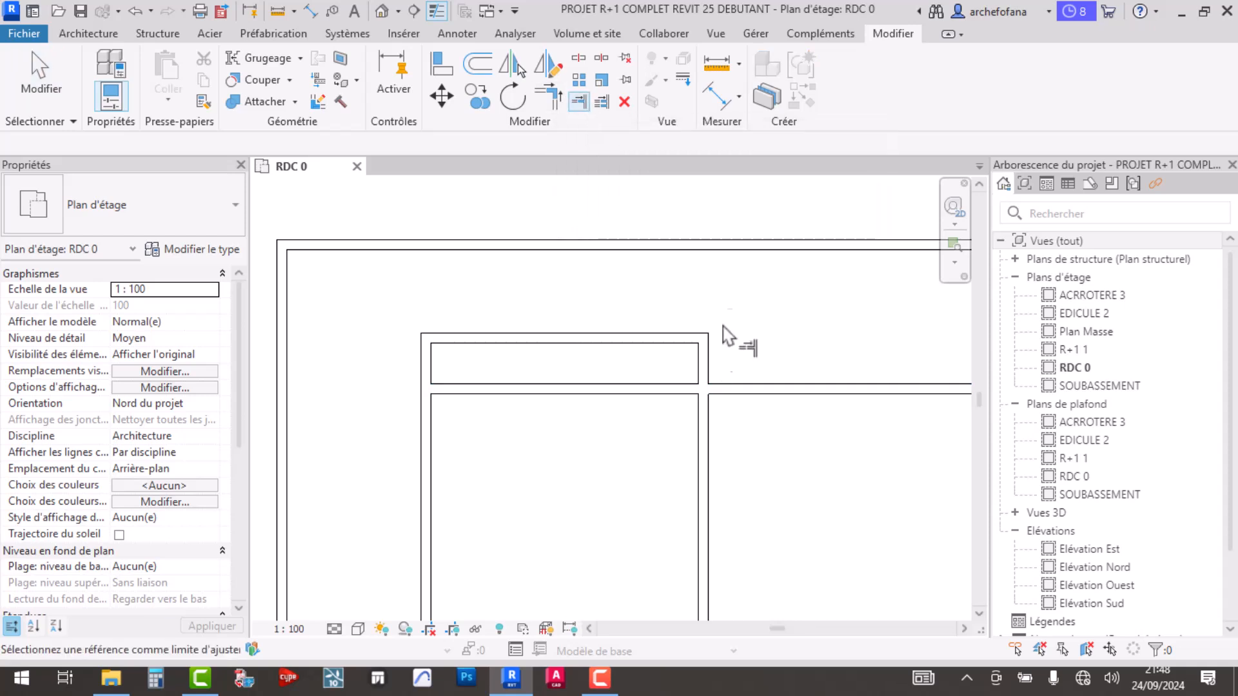
scroll(714, 419, "up", 5)
left_click(703, 366)
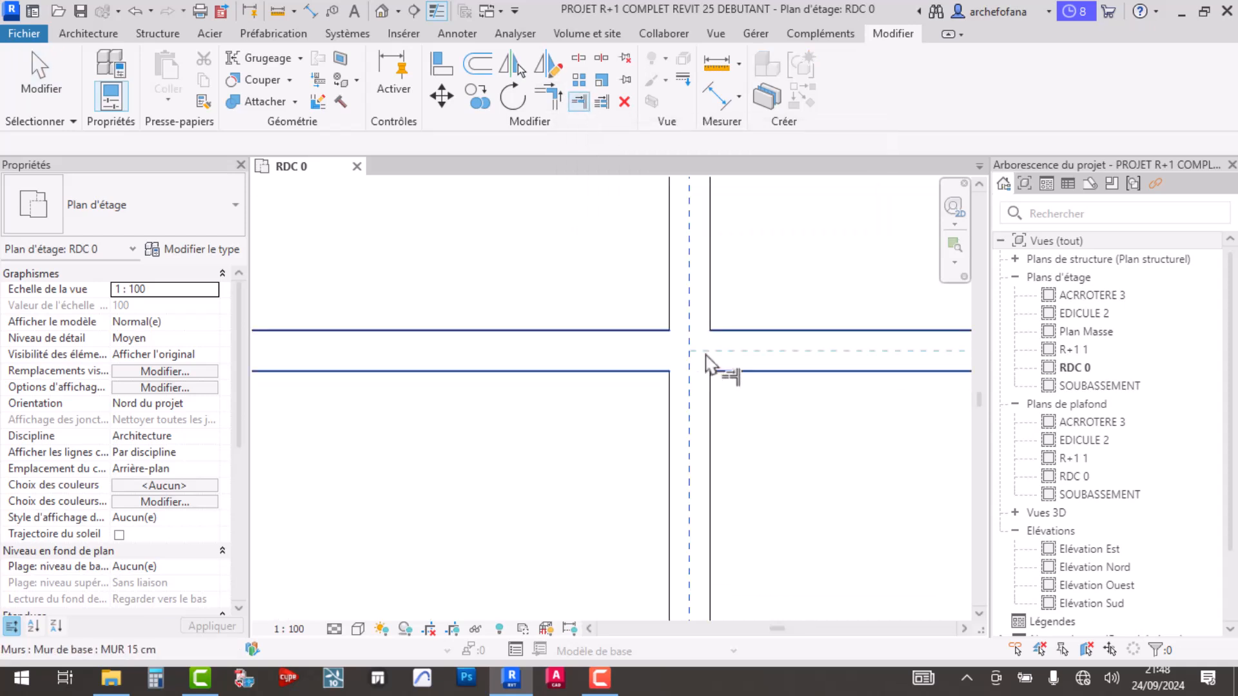
scroll(552, 392, "down", 5)
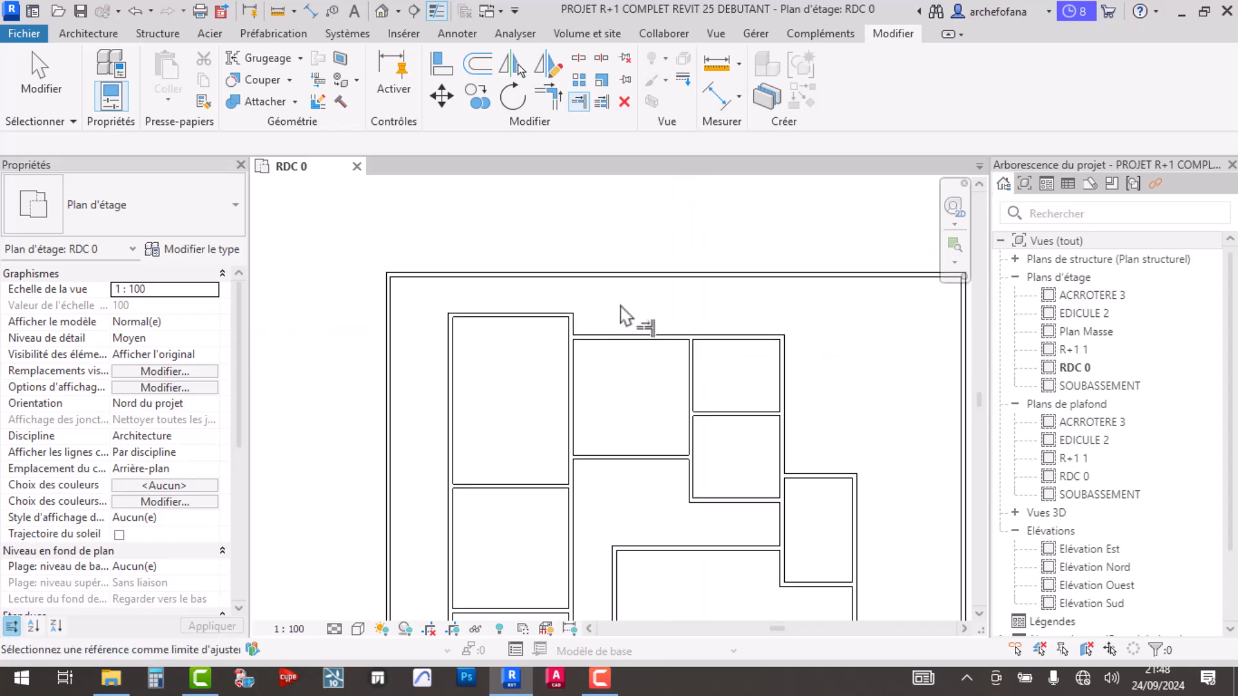
scroll(728, 330, "up", 5)
middle_click_drag(755, 378, 660, 384)
key("Escape")
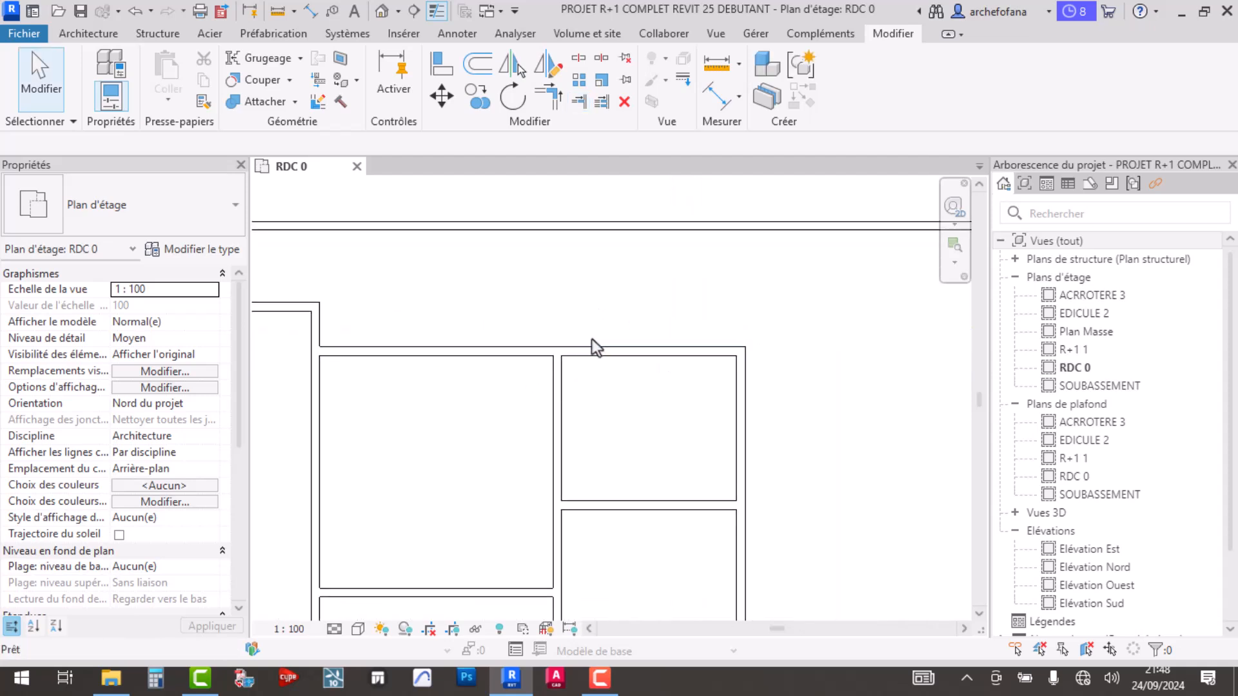
left_click(609, 353)
left_click(593, 309)
left_click(582, 65)
scroll(580, 345, "up", 5)
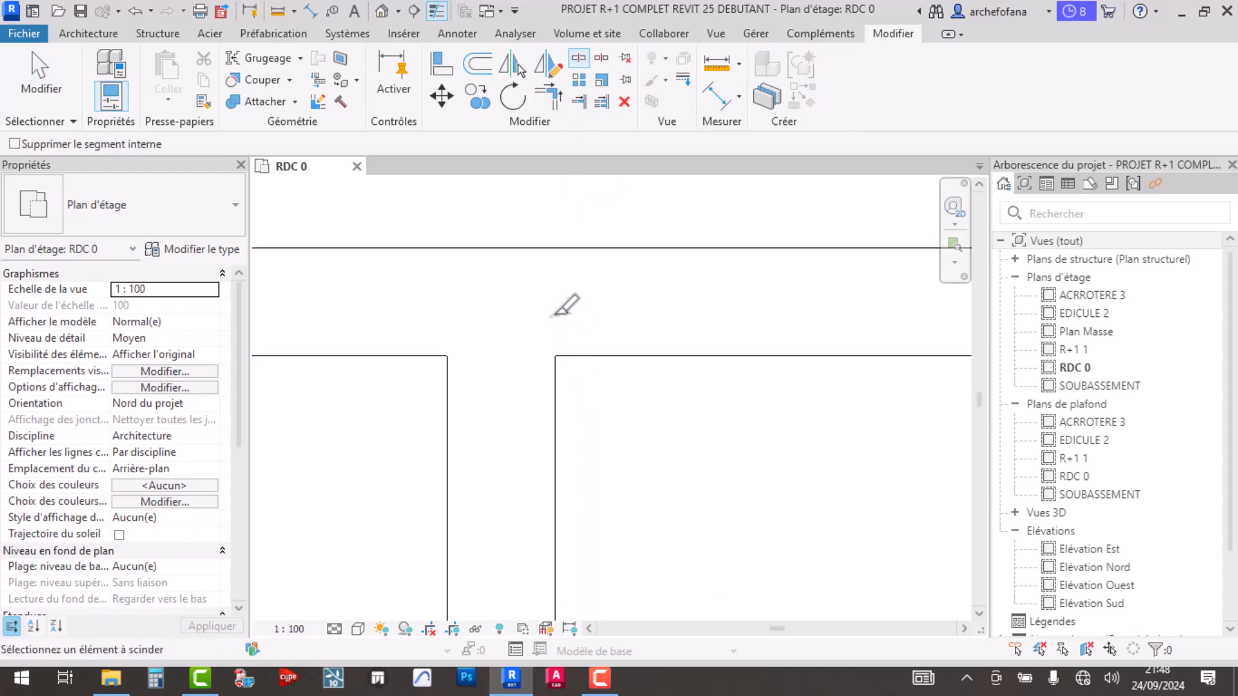
scroll(553, 297, "up", 3)
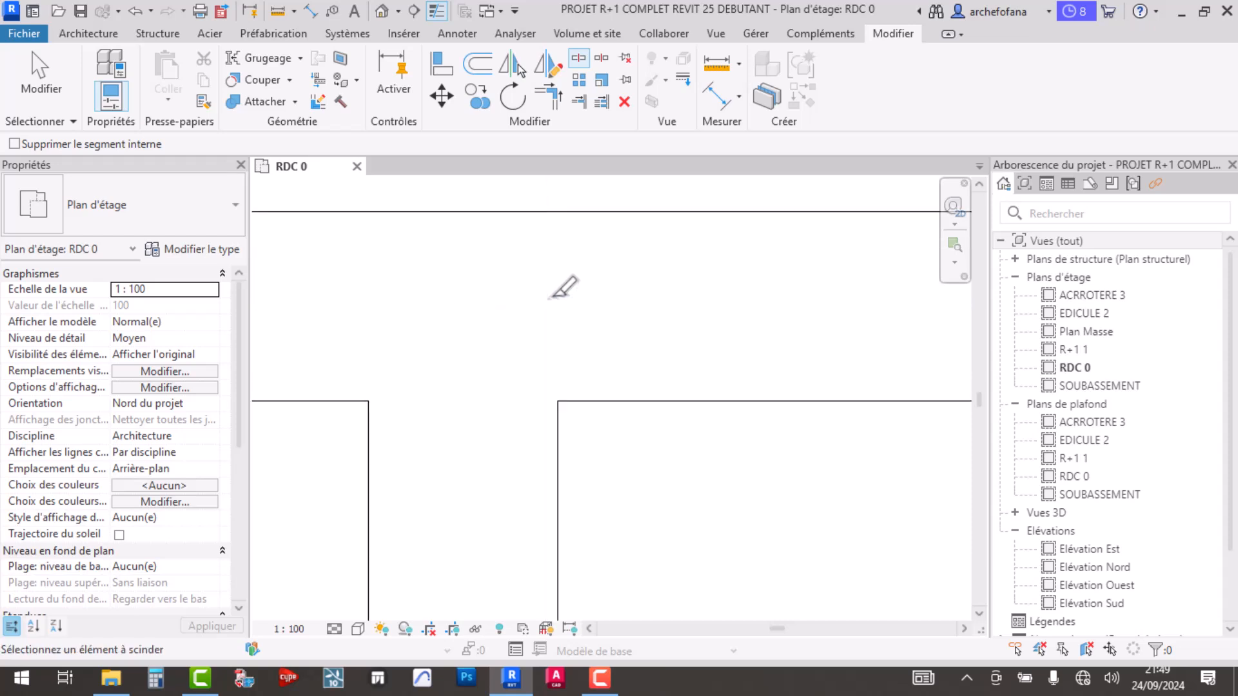
scroll(559, 303, "down", 6)
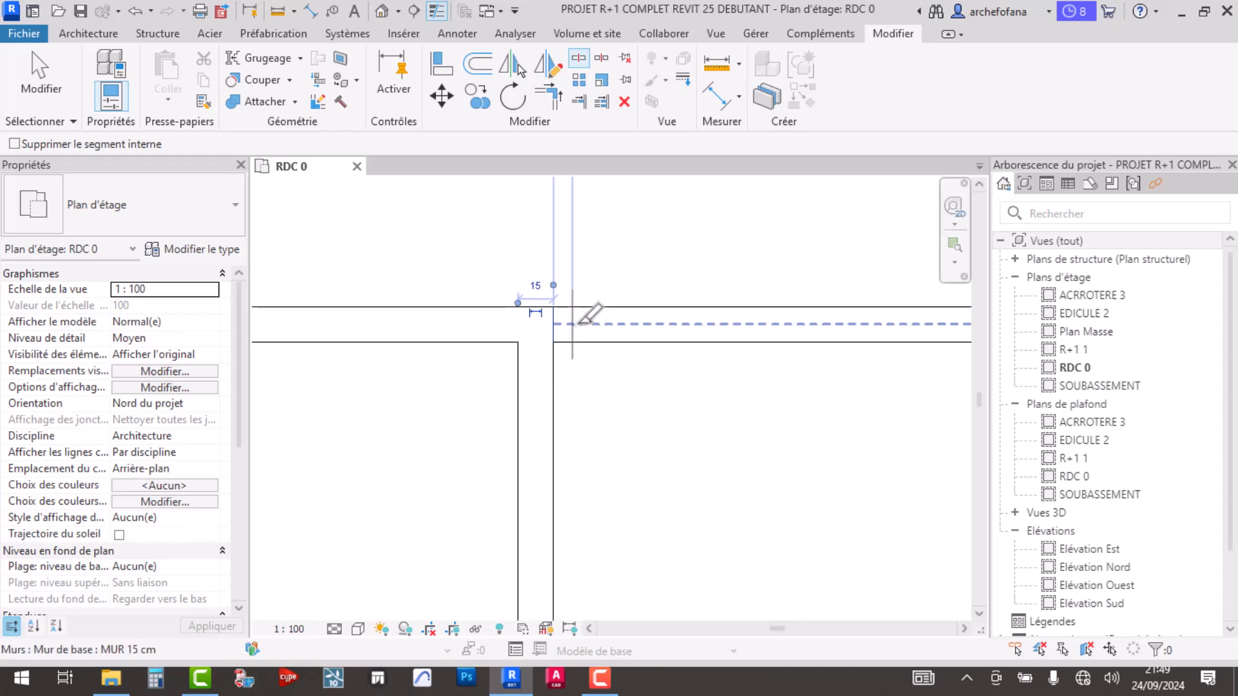
key("Escape")
- Try moving the north wall of the third room along the stepped facade for a clear depth of 2.35 m, and undo it
scroll(631, 302, "up", 4)
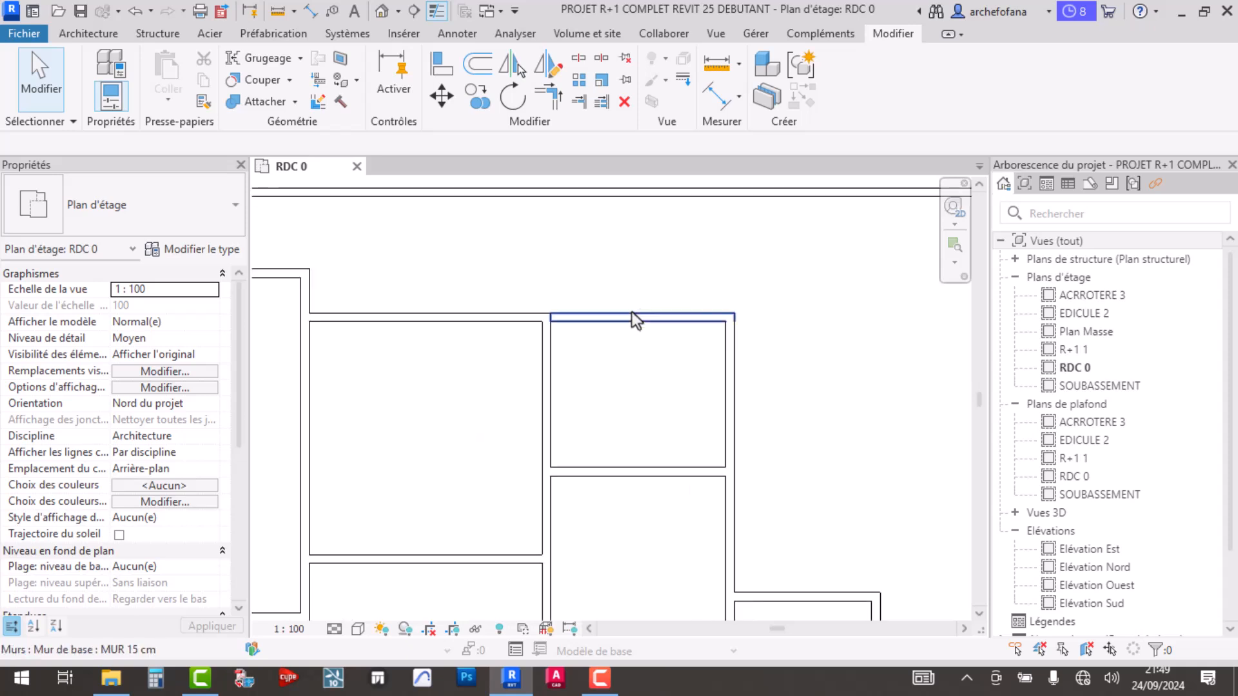
left_click(648, 321)
scroll(714, 352, "down", 1)
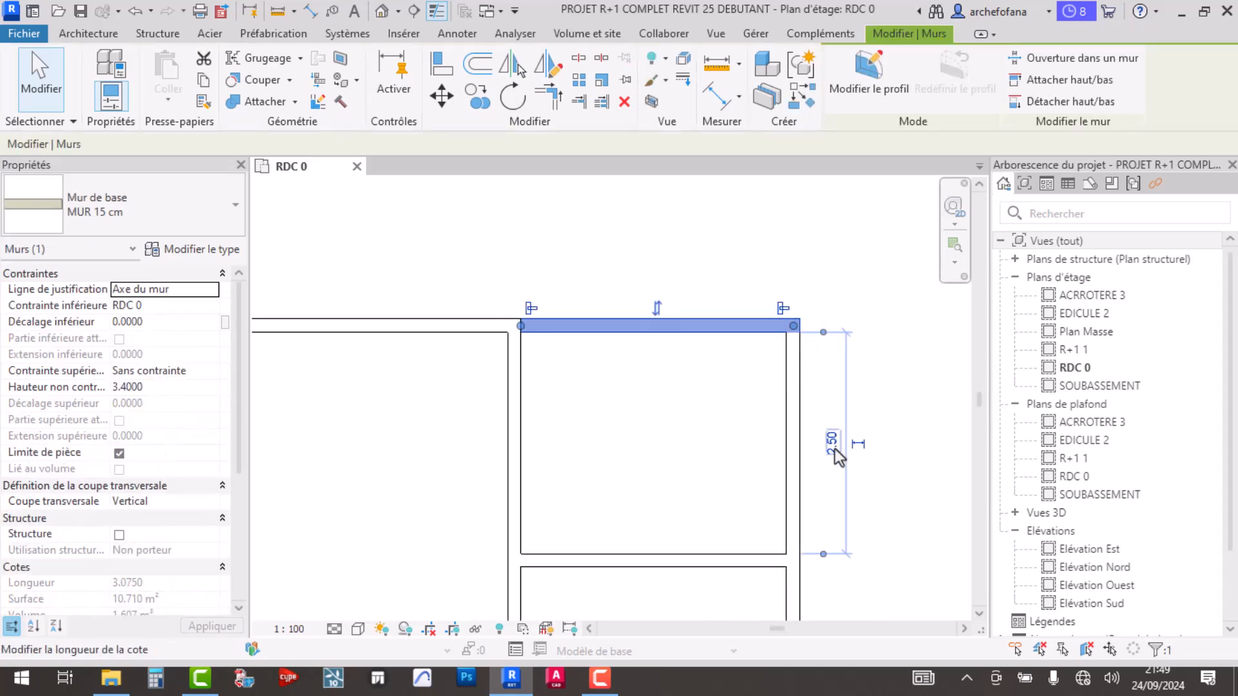
left_click(833, 444)
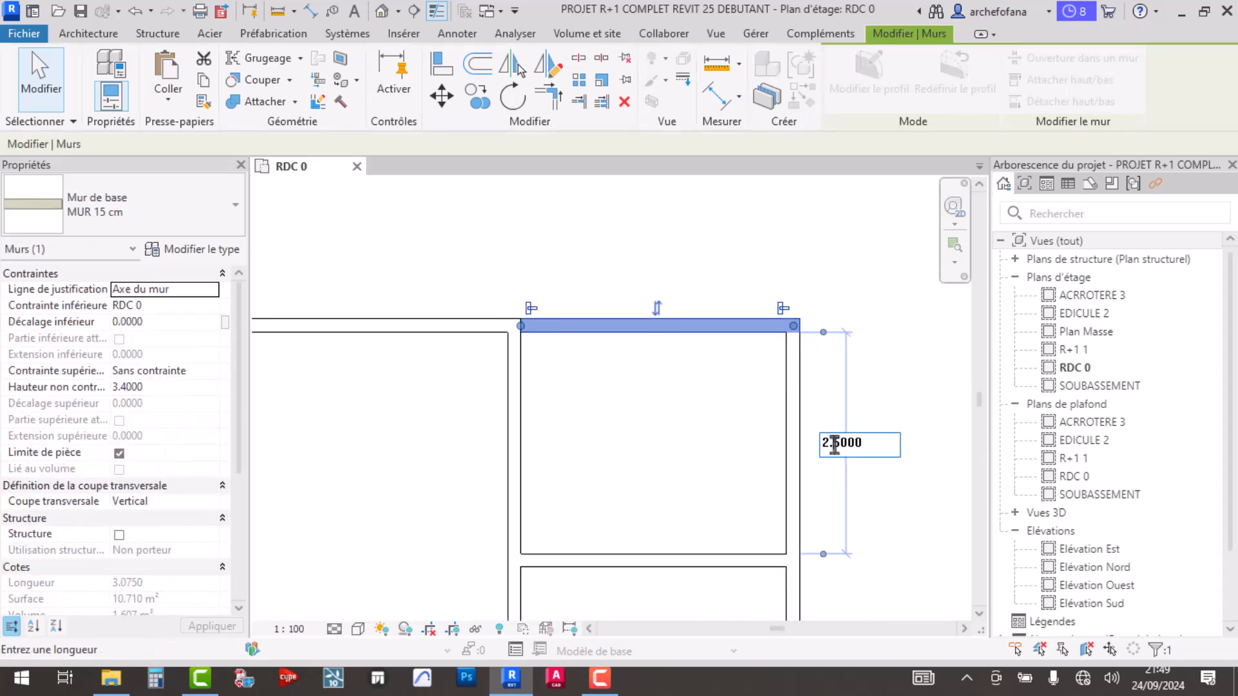
key("Return")
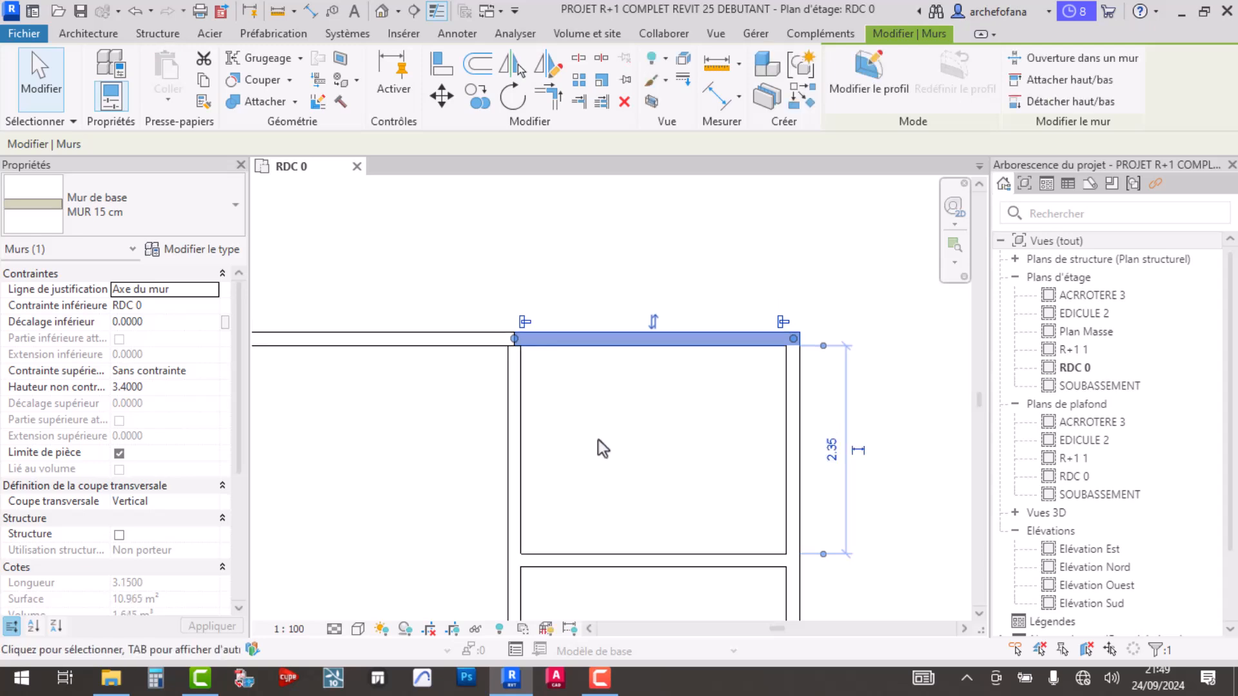
key("ctrl+z")
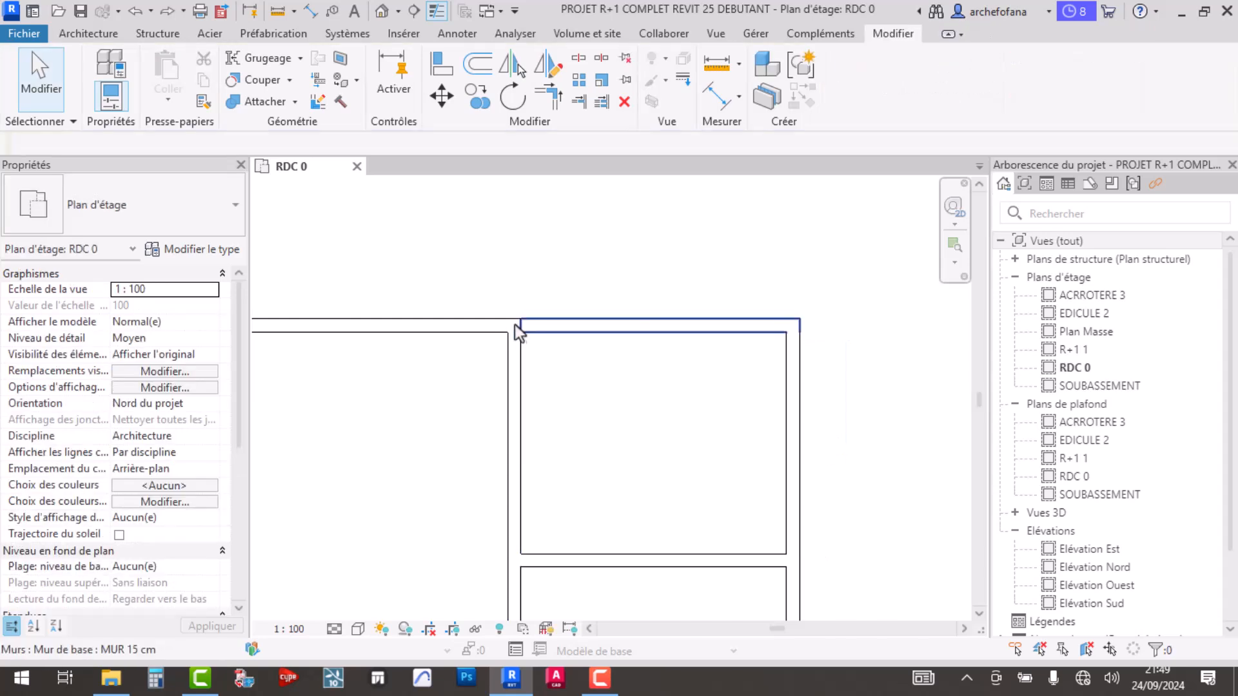
- Pull the west end of the third room's north wall about 0.38 m east, away from the shared partition
left_click(531, 327)
left_click_drag(528, 327, 565, 336)
left_click(755, 351)
left_click(740, 330)
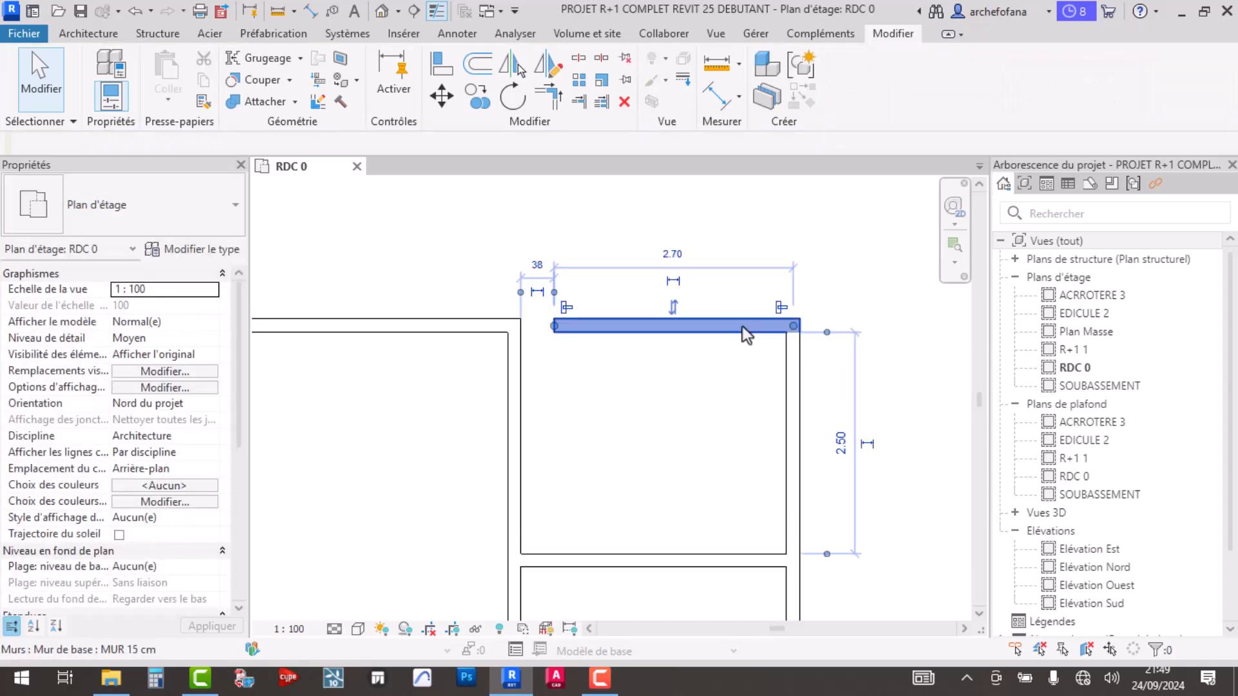
- Move the detached north wall so the third room's clear depth is 2.00 m
left_click(841, 441)
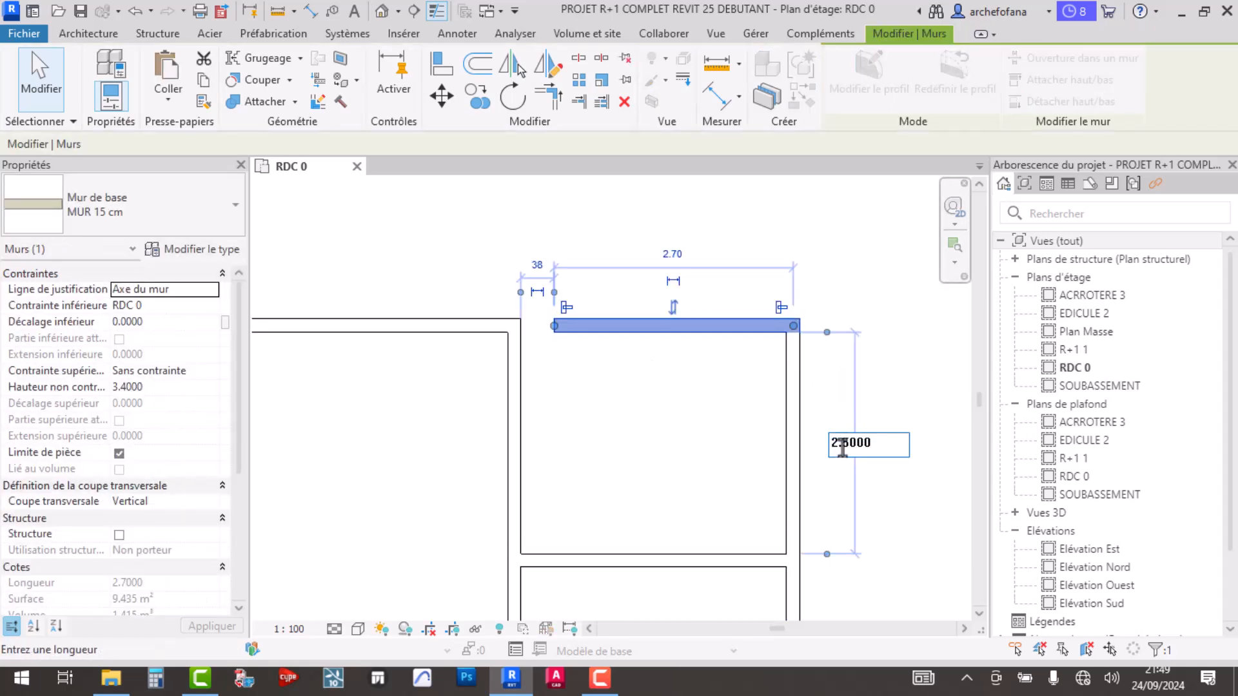
type("3")
key("Return")
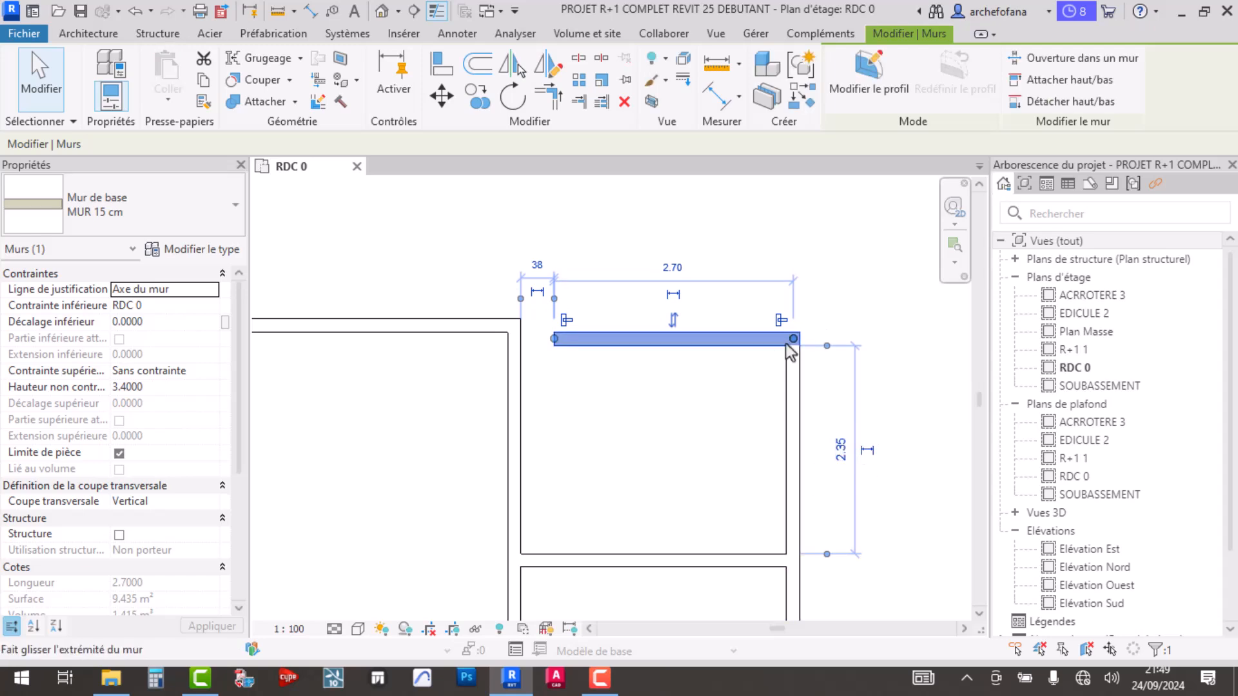
left_click(841, 450)
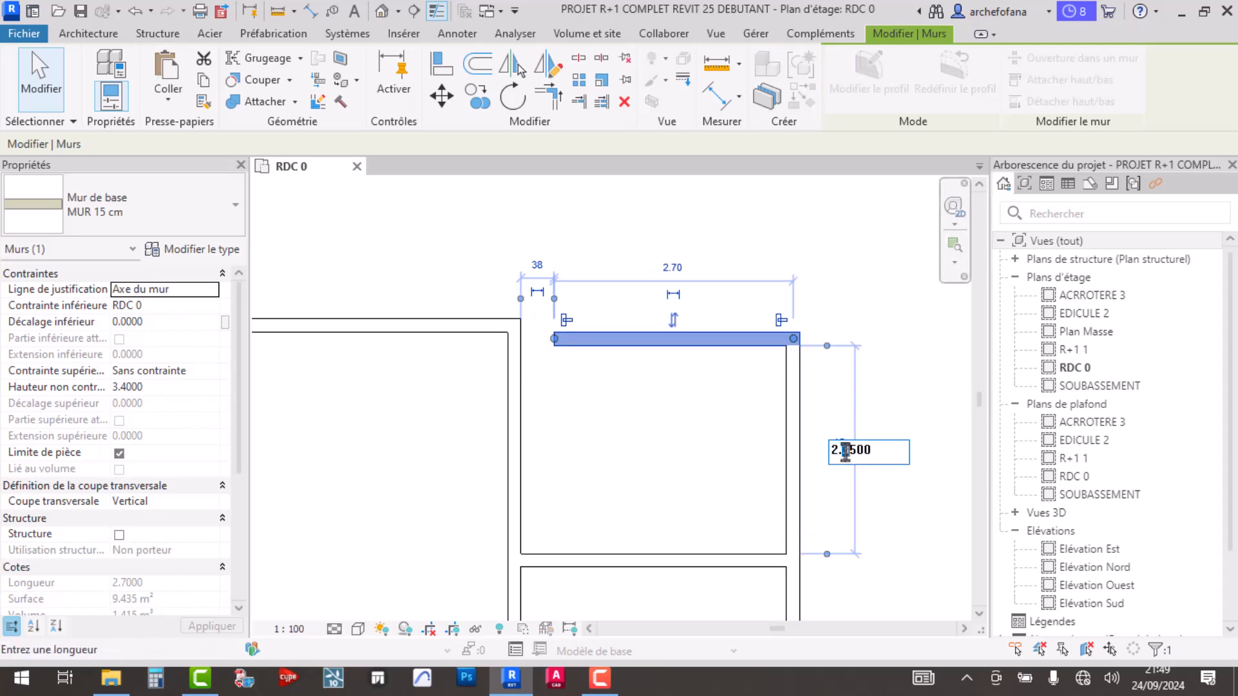
type("2.00")
key("Return")
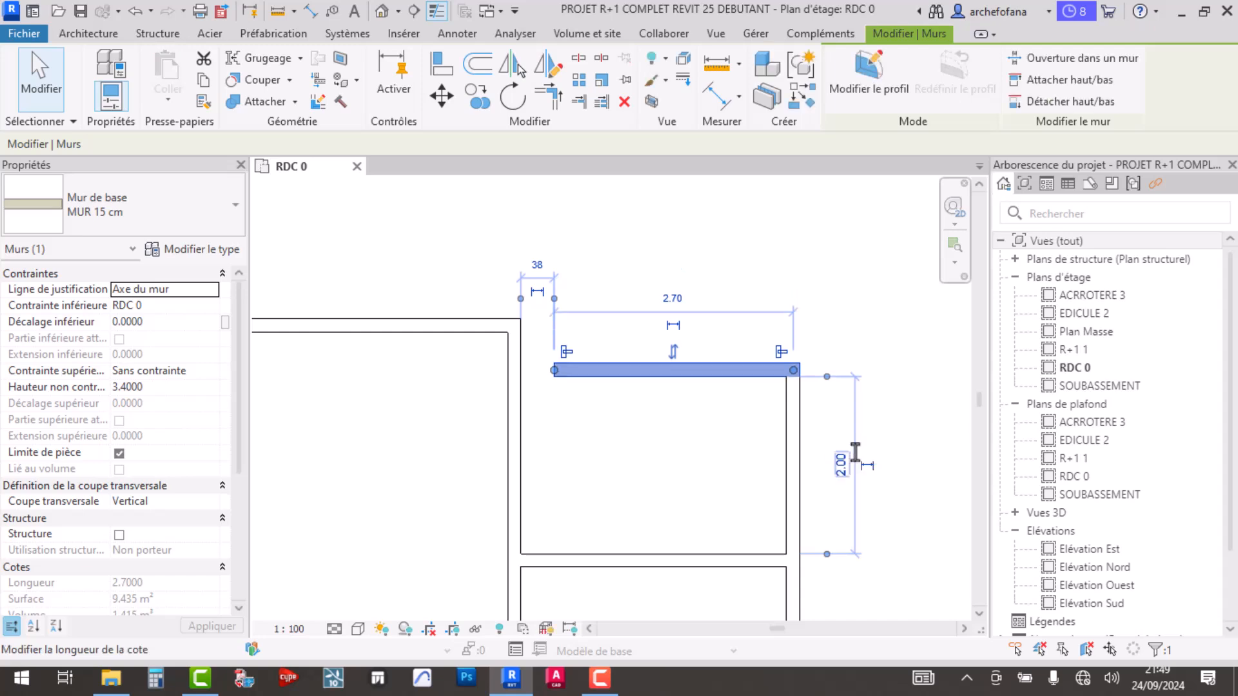
- Extend the west end of the third room's north wall back to the partition it shares with the middle room
scroll(503, 351, "down", 2)
middle_click_drag(493, 340, 607, 435)
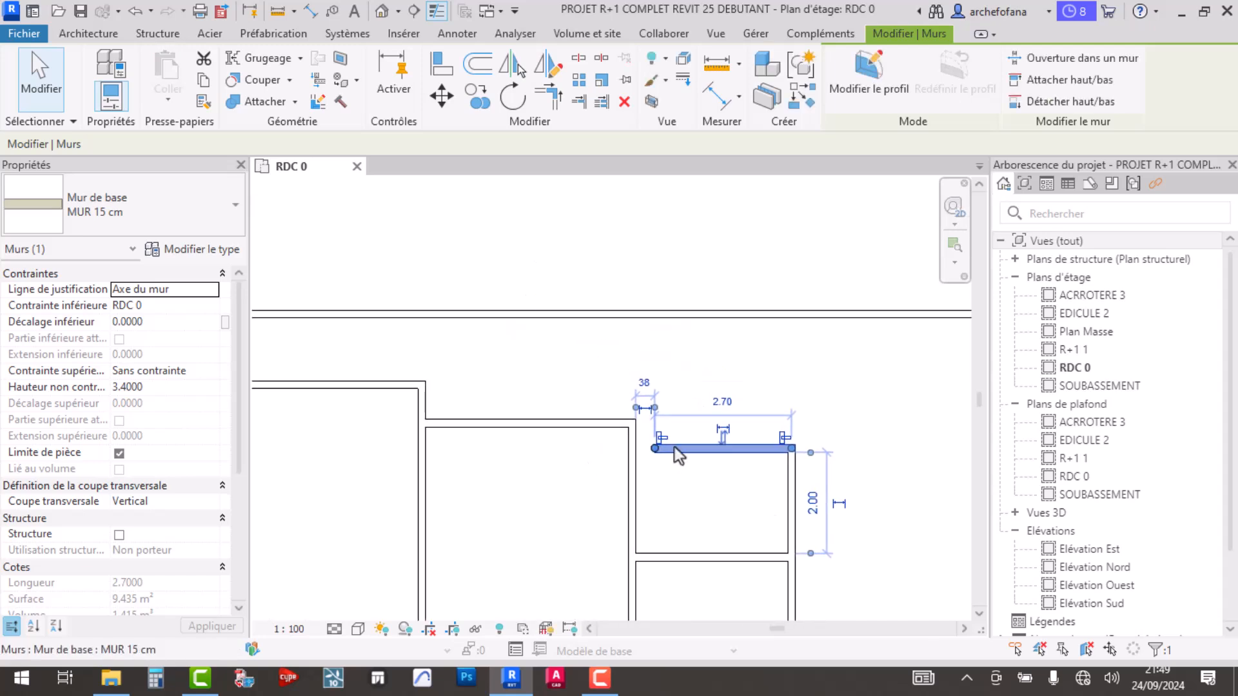
left_click(580, 101)
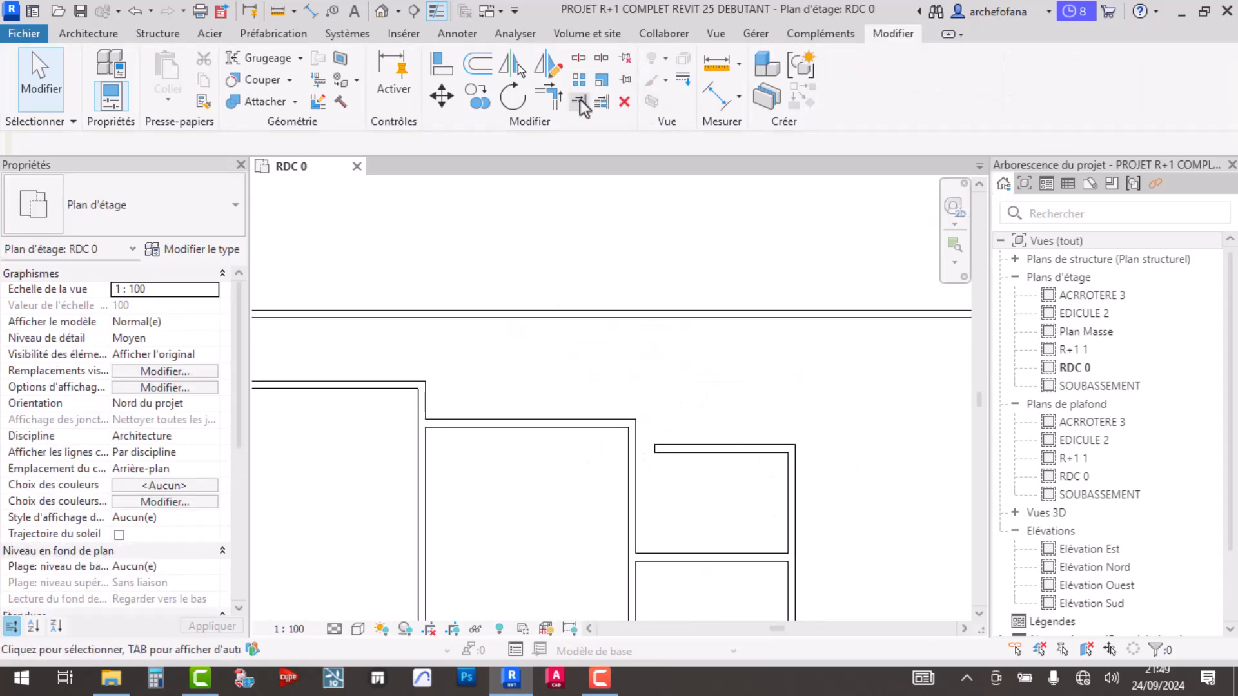
left_click(631, 491)
scroll(665, 477, "up", 2)
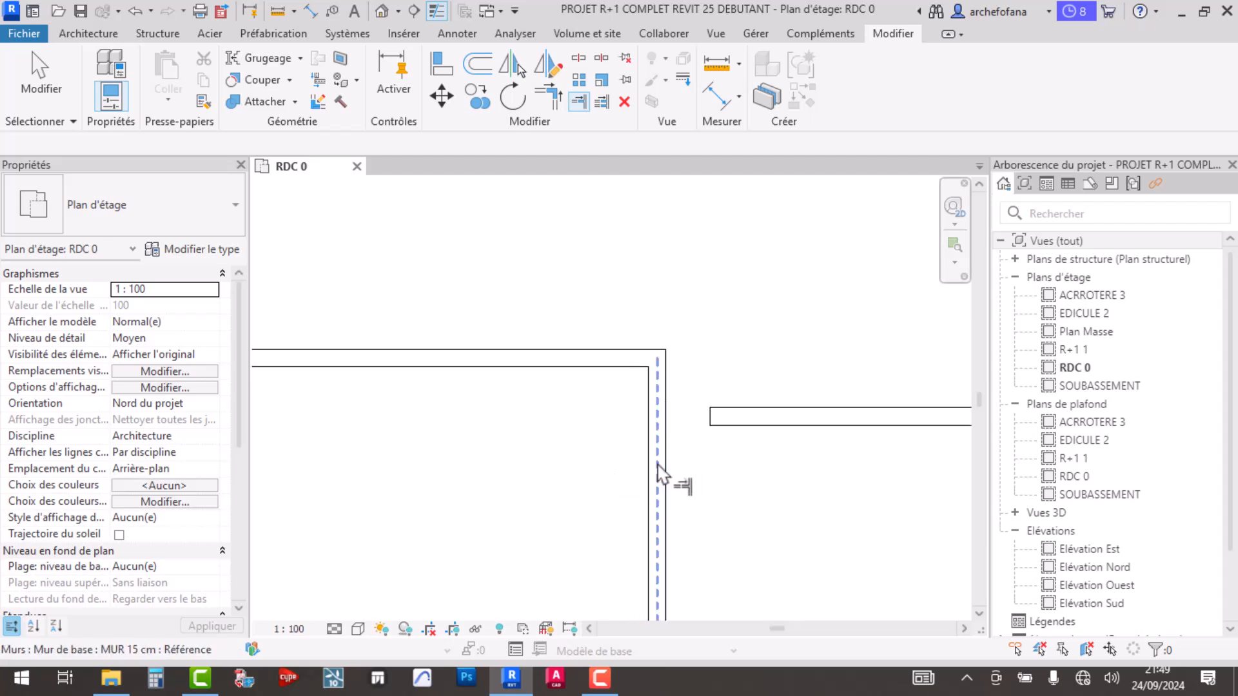
left_click(711, 422)
scroll(680, 437, "down", 3)
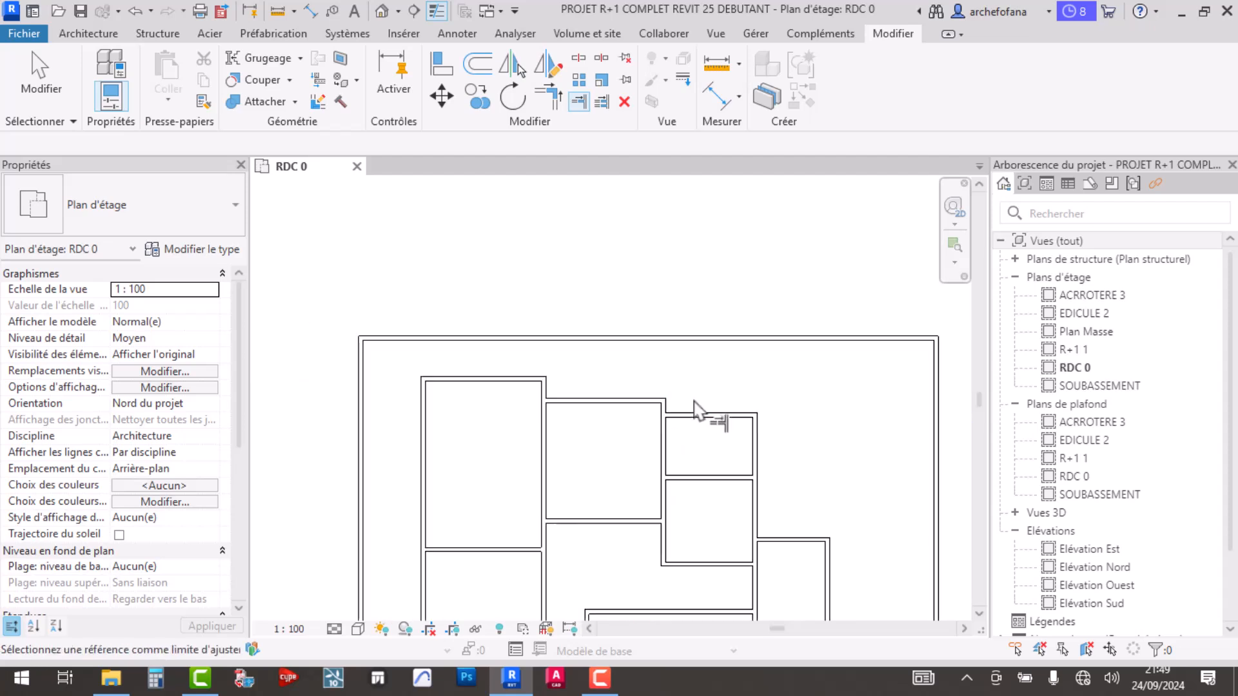
scroll(703, 448, "up", 2)
key("Escape")
- Move the partition between the two small stacked rooms so the southern one has a clear depth of 2.50 m
scroll(698, 440, "down", 2)
middle_click_drag(698, 440, 655, 360)
left_click(629, 351)
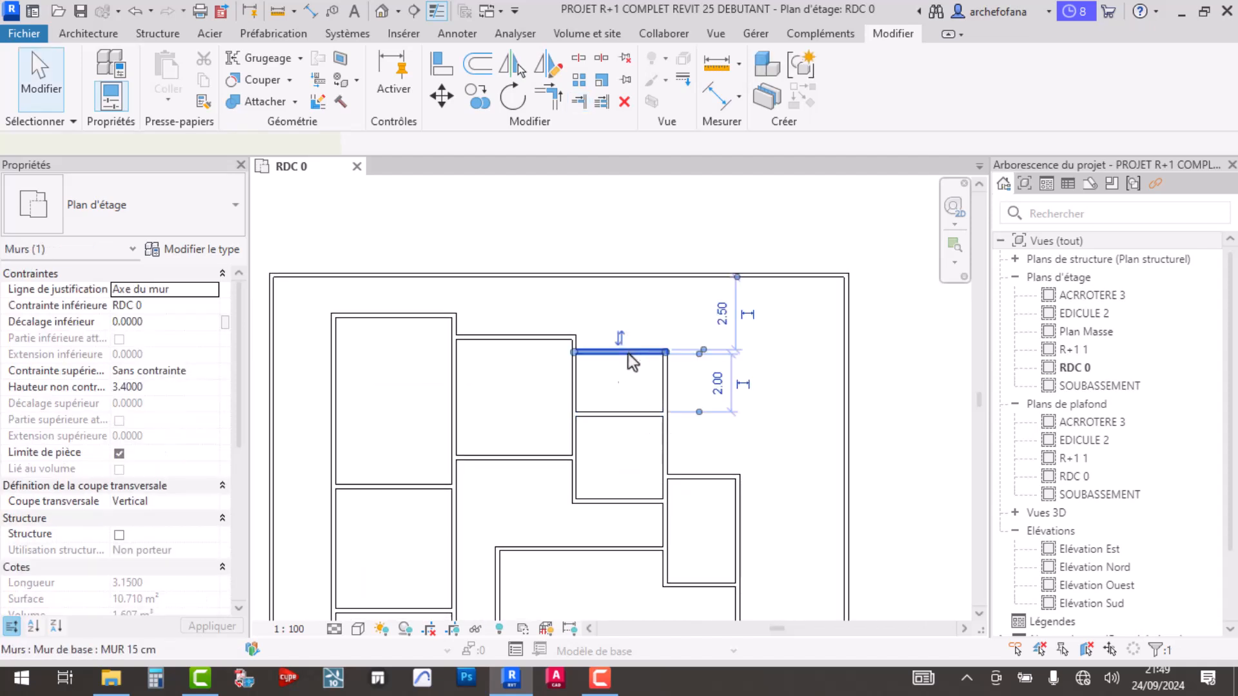
scroll(627, 419, "up", 2)
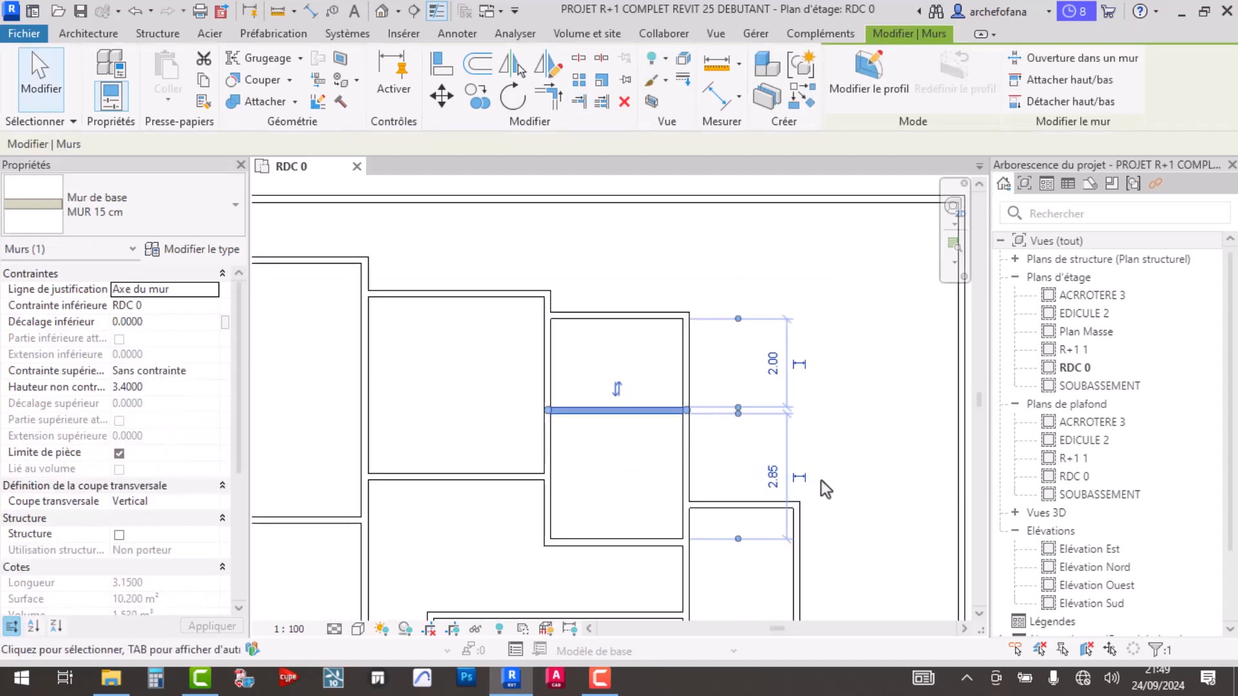
left_click(772, 477)
left_click(773, 477)
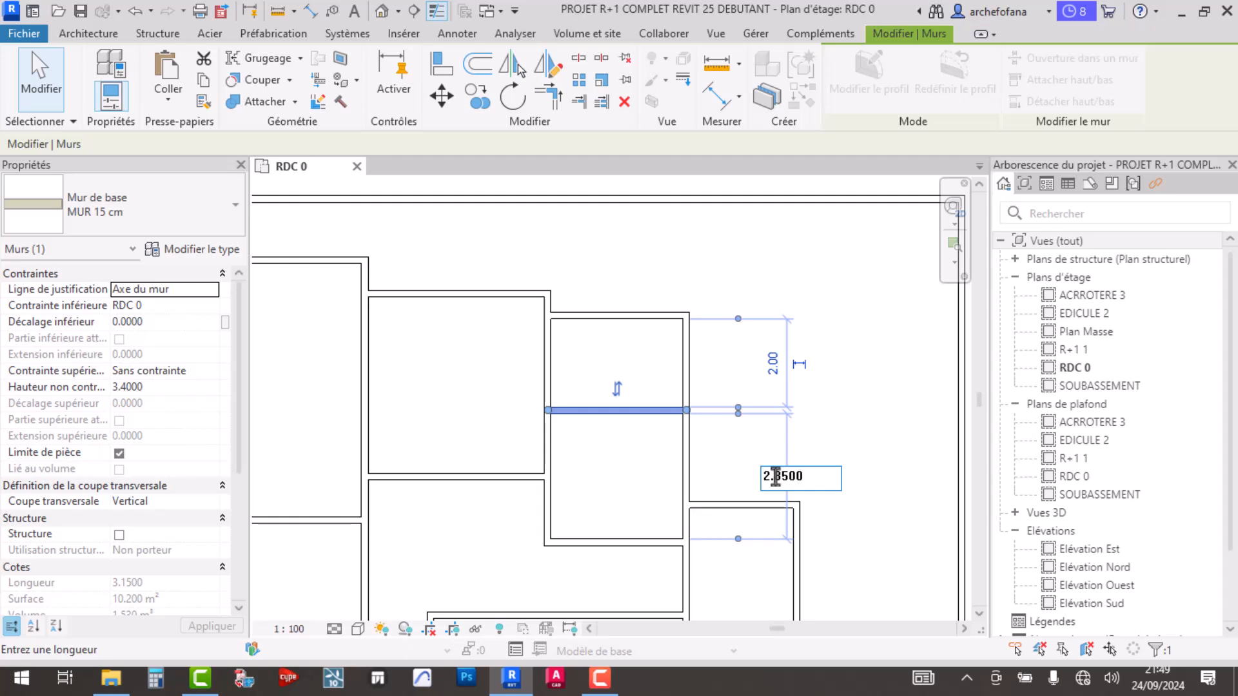
key("Return")
- Try setting the northern small room's clear depth to 2.00 m by moving its south partition, and undo it
left_click(609, 319)
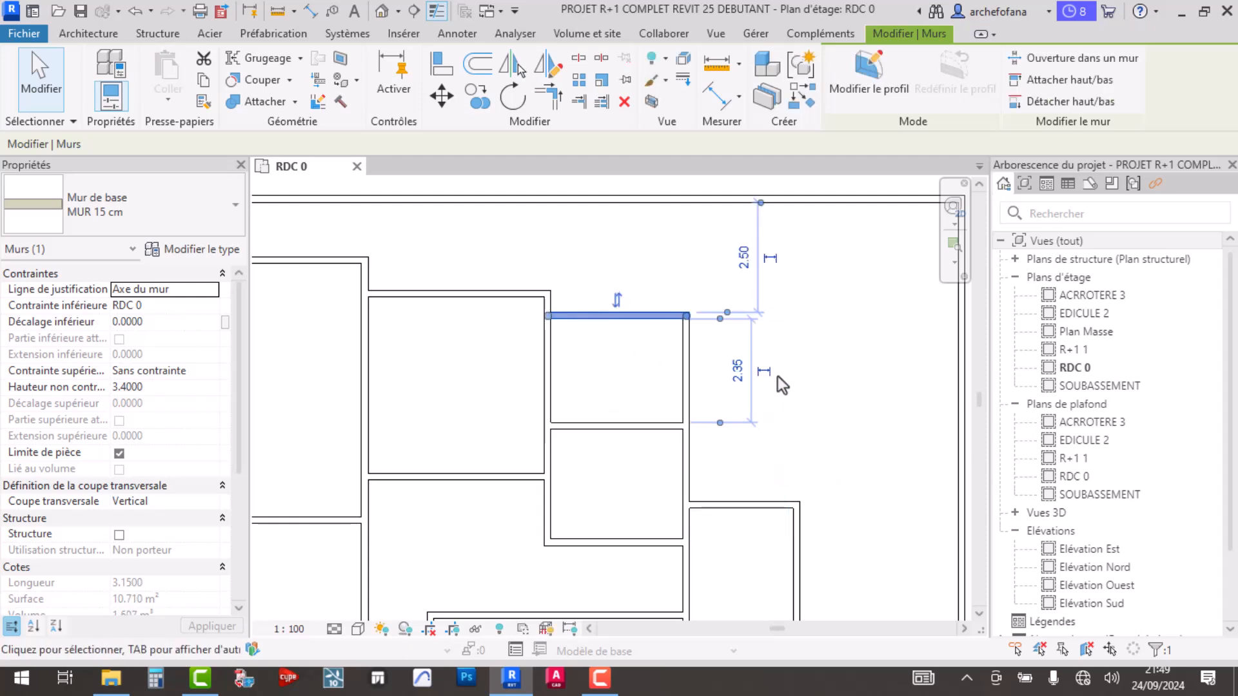
left_click(741, 373)
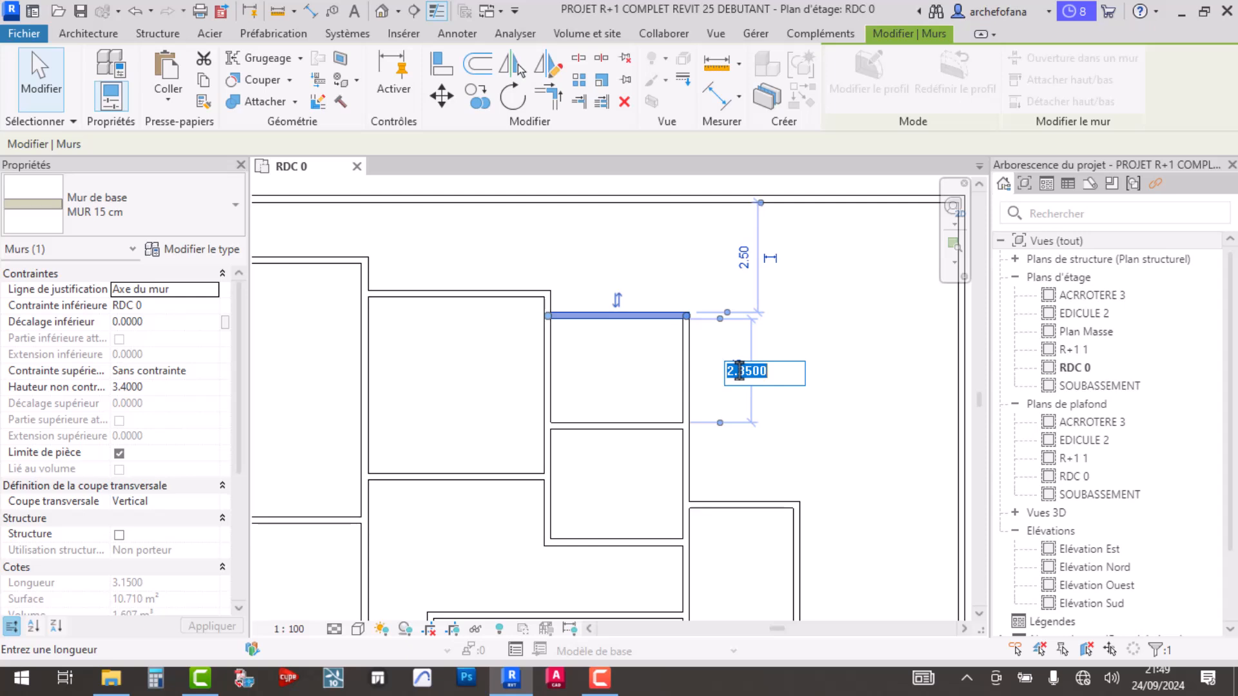
key("Return")
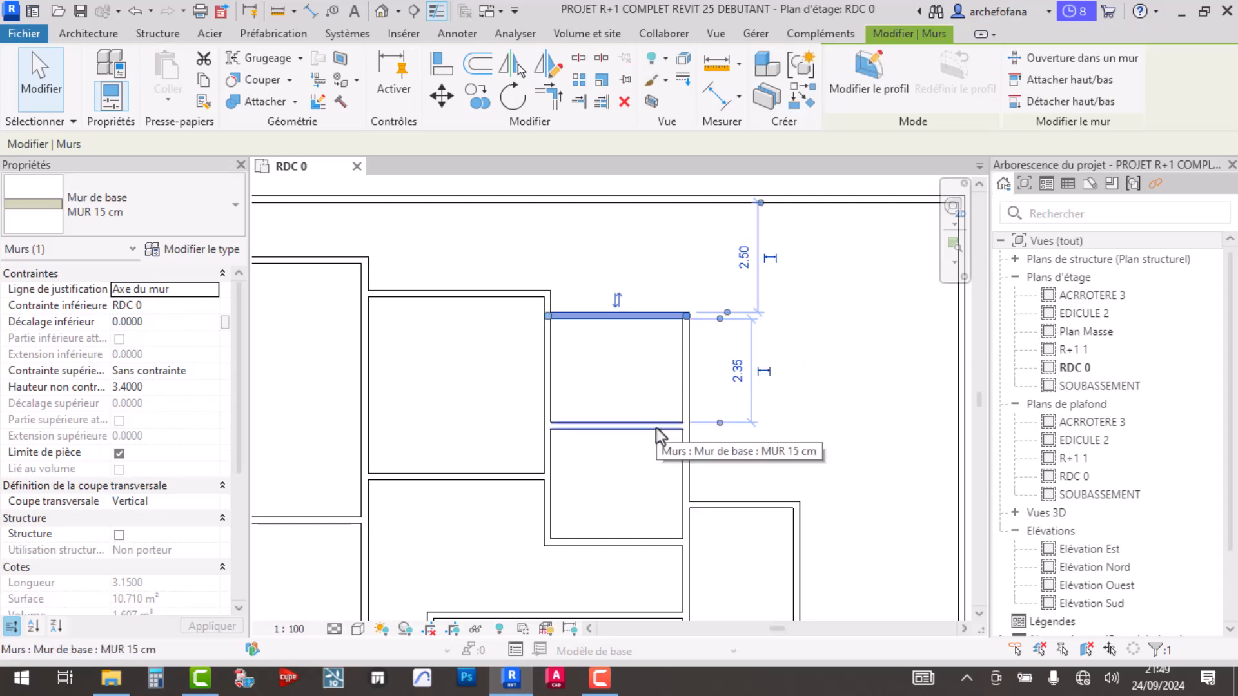
left_click(656, 426)
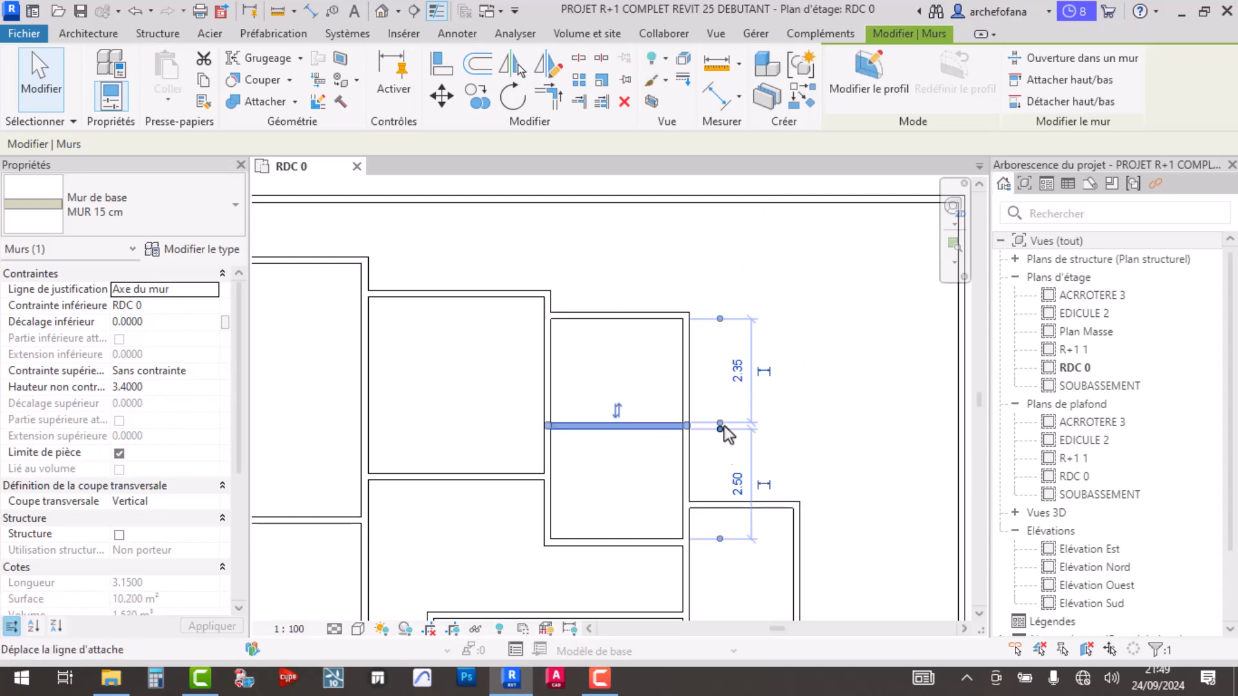
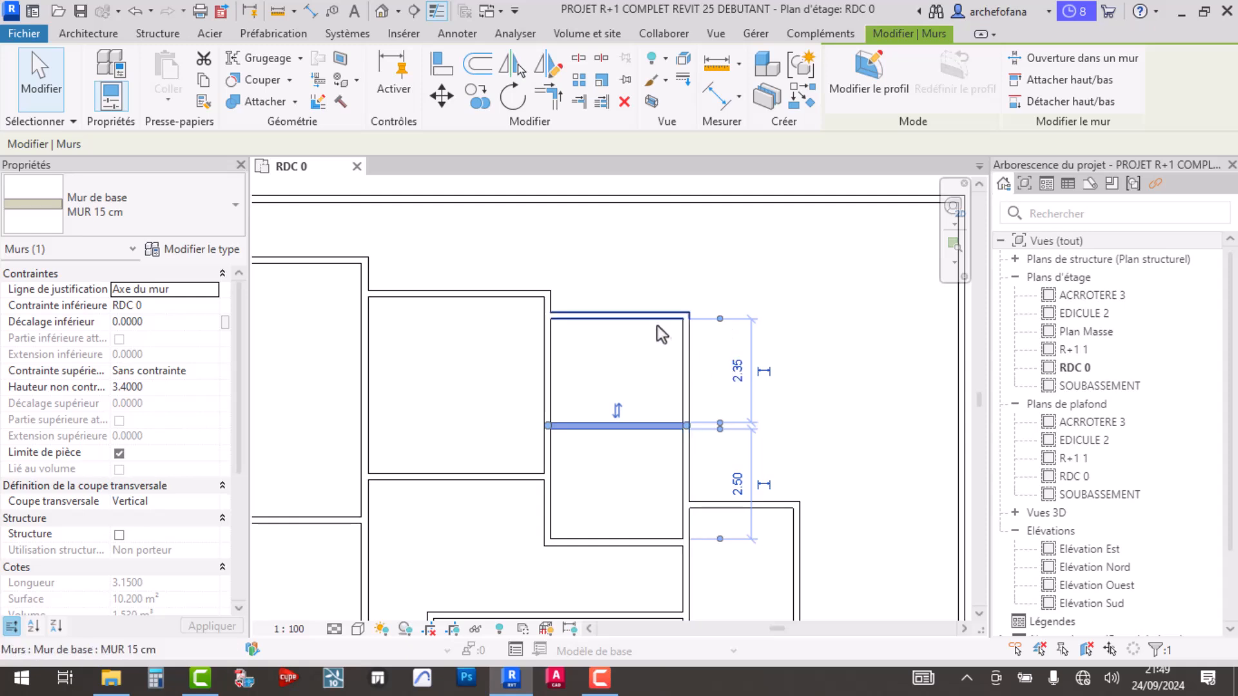
left_click(746, 374)
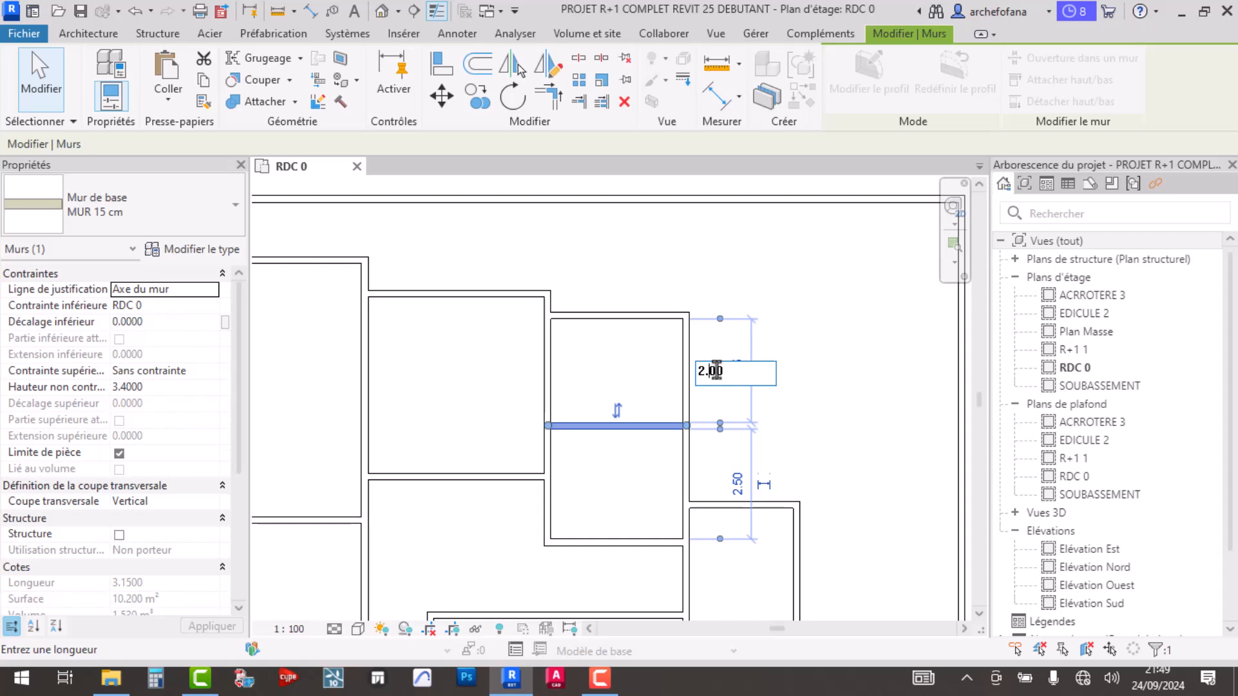
key("Return")
key("ctrl+z")
- Set the northern small room's clear depth to 2.00 m by moving its north wall
left_click(618, 315)
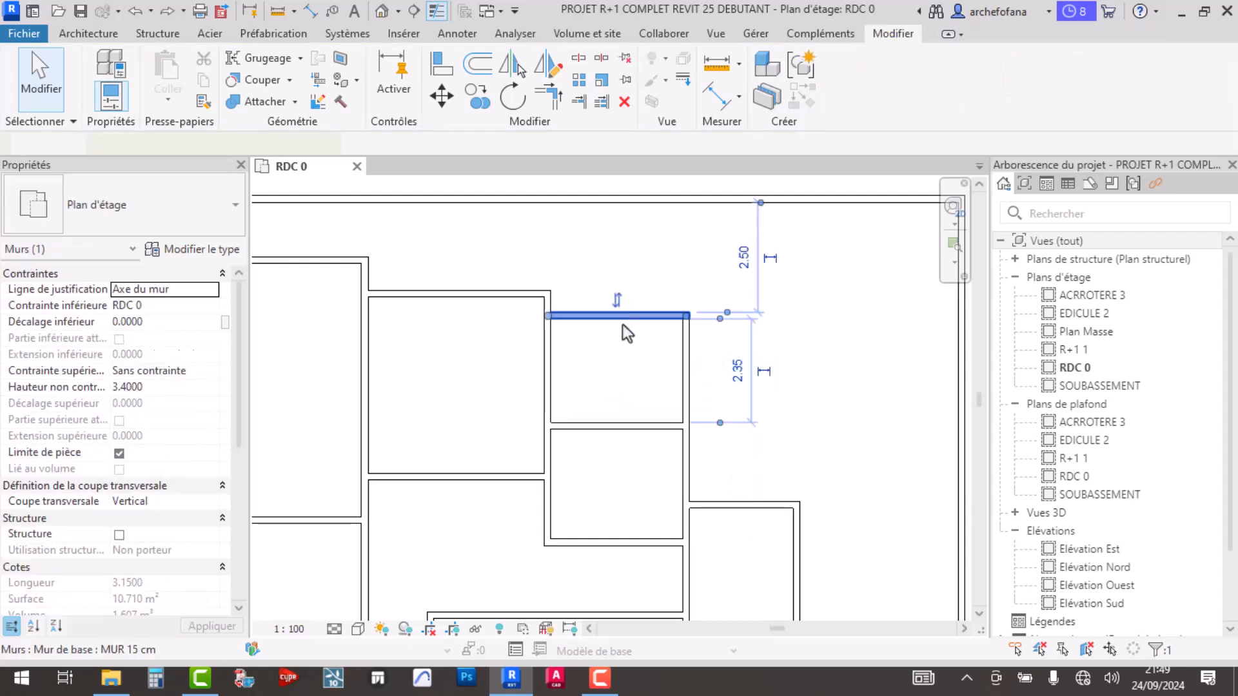
left_click(737, 371)
left_click(739, 371)
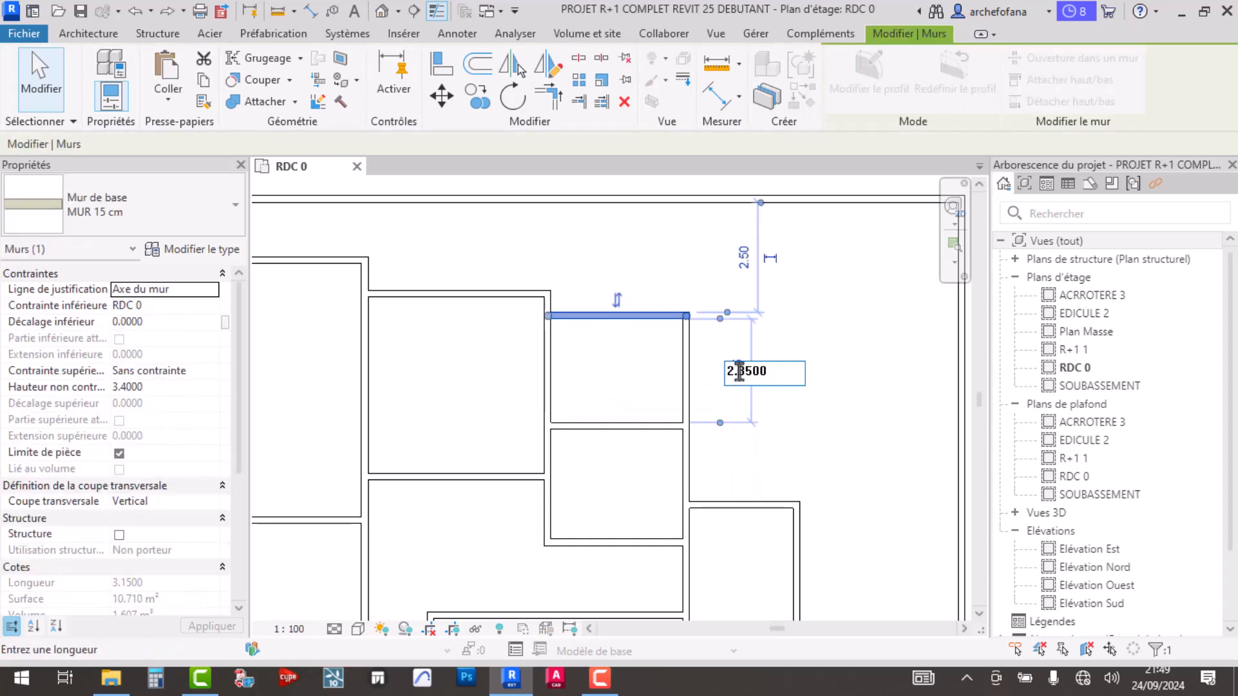
key("Return")
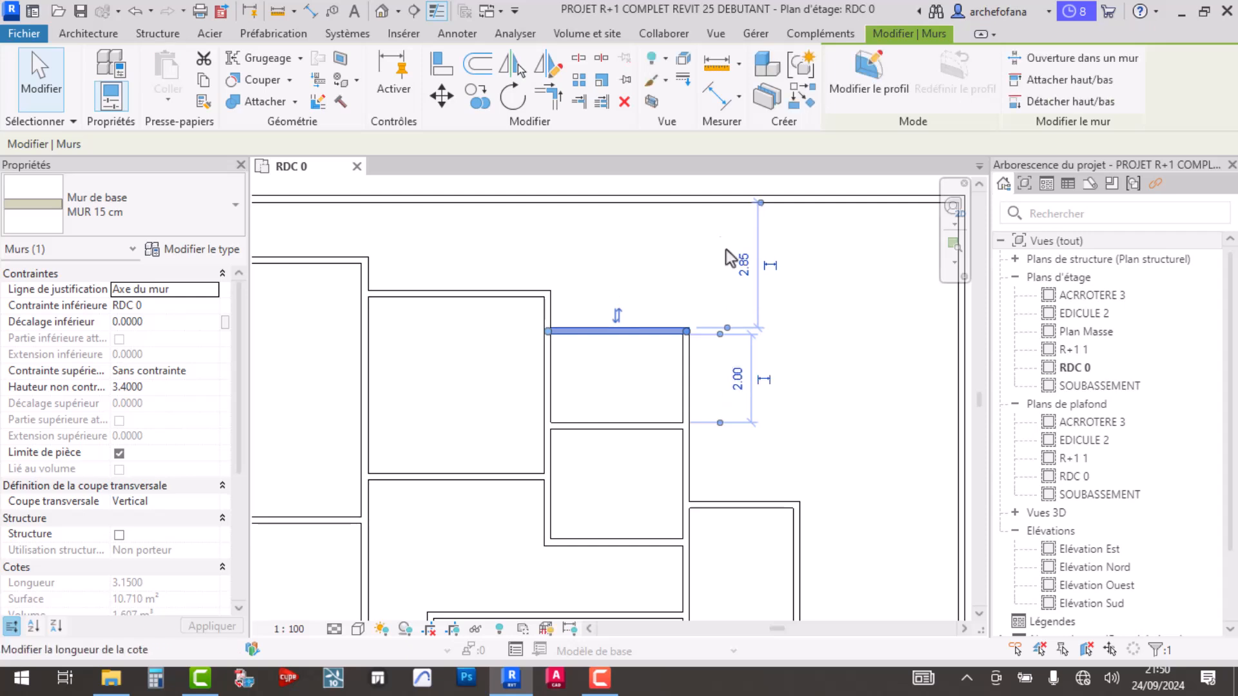
left_click(674, 231)
scroll(670, 271, "down", 3)
scroll(660, 376, "down", 1)
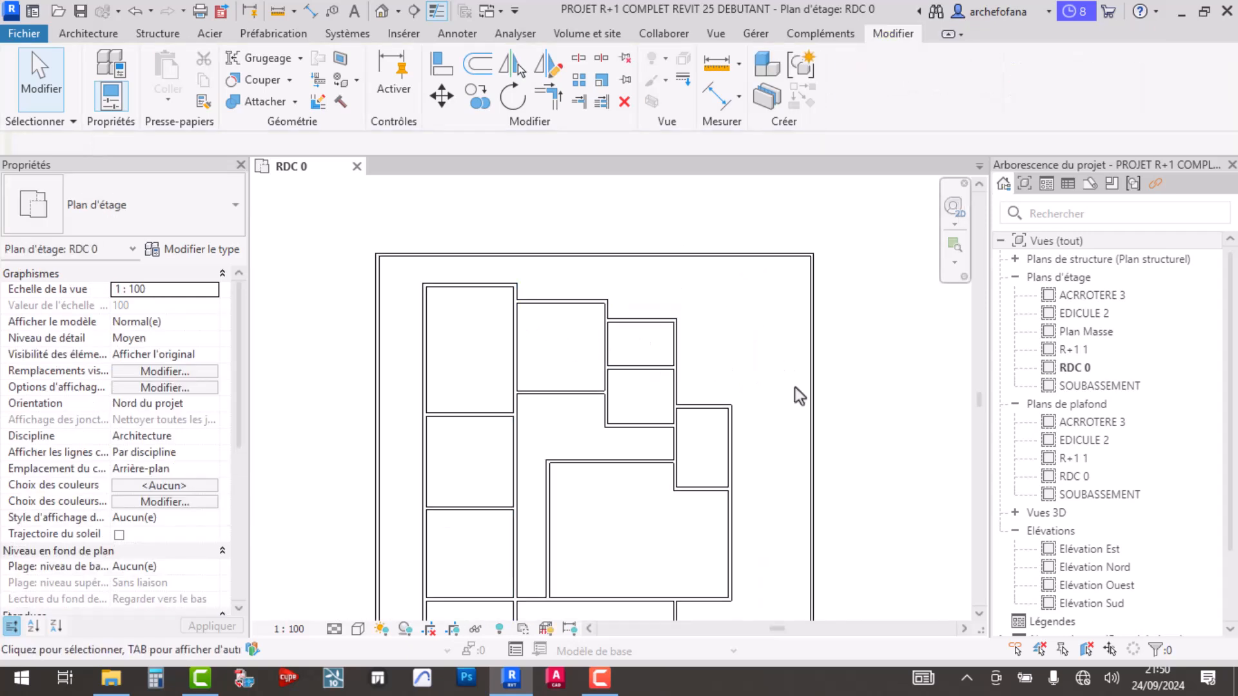
scroll(676, 383, "up", 5)
scroll(675, 377, "down", 7)
scroll(471, 345, "up", 3)
left_click(536, 432)
scroll(648, 445, "up", 4)
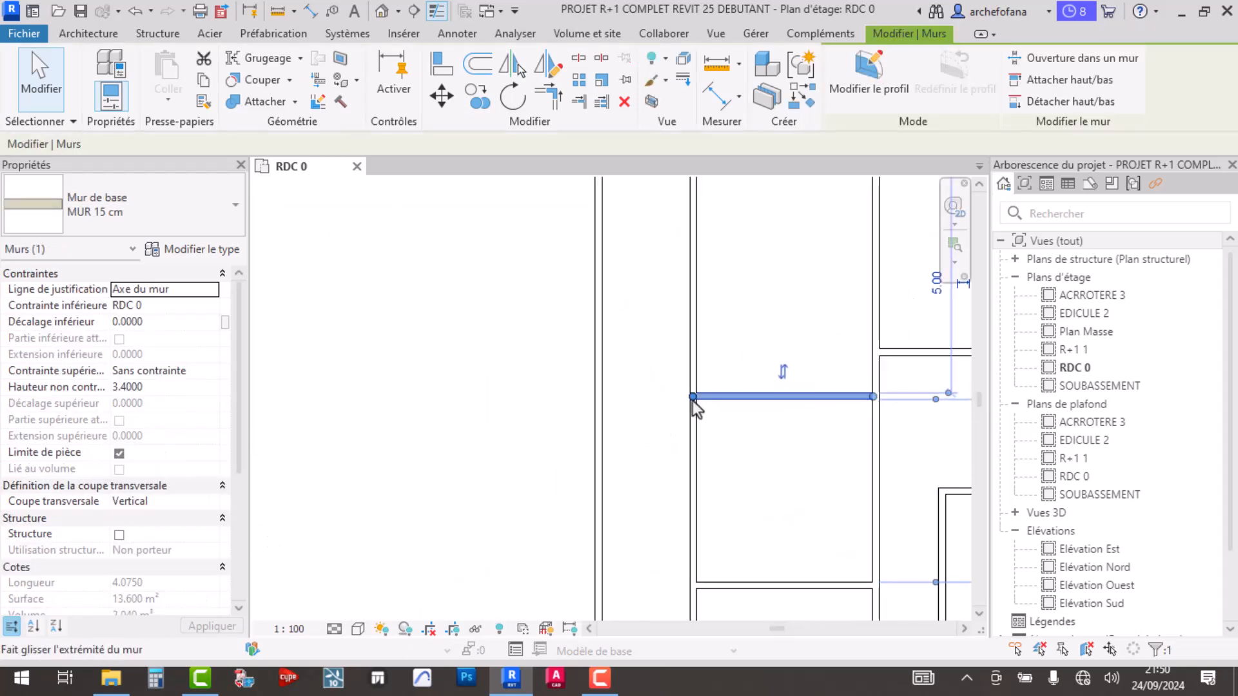
left_click_drag(691, 397, 689, 395)
key("Escape")
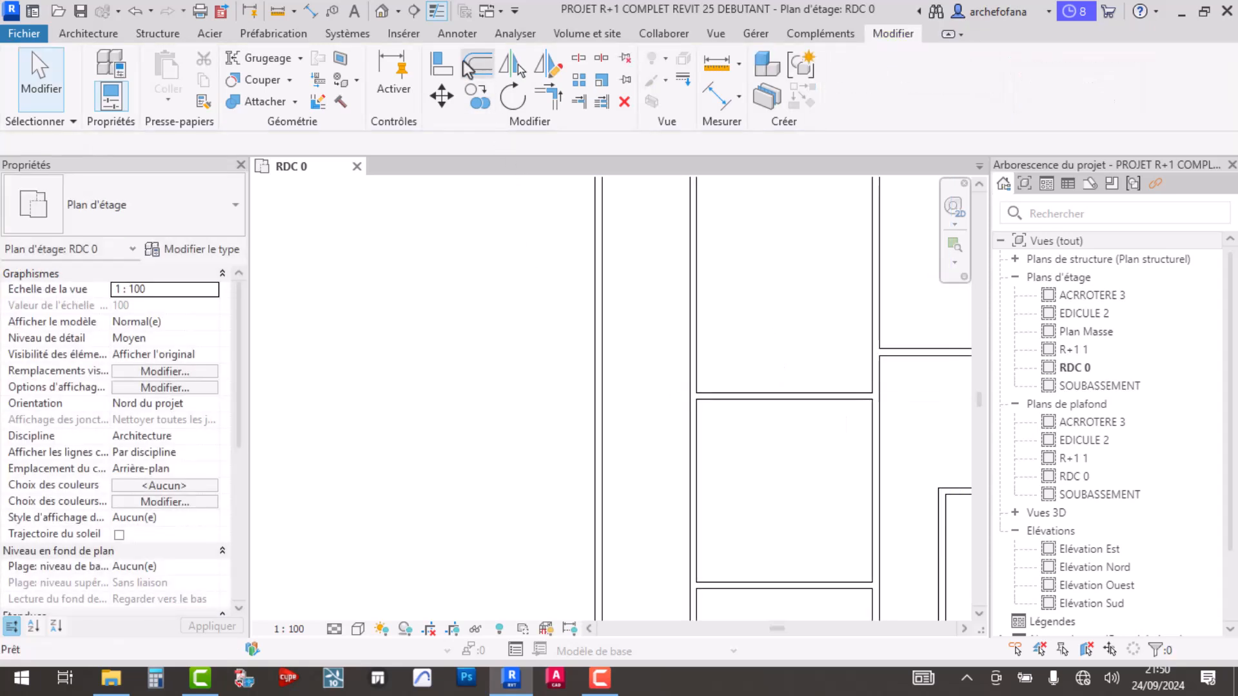
- Offset a copy of the west facade wall 1.5 m outward, toward the boundary wall
left_click(477, 63)
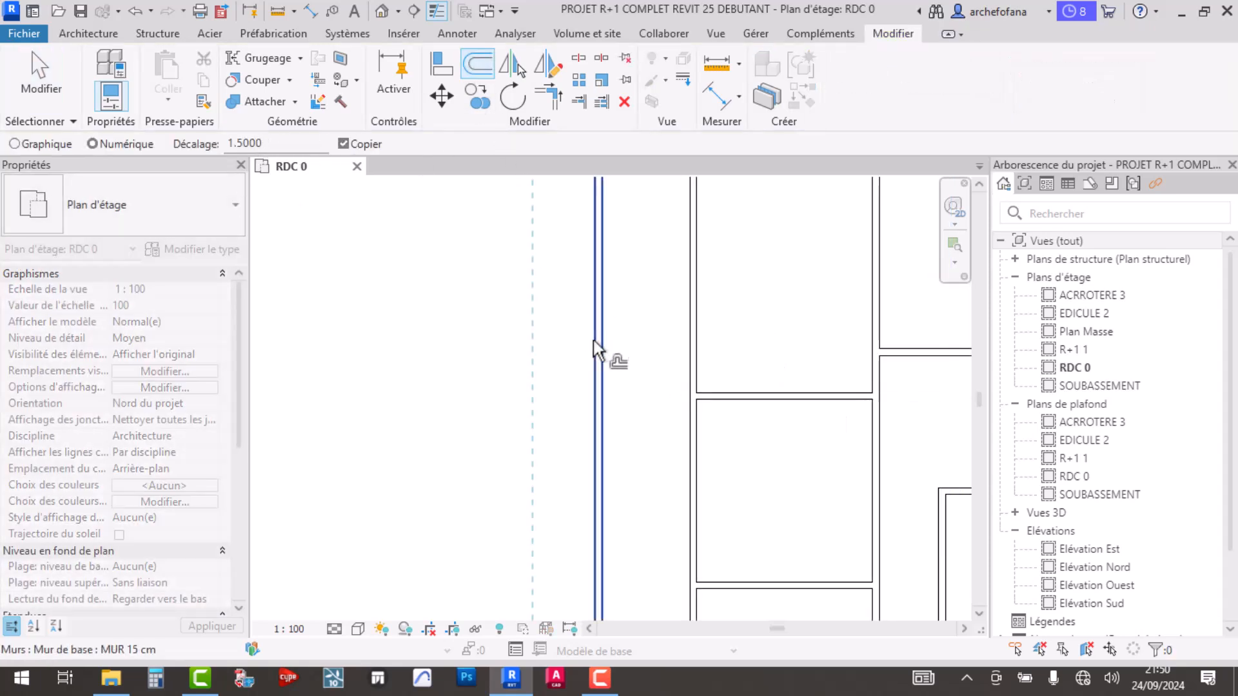
left_click(691, 414)
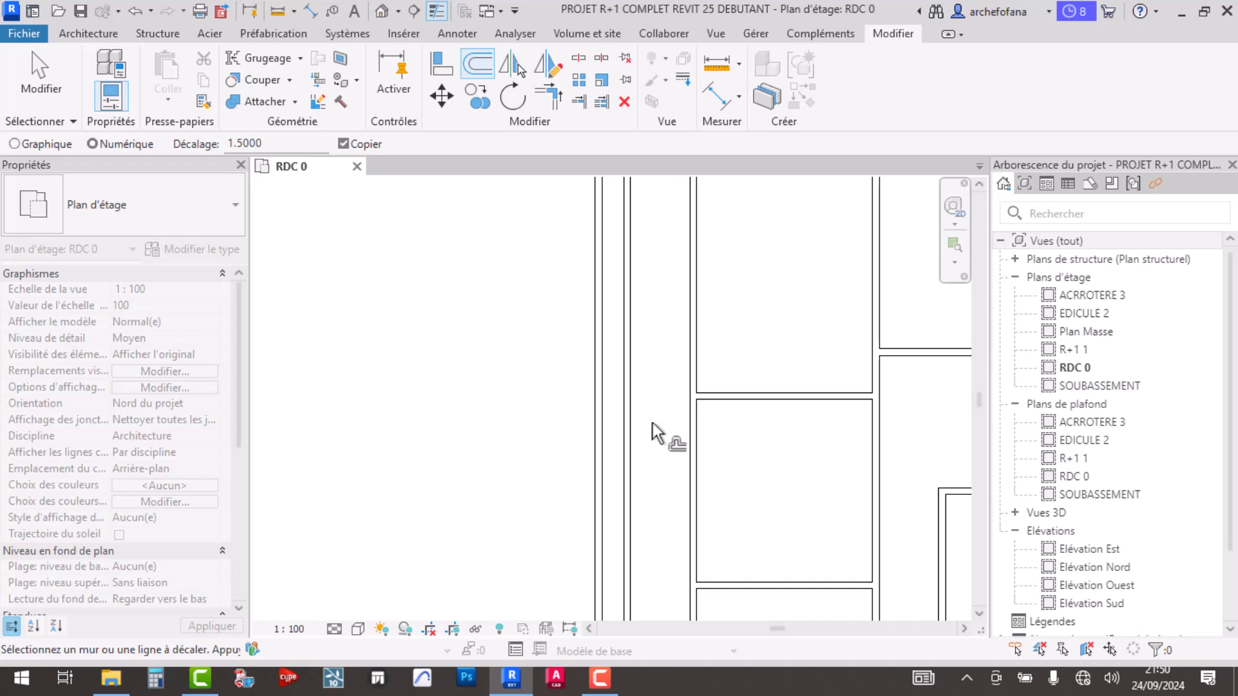
scroll(652, 431, "down", 3)
key("Escape")
- Trim the outer west-side wall to a corner with the partition along the south of the northwest room
left_click(535, 100)
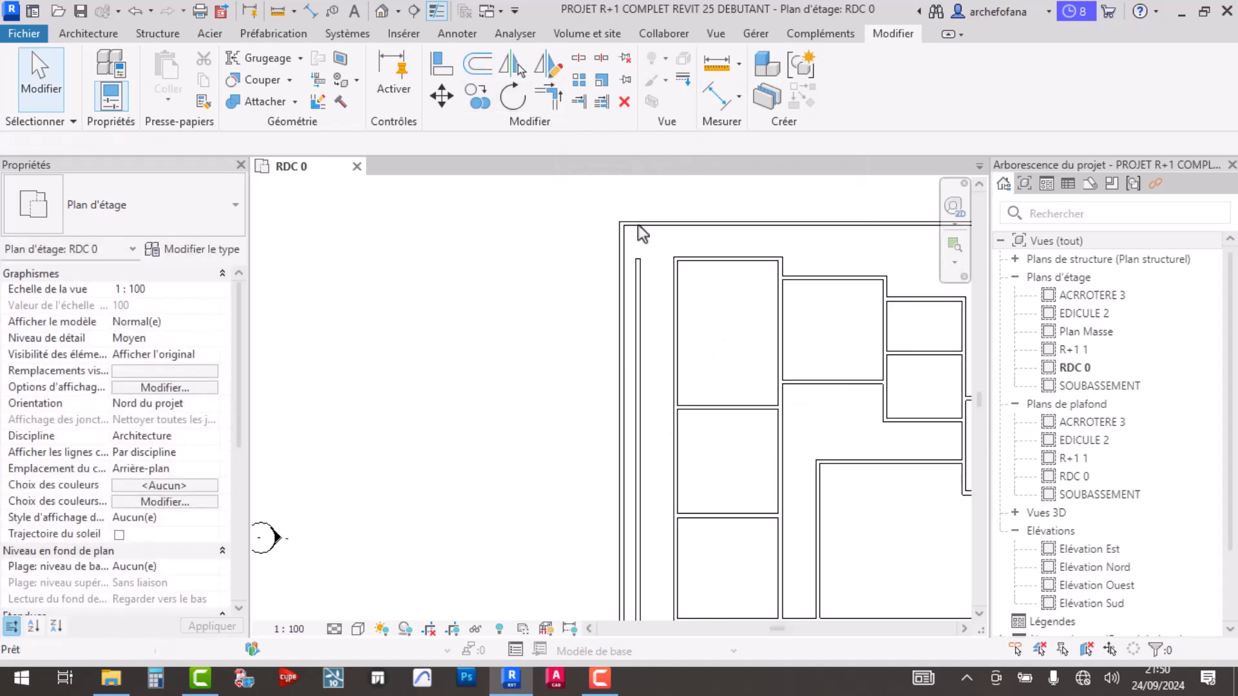
left_click(709, 411)
scroll(676, 407, "up", 3)
middle_click_drag(713, 445, 689, 338)
scroll(689, 339, "down", 4)
middle_click_drag(739, 428, 671, 439)
scroll(594, 413, "up", 2)
scroll(607, 419, "down", 2)
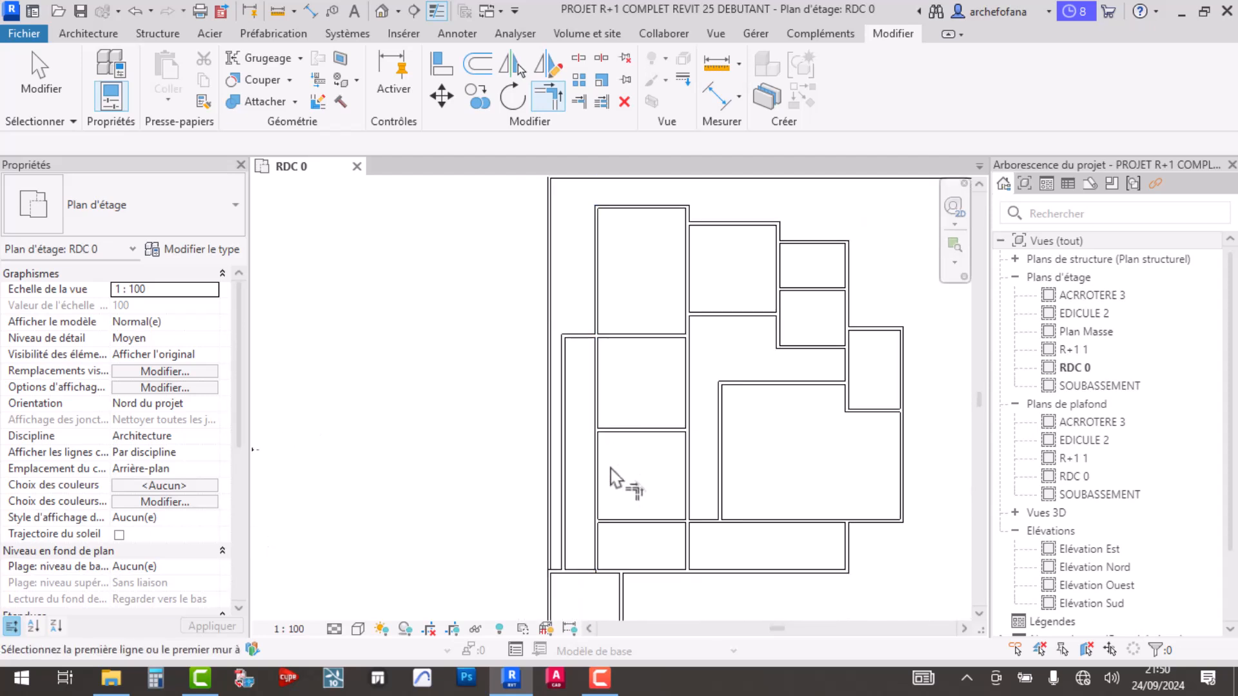
- Examine the layout of the western rooms and the narrow strip beside them
scroll(605, 509, "up", 2)
scroll(649, 516, "down", 2)
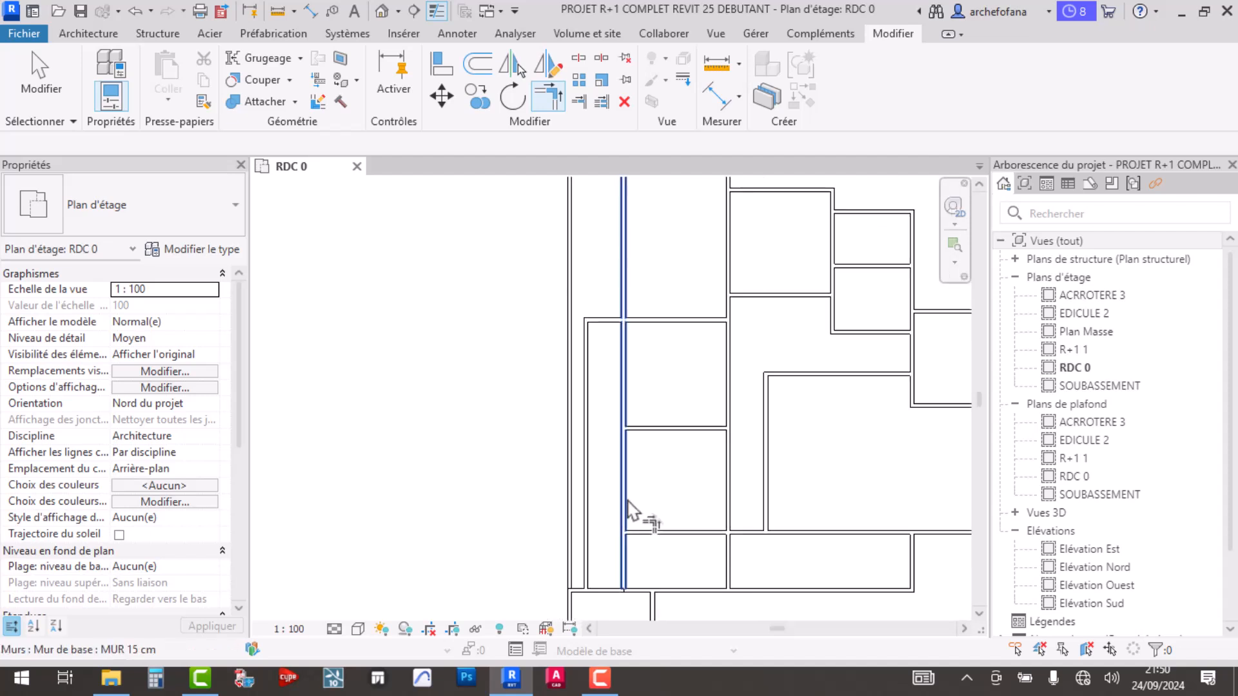
scroll(661, 427, "down", 2)
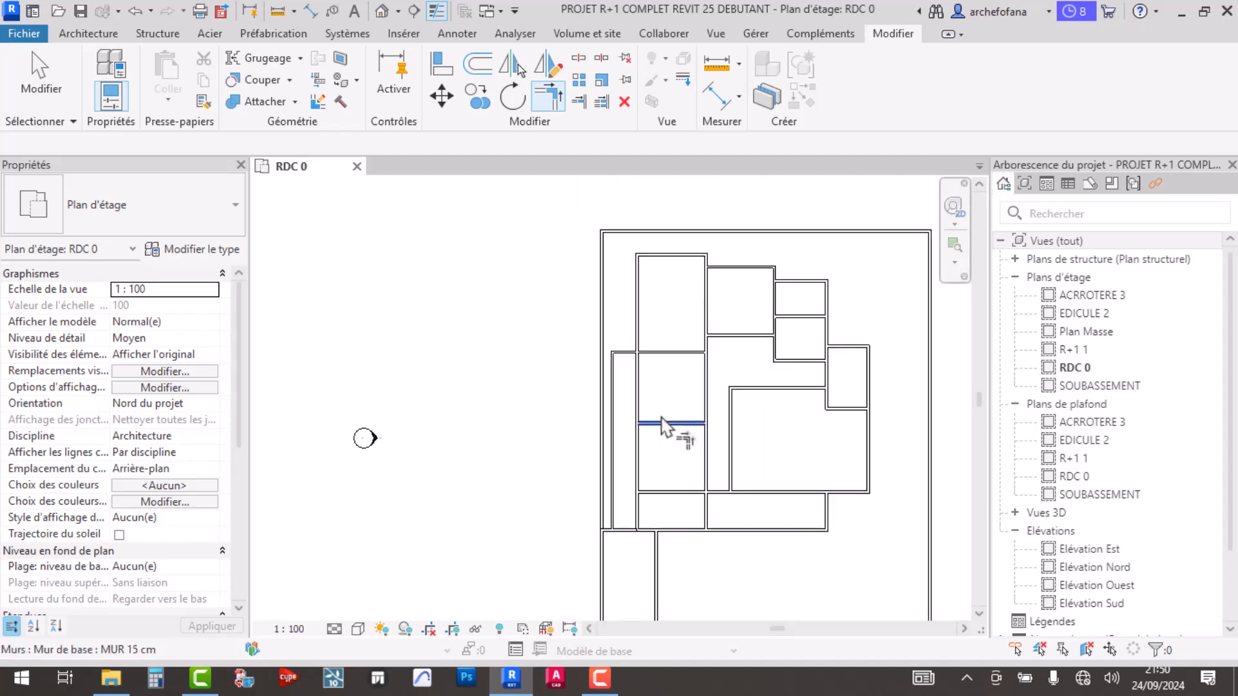
scroll(648, 403, "up", 3)
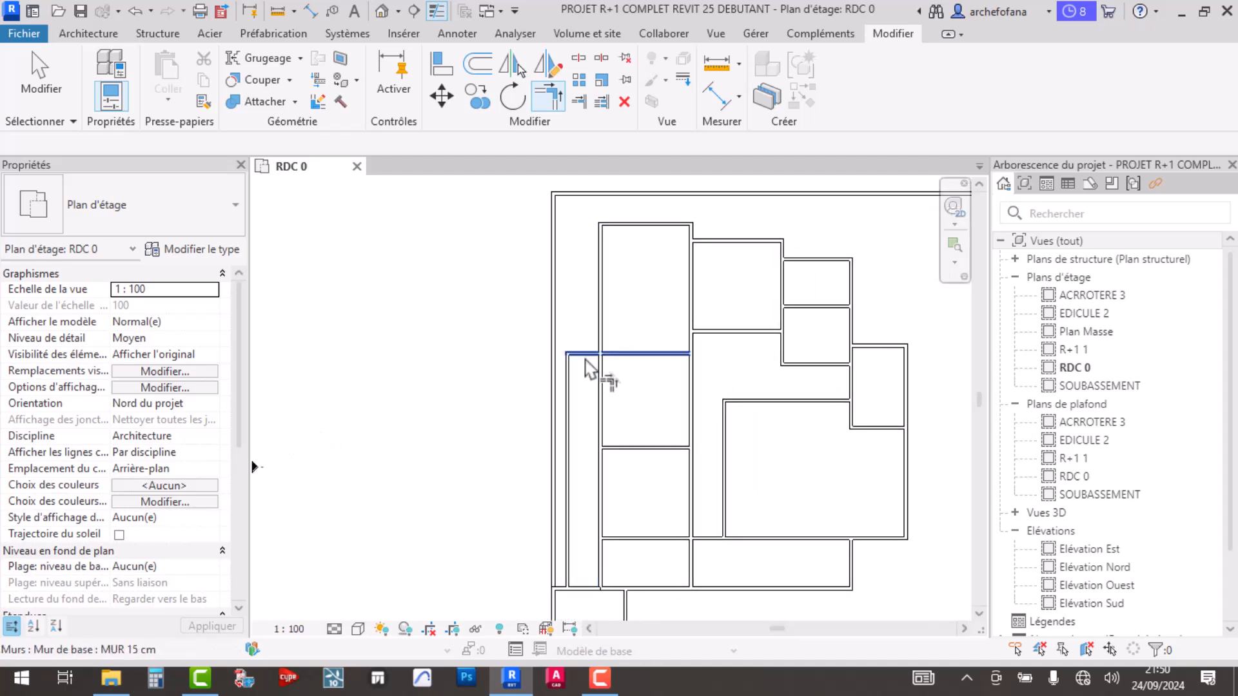
scroll(619, 373, "up", 2)
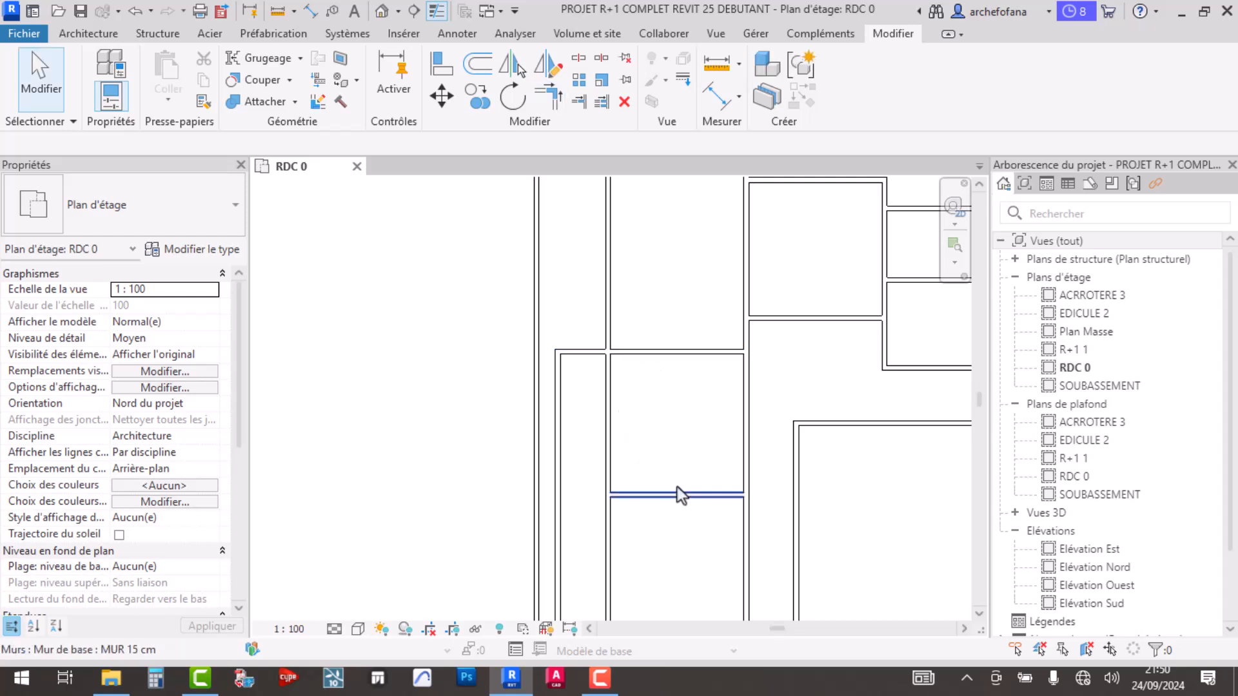
scroll(628, 396, "down", 2)
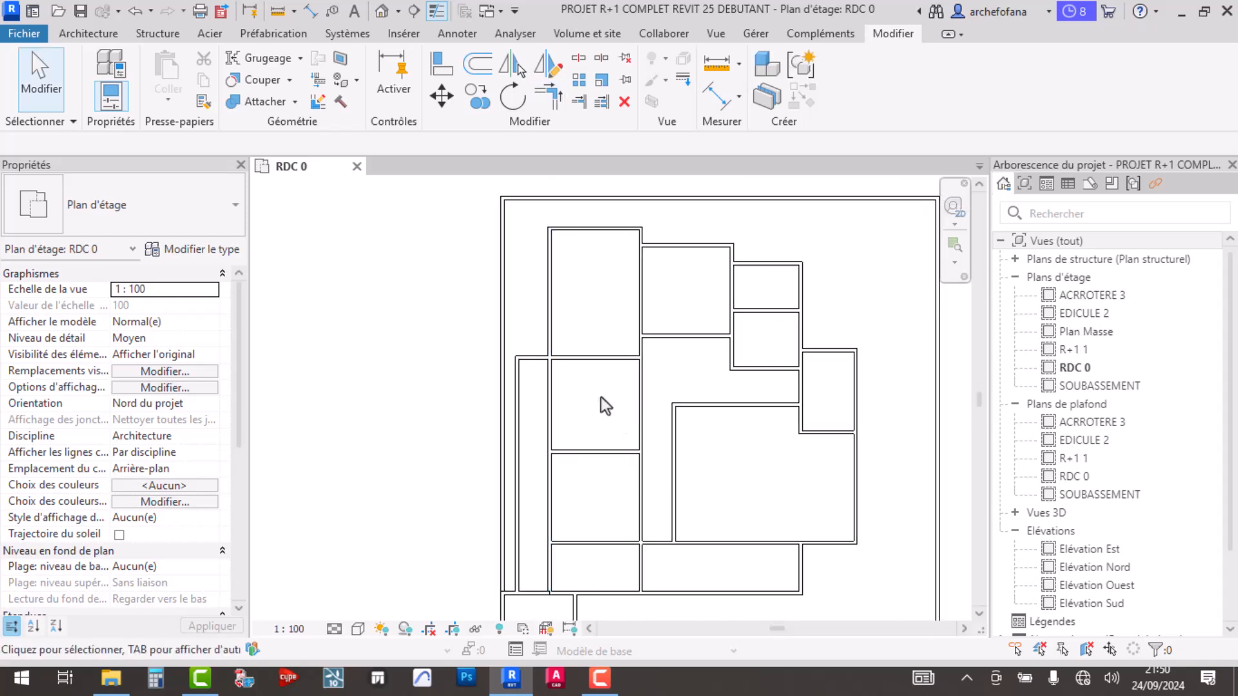
middle_click_drag(605, 497, 565, 464)
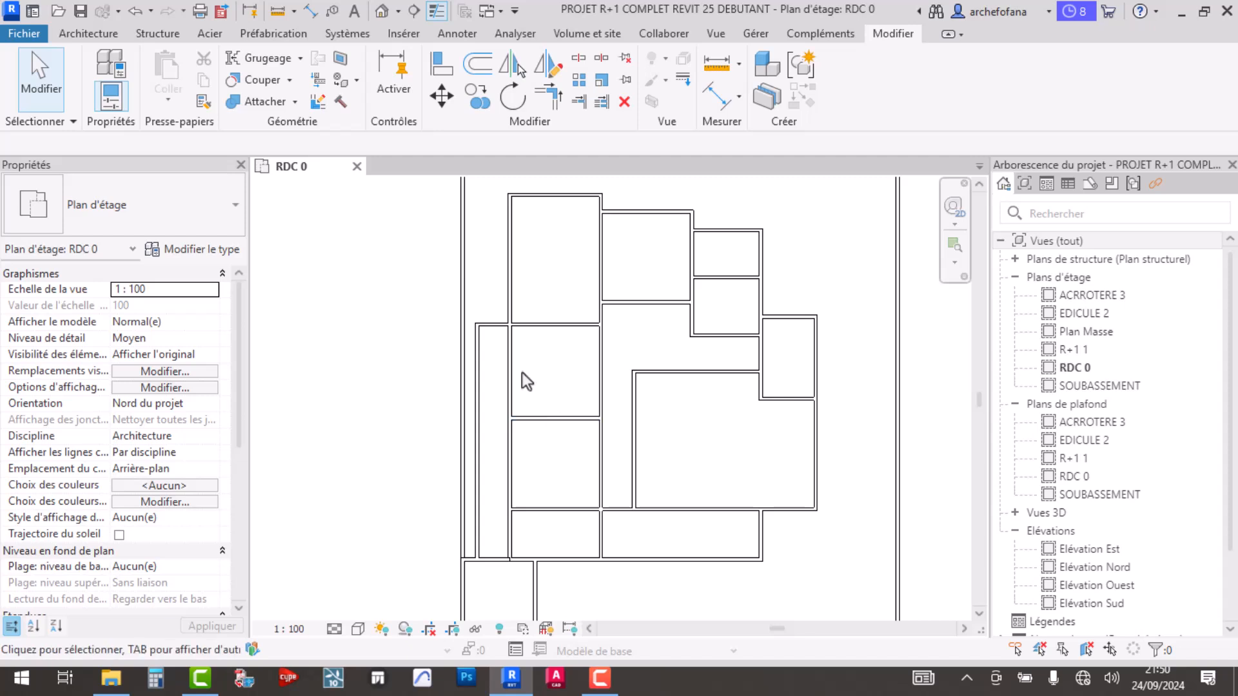
scroll(522, 374, "up", 2)
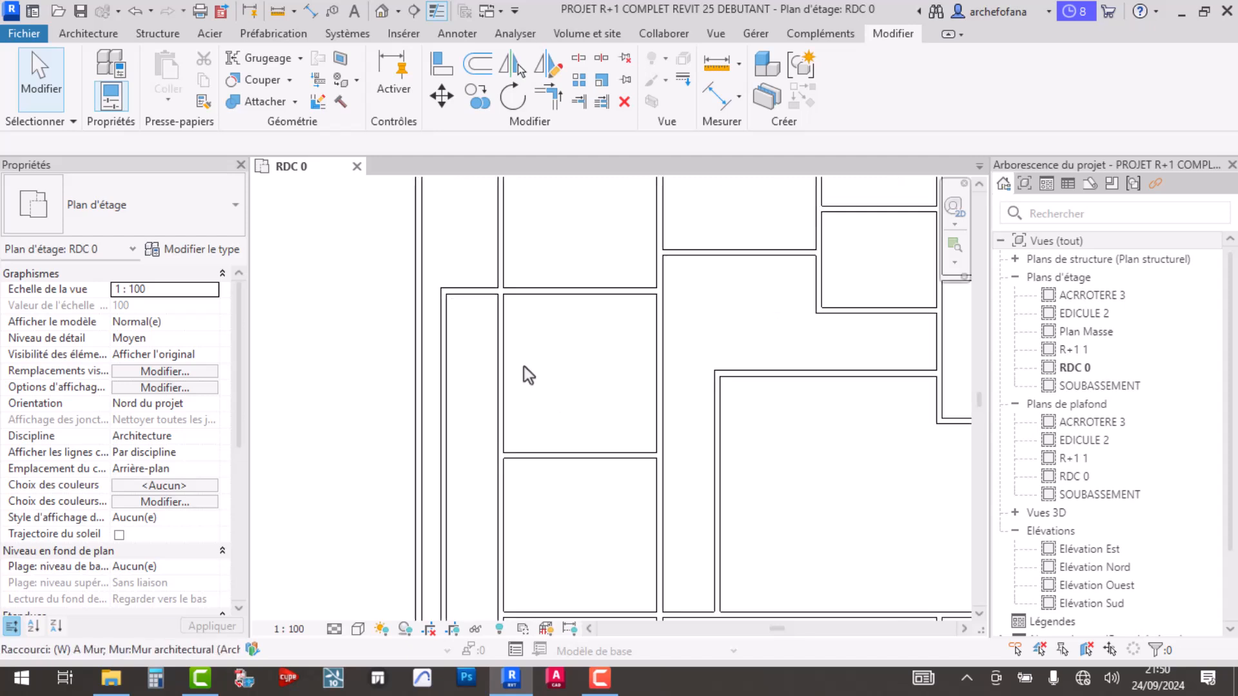
- Draw a MUR 15 cm partition across the room south of the northwest room, splitting it into two rooms about 2.00 m deep
key("a")
left_click(500, 373)
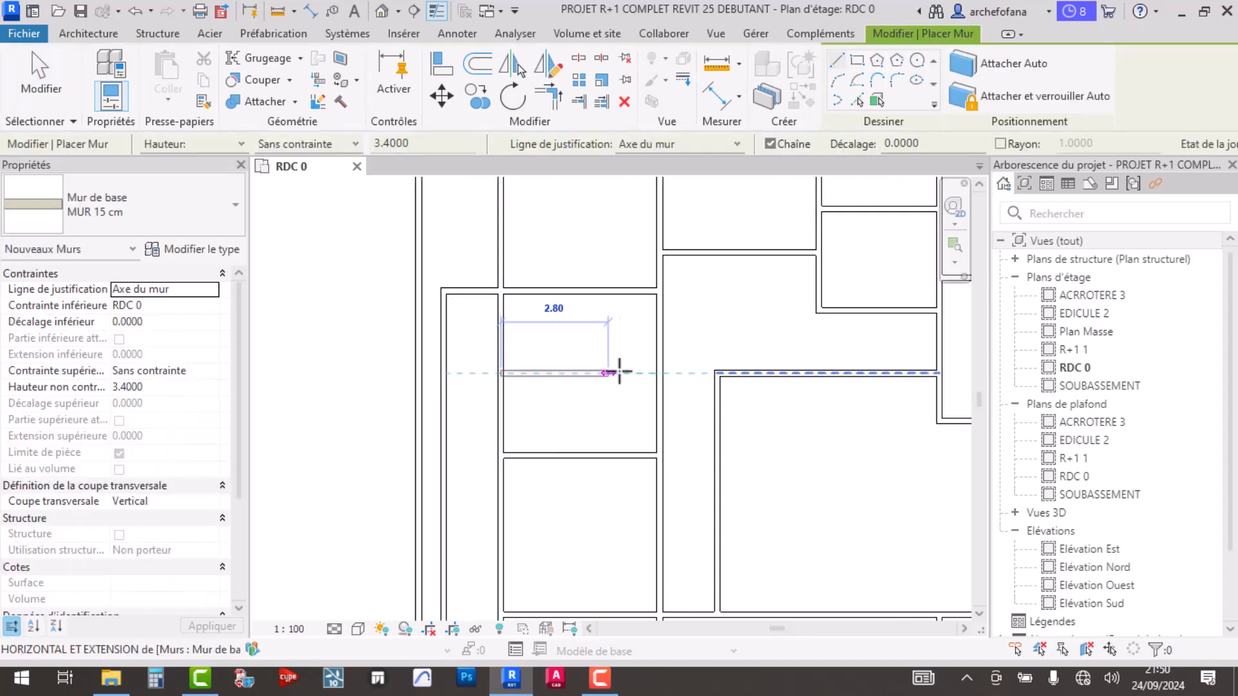
left_click(660, 373)
scroll(660, 373, "up", 2)
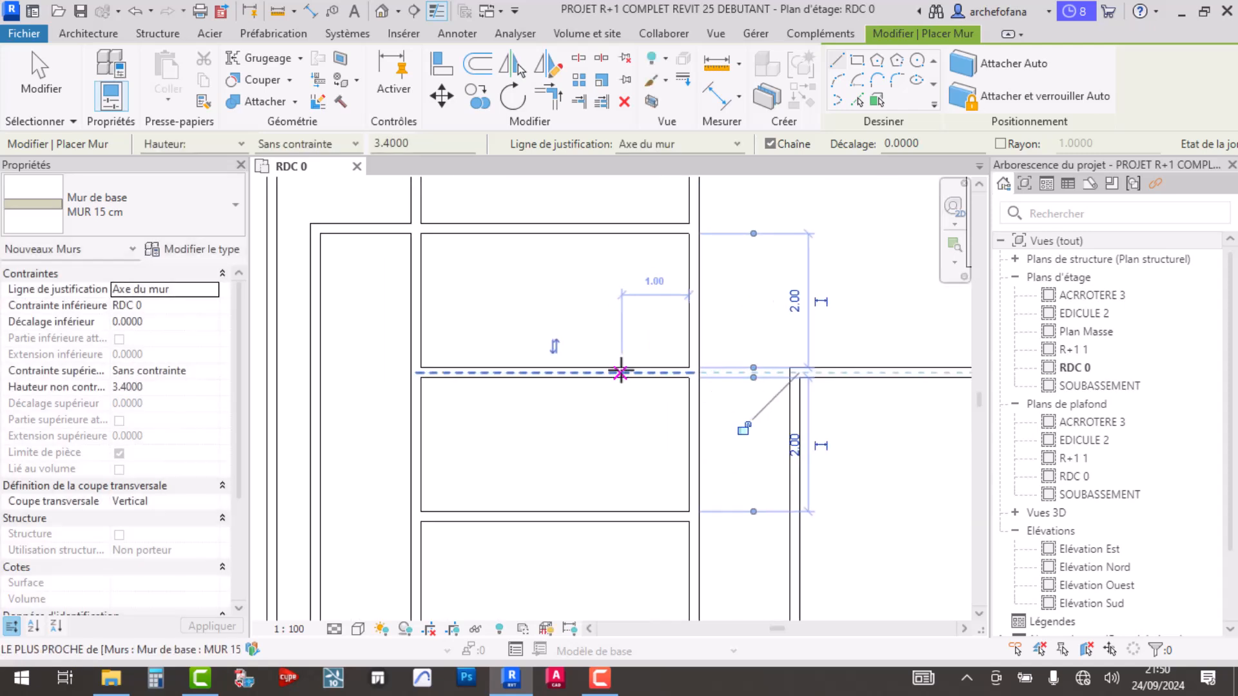
right_click(620, 373)
left_click(715, 59)
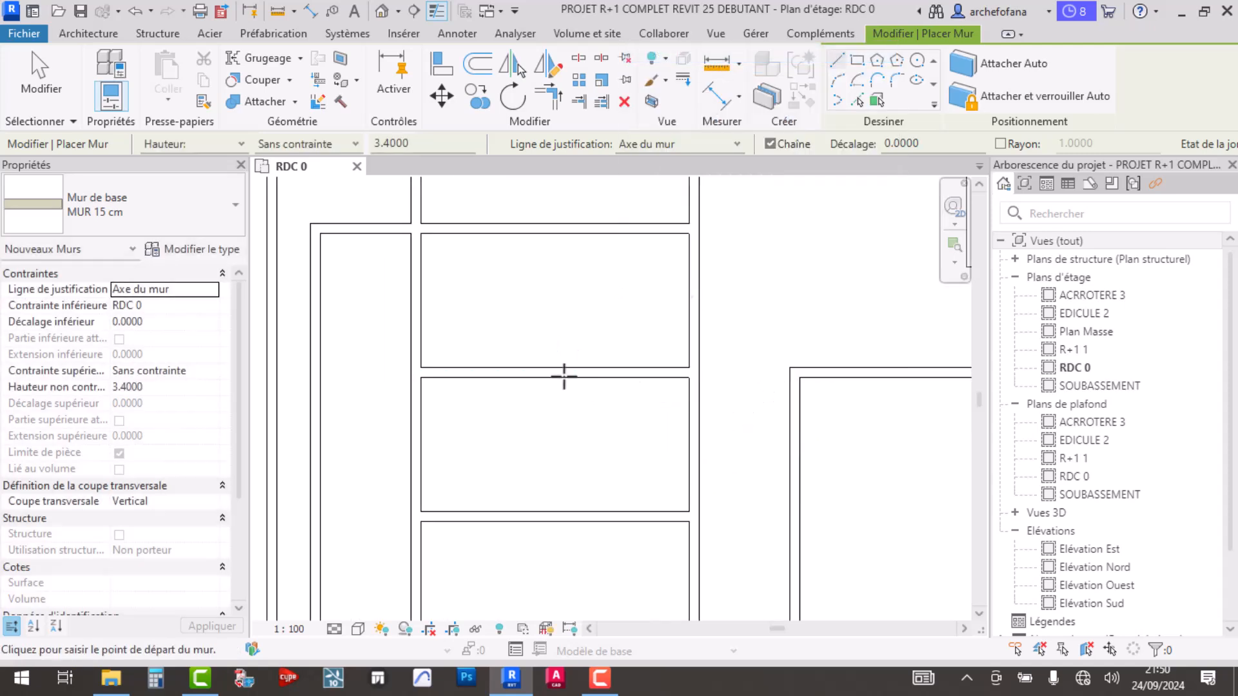
key("Escape")
scroll(564, 366, "down", 2)
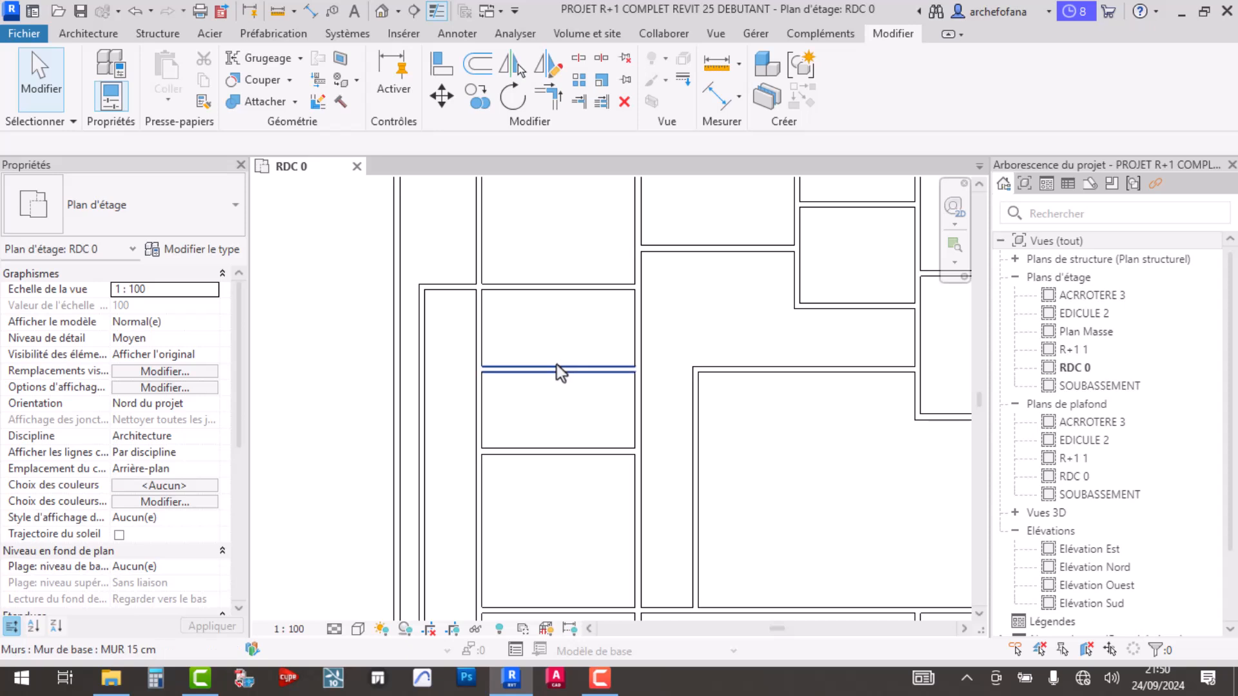
- Check the clear depths on both sides of the new partition and its position among the western rooms
left_click(556, 367)
middle_click_drag(619, 589, 594, 469)
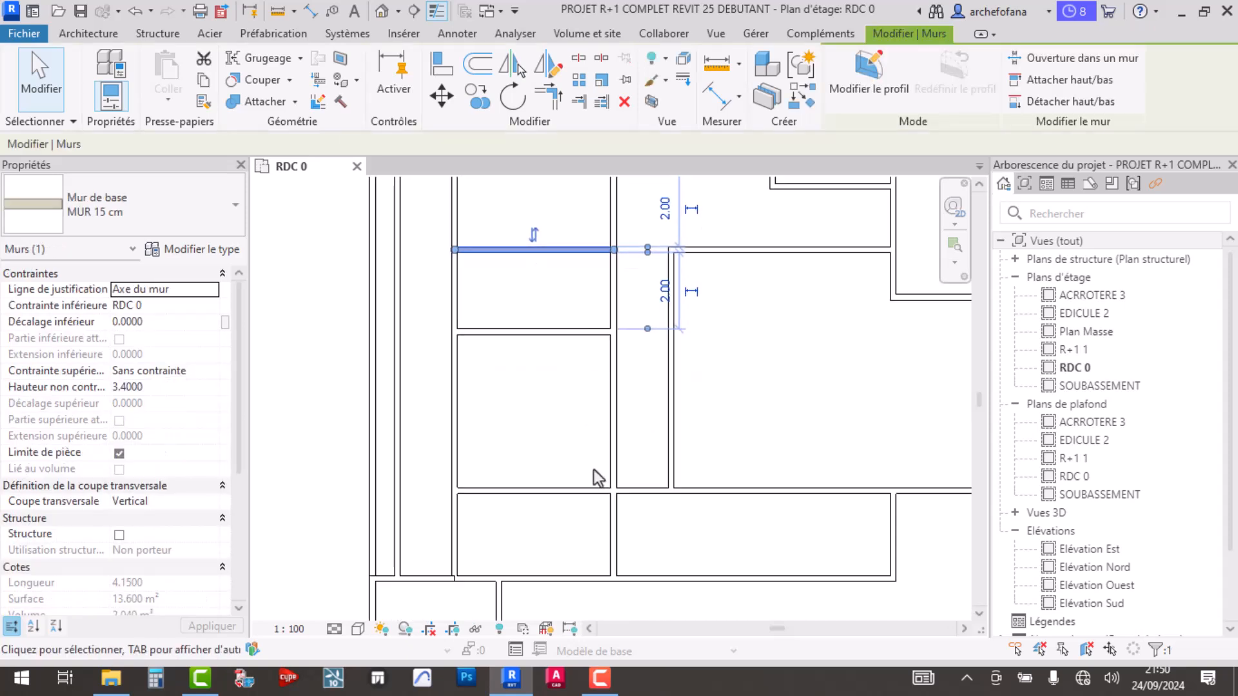
scroll(561, 440, "down", 1)
left_click(556, 406)
middle_click_drag(558, 364, 572, 458)
scroll(552, 399, "up", 1)
middle_click_drag(748, 420, 726, 534)
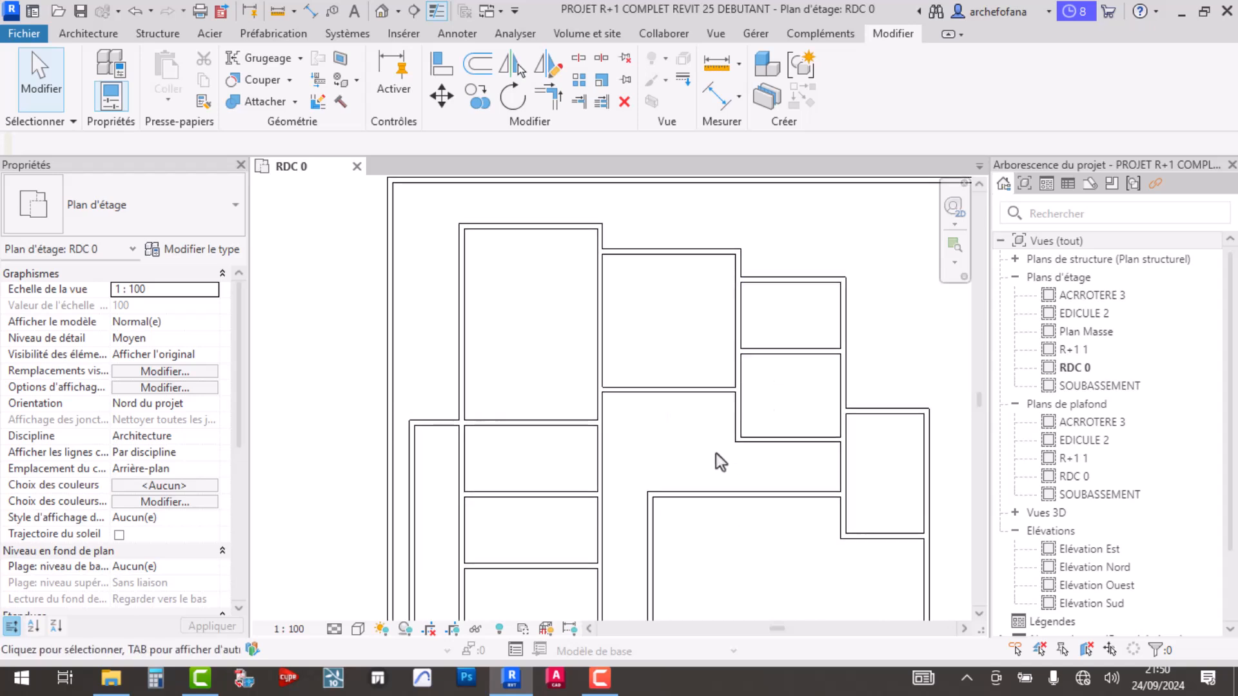
- Examine the whole RDC 0 layout, from the stepped north and east rooms to the southern strip
scroll(710, 446, "down", 2)
middle_click_drag(713, 483, 695, 441)
middle_click_drag(599, 515, 615, 455)
scroll(541, 425, "up", 1)
scroll(552, 430, "down", 1)
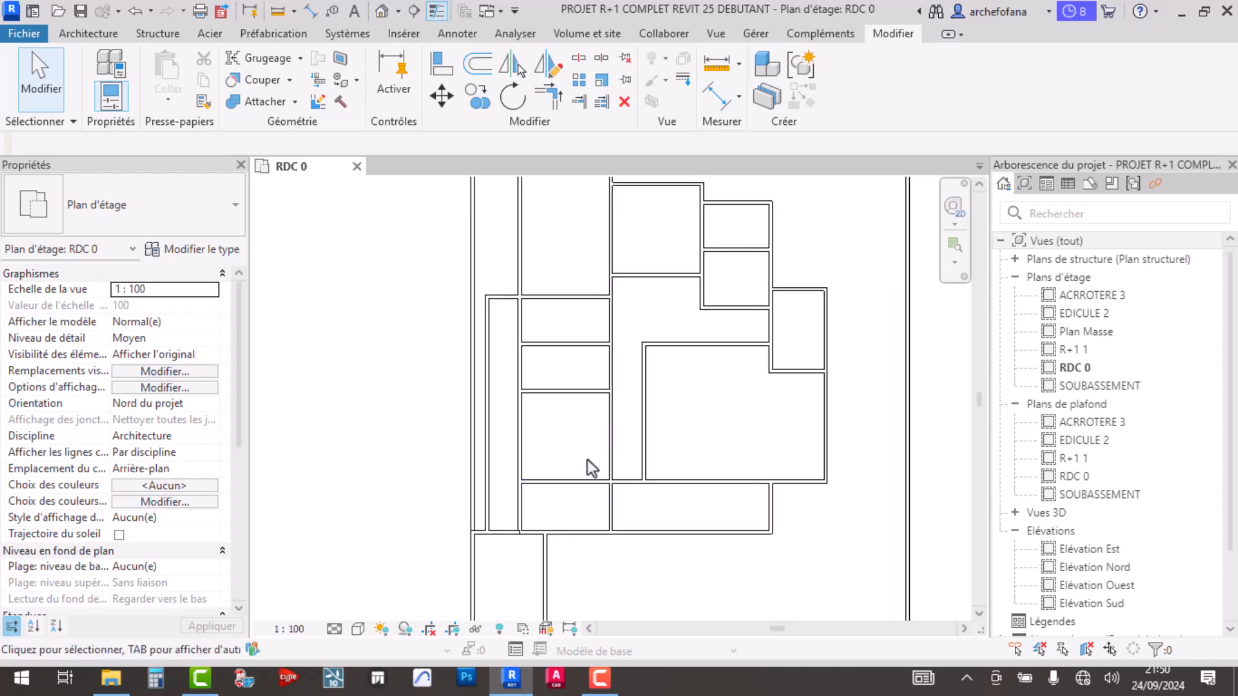
scroll(753, 413, "up", 1)
middle_click_drag(847, 427, 837, 497)
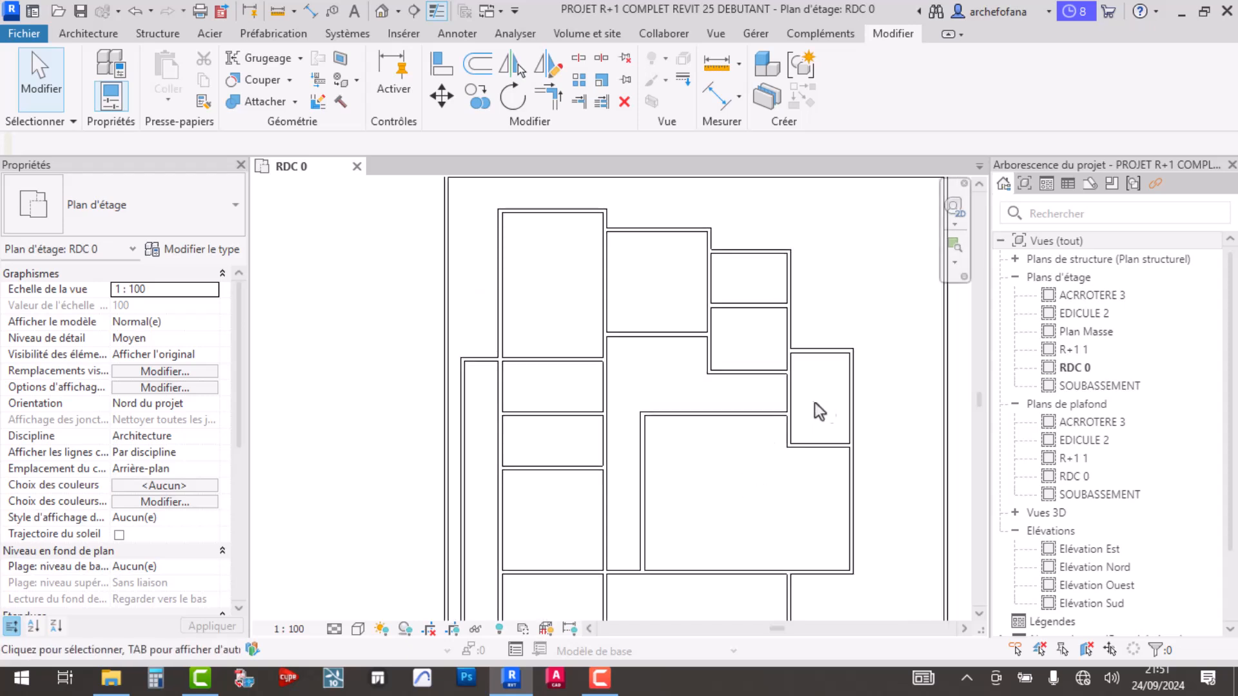
scroll(757, 342, "up", 2)
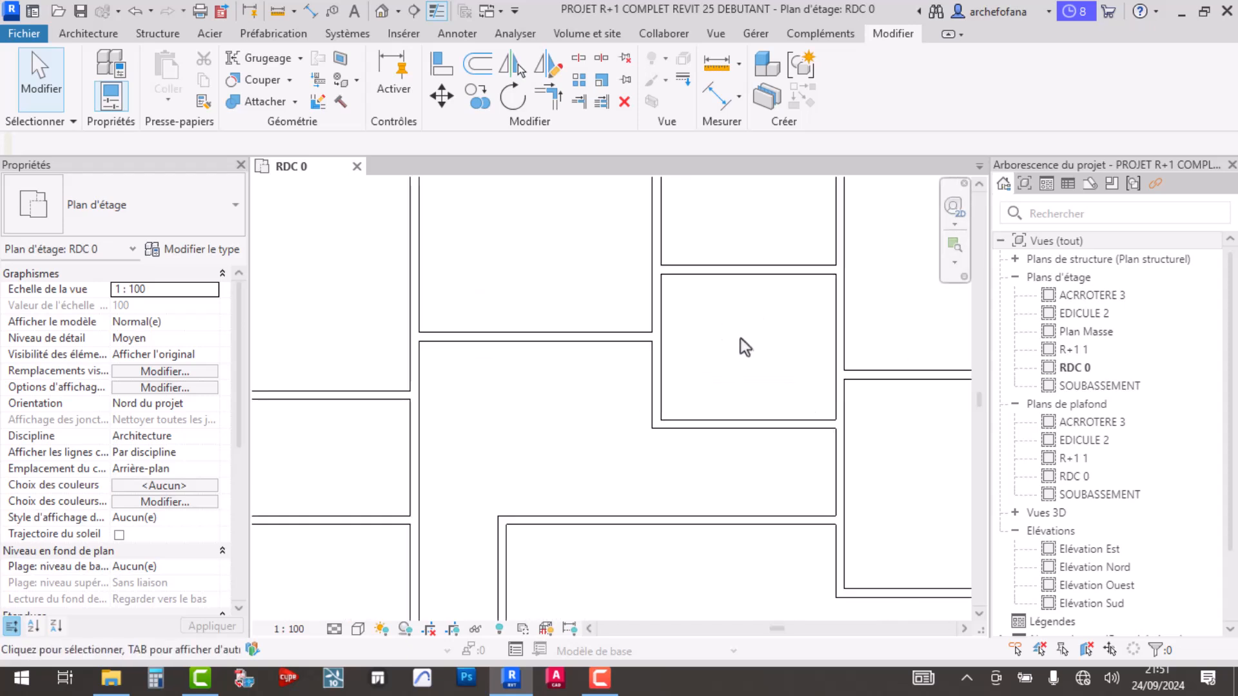
scroll(742, 342, "down", 2)
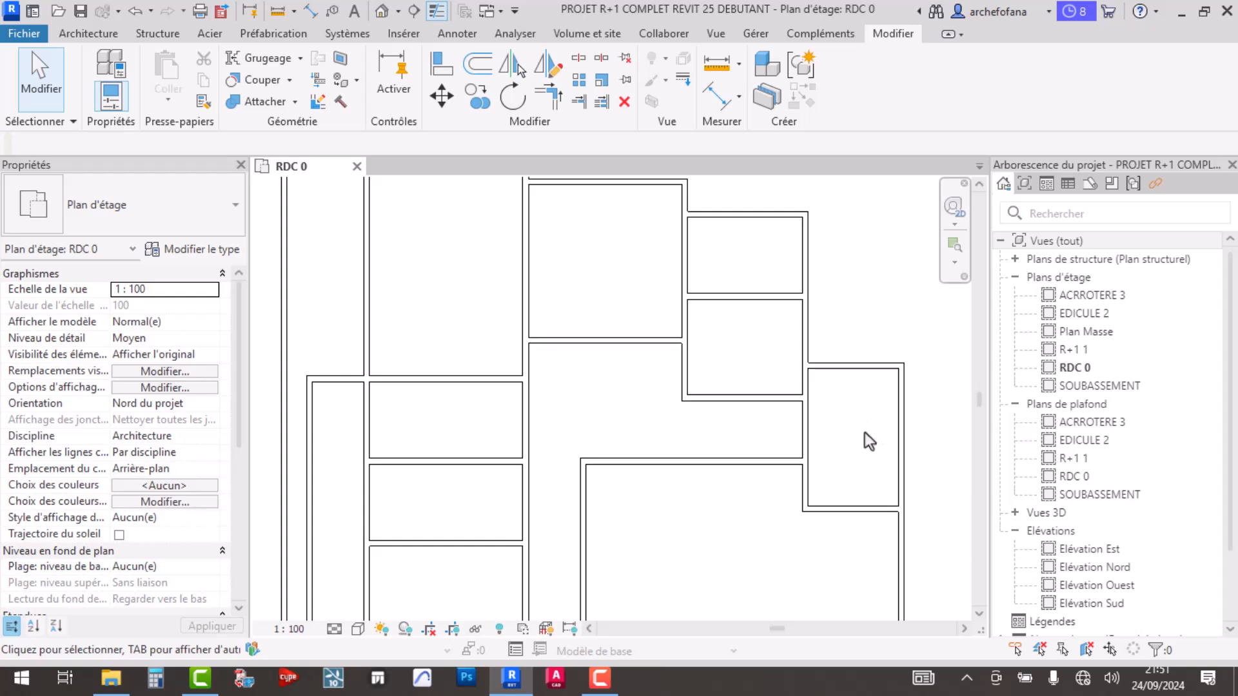
scroll(838, 425, "down", 2)
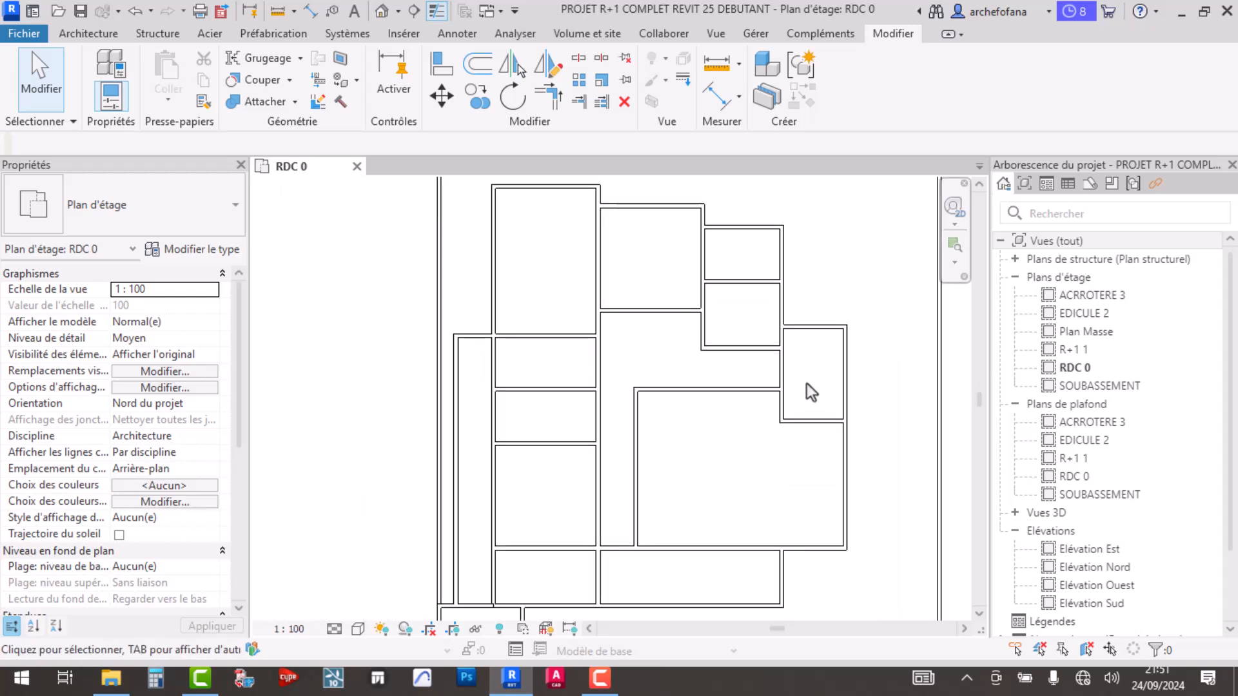
scroll(579, 506, "up", 5)
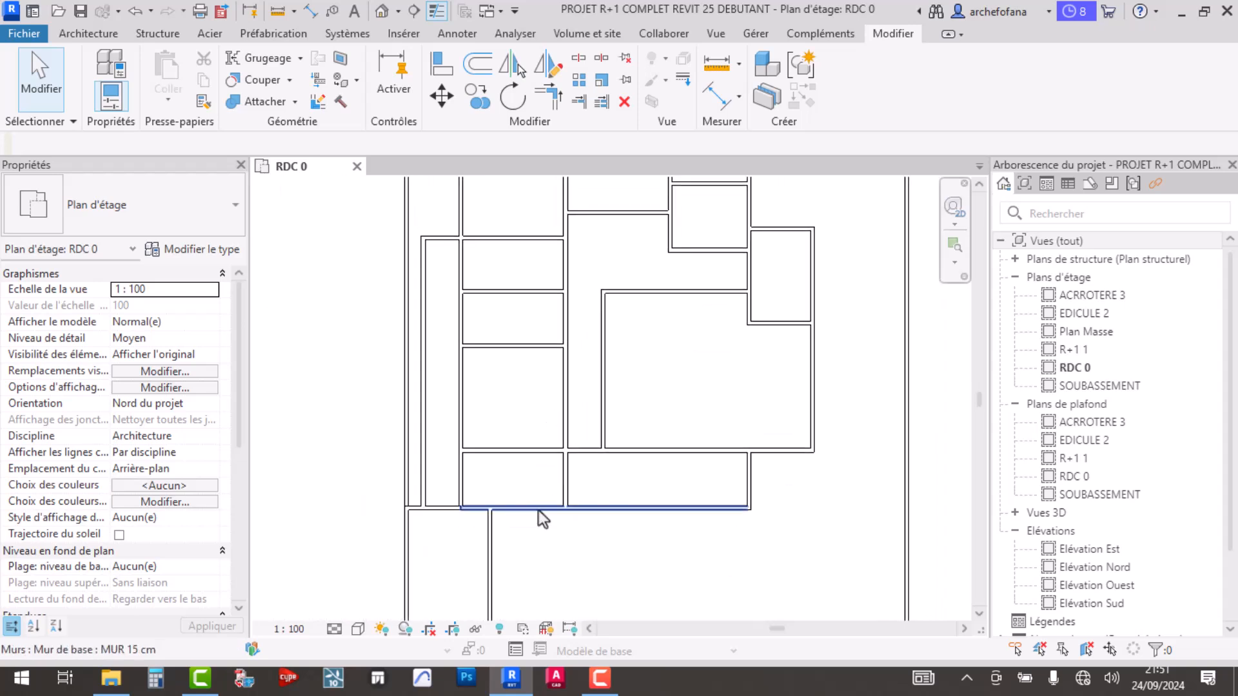
scroll(574, 427, "down", 2)
middle_click_drag(587, 428, 613, 511)
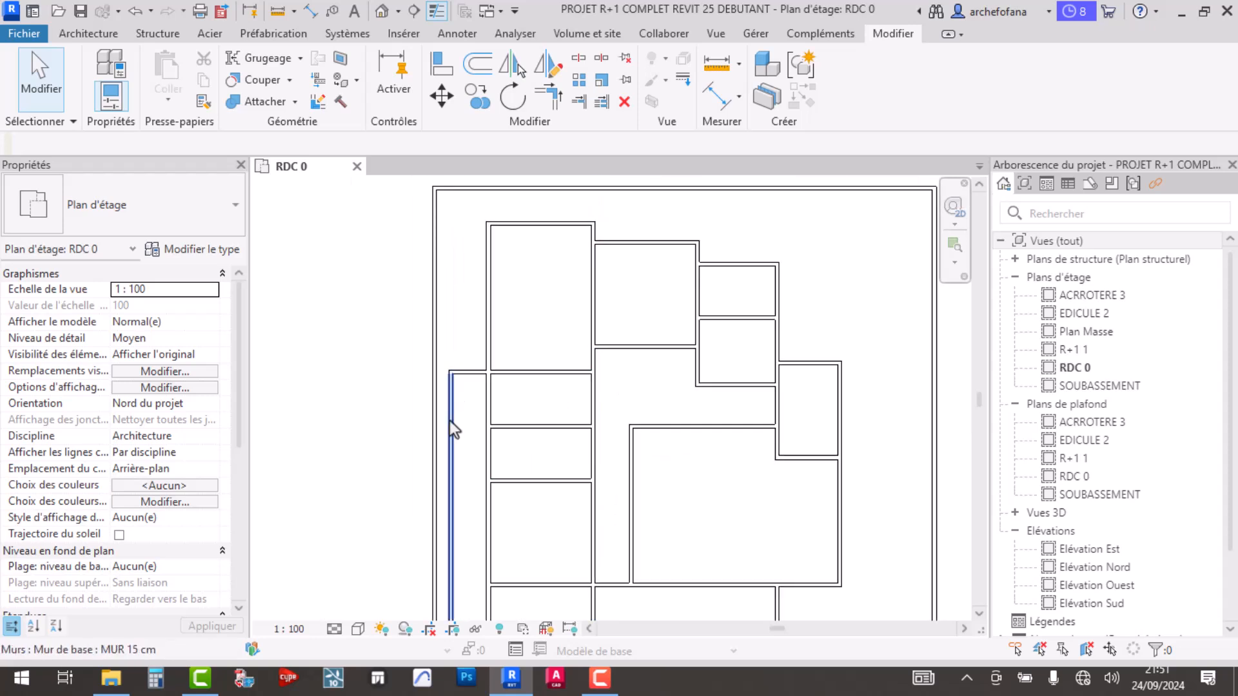
- Trim the outer west-side wall to a corner with the partition south of the two 2.00 m deep rooms
left_click(548, 97)
scroll(503, 490, "up", 3)
left_click(521, 492)
left_click(407, 470)
scroll(451, 427, "down", 2)
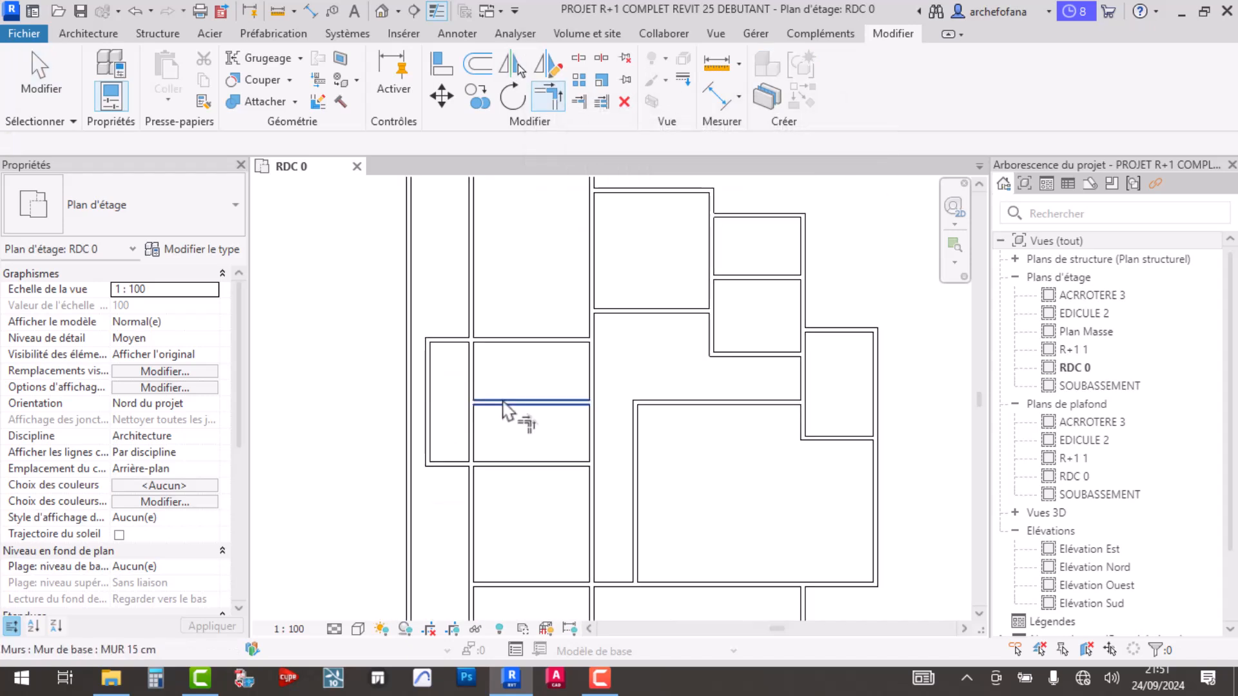
key("Escape")
middle_click_drag(487, 388, 610, 387)
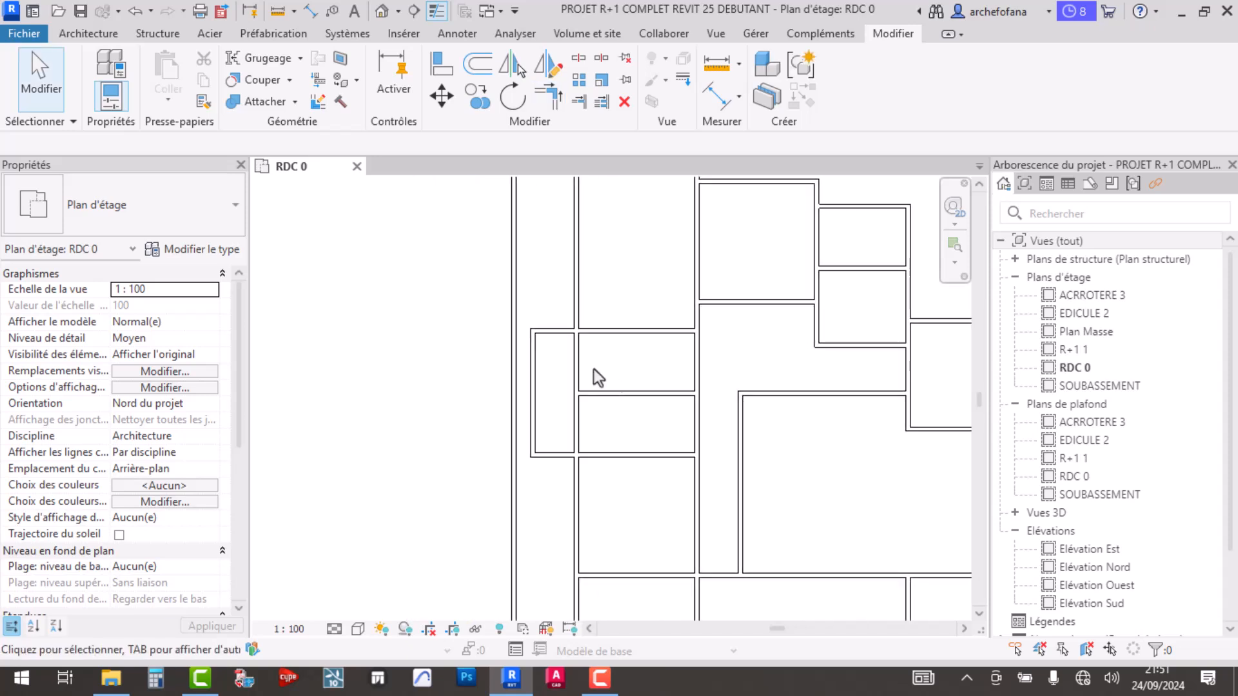
- Split the west facade wall at the north edge of the partition below the northwest room
left_click(580, 63)
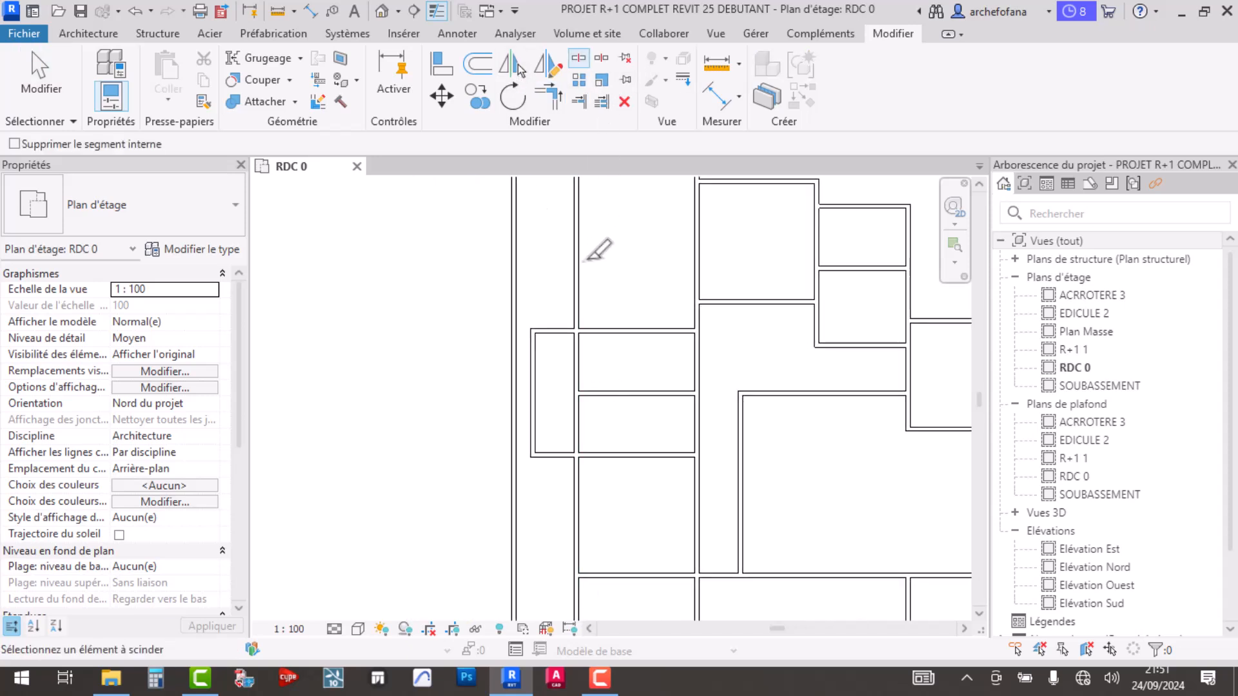
scroll(580, 348, "up", 6)
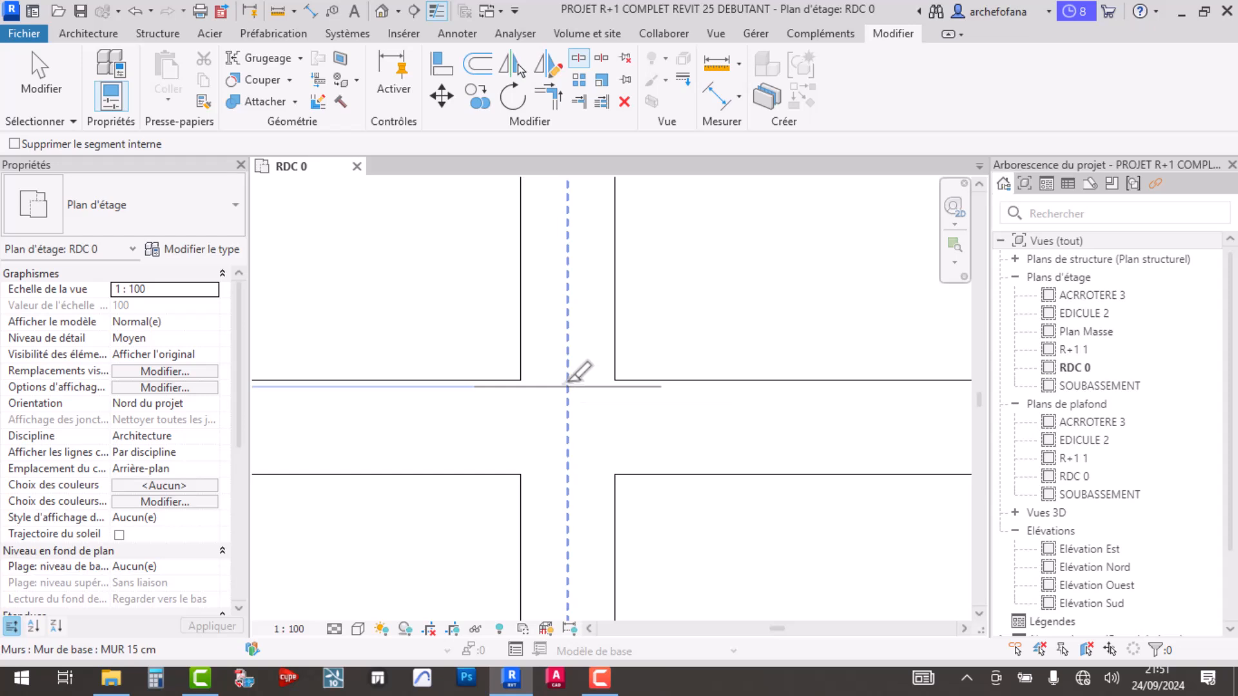
scroll(567, 385, "up", 4)
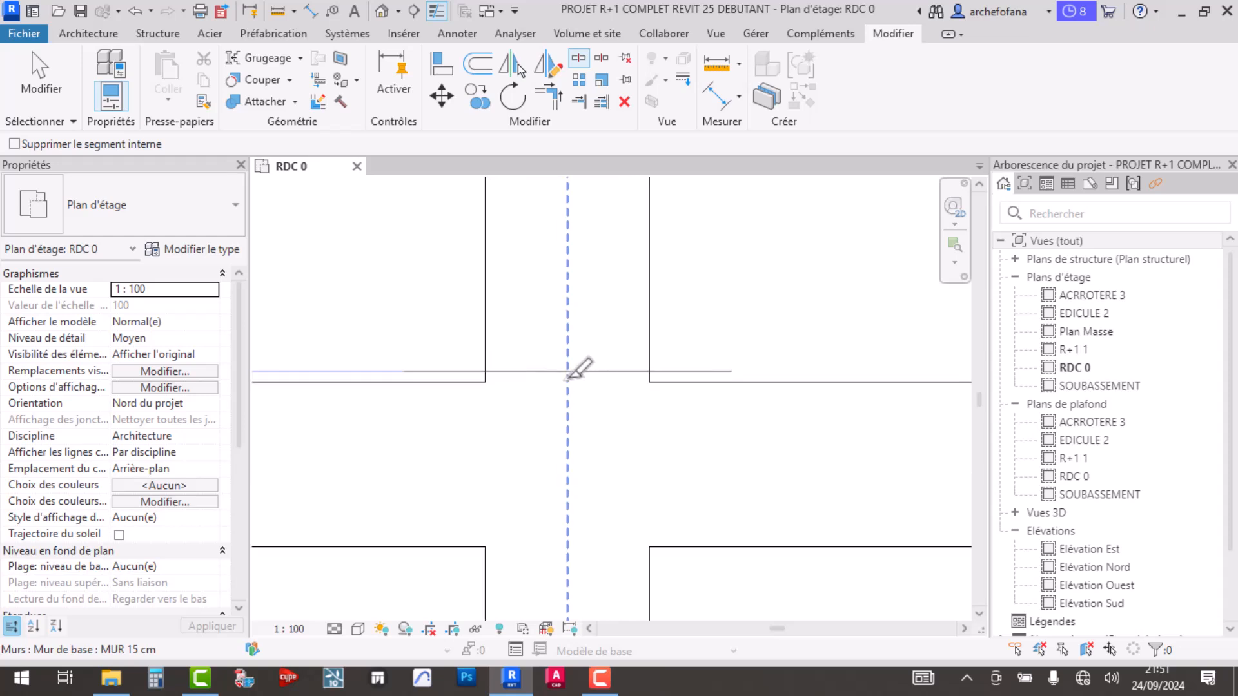
left_click(567, 385)
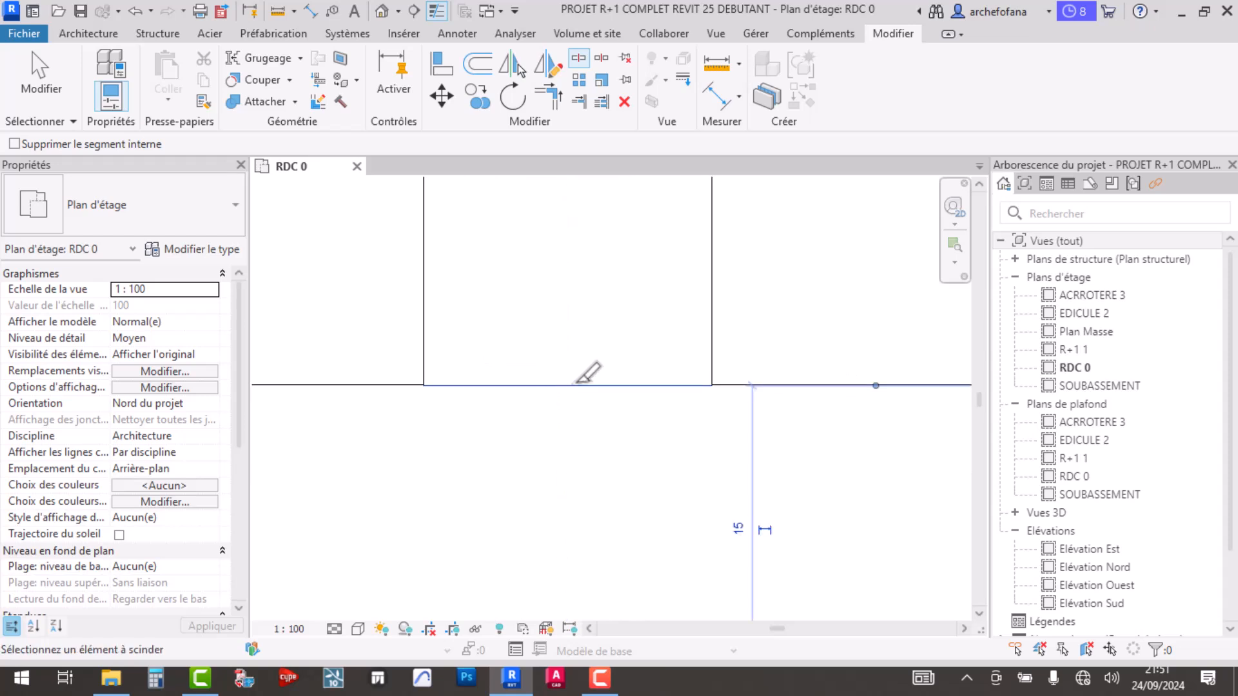
scroll(545, 386, "down", 6)
scroll(539, 368, "up", 8)
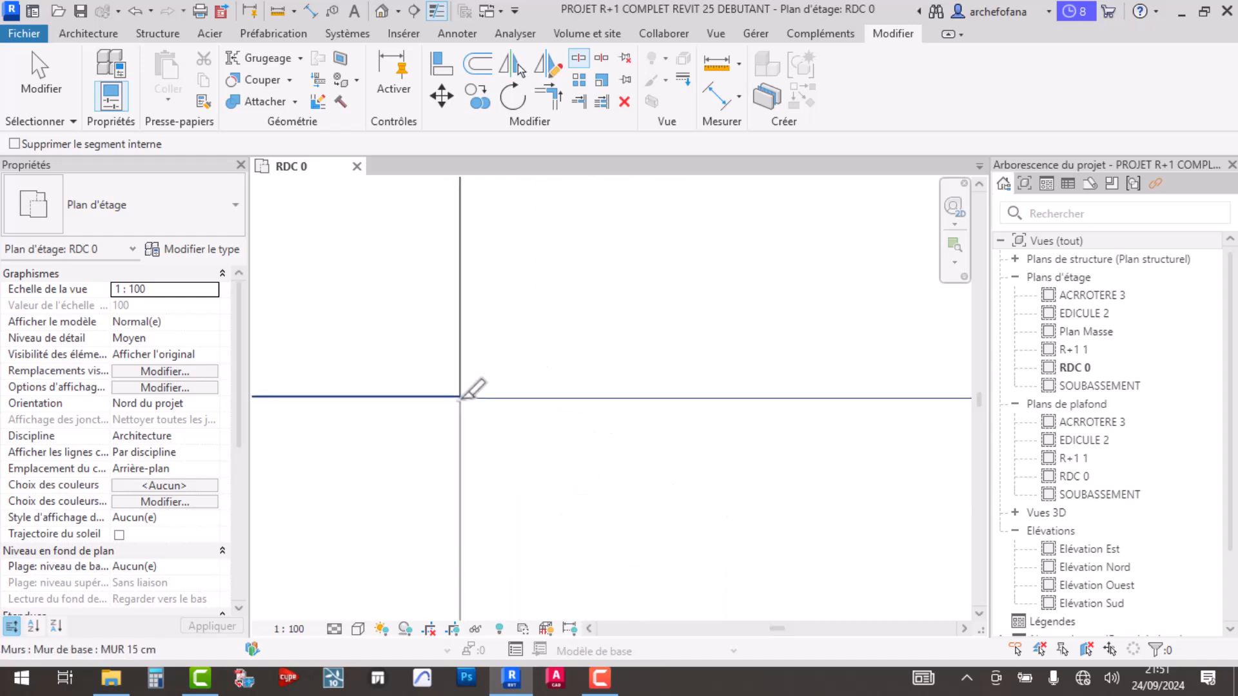
key("Escape")
scroll(512, 308, "down", 3)
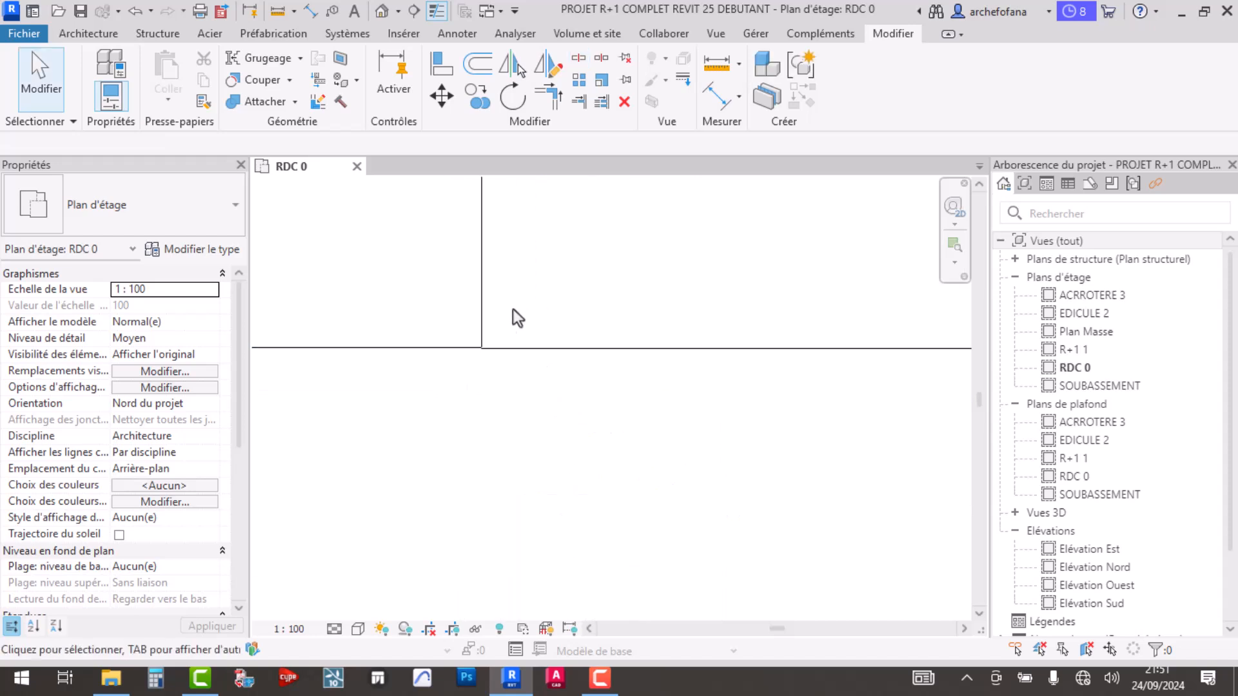
scroll(560, 254, "down", 3)
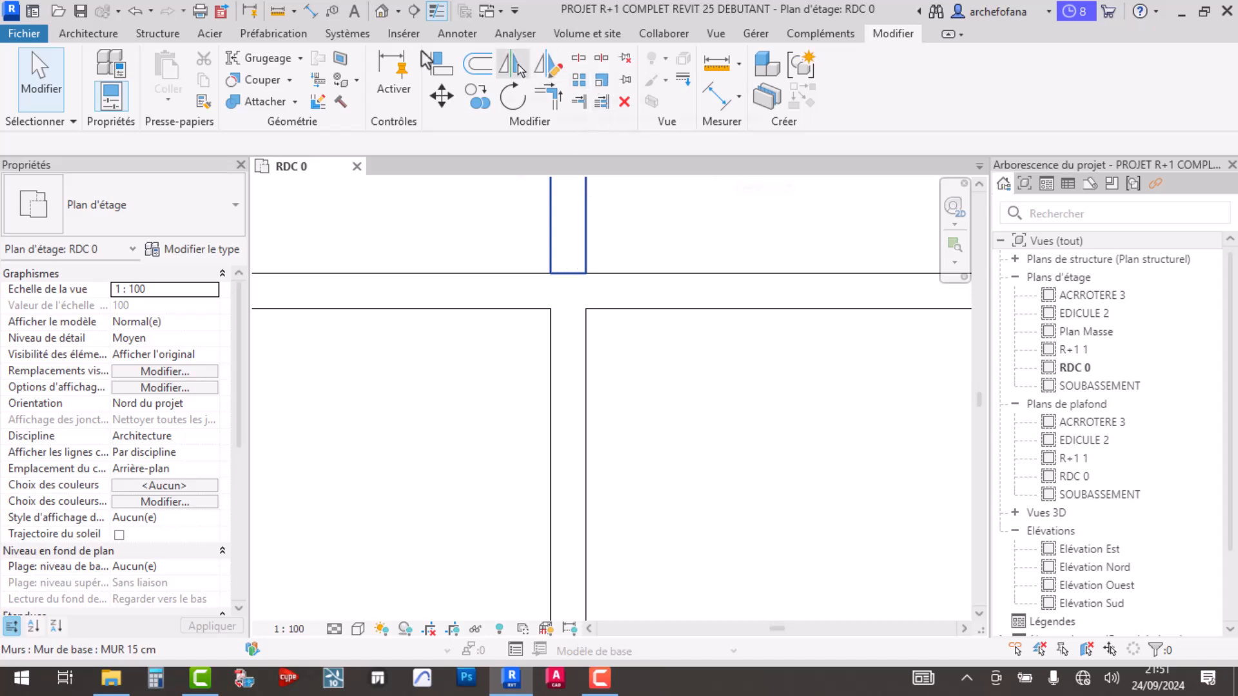
- Shorten the southern west facade segment to start at the partition south of the two small rooms, detaching the joined elements
scroll(699, 327, "down", 5)
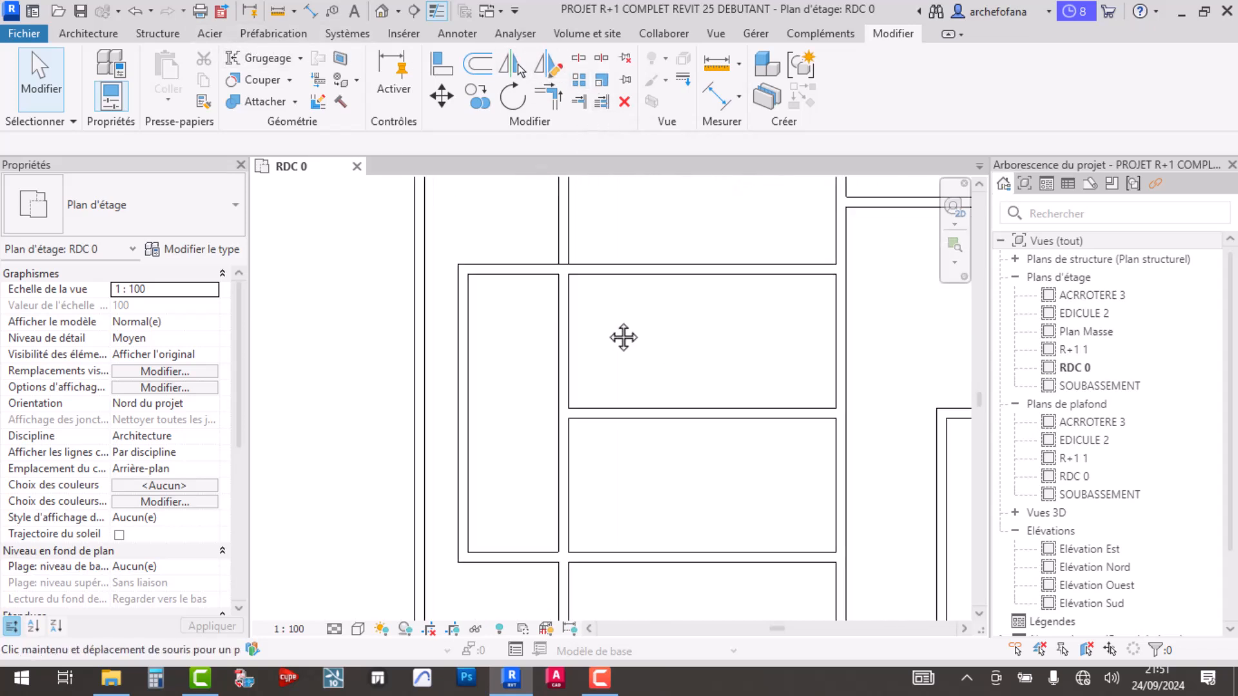
scroll(599, 322, "down", 1)
left_click(558, 362)
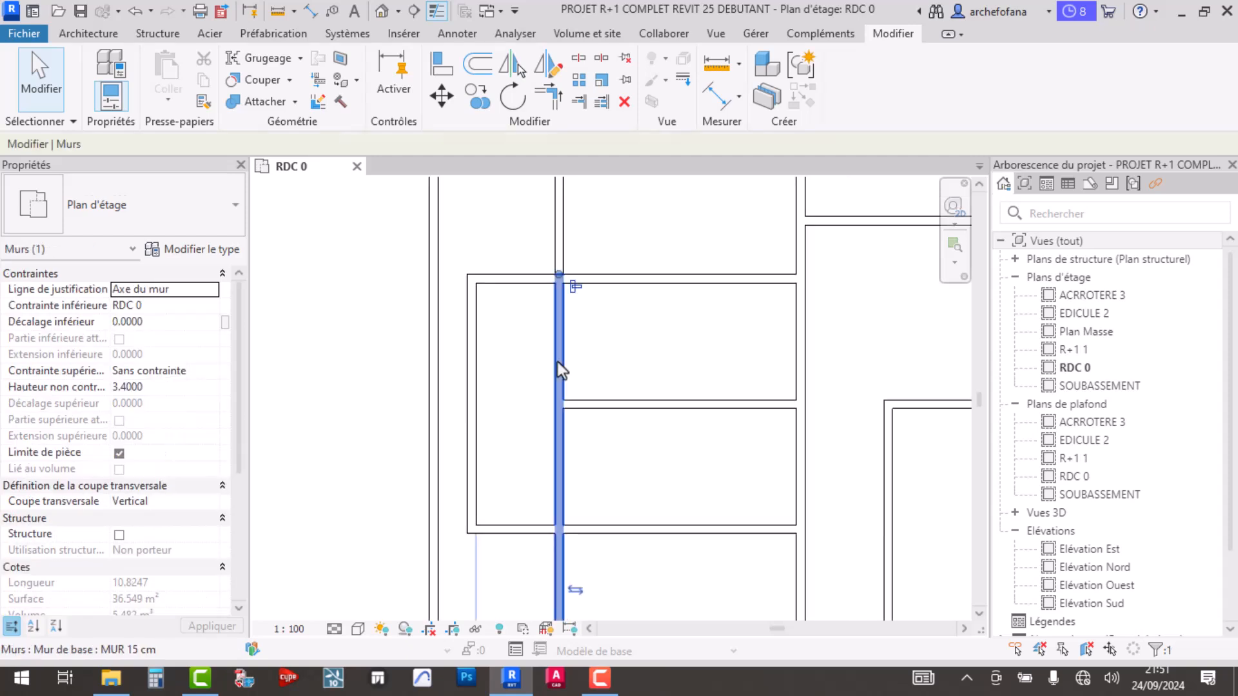
left_click_drag(558, 275, 559, 529)
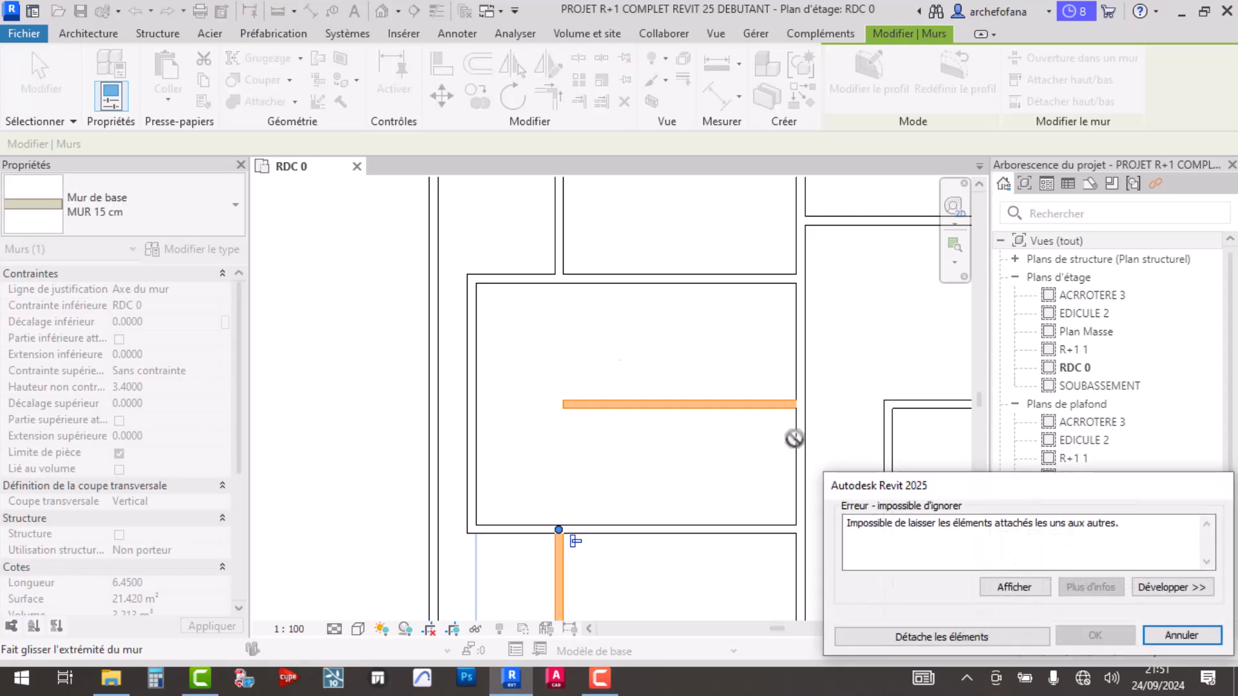
left_click(986, 635)
left_click(647, 451)
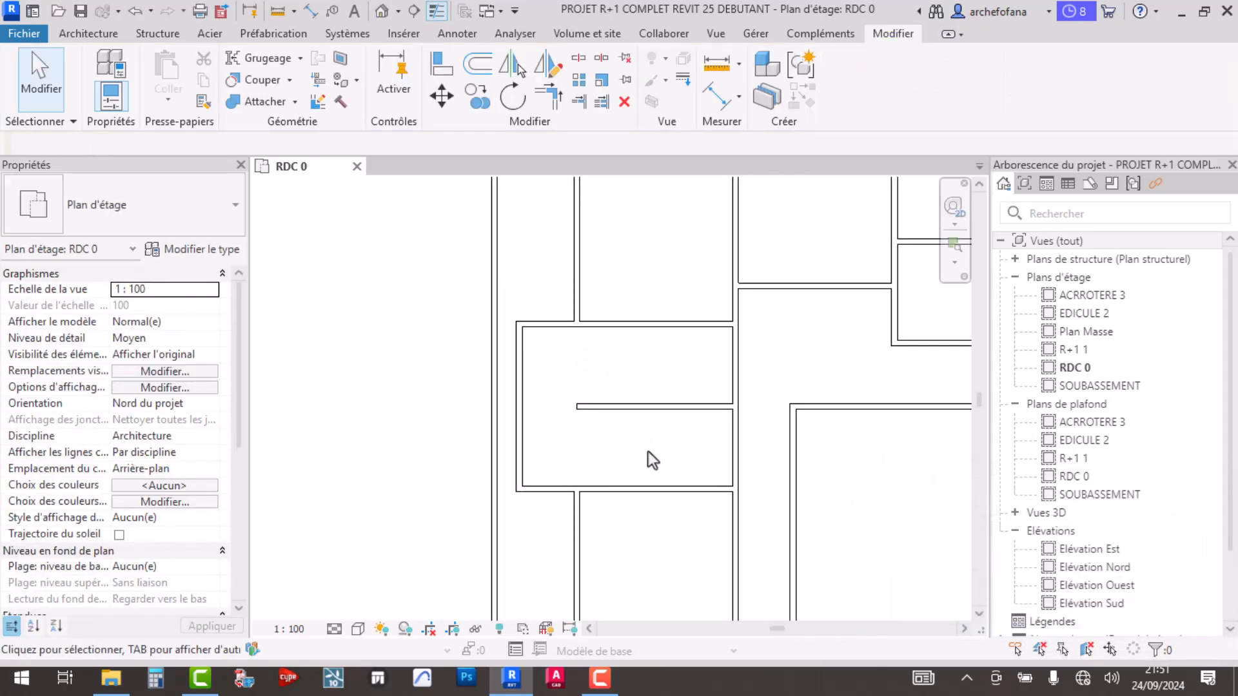
- Set the clear distance from the partition between the two small western rooms to their south wall to 1.5 m
scroll(589, 366, "down", 2)
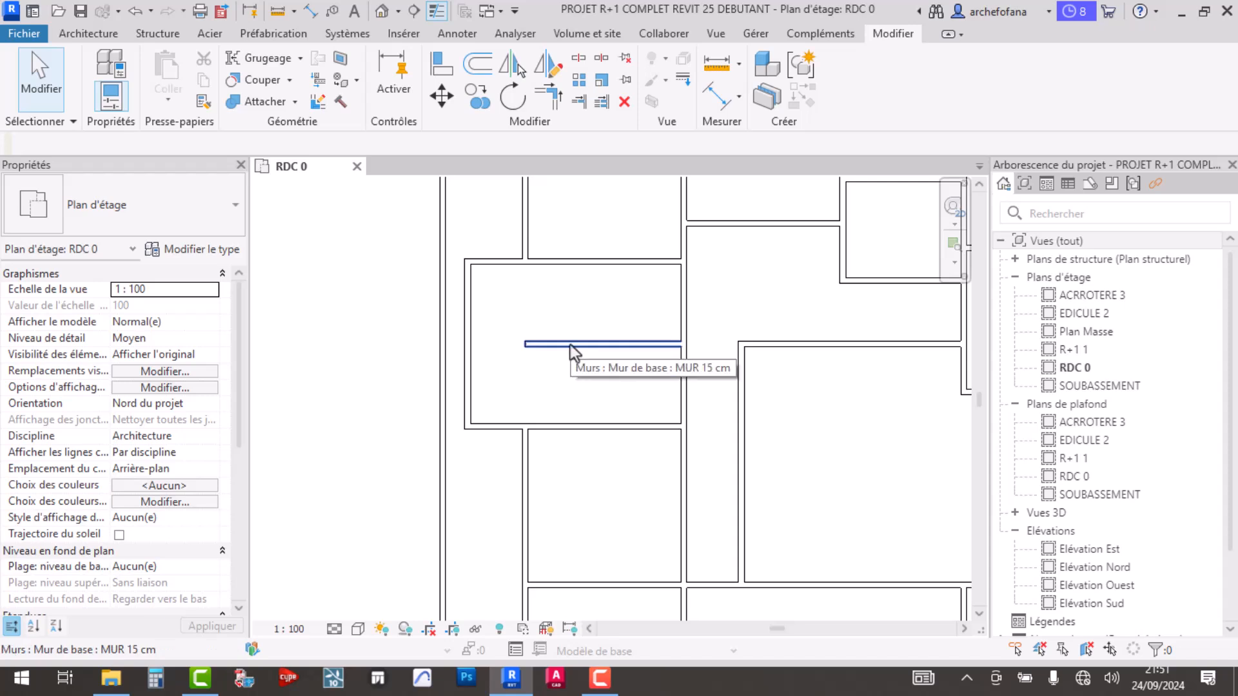
left_click(569, 344)
scroll(677, 390, "up", 2)
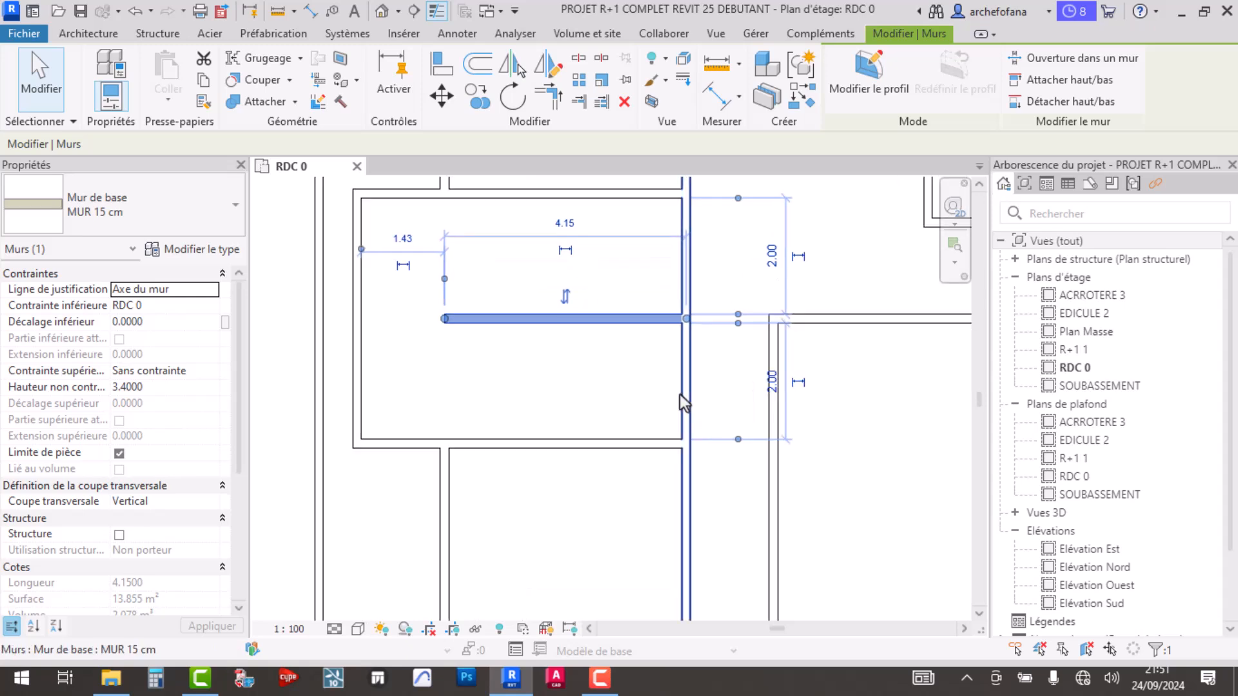
left_click(771, 385)
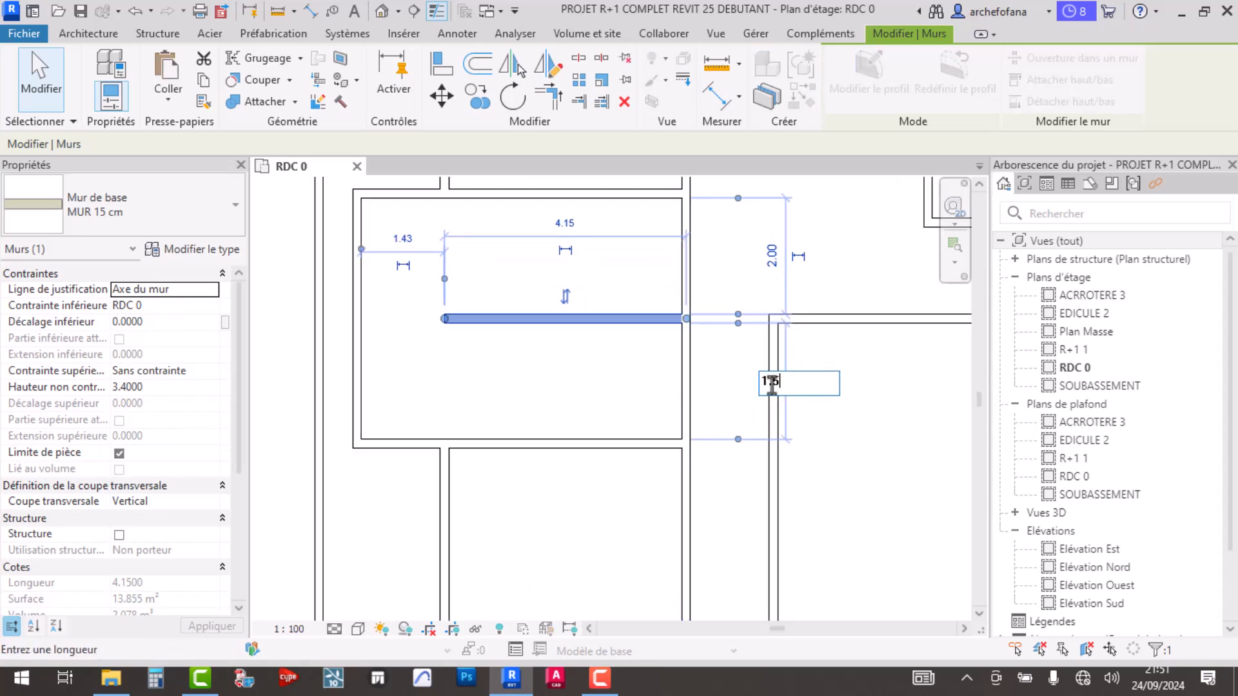
type("1.5")
key("Return")
key("Escape")
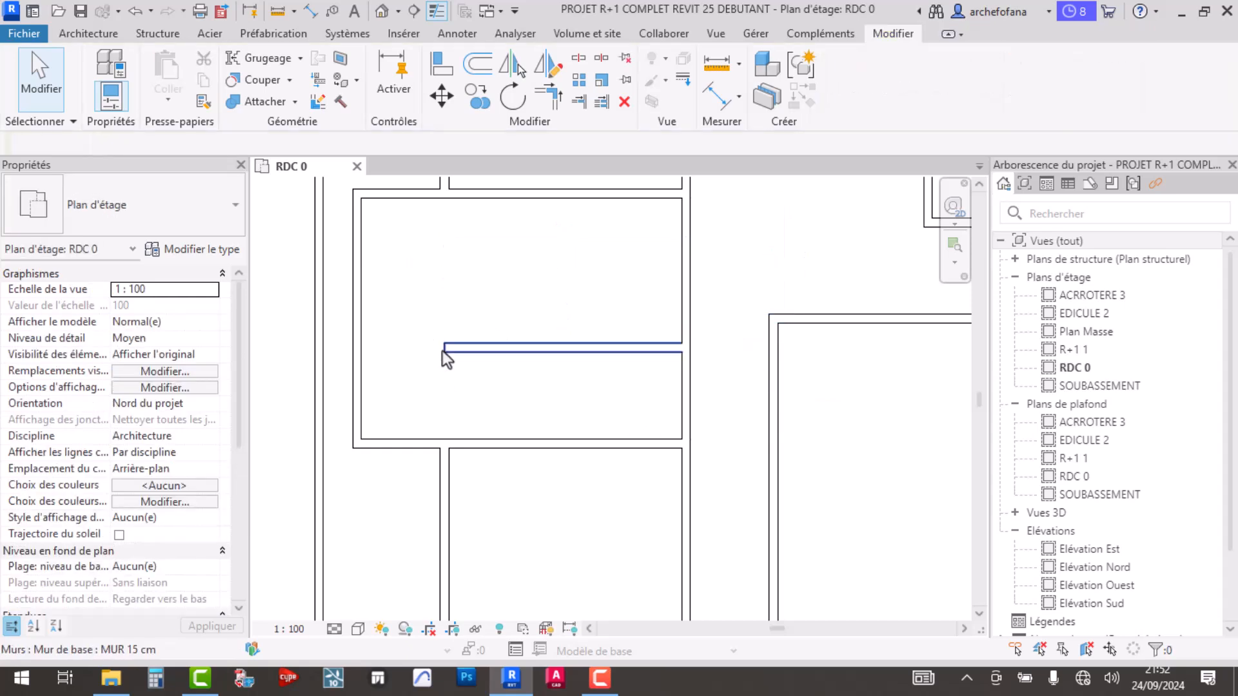
- Extend the partition between the two small western rooms to the outer west wall
left_click(467, 348)
key("Escape")
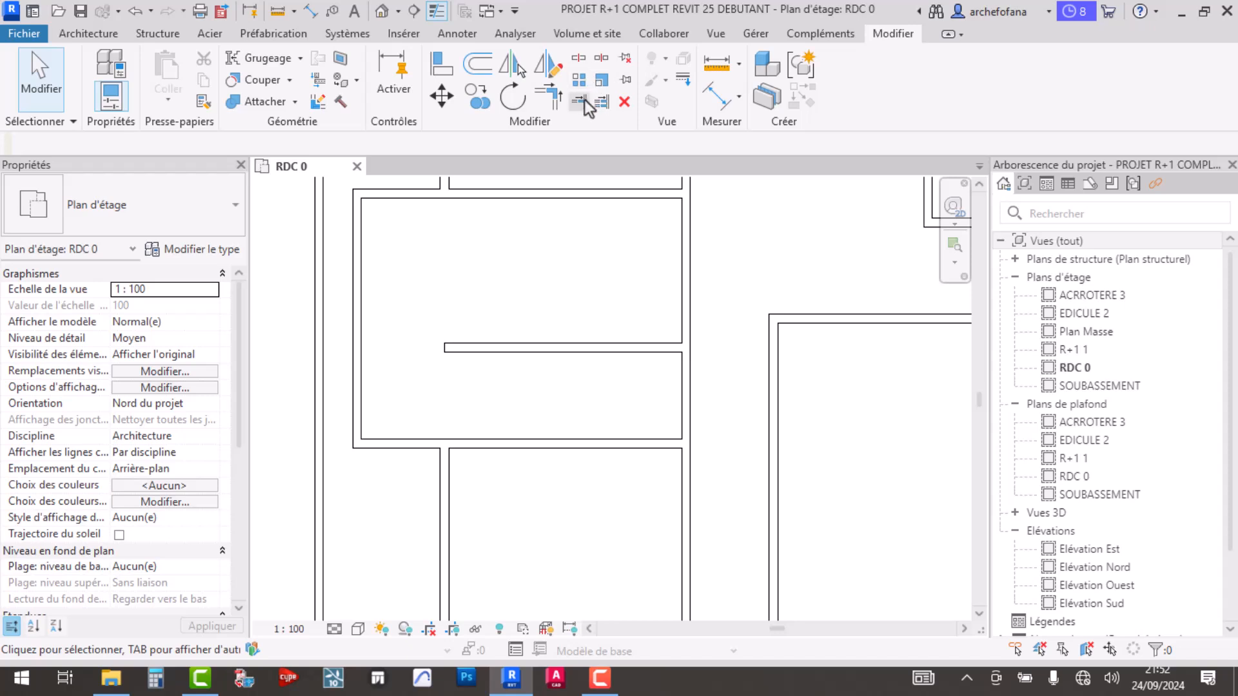
left_click(588, 102)
scroll(351, 391, "up", 3)
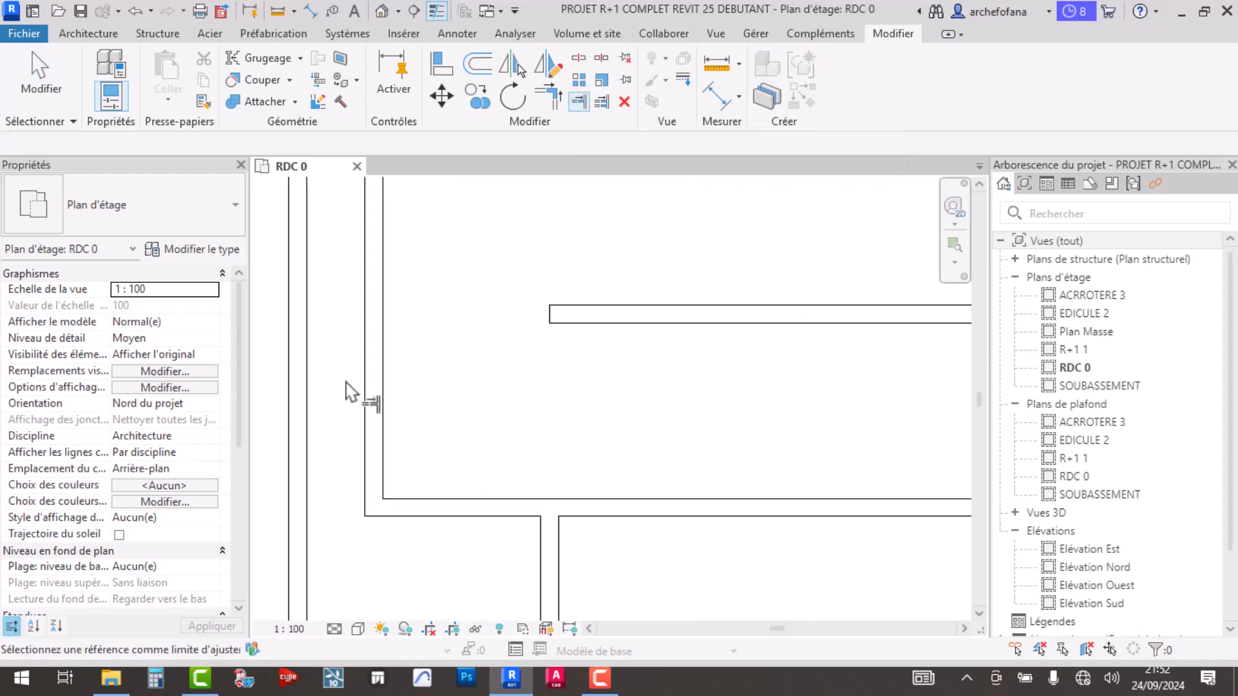
scroll(505, 368, "down", 4)
key("Escape")
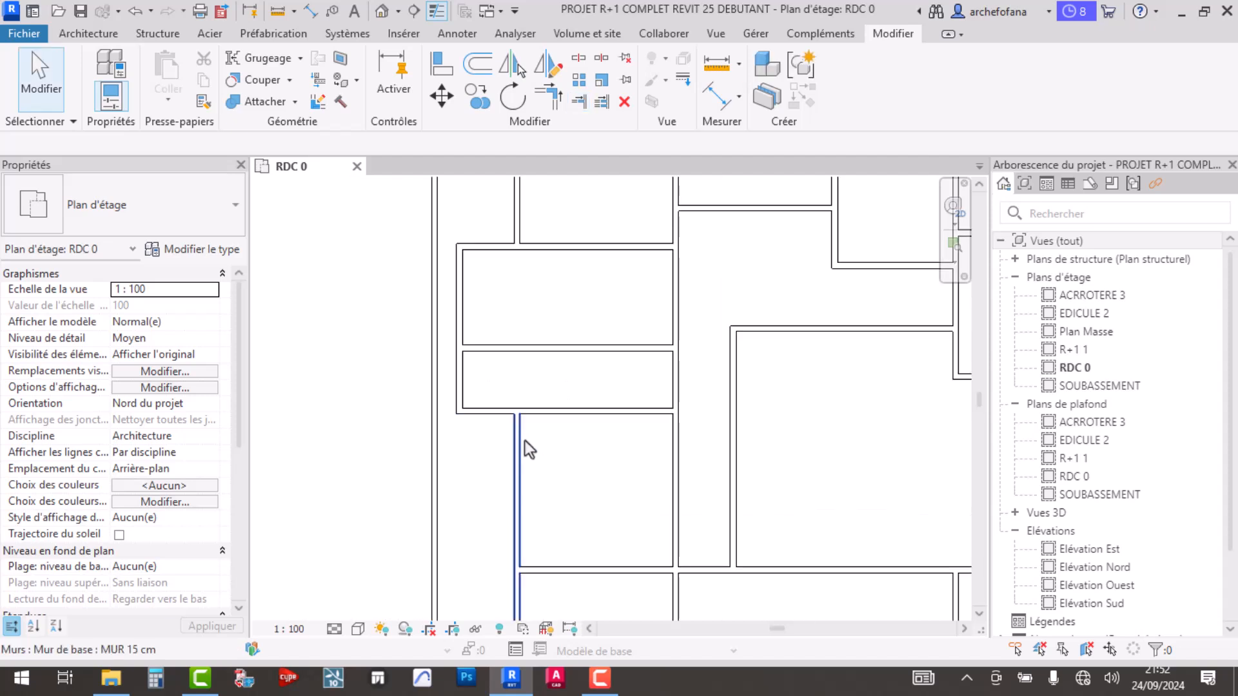
- Examine the RDC 0 room layout and its position inside the boundary walls
scroll(532, 451, "down", 3)
middle_click_drag(607, 504, 601, 417)
scroll(518, 419, "up", 1)
scroll(558, 402, "up", 2)
scroll(551, 296, "up", 1)
middle_click_drag(554, 302, 577, 373)
scroll(602, 365, "down", 3)
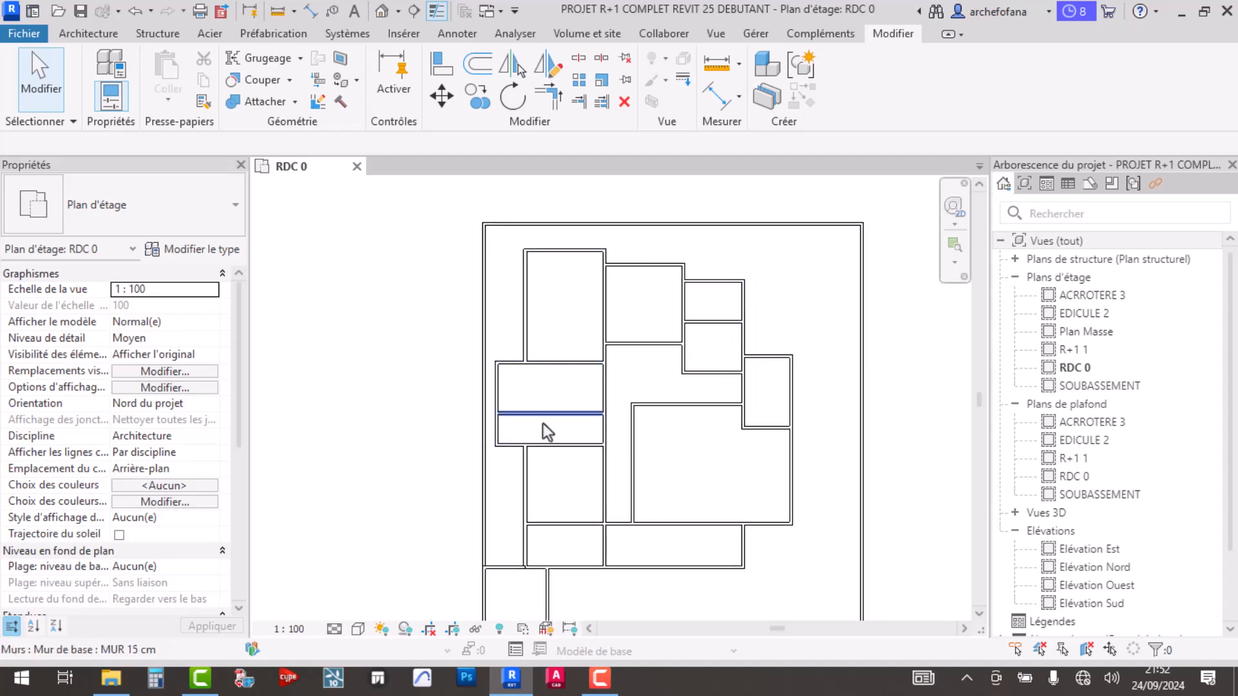
middle_click_drag(588, 454, 571, 419)
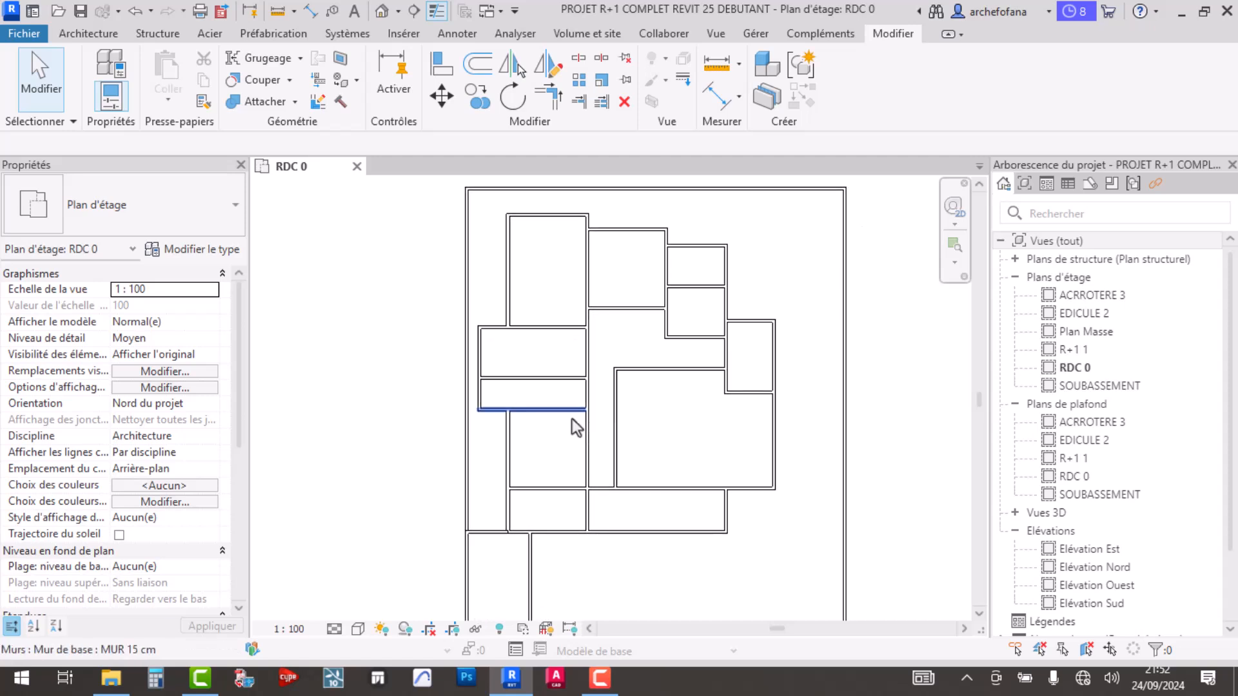
left_click(536, 217)
left_click(544, 266)
middle_click_drag(524, 308, 556, 326)
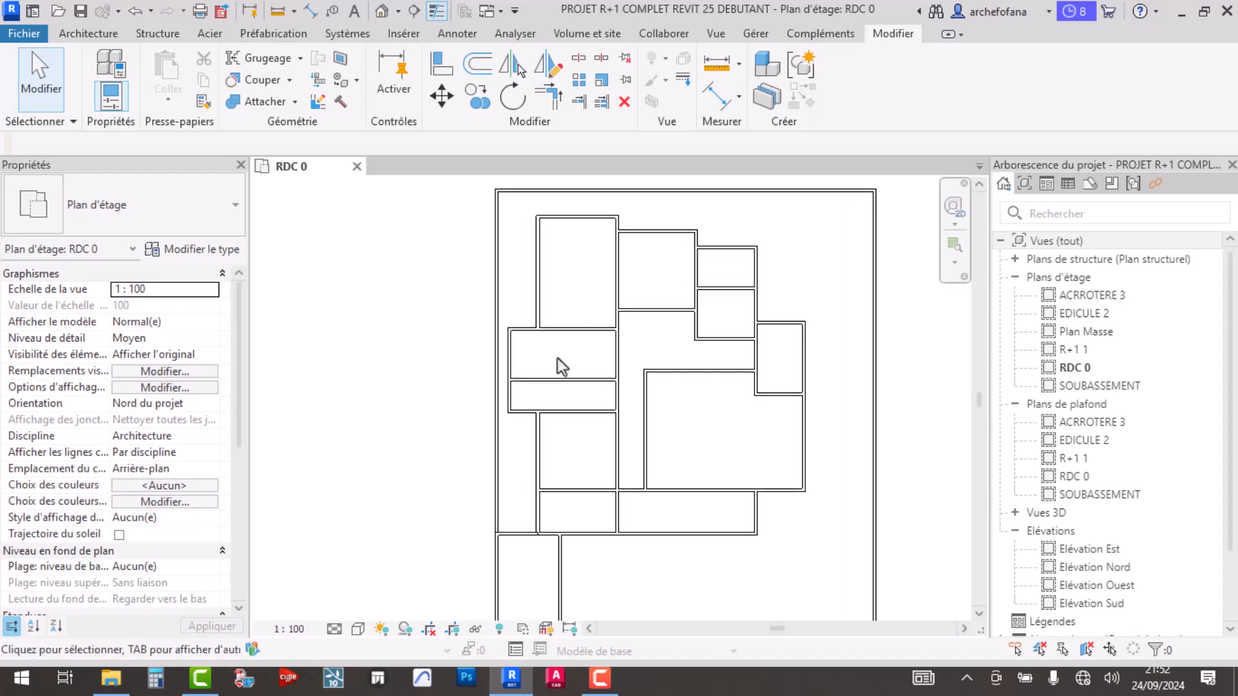
middle_click_drag(597, 402, 583, 388)
- Move all building walls except the short boundary link wall 1.65 m east, detaching the joined elements
left_click_drag(443, 191, 826, 550)
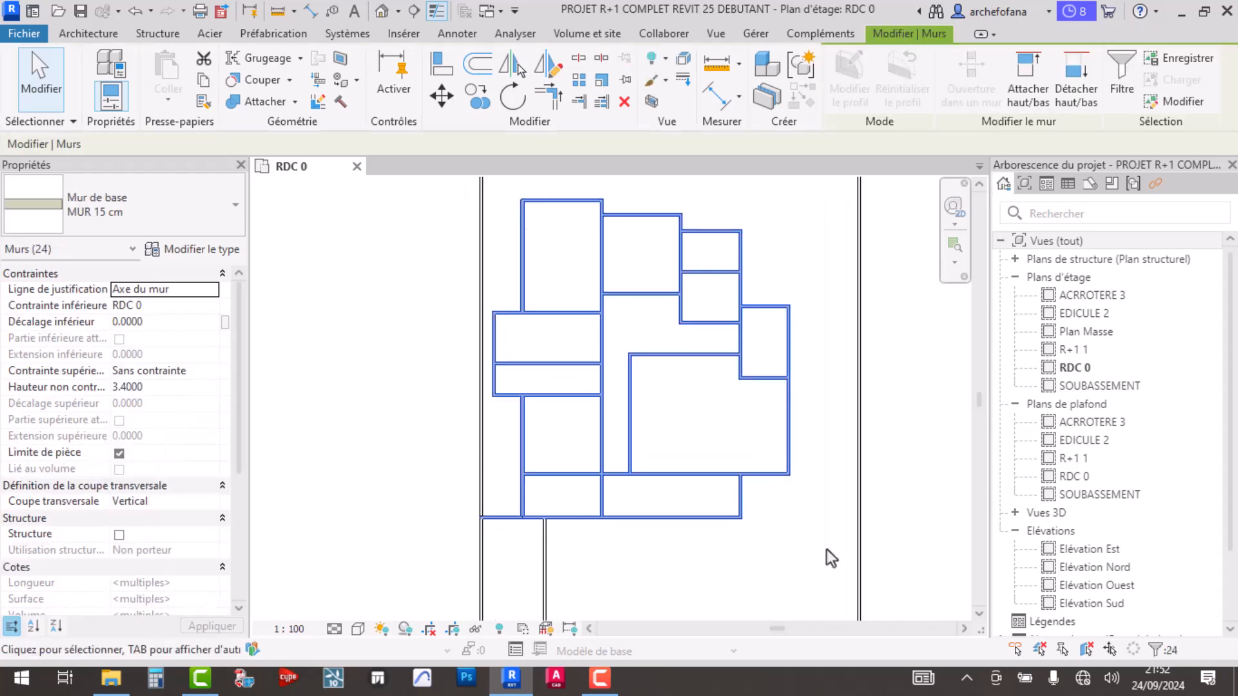
scroll(593, 479, "down", 2)
scroll(569, 481, "up", 5)
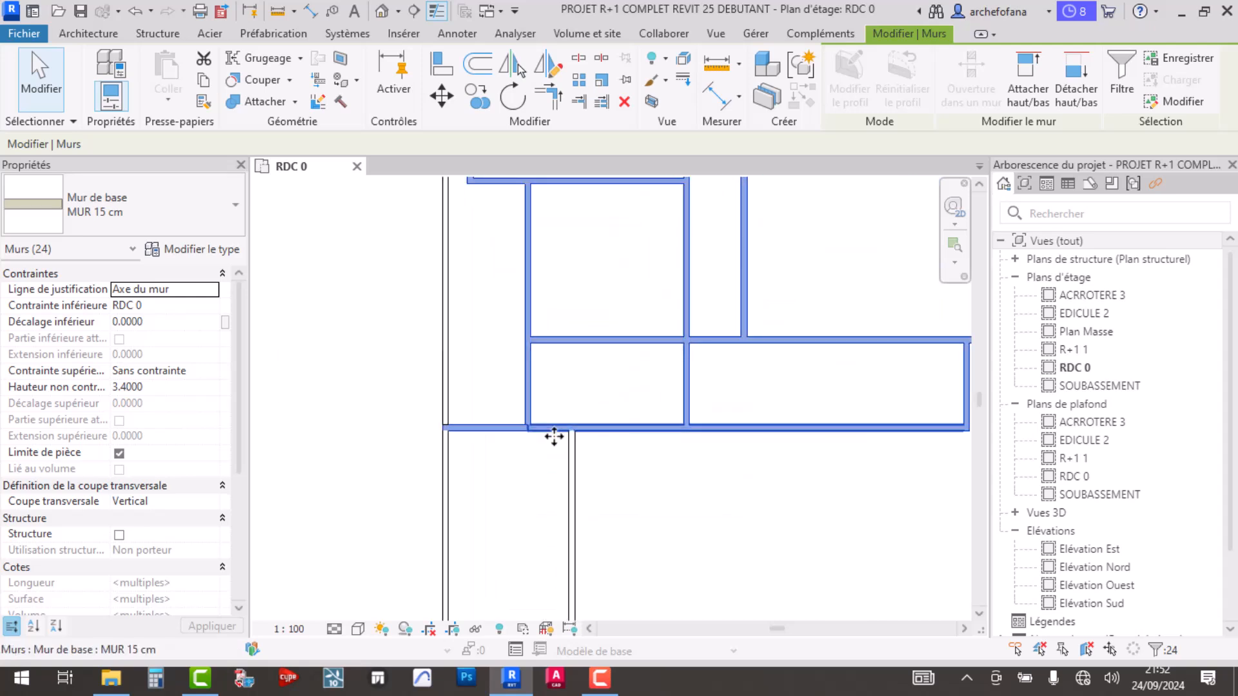
left_click(494, 427, "shift")
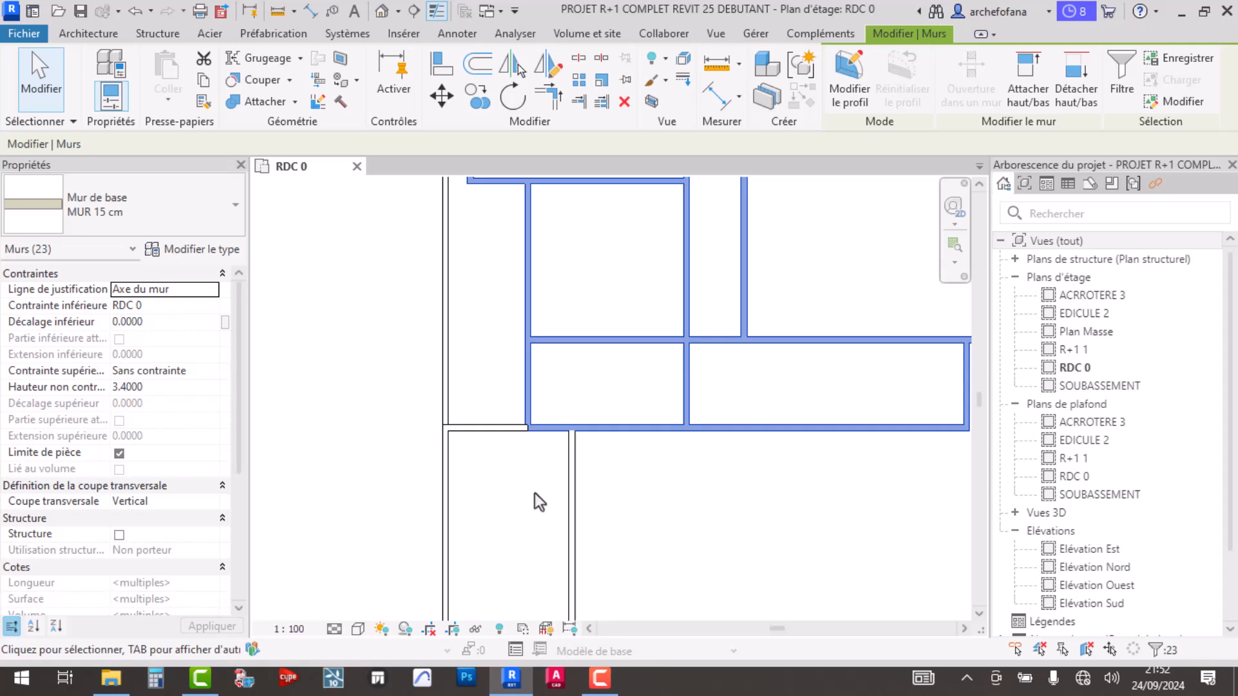
scroll(524, 447, "down", 4)
scroll(536, 532, "up", 3)
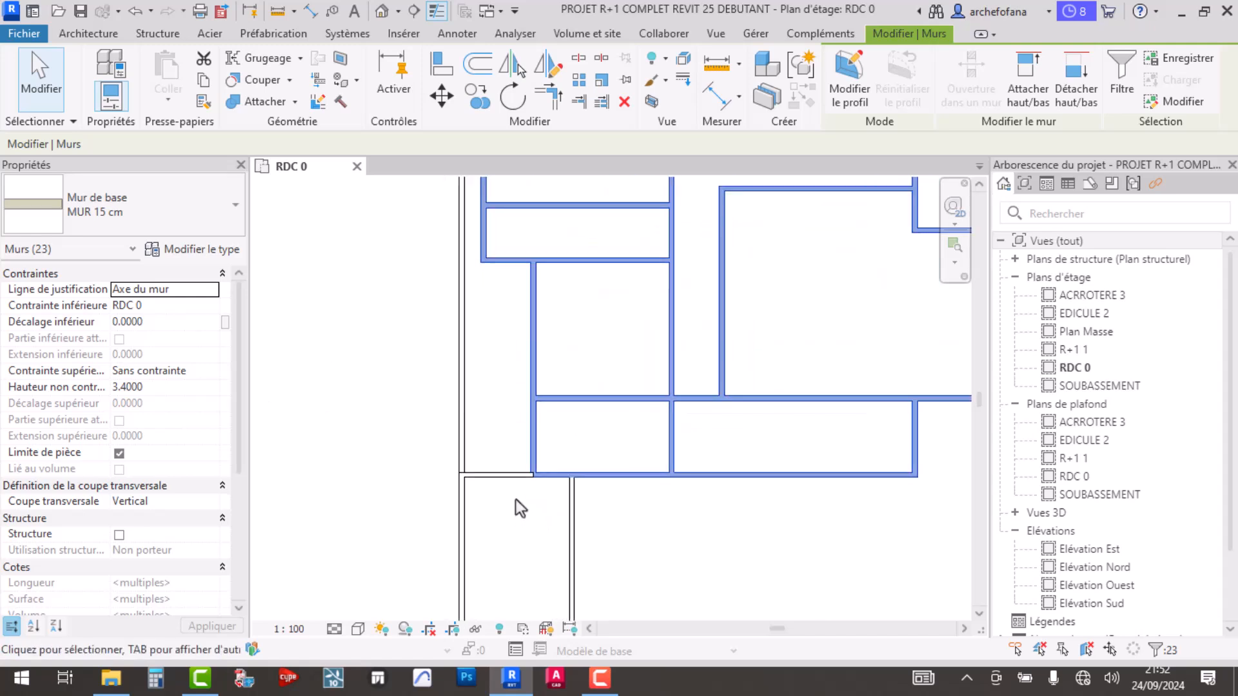
scroll(516, 361, "down", 4)
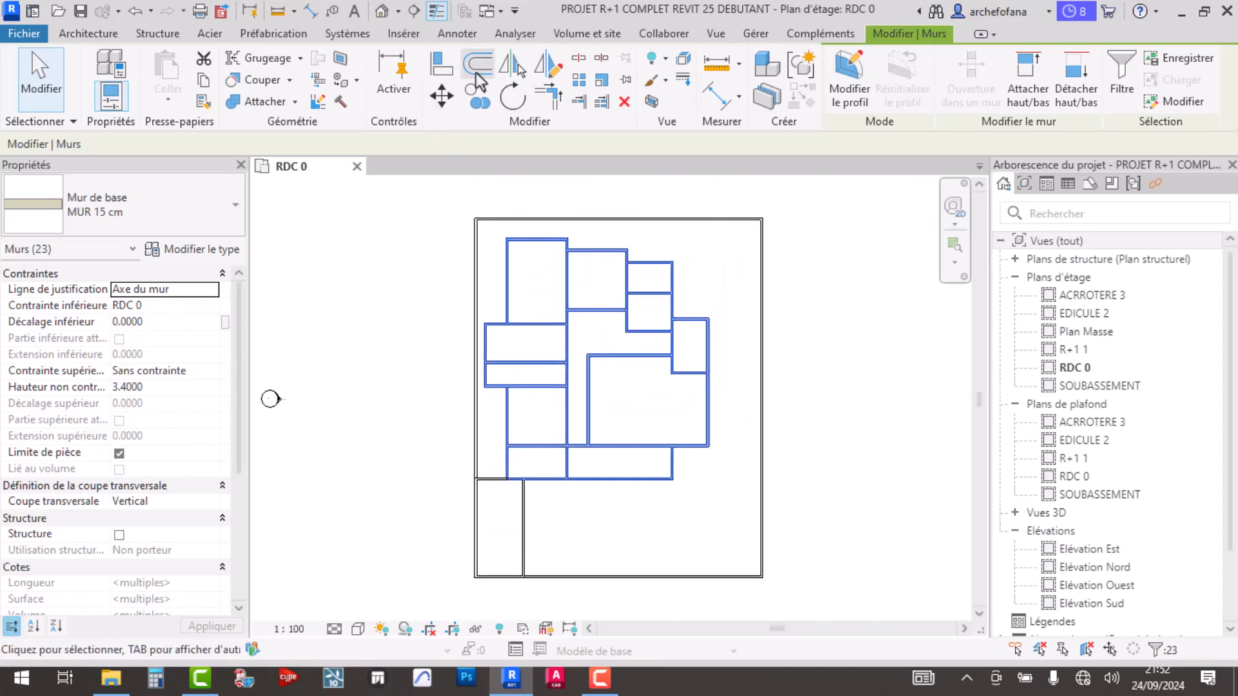
left_click(442, 95)
scroll(503, 451, "up", 5)
scroll(451, 226, "up", 4)
left_click(456, 287)
scroll(588, 293, "down", 4)
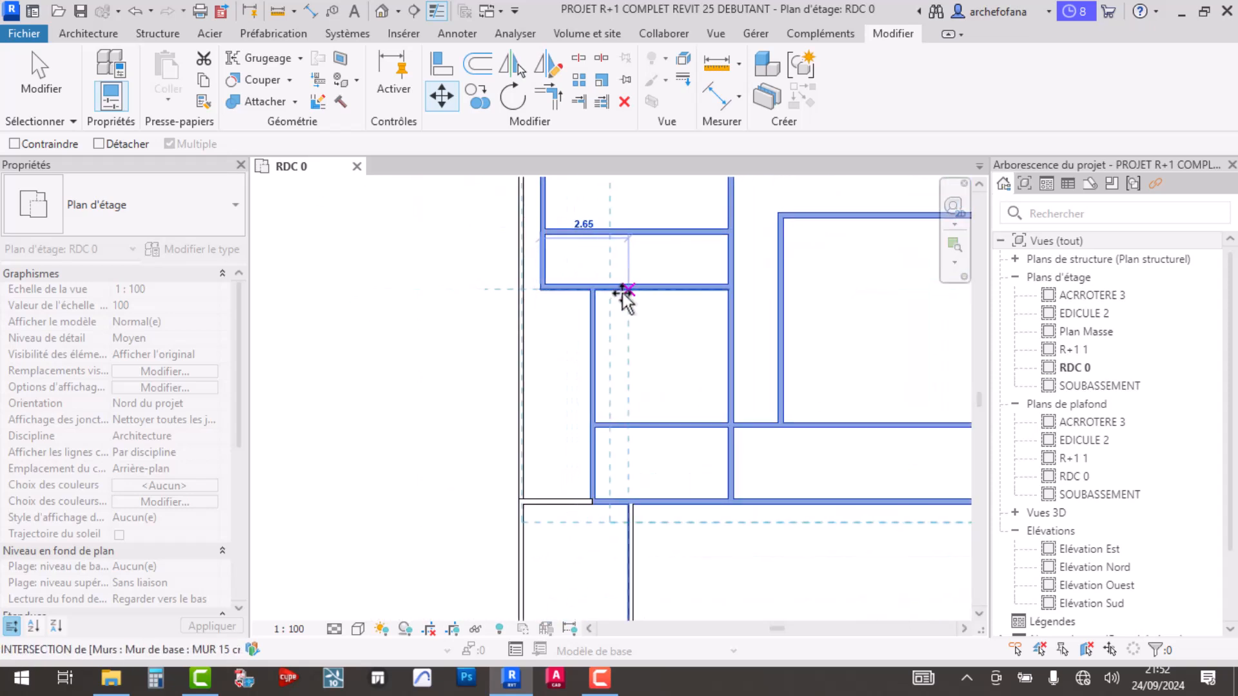
scroll(598, 292, "up", 3)
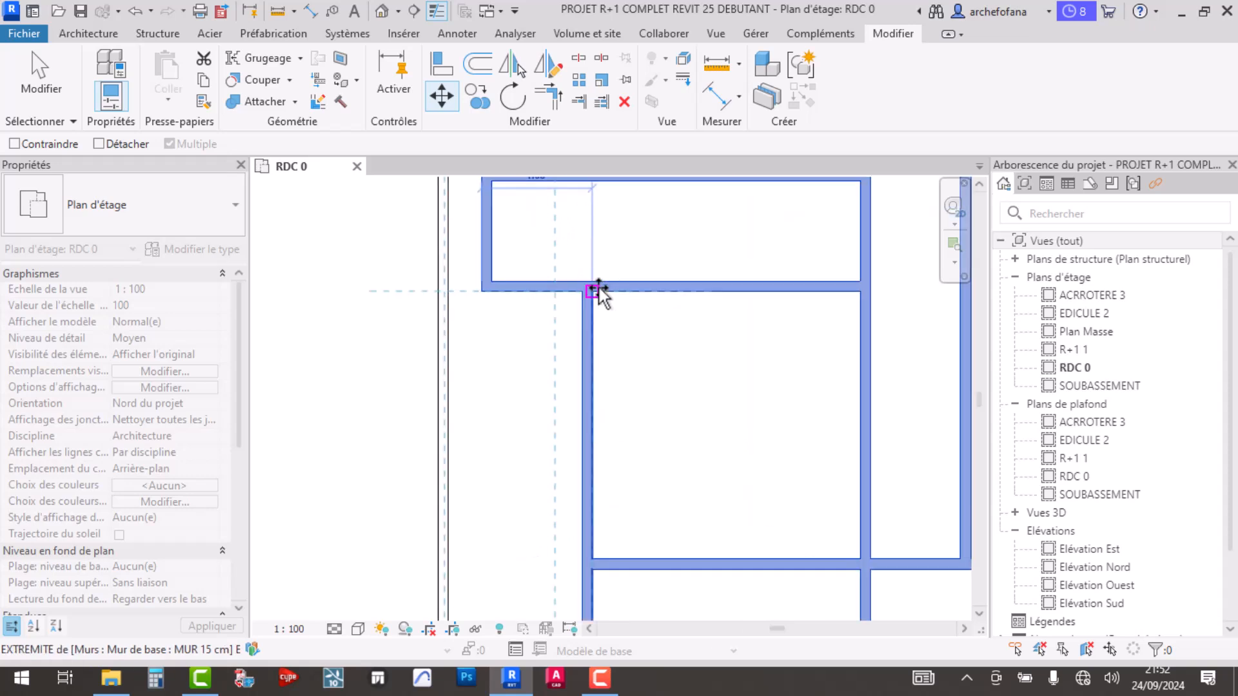
scroll(599, 293, "up", 4)
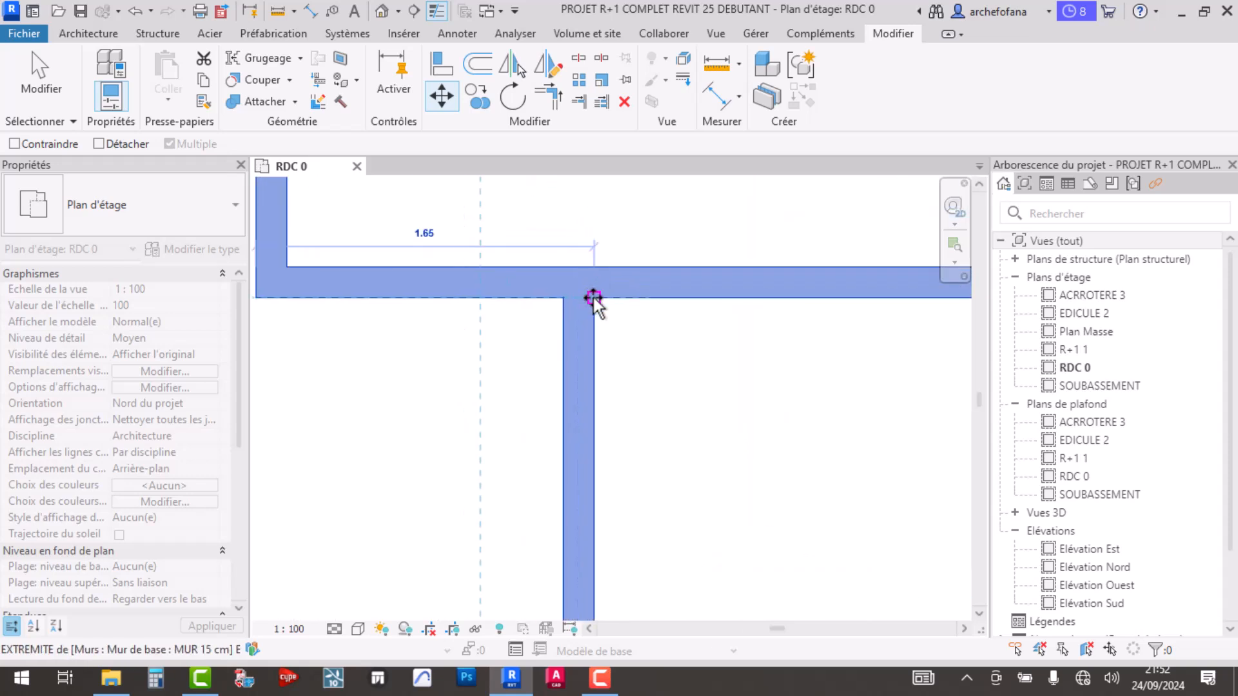
left_click(592, 299)
scroll(575, 294, "down", 4)
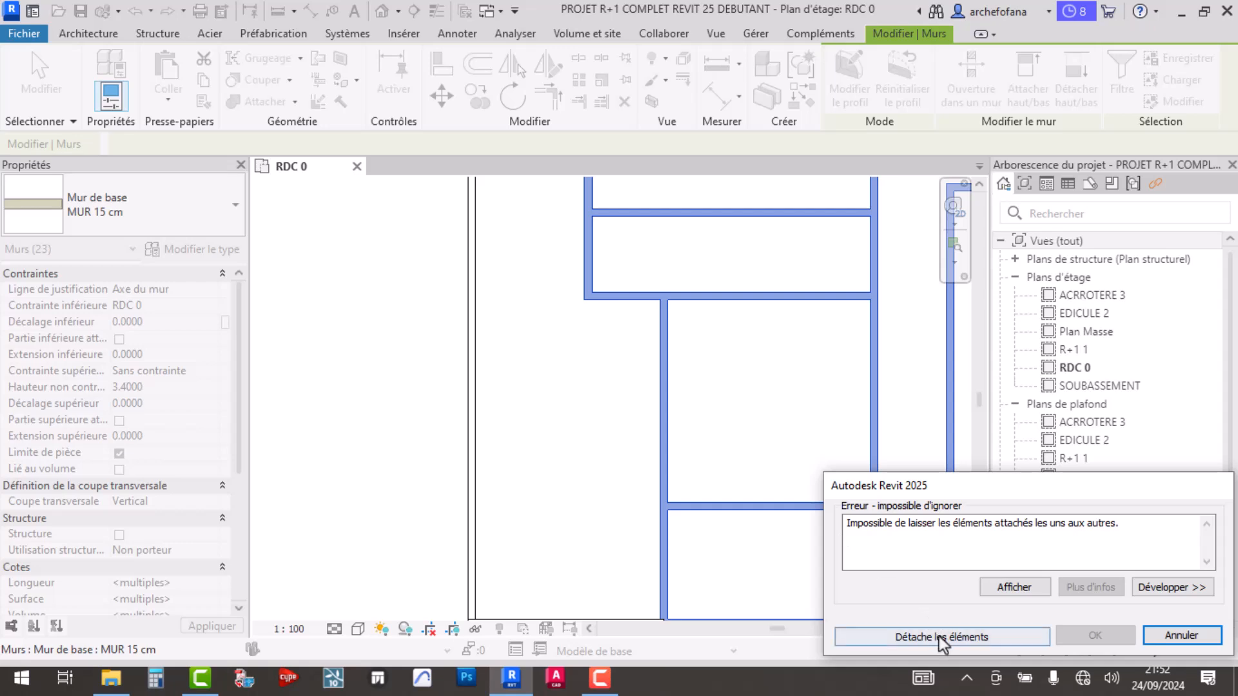
left_click(941, 637)
scroll(510, 398, "down", 6)
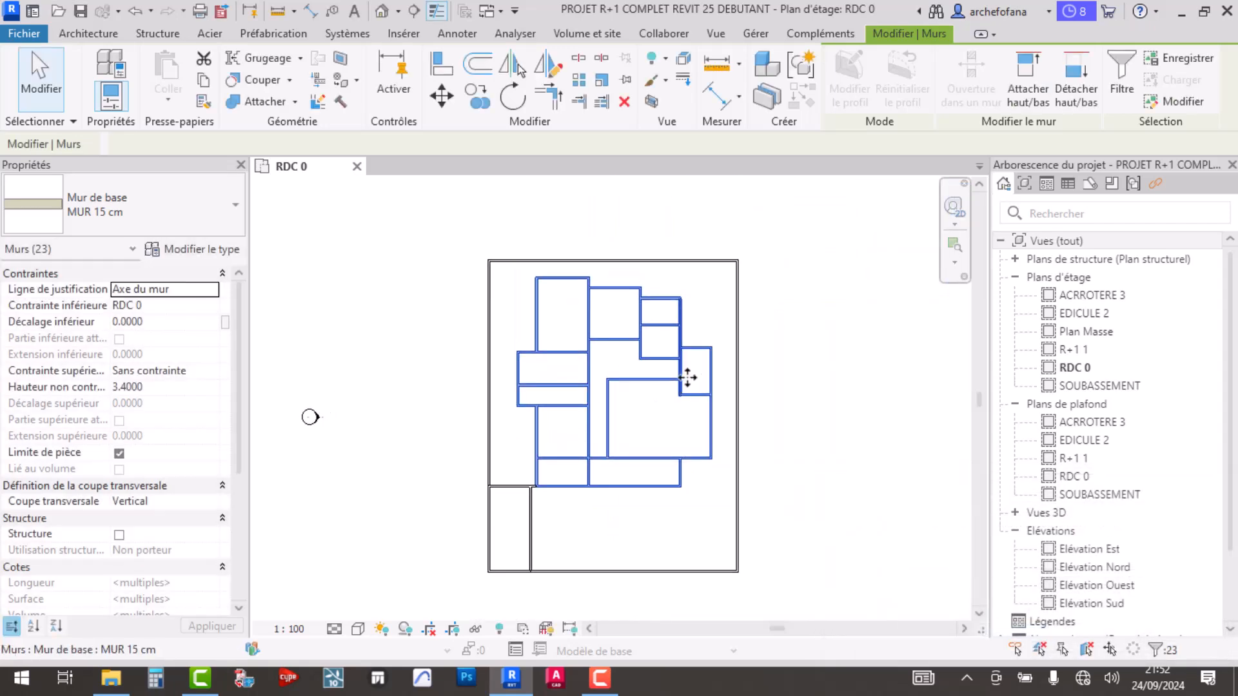
left_click(709, 316)
- Check the distance between the two small rooms' outer west wall and the west boundary wall
scroll(706, 378, "up", 2)
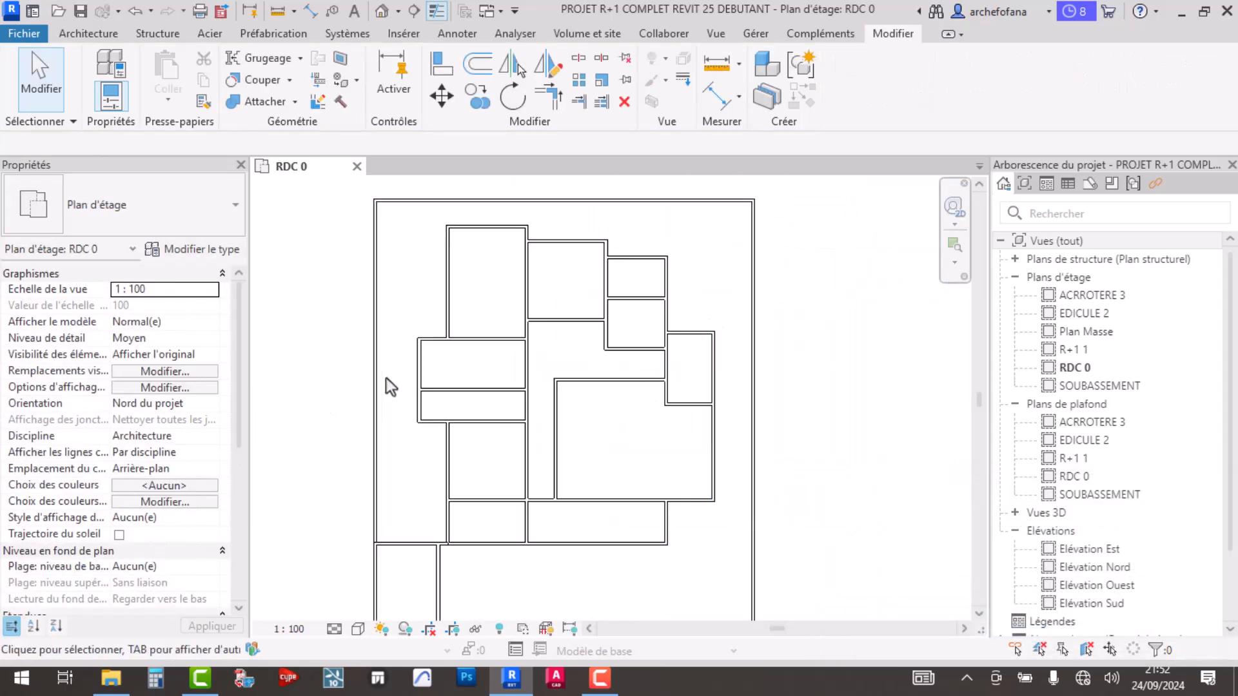
scroll(382, 378, "up", 2)
left_click(431, 377)
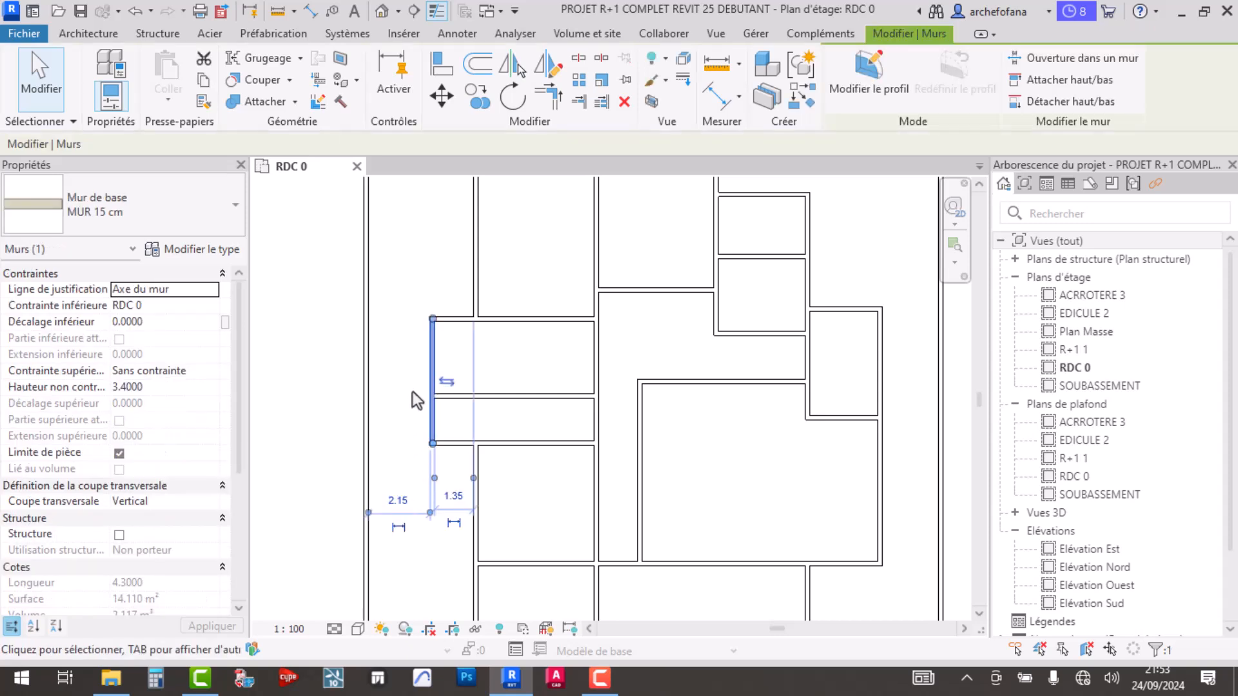
scroll(413, 392, "down", 2)
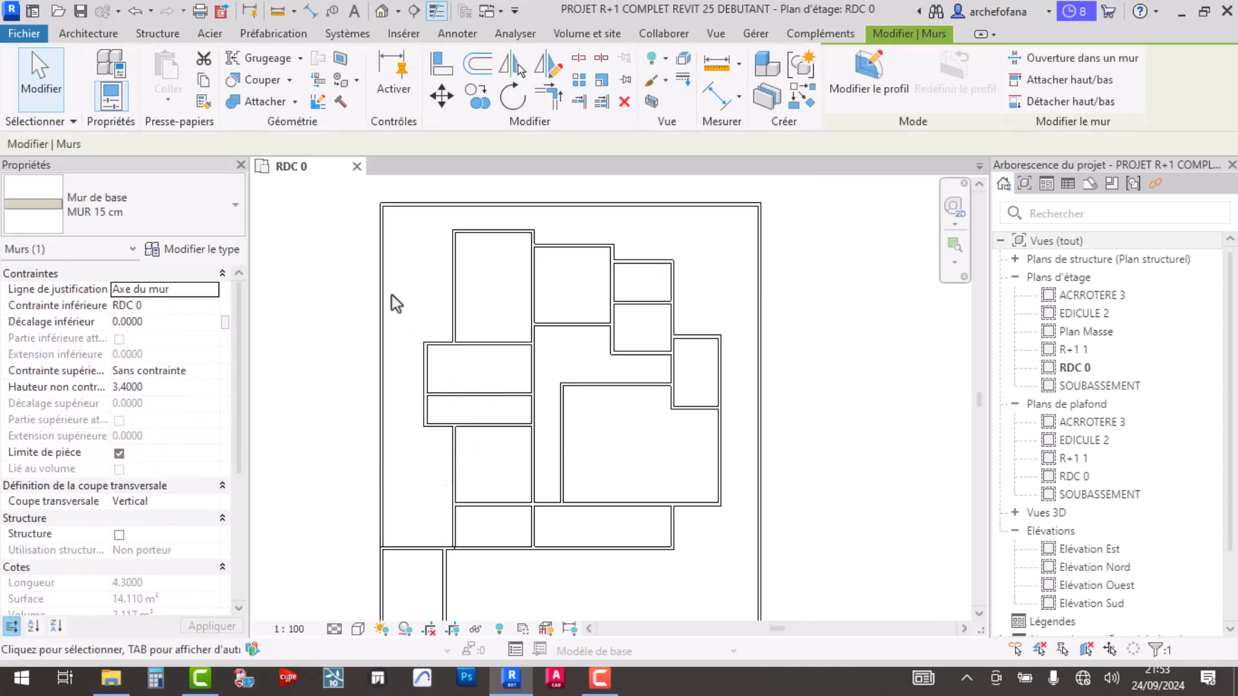
left_click(401, 371)
- Offset a copy of the west boundary wall 1.5 m inward
left_click(469, 67)
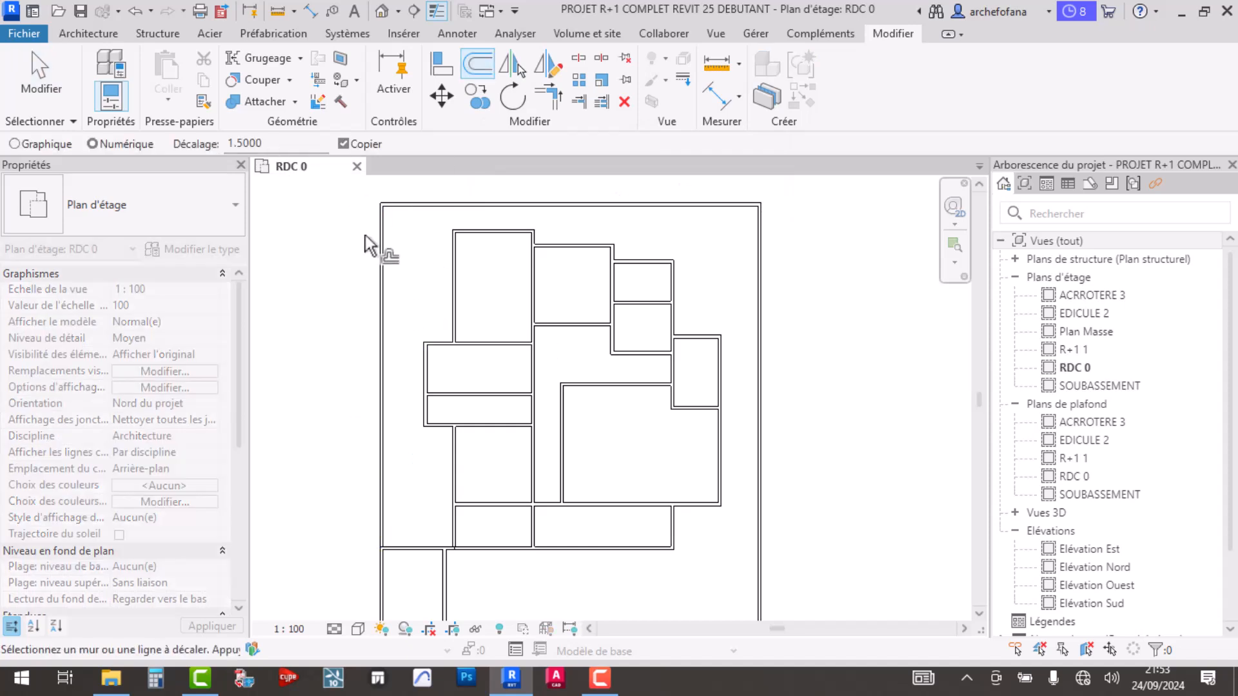
scroll(416, 358, "up", 3)
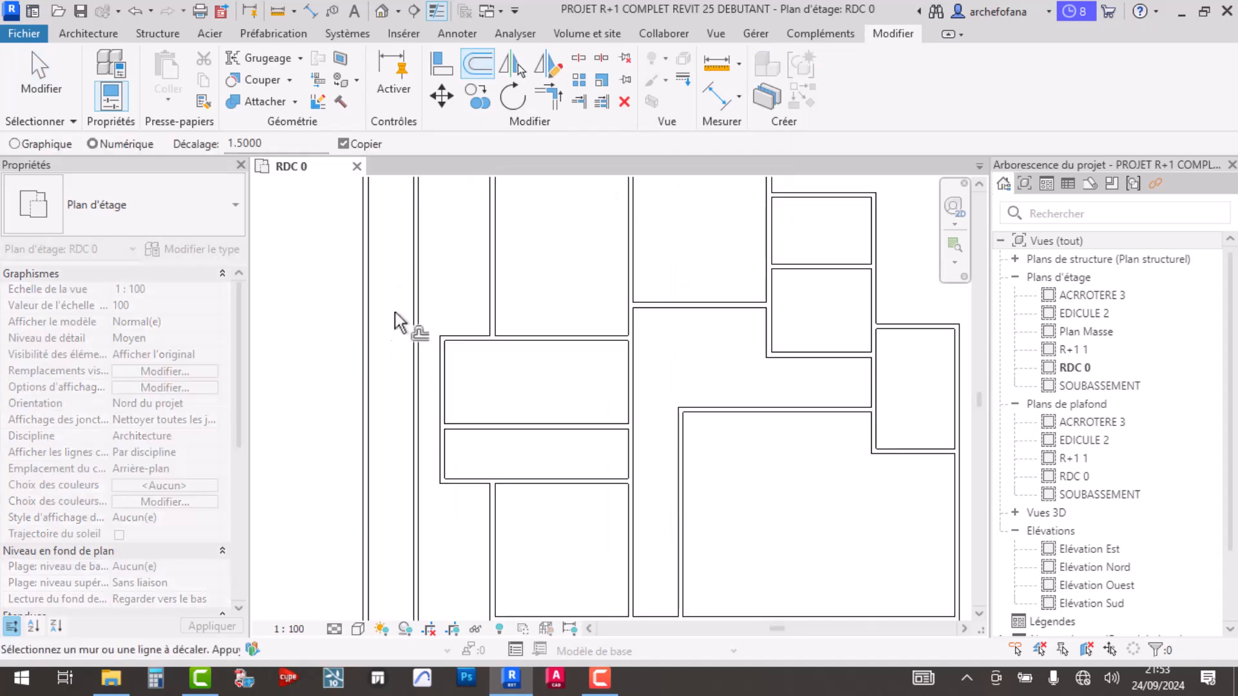
scroll(420, 320, "down", 3)
key("Escape")
- Move the building walls west so the two small rooms' outer corner meets the inner face of the offset wall
left_click_drag(358, 203, 741, 549)
scroll(445, 332, "up", 3)
scroll(420, 321, "up", 3)
left_click(442, 96)
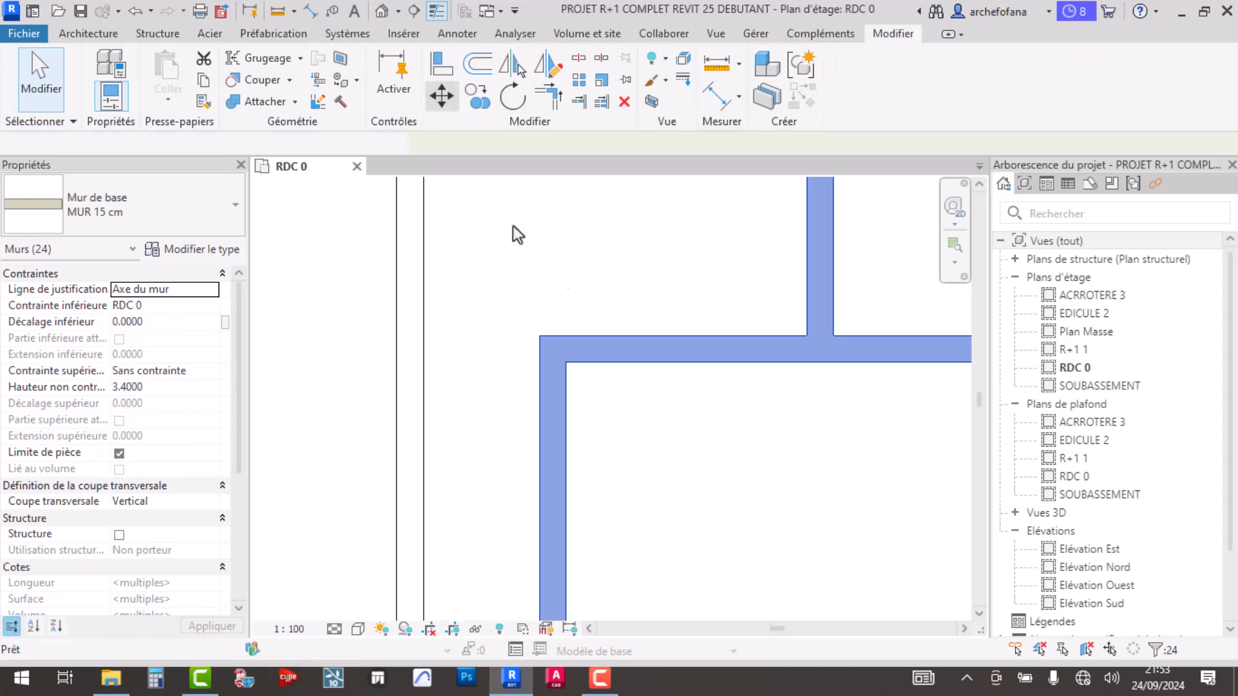
left_click(539, 336)
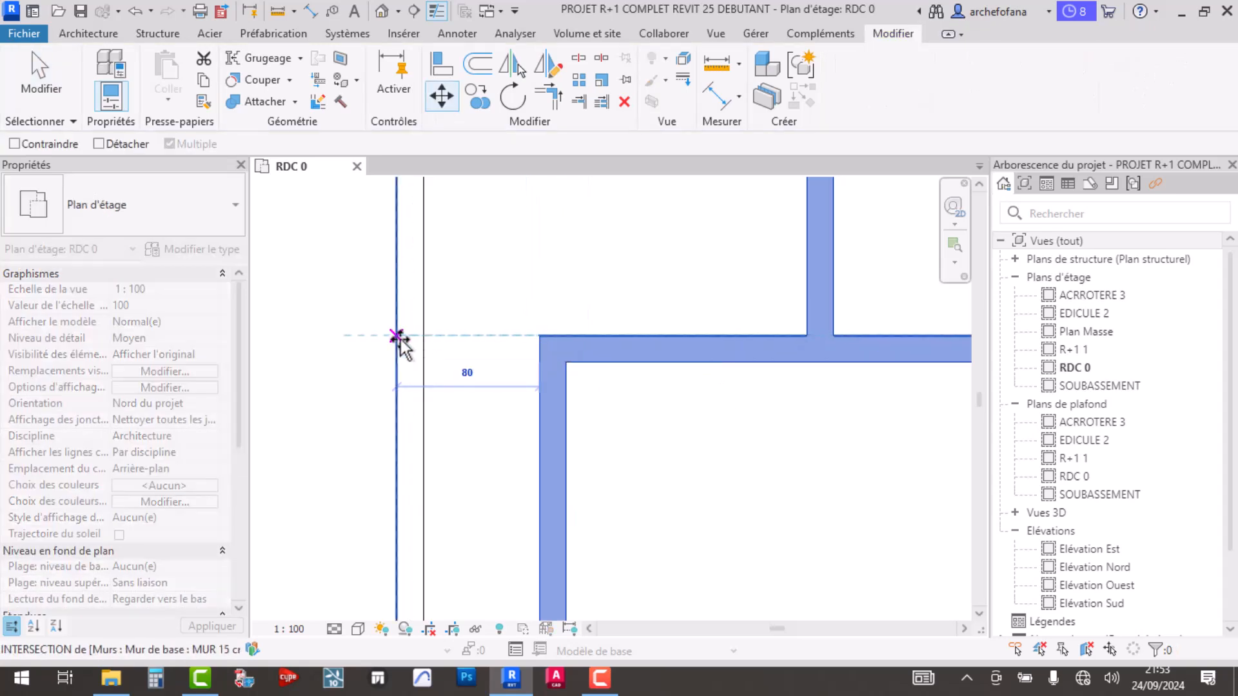
left_click(424, 337)
scroll(451, 346, "down", 3)
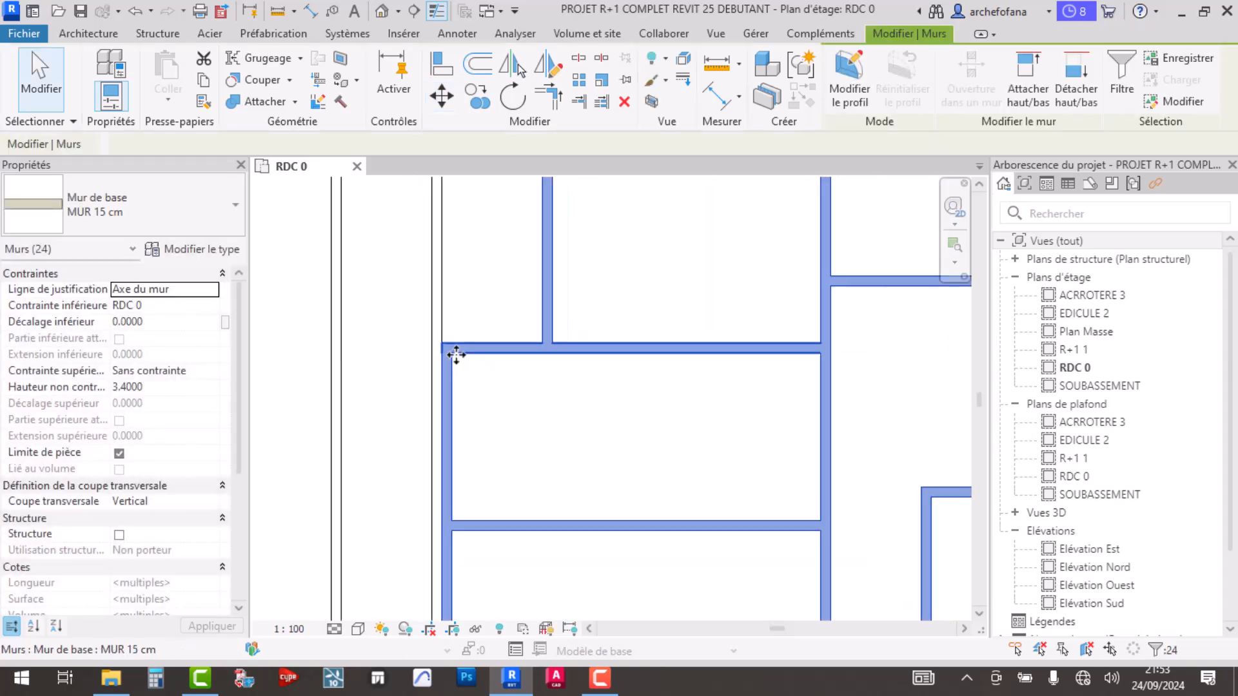
scroll(458, 352, "down", 2)
- Delete the offset copy of the west boundary wall
left_click(459, 319)
left_click(443, 304)
key("Delete")
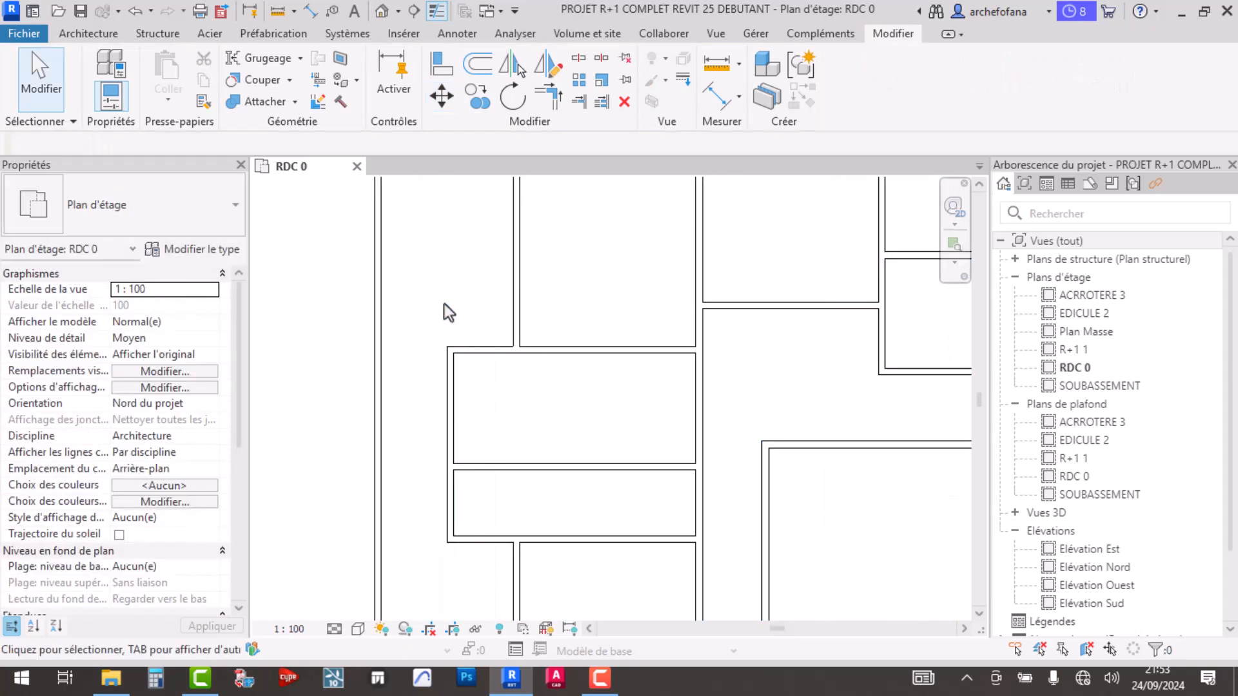
- Pull the east end of the short horizontal wall coming from the west boundary back, clear of the junction at the building's southwest corner
scroll(582, 413, "down", 3)
middle_click_drag(907, 428, 876, 387)
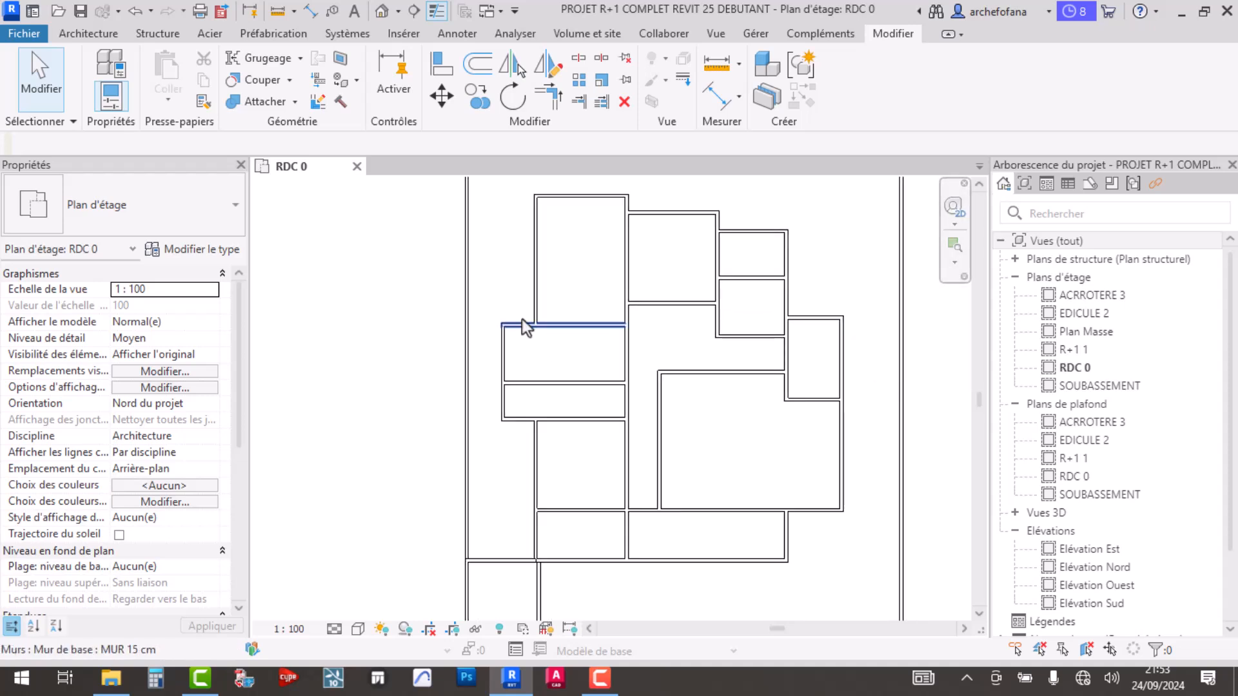
middle_click_drag(595, 506, 640, 484)
scroll(578, 472, "up", 2)
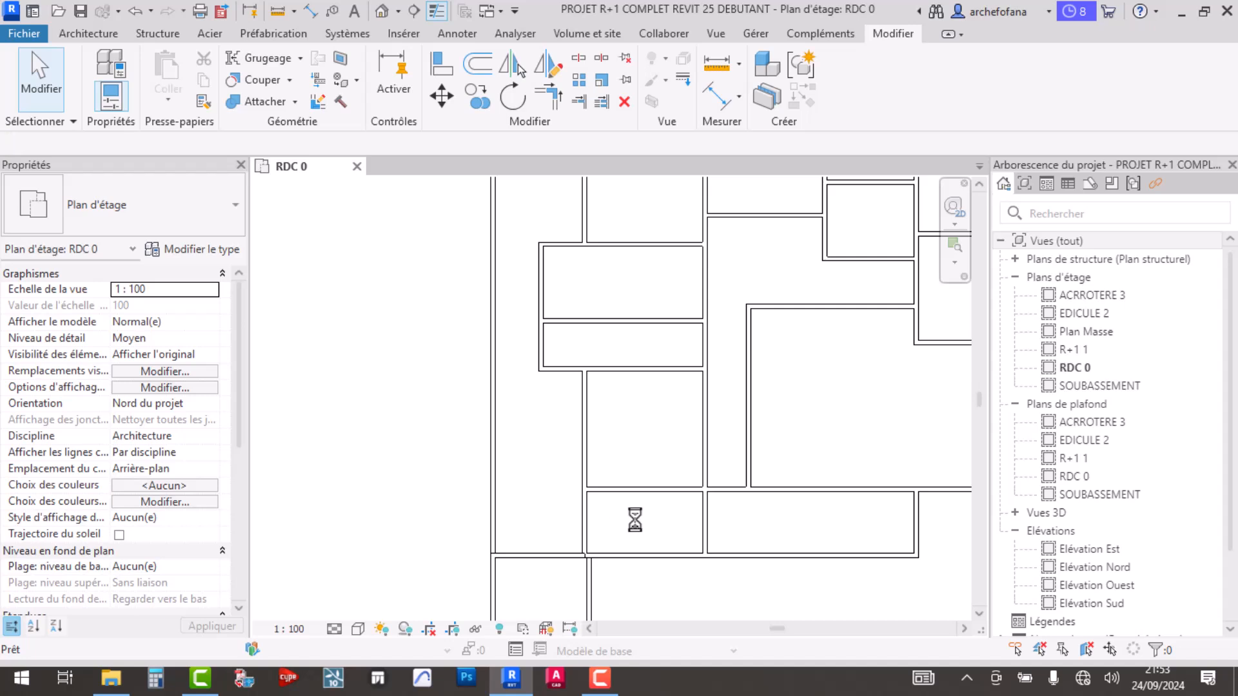
scroll(585, 515, "down", 1)
scroll(586, 564, "up", 8)
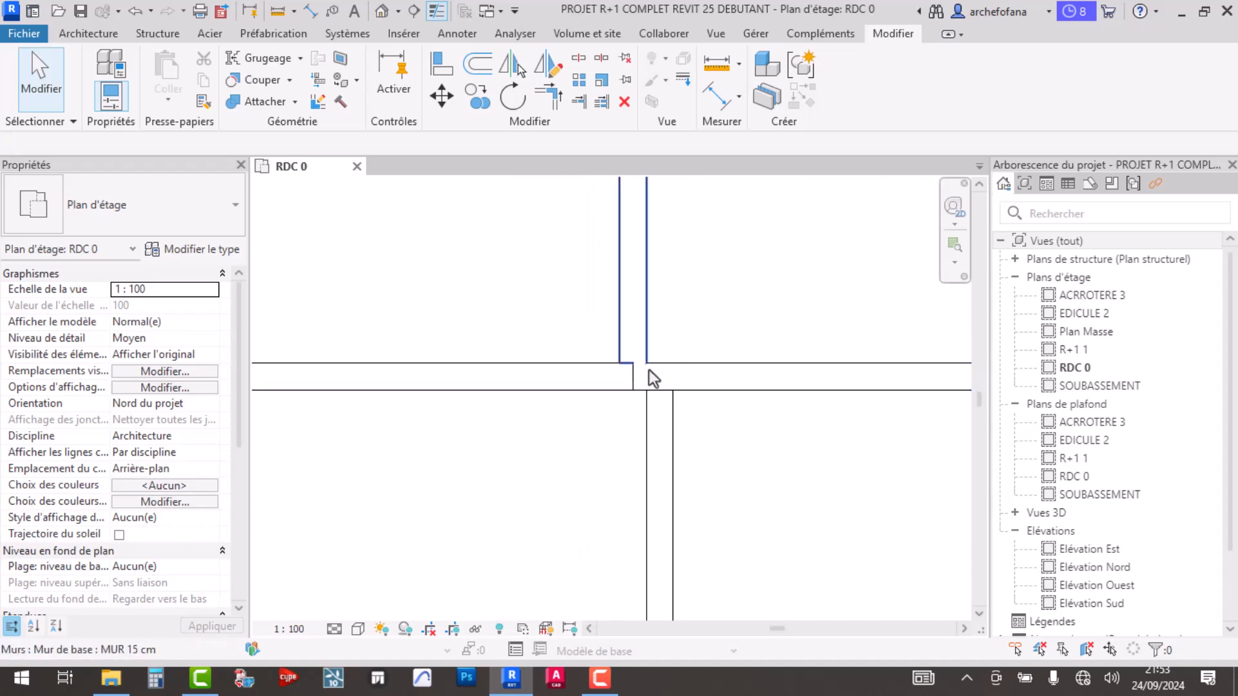
left_click(576, 386)
key("Escape")
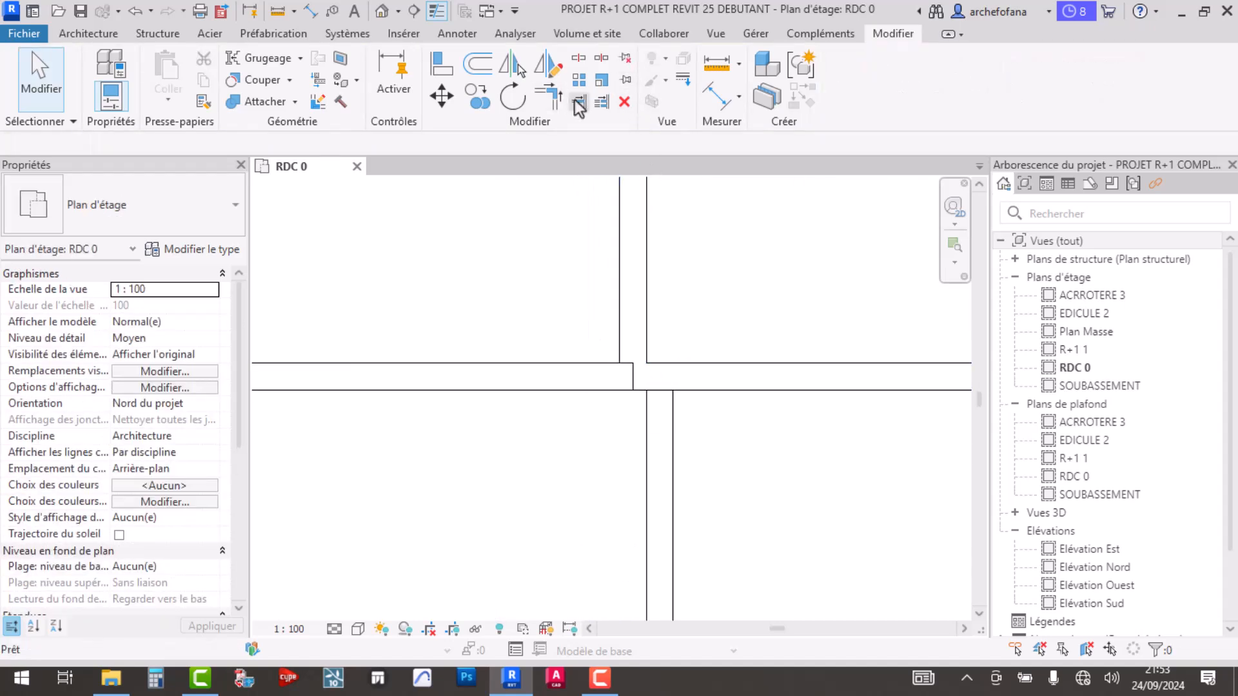
left_click(579, 103)
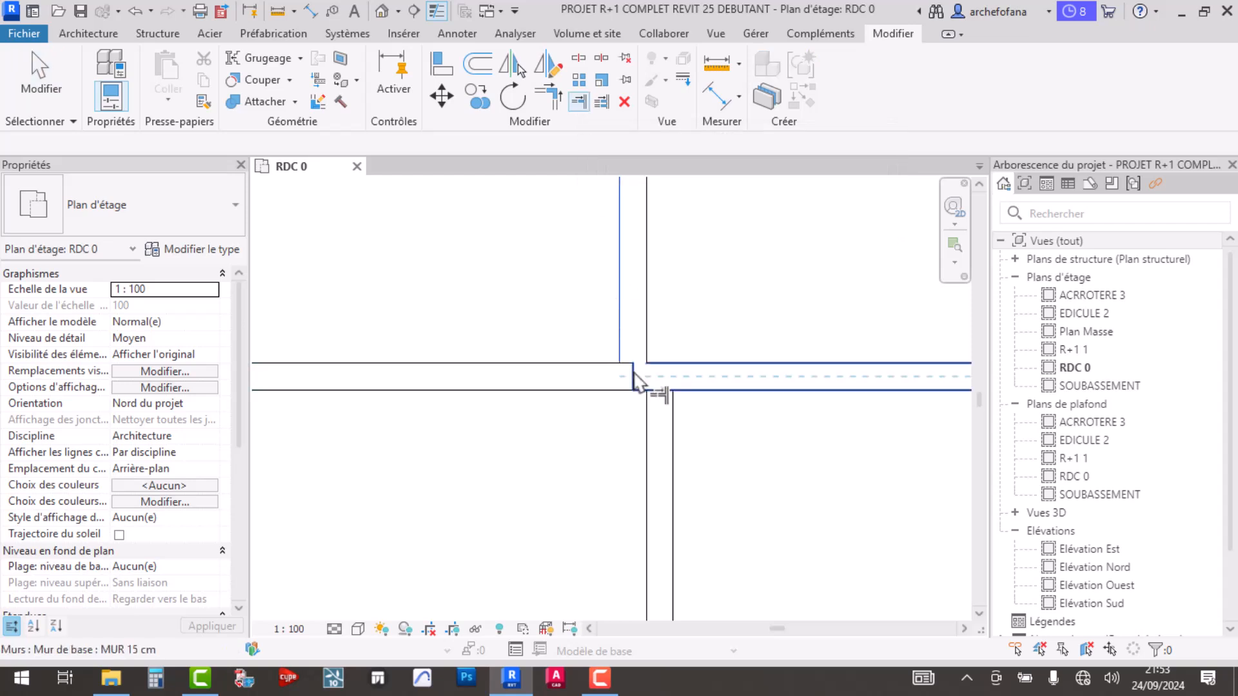
scroll(637, 381, "up", 3)
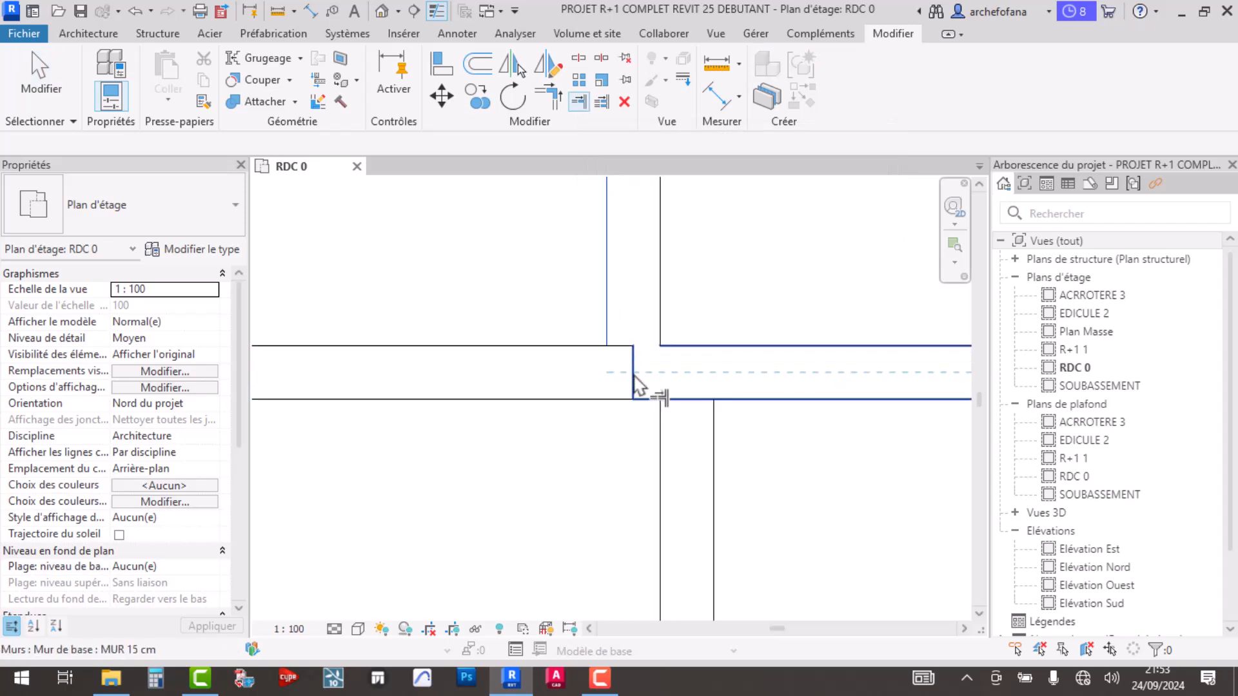
left_click(594, 383)
left_click(583, 370)
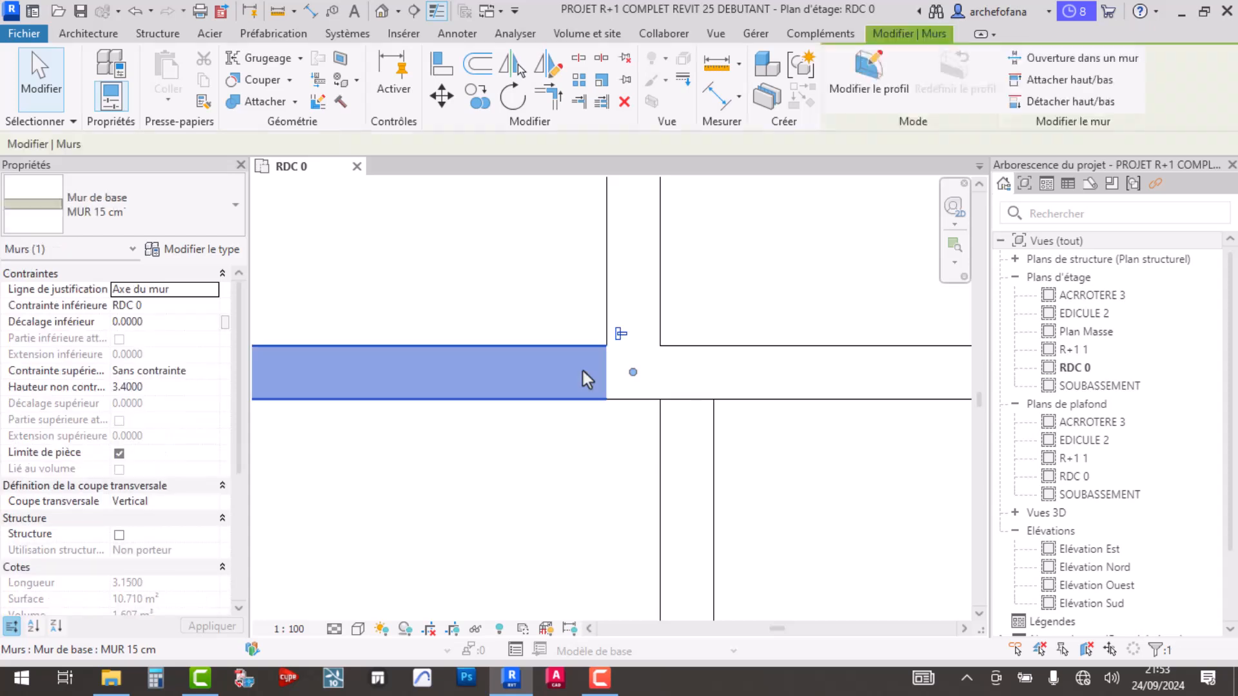
left_click_drag(632, 372, 551, 373)
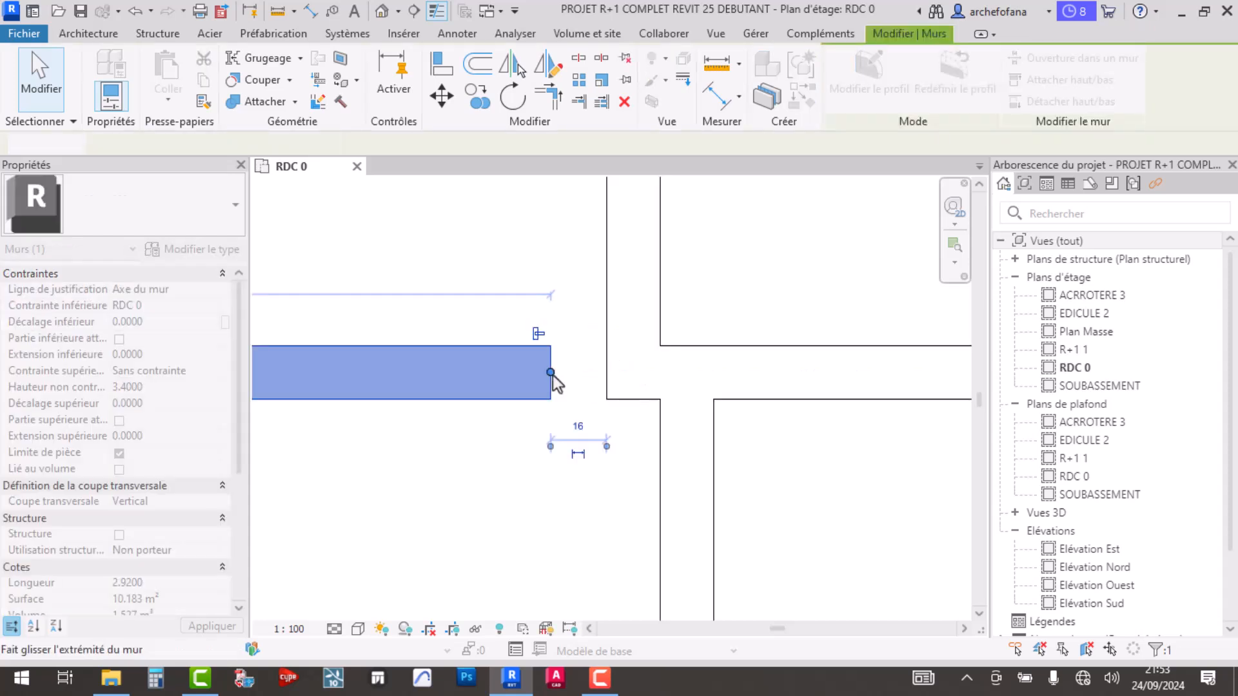
- Extend the short horizontal wall to the west face of the building's southwest corner with the single-element Trim/Extend command
left_click(579, 102)
left_click(608, 369)
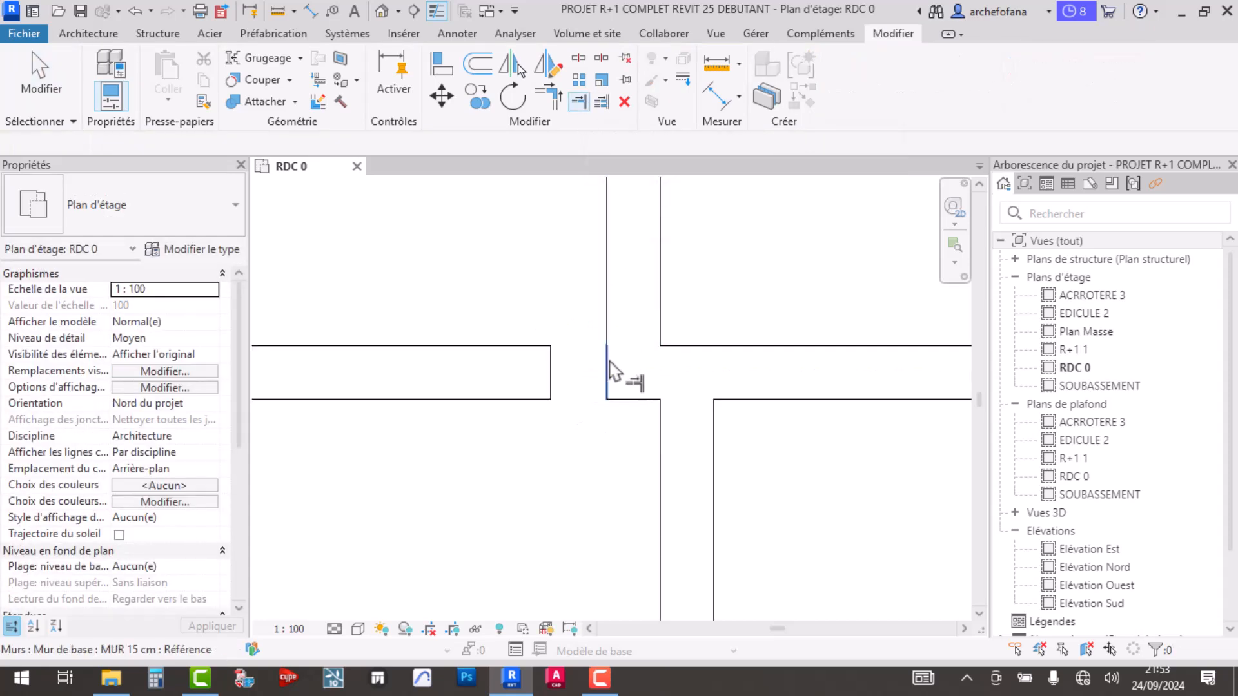
left_click(549, 374)
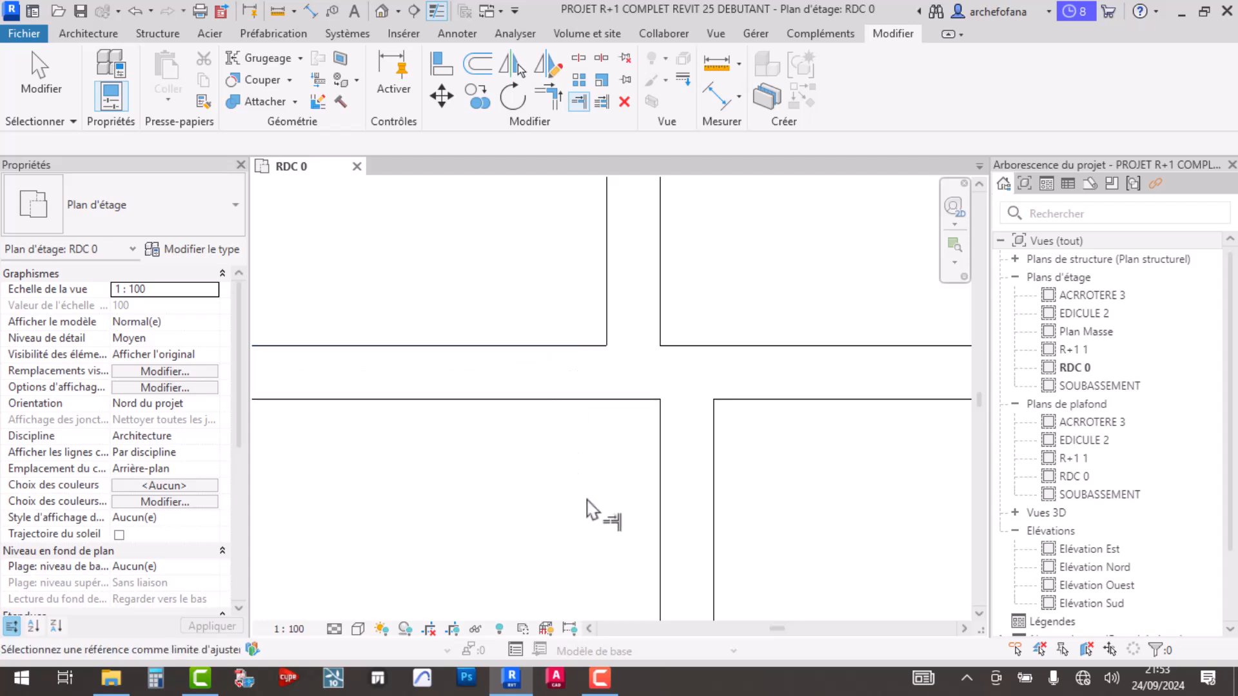
key("Escape")
- Disallow the join at the short wall's east end and try to extend the wall to the corner's vertical wall
left_click(572, 356)
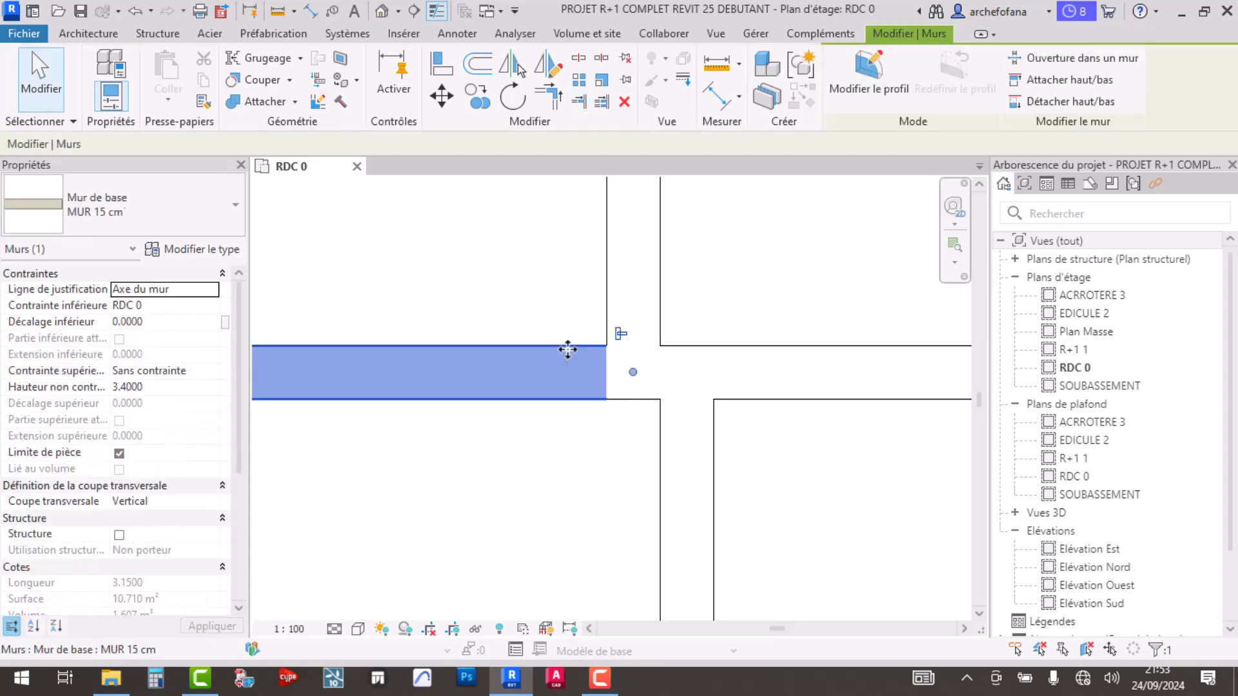
left_click_drag(632, 372, 635, 374)
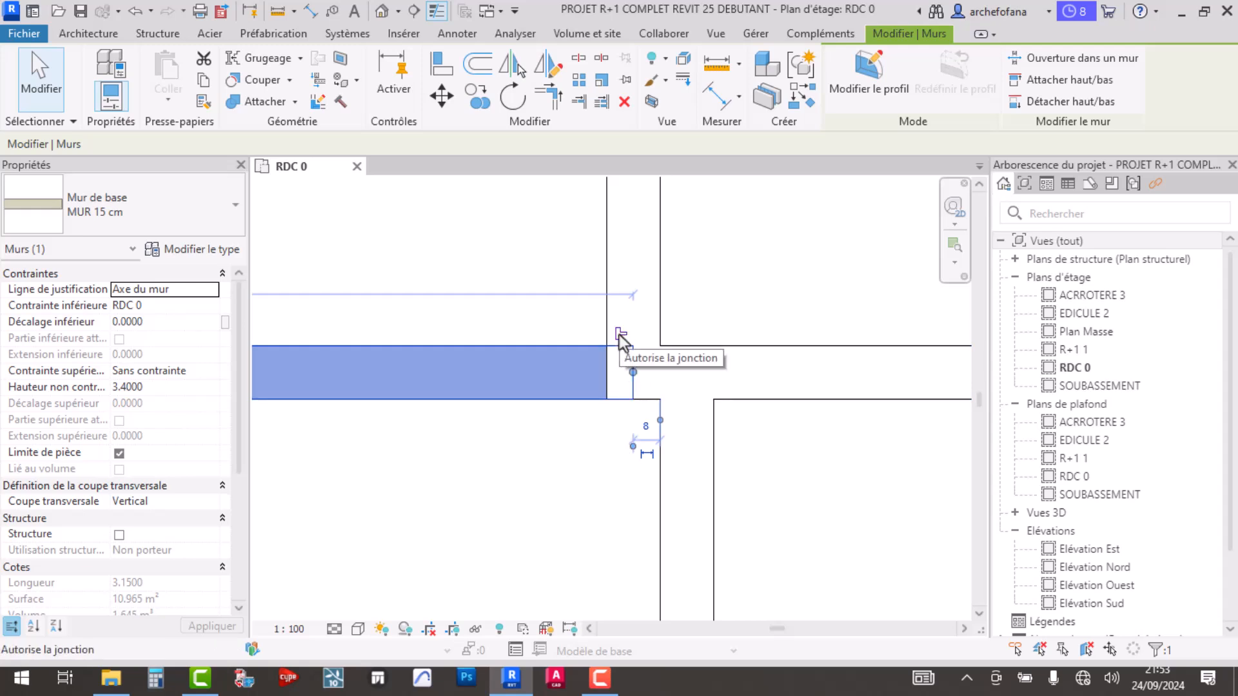
left_click(578, 101)
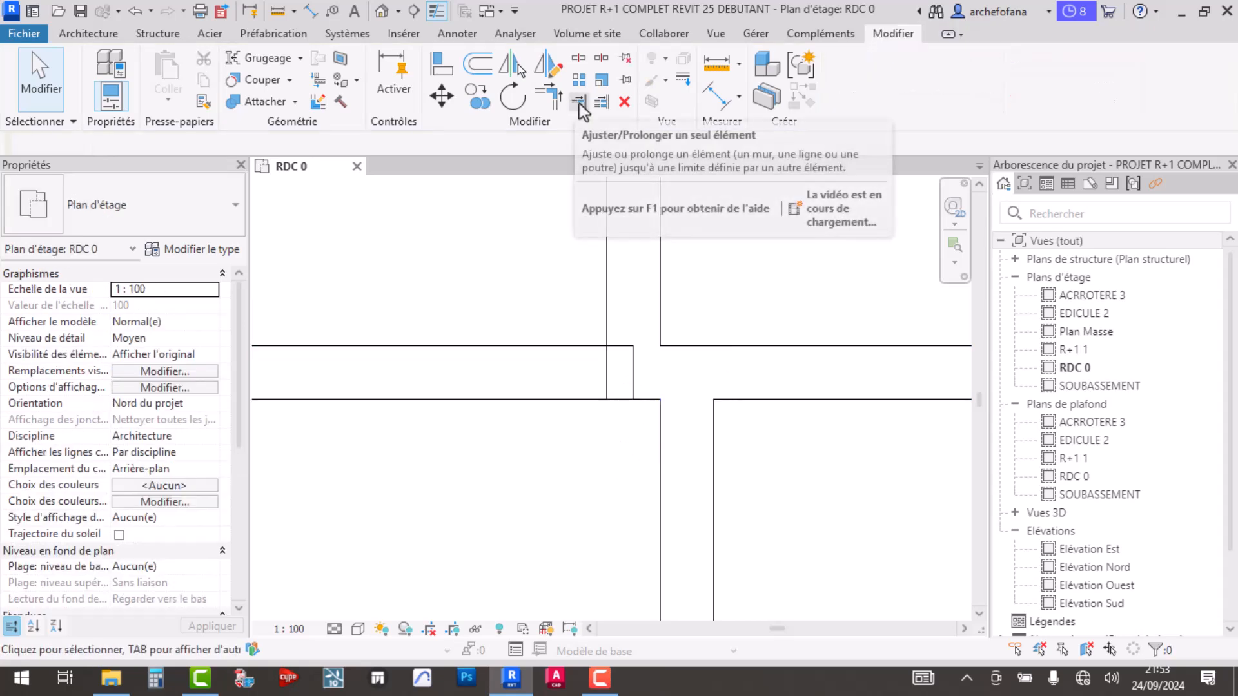
left_click(637, 332)
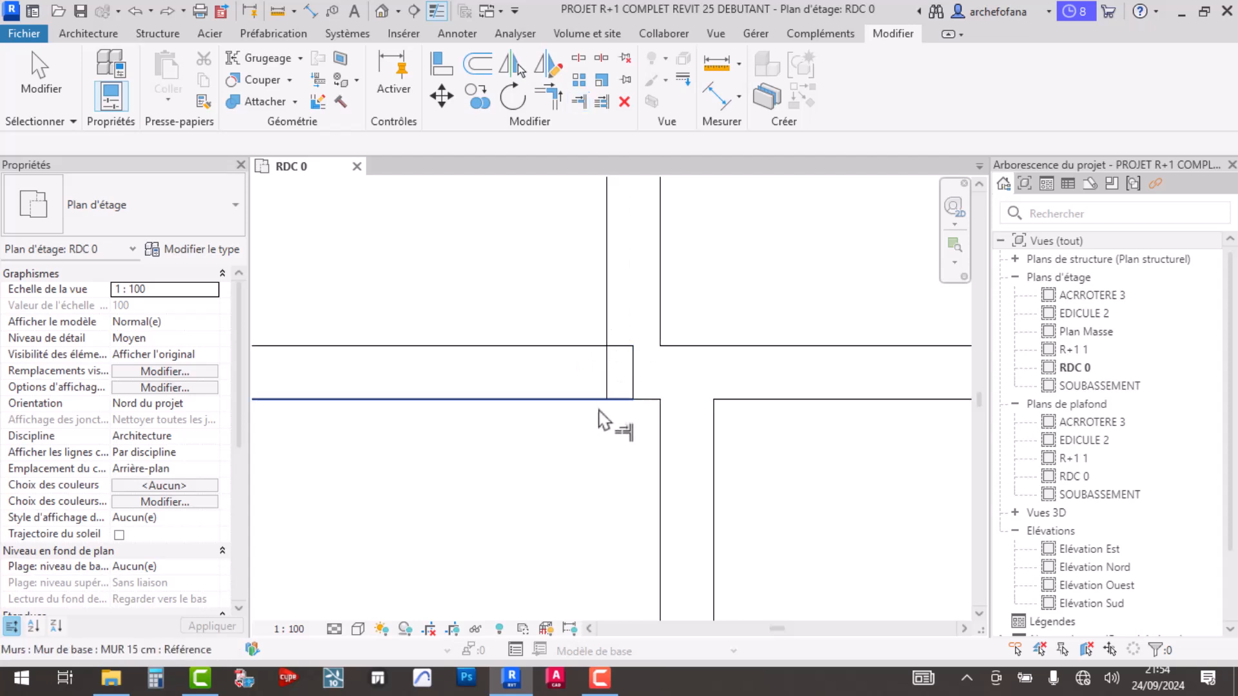
key("Escape")
key("Escape")
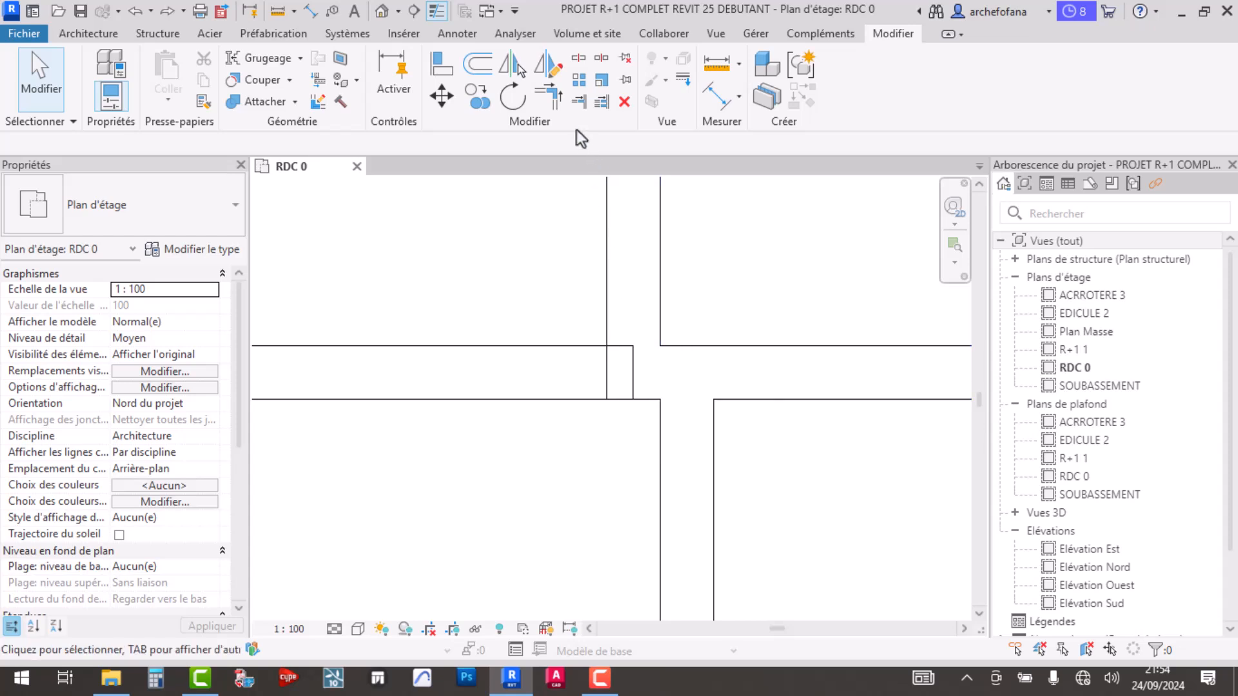
- Try to join the building's south wall and the short boundary wall with Trim/Extend to Corner, detaching the conflicting elements, and undo it
left_click(548, 98)
left_click(635, 373)
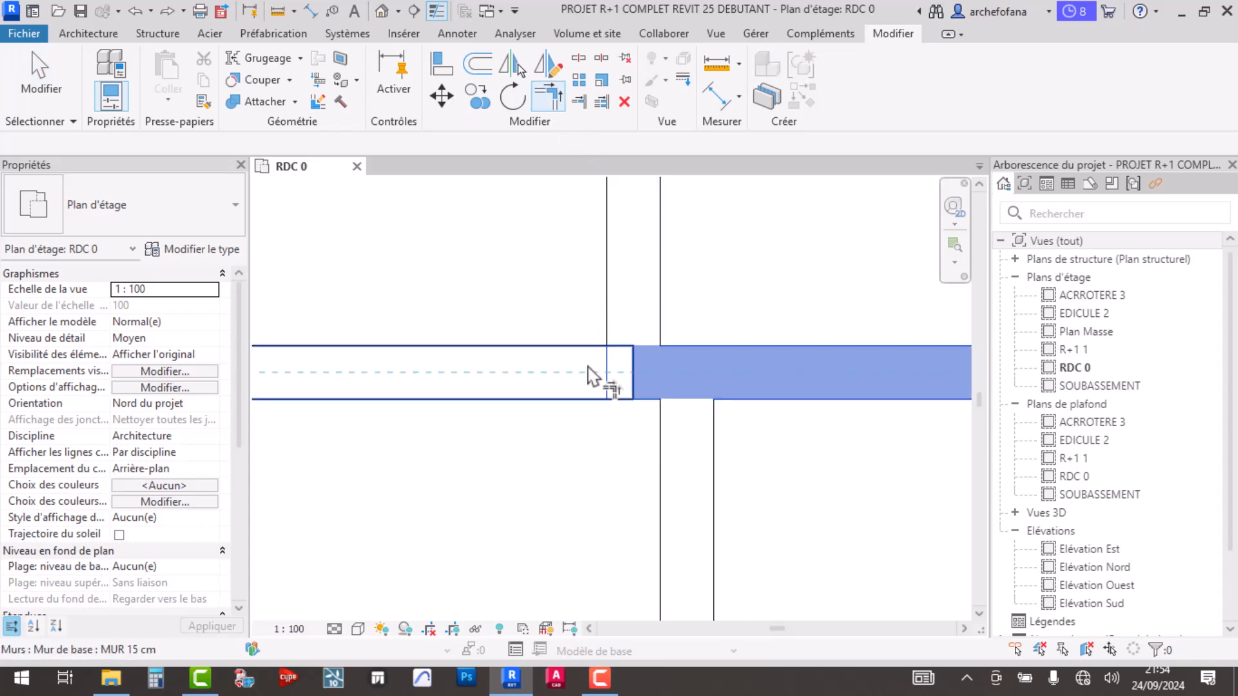
left_click(632, 372)
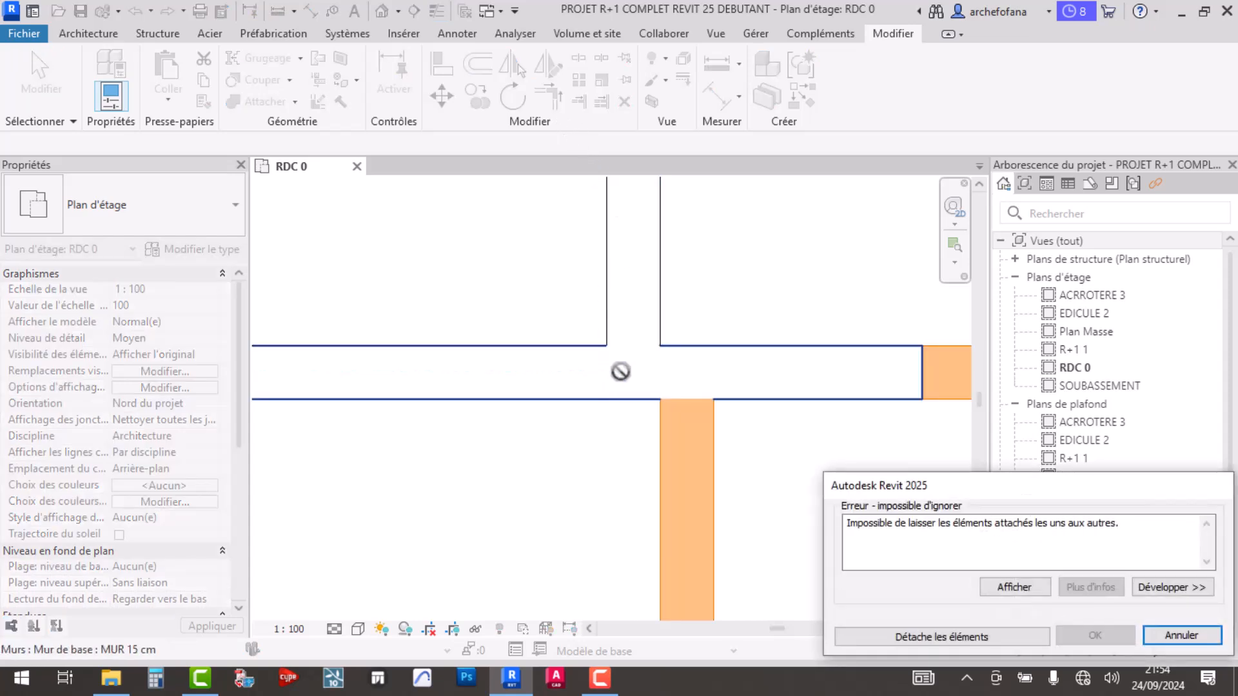
left_click(961, 638)
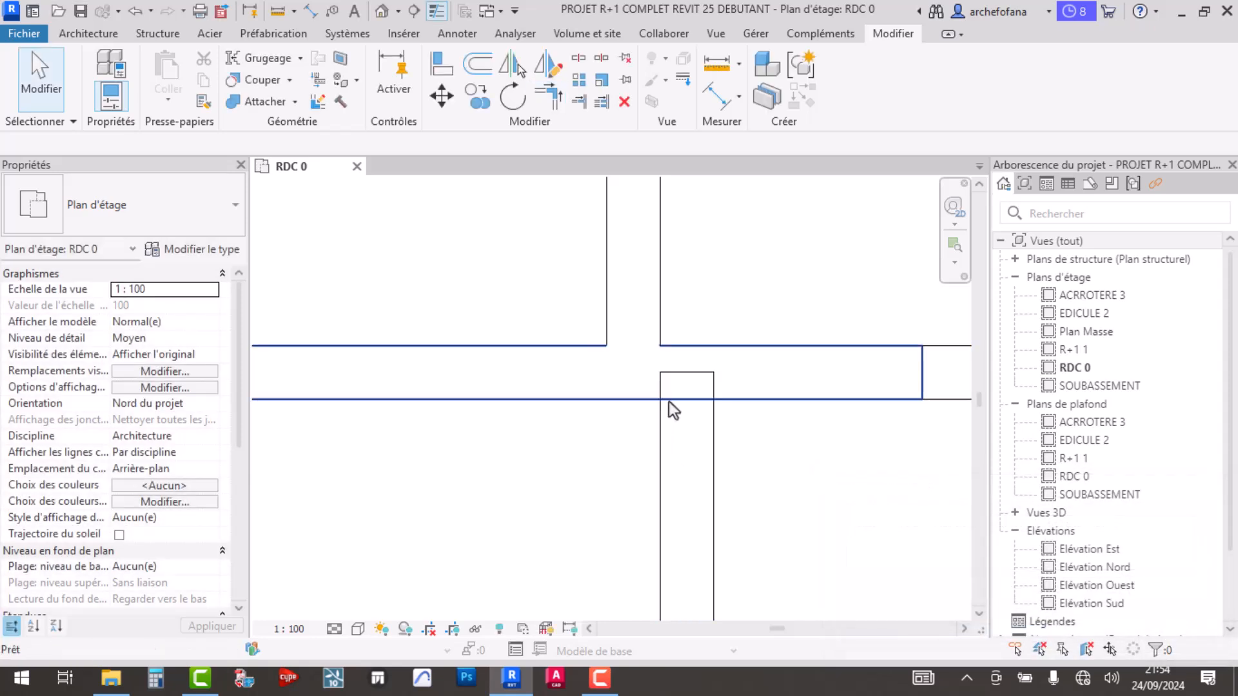
left_click(671, 398)
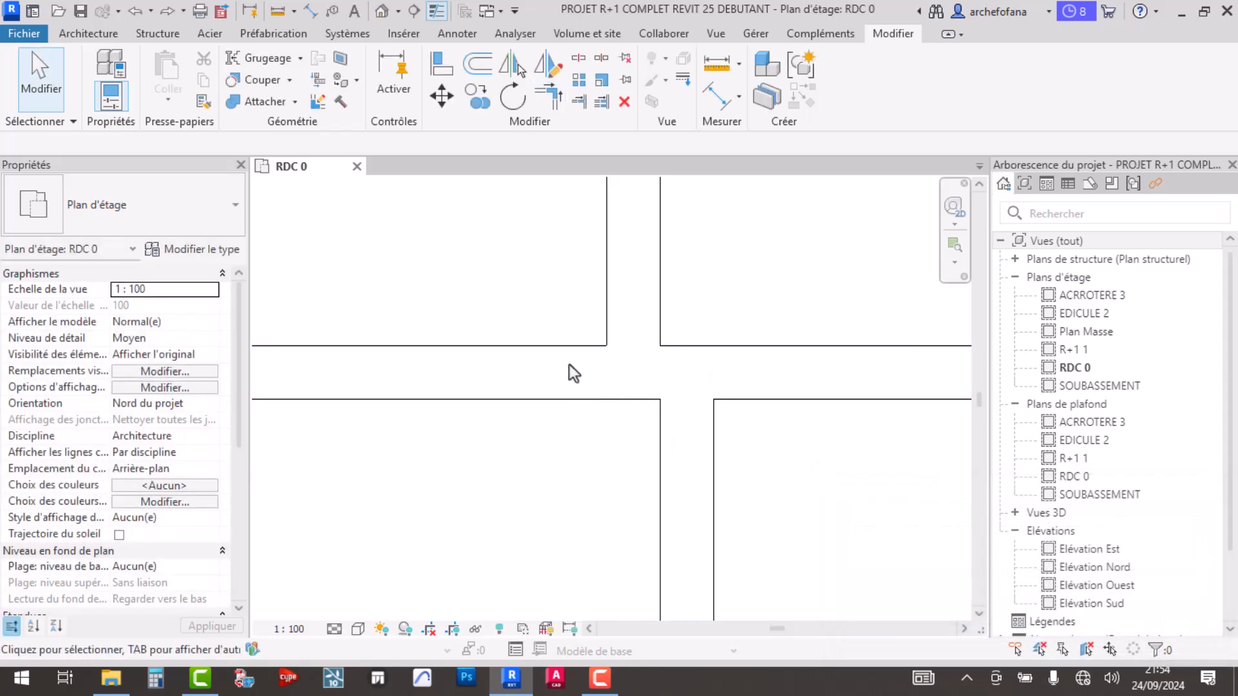
- Pull the short boundary wall's east end back about 20 cm from the building's southwest corner
left_click(562, 345)
left_click_drag(633, 372, 539, 375)
left_click(582, 338)
left_click(601, 372)
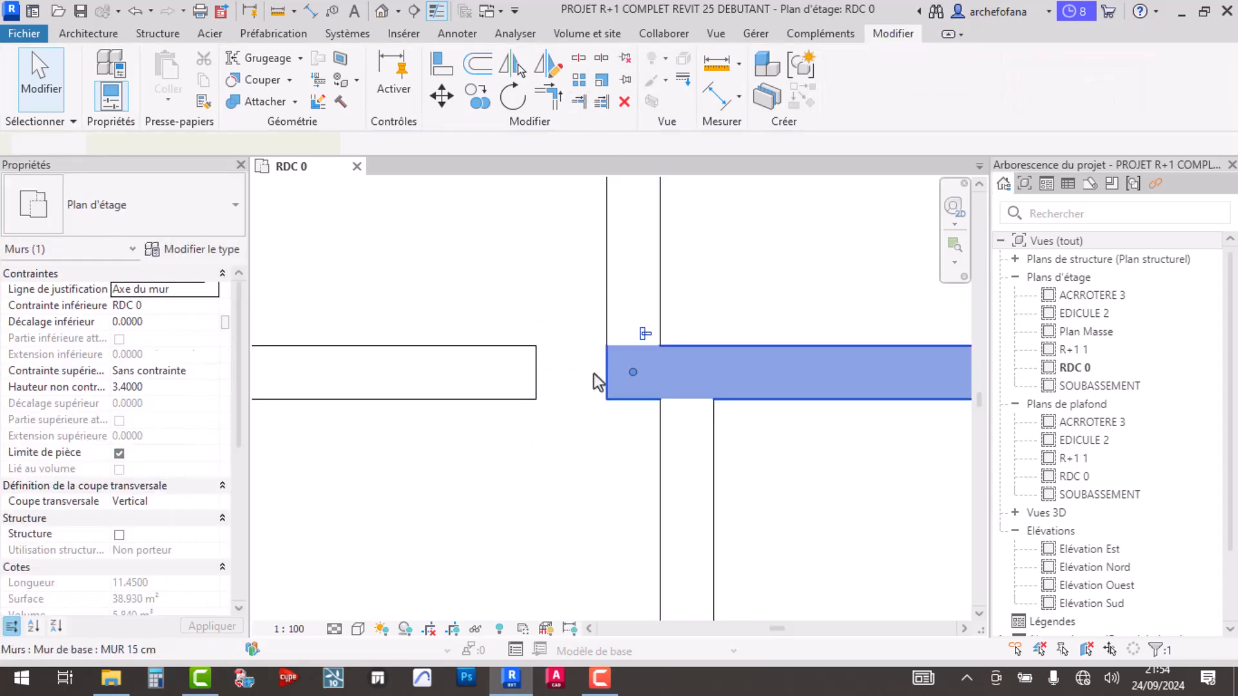
left_click(537, 375)
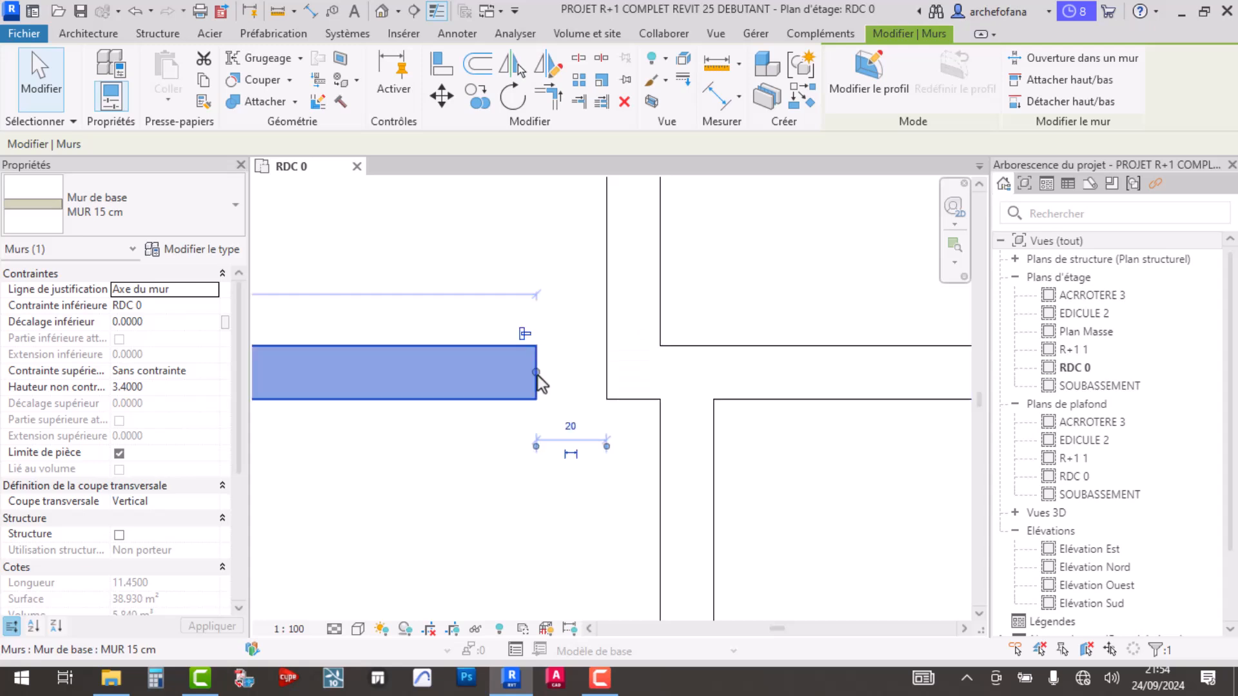
left_click(553, 186)
- Try to close the gap between the south wall and the shortened boundary wall with Trim/Extend to Corner, detaching the conflicting elements
left_click(563, 98)
left_click(620, 379)
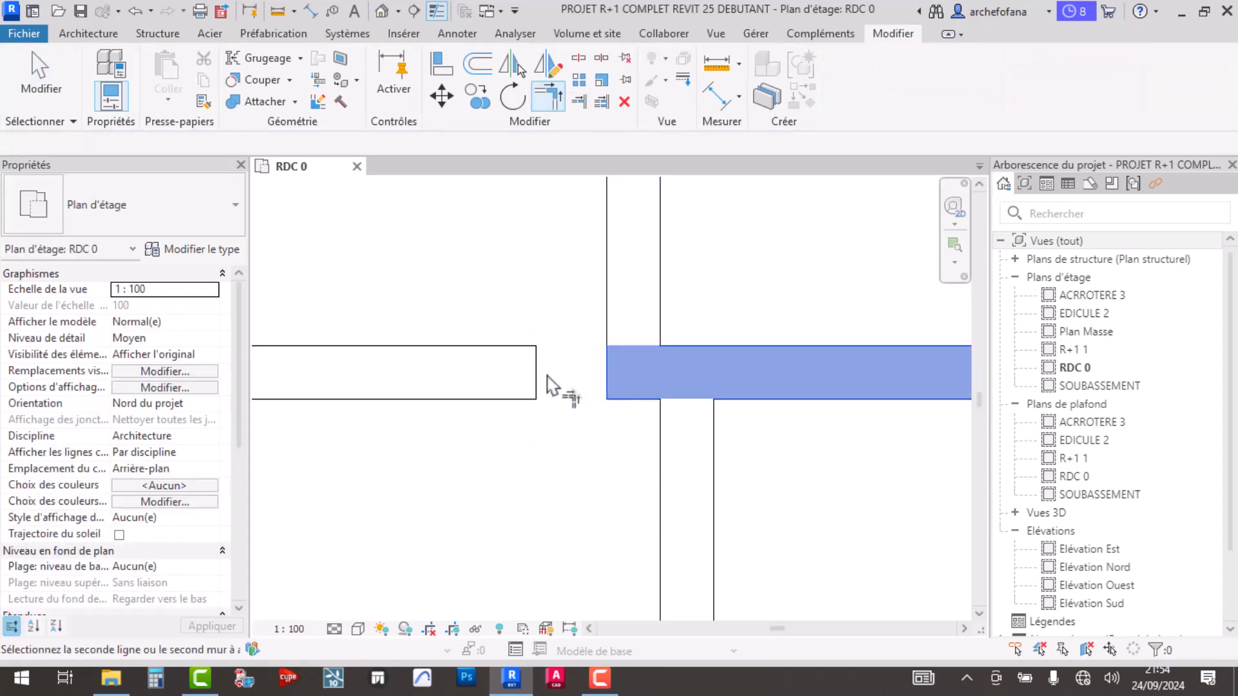
left_click(553, 390)
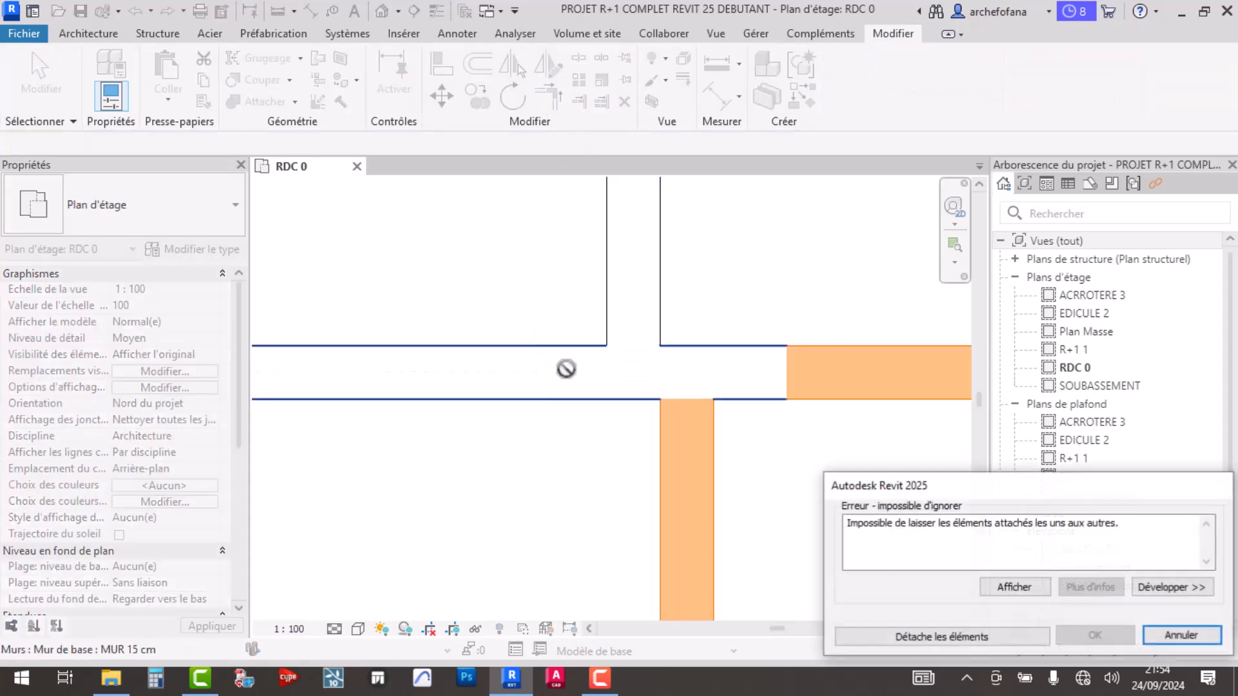
left_click(938, 638)
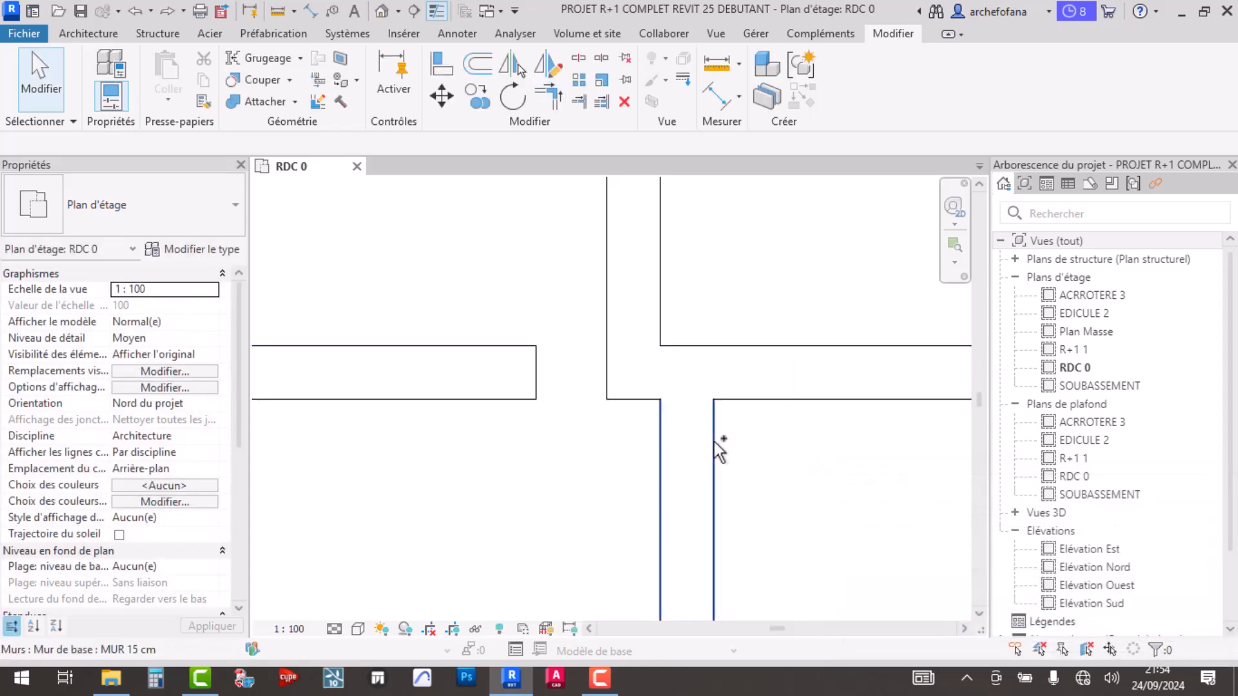
- Examine the RDC 0 floor plan around the gap between the short left-hand horizontal wall and the central vertical wall
scroll(625, 374, "down", 6)
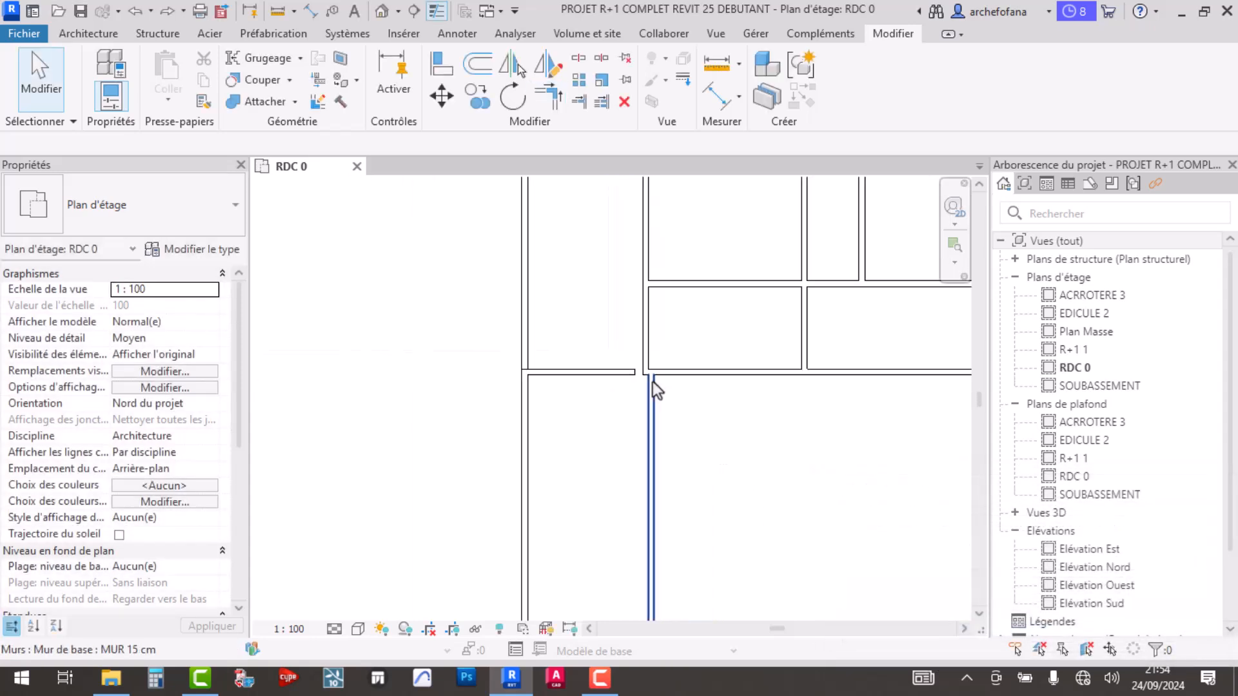
scroll(652, 384, "up", 3)
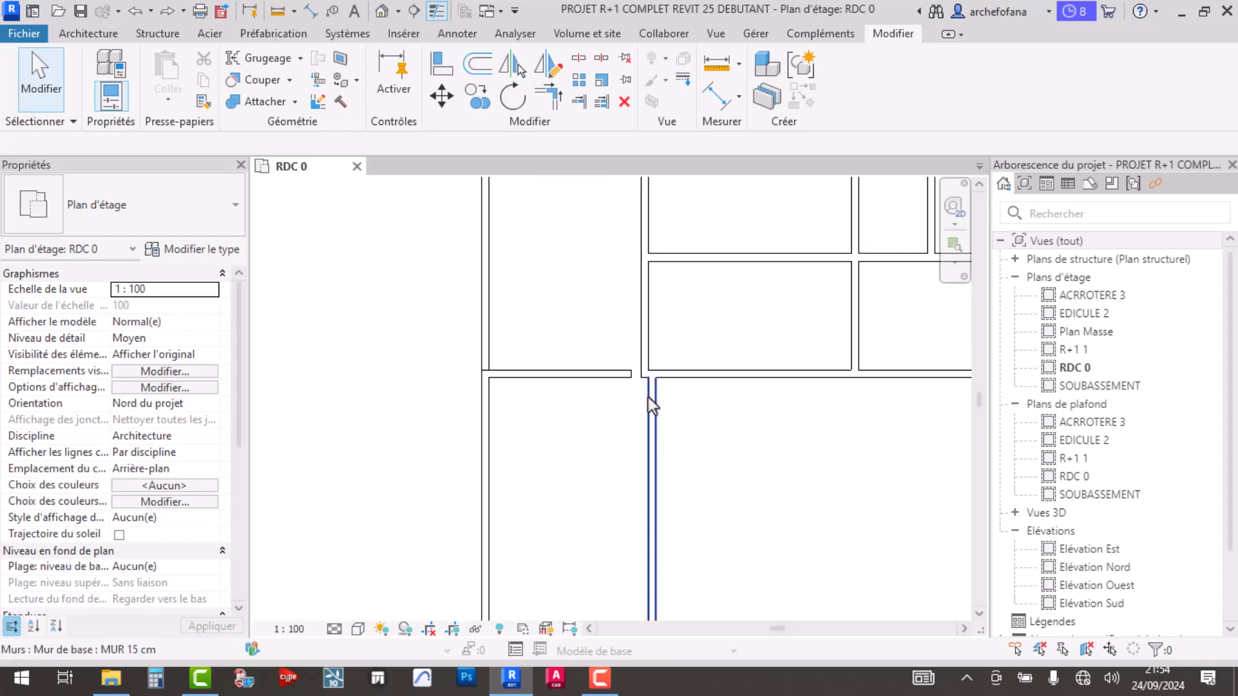
middle_click_drag(653, 361, 630, 482)
scroll(635, 393, "down", 3)
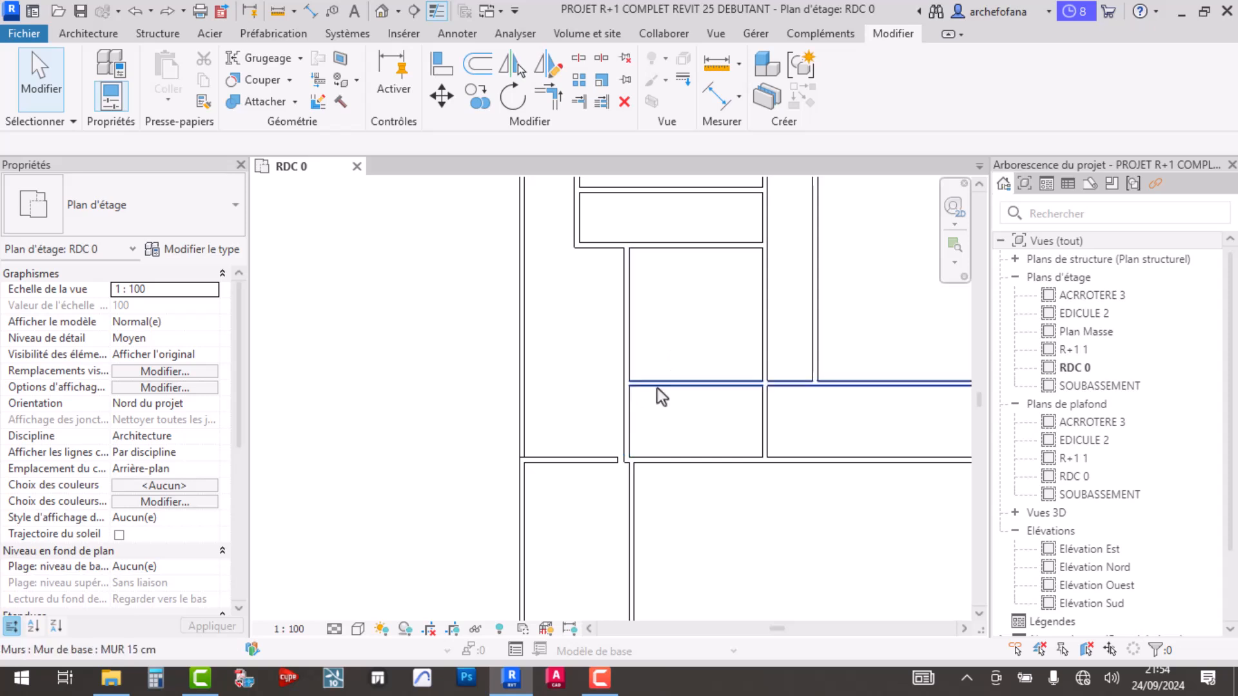
scroll(625, 493, "up", 3)
scroll(621, 357, "up", 1)
scroll(653, 390, "down", 4)
middle_click_drag(673, 369, 669, 460)
scroll(654, 480, "up", 6)
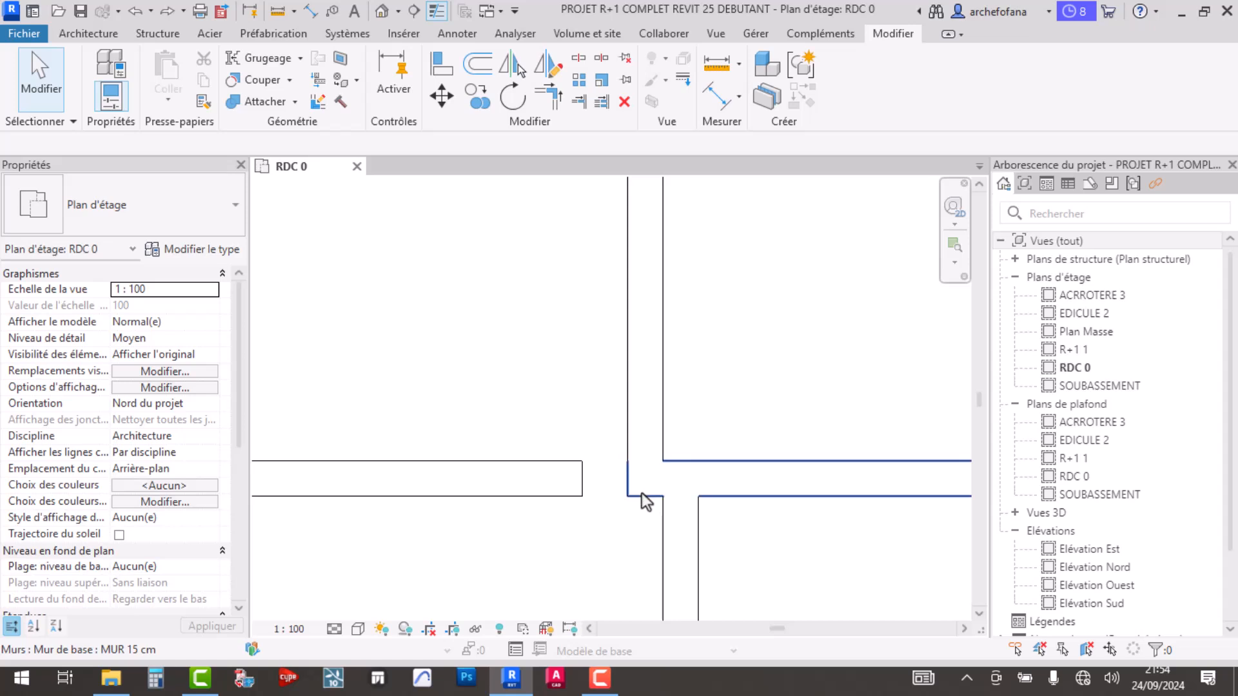
- Select the walls meeting at the junction one after another to check where each wall ends
left_click(642, 494)
left_click(615, 336)
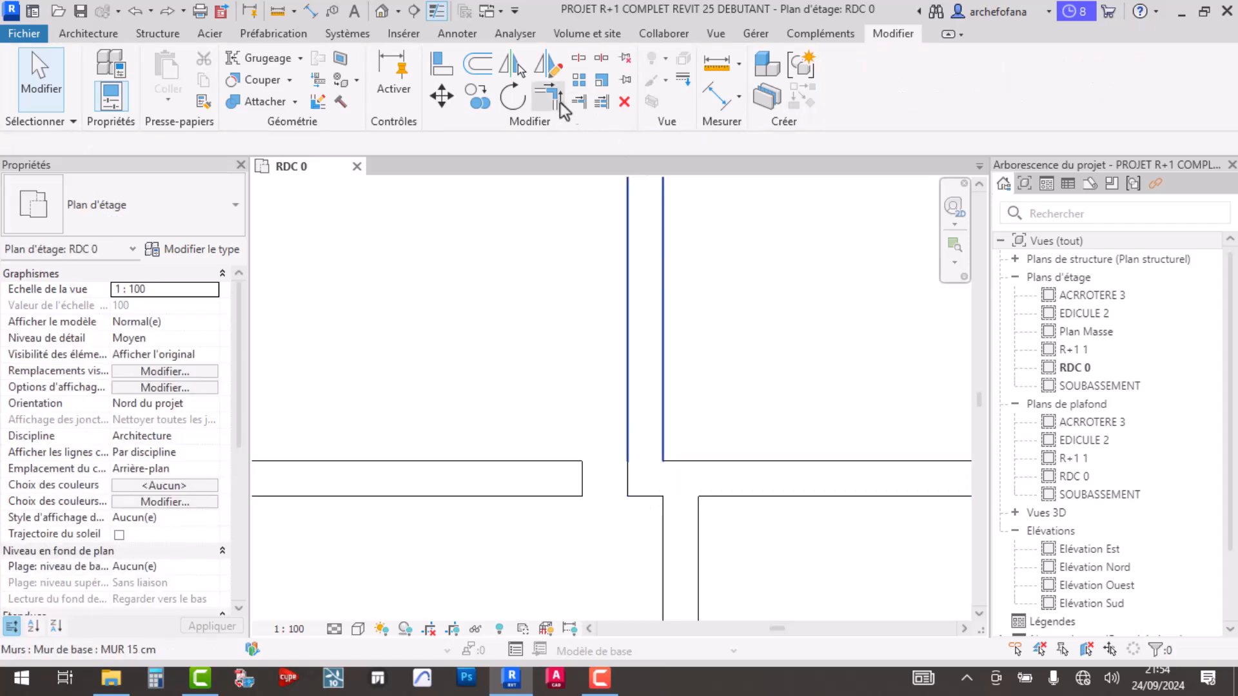
left_click(645, 416)
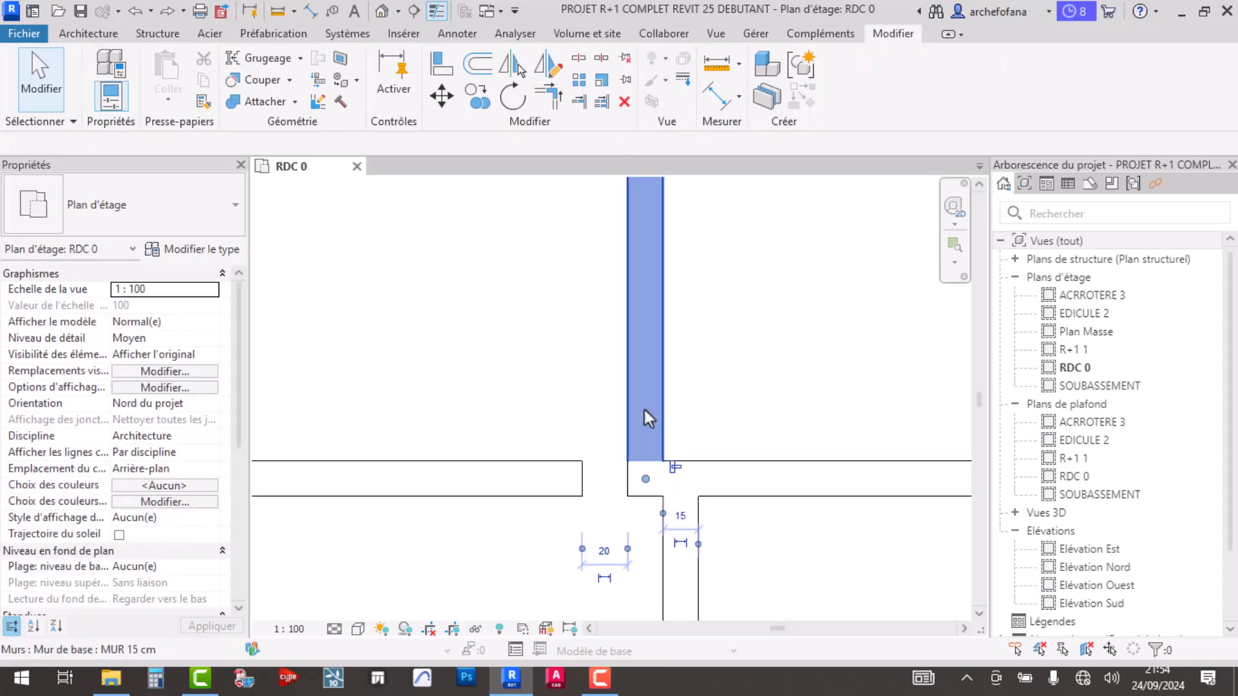
left_click(734, 484)
left_click(701, 451)
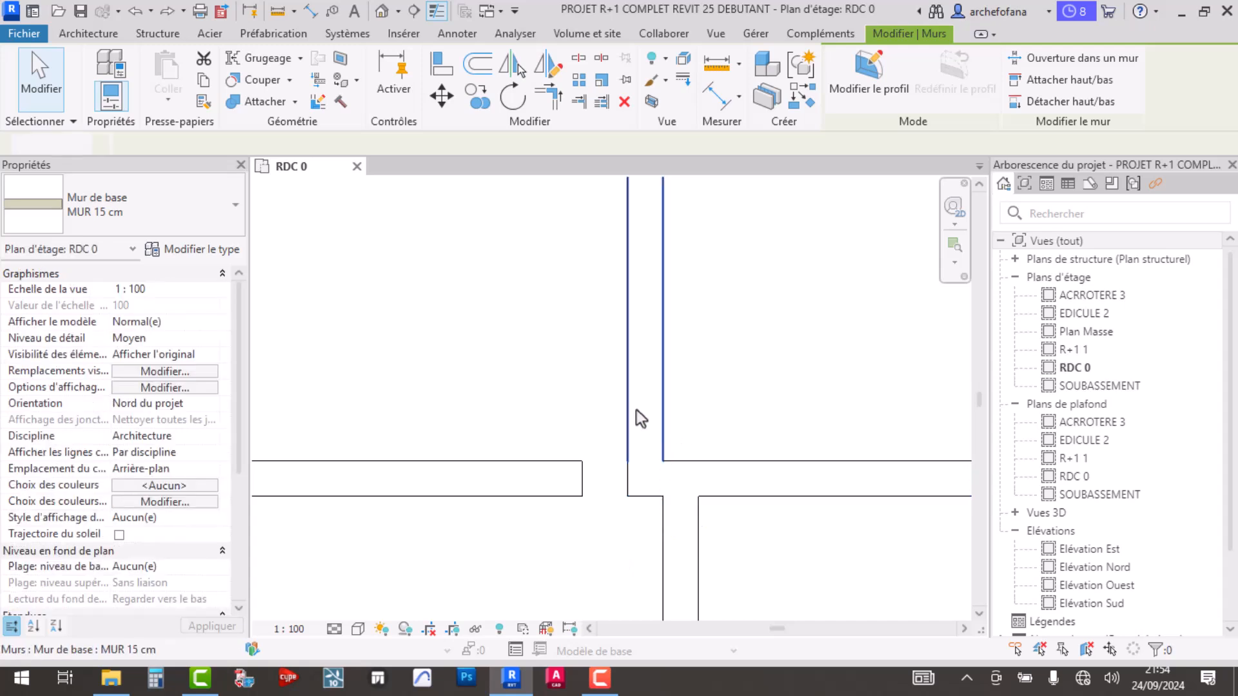
left_click(638, 496)
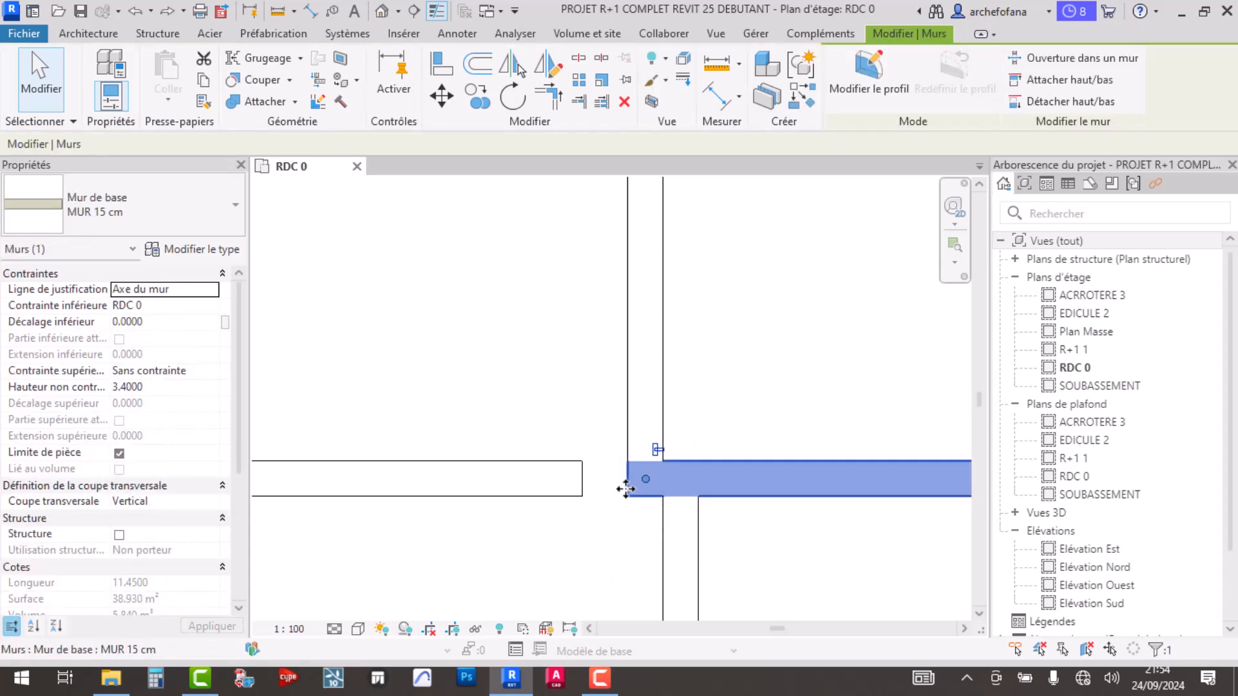
left_click(647, 408)
left_click(556, 483)
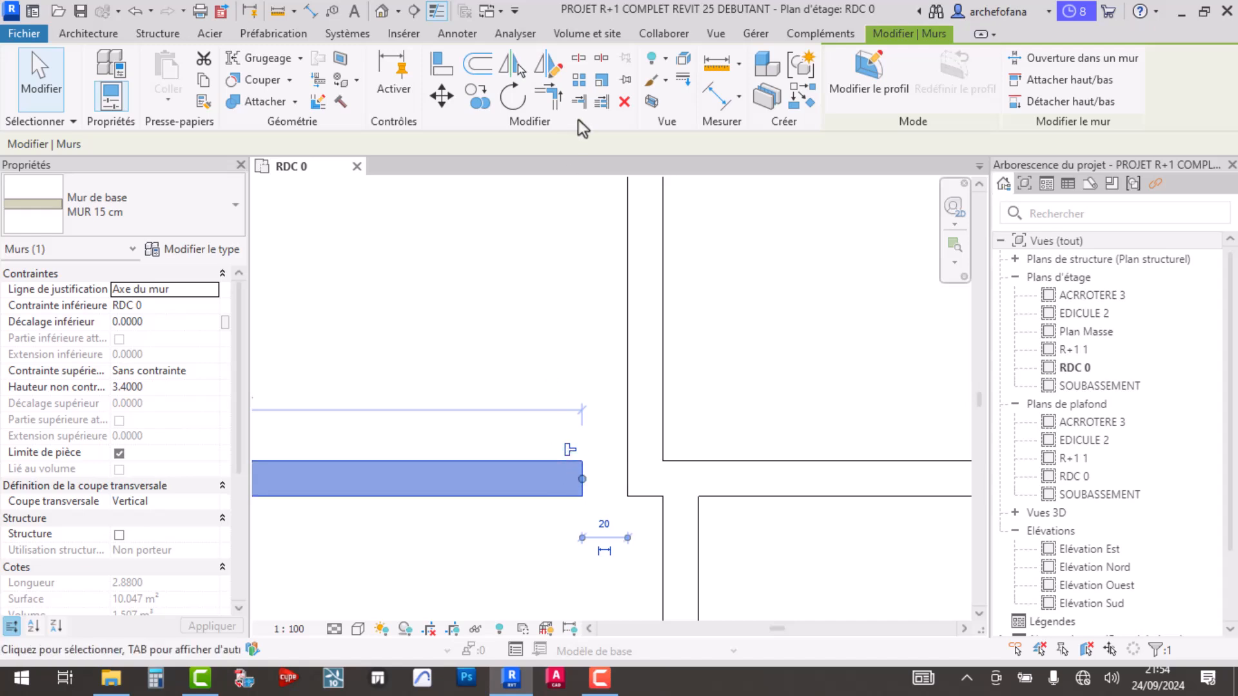
- Extend the short left-hand horizontal wall to the left face of the wall junction, closing the gap
key("Escape")
left_click(578, 100)
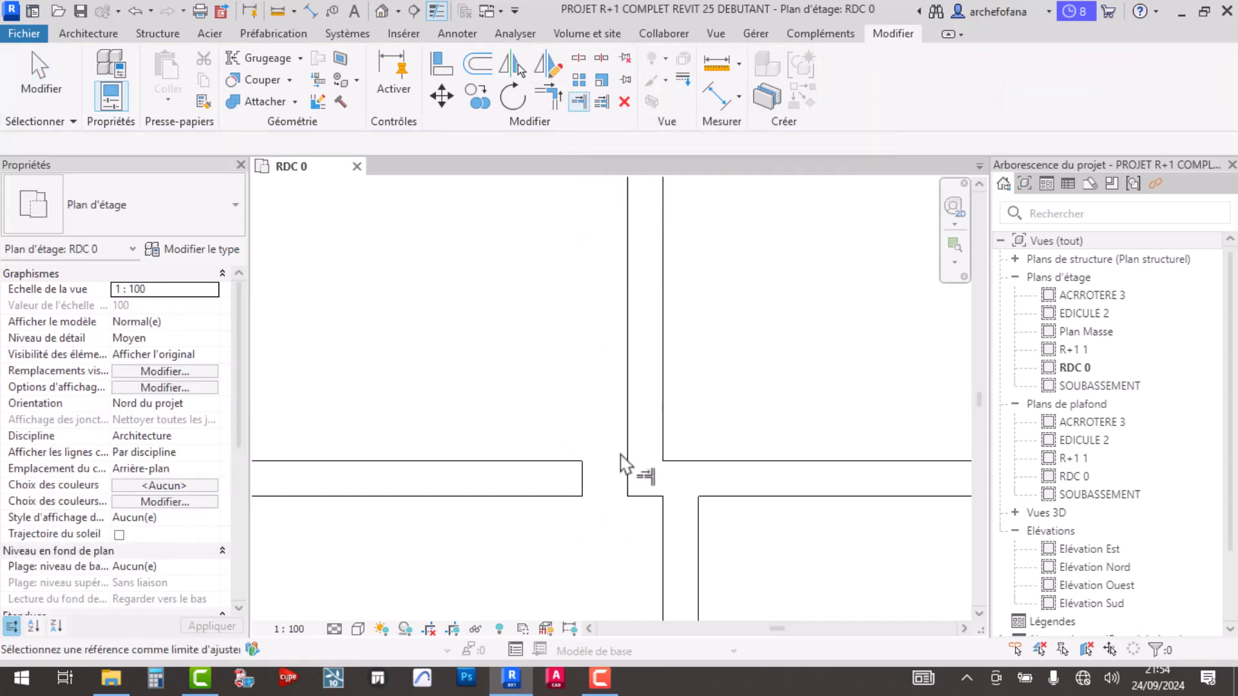
left_click(629, 491)
left_click(581, 488)
key("Escape")
scroll(620, 452, "down", 6)
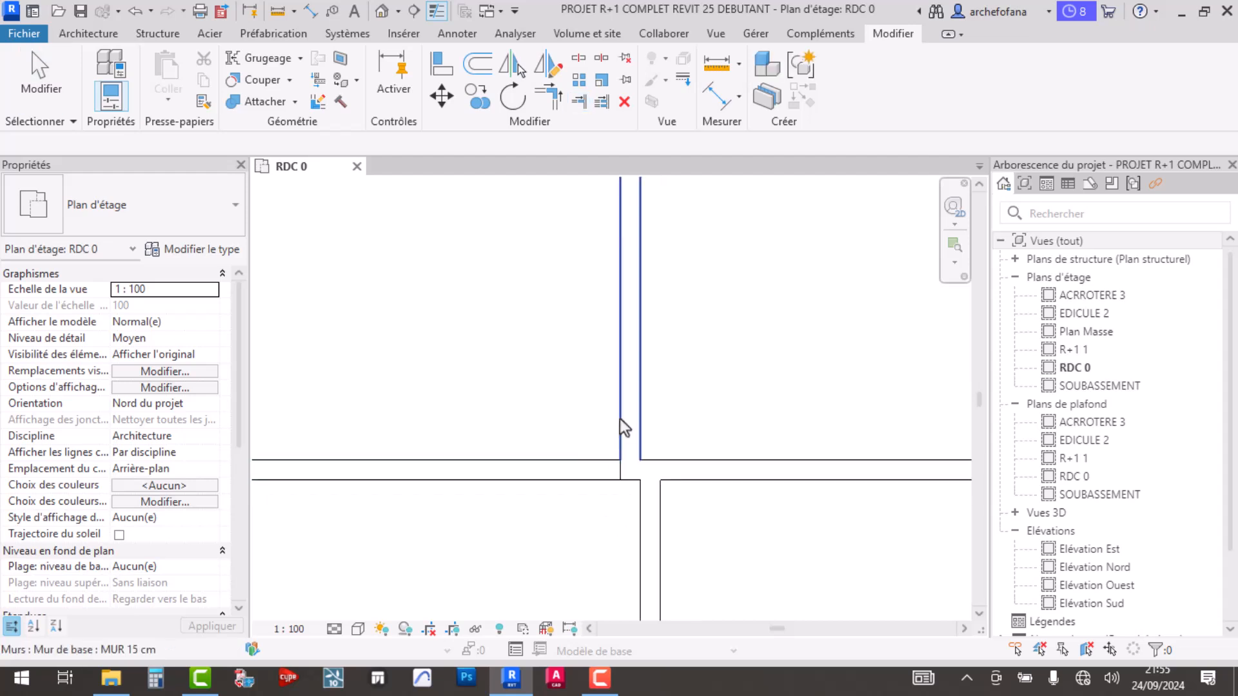
scroll(640, 439, "up", 4)
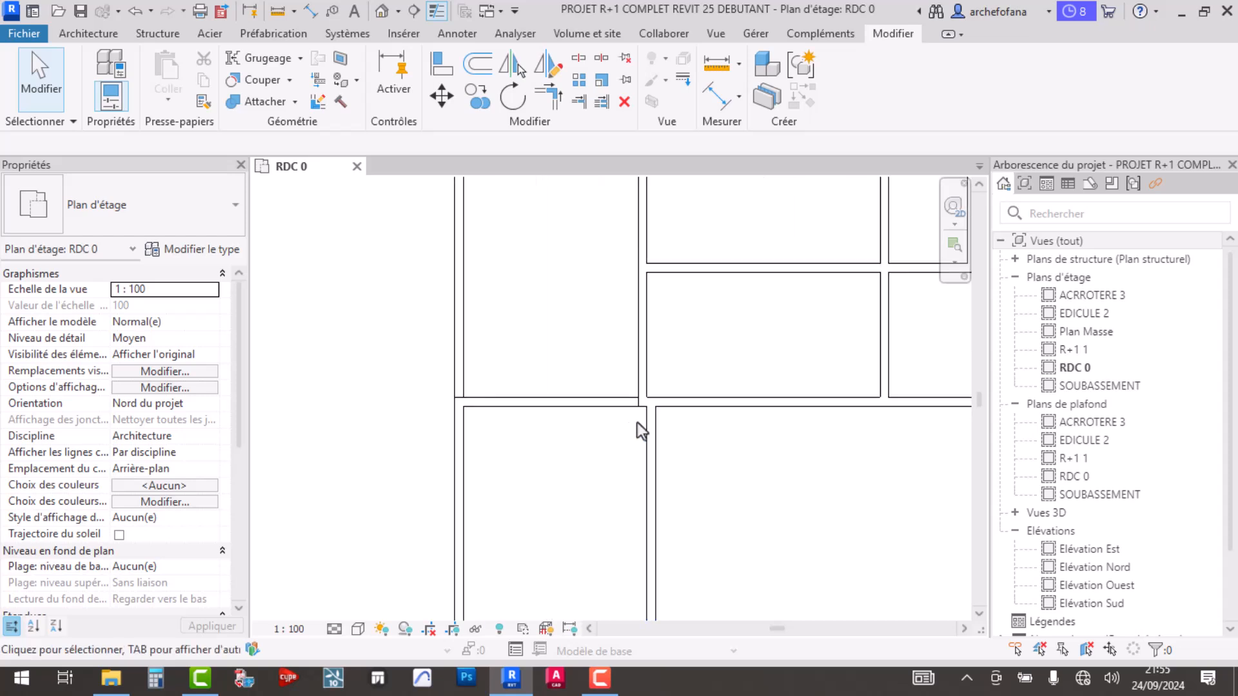
- Move the vertical wall below the junction sideways so it lines up with the vertical wall above
left_click(361, 444)
scroll(574, 451, "down", 3)
middle_click_drag(625, 500, 624, 439)
scroll(609, 336, "up", 5)
left_click(656, 446)
scroll(642, 406, "up", 4)
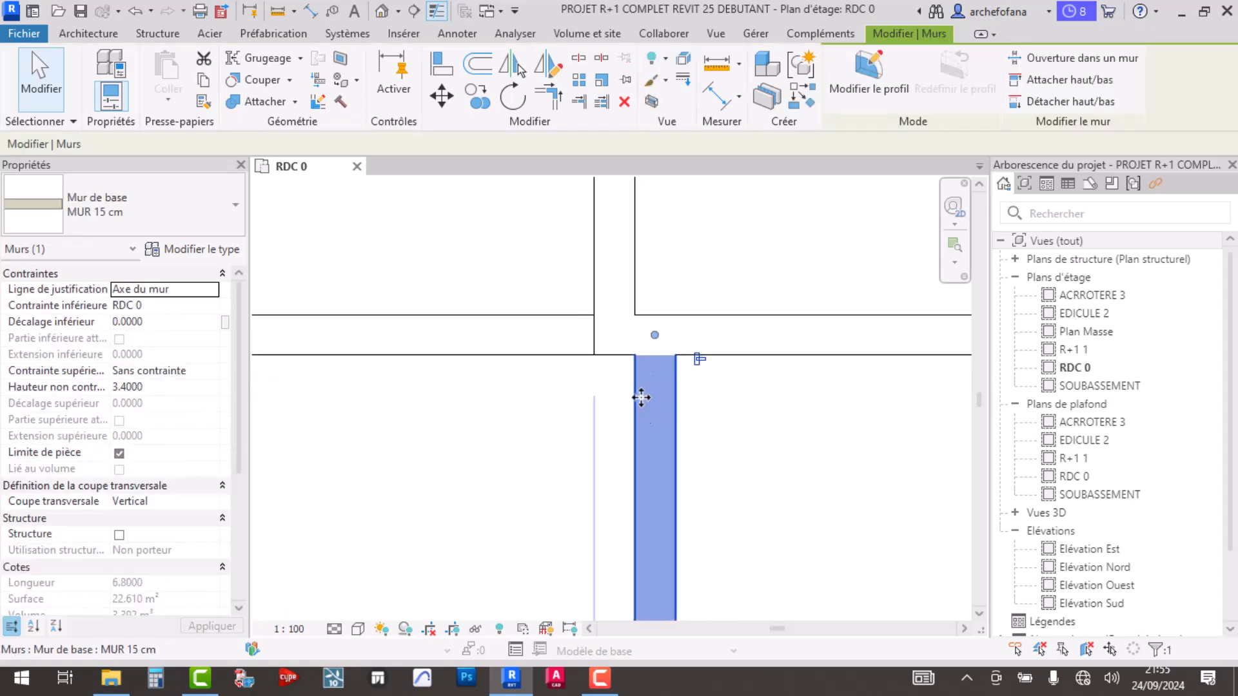
left_click_drag(633, 354, 562, 355)
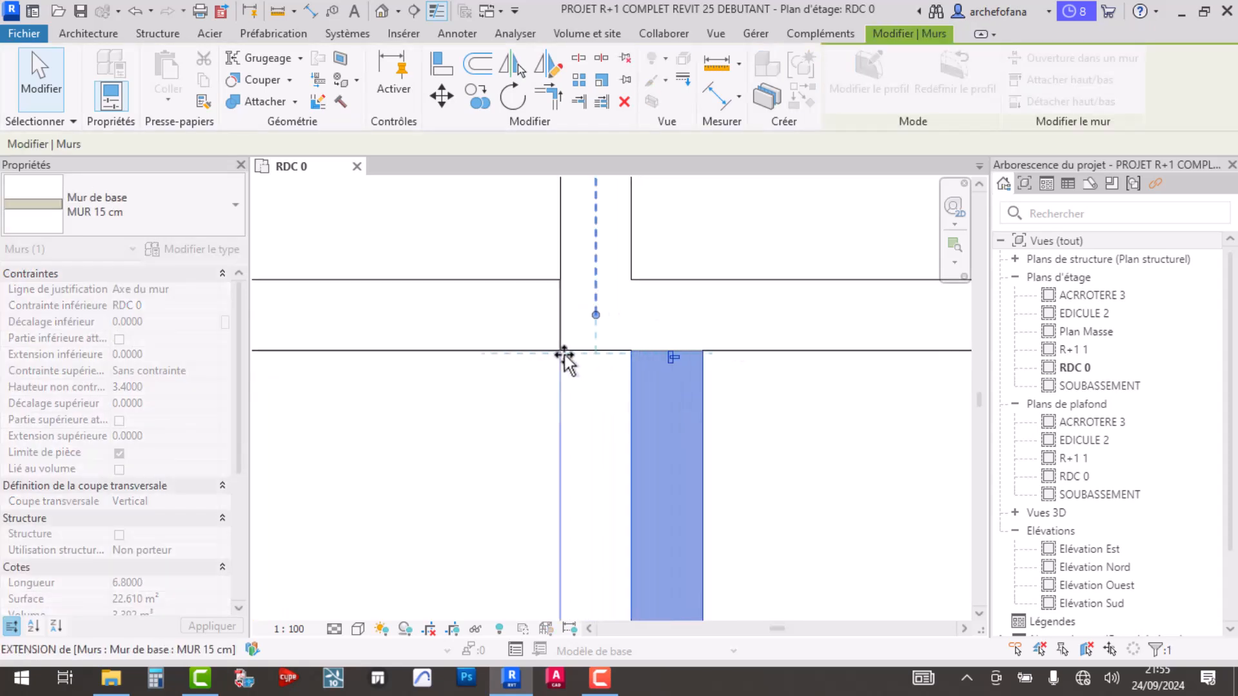
scroll(717, 394, "down", 1)
scroll(717, 393, "down", 1)
left_click(726, 411)
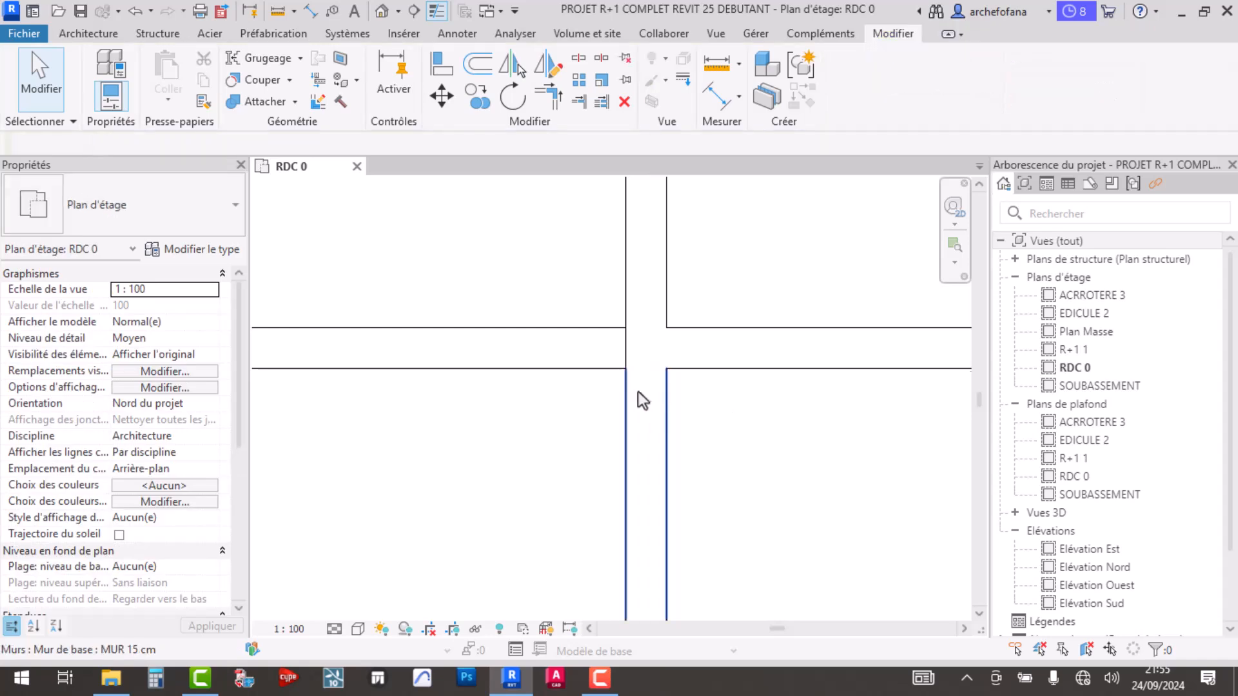
- Disallow the wall join at the upper end of the vertical wall below the junction
scroll(624, 395, "down", 2)
left_click(633, 401)
scroll(635, 384, "up", 3)
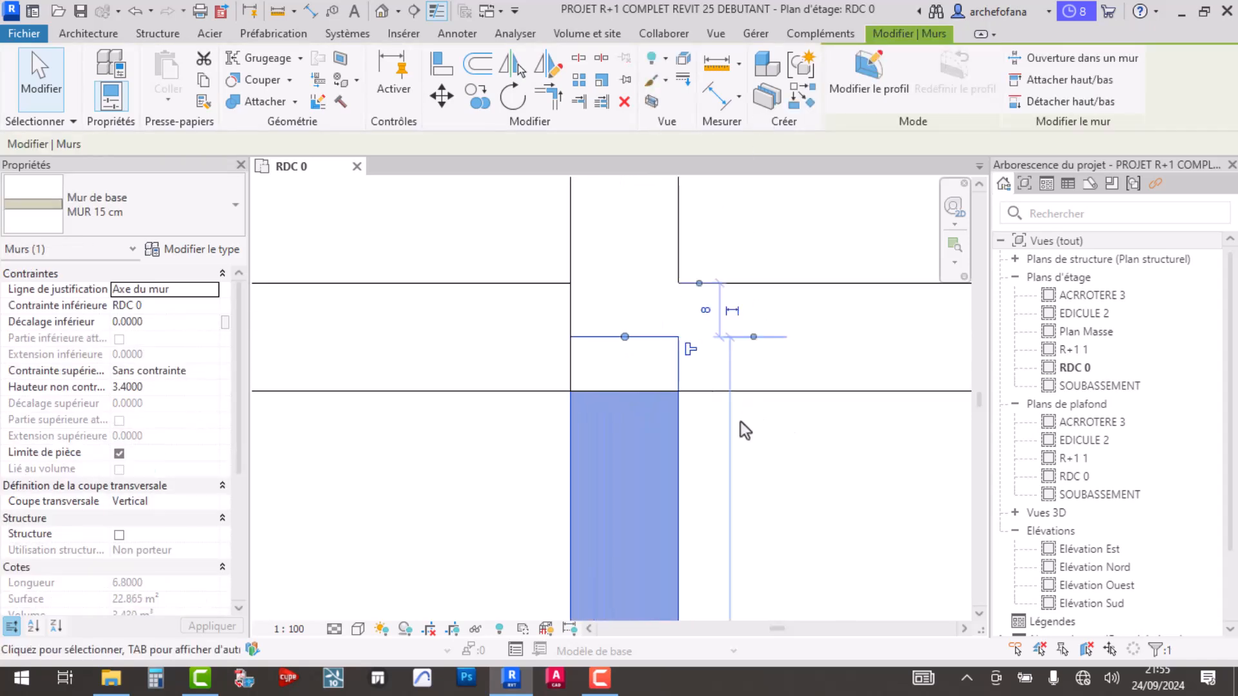
key("Escape")
- Try trimming the lower vertical wall against the horizontal wall's lower face by picking its overlapping stub, and undo each attempt
left_click(578, 101)
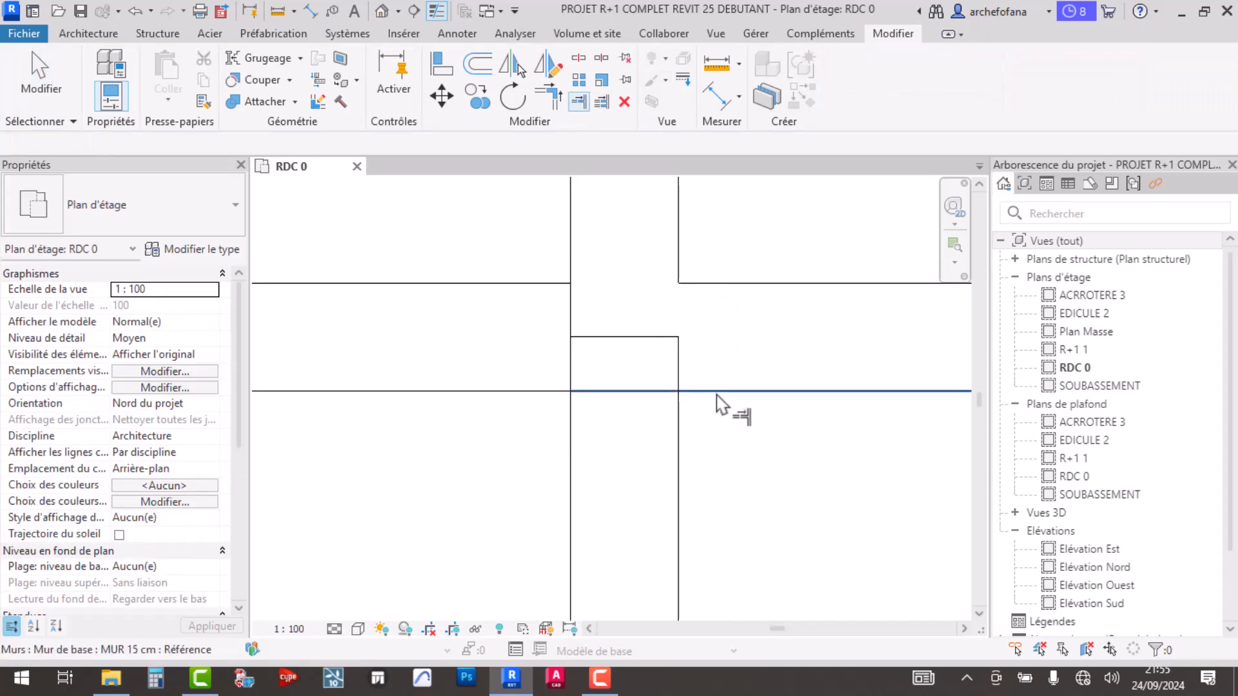
left_click(644, 391)
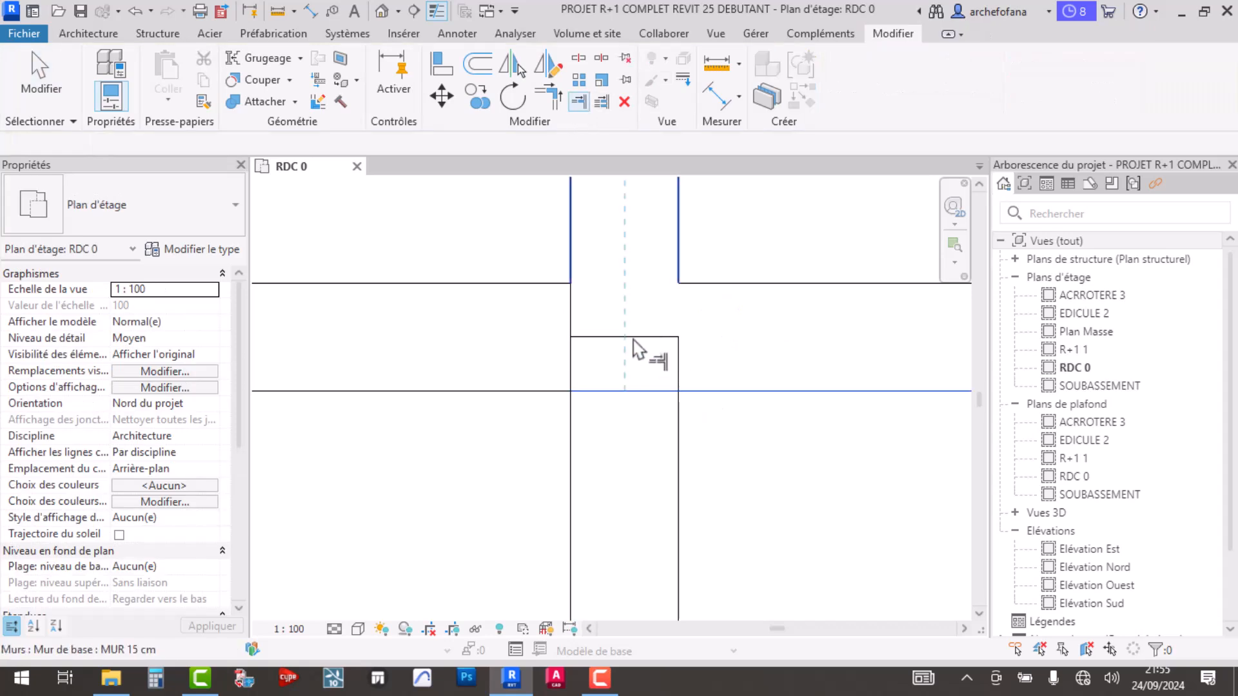
left_click(608, 365)
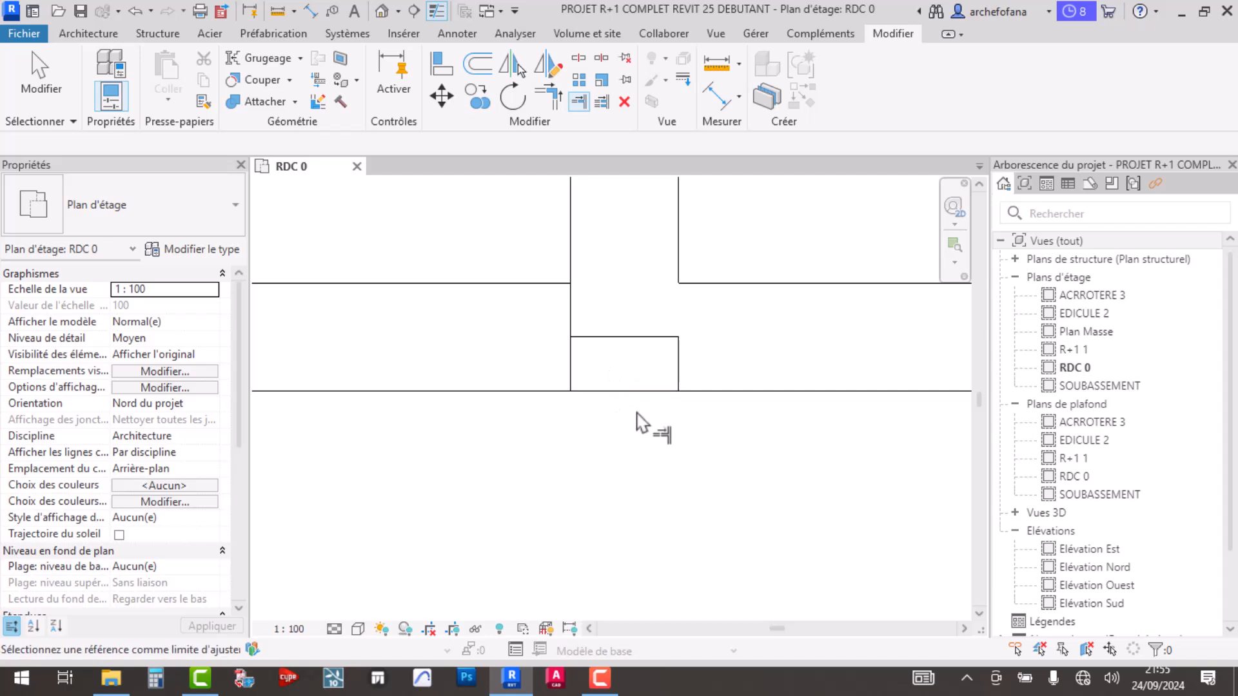
key("ctrl+z")
left_click(644, 390)
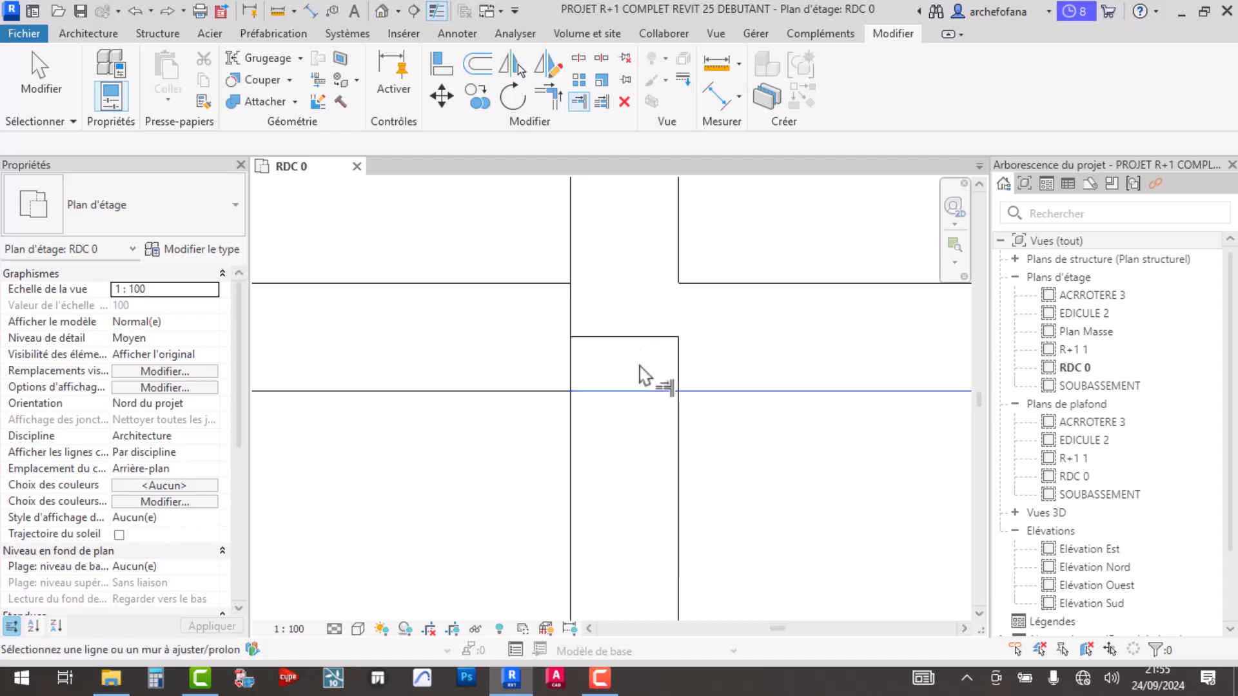
left_click(647, 354)
key("ctrl+z")
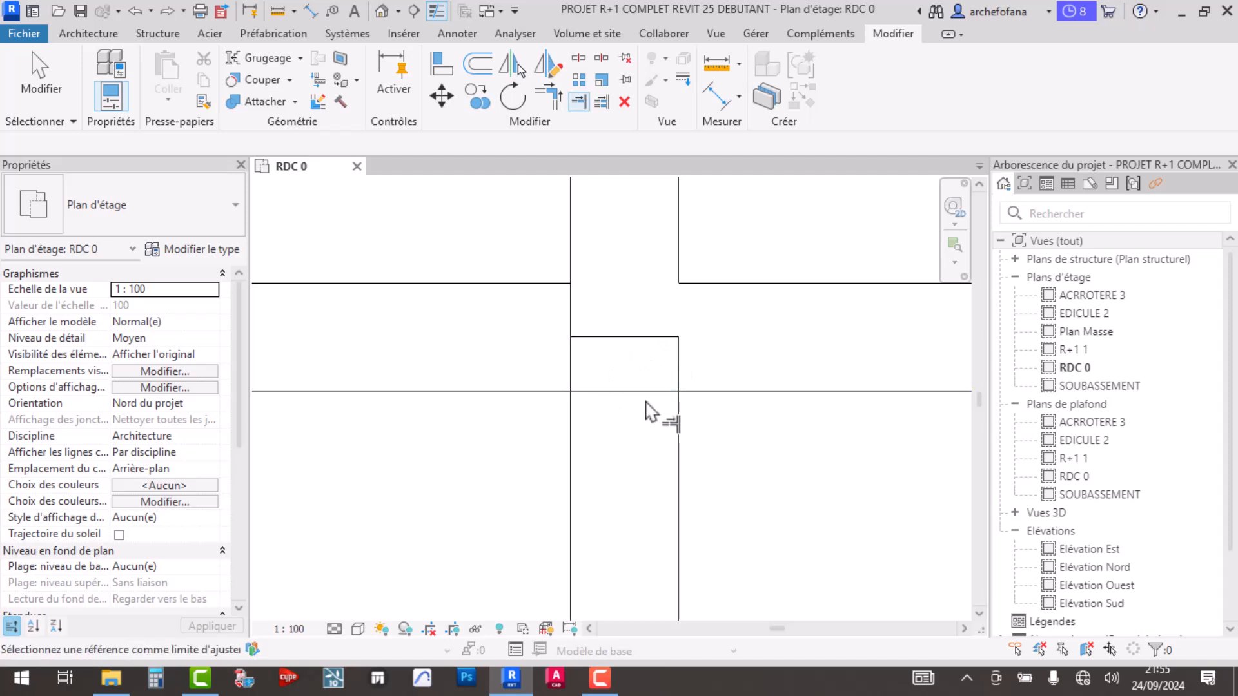
- Trim the lower vertical wall to the horizontal wall's lower face, keeping the part below it
left_click(651, 395)
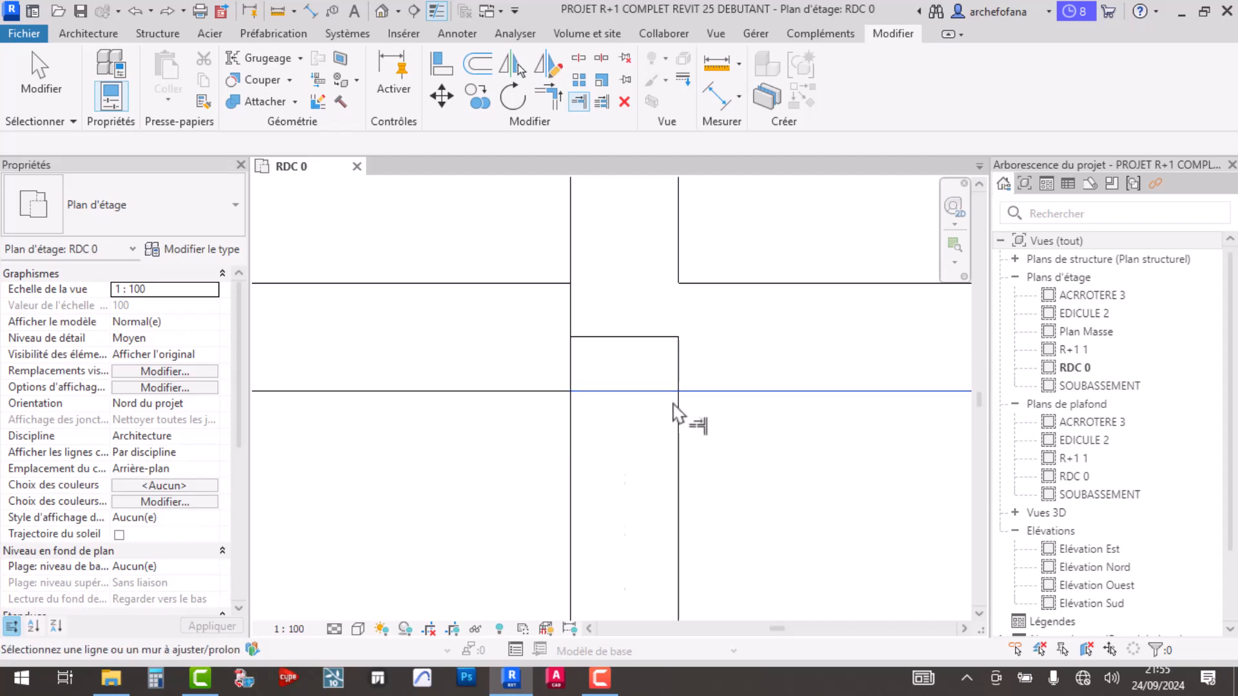
left_click(635, 440)
key("Escape")
- At the vertical wall's lower end, trim the right-hand horizontal wall back to the vertical wall's right face
scroll(664, 393, "down", 4)
scroll(661, 367, "down", 5)
scroll(636, 542, "up", 10)
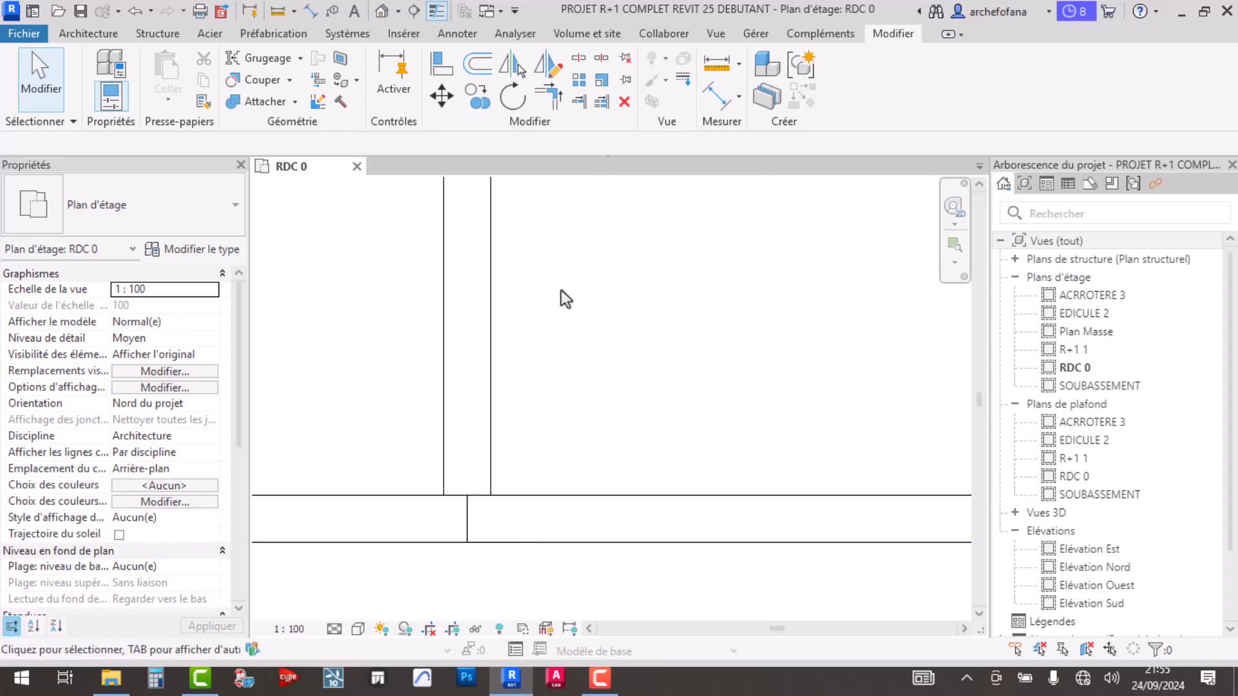
left_click(578, 100)
left_click(491, 497)
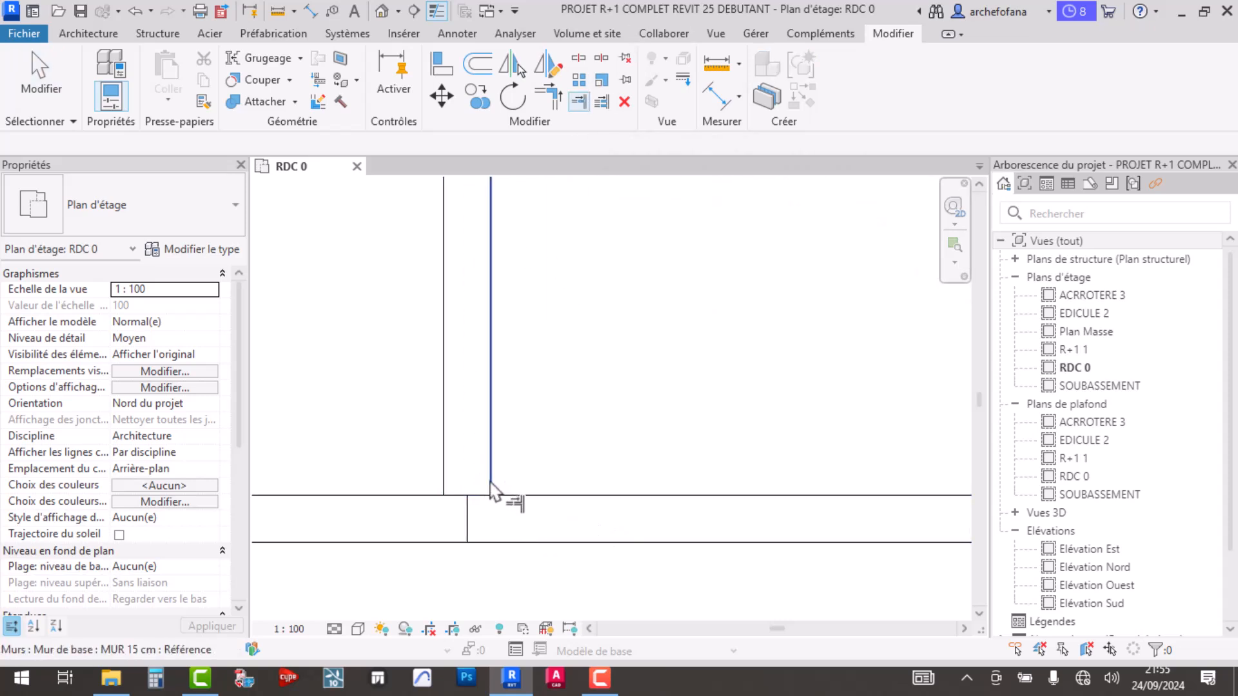
left_click(495, 522)
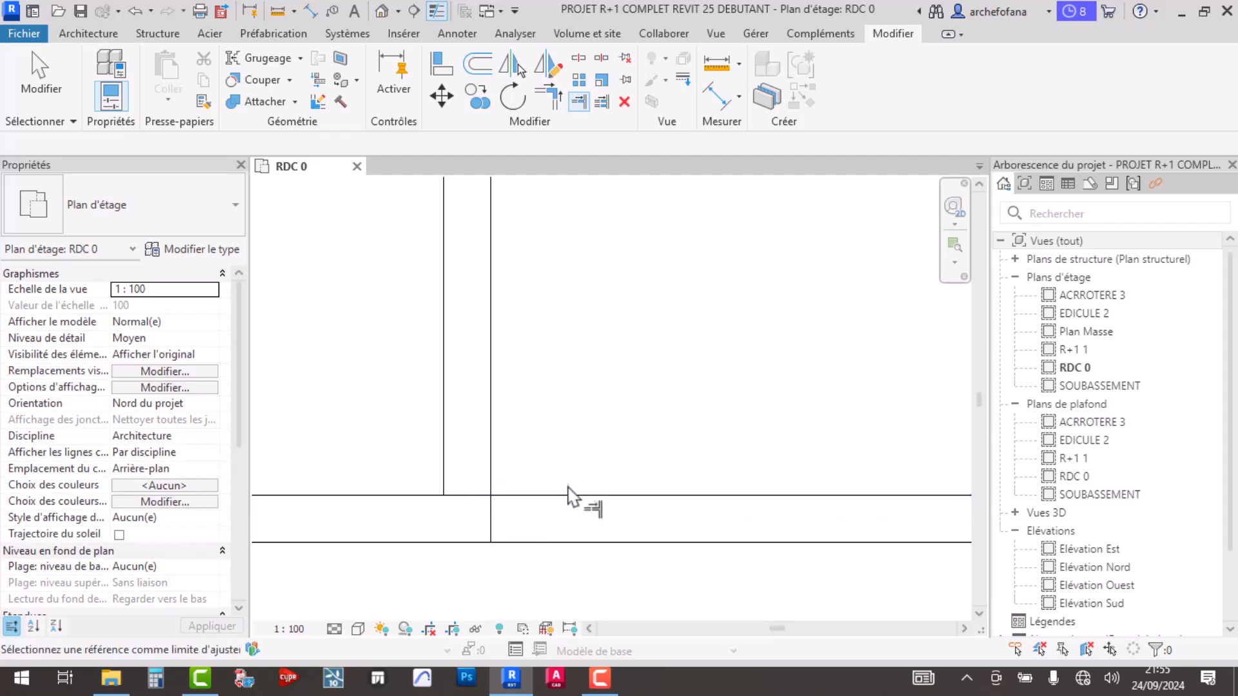
key("Escape")
- Try to trim the vertical wall and the left-hand horizontal wall at its foot into a corner
left_click(540, 103)
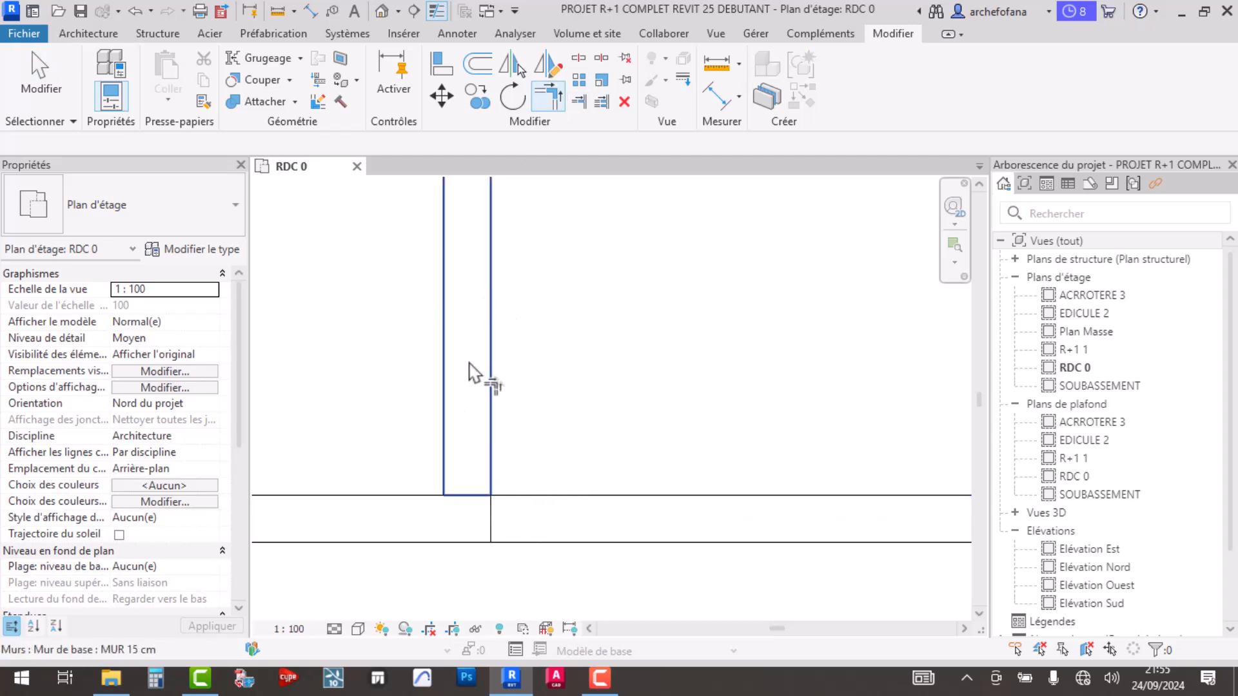
left_click(451, 454)
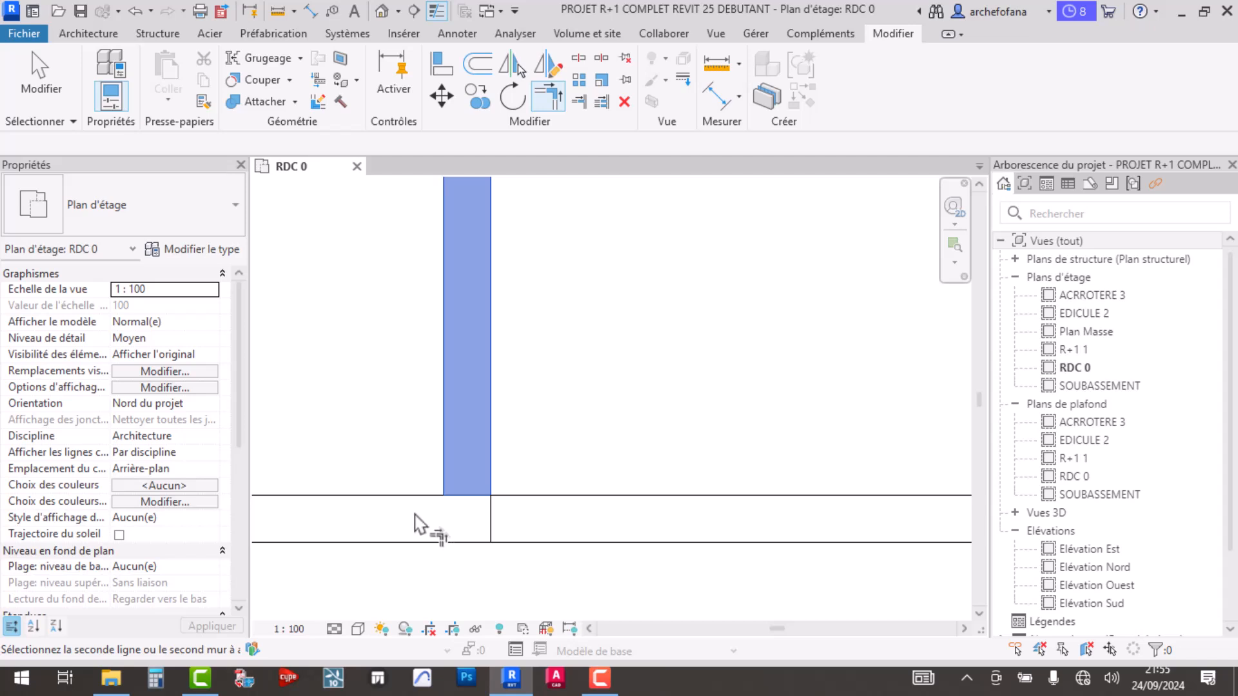
left_click(413, 513)
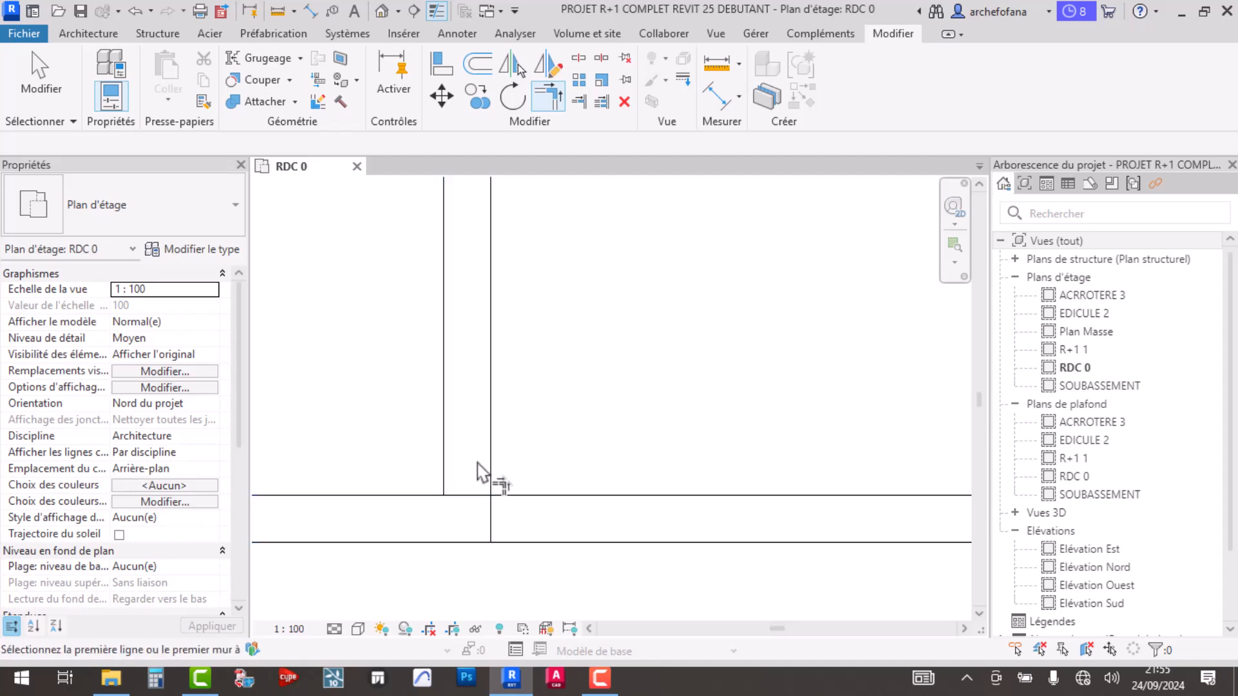
key("Escape")
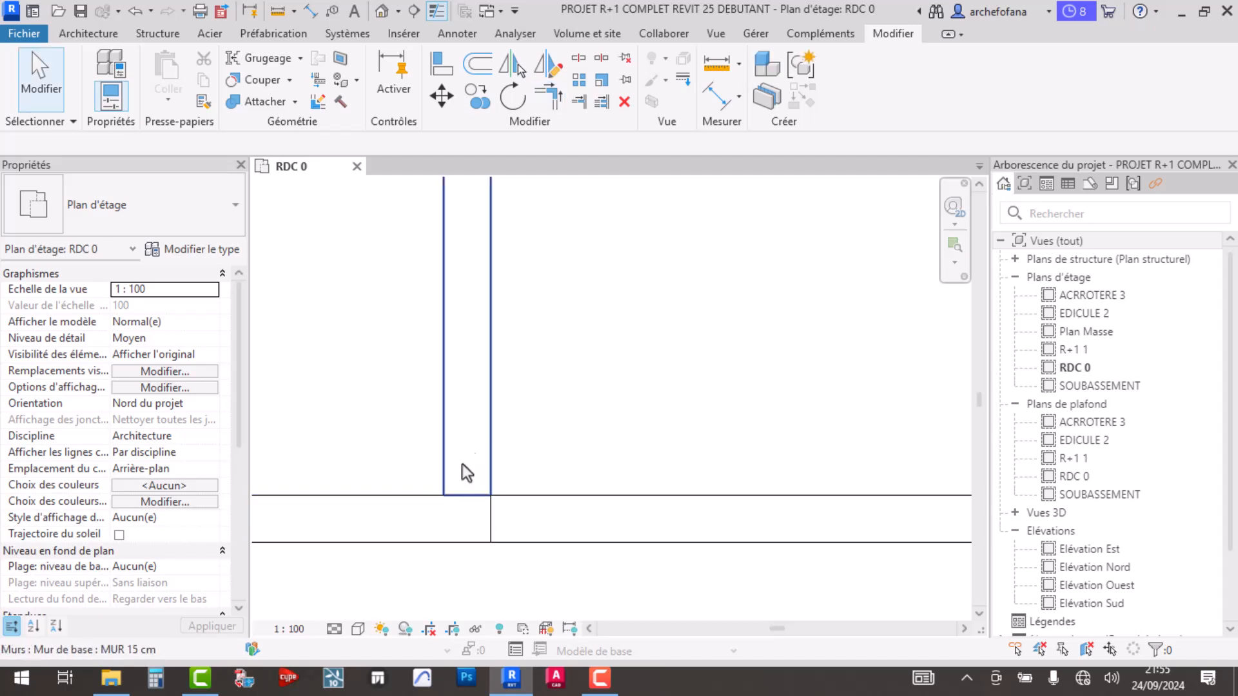
- Disallow the joins at the left-hand horizontal wall's right end and at the vertical wall's lower end
left_click(414, 502)
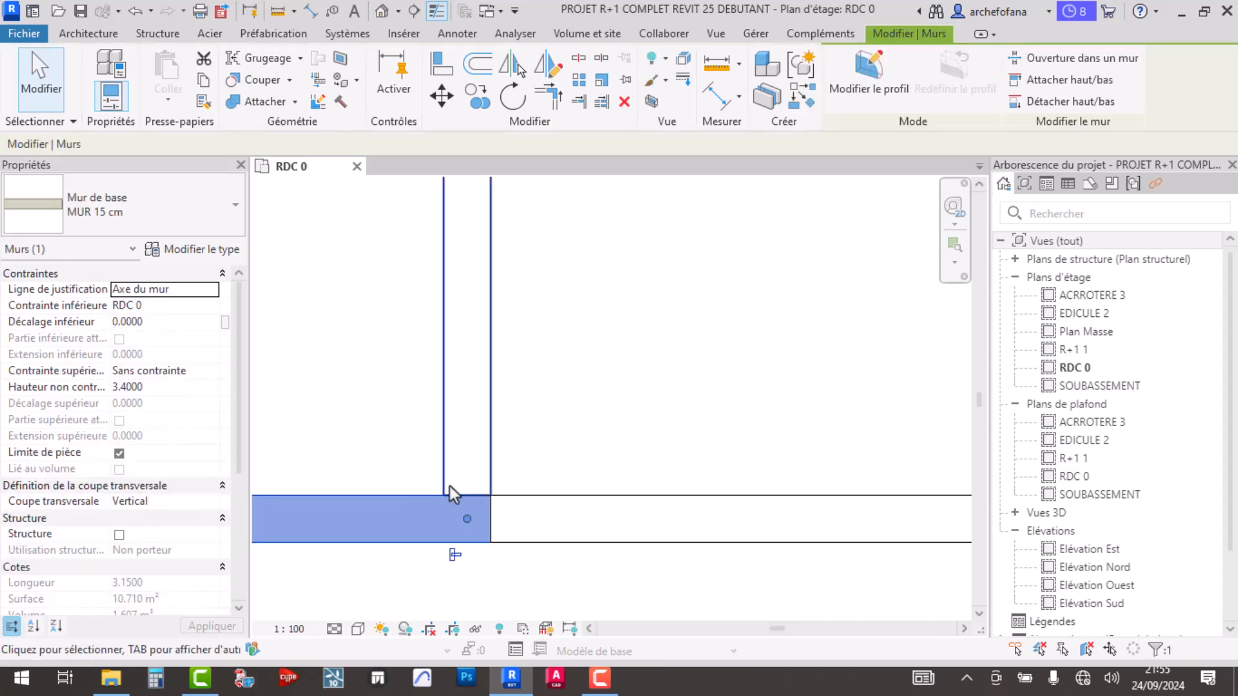
left_click(454, 555)
key("Escape")
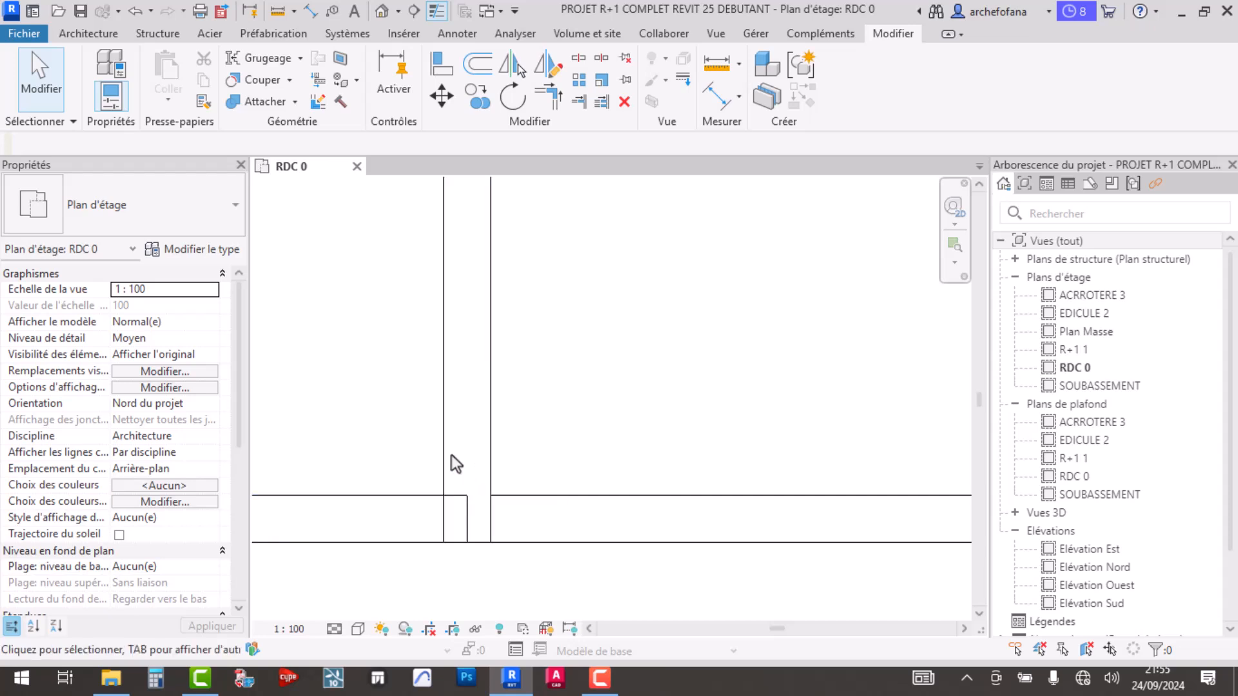
left_click(447, 452)
left_click(500, 509)
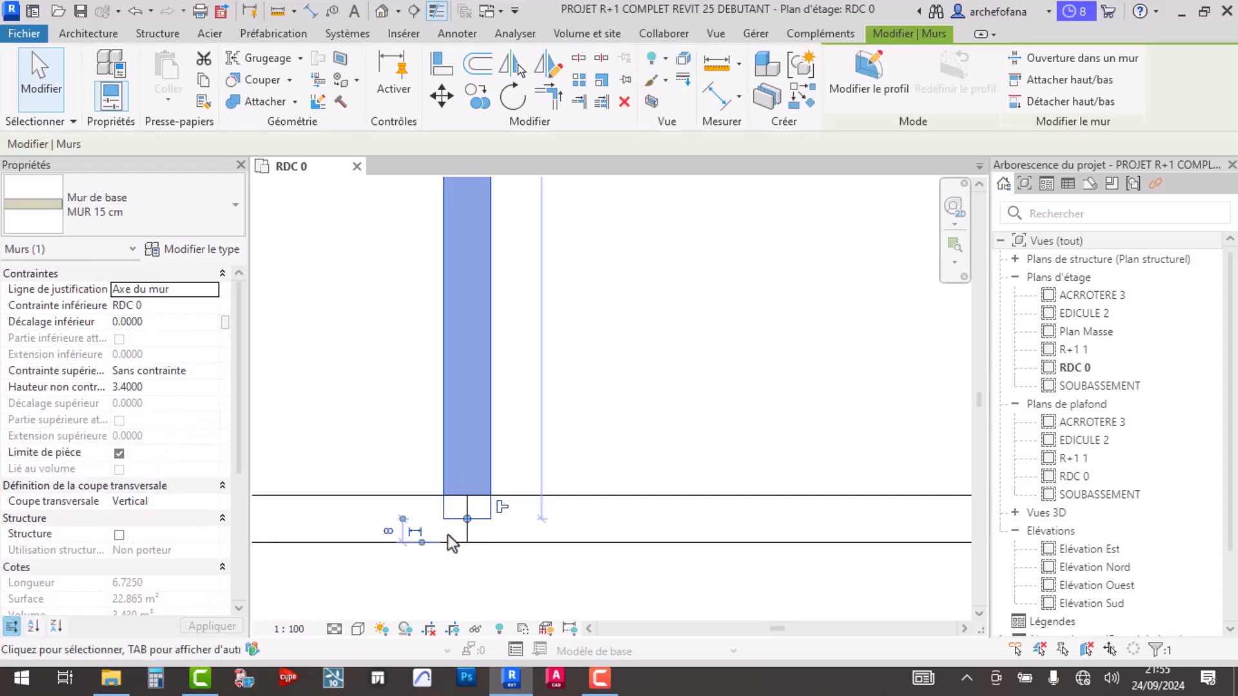
left_click(561, 226)
- Try to extend the left-hand horizontal wall to the vertical wall's right face, and undo the latest junction changes
left_click(578, 109)
left_click(490, 394)
left_click(421, 532)
key("Escape")
key("Escape")
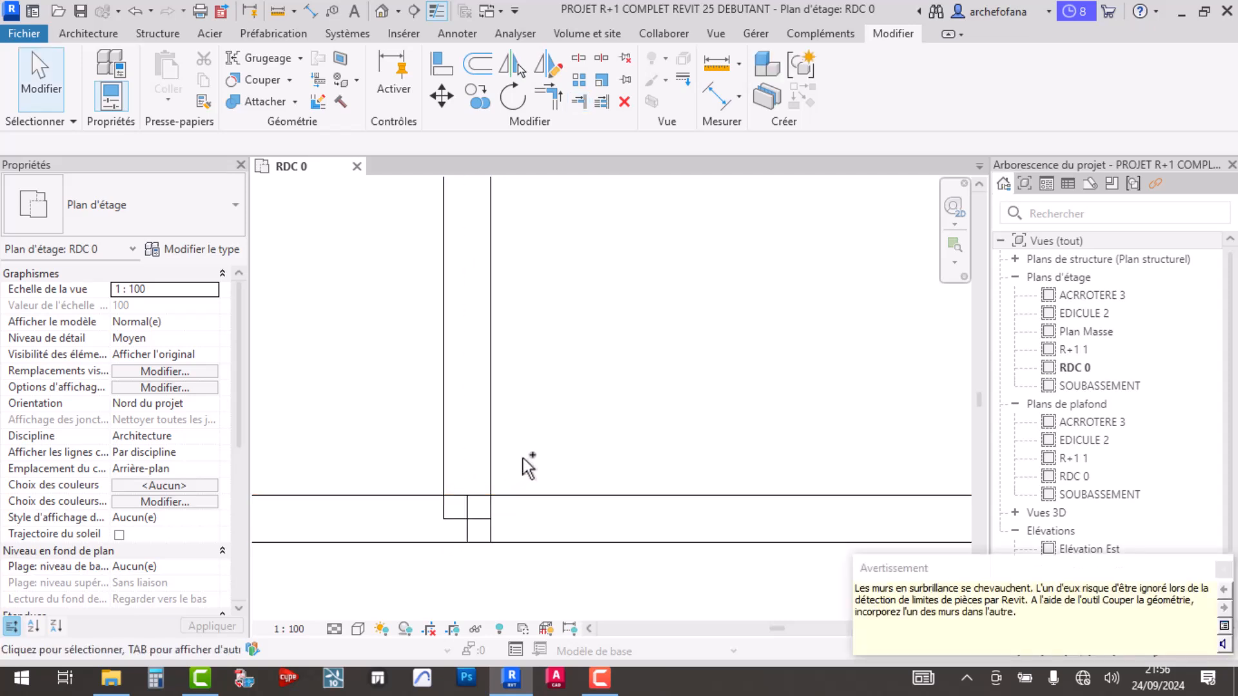
key("ctrl+z")
key("ctrl+z")
left_click(548, 98)
left_click(469, 444)
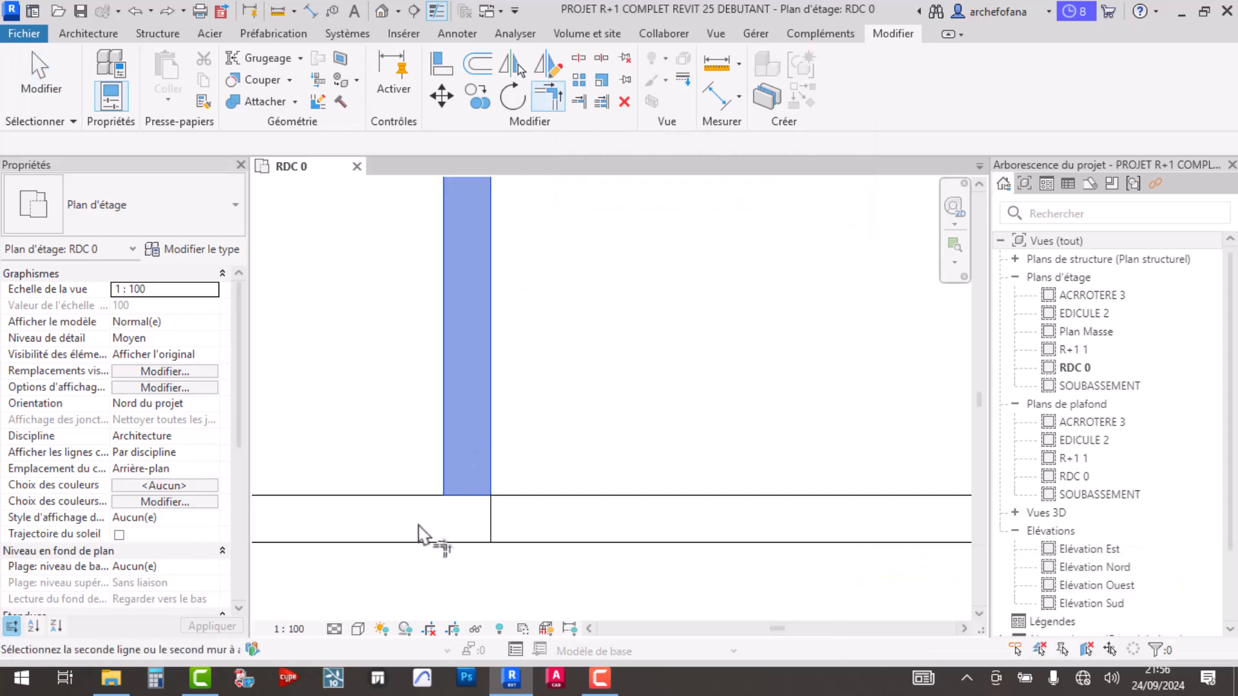
key("Escape")
key("Escape")
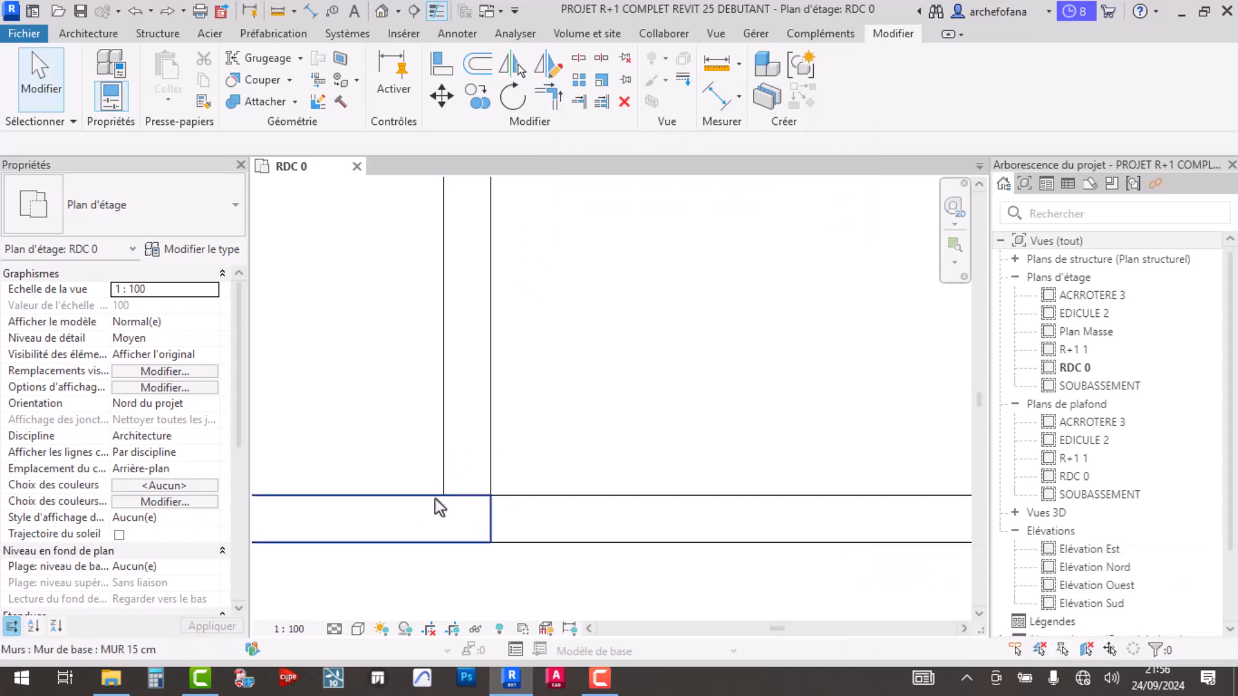
- Disallow the wall joins at the vertical wall's lower end and at the left-hand horizontal wall's right end
left_click(448, 484)
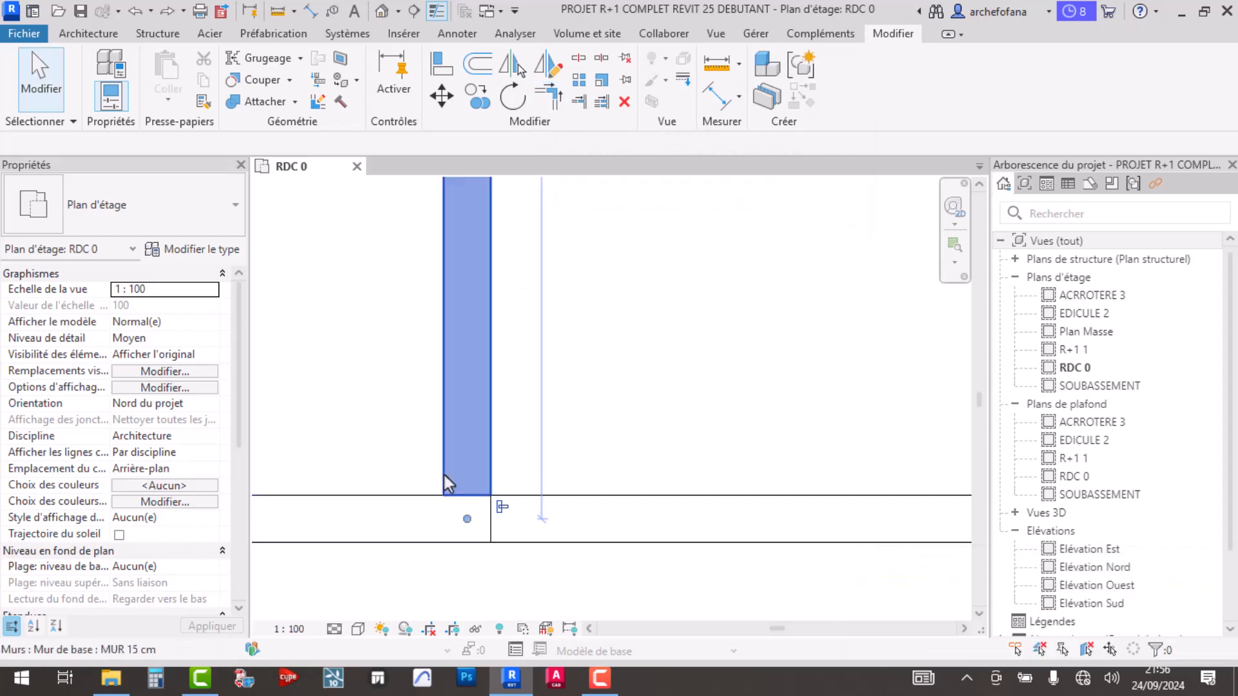
left_click(419, 550)
left_click(413, 525)
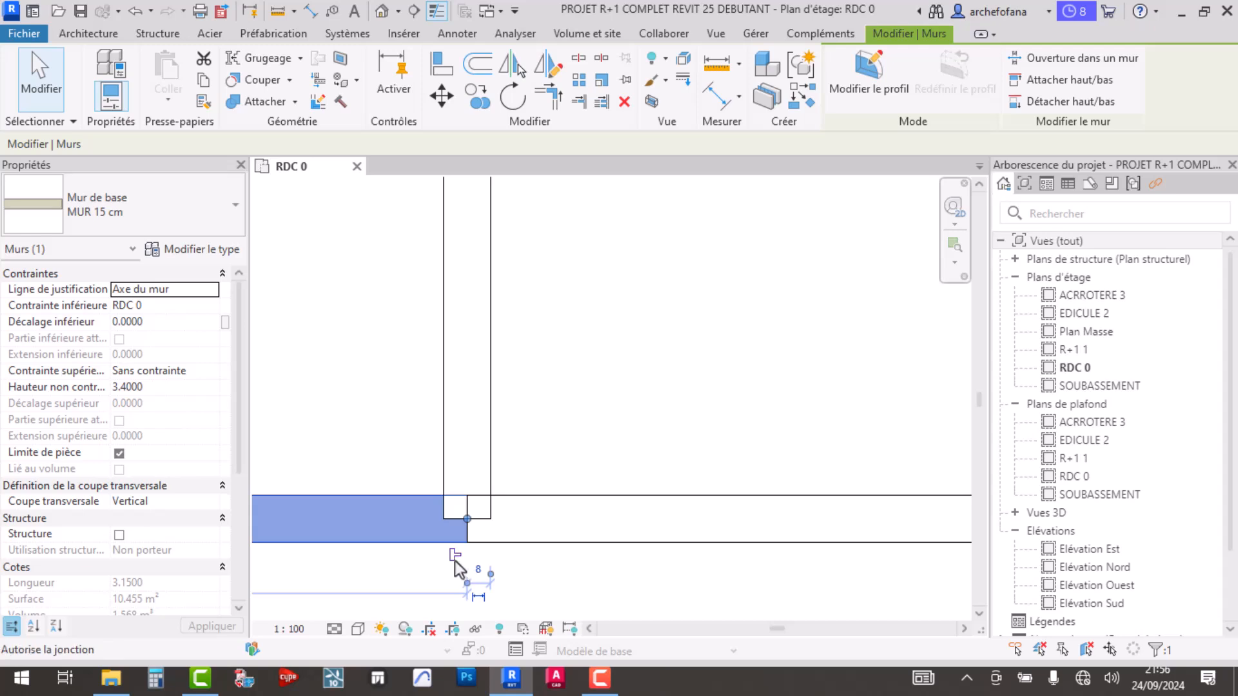
left_click(518, 413)
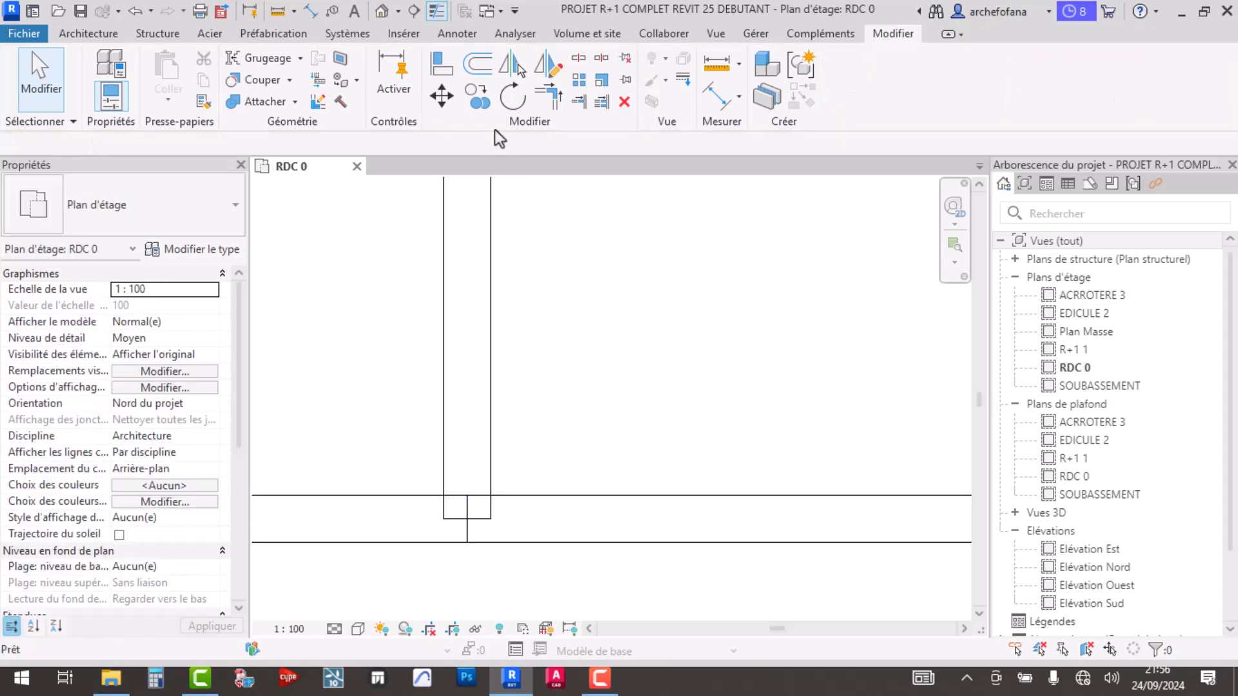
- Try to trim the left-hand horizontal wall and the vertical wall into a corner
left_click(548, 97)
left_click(416, 512)
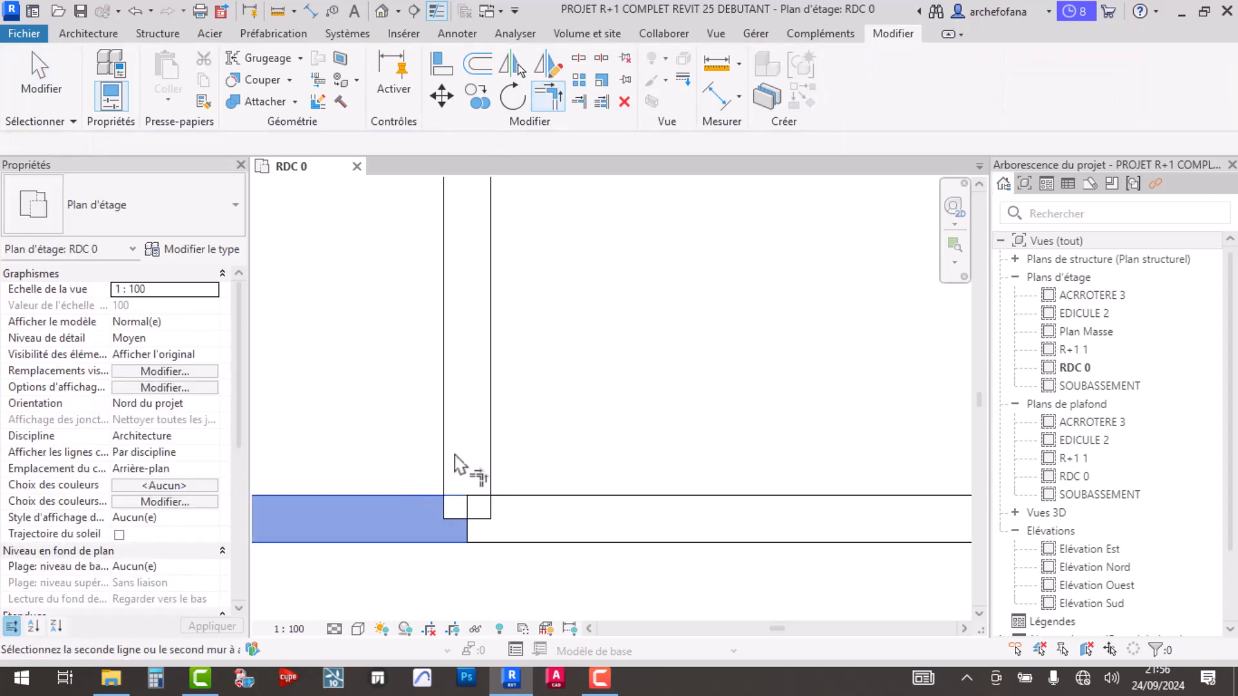
left_click(449, 462)
key("Escape")
left_click(520, 495)
key("Escape")
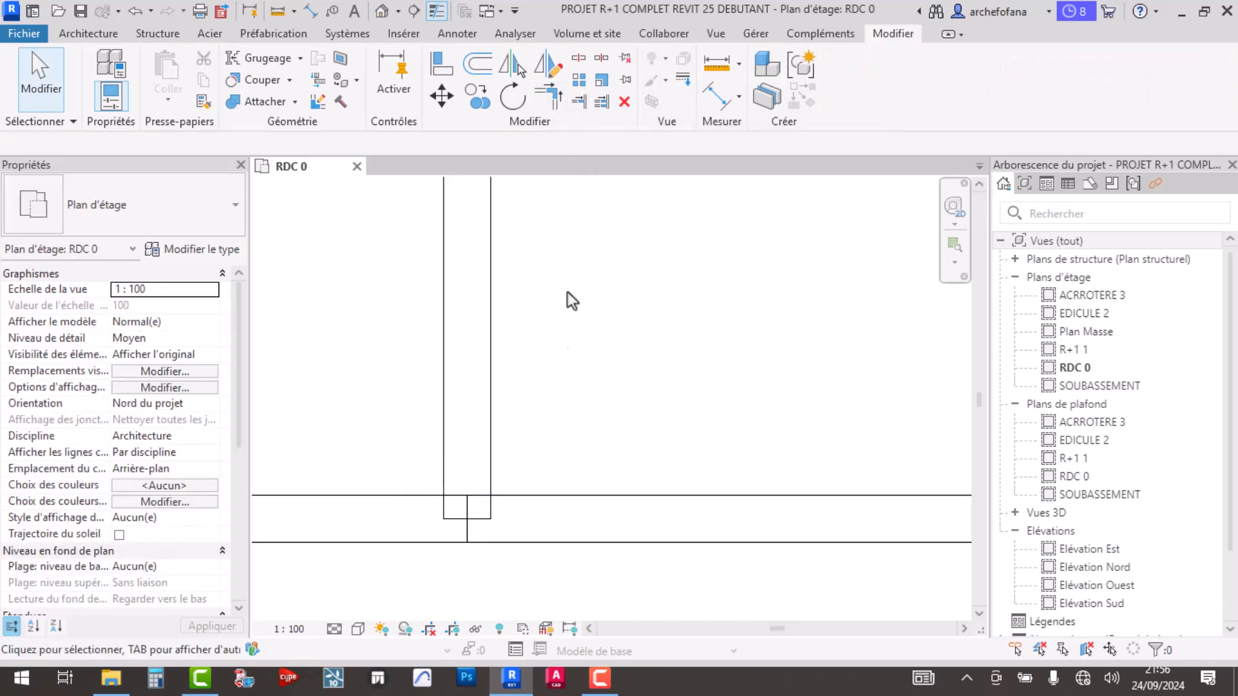
left_click(494, 433)
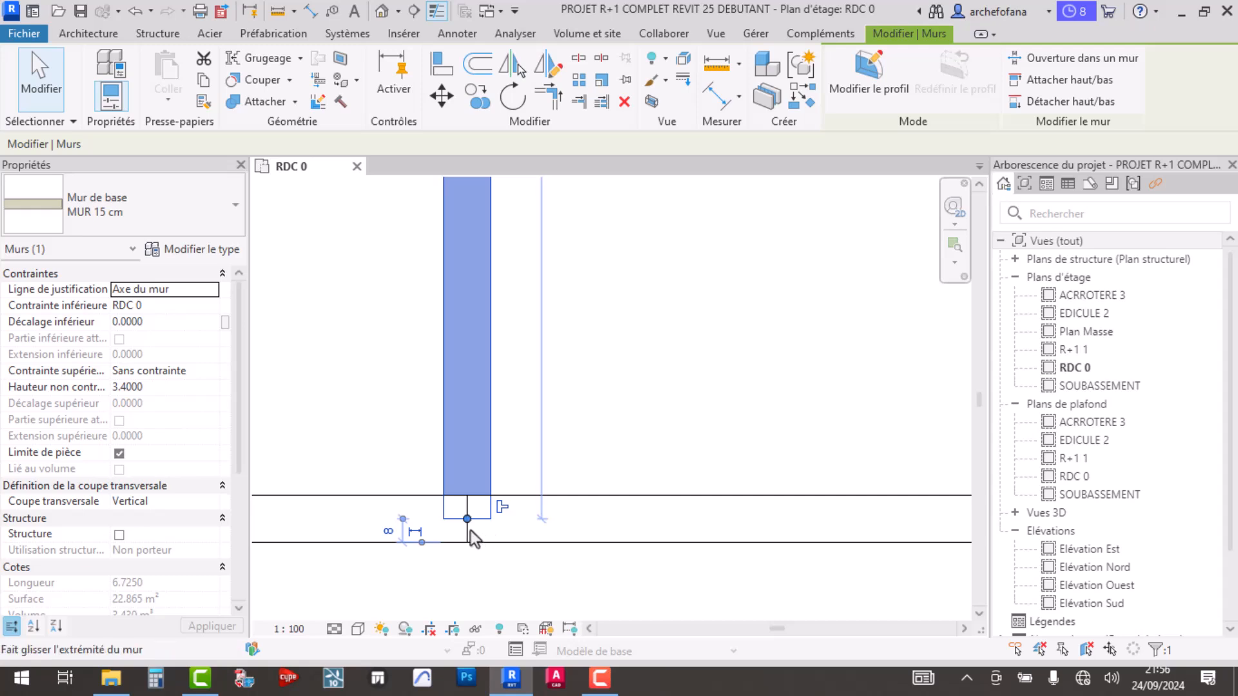
key("Escape")
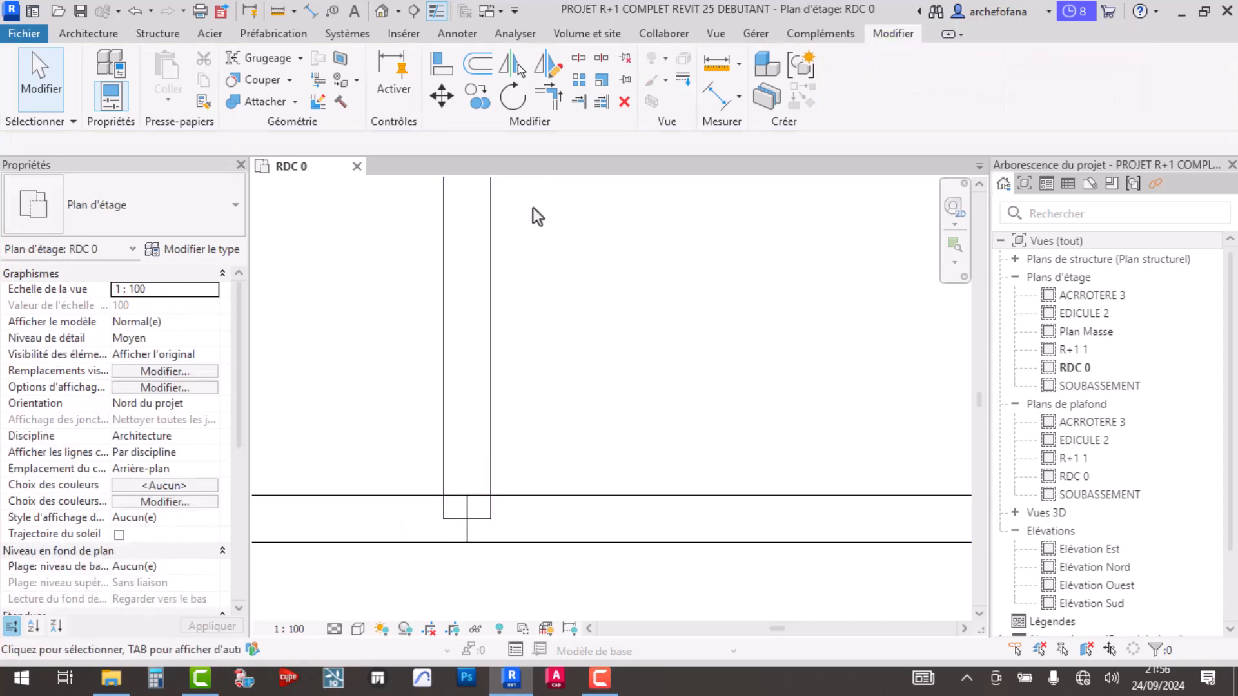
- Trim the right-hand horizontal wall back to the vertical wall's right face
left_click(578, 101)
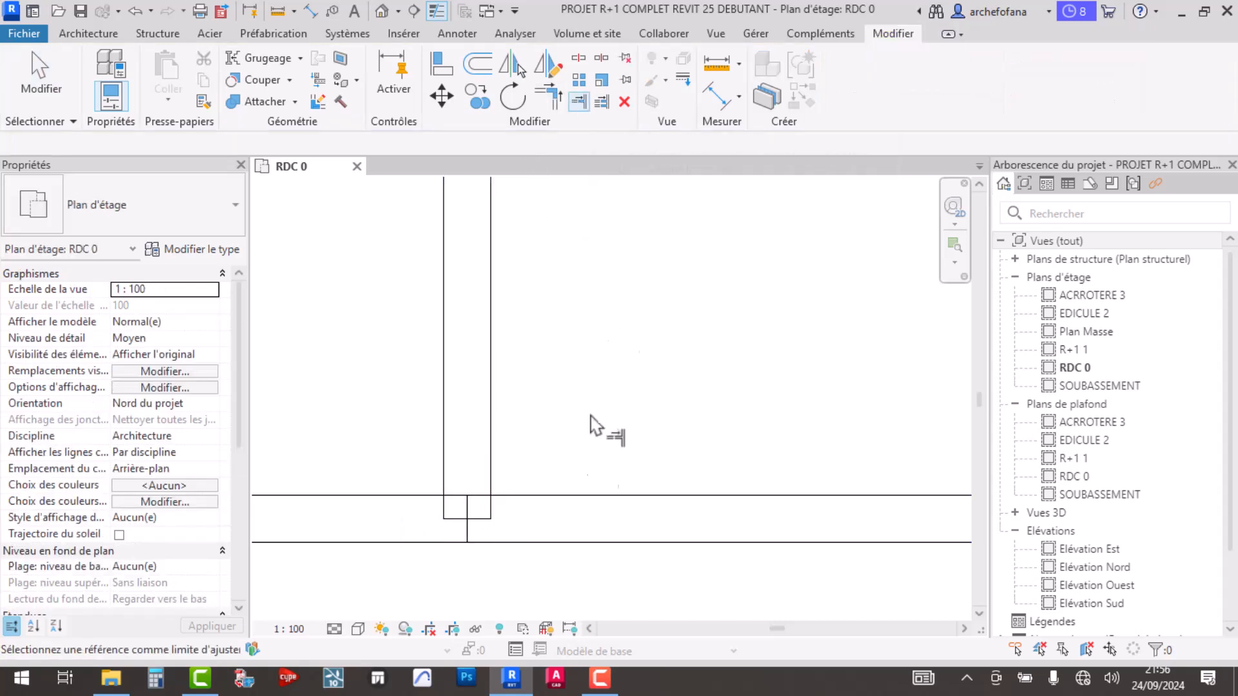
left_click(492, 510)
left_click(526, 526)
key("Escape")
key("Escape")
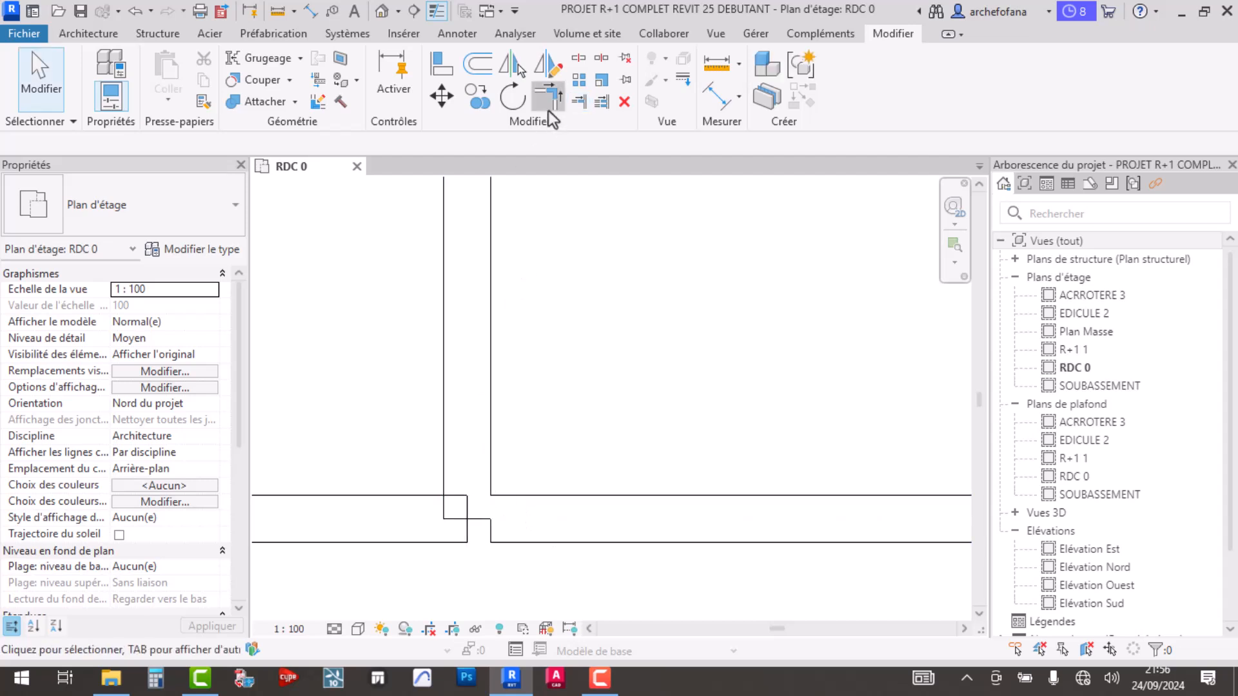
- Try again to trim the left-hand horizontal wall and the vertical wall to a corner
left_click(550, 100)
left_click(415, 543)
left_click(468, 466)
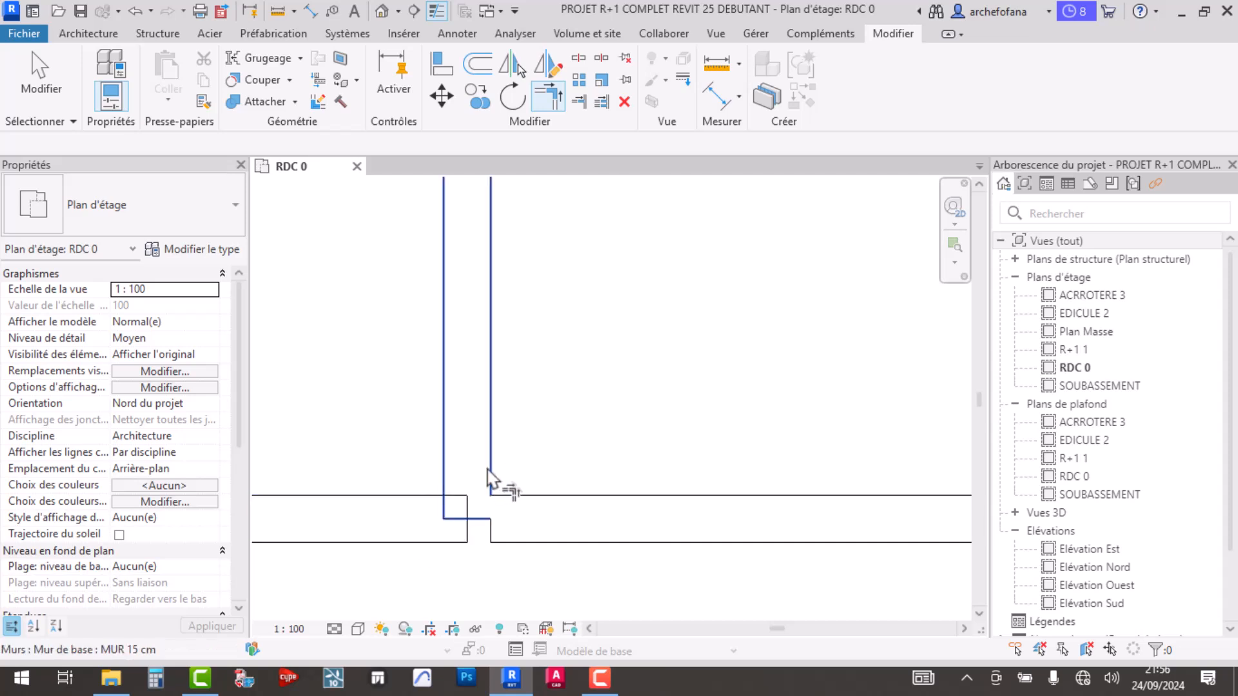
left_click(489, 470)
key("Escape")
key("Escape")
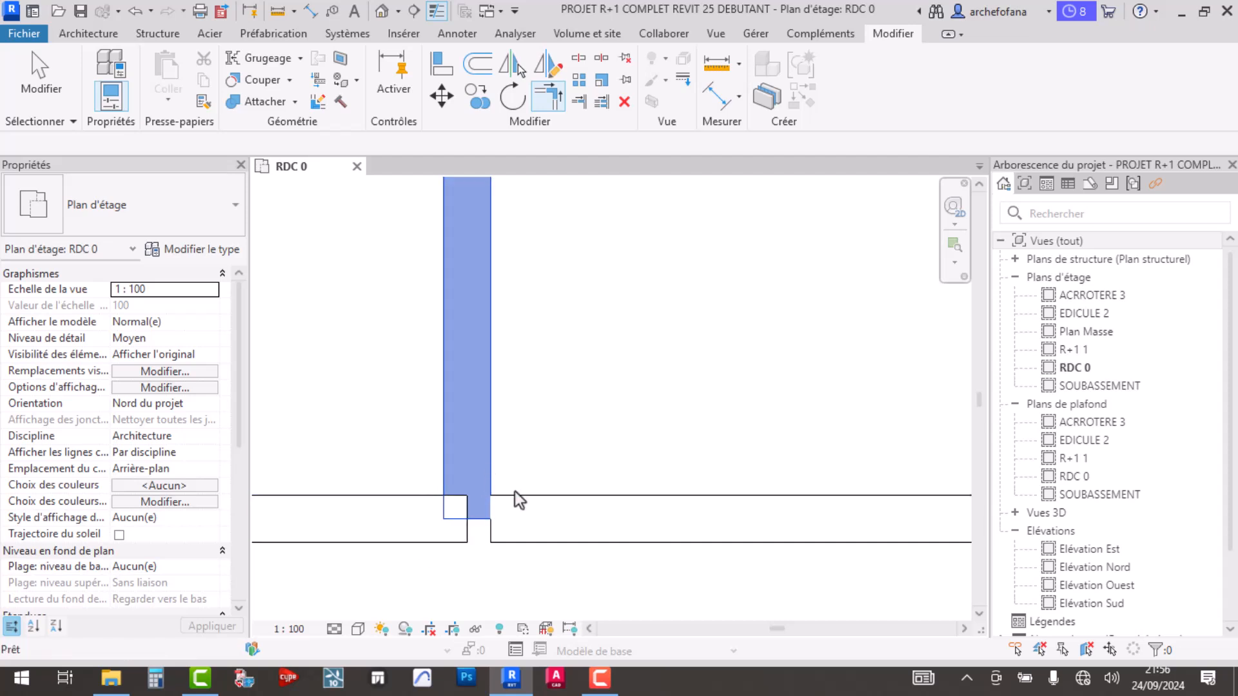
- Pull the right-hand horizontal wall's left end back to about 15 cm from the vertical wall's right face
left_click(499, 529)
left_click_drag(469, 522, 536, 515)
left_click(569, 442)
- Try to corner-trim the vertical wall with the left-hand horizontal wall while the right-hand wall stands clear
left_click(548, 97)
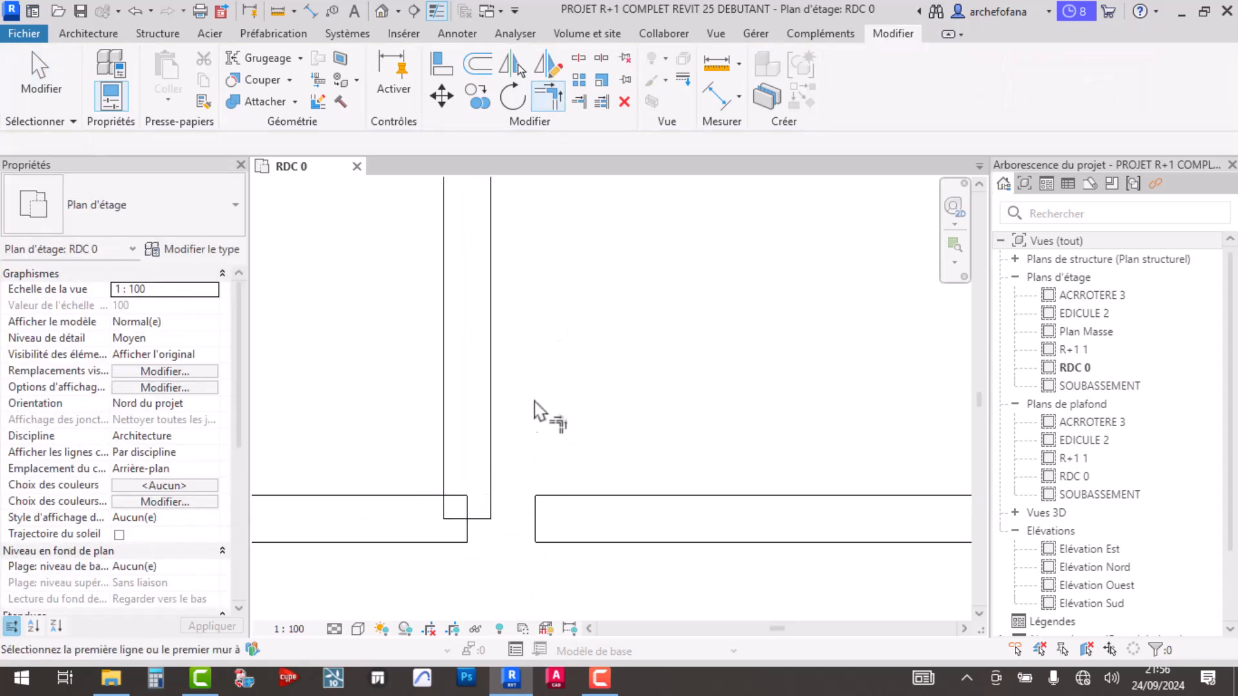
left_click(498, 485)
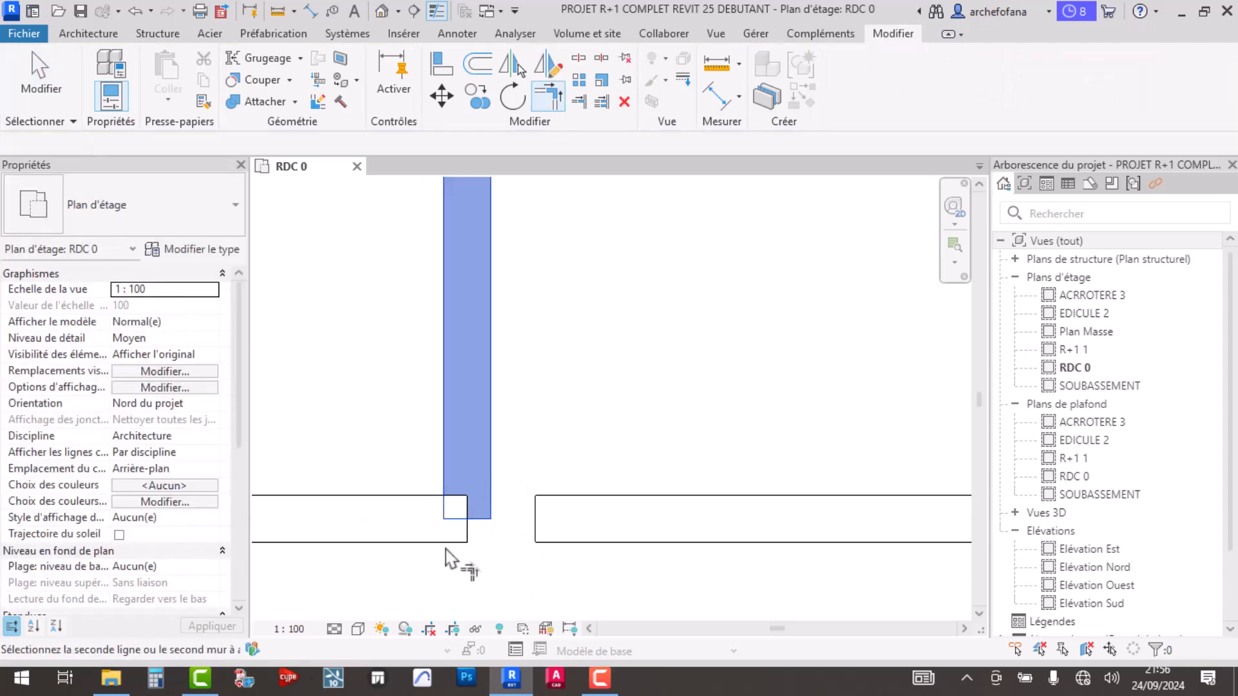
left_click(419, 513)
left_click(419, 518)
left_click(466, 435)
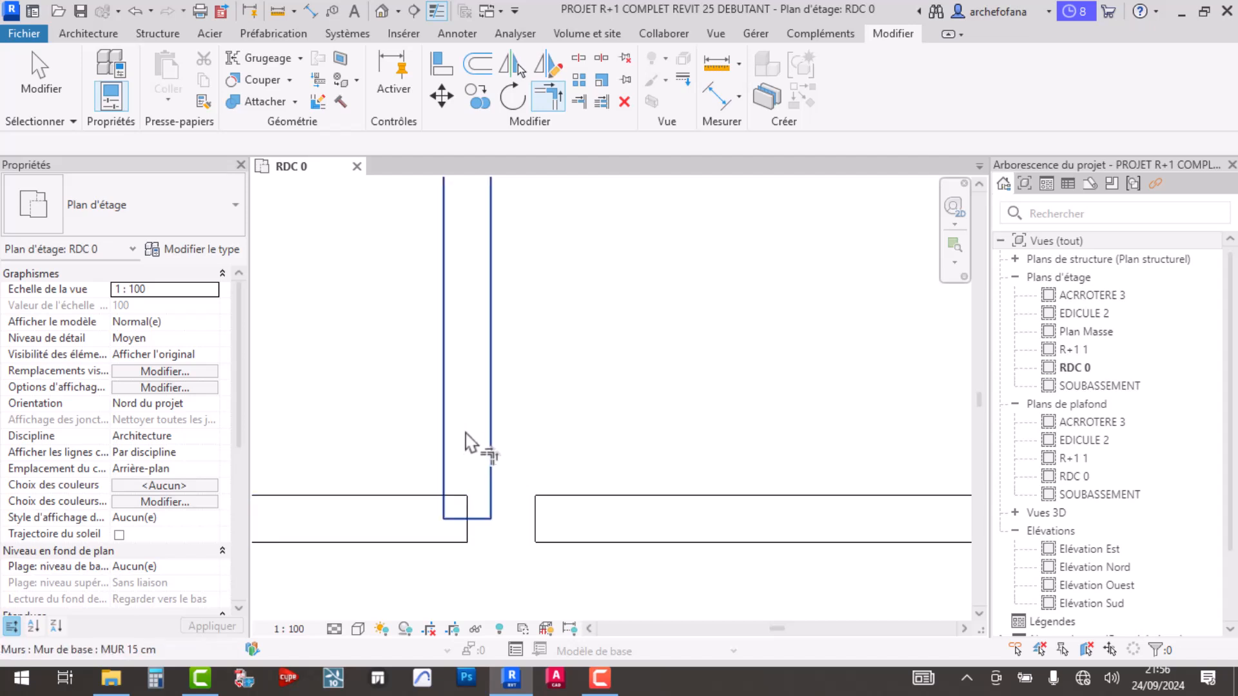
key("Escape")
left_click_drag(506, 464, 462, 502)
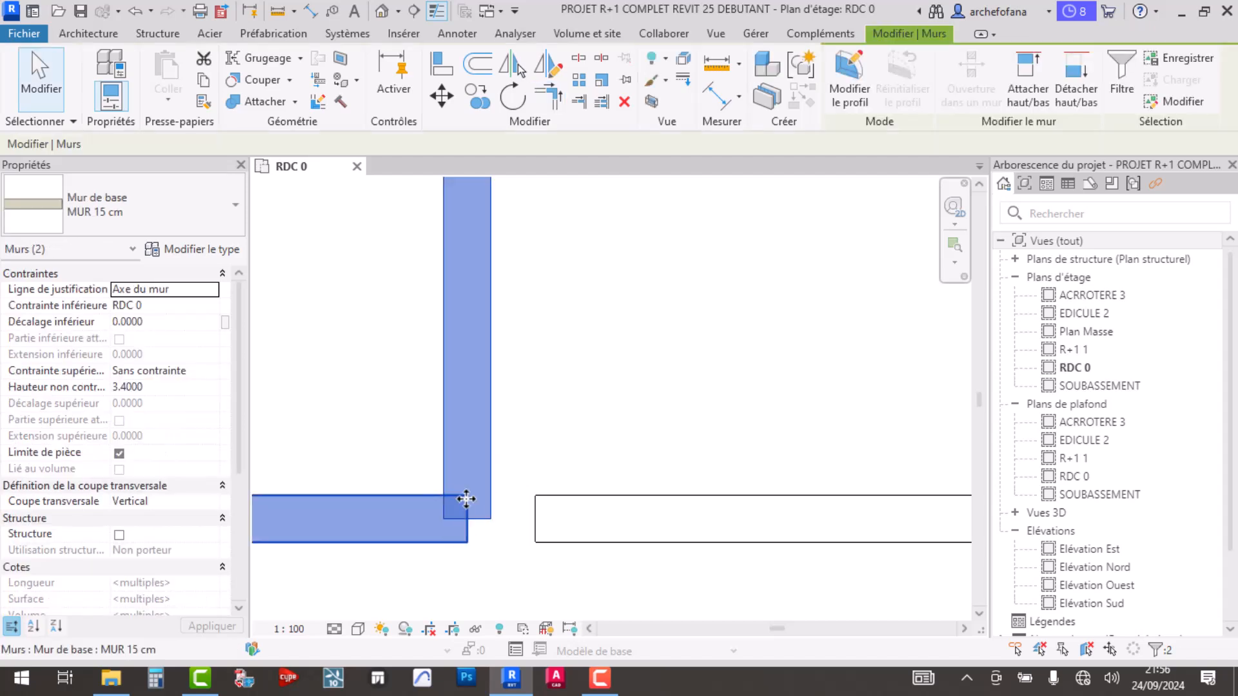
key("Escape")
- Allow the joins at the left-hand horizontal wall's right end and at the vertical wall's lower end
left_click(466, 507)
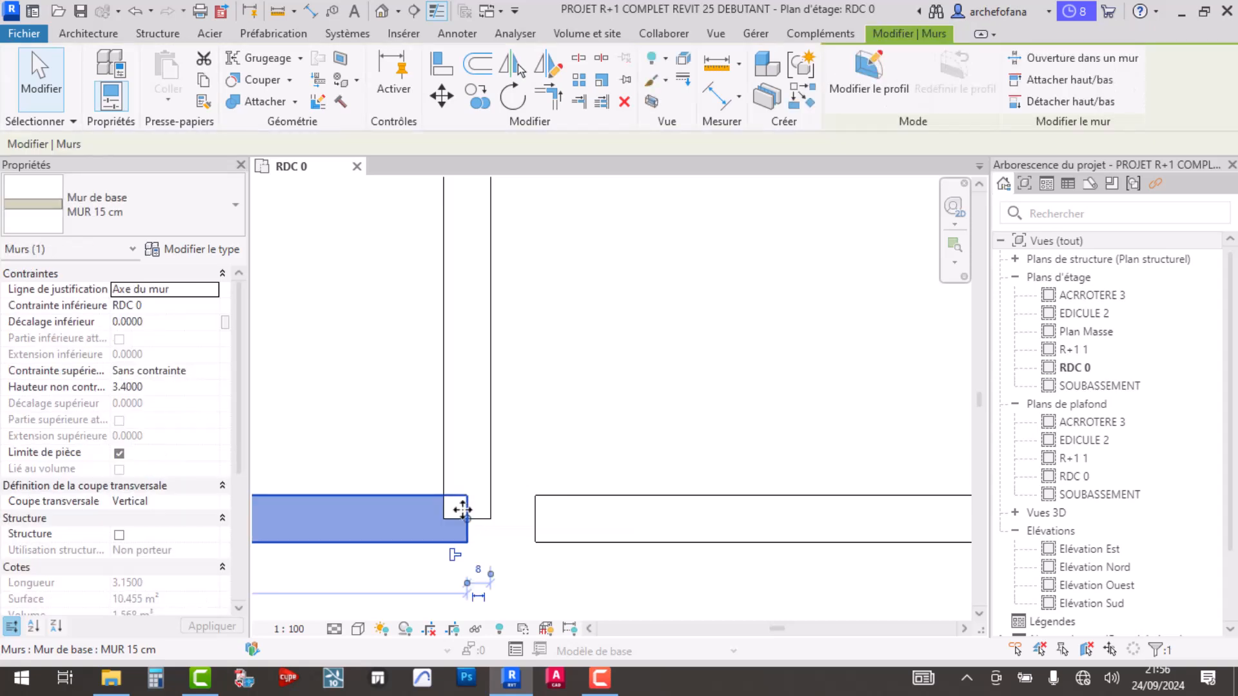
left_click(455, 555)
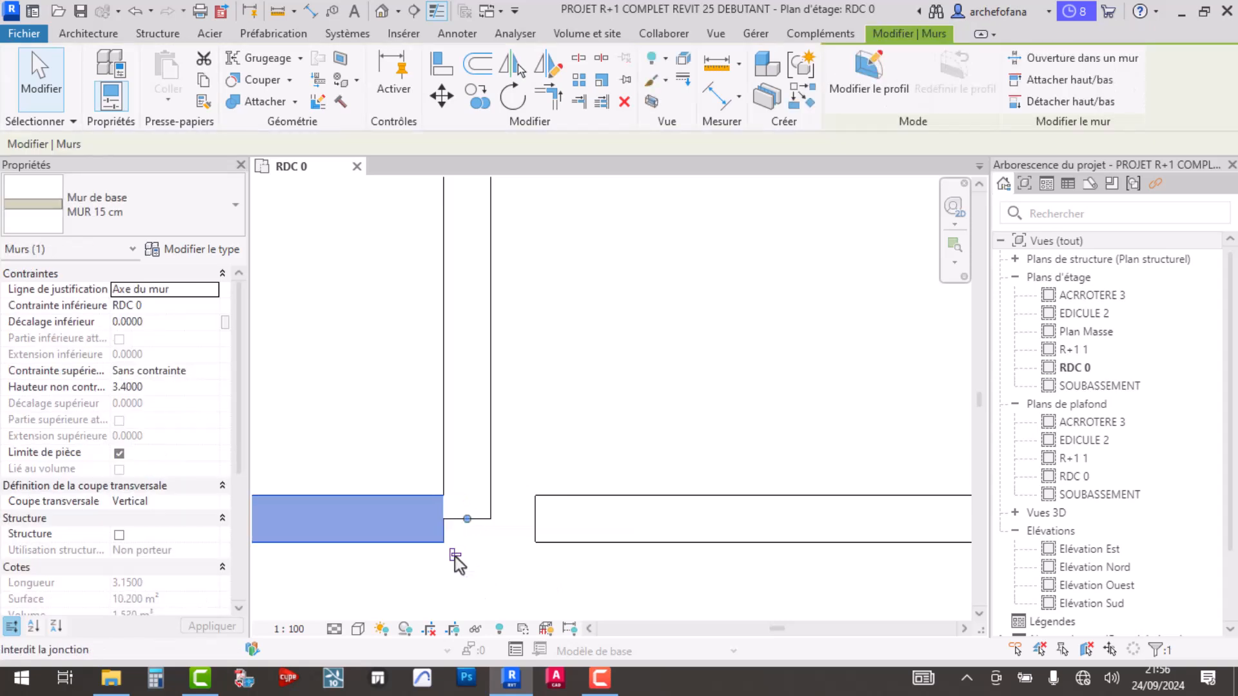
left_click(522, 442)
left_click(480, 458)
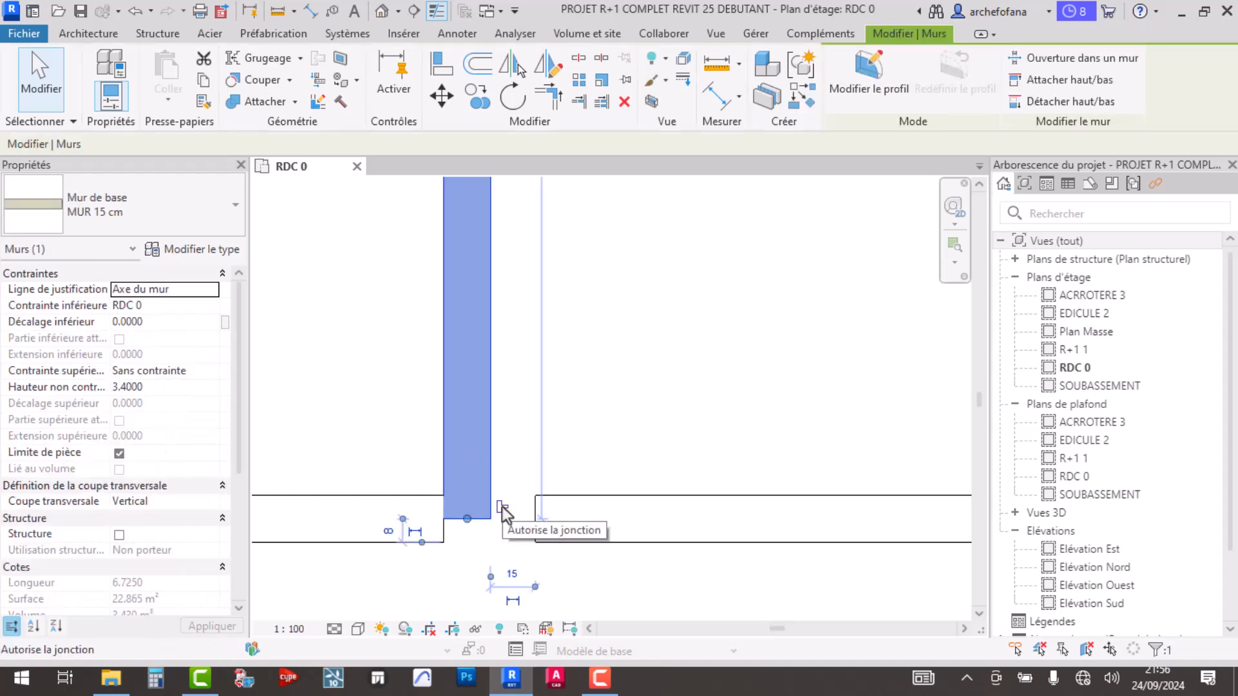
left_click(520, 400)
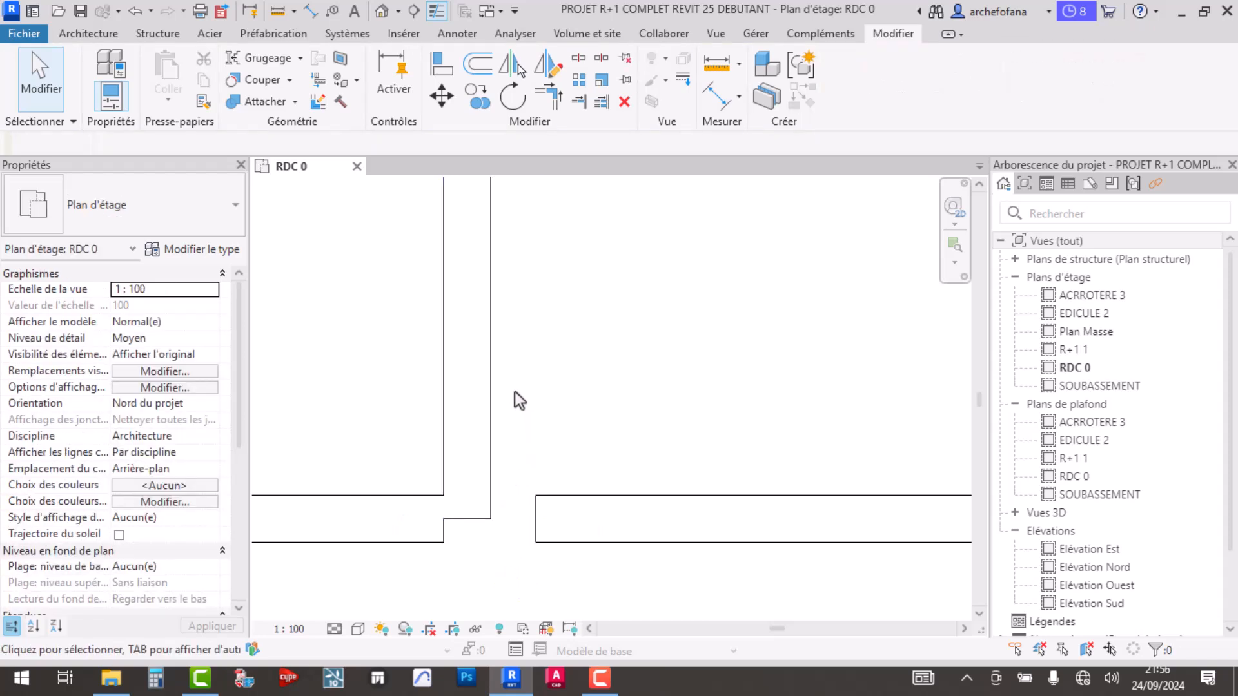
- Try to trim the rejoined left-hand horizontal wall and vertical wall into a corner
left_click(547, 100)
left_click(445, 515)
left_click(417, 518)
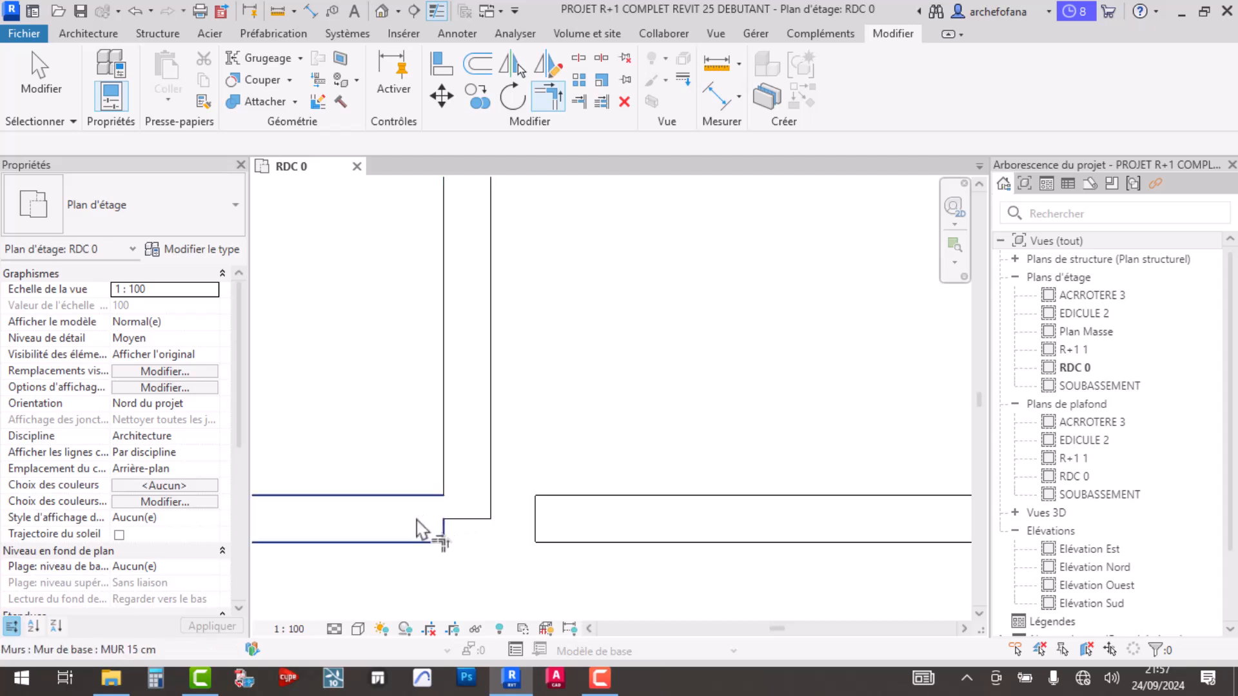
left_click(416, 518)
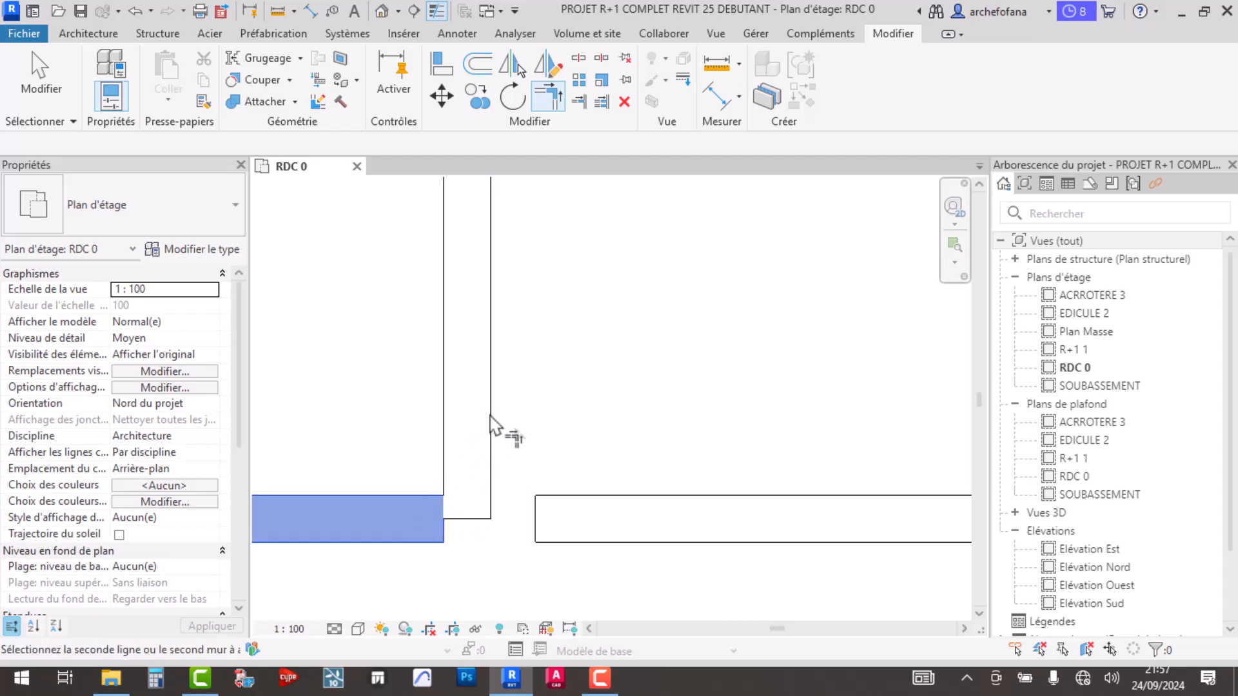
left_click(488, 427)
left_click(429, 522)
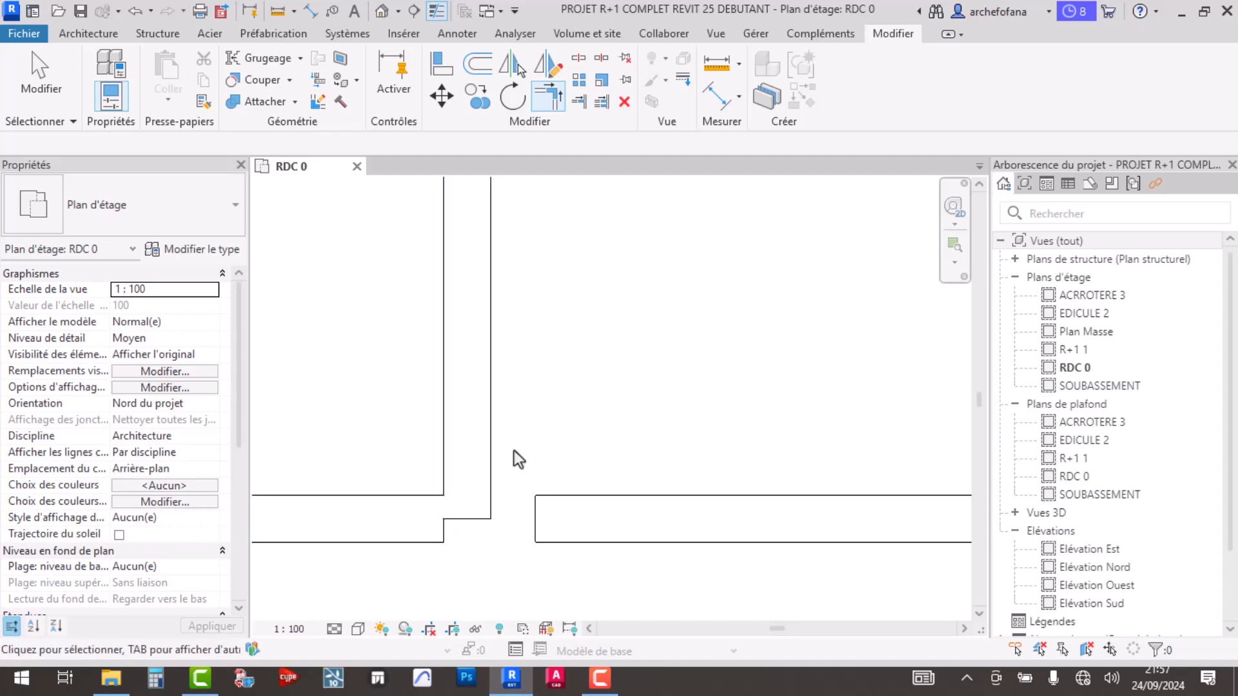
key("Escape")
- Shorten the vertical wall's lower end to about 17 cm above the left-hand horizontal wall and detach the two walls
scroll(505, 476, "up", 2)
left_click(485, 455)
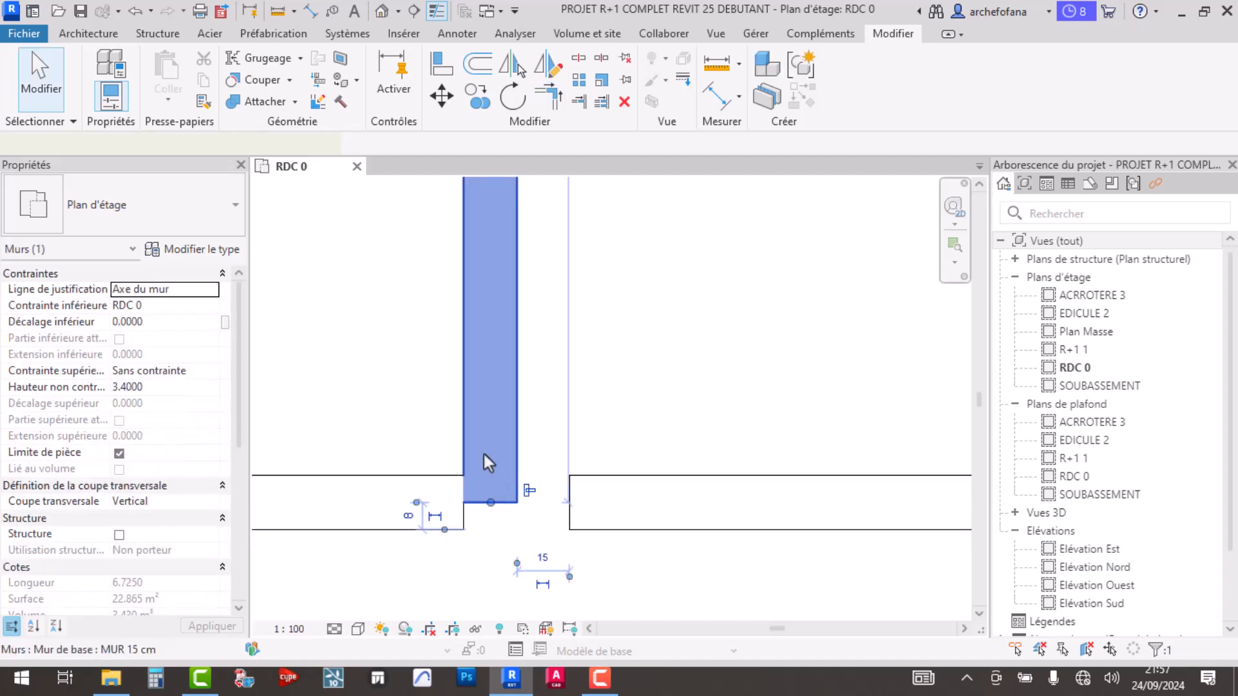
left_click_drag(492, 503, 496, 414)
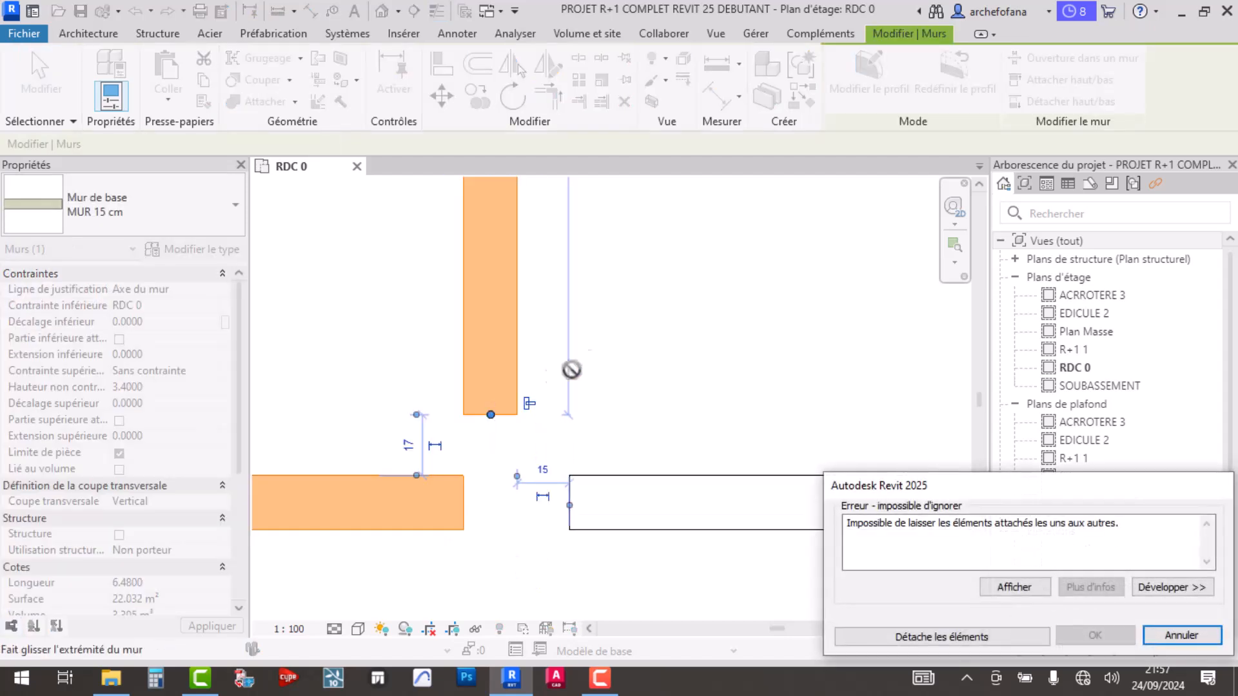
left_click(979, 629)
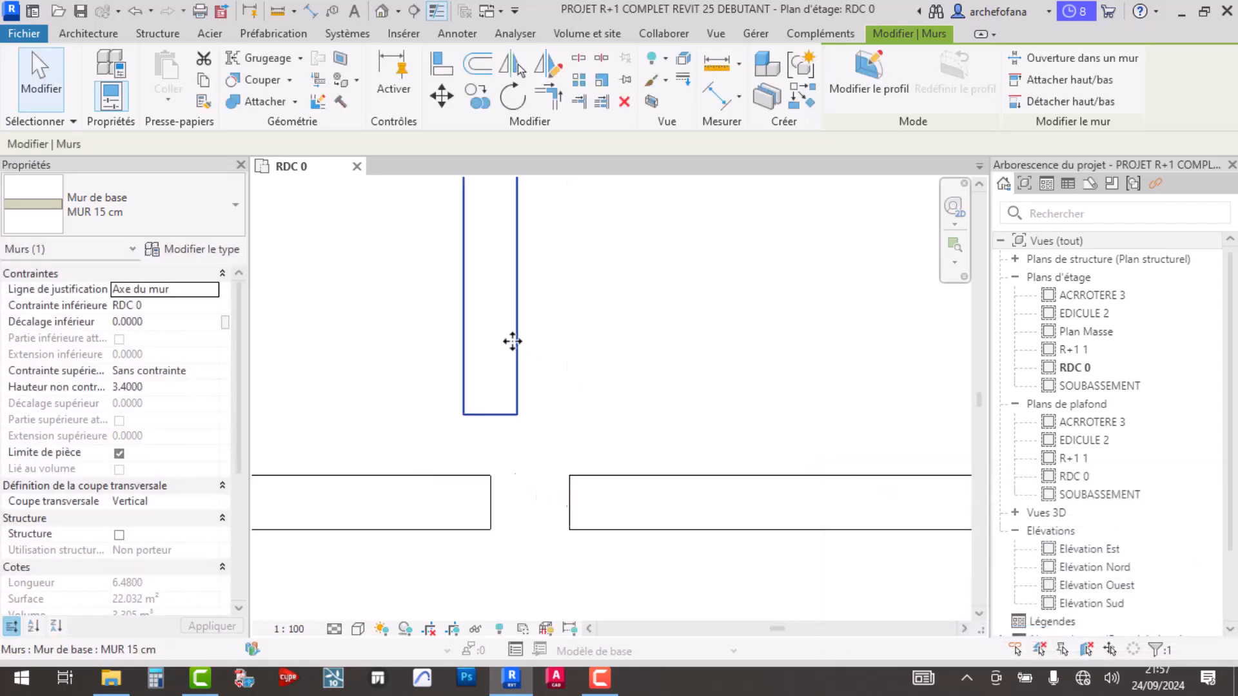
- Trim the shortened vertical wall and the left-hand horizontal wall into a clean corner
key("Escape")
left_click(548, 95)
left_click(501, 406)
left_click(499, 504)
key("Escape")
- Try to extend the right-hand horizontal wall to the corner's right face, and undo the extension
scroll(614, 420, "down", 2)
middle_click_drag(614, 420, 656, 512)
scroll(609, 407, "down", 3)
scroll(577, 433, "up", 5)
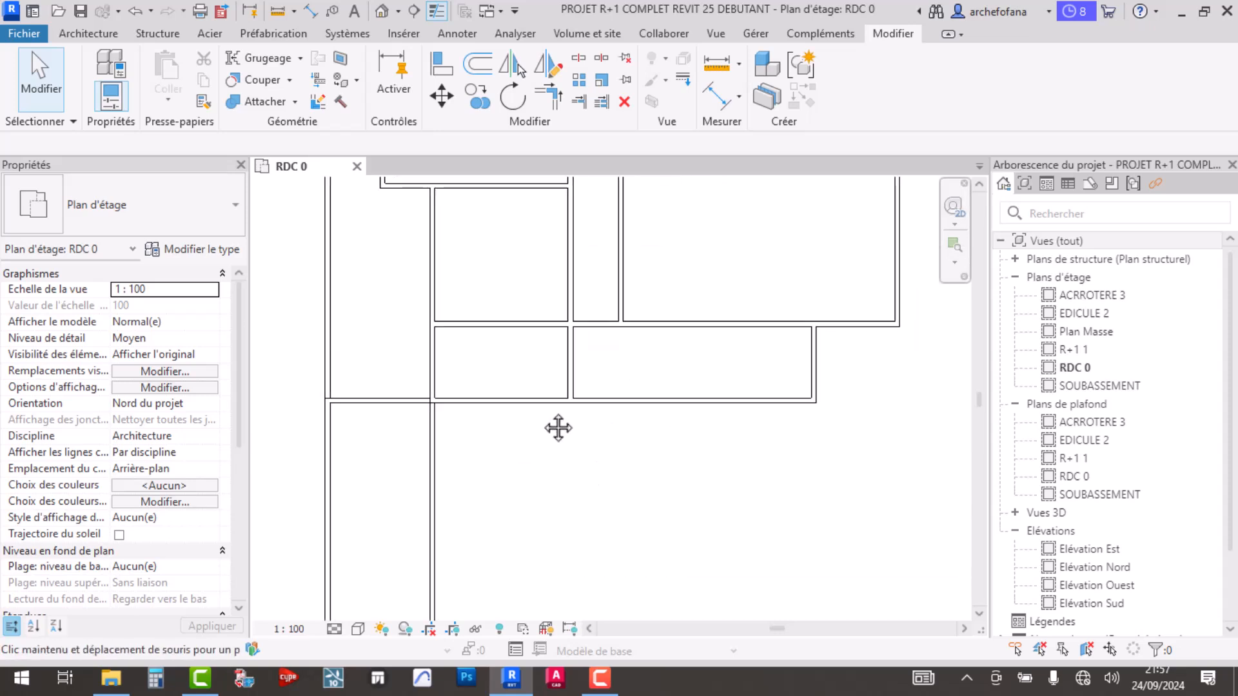
scroll(477, 506, "up", 3)
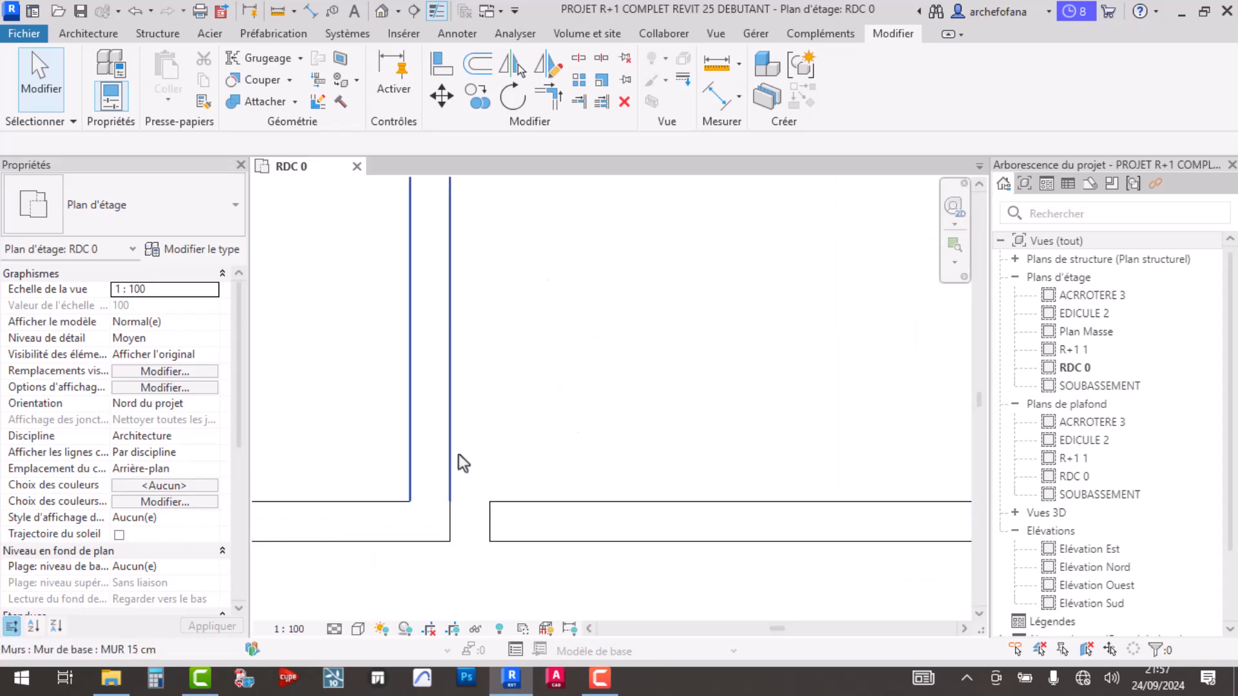
left_click(445, 512)
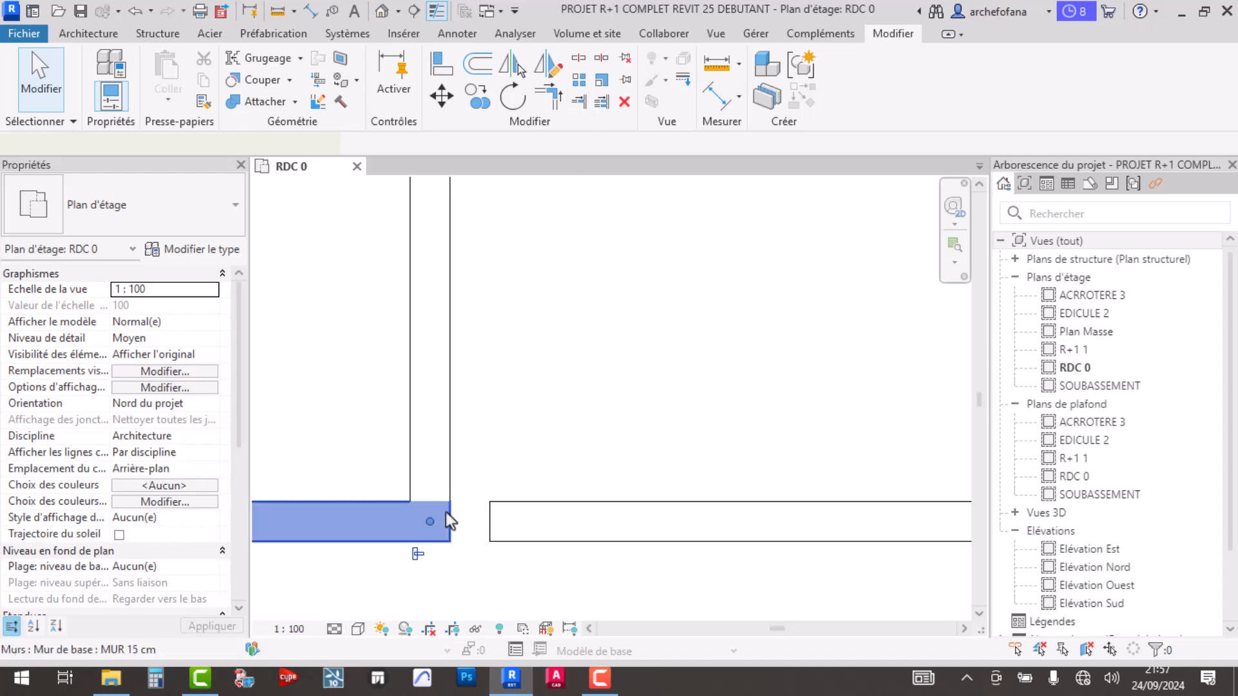
left_click(485, 523)
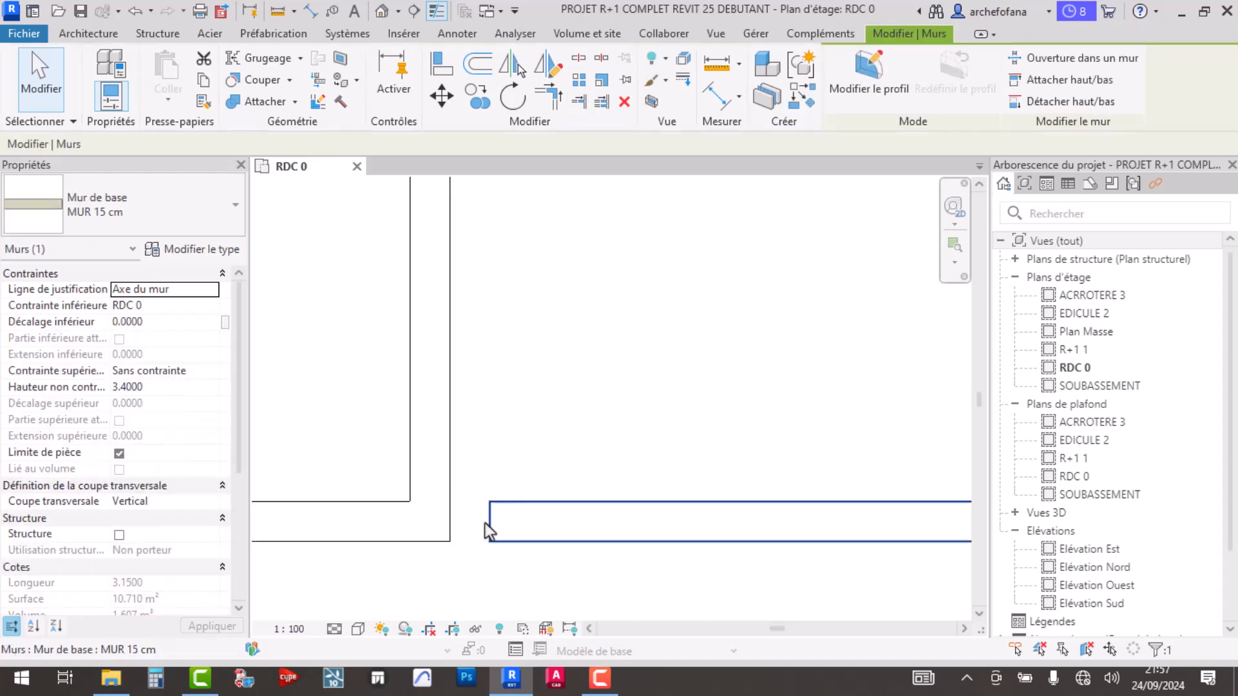
left_click(579, 102)
scroll(456, 516, "up", 2)
left_click(456, 548)
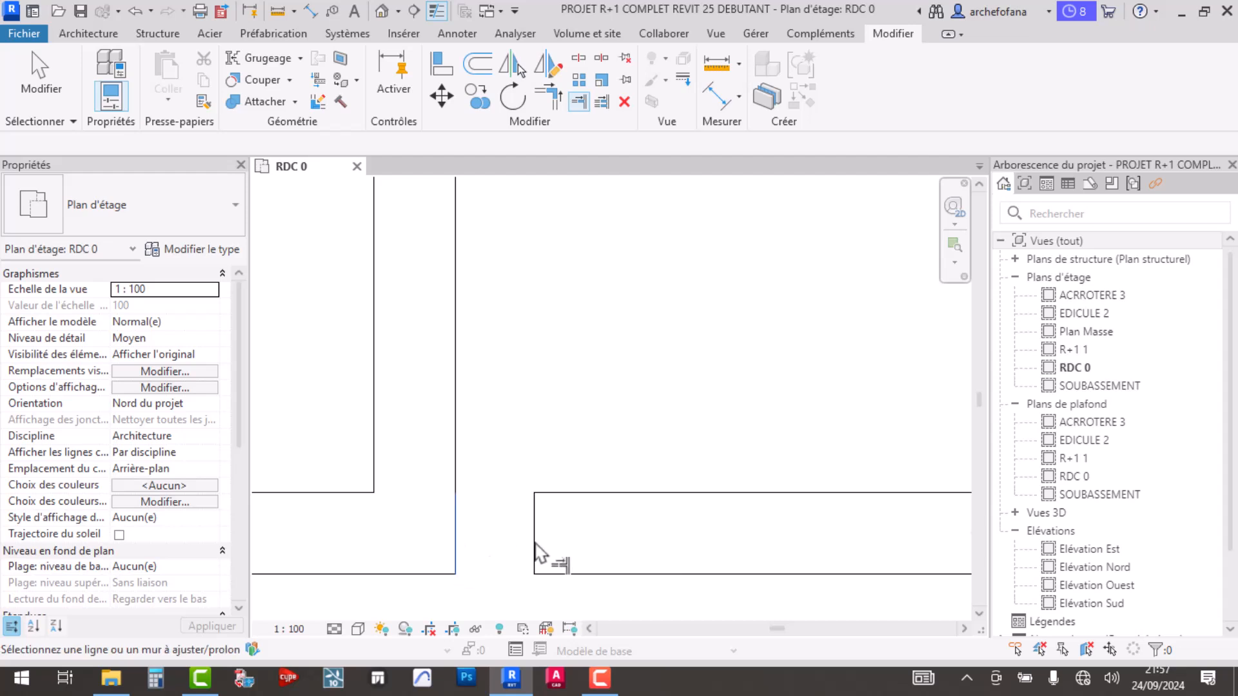
left_click(538, 543)
key("Escape")
key("ctrl+z")
- Disallow the join at the right-hand horizontal wall's left end and extend the wall to the corner's right face
left_click(539, 507)
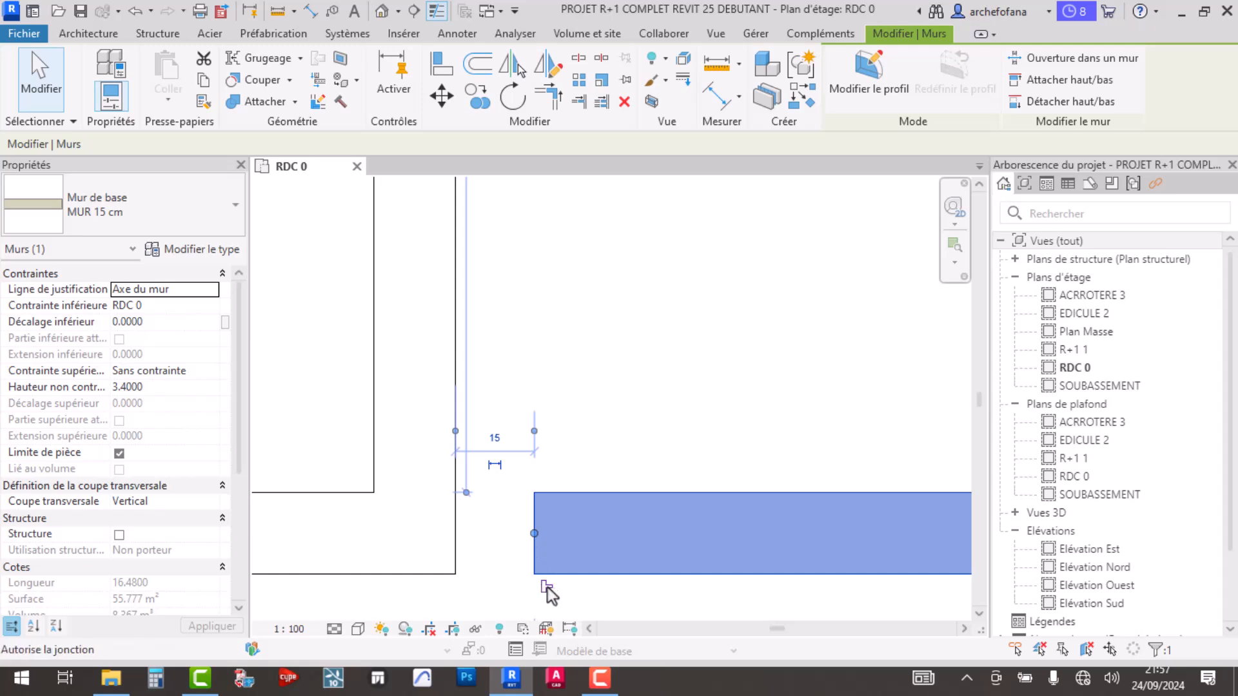
left_click(577, 102)
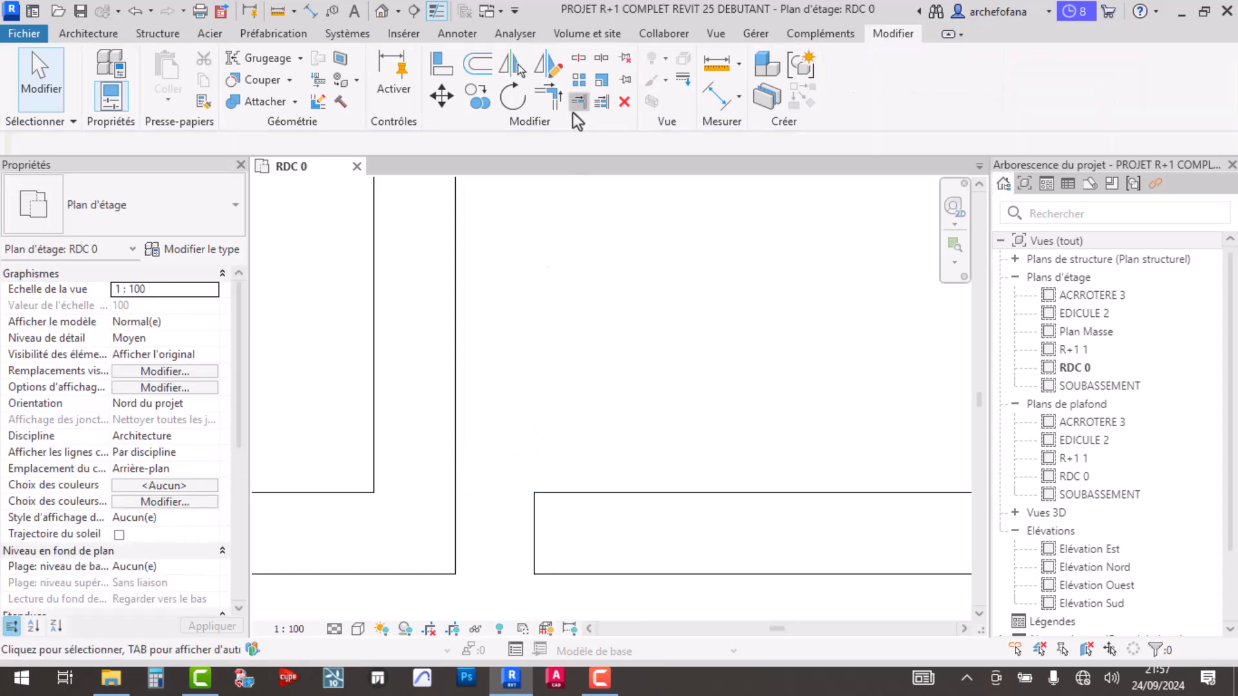
left_click(455, 554)
left_click(533, 554)
key("Escape")
scroll(505, 412, "down", 8)
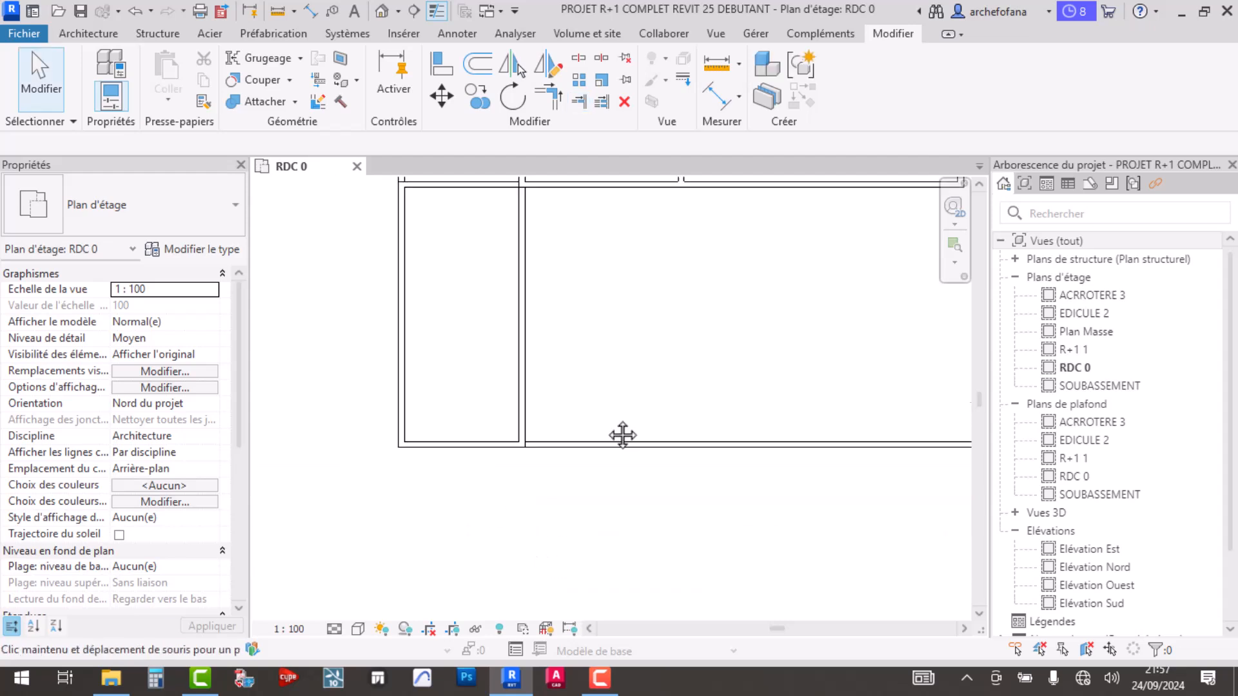
scroll(539, 504, "down", 4)
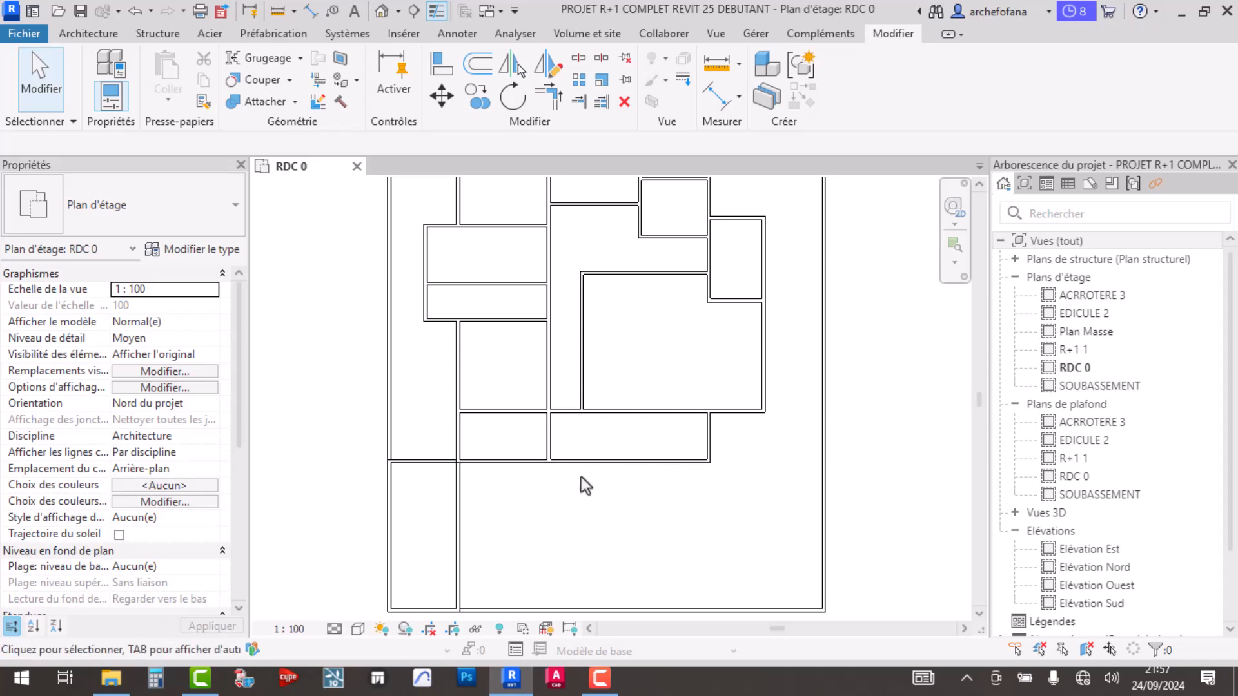
scroll(580, 475, "up", 3)
scroll(533, 461, "down", 4)
scroll(470, 531, "up", 6)
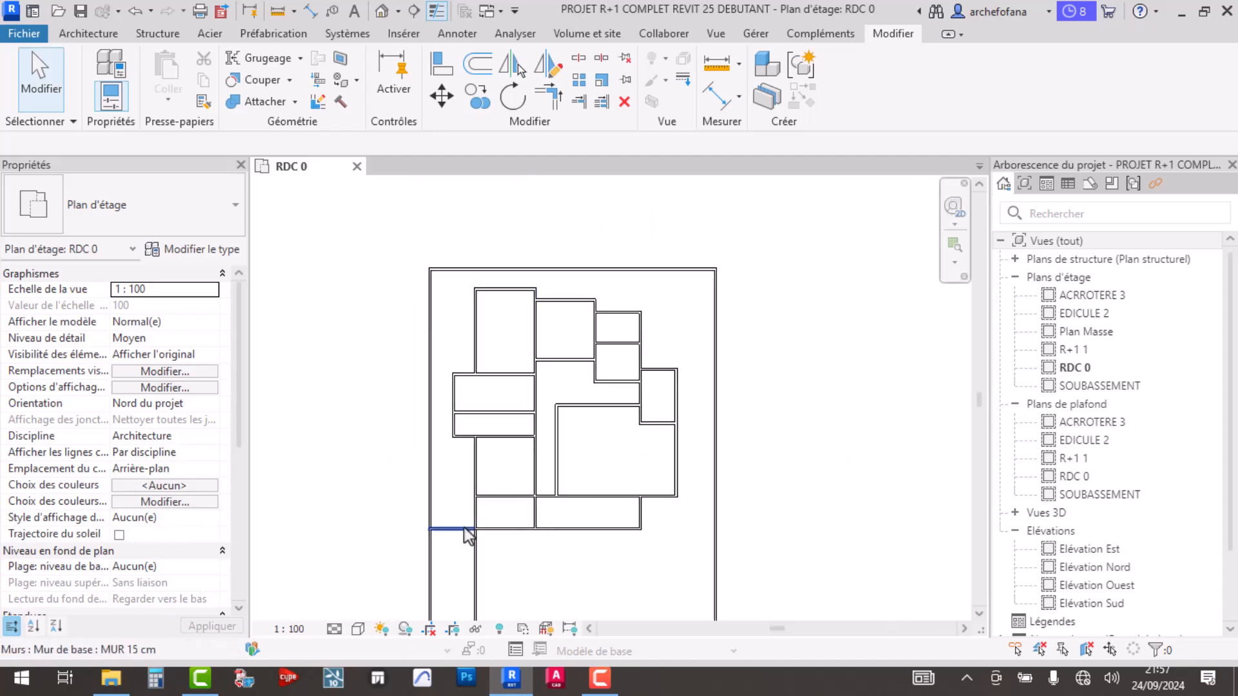
- Inspect the wall junctions across the whole RDC 0 floor plan, from the enclosure walls to the interior rooms
middle_click_drag(583, 531, 526, 440)
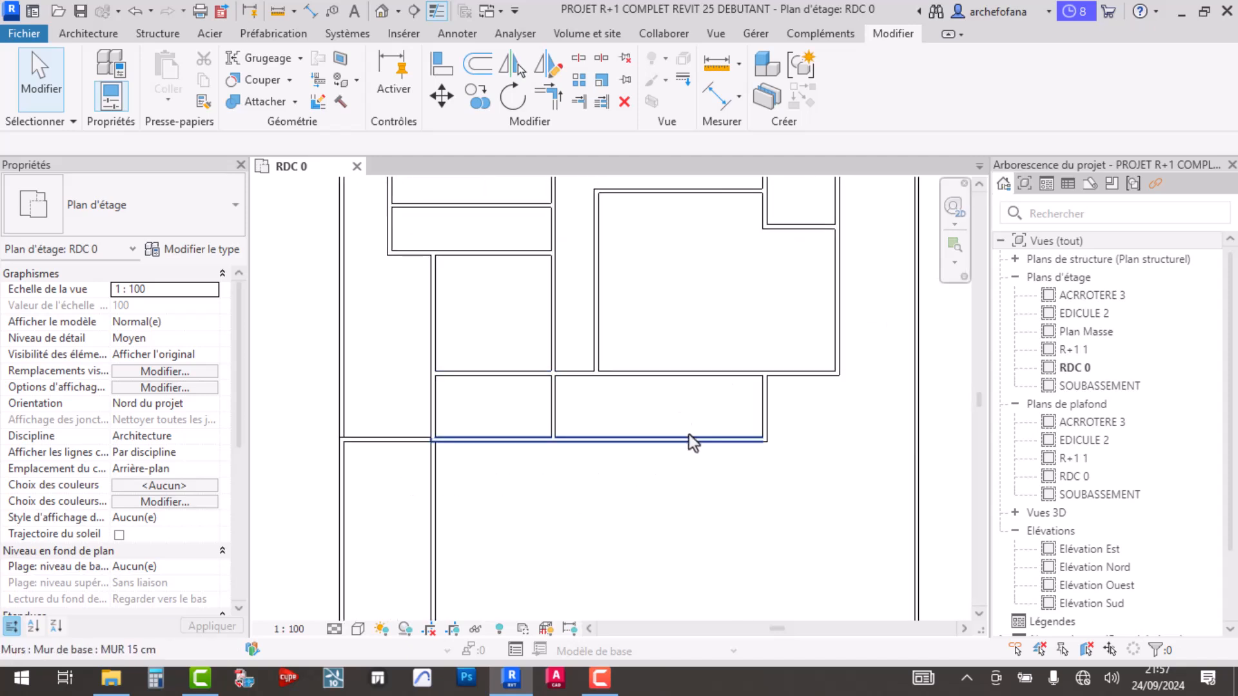
scroll(722, 387, "down", 2)
middle_click_drag(722, 387, 744, 489)
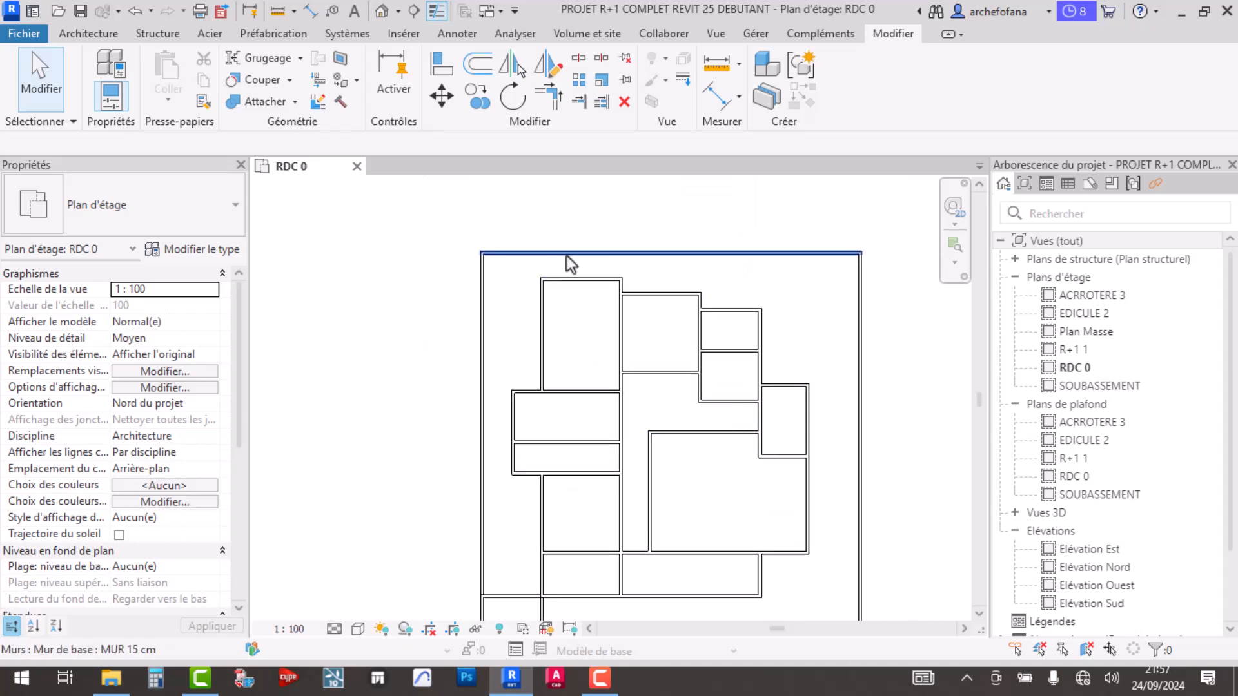
scroll(601, 258, "up", 6)
scroll(589, 281, "down", 2)
scroll(589, 281, "down", 3)
middle_click_drag(627, 472, 641, 437)
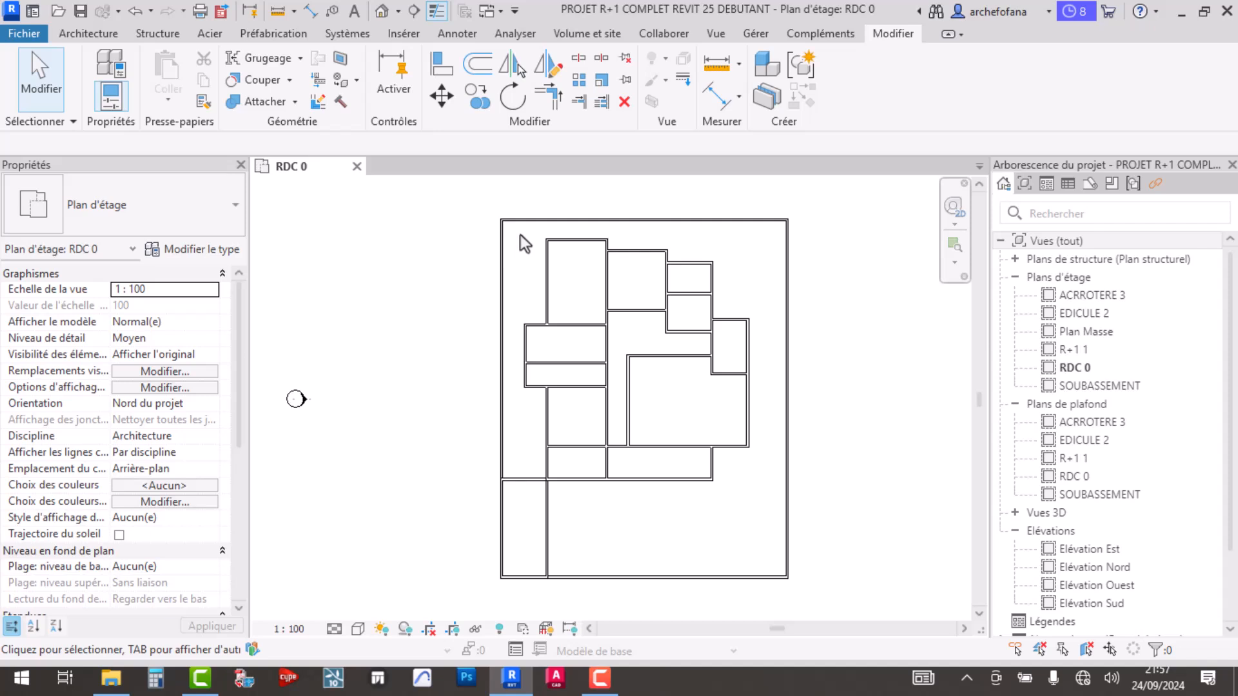
left_click(569, 239)
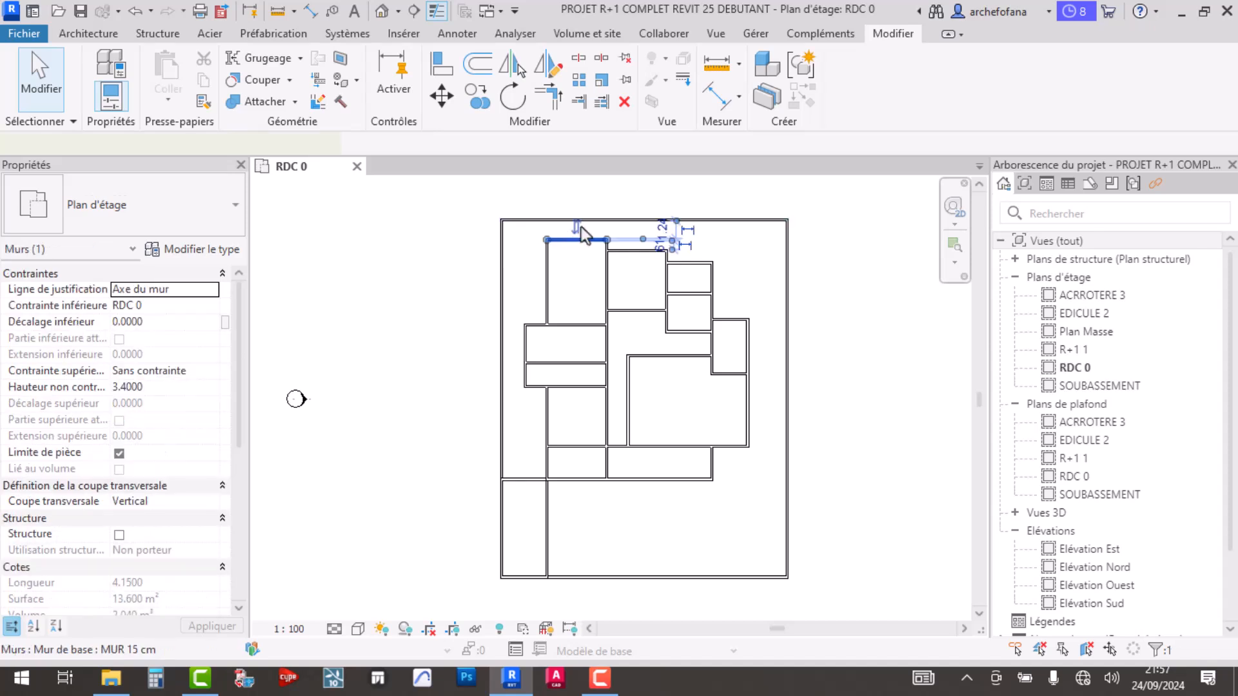
scroll(583, 228, "up", 3)
scroll(433, 268, "down", 3)
left_click(379, 275)
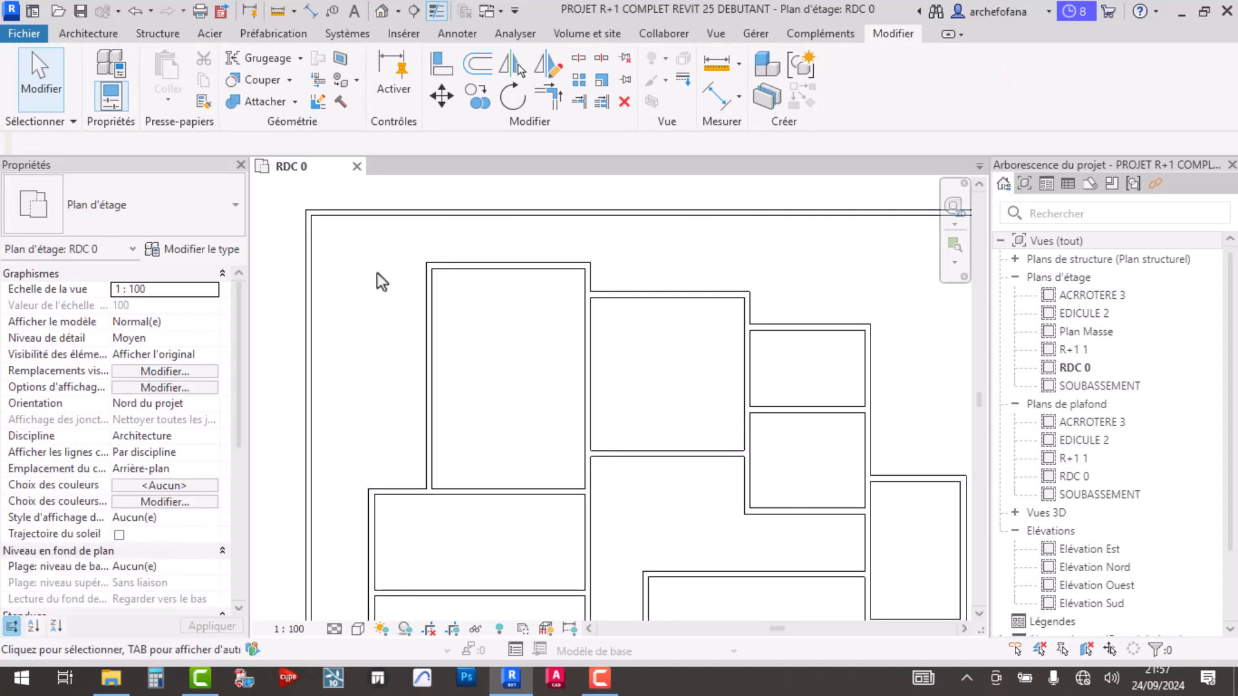
scroll(548, 261, "down", 3)
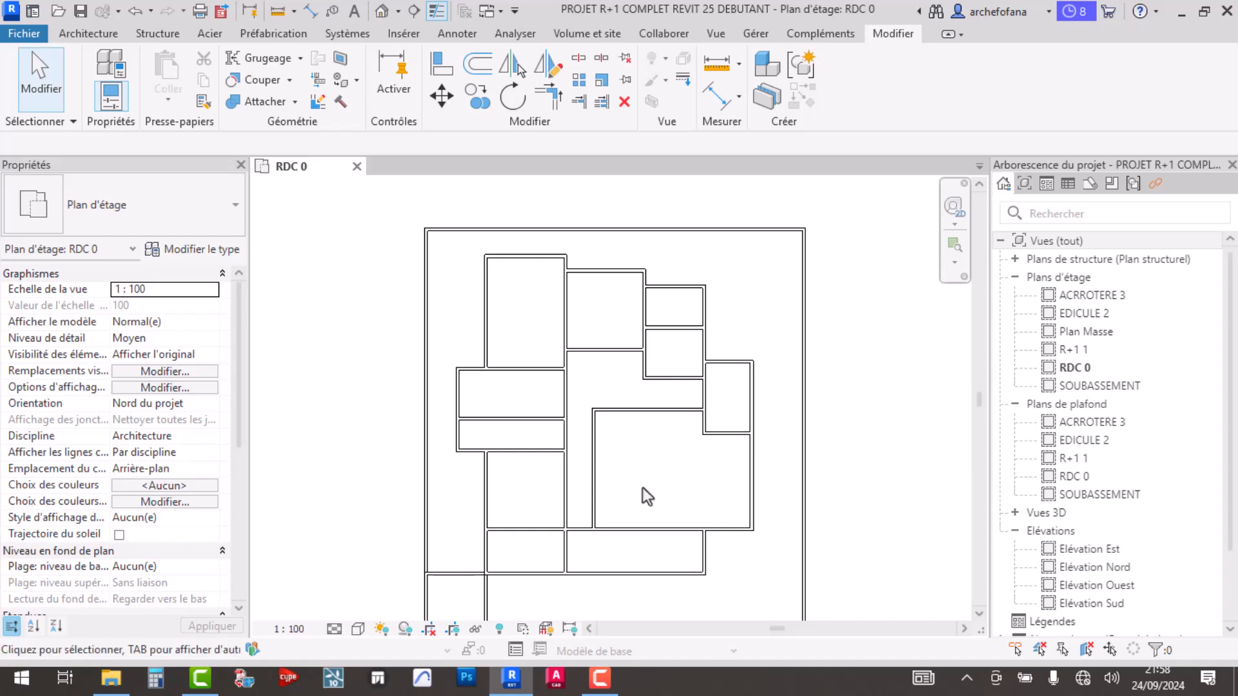
middle_click_drag(711, 501, 703, 431)
scroll(705, 433, "up", 2)
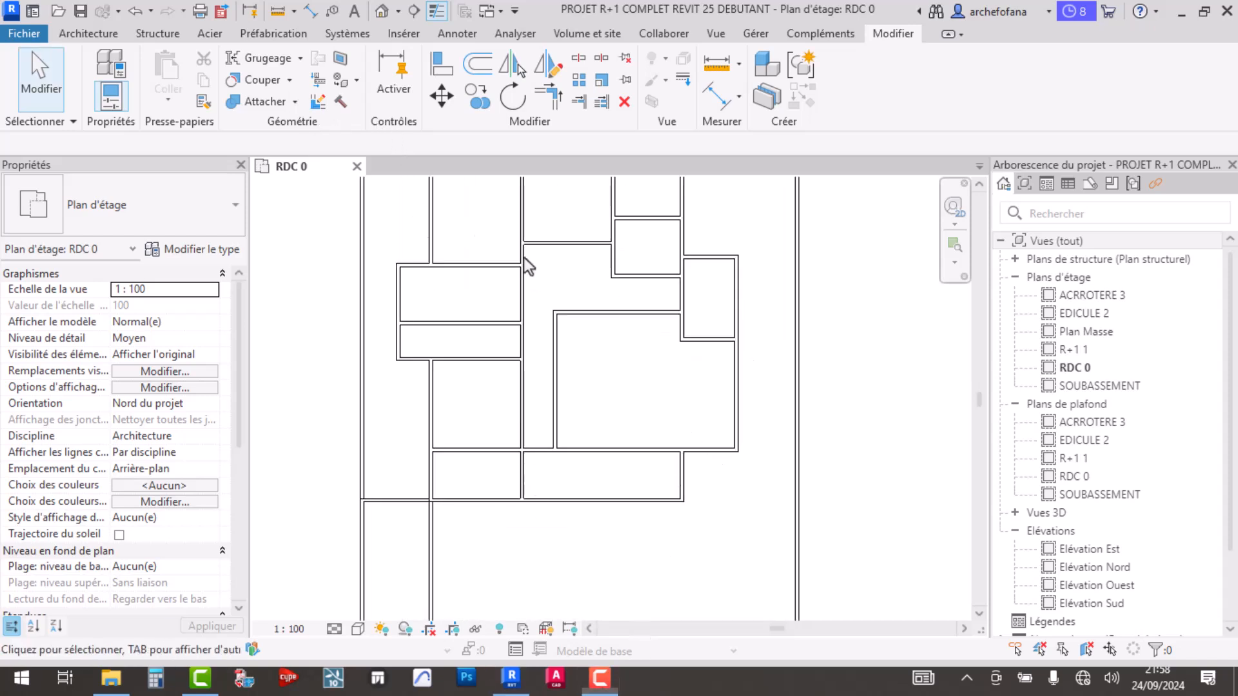
left_click_drag(641, 387, 671, 412)
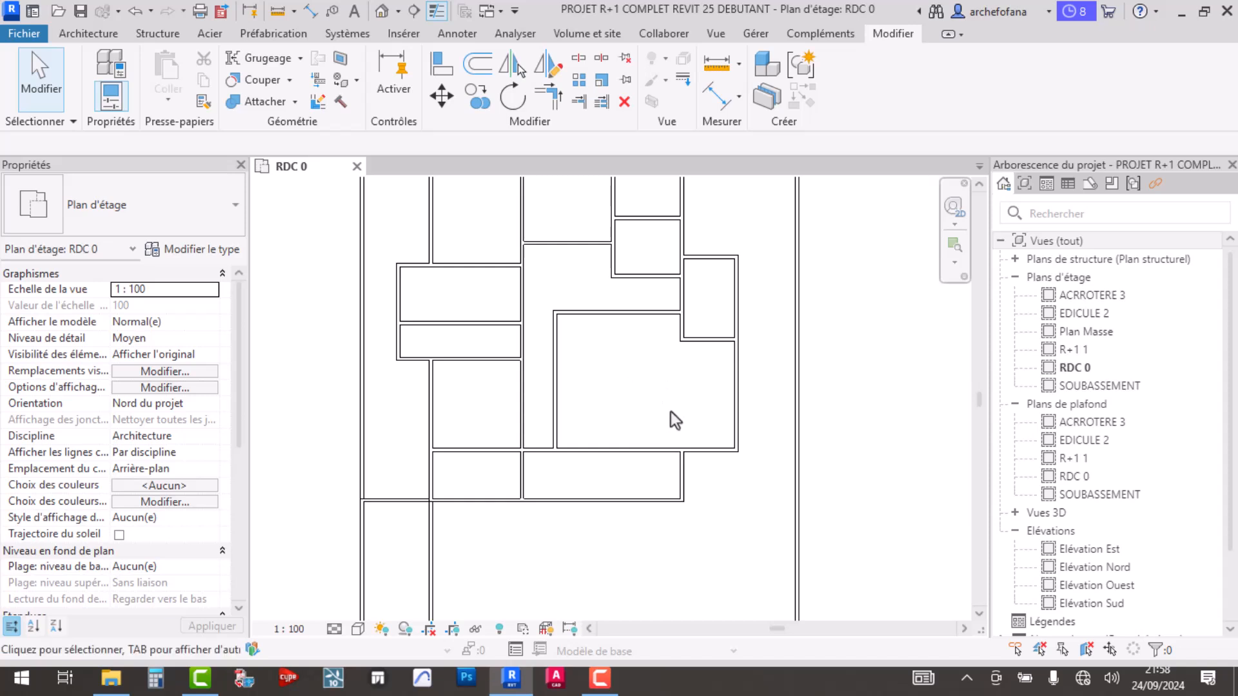
scroll(670, 399, "down", 3)
scroll(659, 471, "up", 2)
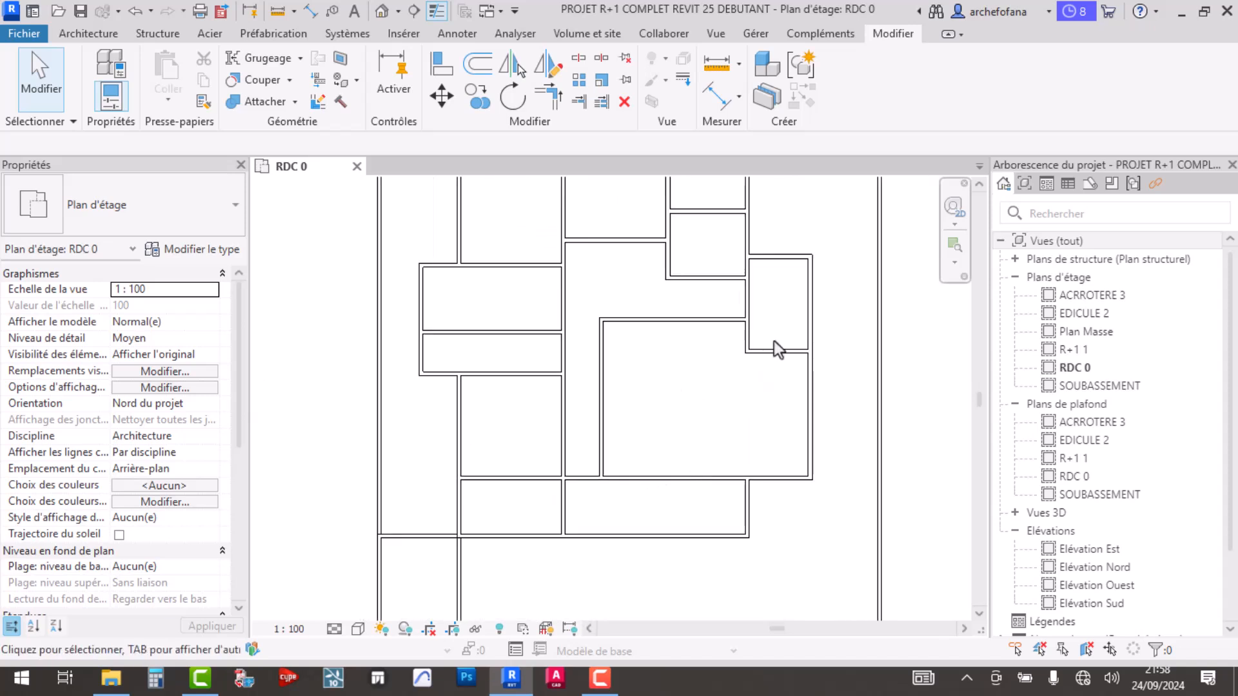
scroll(756, 309, "down", 3)
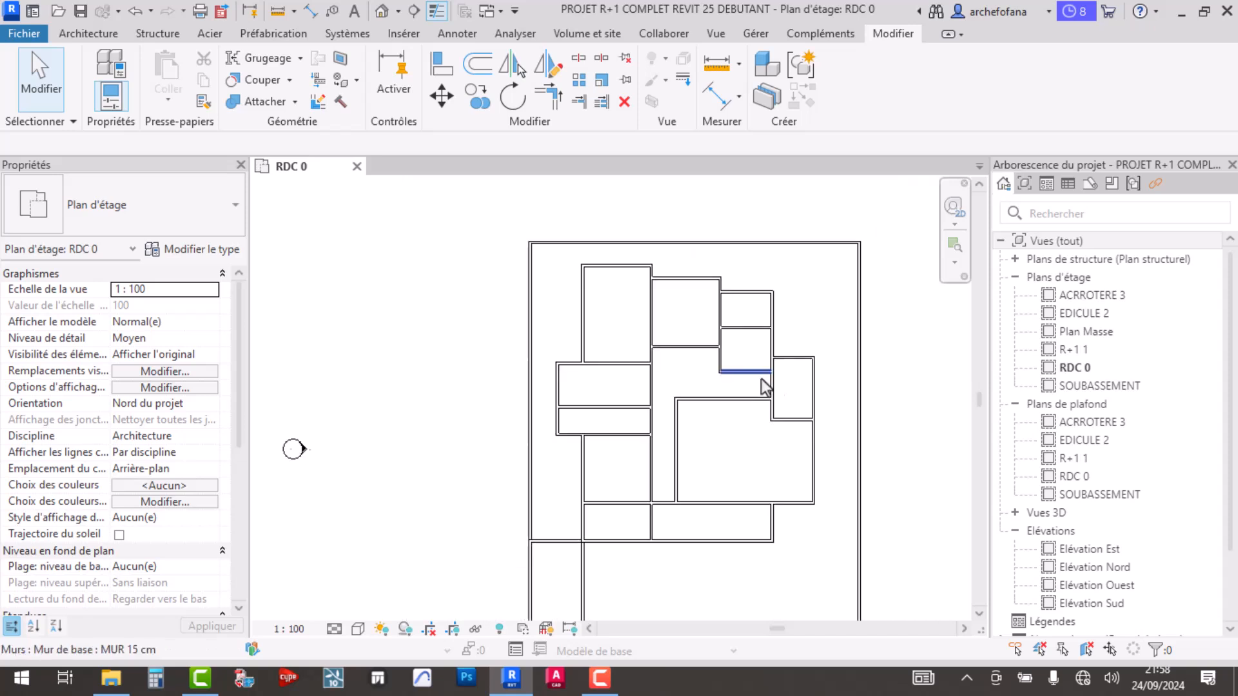
middle_click_drag(802, 425, 768, 413)
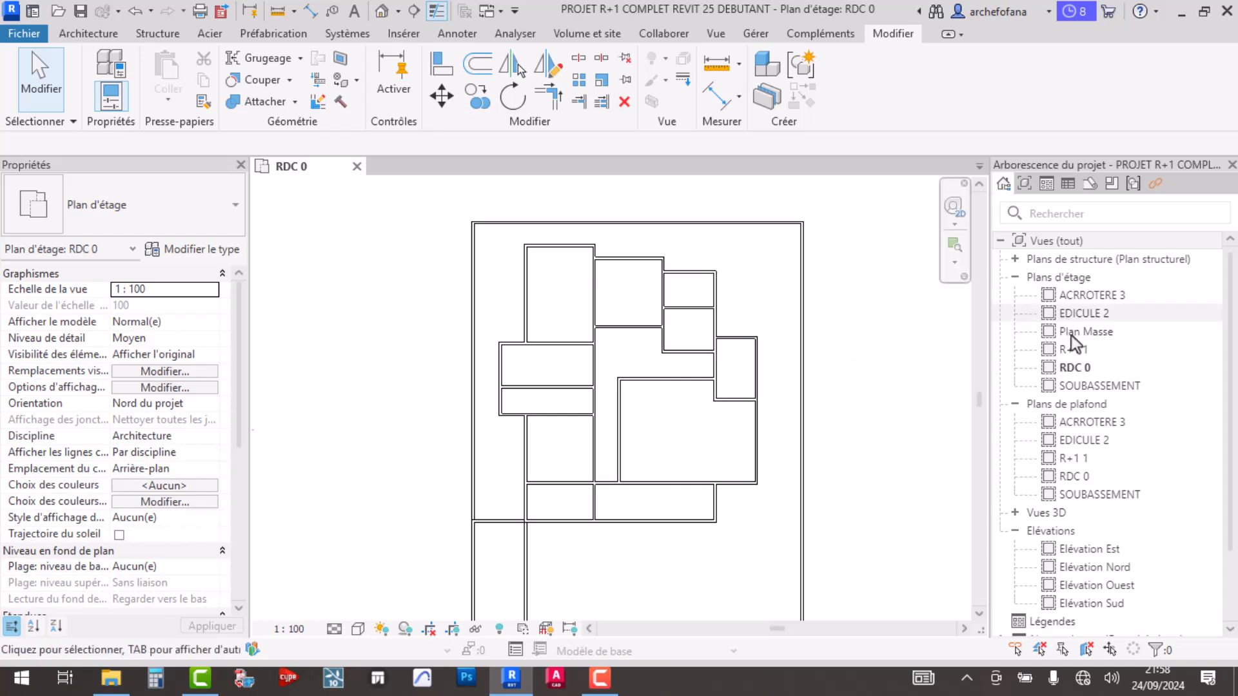
- Check the central vertical wall and the large room's walls on the RDC 0 plan
left_click(1077, 369)
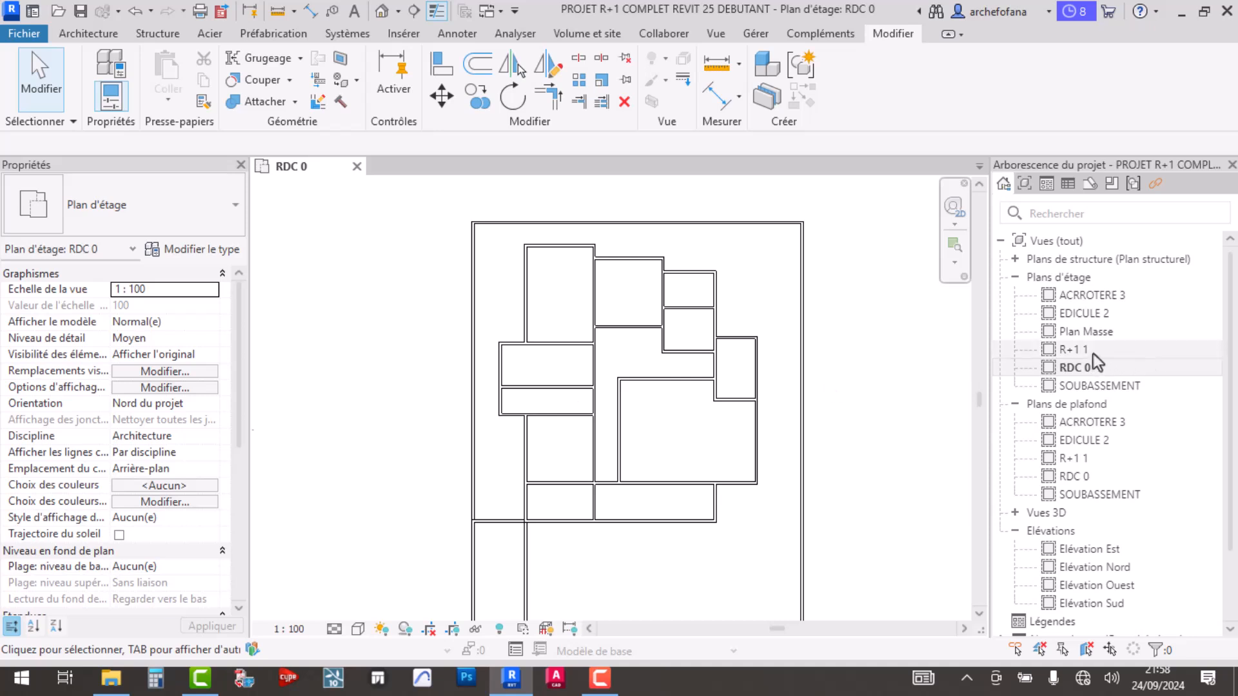
scroll(712, 415, "down", 2)
scroll(567, 277, "up", 2)
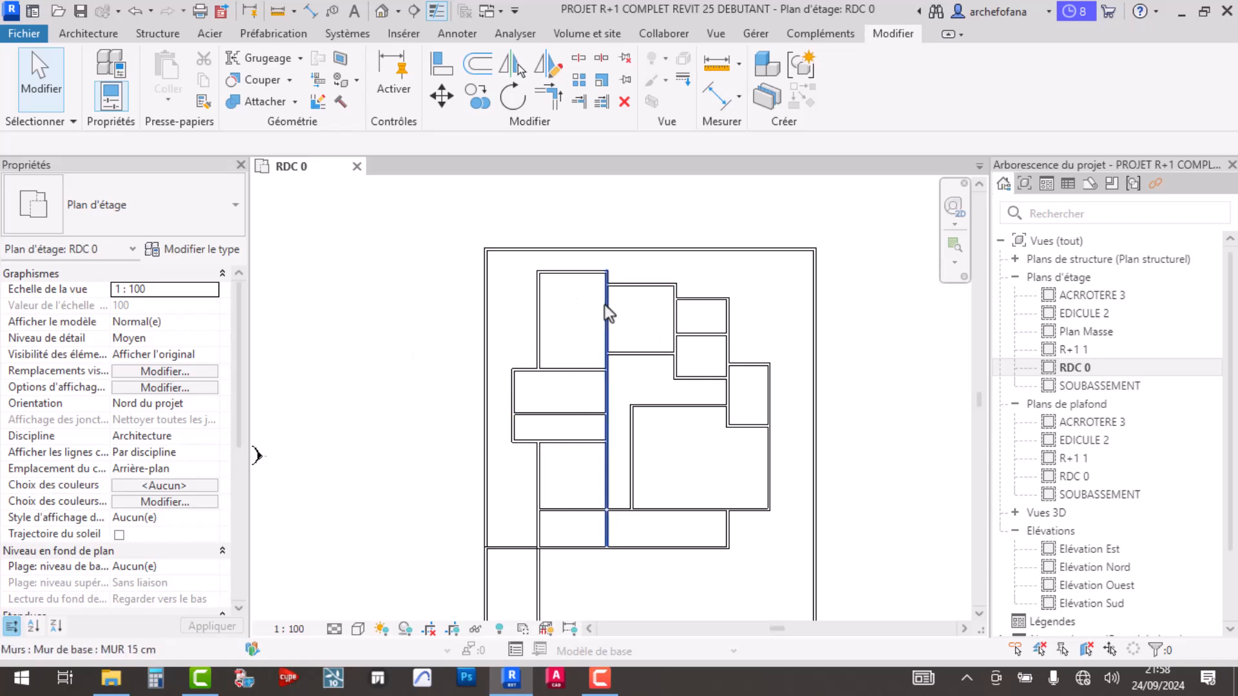
scroll(512, 277, "down", 2)
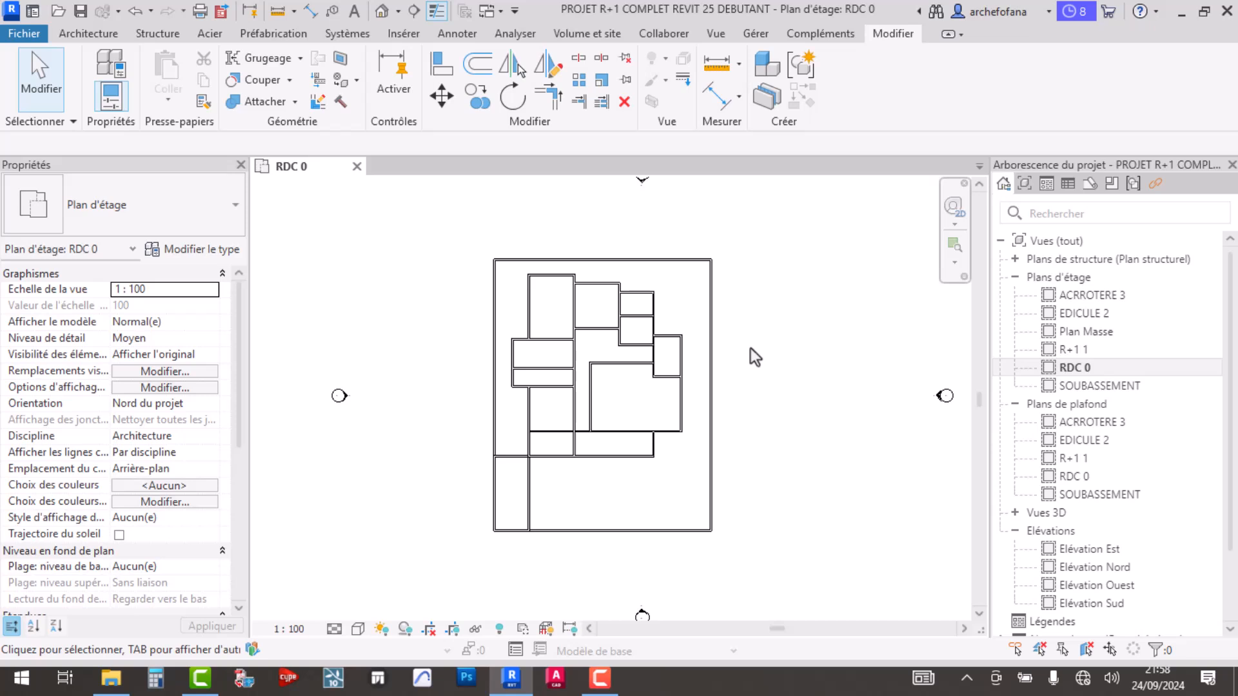
scroll(683, 425, "up", 5)
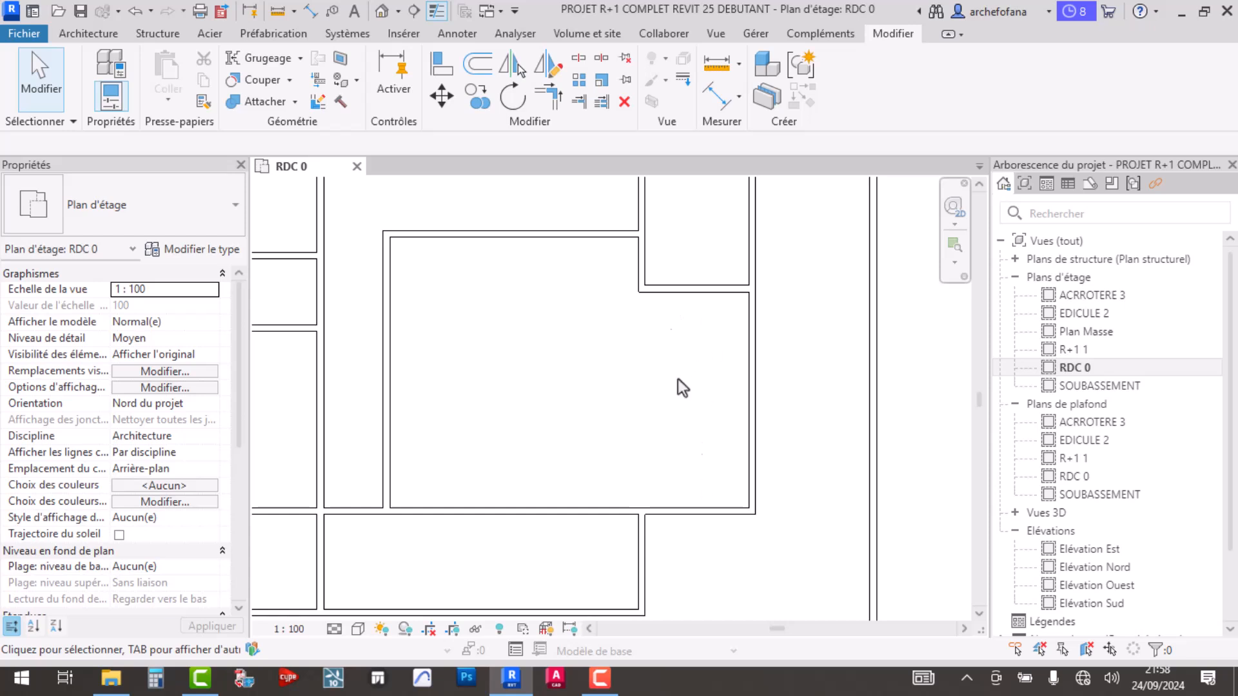
scroll(687, 424, "down", 3)
middle_click_drag(685, 367, 697, 393)
scroll(552, 409, "up", 3)
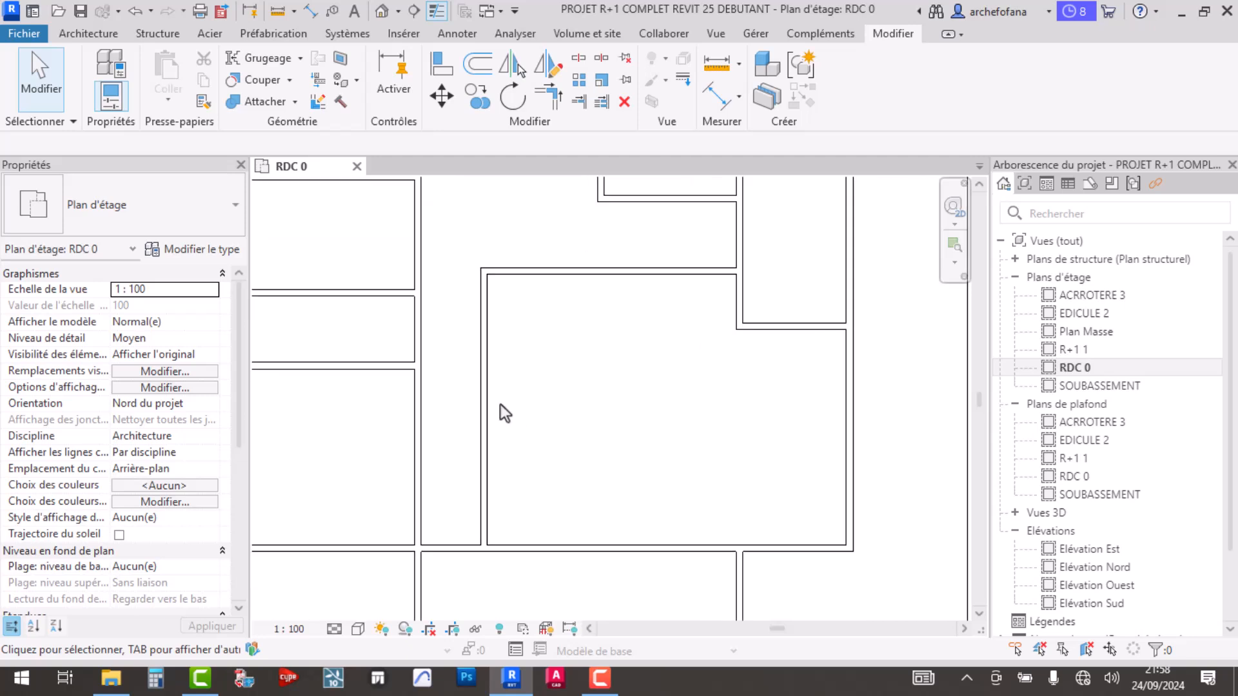
left_click(482, 388)
key("Escape")
- Select all the walls of the RDC 0 plan, including the enclosure, and copy them to the clipboard
scroll(670, 401, "down", 4)
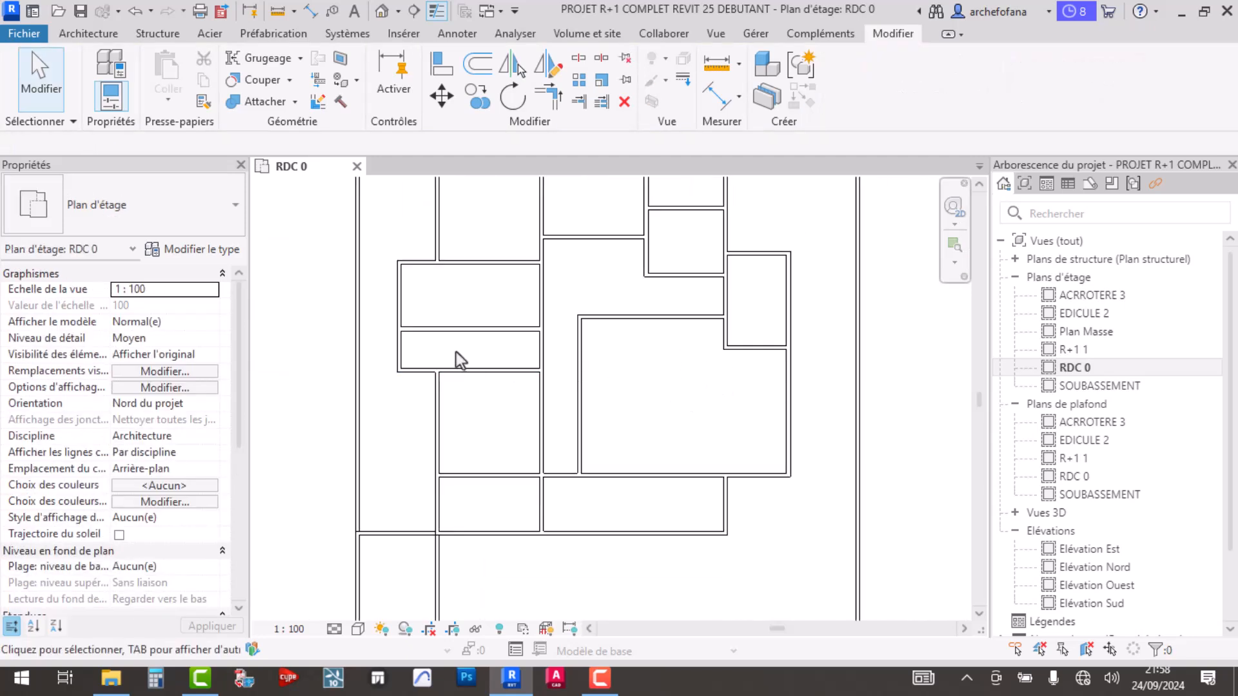
scroll(708, 420, "down", 4)
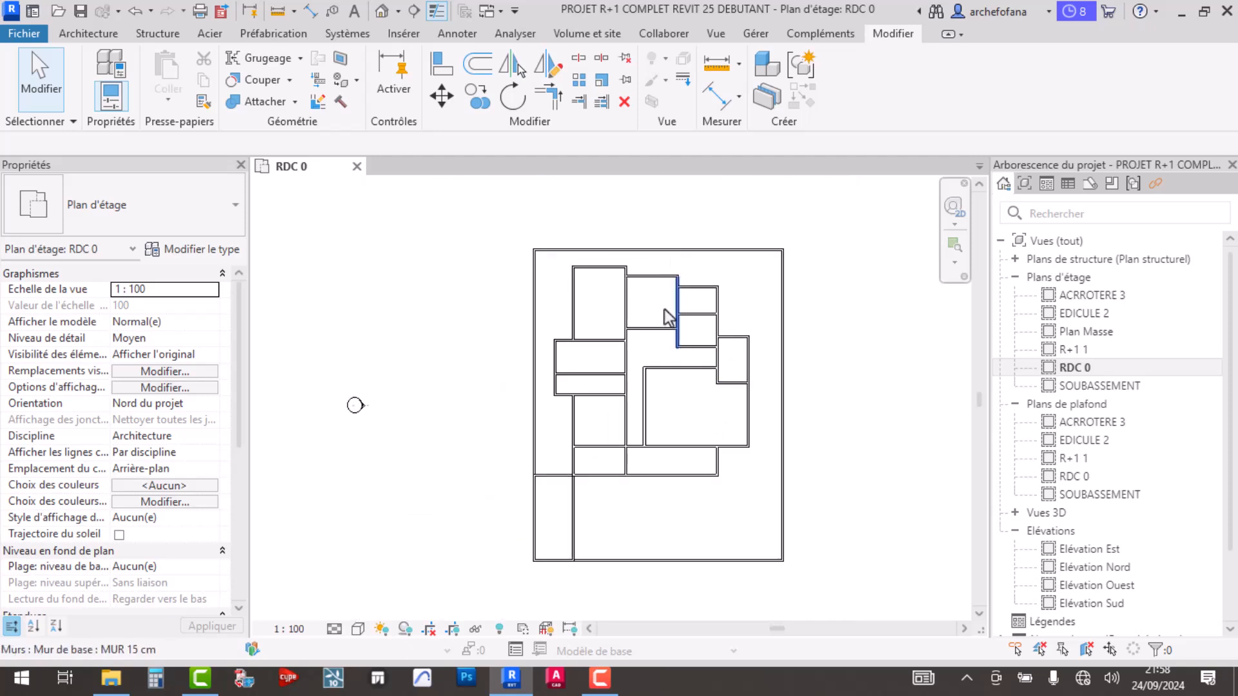
left_click_drag(505, 233, 836, 601)
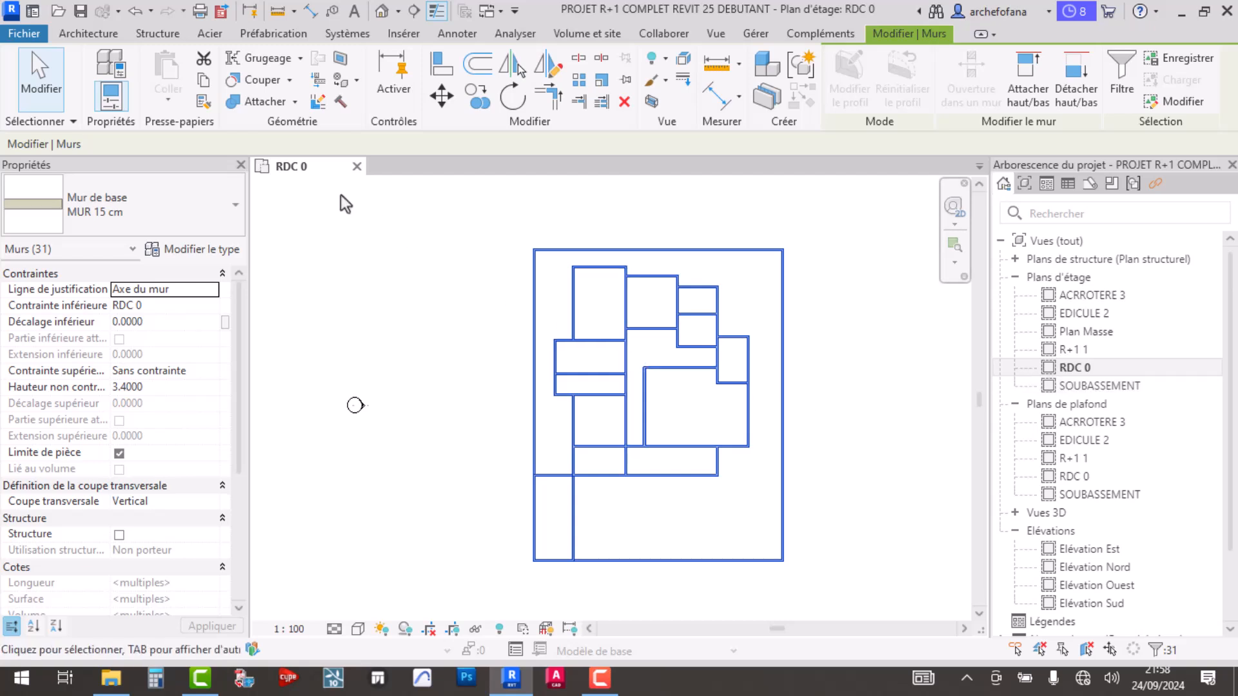
left_click(204, 102)
key("Escape")
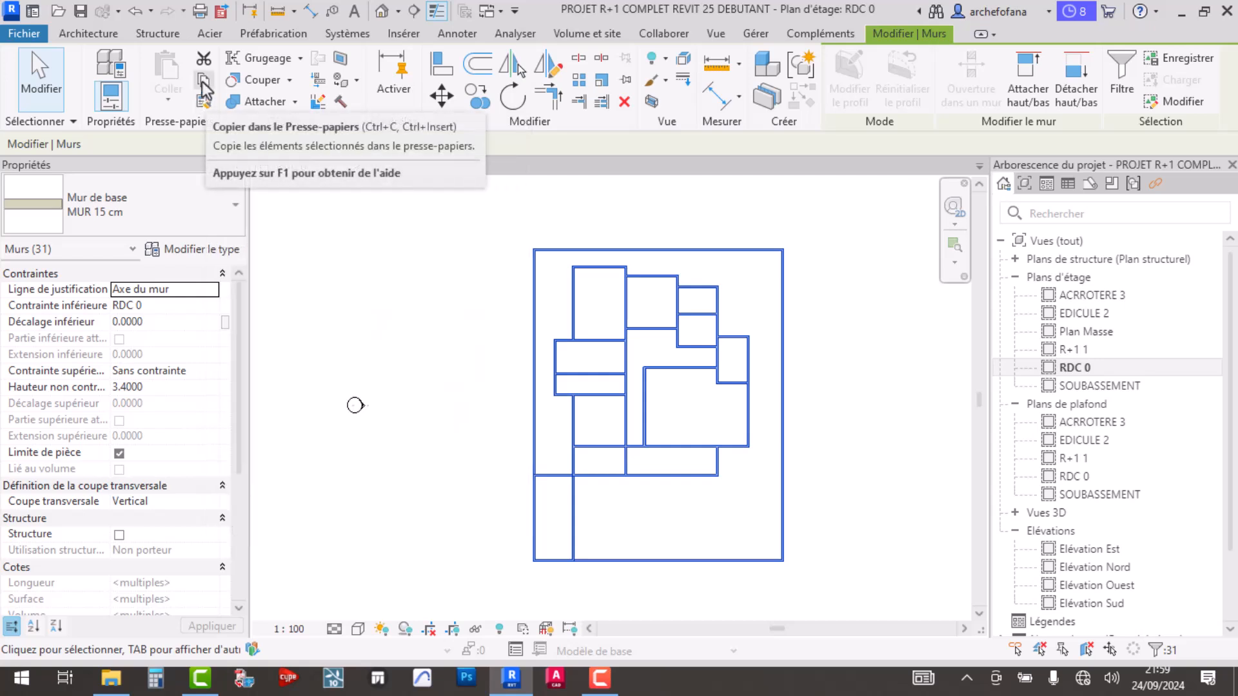
left_click(203, 87)
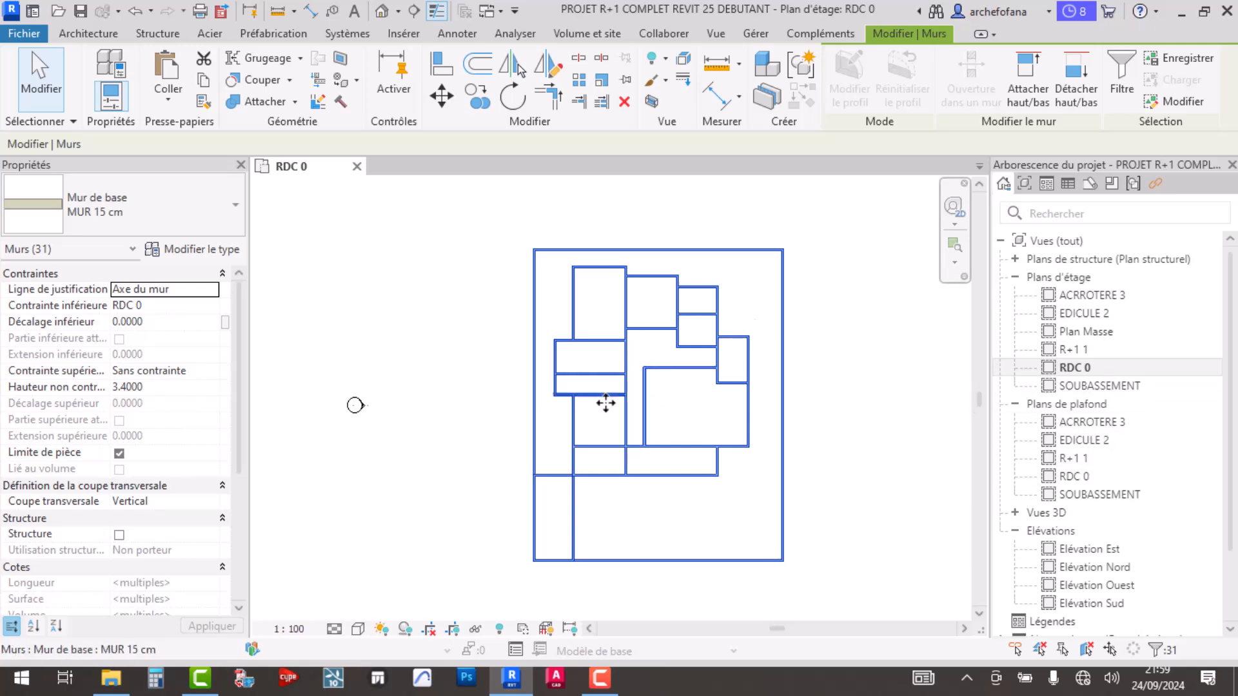
- Open the SOUBASSEMENT floor plan and compare its displayed walls with those of the RDC 0 plan
double_click(1133, 387)
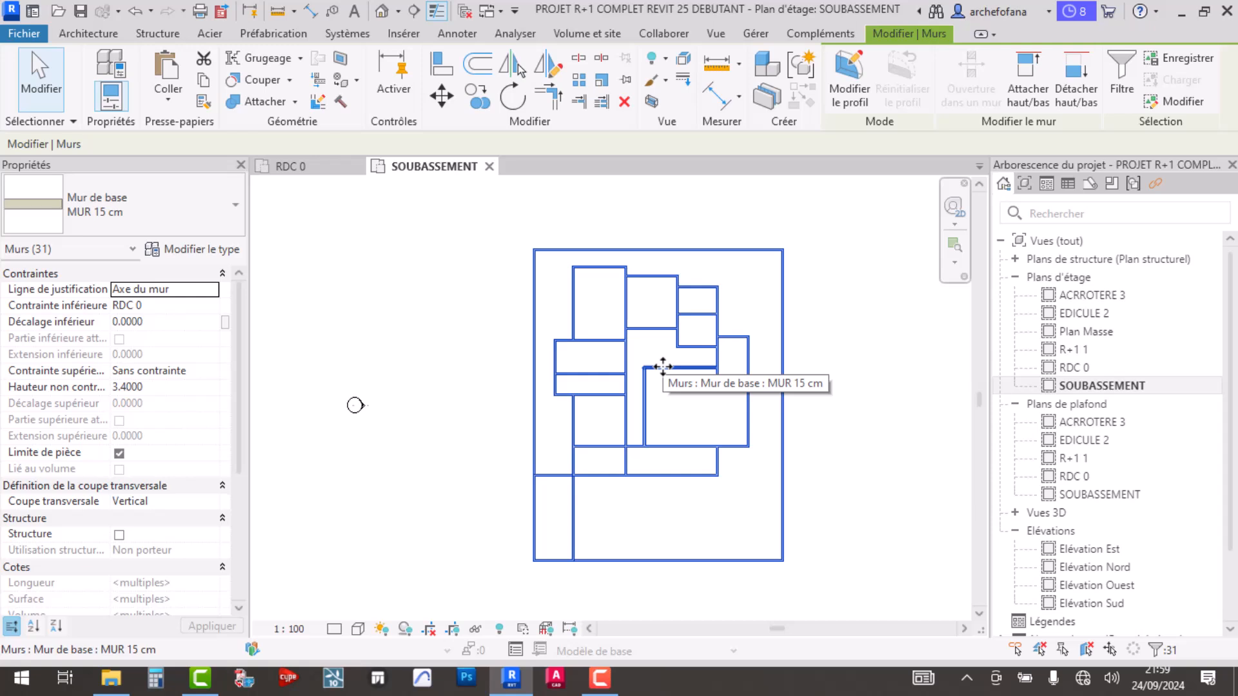
key("Escape")
left_click(1097, 362)
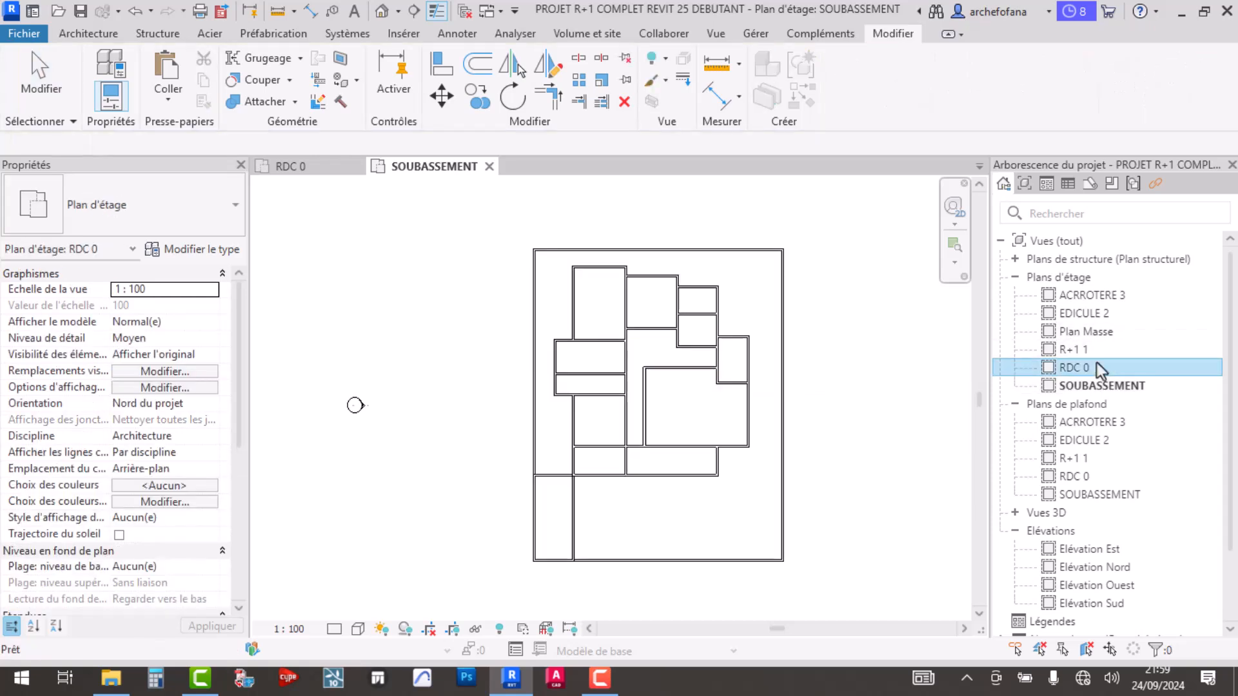
double_click(1097, 367)
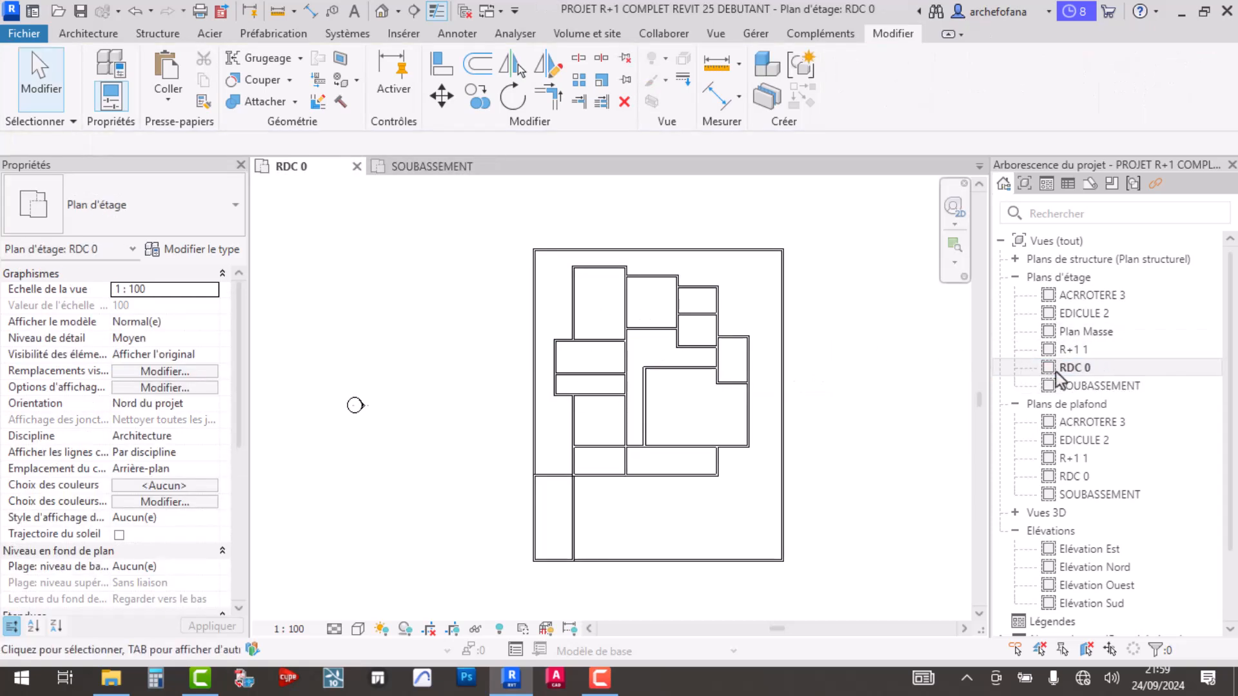
double_click(1090, 386)
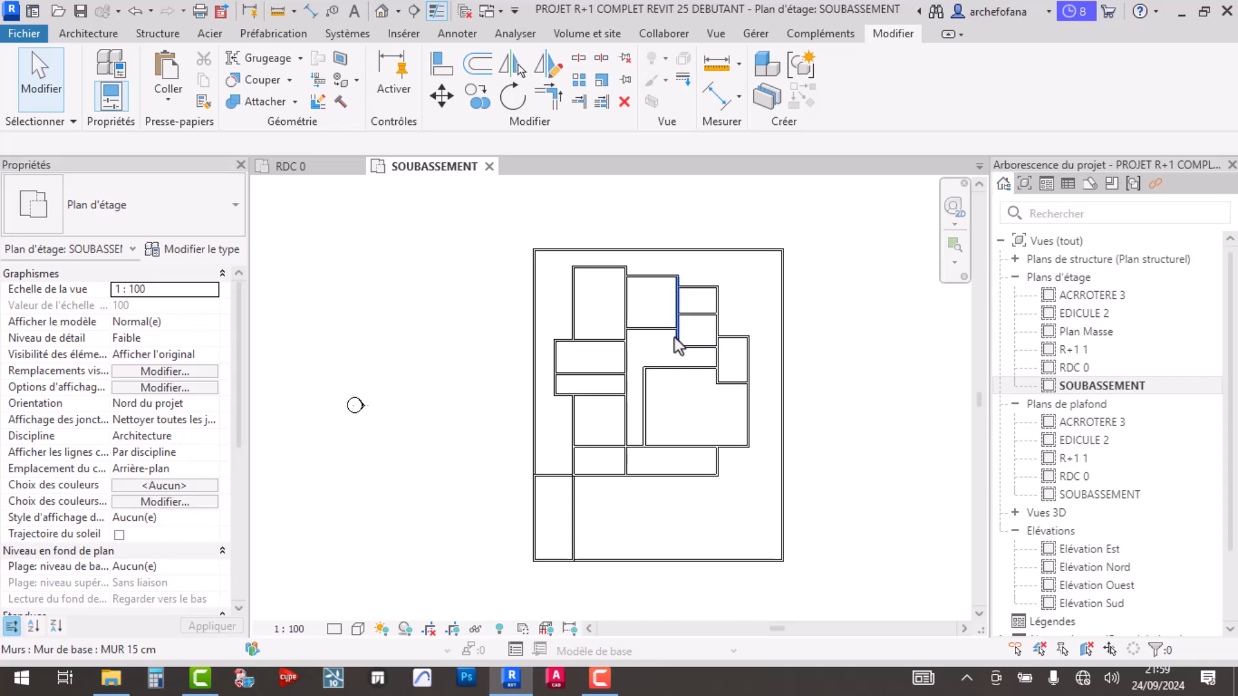
double_click(1083, 367)
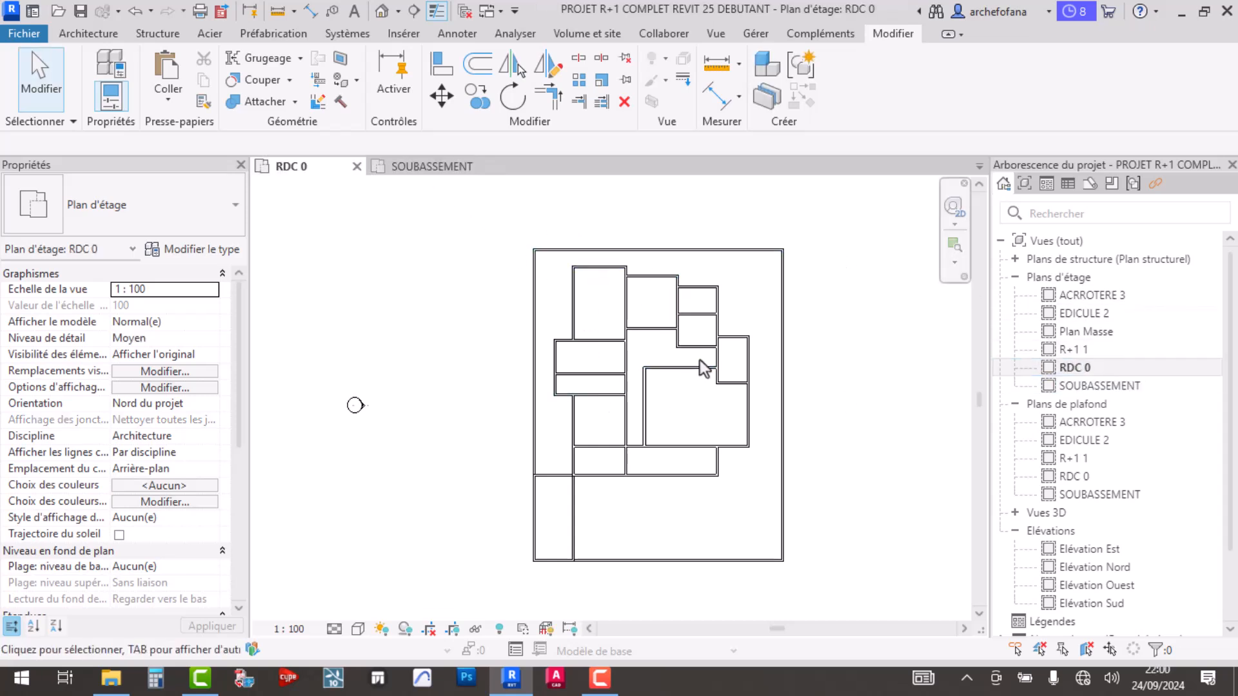
double_click(1100, 385)
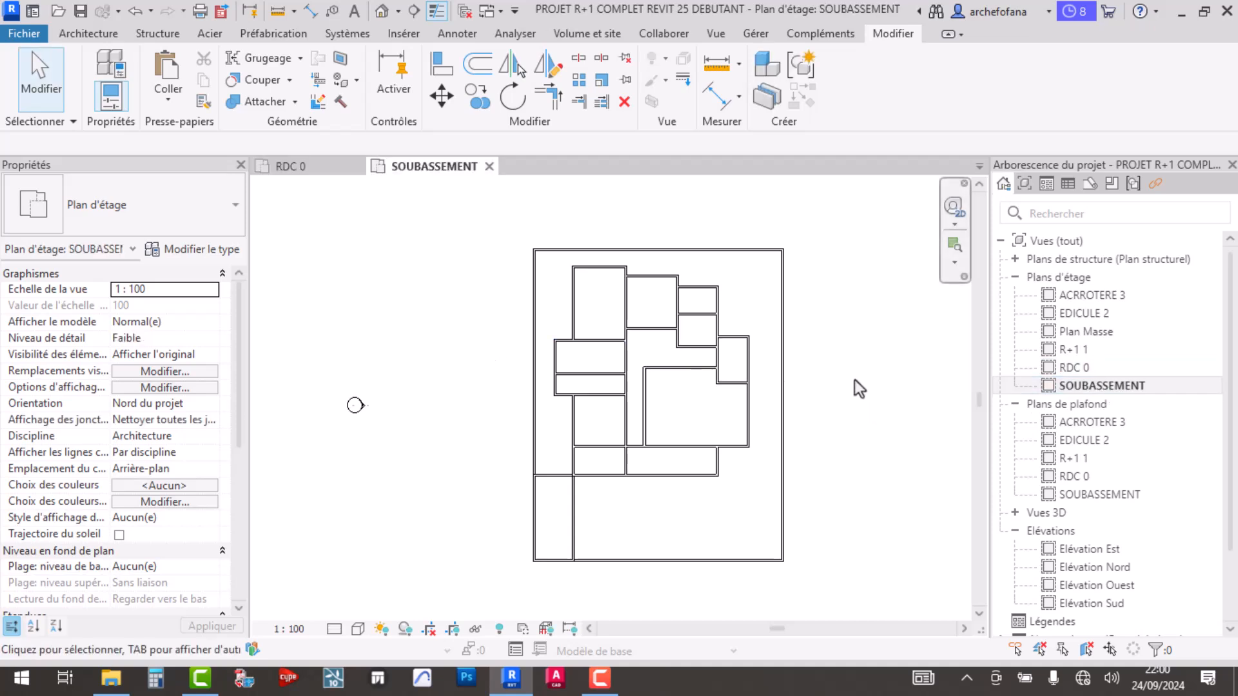
- Recheck the RDC 0 plan, return to the SOUBASSEMENT plan and look at the available paste options
double_click(1075, 368)
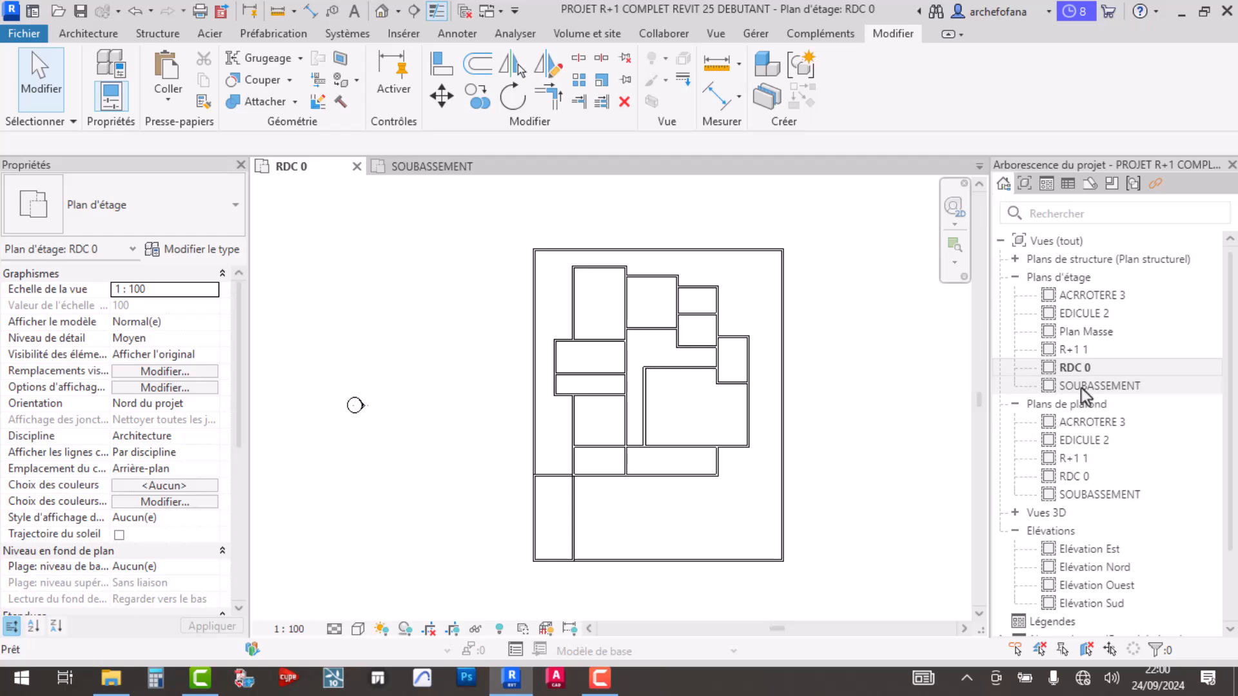
double_click(1069, 370)
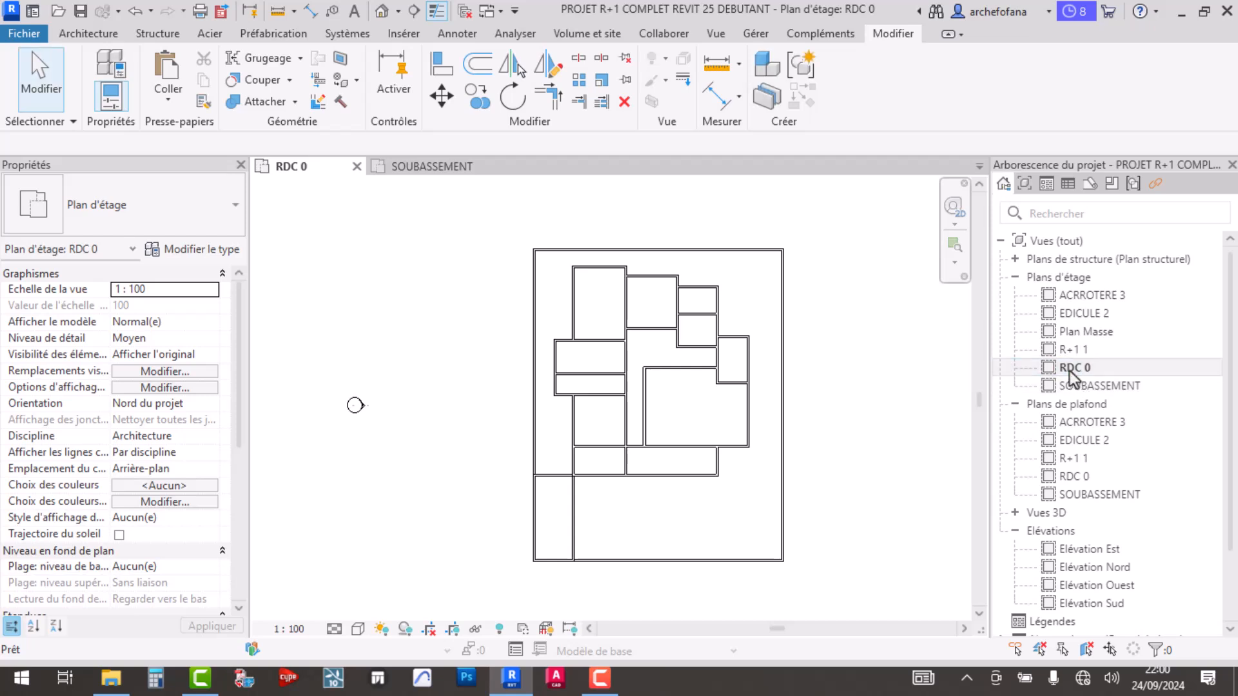
double_click(1084, 385)
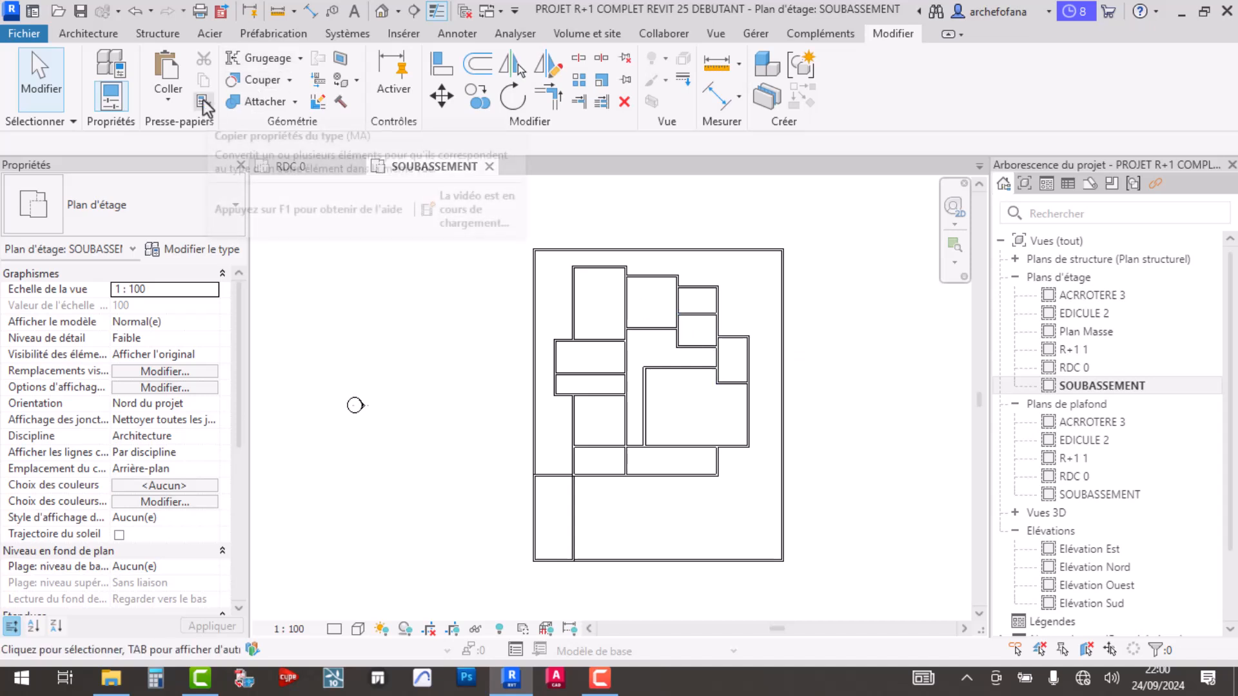
left_click(171, 99)
left_click(744, 233)
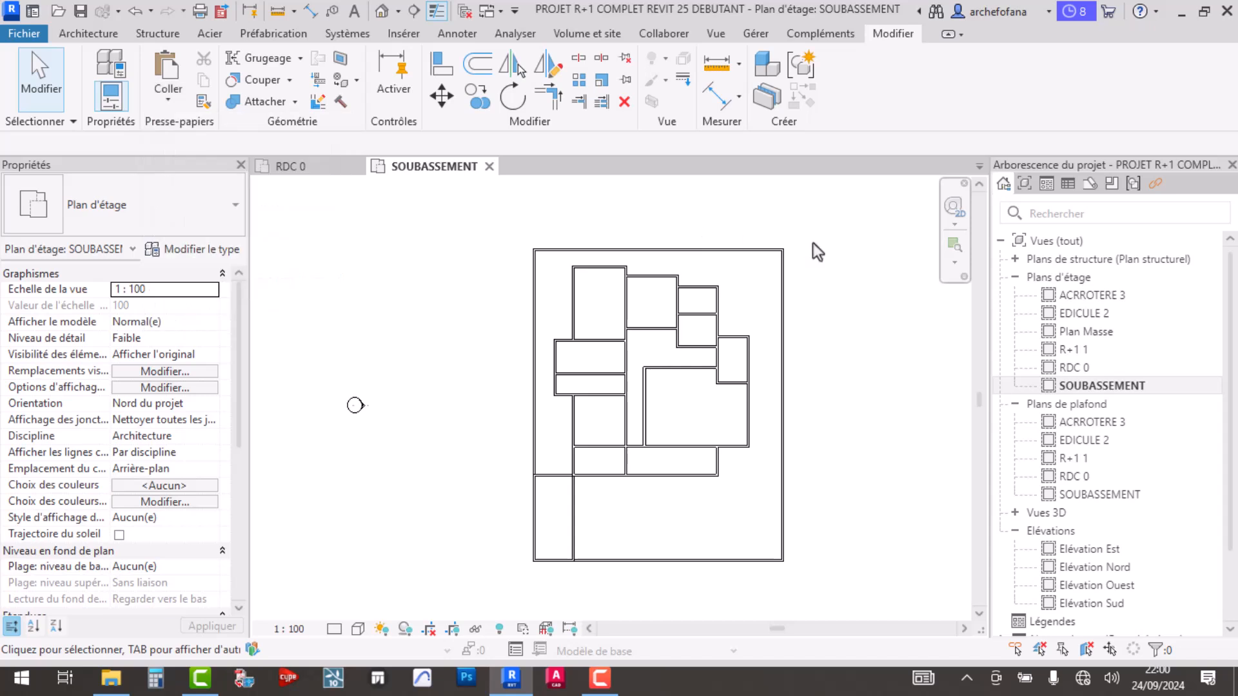
- Open the R+1 1 floor plan and examine the greyed RDC 0 walls displayed beneath it
double_click(1081, 349)
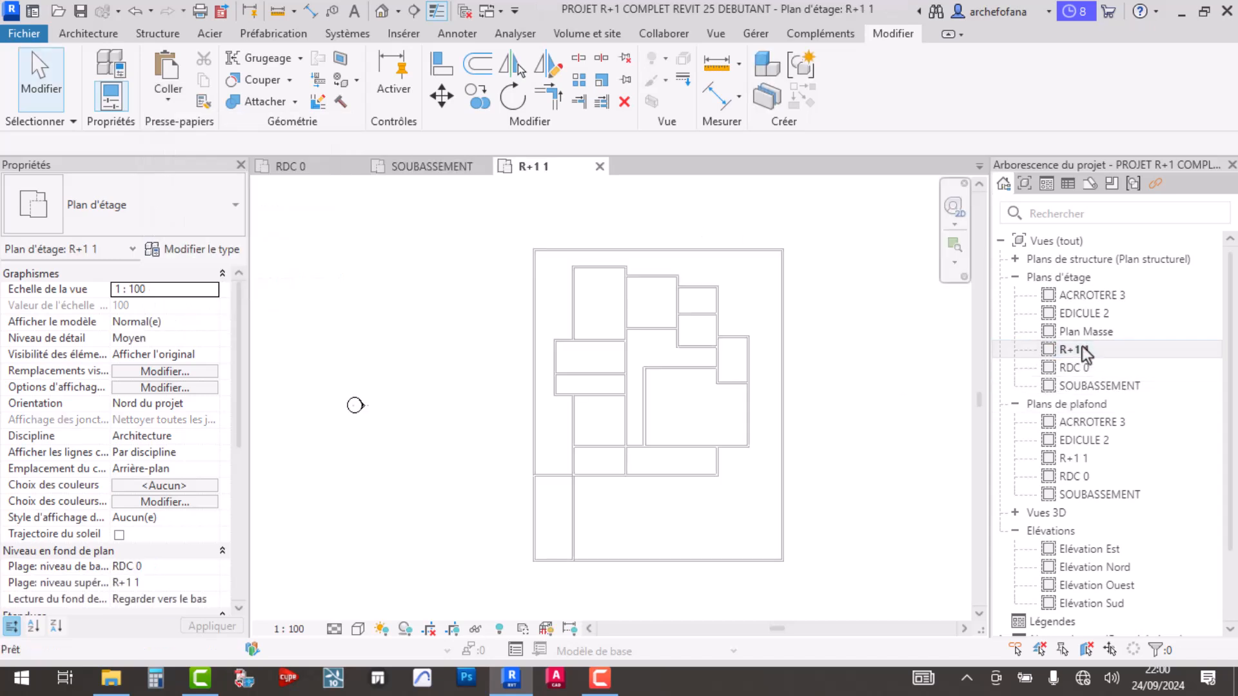
scroll(619, 264, "up", 5)
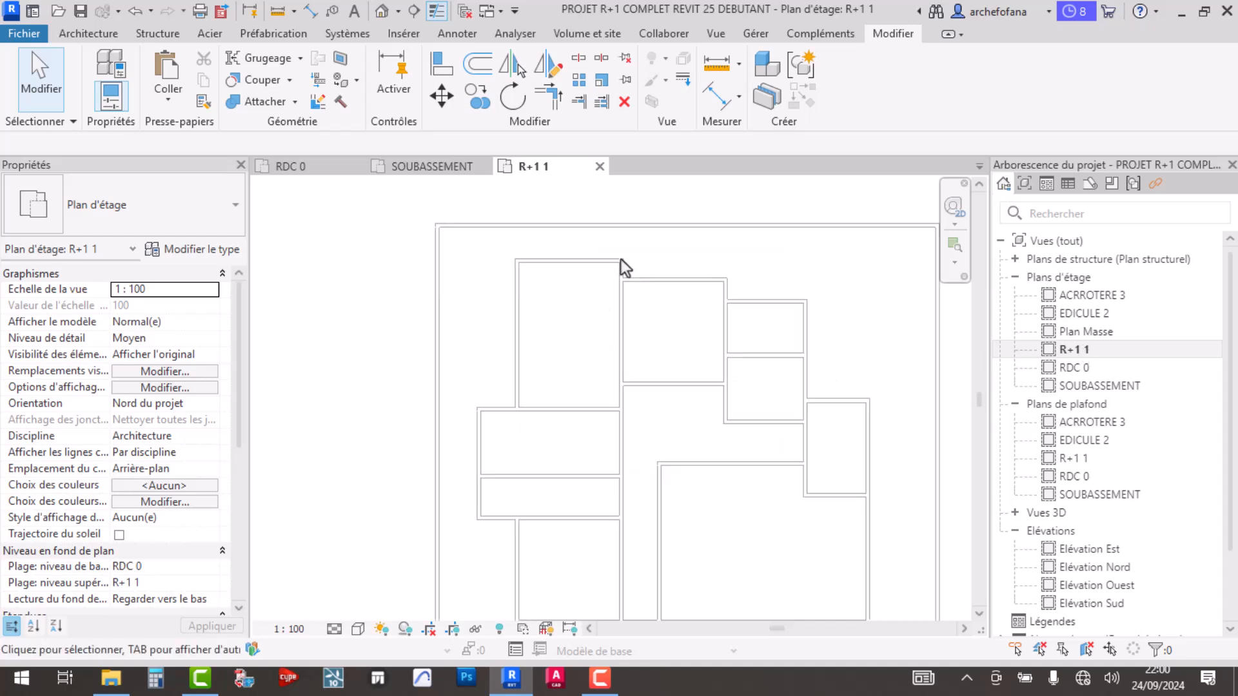
scroll(648, 270, "down", 2)
left_click_drag(496, 243, 781, 516)
scroll(631, 413, "down", 3)
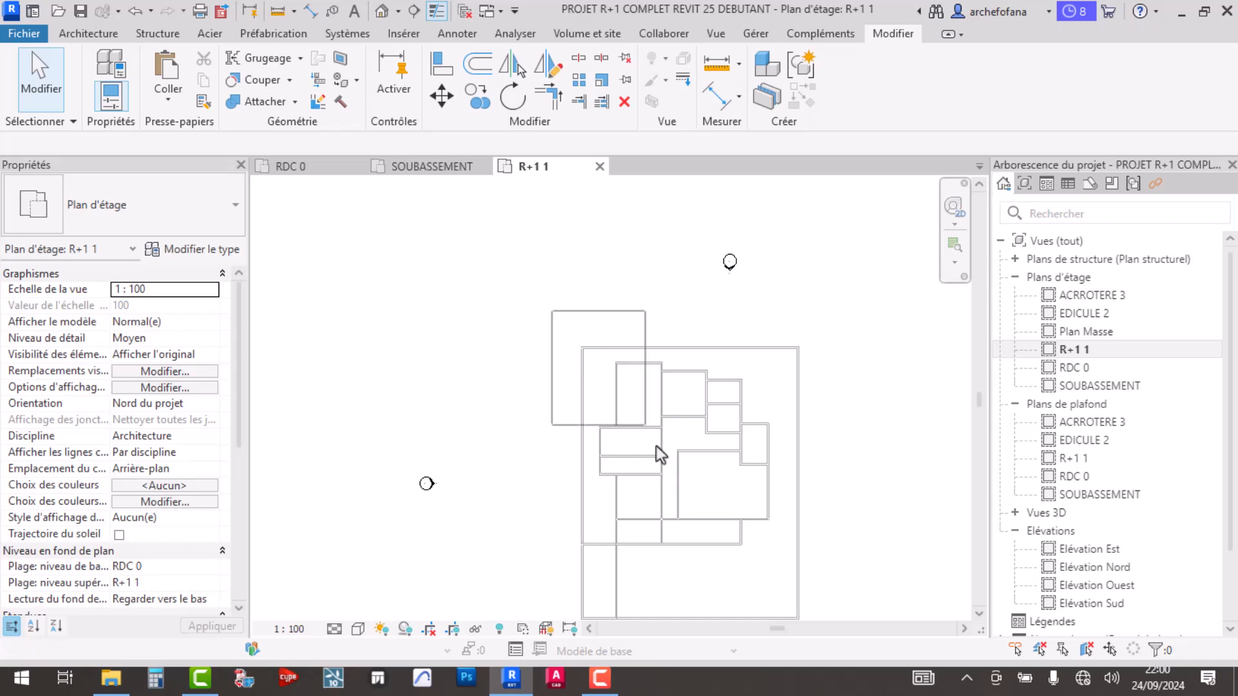
left_click_drag(764, 554, 800, 607)
middle_click_drag(778, 580, 705, 517)
scroll(635, 439, "up", 1)
scroll(635, 440, "up", 1)
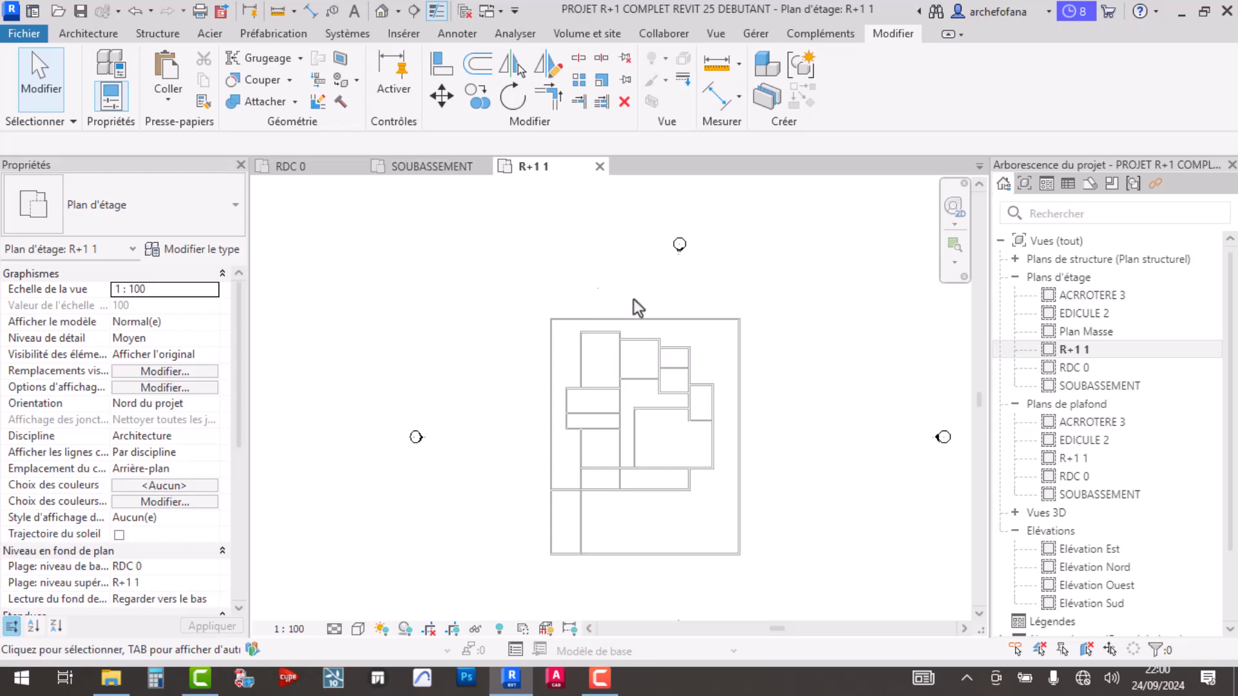
- Try to select the greyed walls displayed in the R+1 1 floor plan with repeated selection windows
double_click(1074, 348)
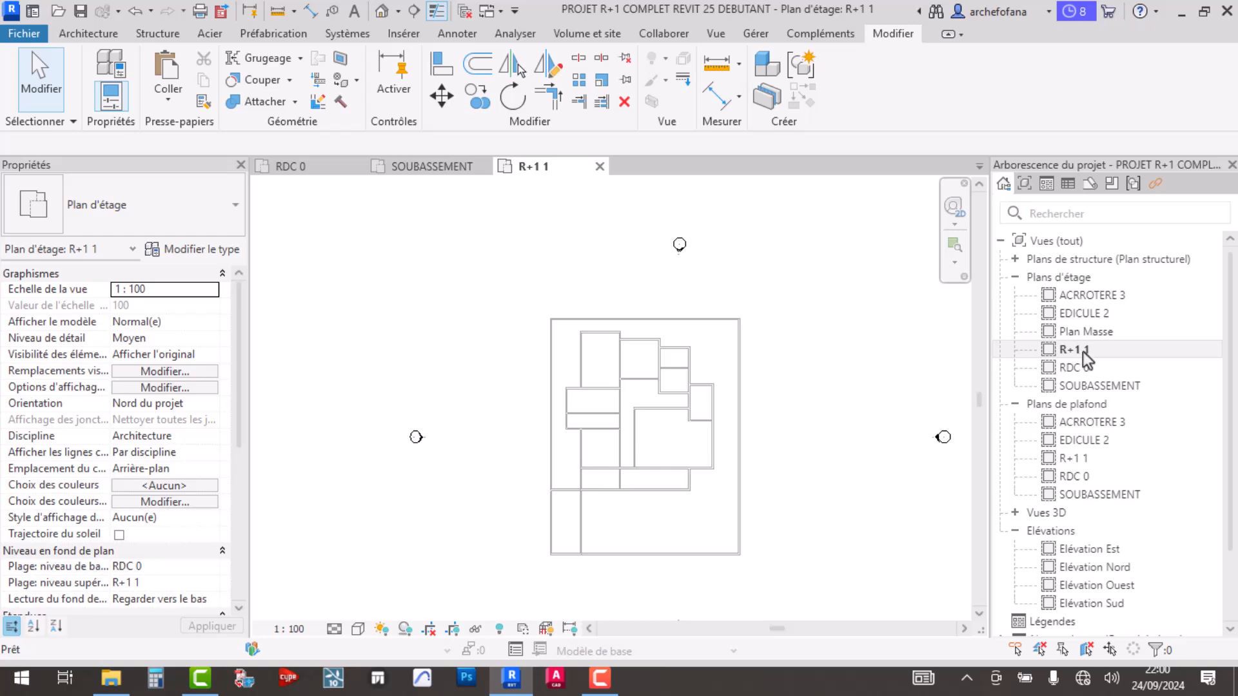
left_click_drag(495, 303, 794, 591)
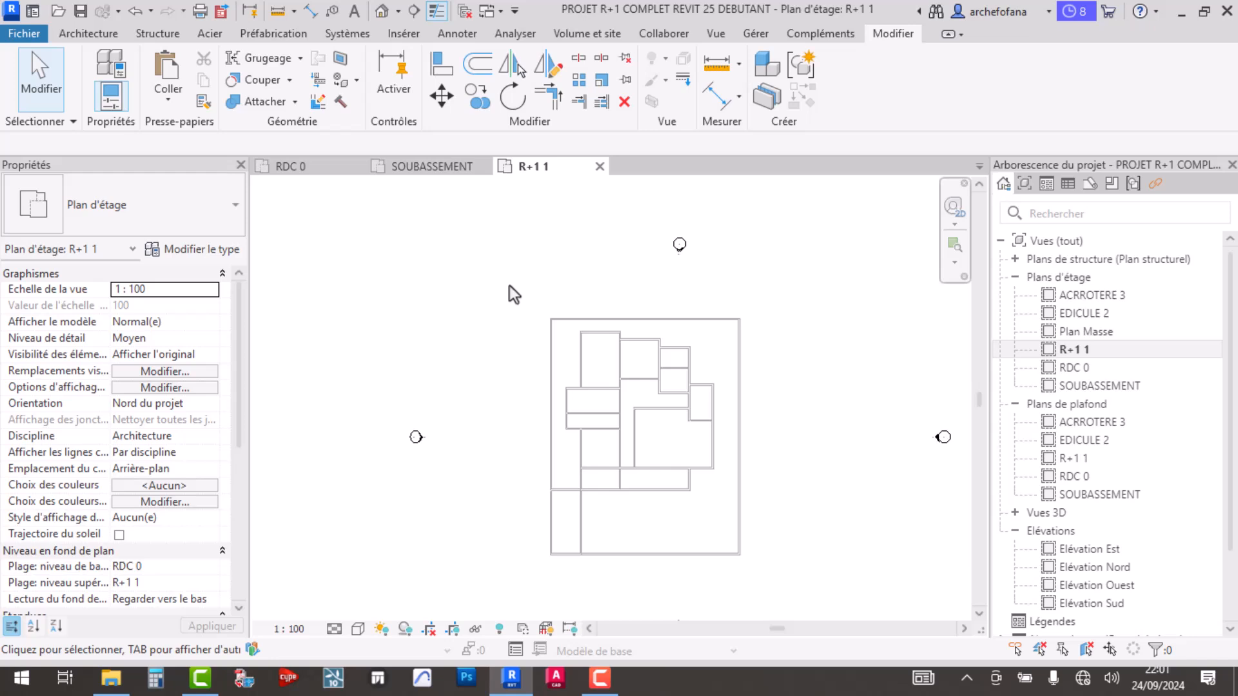
left_click_drag(509, 285, 816, 600)
left_click_drag(503, 298, 760, 567)
left_click_drag(508, 292, 766, 593)
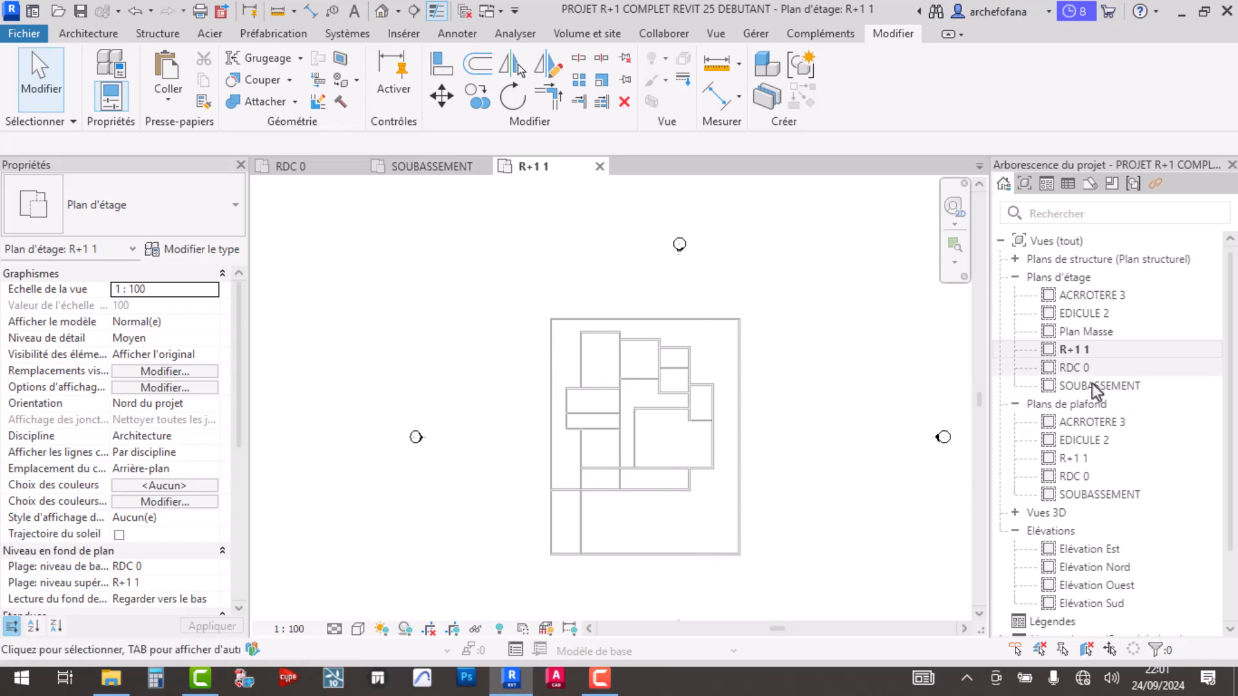
- Delete the upper enclosure wall in the SOUBASSEMENT plan as a test, and undo the deletion from the RDC 0 plan
double_click(1094, 386)
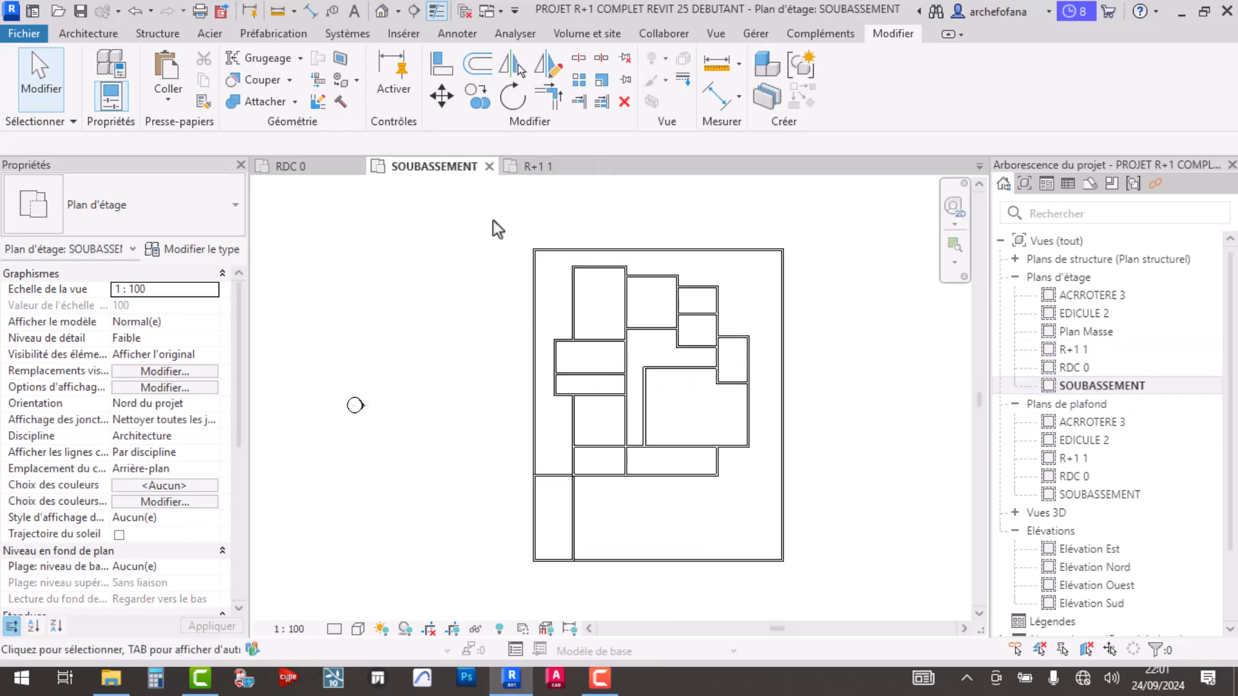
left_click(563, 250)
key("Delete")
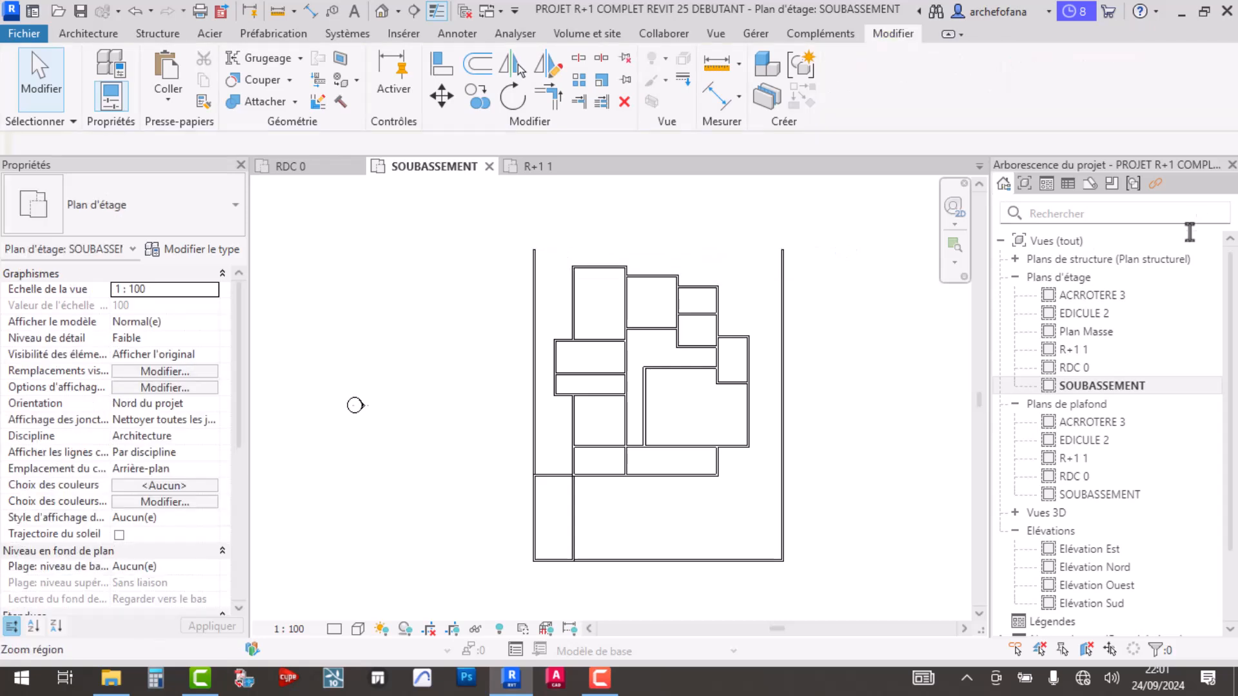
double_click(1087, 371)
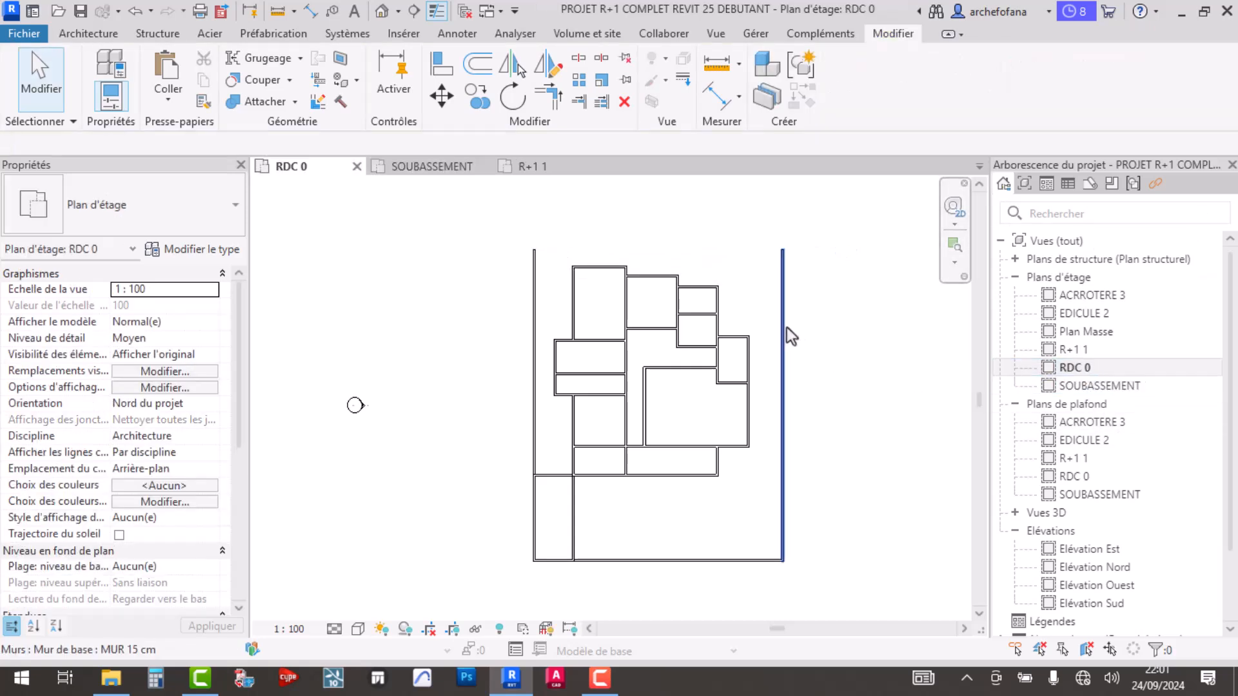
key("ctrl+z")
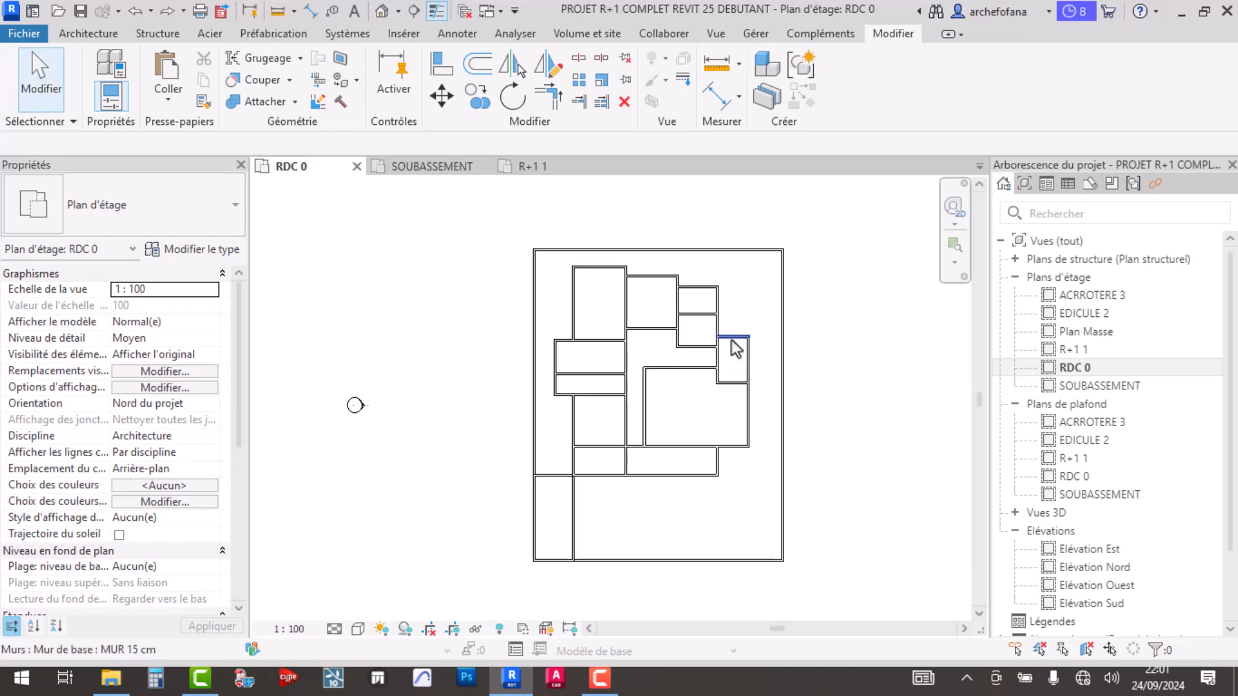
- Alternate between the SOUBASSEMENT and RDC 0 floor plans to compare their walls, and test selecting the walls in SOUBASSEMENT
double_click(1101, 385)
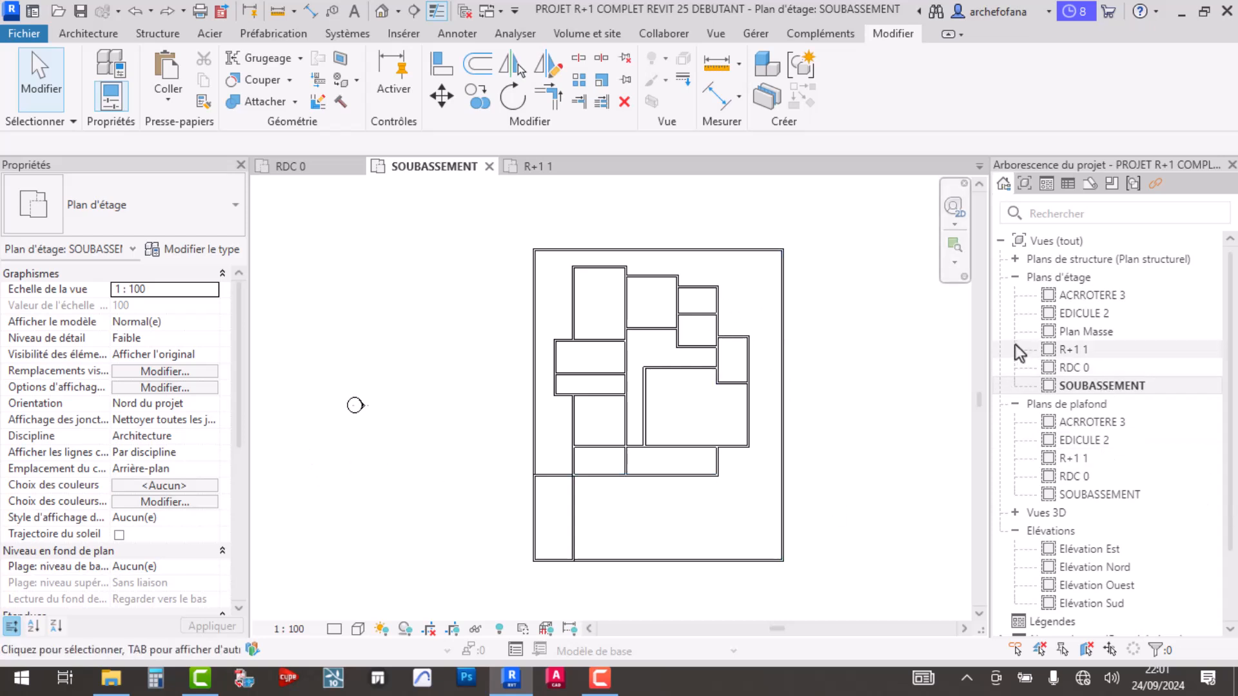
double_click(1095, 366)
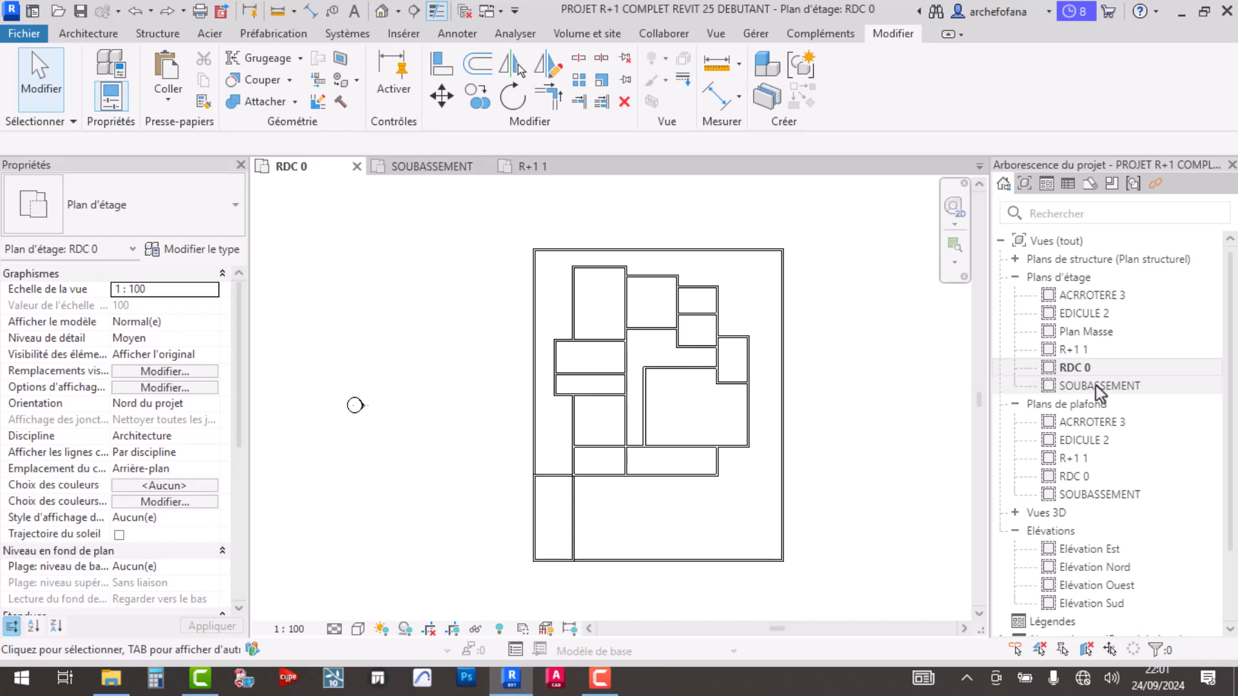
double_click(1096, 385)
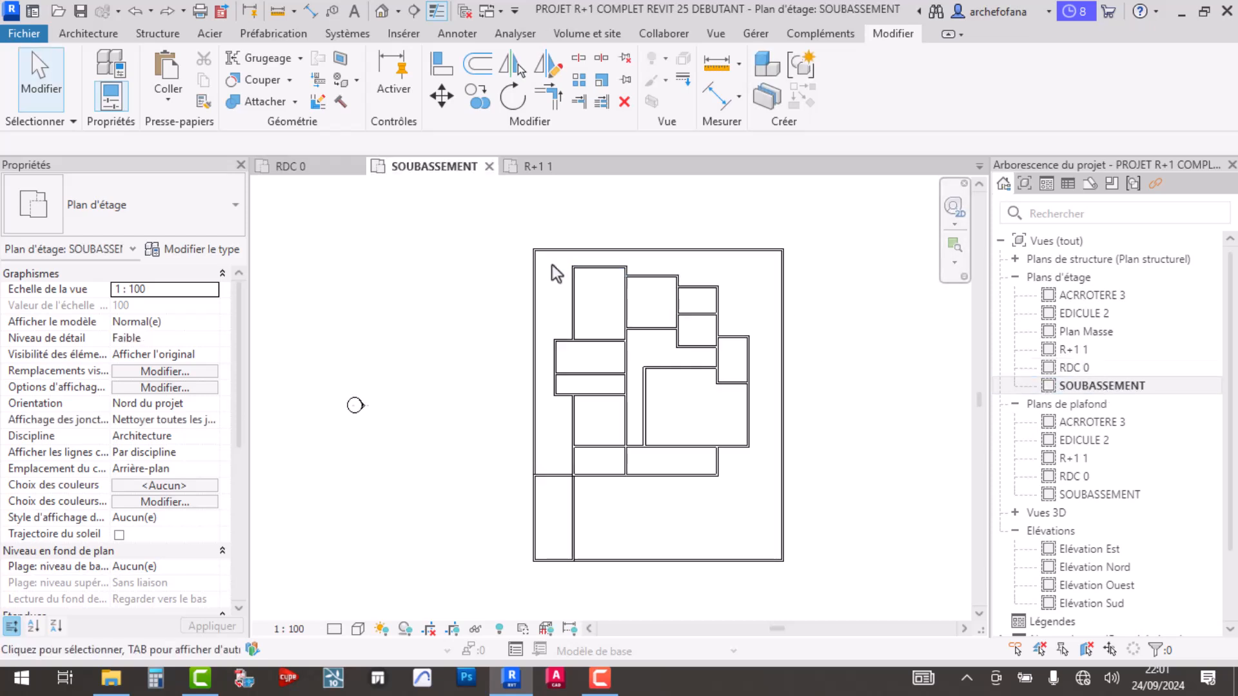
double_click(1096, 367)
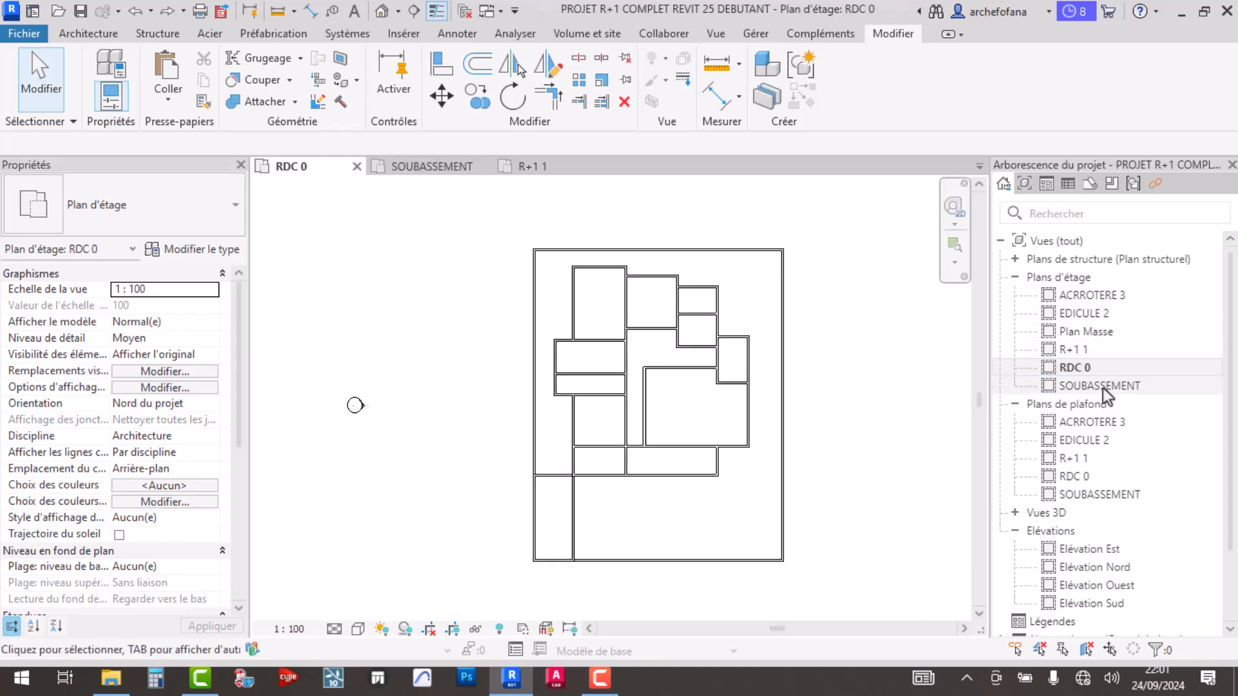
double_click(1101, 387)
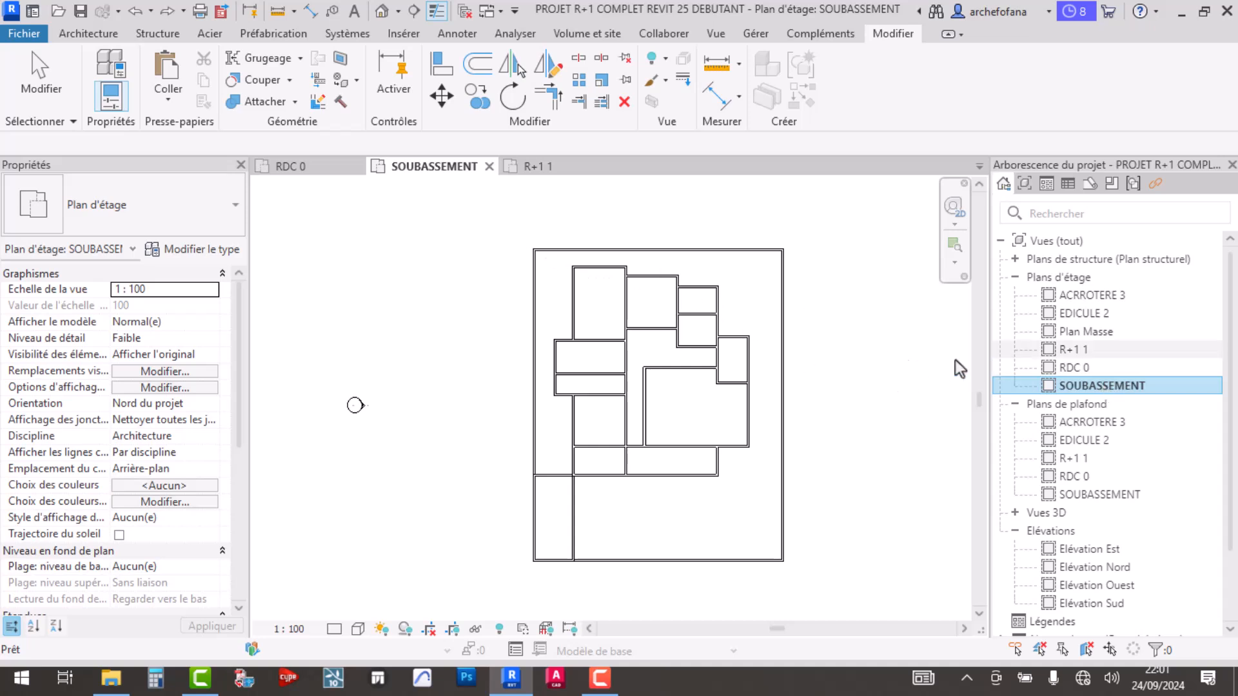
left_click(823, 578)
left_click_drag(491, 230, 825, 598)
left_click(494, 327)
double_click(1106, 384)
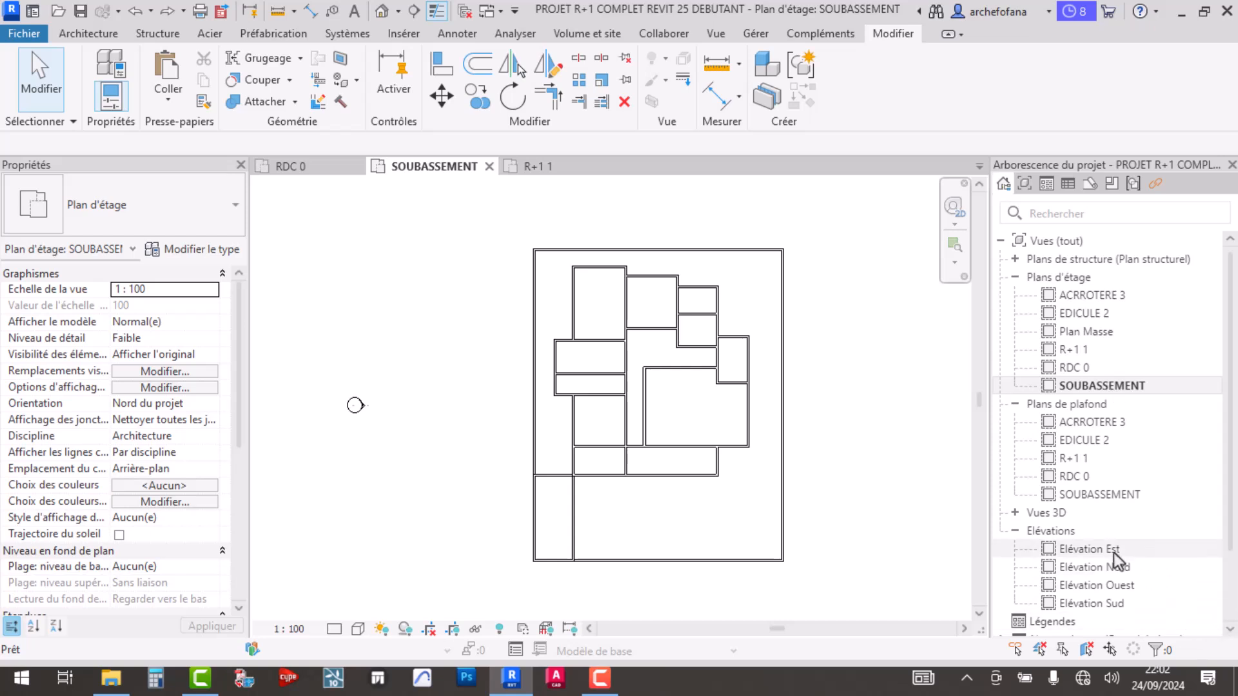
- Open the Elévation Est view and examine the walls' extent relative to the SOUBASSEMENT, RDC 0 and R+1 1 levels
left_click(1113, 551)
double_click(1114, 551)
scroll(799, 509, "up", 6)
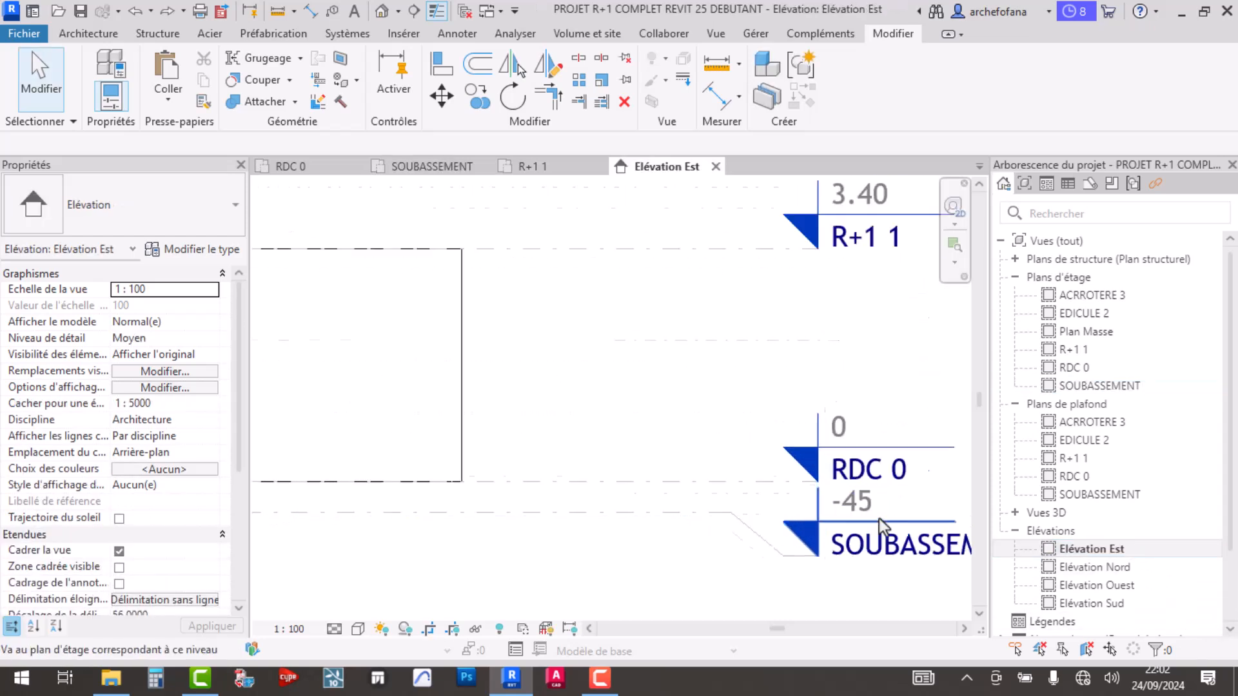
scroll(838, 512, "down", 5)
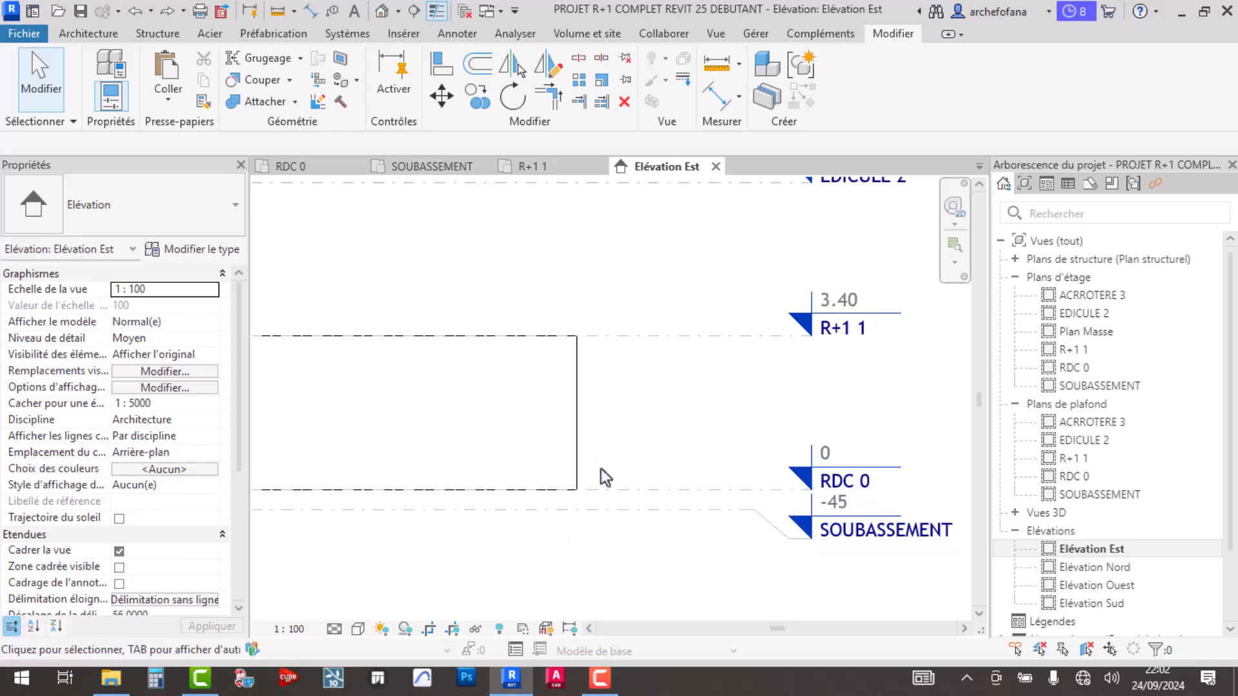
left_click_drag(614, 455, 524, 482)
left_click(708, 435)
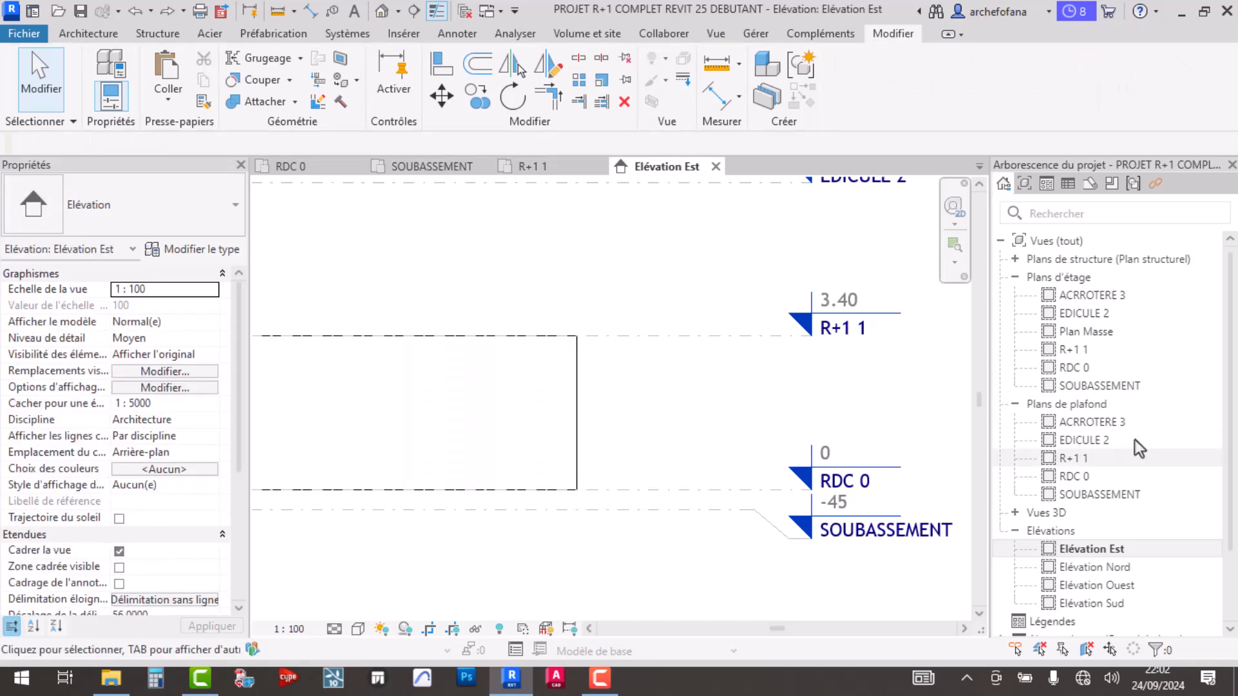
- Open the view range settings of the SOUBASSEMENT floor plan and show the example diagram
left_click(1096, 385)
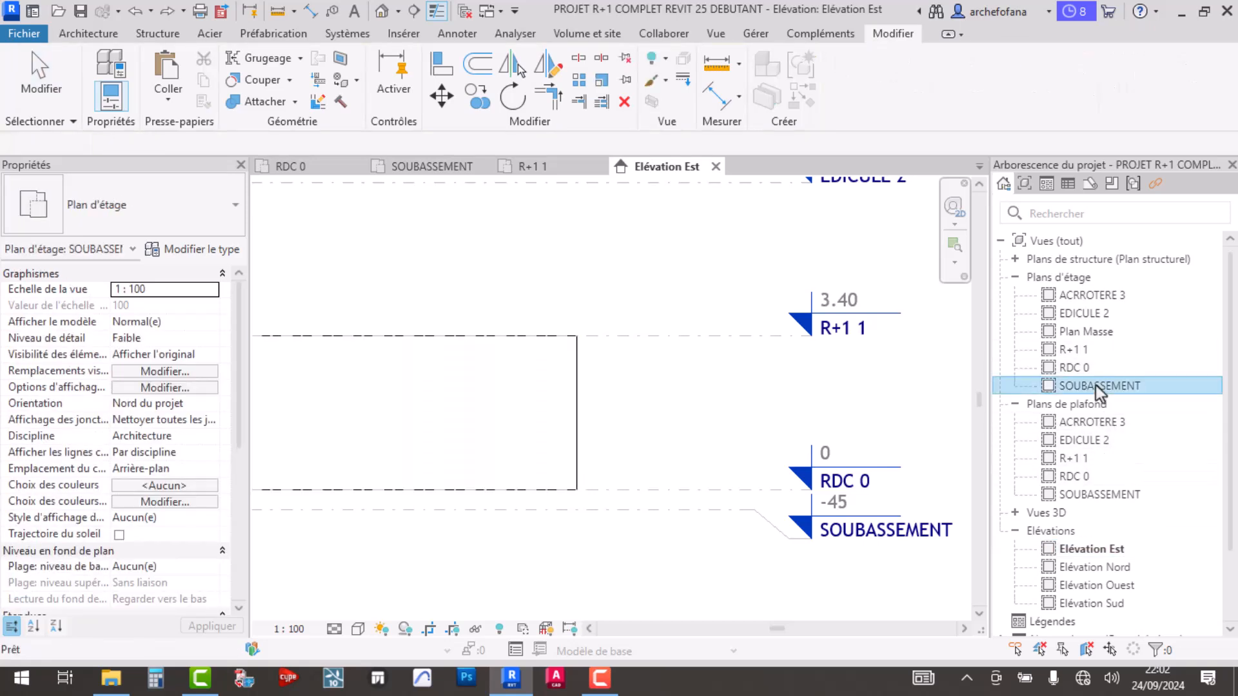
double_click(1096, 384)
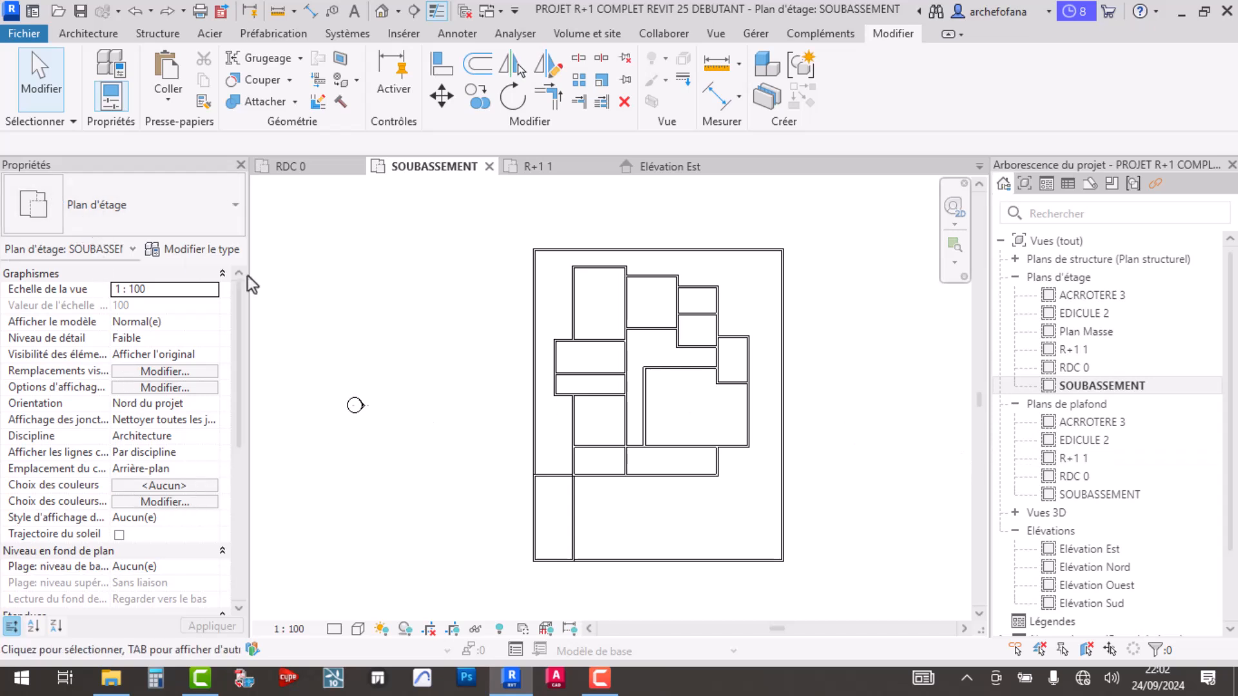
left_click(1089, 385)
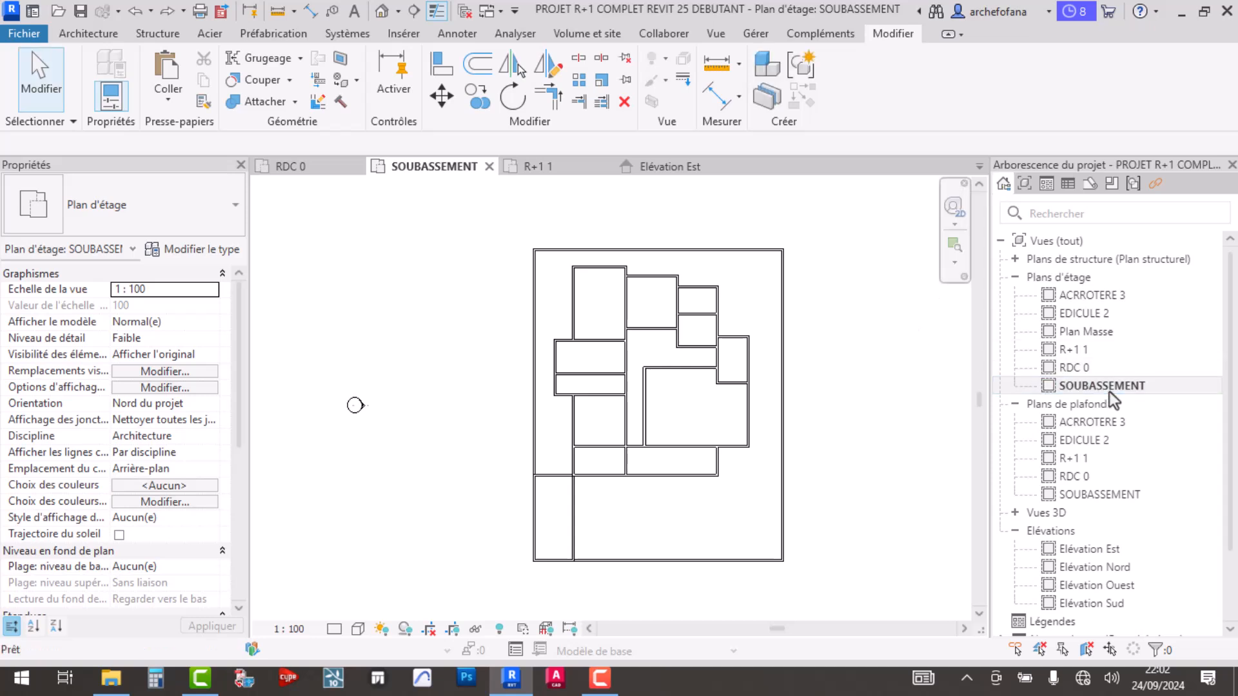
scroll(120, 475, "down", 4)
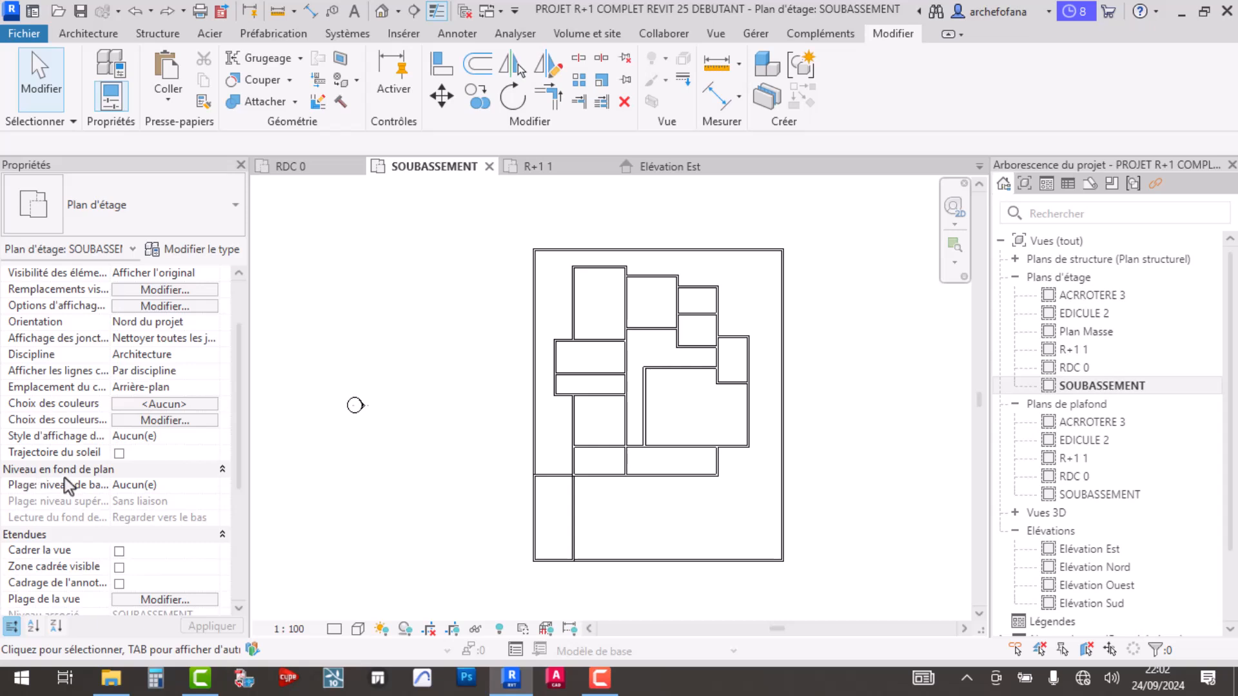
left_click(125, 469)
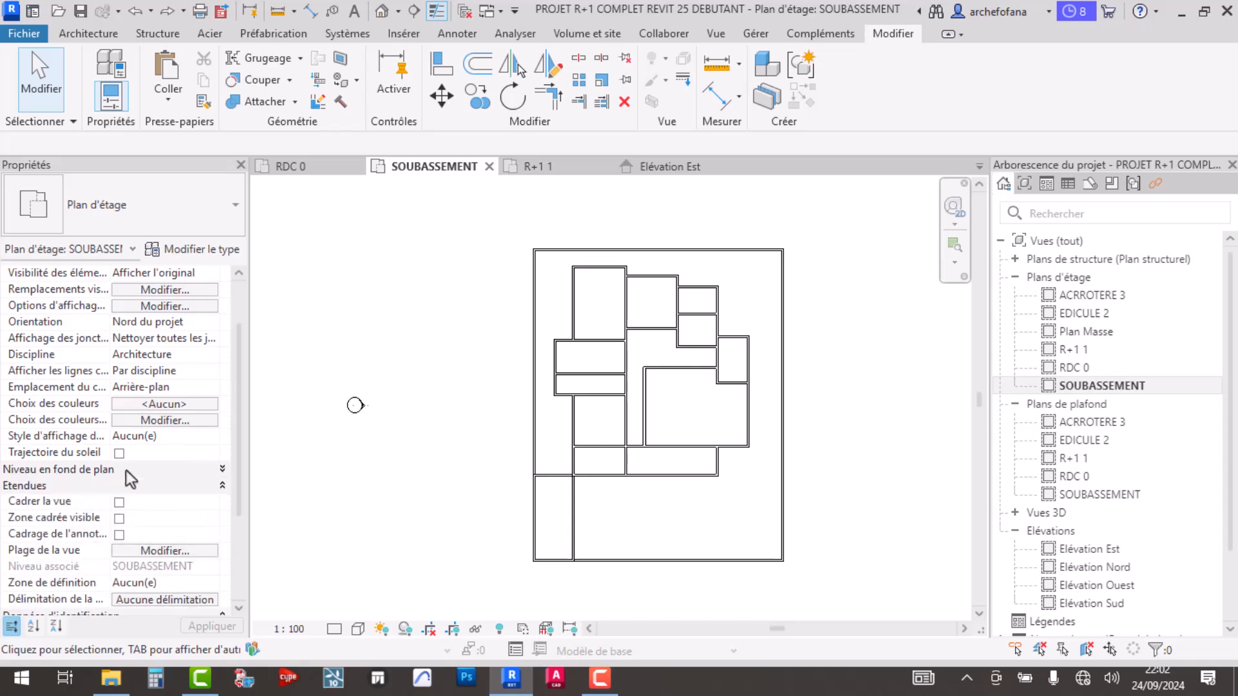
left_click(125, 470)
scroll(52, 484, "down", 5)
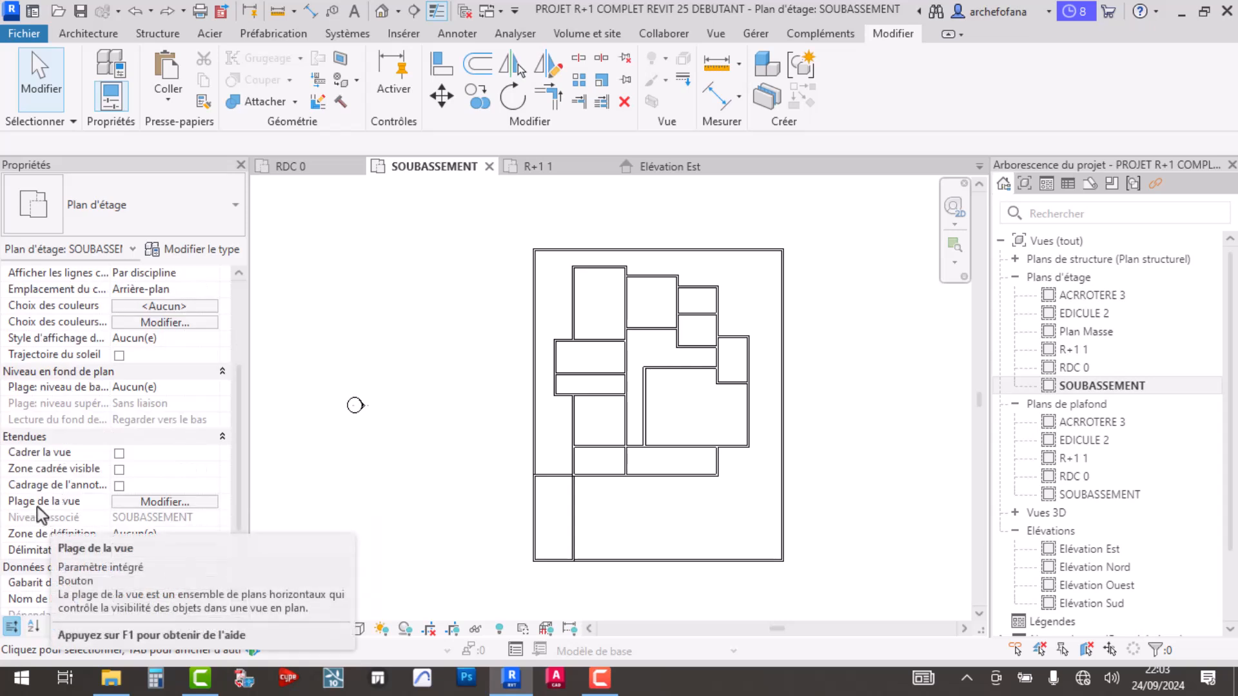
left_click(156, 502)
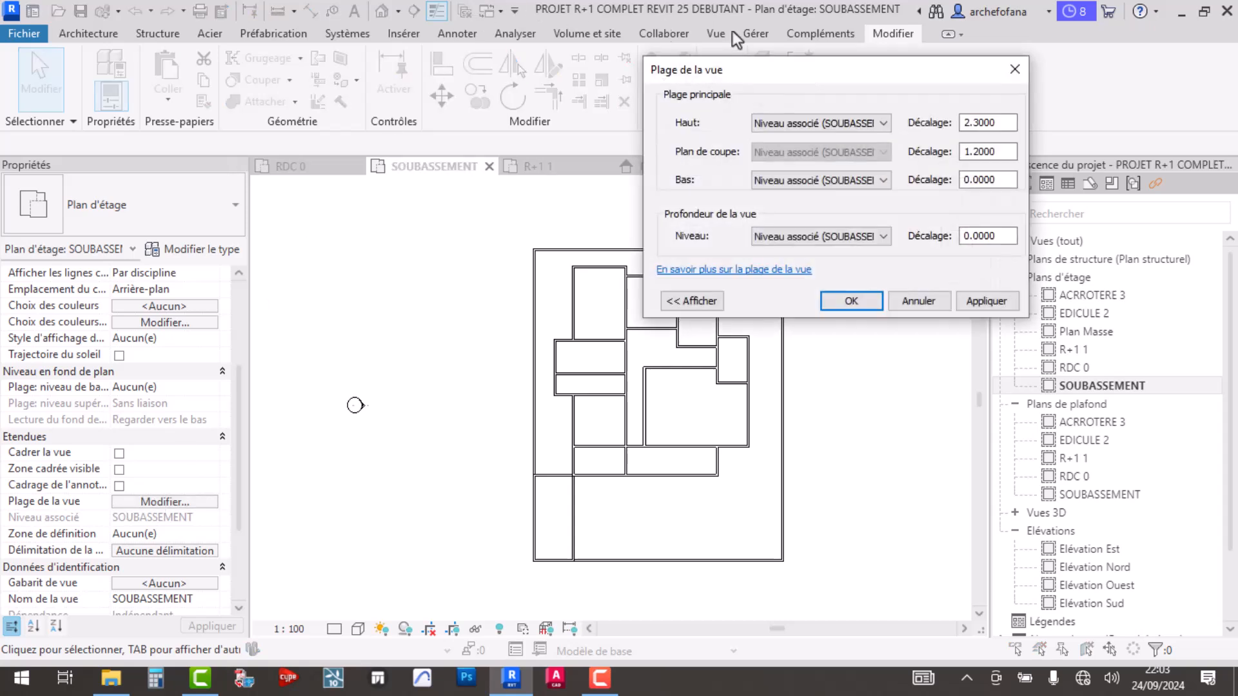
left_click(689, 303)
left_click_drag(768, 65, 690, 95)
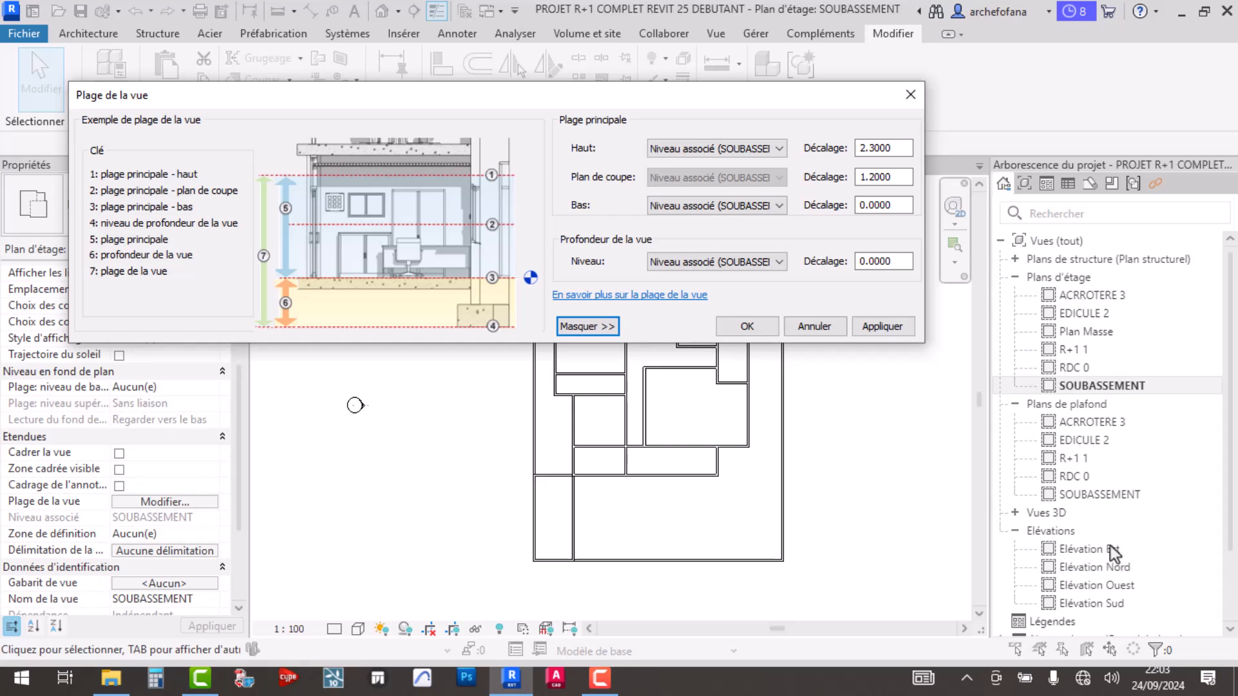
- Set the cut plane and top offsets of the SOUBASSEMENT view range to 0.45 and apply them
left_click_drag(901, 176, 851, 181)
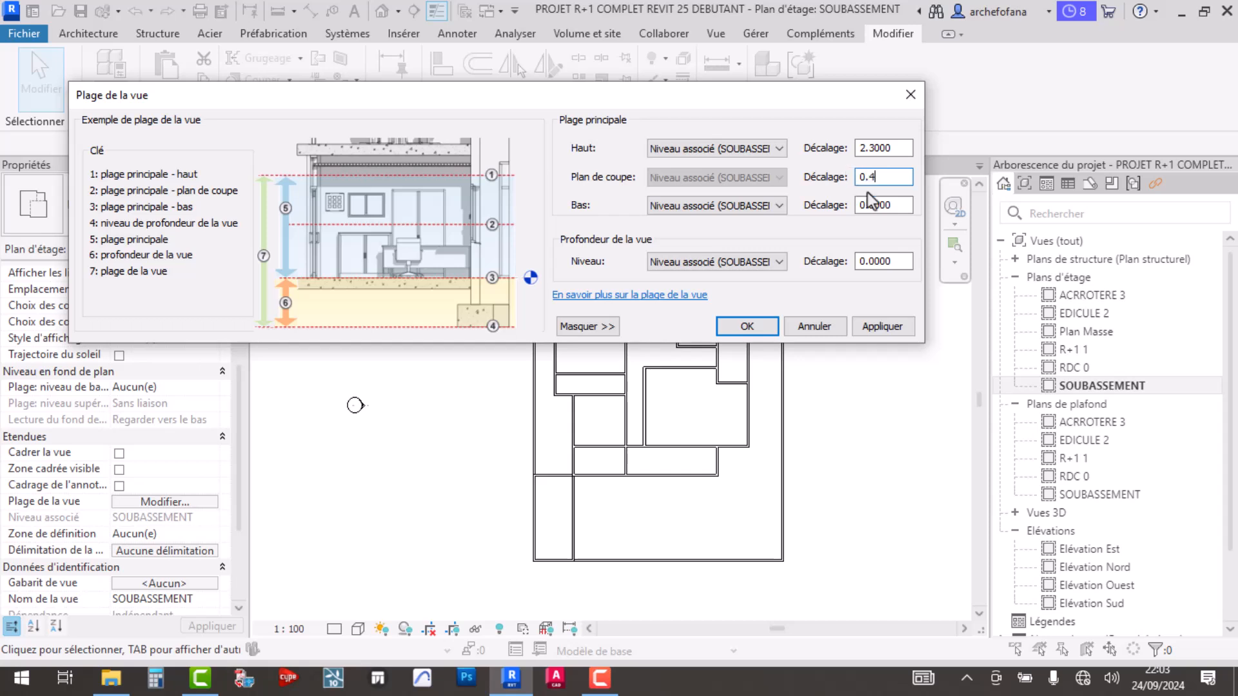
left_click(882, 147)
left_click_drag(892, 147, 808, 151)
type("0.45")
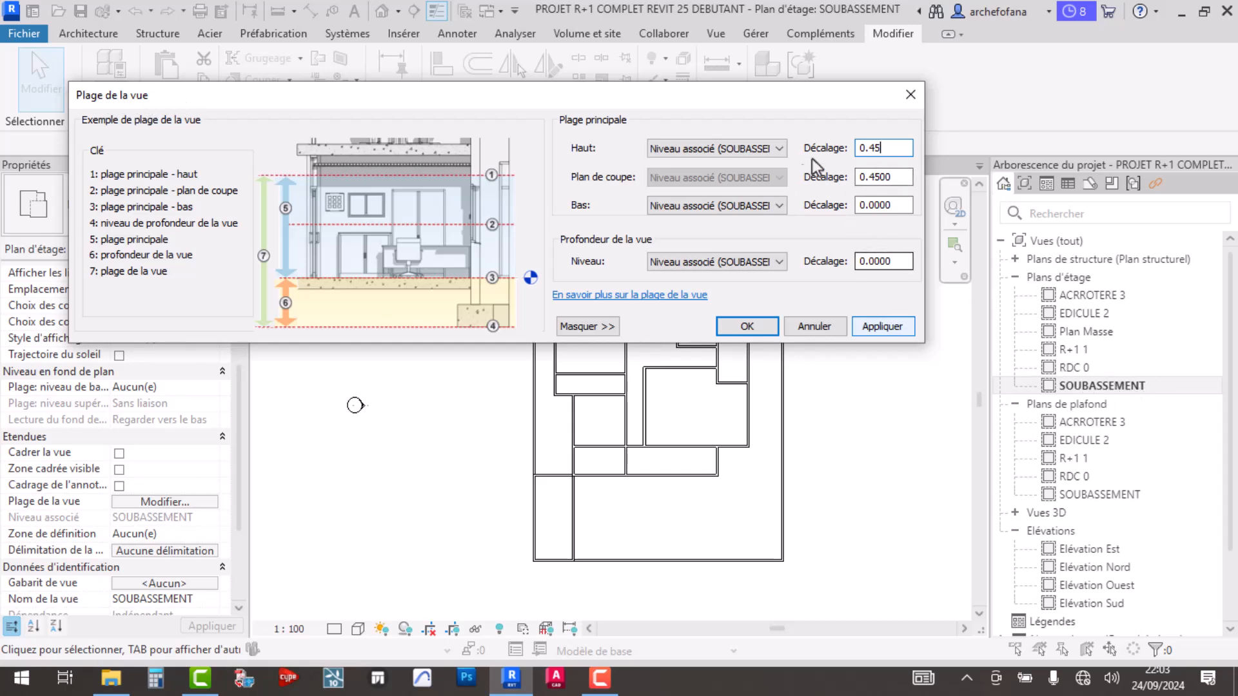
left_click(879, 328)
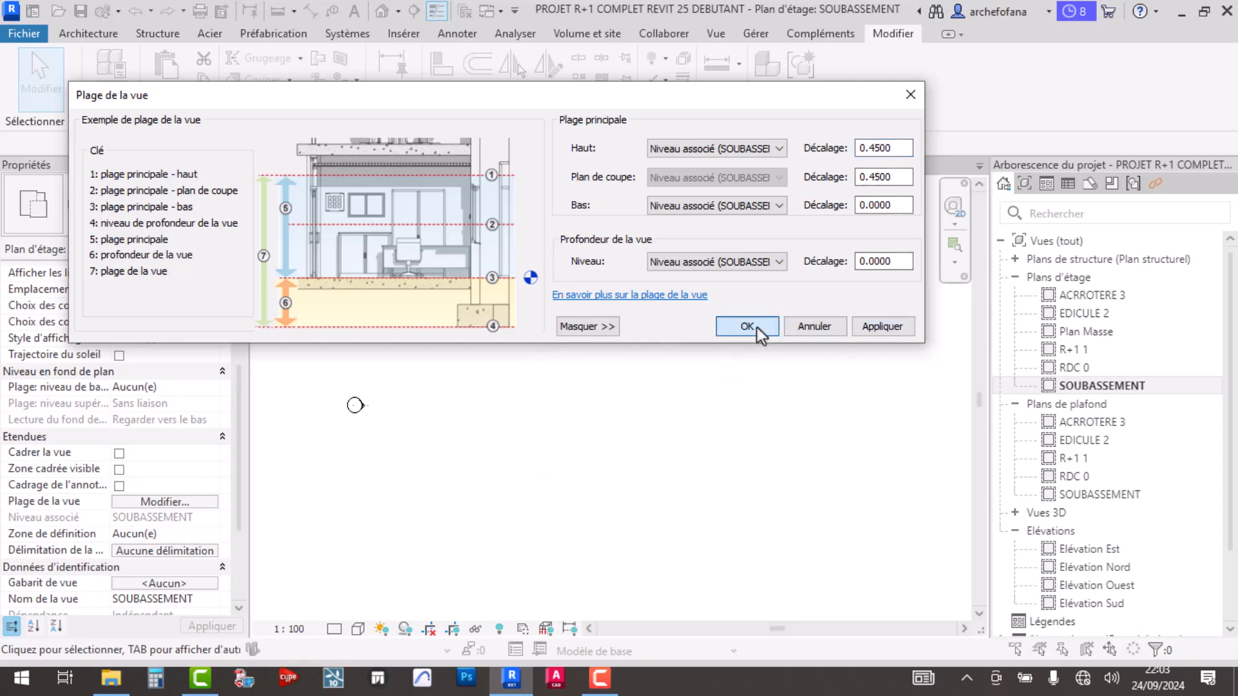
left_click(751, 326)
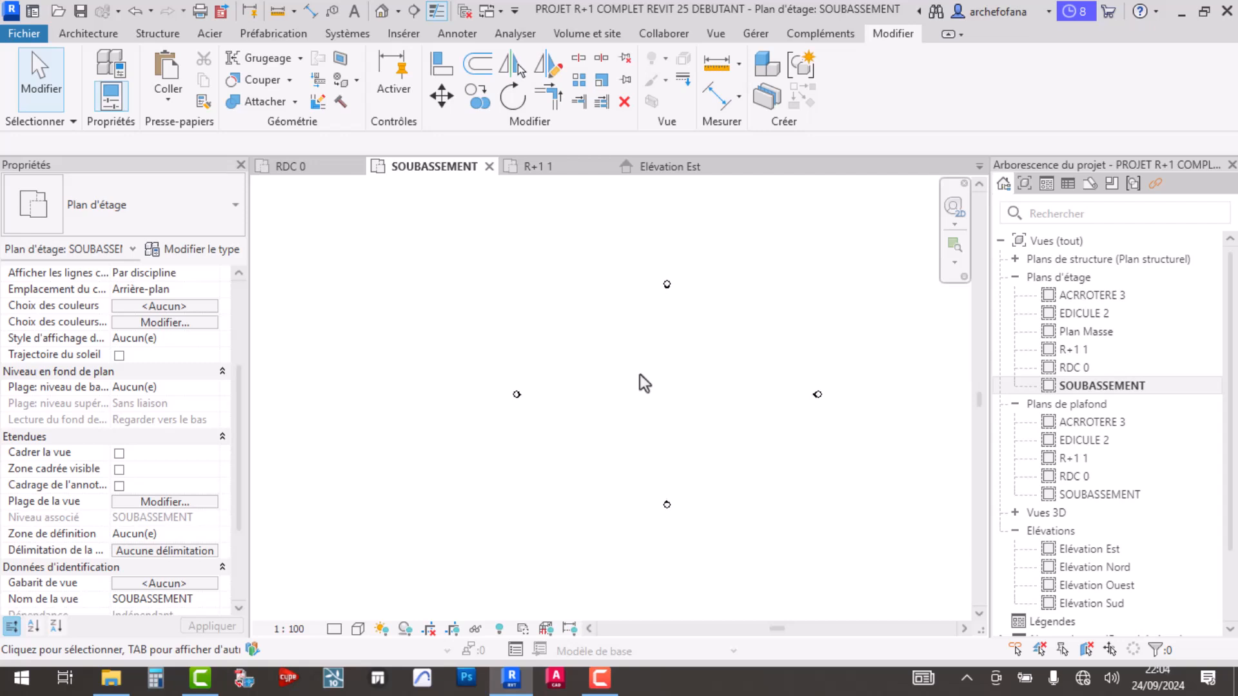
- Reopen the SOUBASSEMENT view range and review its top, cut plane, bottom and view depth offsets
left_click(1108, 386)
scroll(97, 542, "down", 3)
left_click(148, 404)
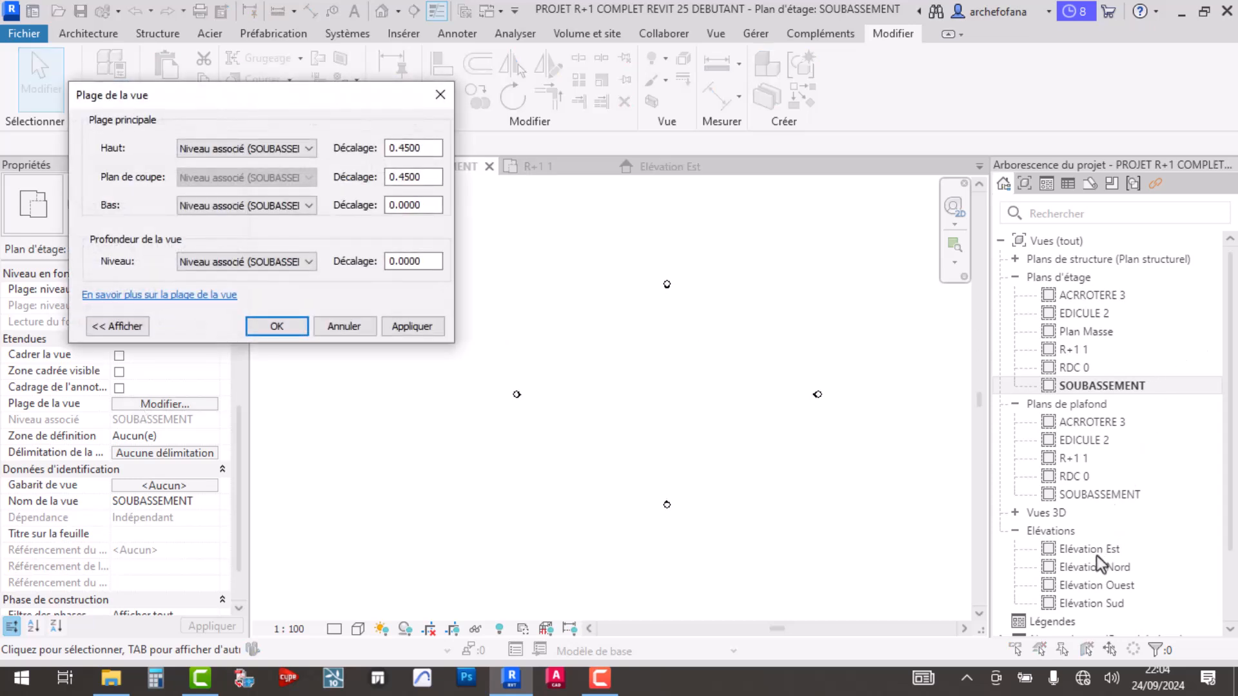
left_click_drag(421, 149, 366, 174)
left_click(421, 177)
left_click_drag(419, 206, 389, 205)
left_click_drag(431, 263, 387, 264)
left_click(398, 327)
left_click(288, 331)
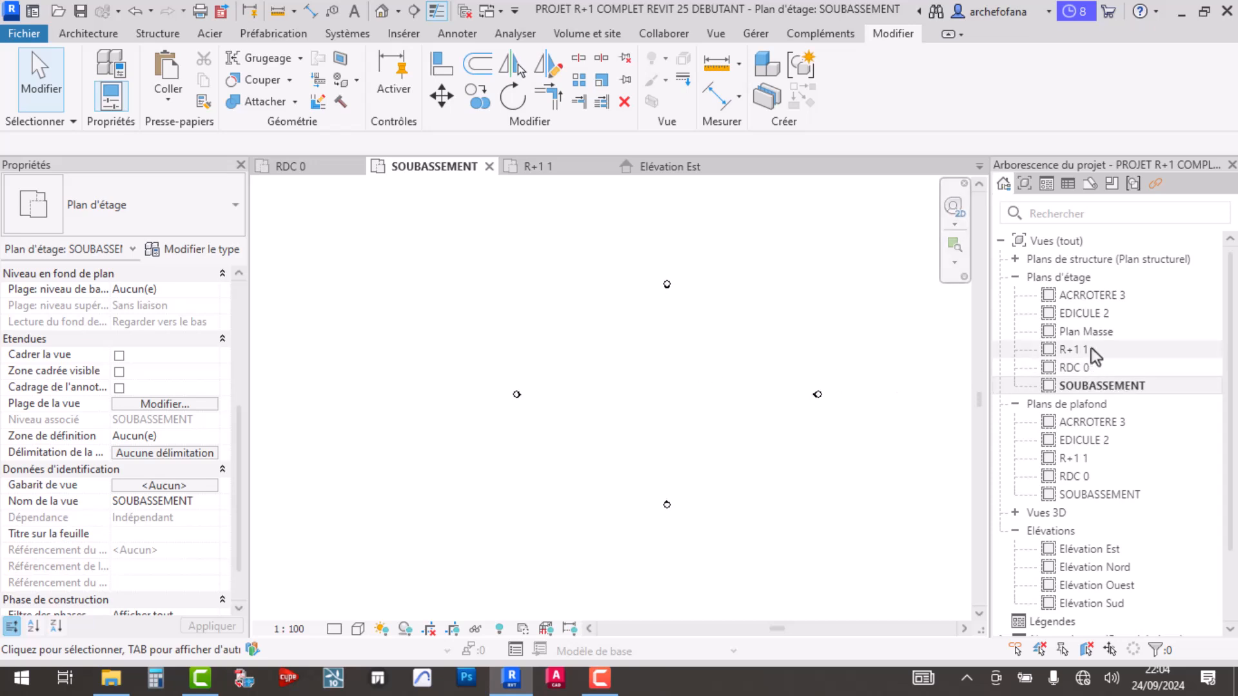
- Check the walls in the ACRROTERE 3, EDICULE 2, Plan Masse and R+1 1 floor plans one after another
left_click(1096, 296)
double_click(1097, 297)
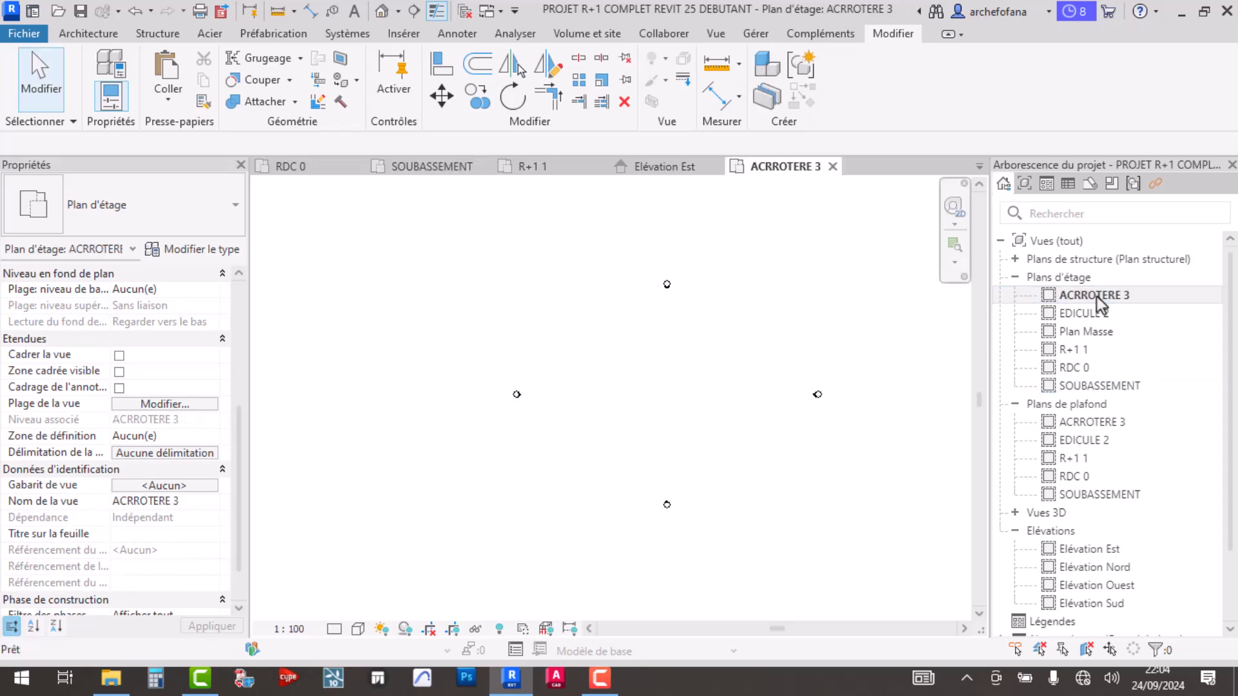
double_click(1124, 314)
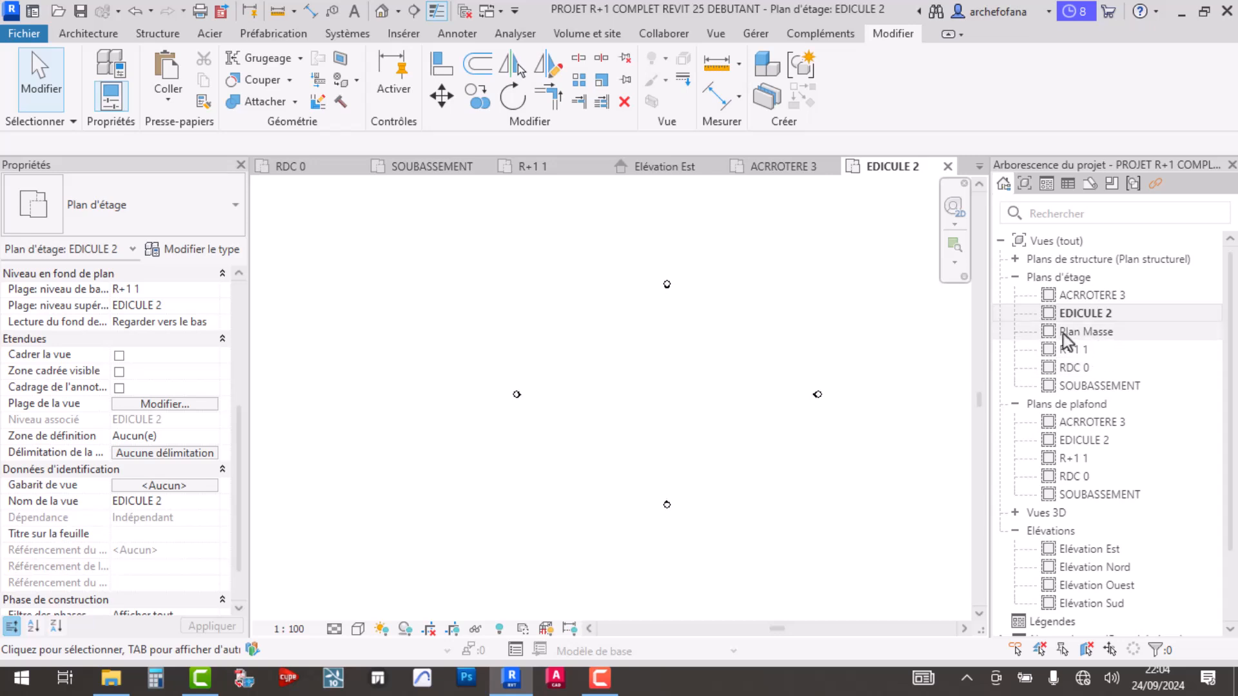
double_click(1085, 331)
scroll(628, 362, "up", 8)
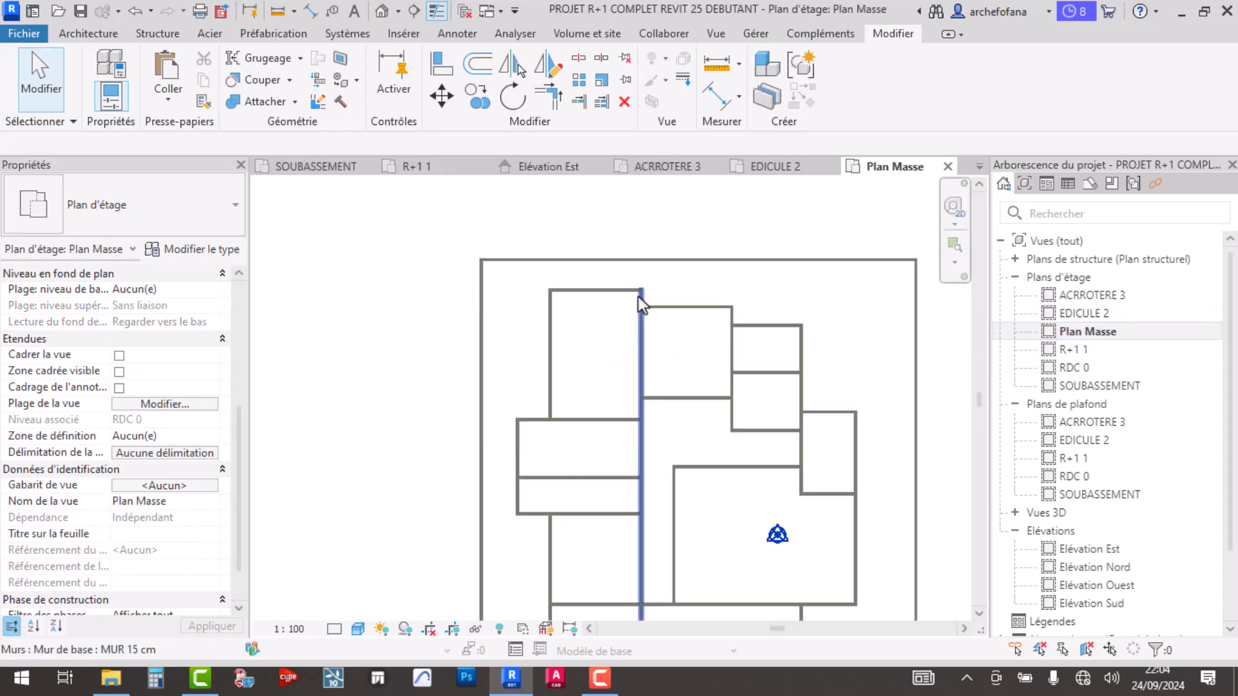
double_click(1089, 349)
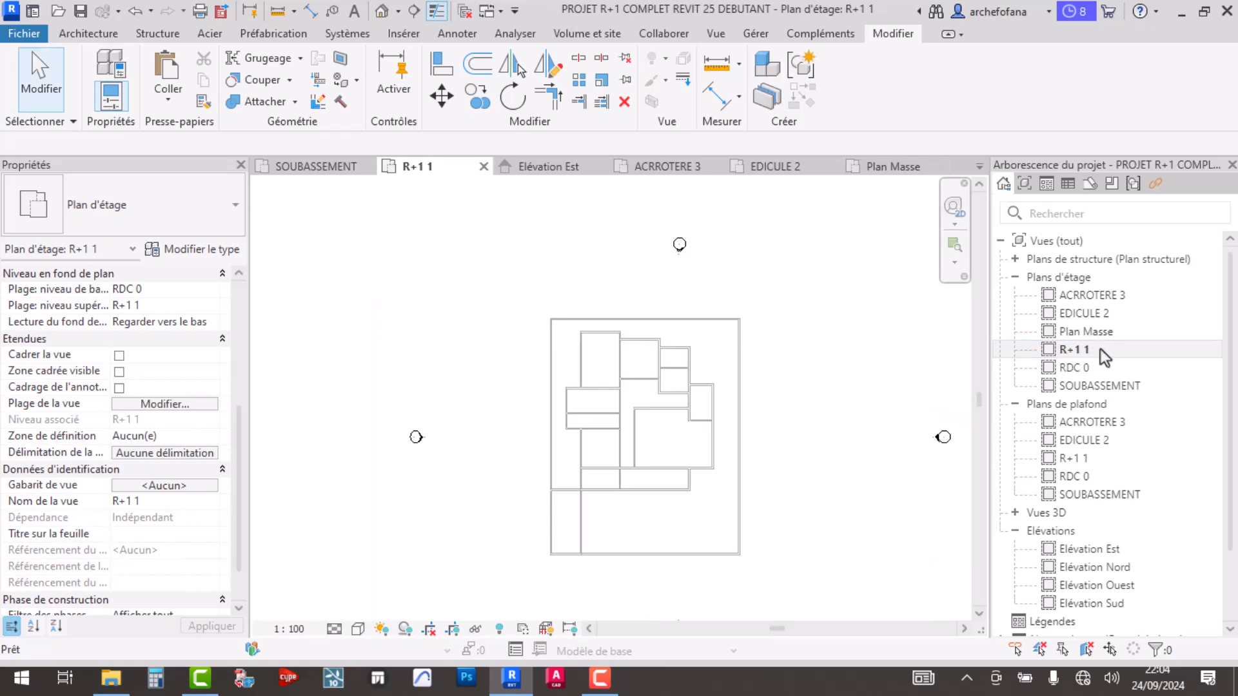
left_click_drag(505, 297, 776, 582)
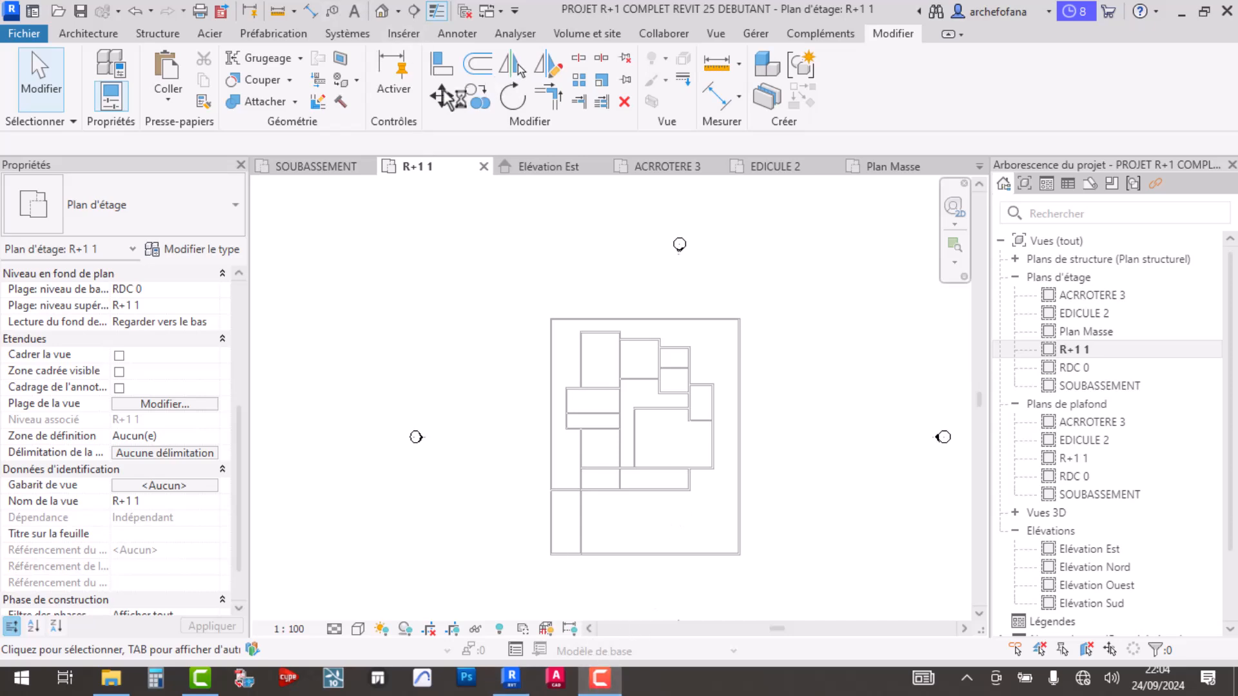
- Look through the recent projects in the Archicad 27 start window and start a new project
scroll(561, 342, "down", 2)
scroll(287, 451, "down", 3)
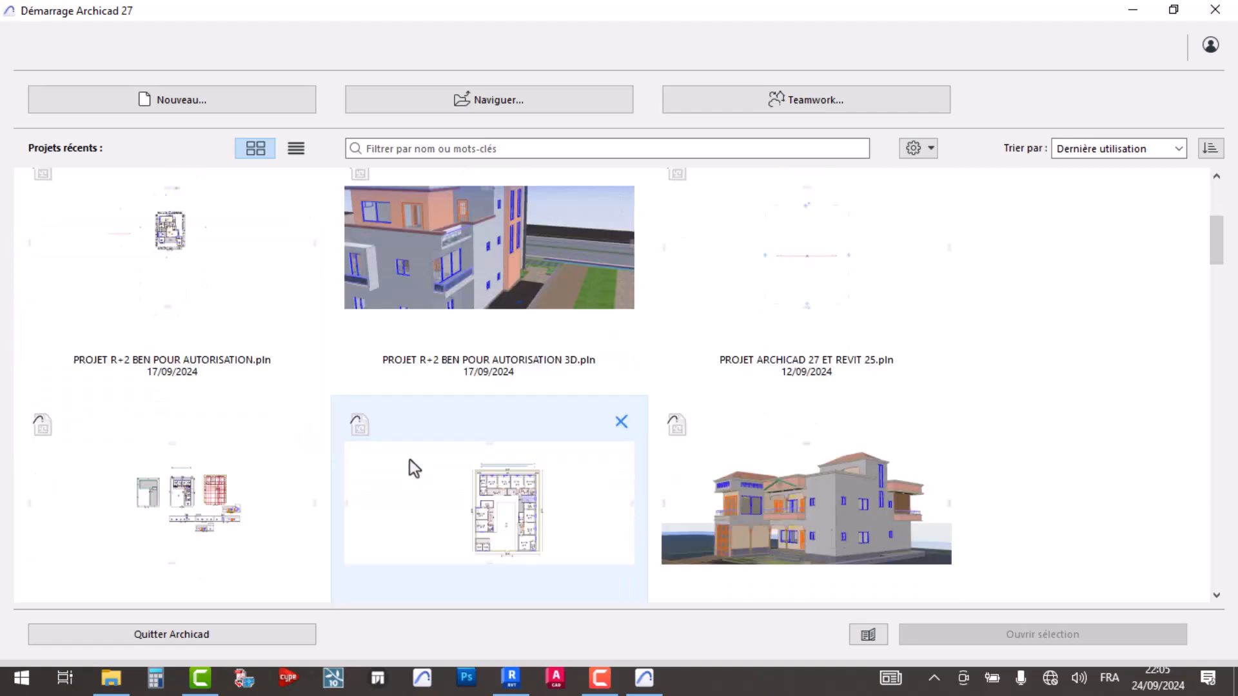
scroll(706, 415, "down", 2)
scroll(632, 461, "down", 3)
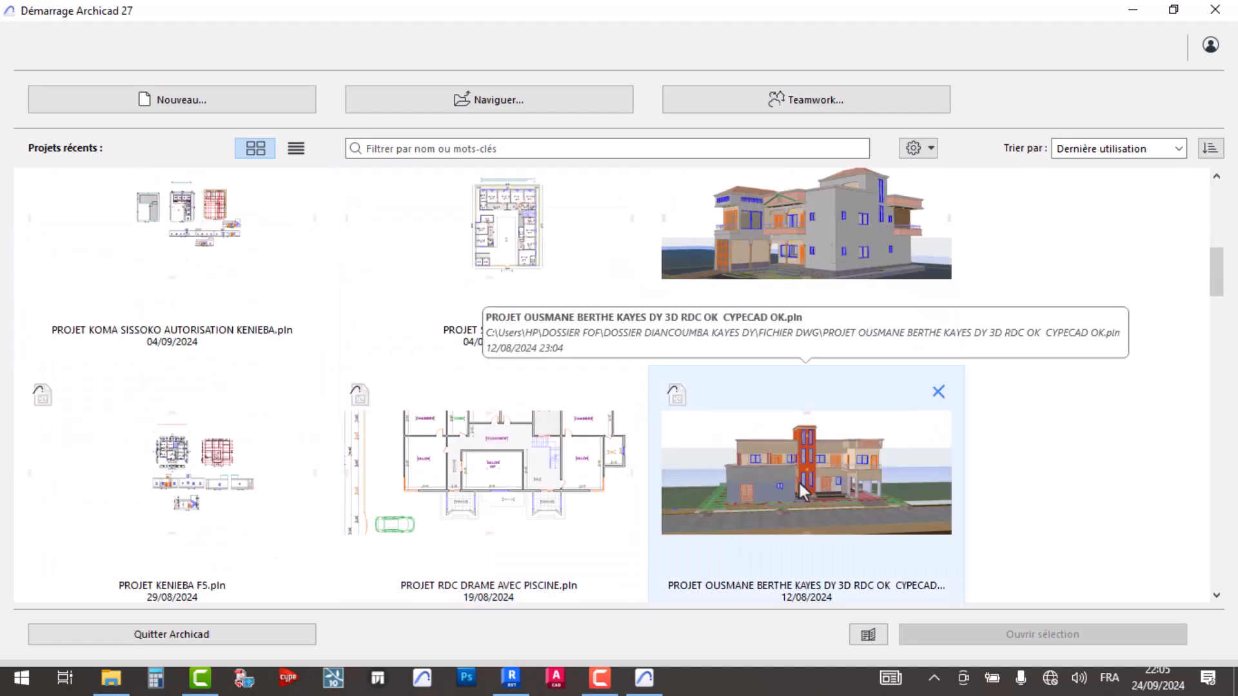
scroll(799, 483, "down", 5)
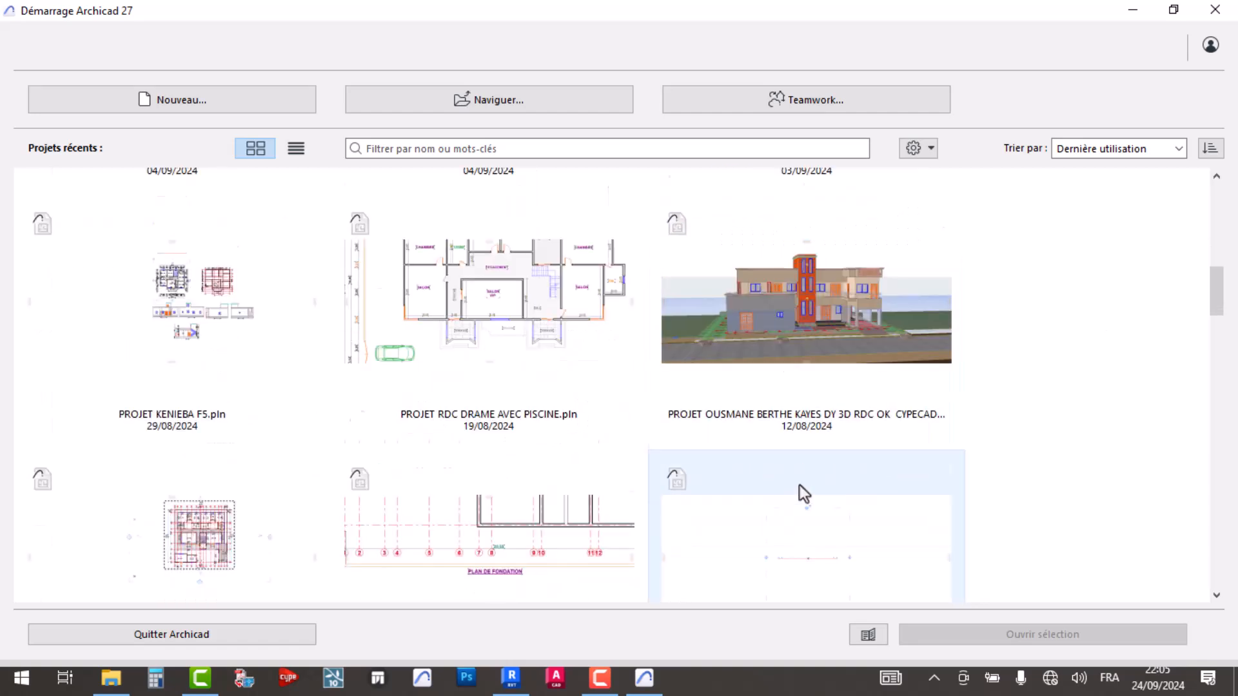
scroll(774, 490, "down", 2)
scroll(567, 400, "up", 5)
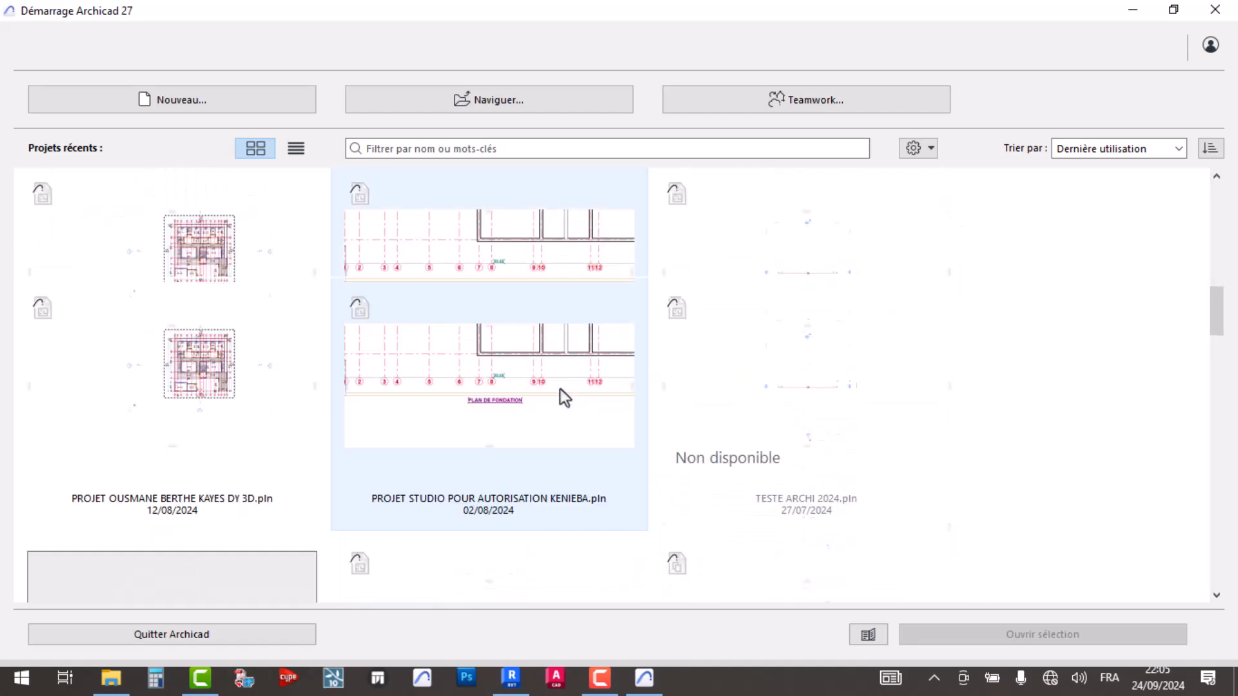
left_click(42, 97)
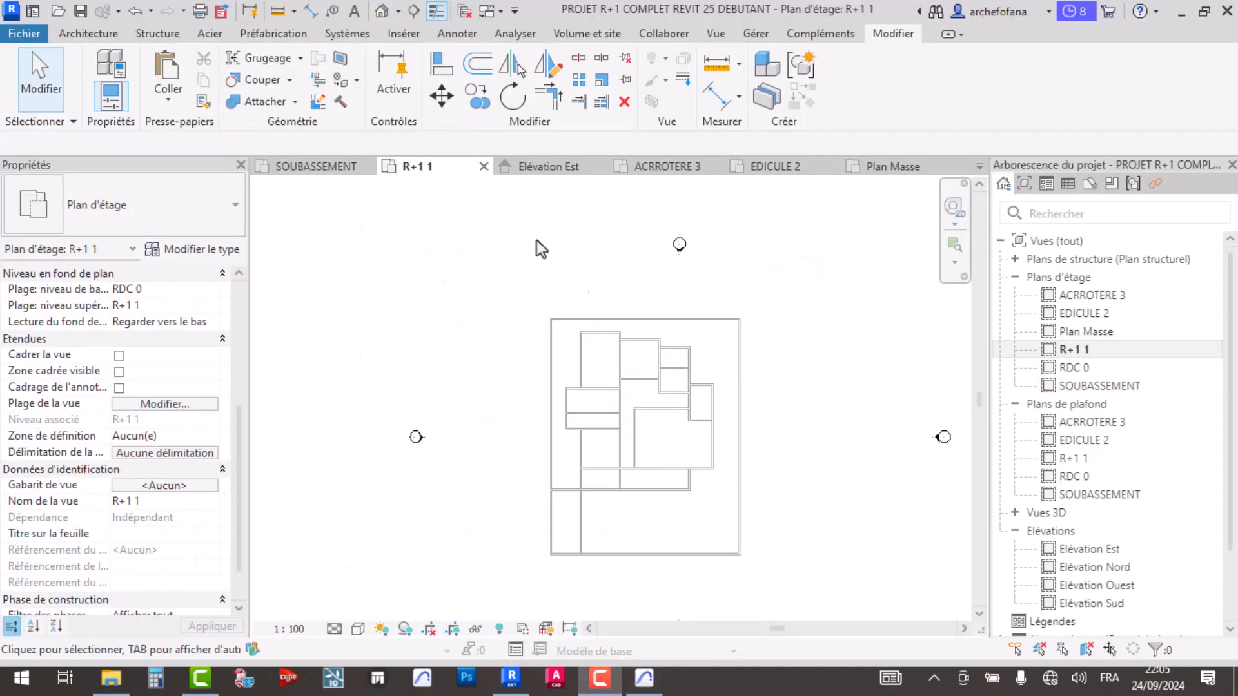
- Trace MUR 15 cm walls on the R+1 1 plan along the upper-left room's upper edge and down to the second room's corner
scroll(683, 381, "up", 3)
scroll(679, 330, "down", 4)
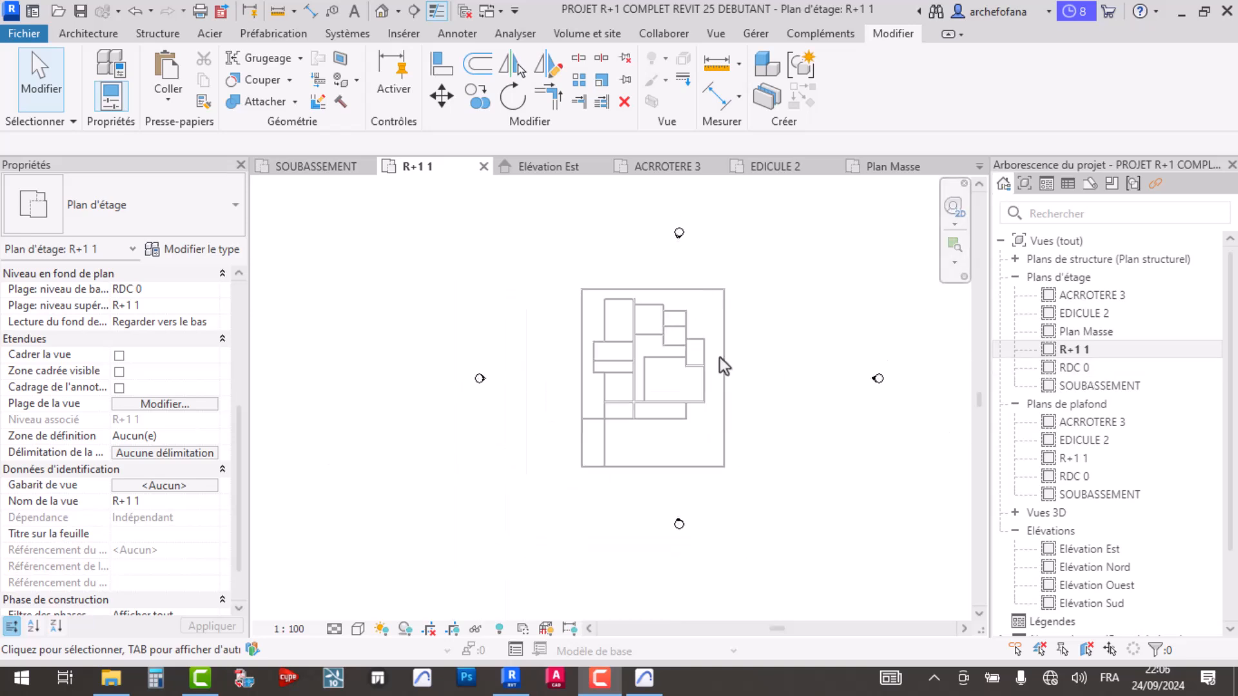
scroll(710, 349, "up", 2)
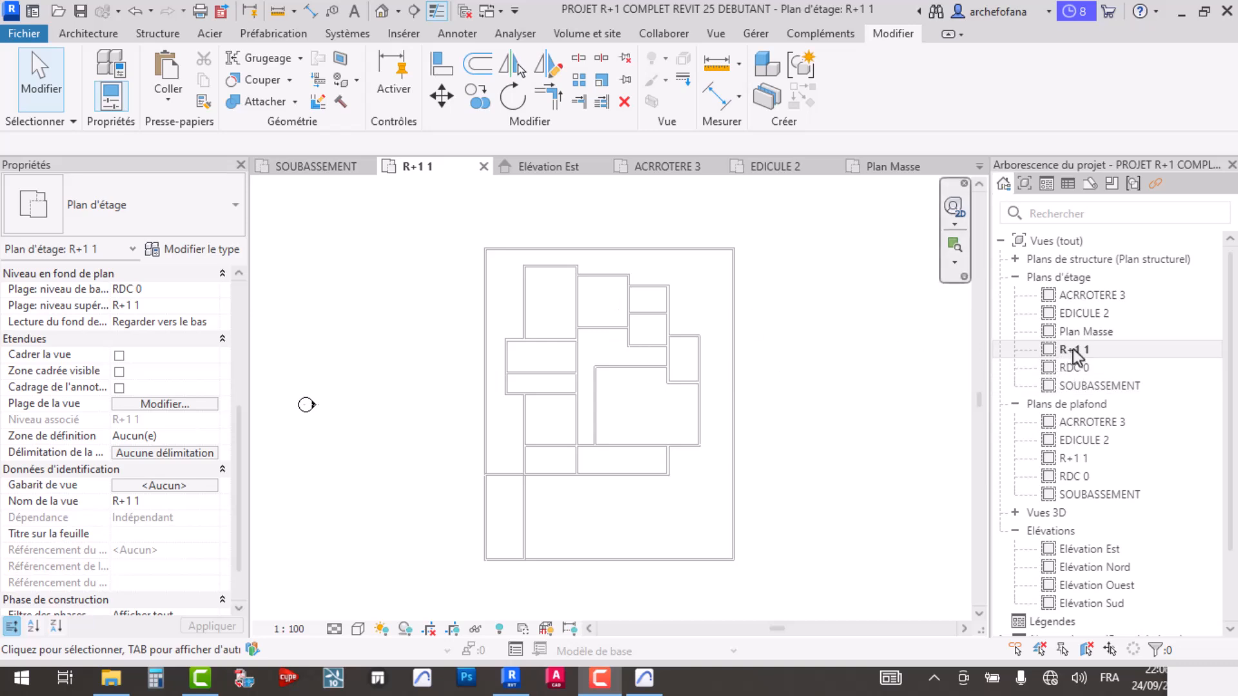
scroll(603, 292, "up", 2)
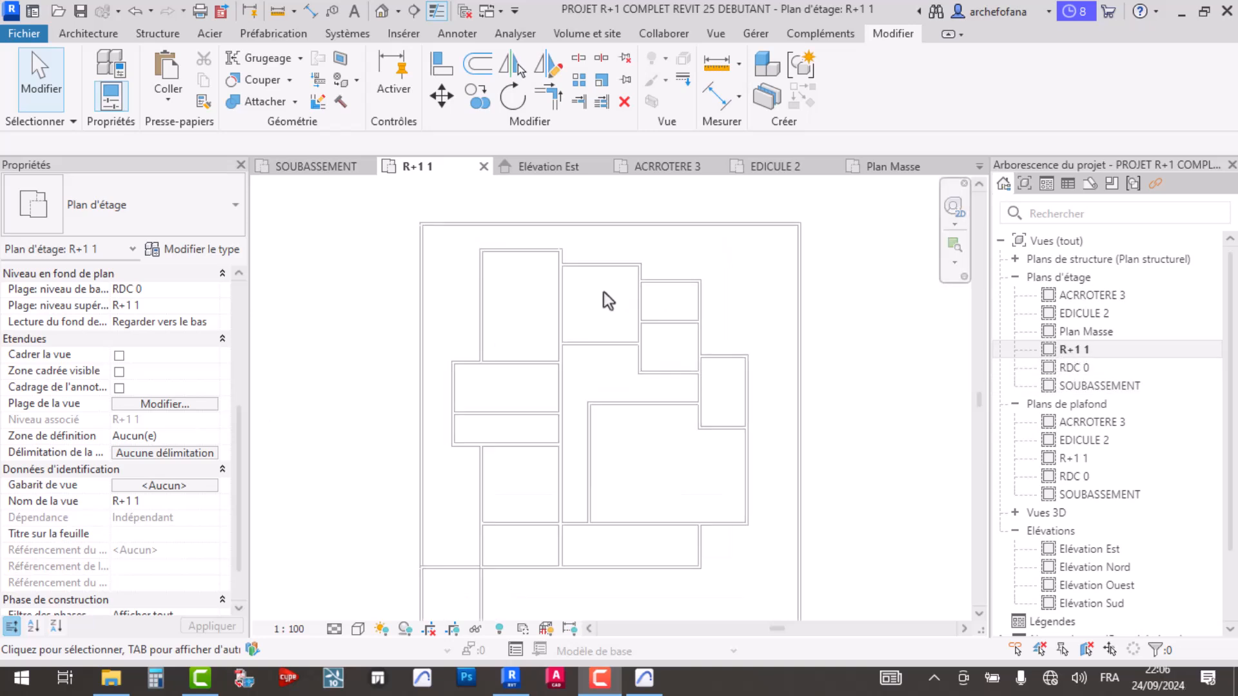
scroll(600, 290, "up", 1)
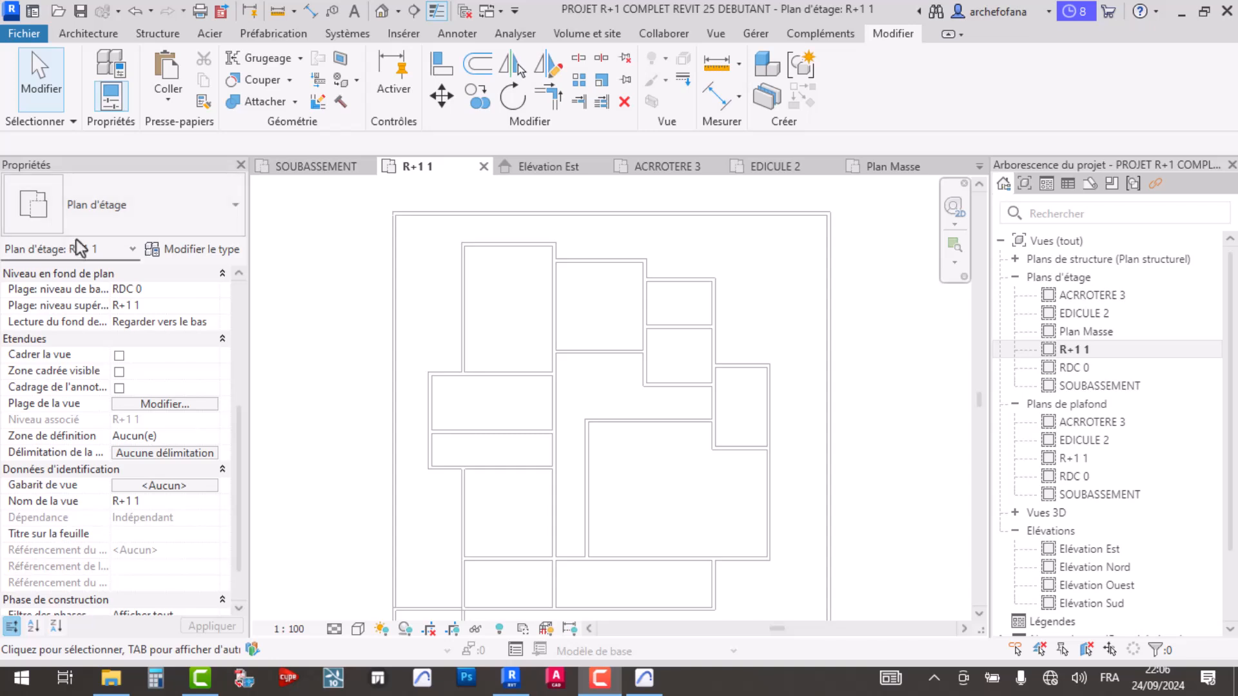
scroll(477, 246, "up", 5)
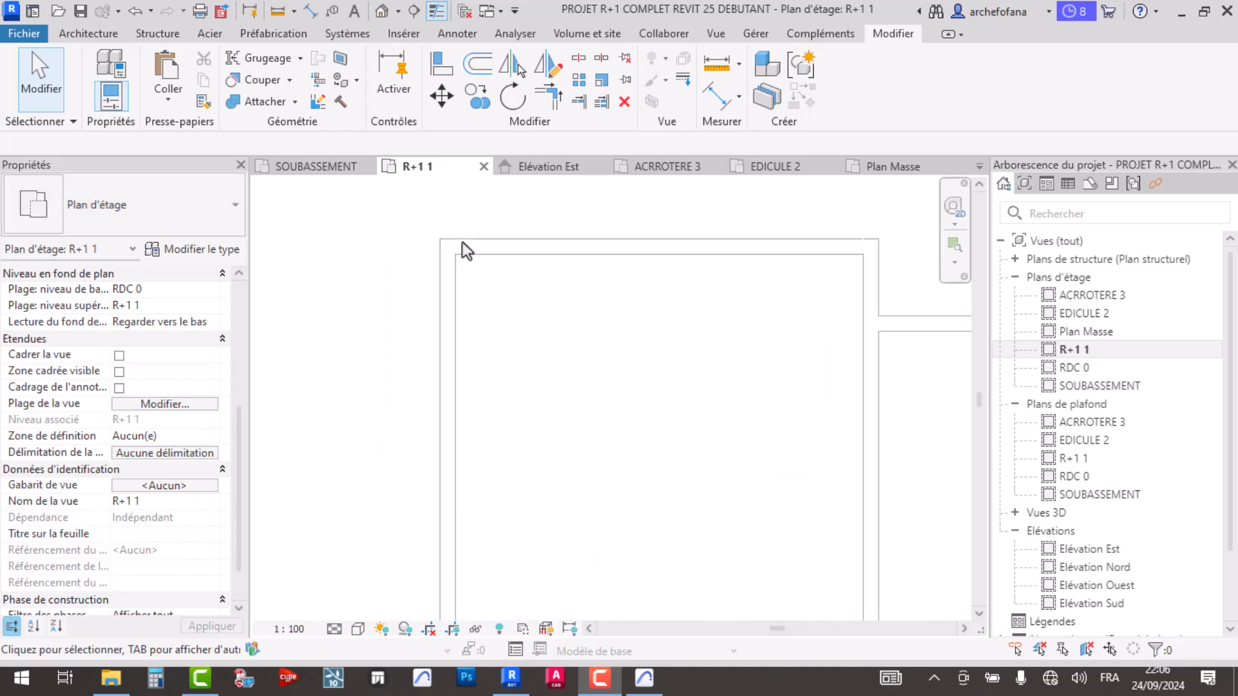
key("w")
key("a")
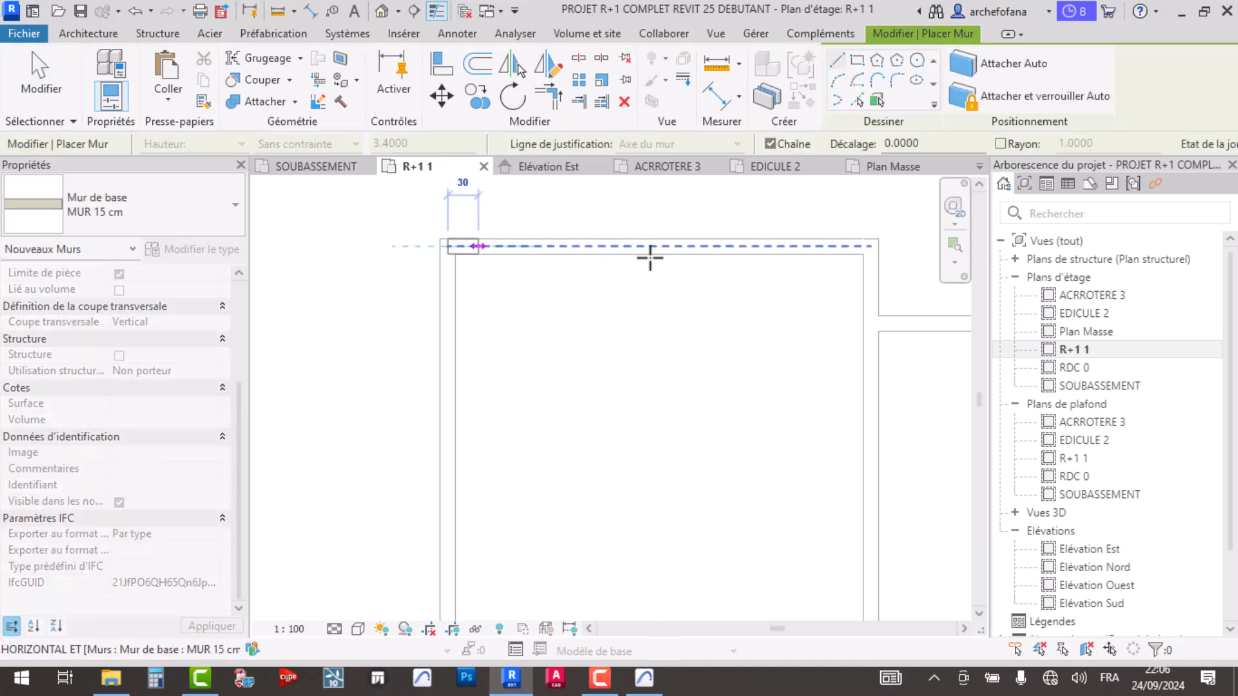
left_click(871, 246)
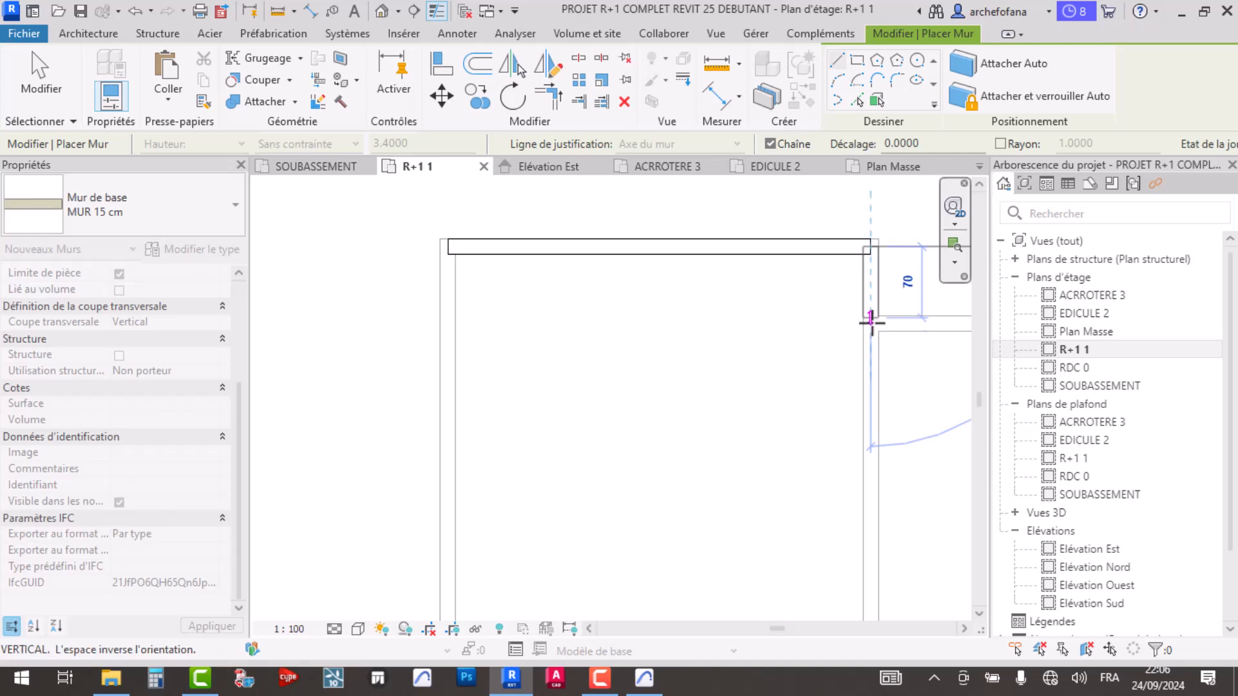
left_click(871, 324)
- Continue the MUR 15 cm wall chain along the upper edges of the second and third rooms and end it at the outer corner
middle_click_drag(862, 331, 386, 333)
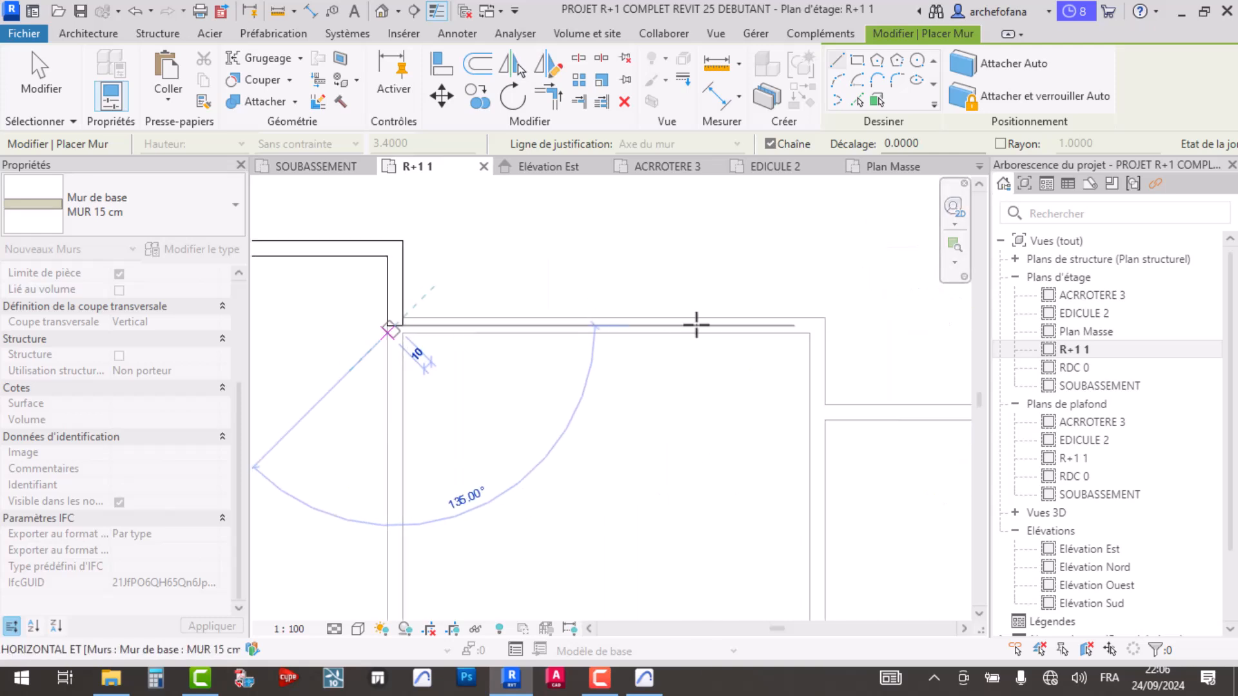
left_click(822, 326)
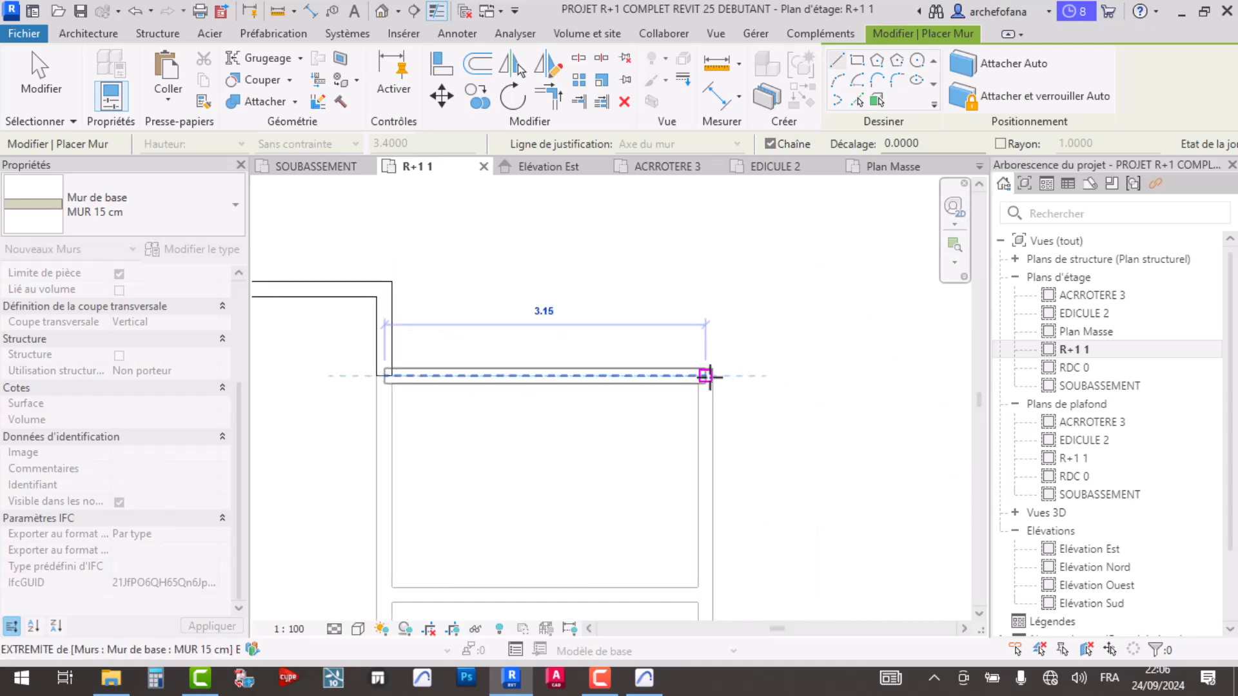
left_click(707, 375)
right_click(708, 466)
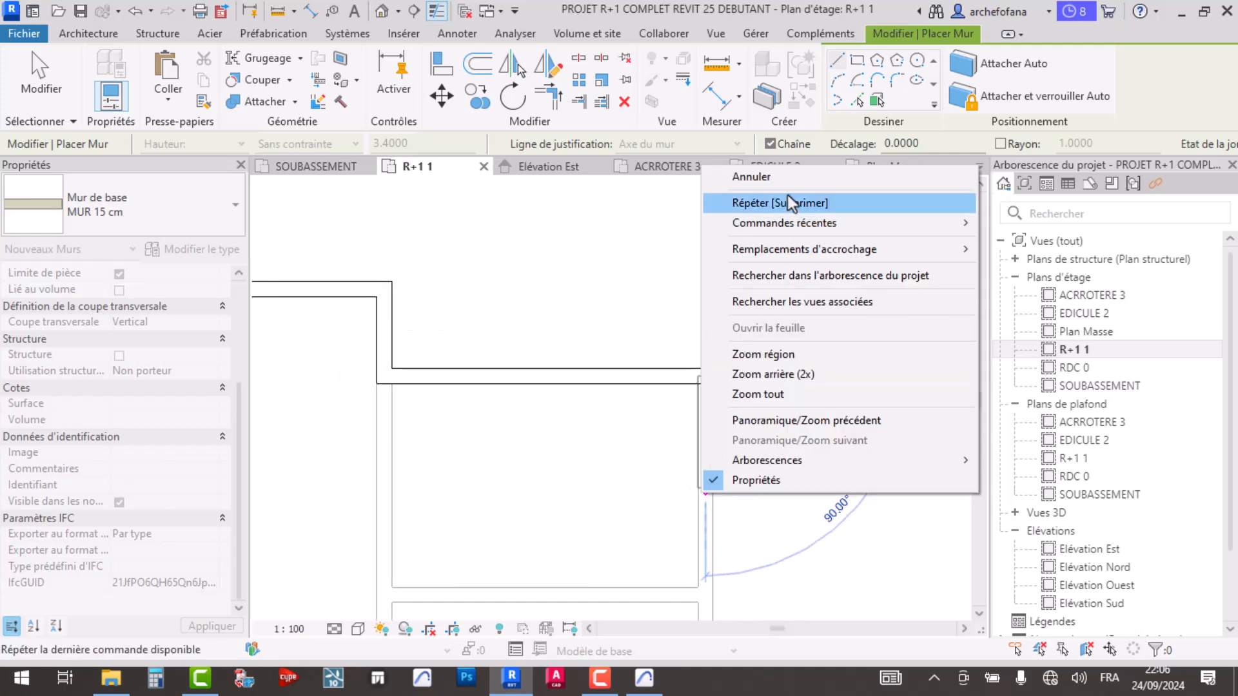
left_click(774, 177)
- Switch to Archicad and draw two crossing walls on the 0. RDC storey
left_click(644, 677)
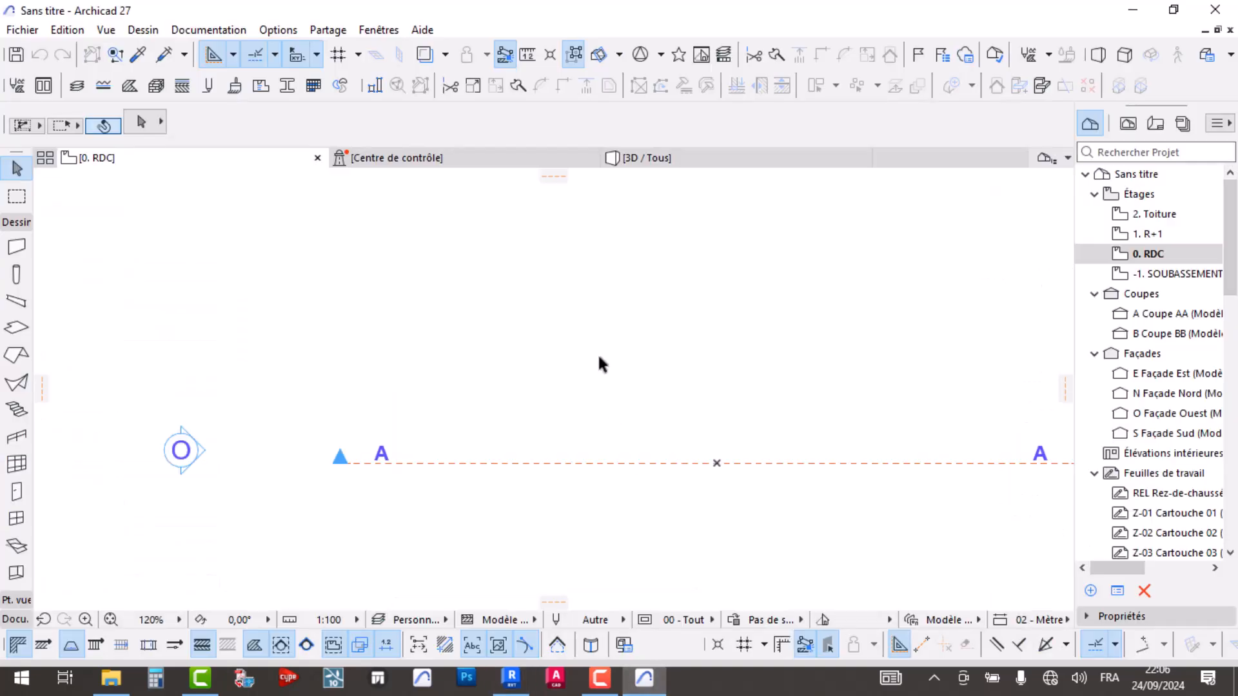
scroll(613, 360, "down", 1)
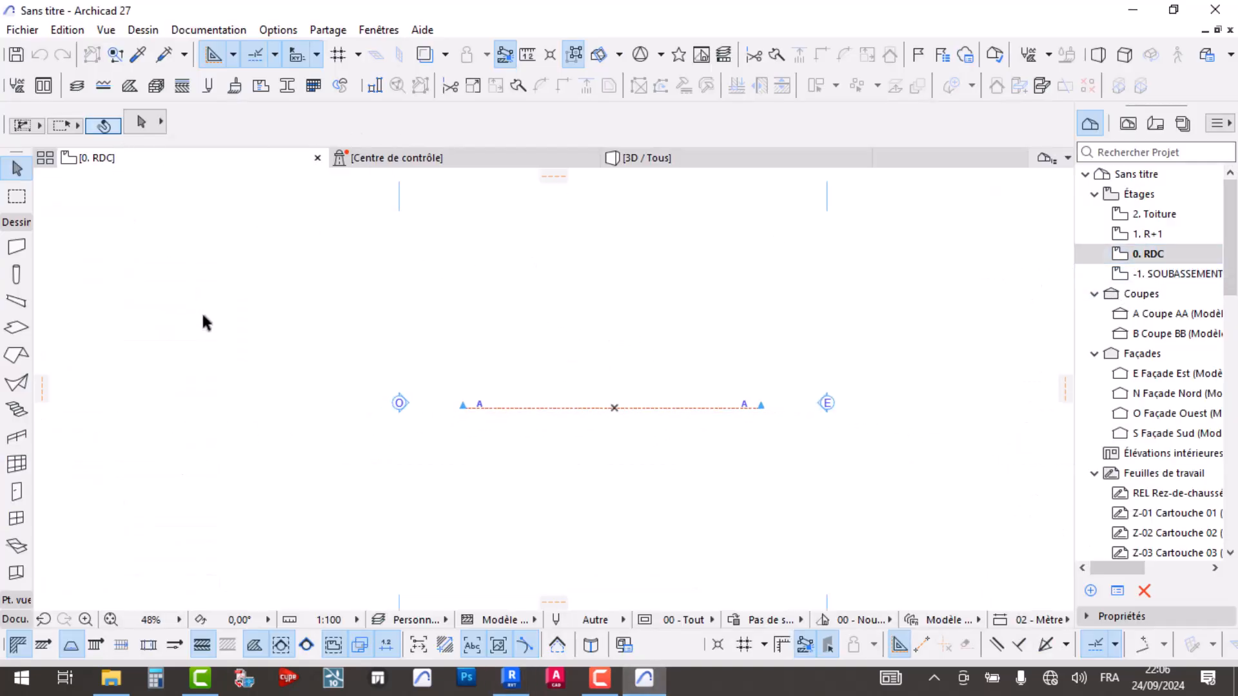
left_click(475, 303)
left_click(743, 296)
left_click(614, 257)
key("Escape")
- Compare the -1. SOUBASSEMENT, 0. RDC and 1. R+1 storeys to see where the two crossing walls are shown
double_click(1171, 275)
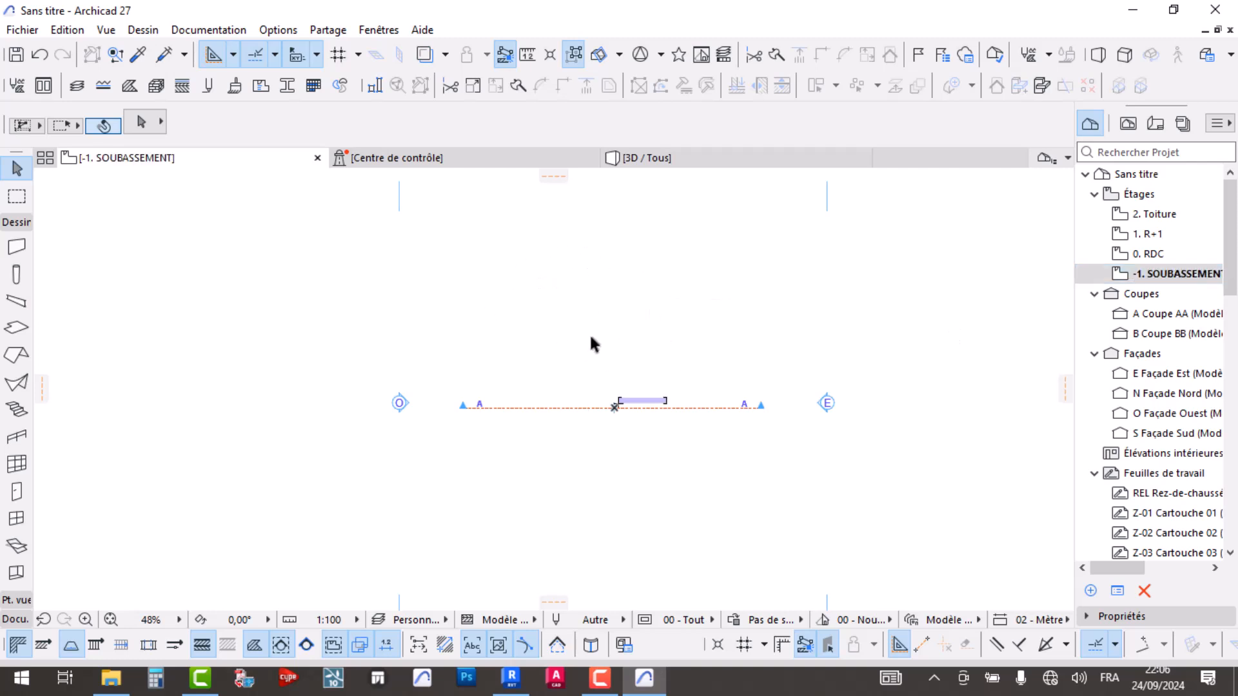
double_click(1151, 255)
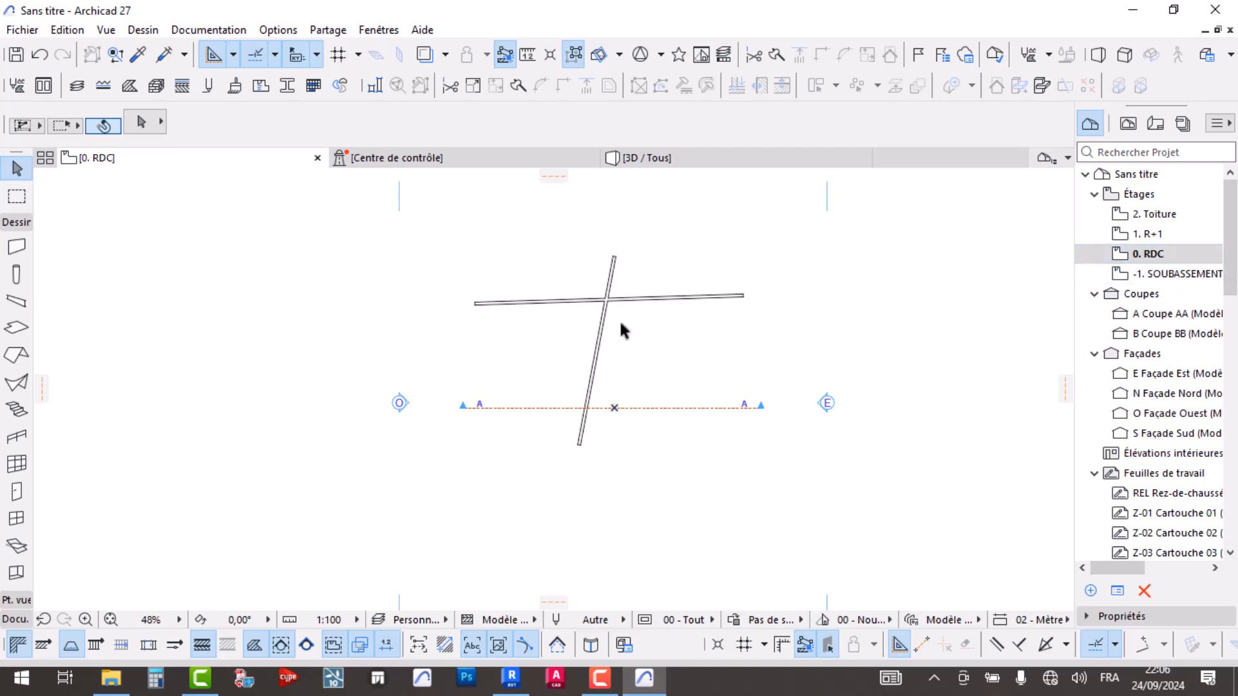
left_click(1176, 236)
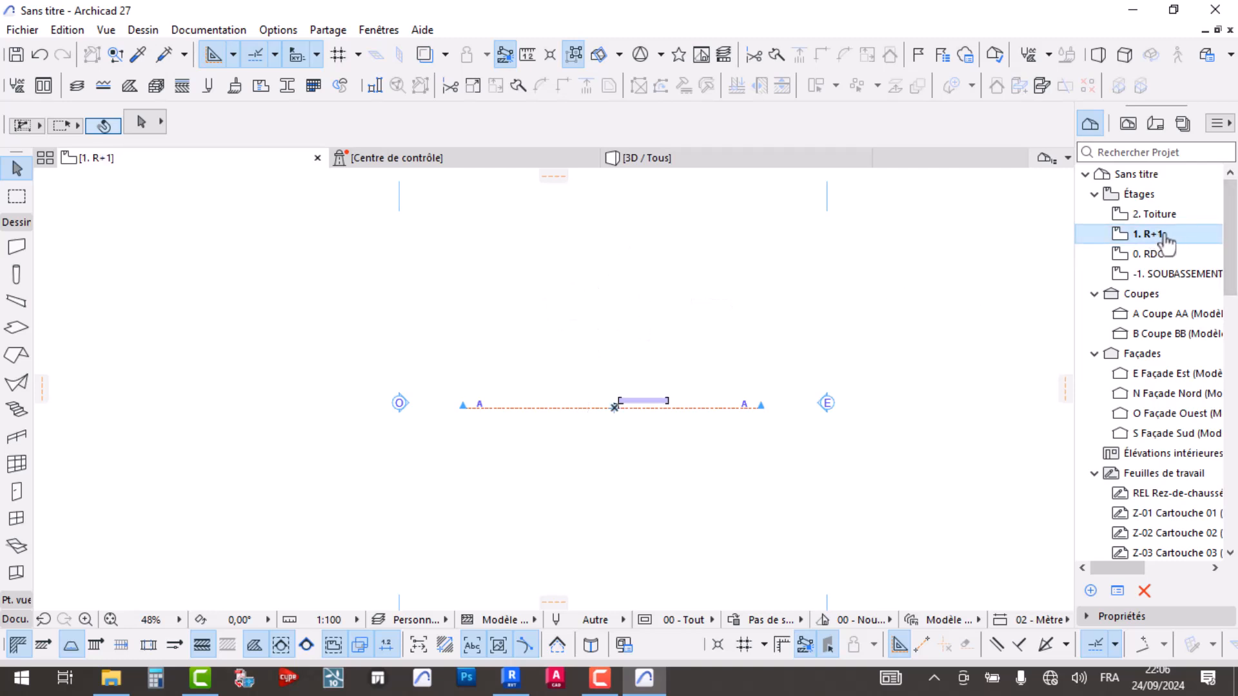
left_click(1160, 256)
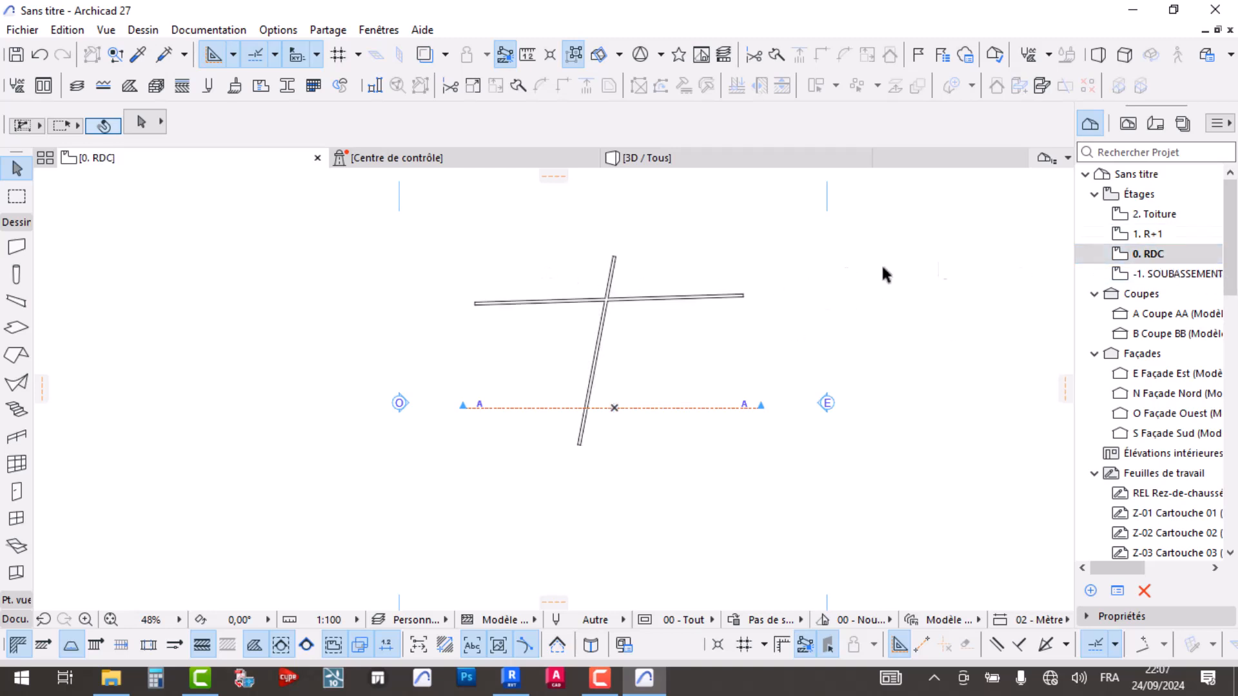
left_click(1160, 235)
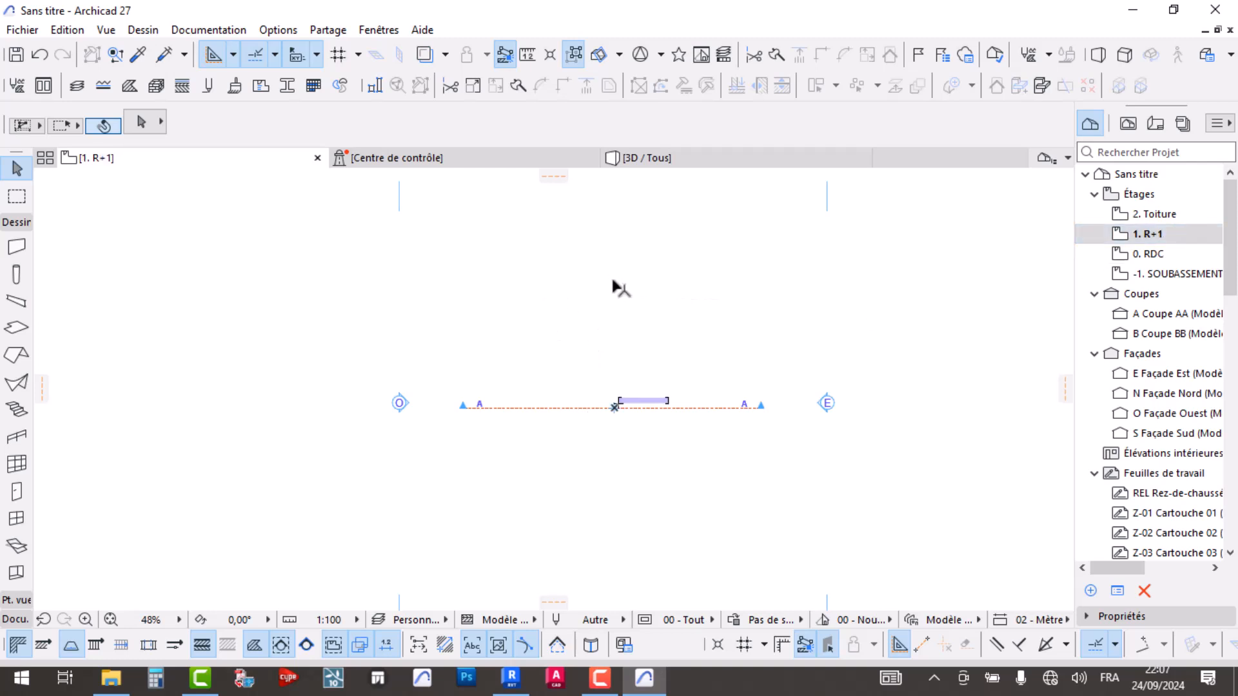
- Display the 0. RDC storey as a trace reference on the 1. R+1 storey
right_click(1136, 255)
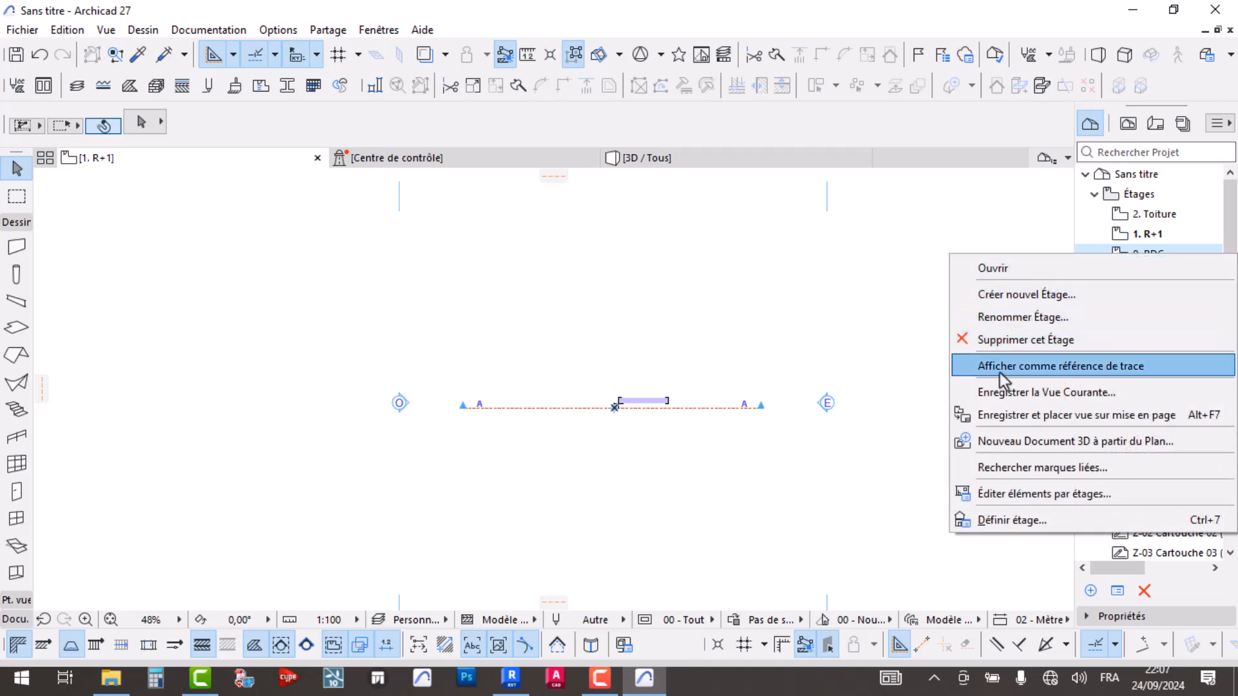
left_click(1000, 371)
scroll(598, 284, "up", 5)
scroll(624, 276, "down", 4)
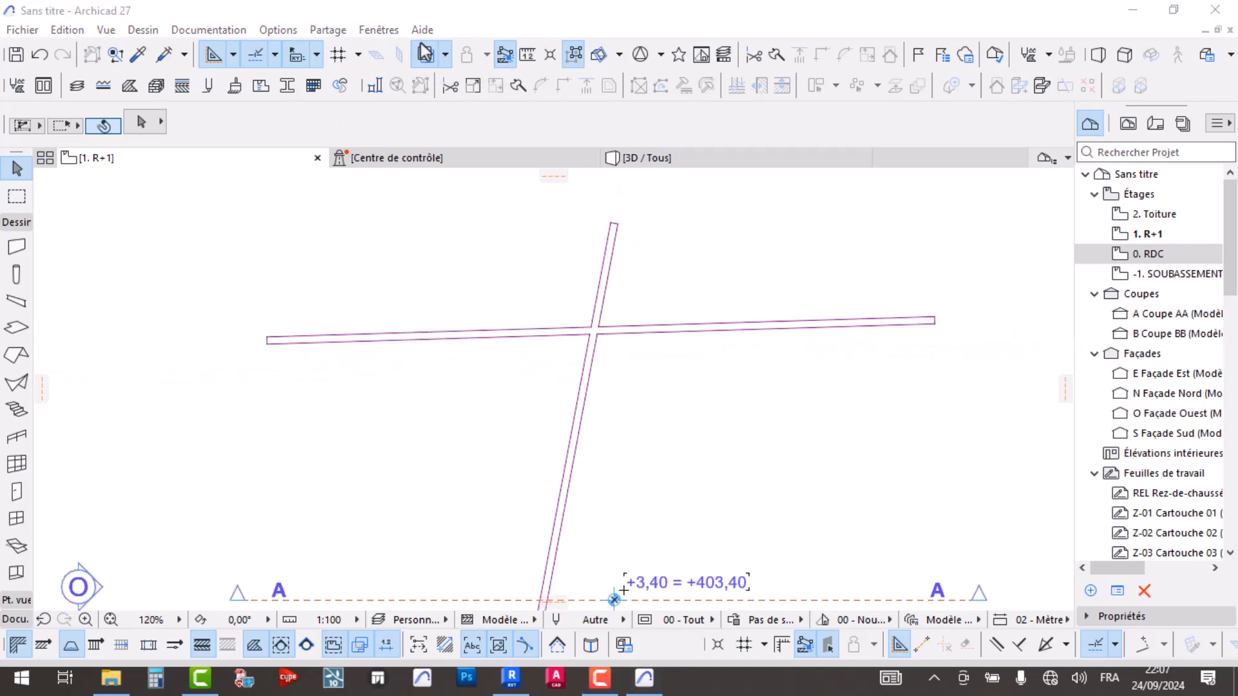
- Review the trace options and the list of storeys and views that can be chosen as reference
left_click(455, 11)
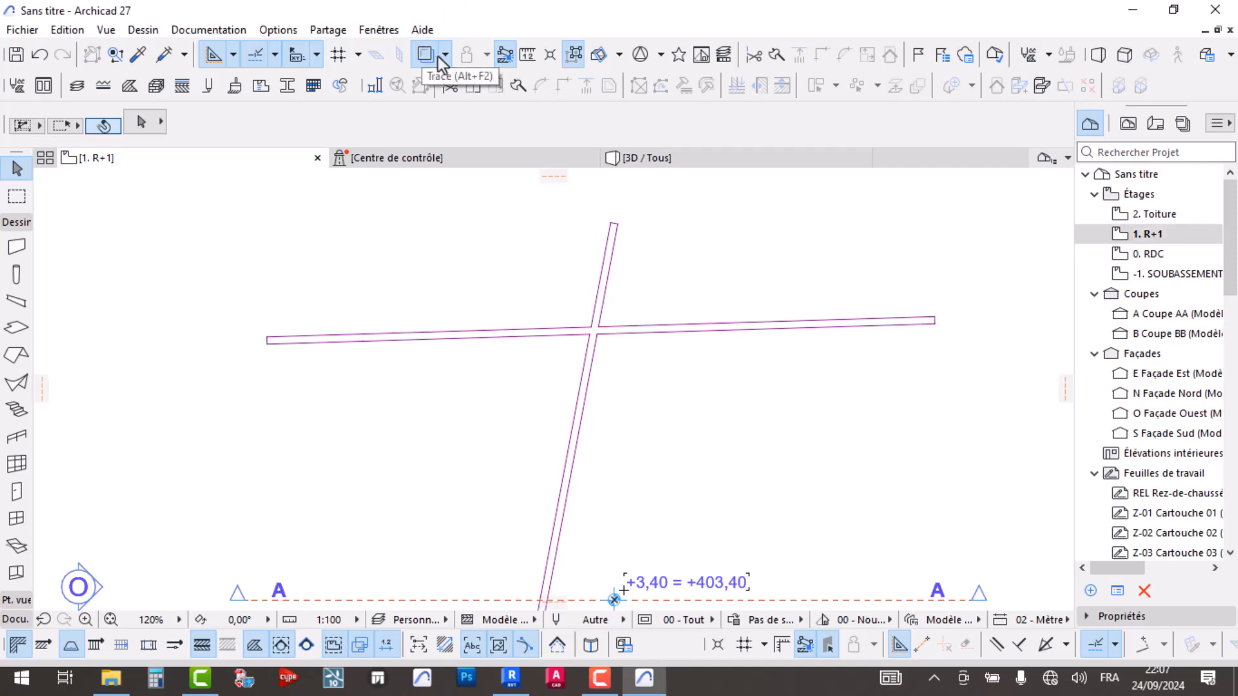
left_click(438, 57)
left_click(438, 58)
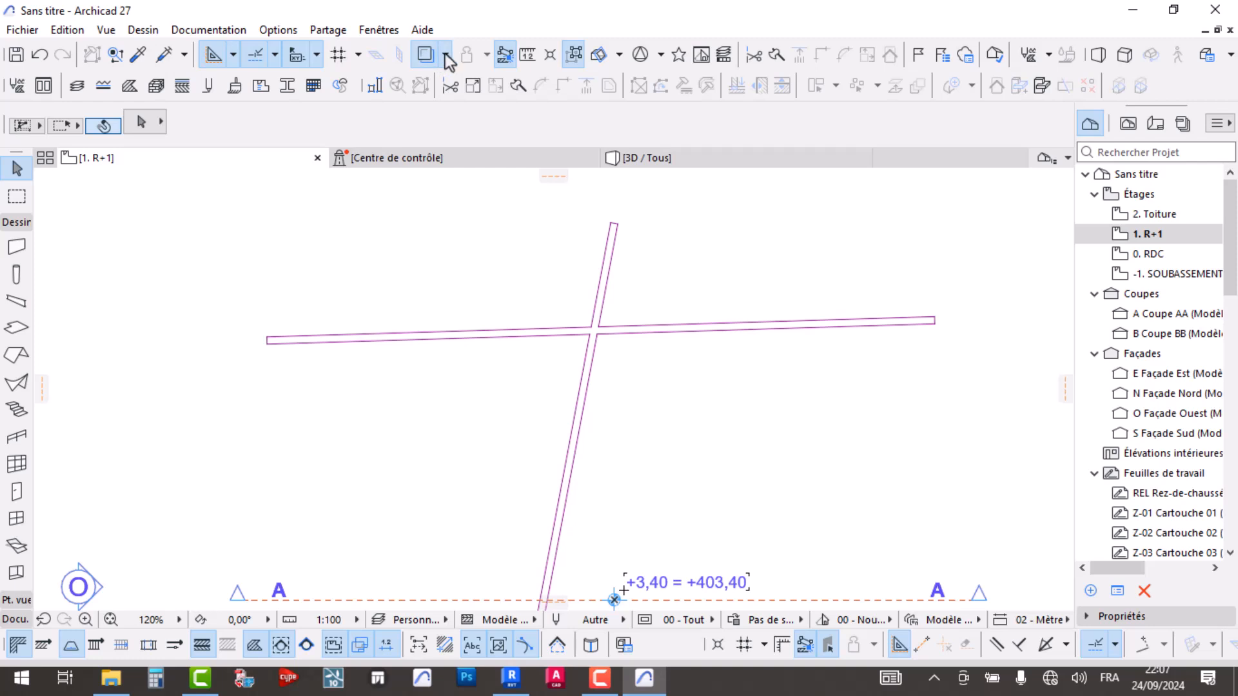
left_click(444, 53)
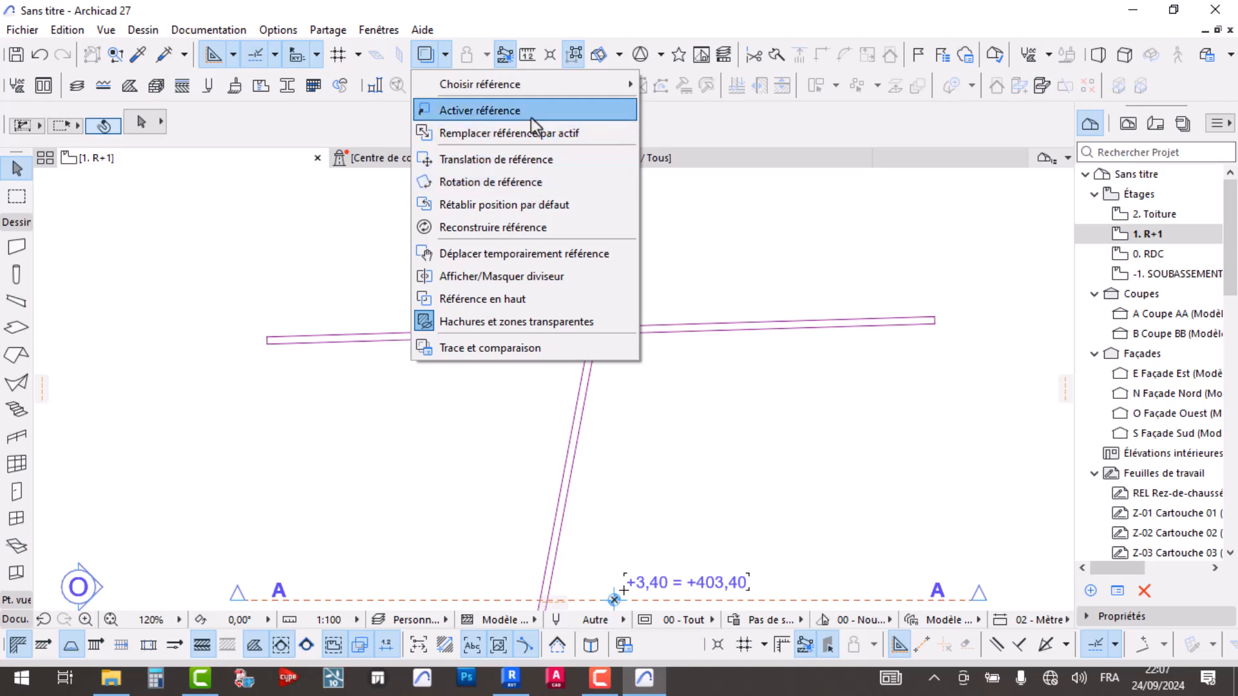
mouse_move(530, 86)
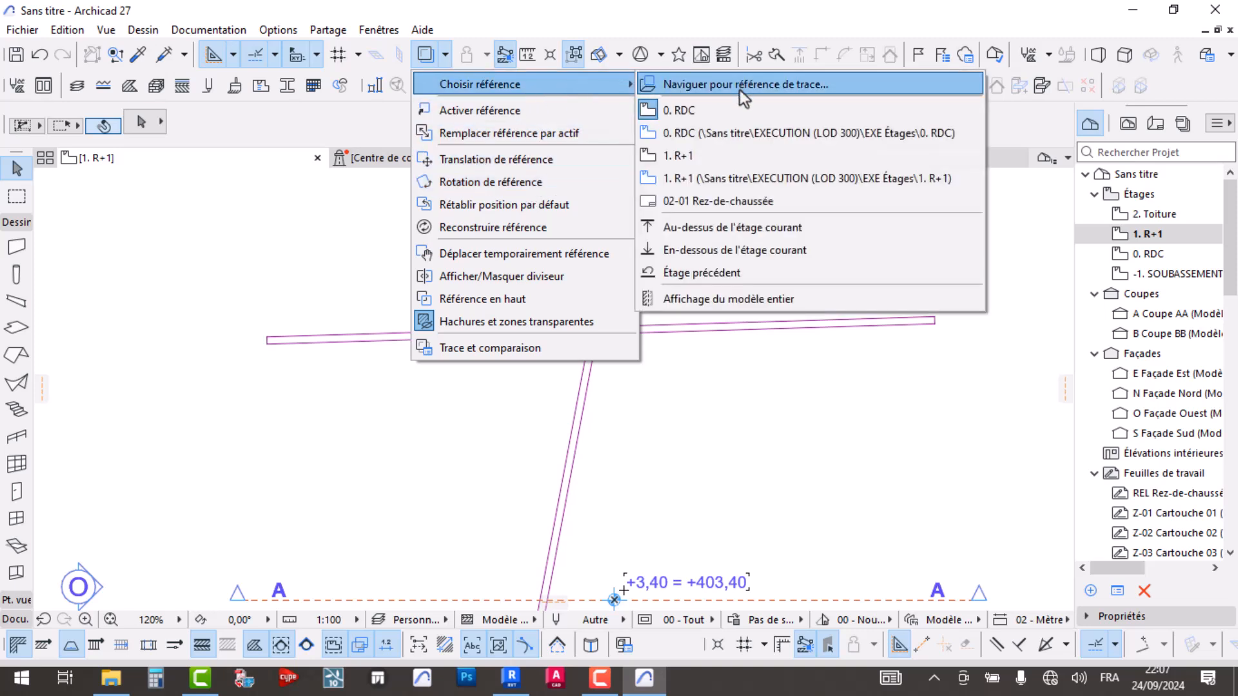
left_click(760, 18)
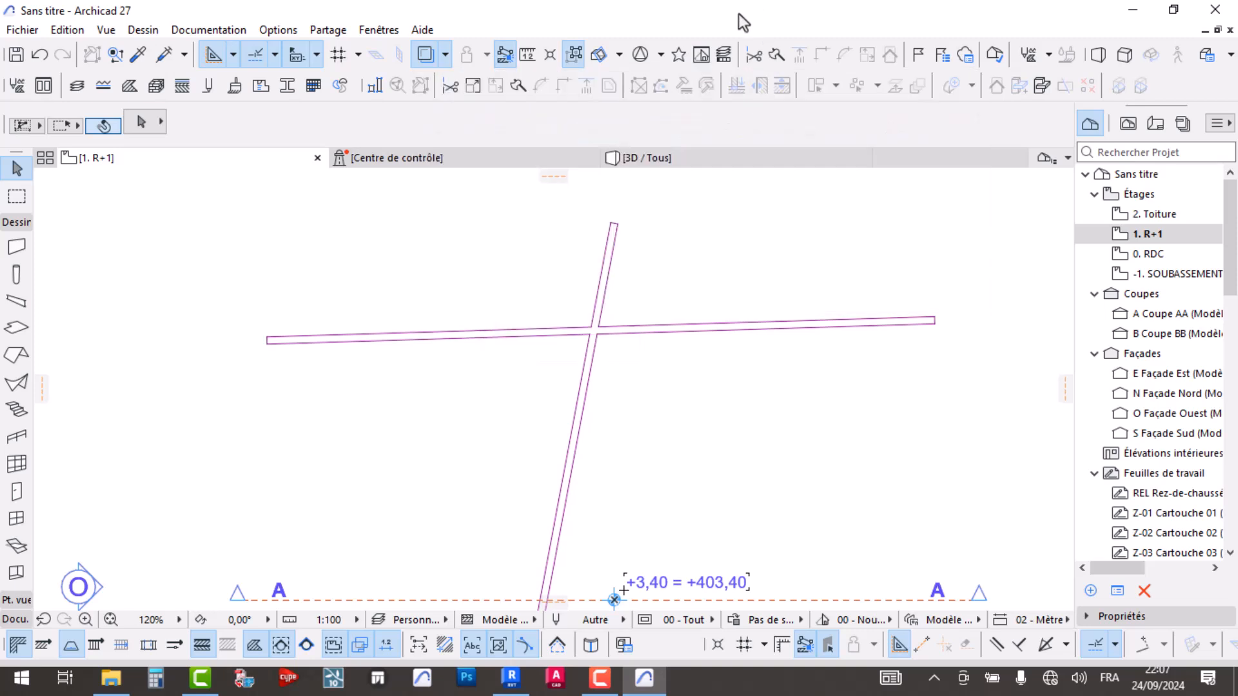
- Close the untitled Archicad project without saving it and switch back to Revit
left_click(1214, 9)
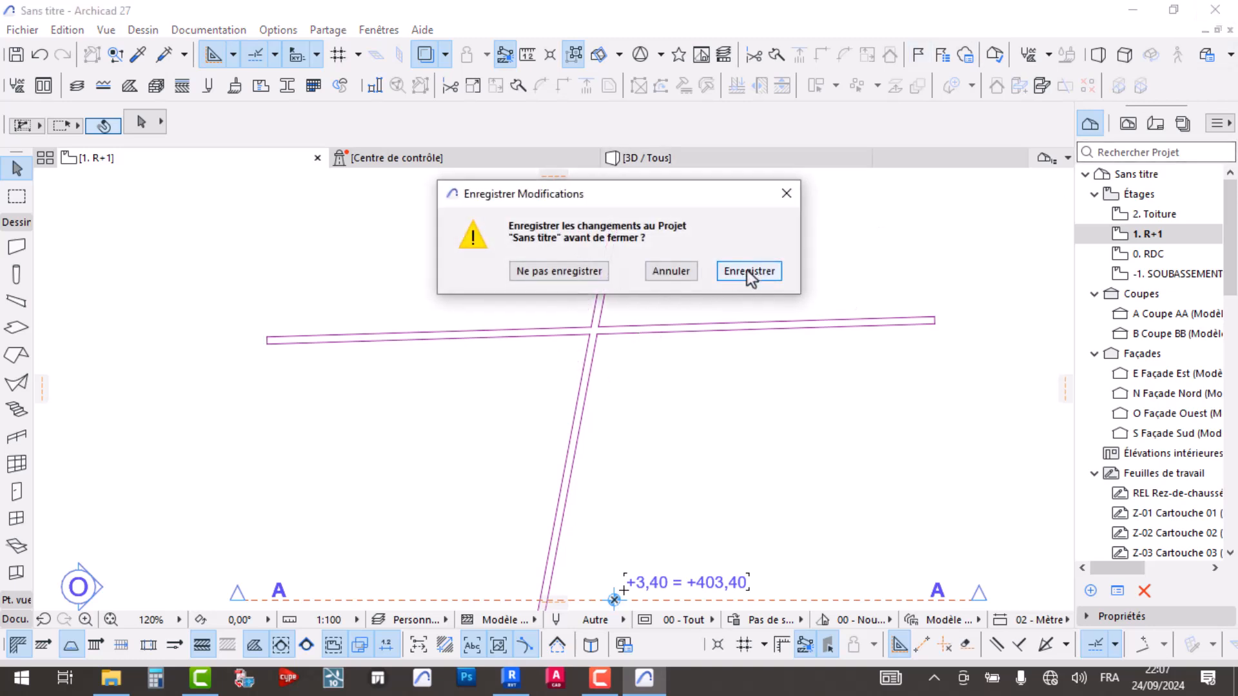
left_click(598, 276)
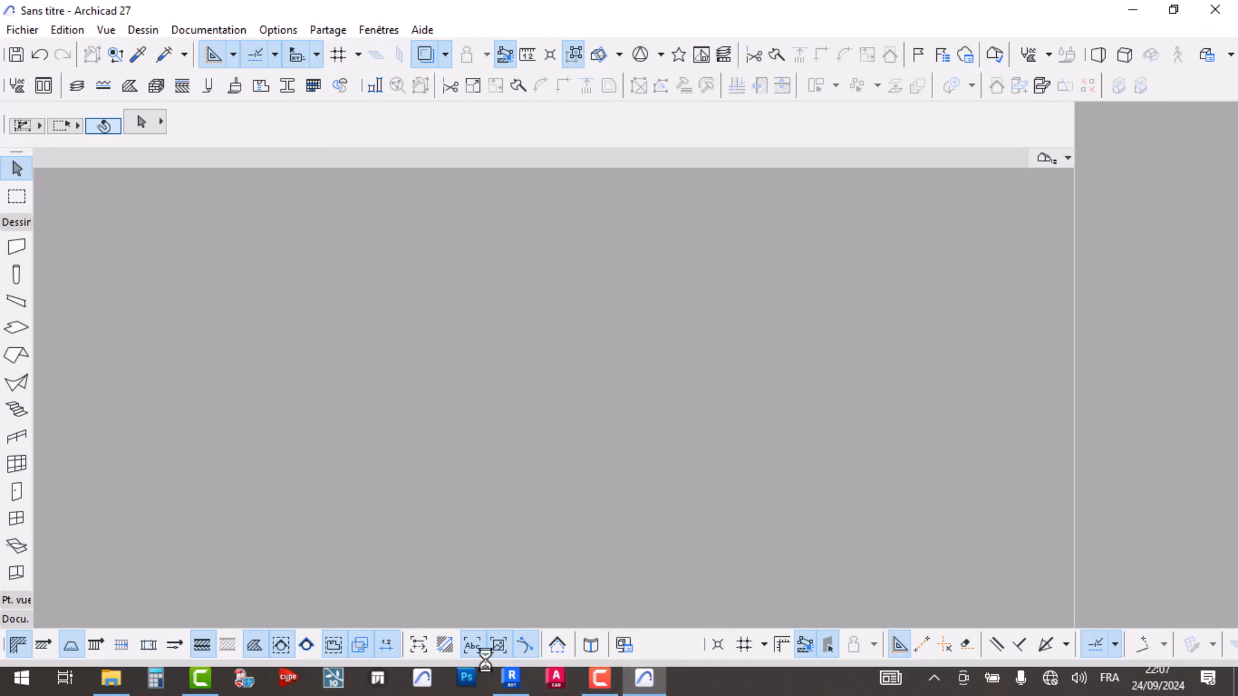
left_click(509, 678)
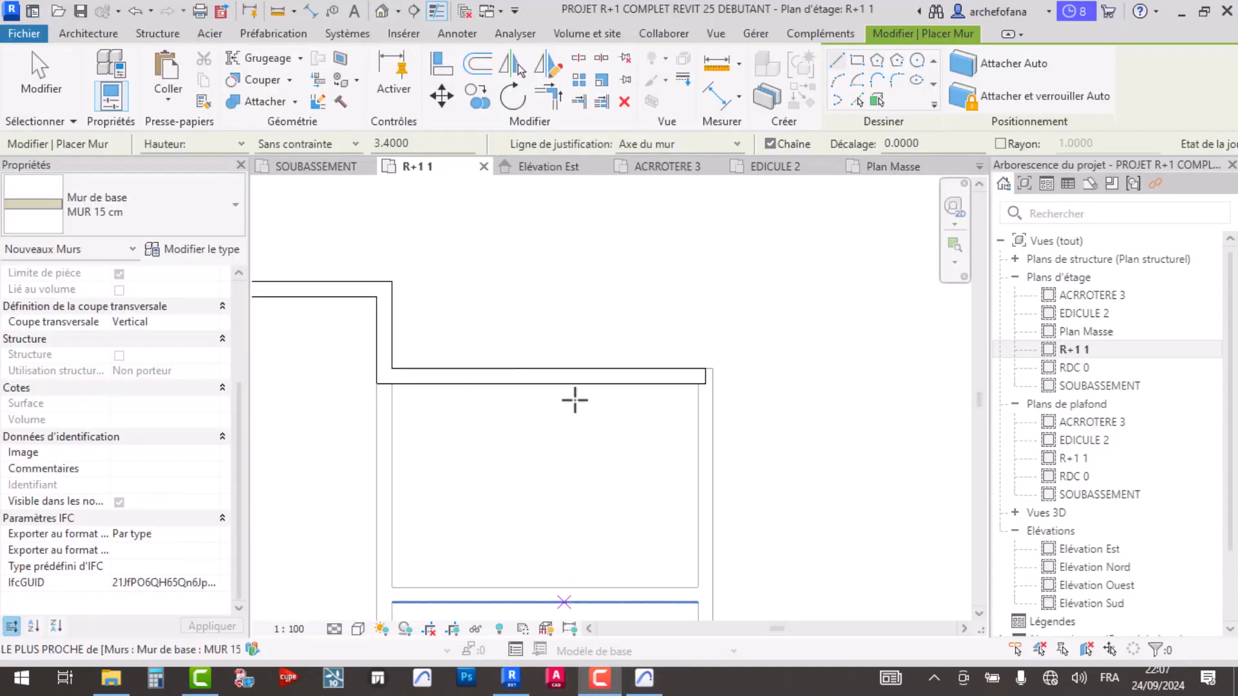
- Check the walls traced on the R+1 1 plan and open the RDC 0 floor plan
scroll(724, 371, "down", 3)
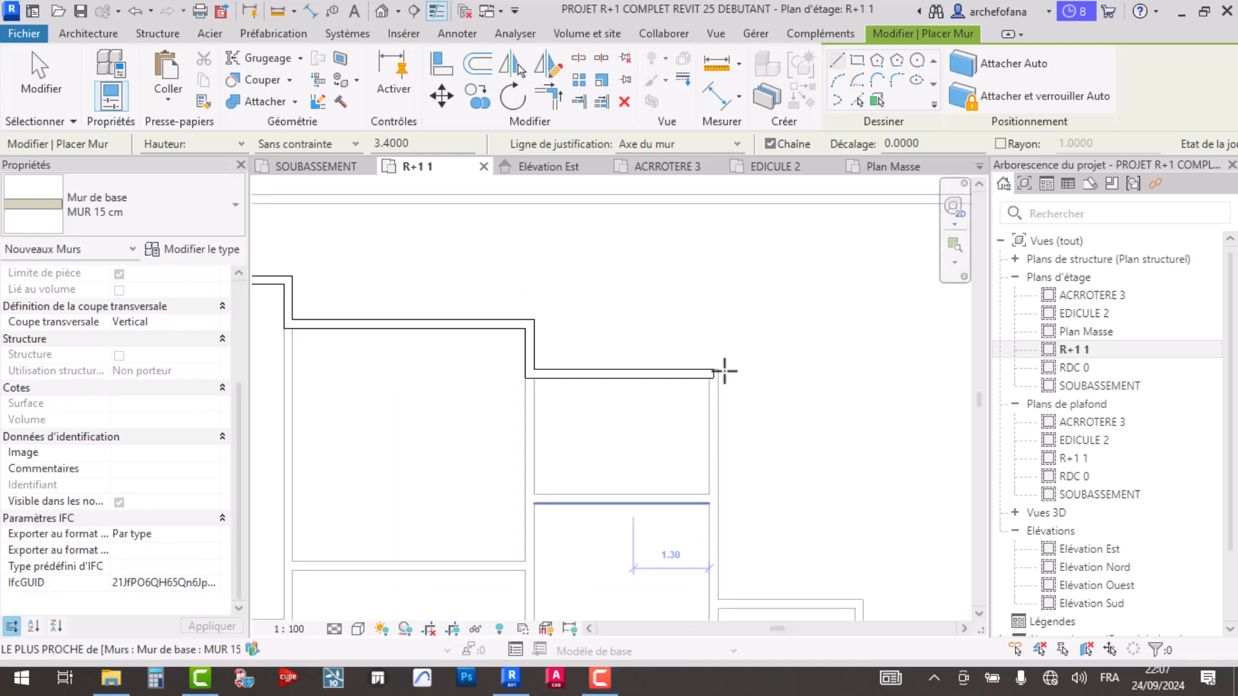
scroll(725, 371, "down", 3)
scroll(712, 342, "up", 2)
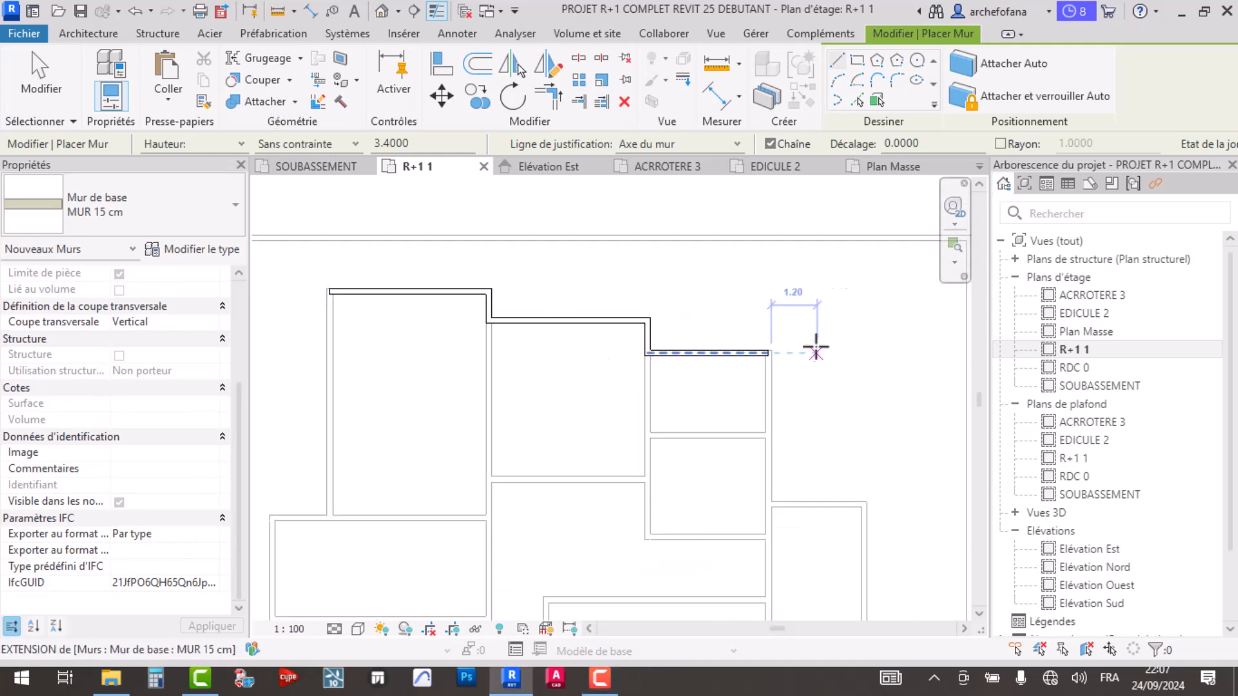
scroll(816, 352, "down", 2)
double_click(1075, 367)
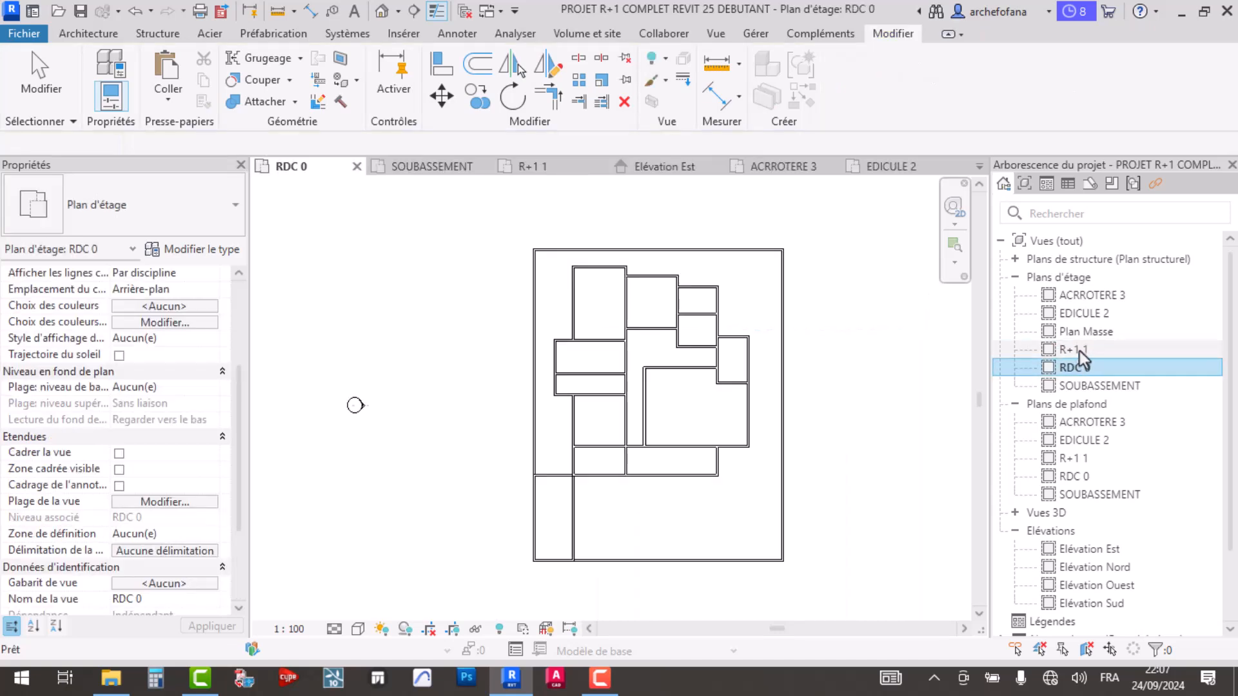
- Set the R+1 1 plan's underlay base level to Aucun(e) and delete the stepped walls traced there
double_click(1079, 349)
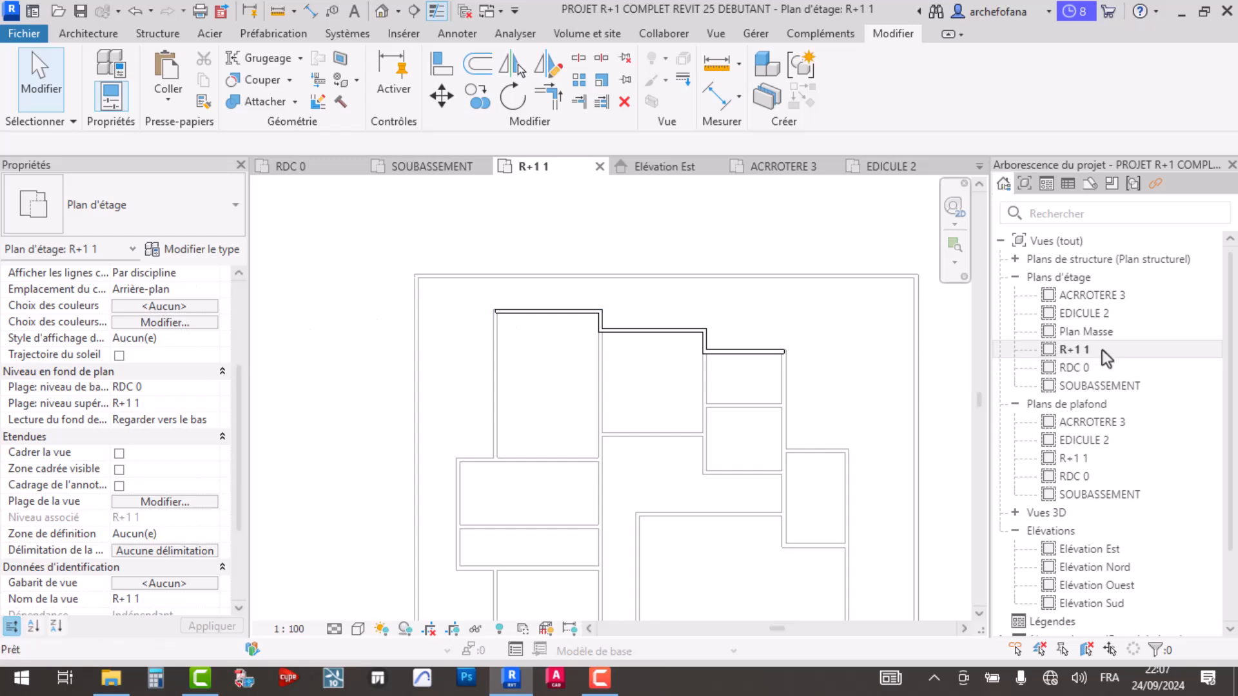
scroll(84, 367, "down", 1)
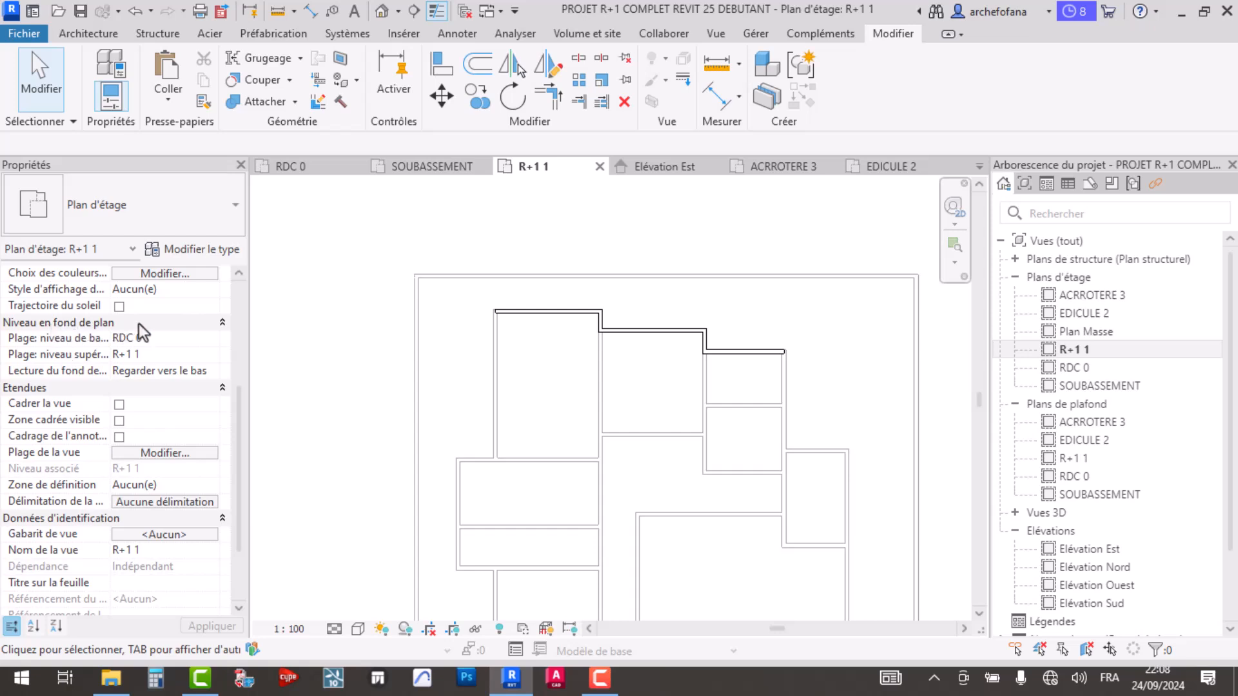
left_click(149, 341)
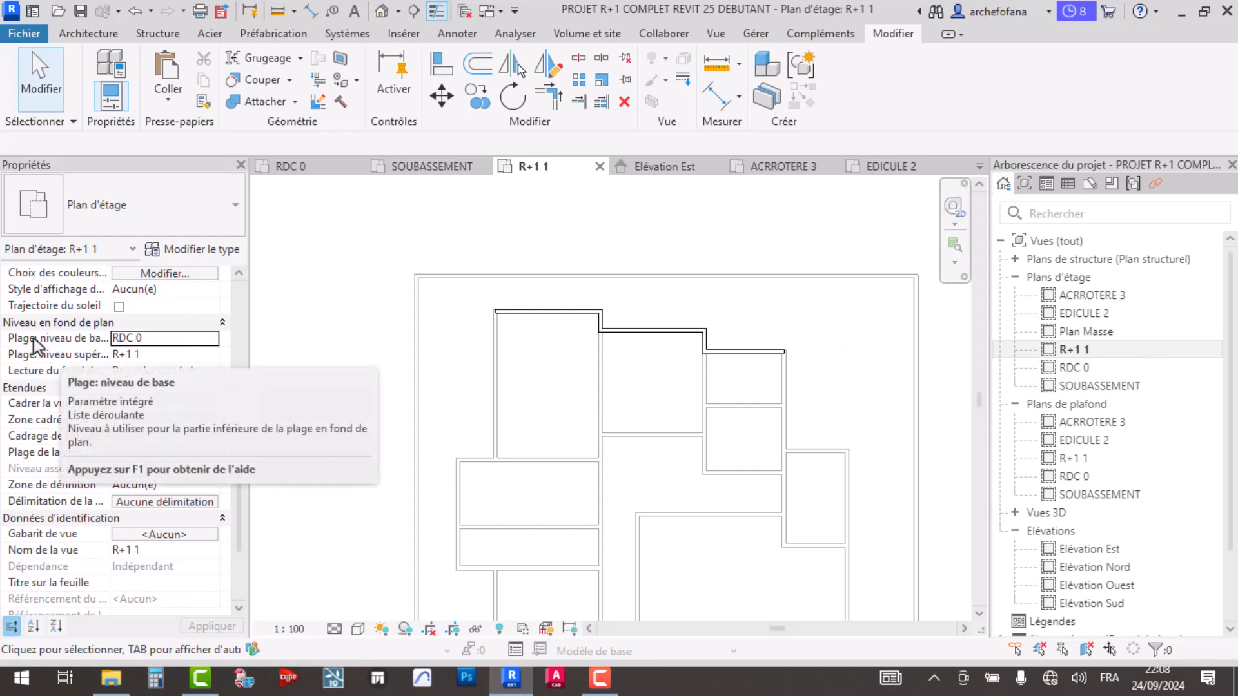
left_click(180, 338)
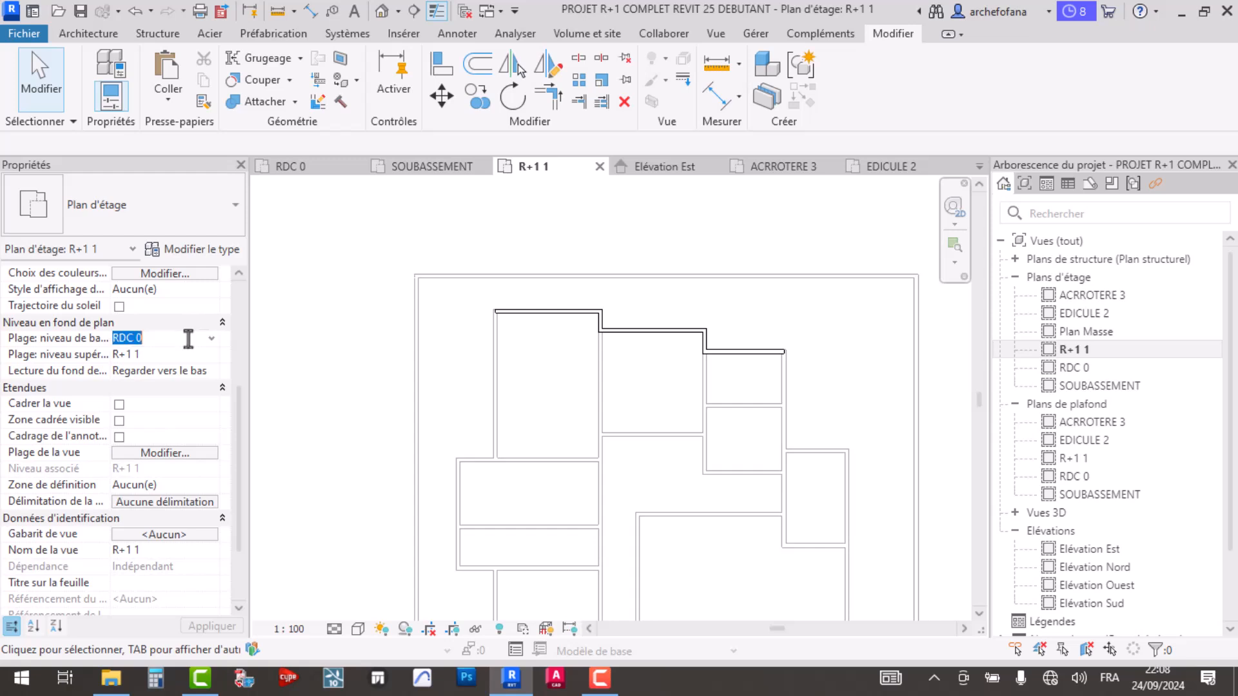
left_click(212, 337)
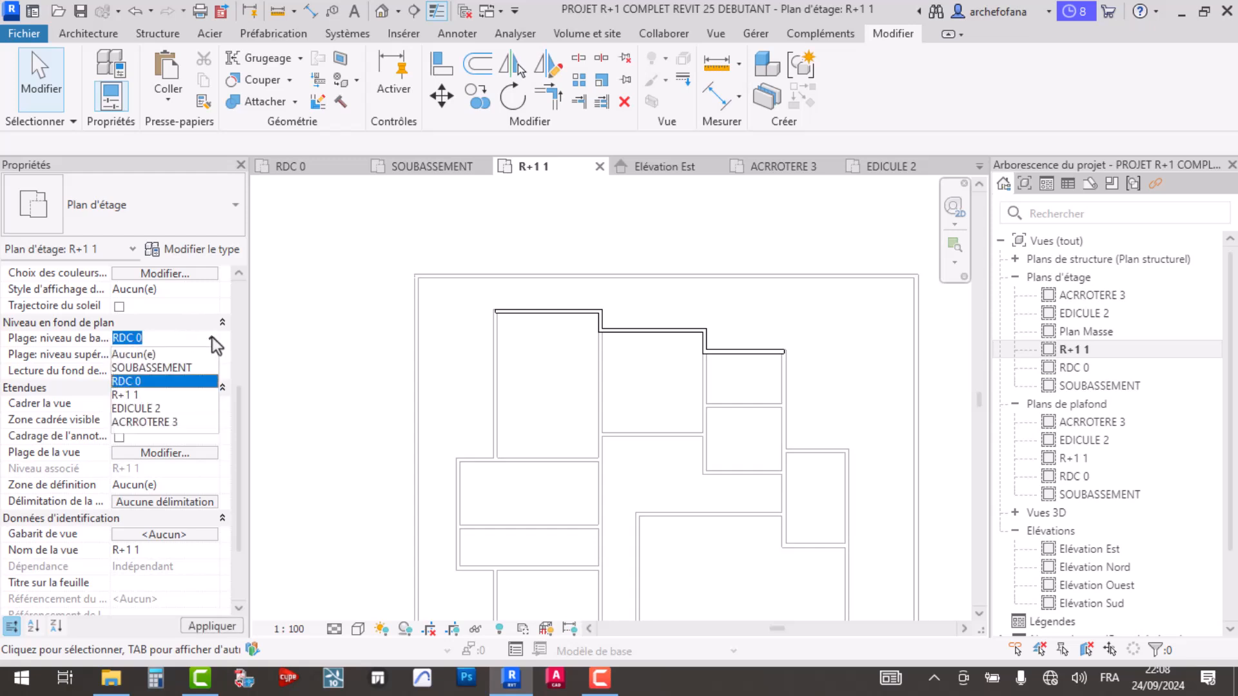
left_click(161, 355)
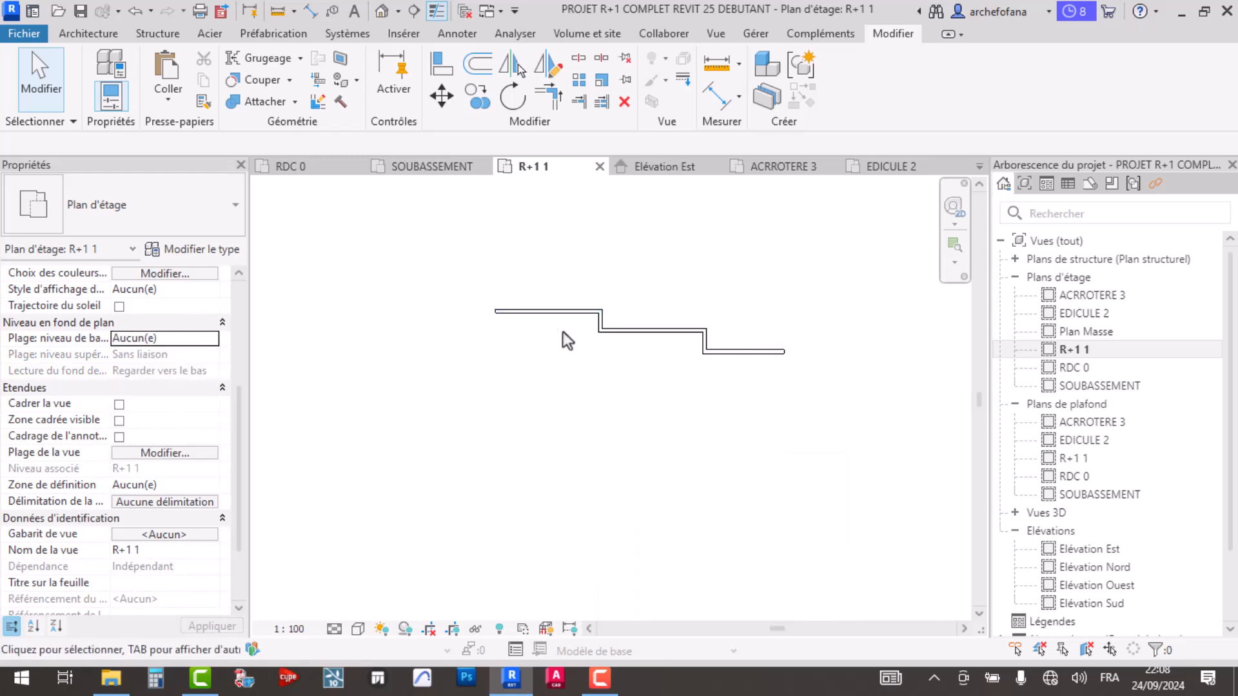
left_click_drag(450, 271, 842, 416)
key("Delete")
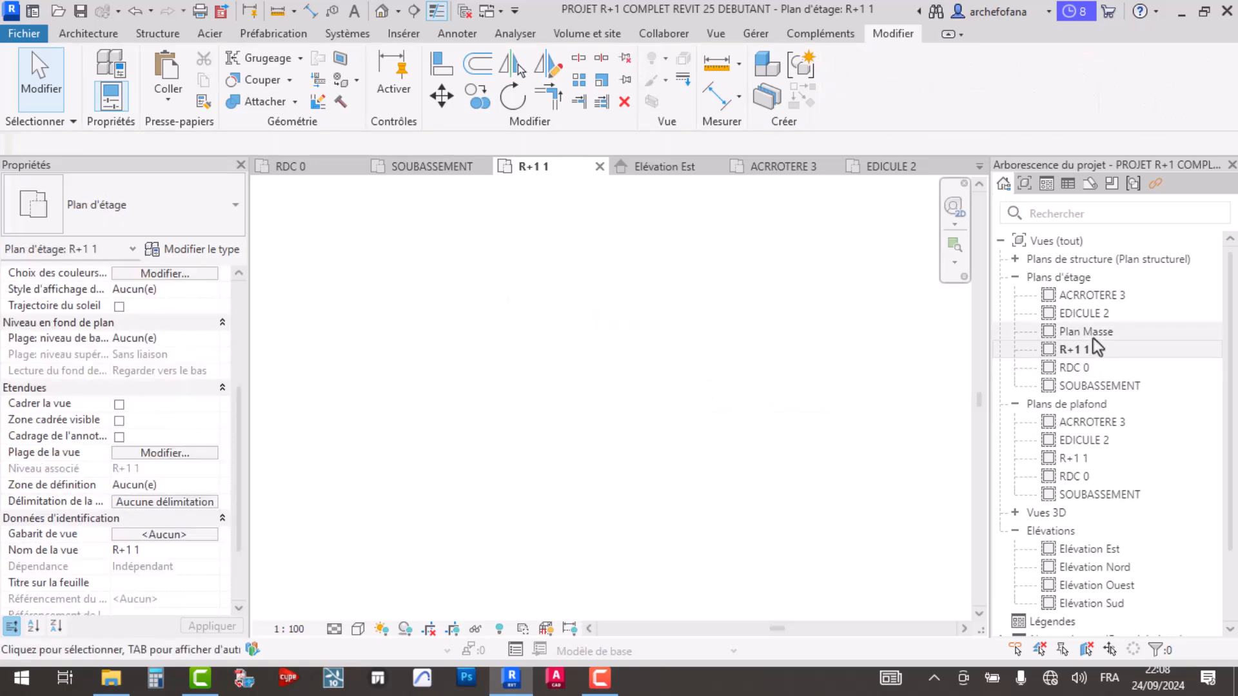
key("w")
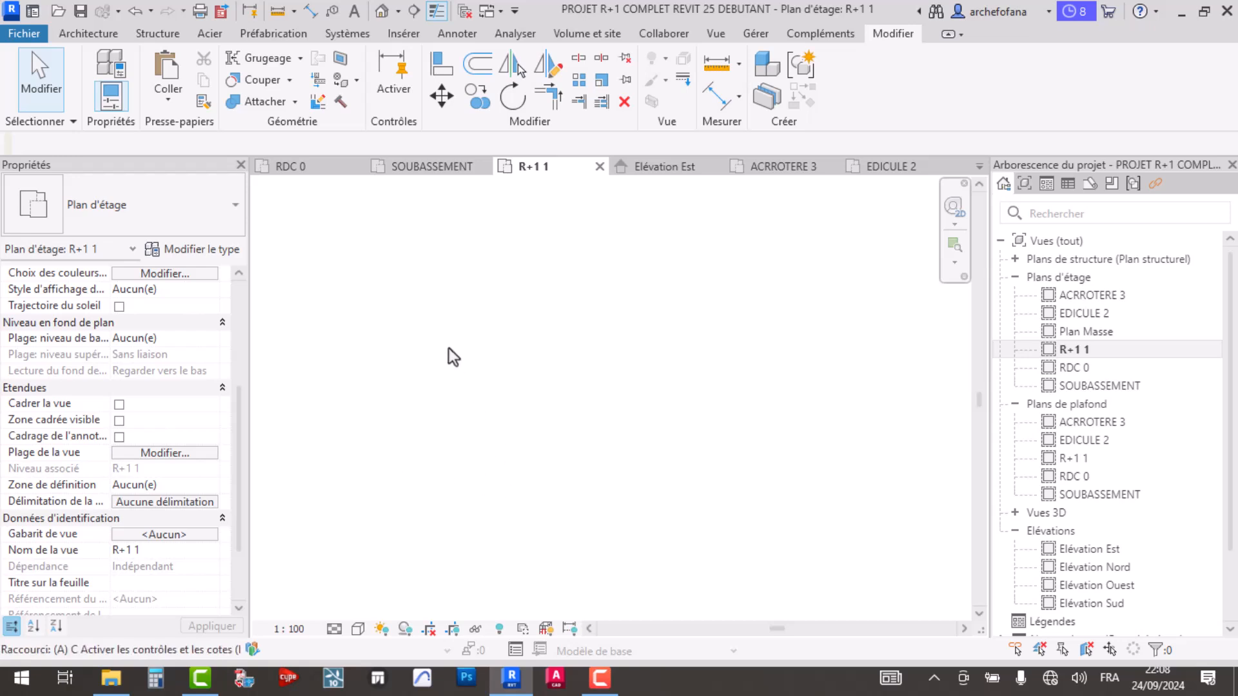
key("e")
key("w")
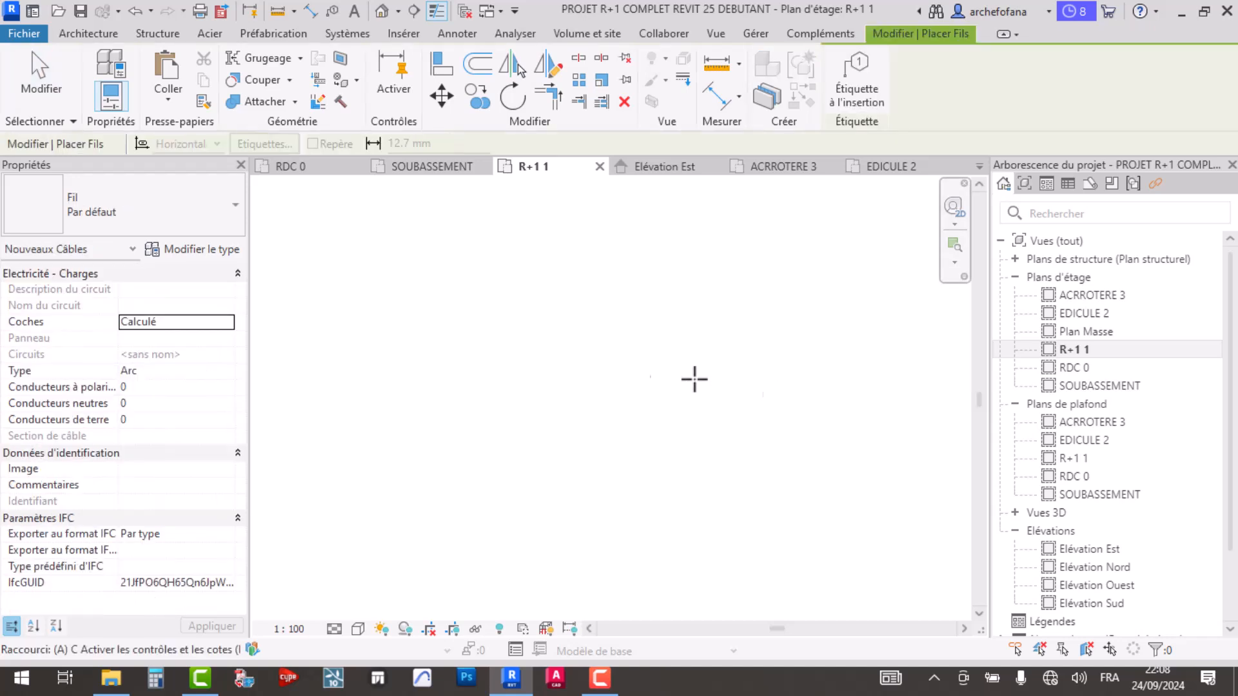
left_click(466, 382)
scroll(569, 384, "up", 2)
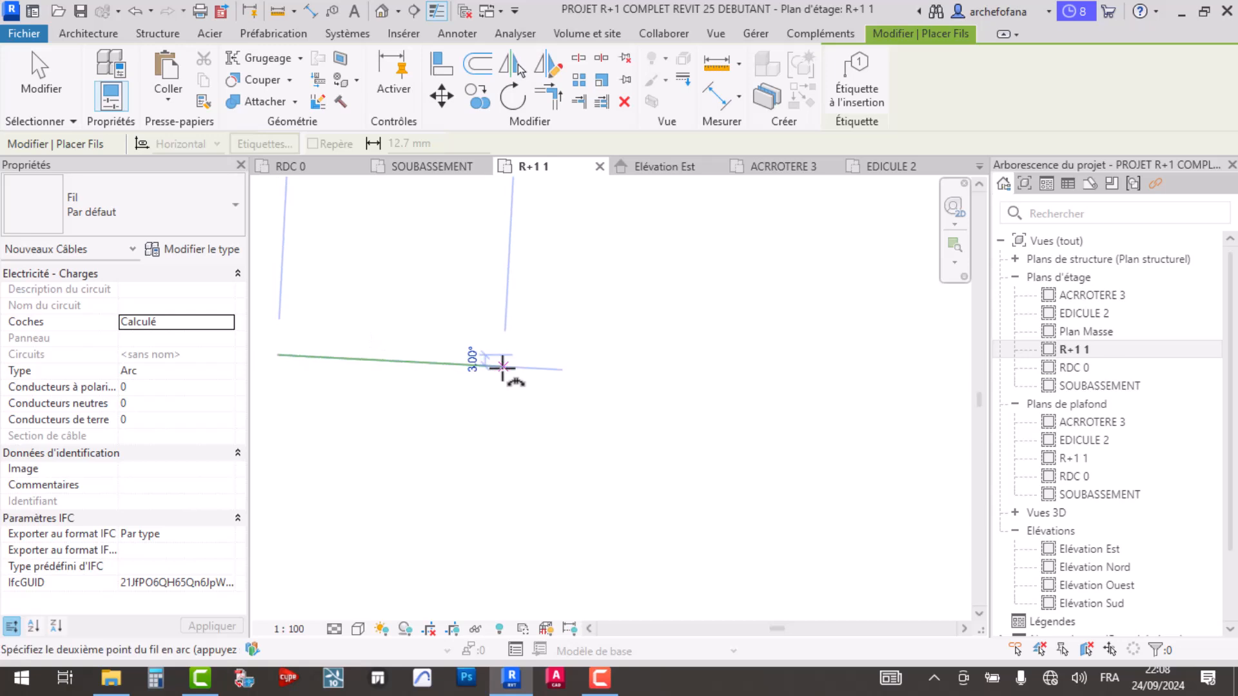
key("Escape")
key("Escape")
- Draw an L of two connected MUR 15 cm walls on R+1 1, starting with a horizontal one about 80 cm long
key("w")
key("a")
left_click(478, 374)
left_click(662, 407)
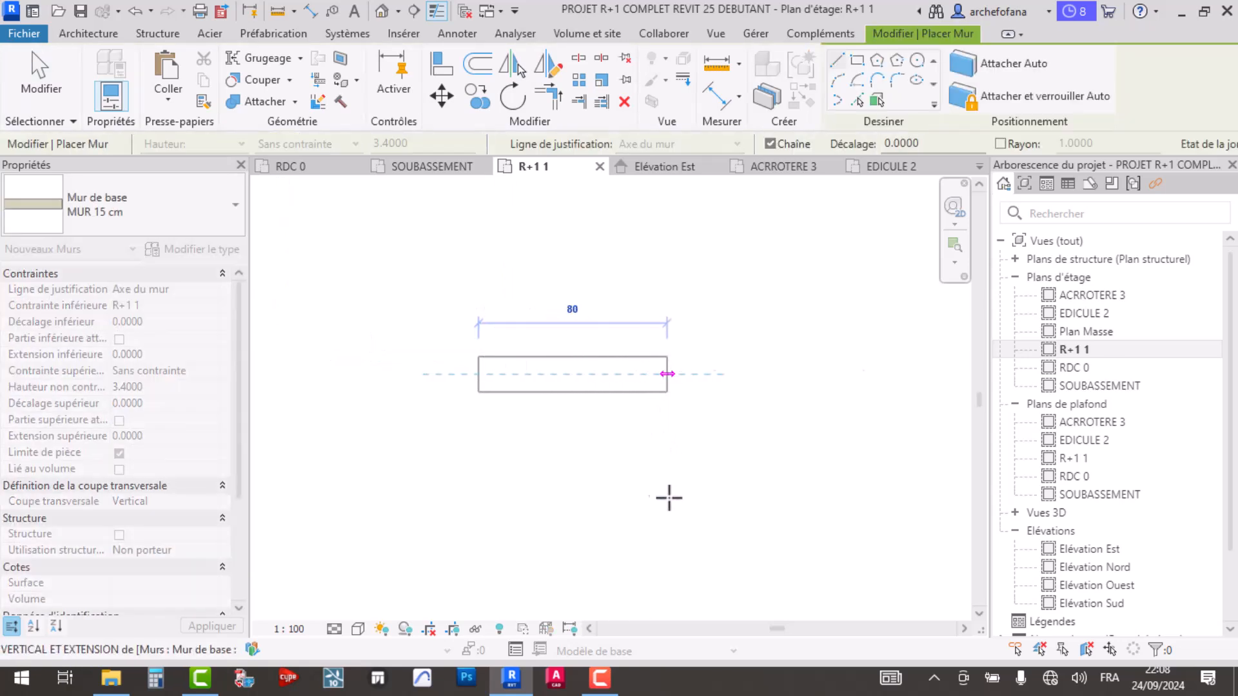
left_click(666, 545)
key("Escape")
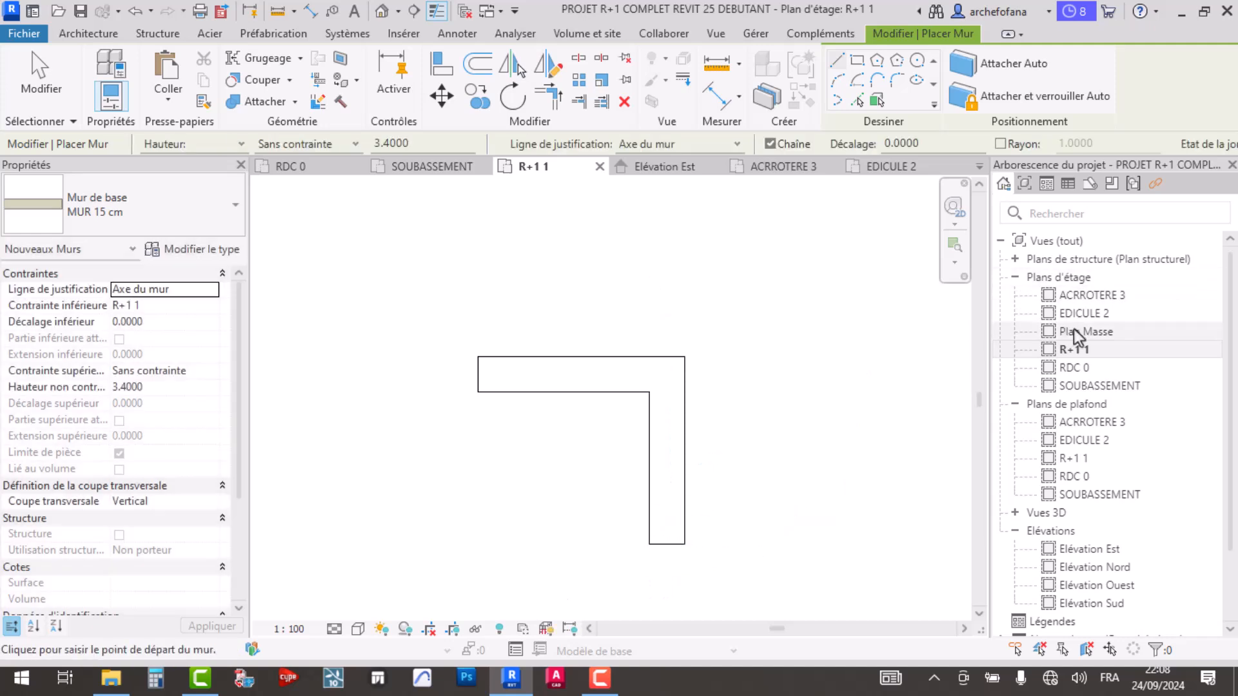
- Open the EDICULE 2 floor plan and set its underlay base level to Aucun(e)
double_click(1085, 314)
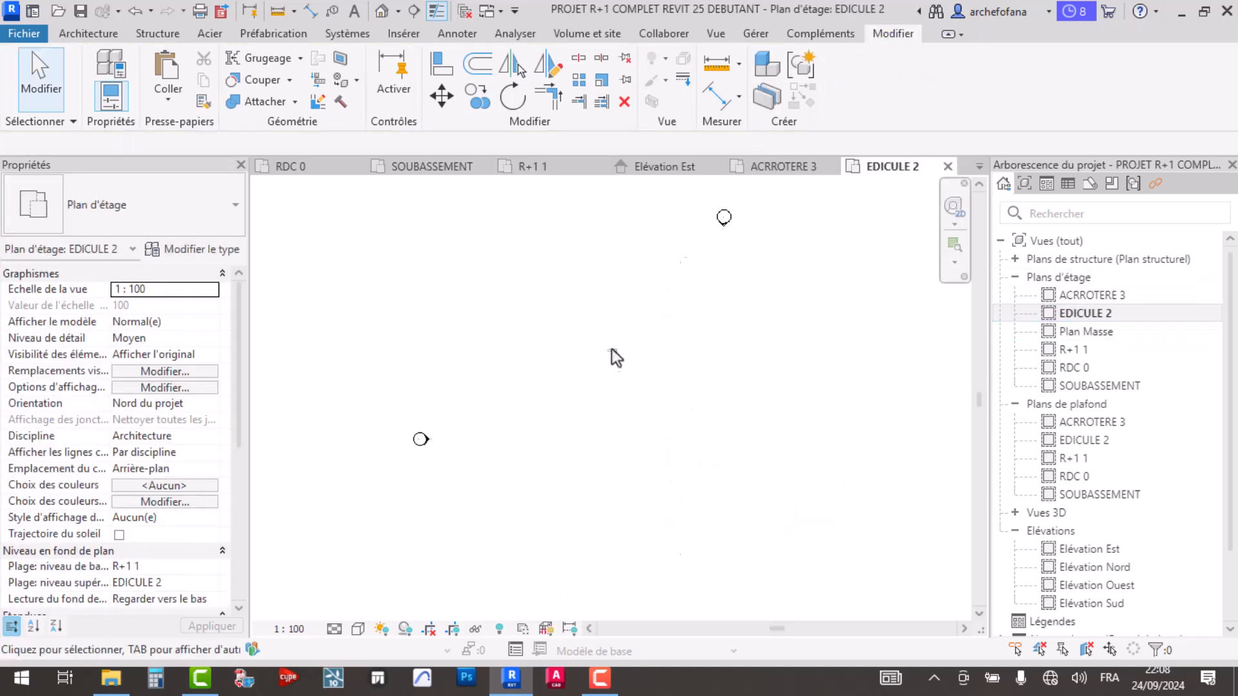
scroll(620, 359, "up", 5)
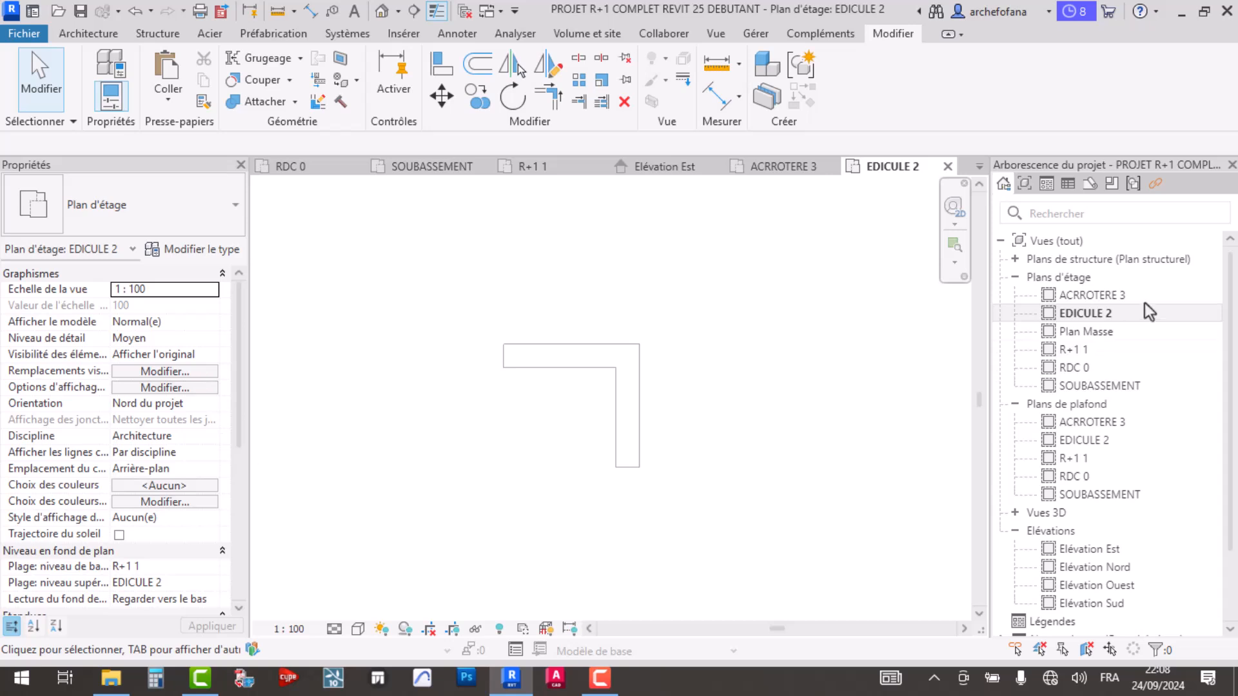
scroll(85, 539, "down", 1)
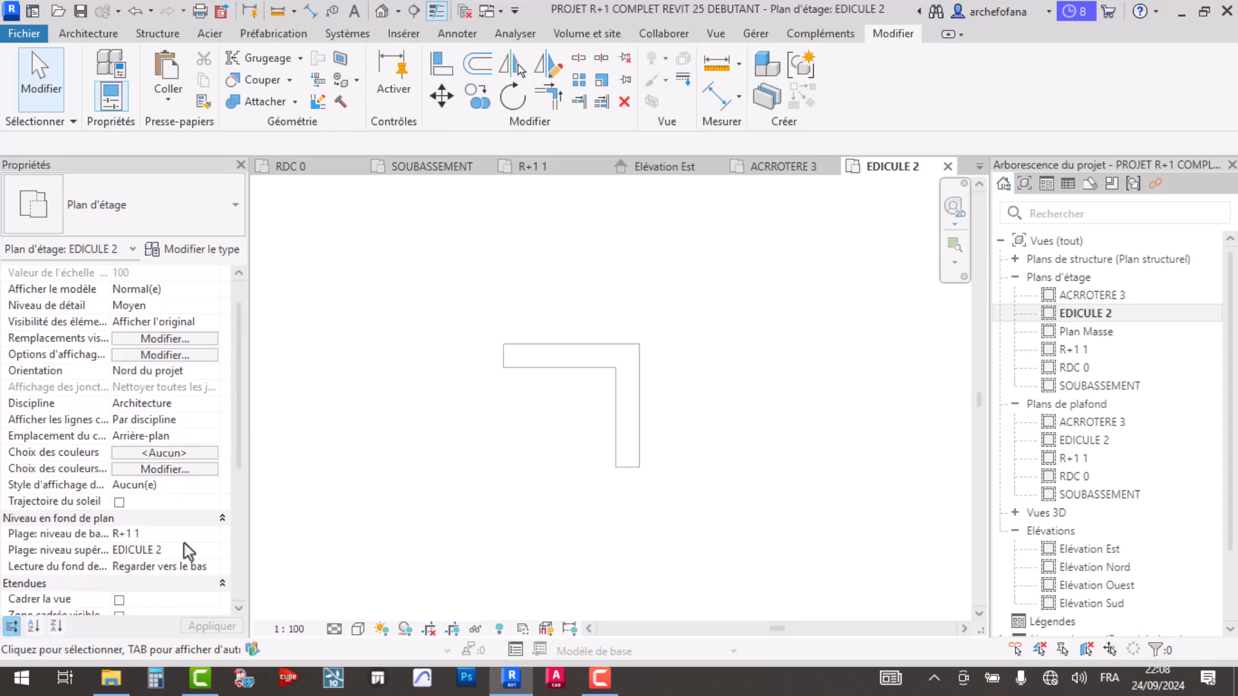
left_click(199, 536)
left_click(210, 534)
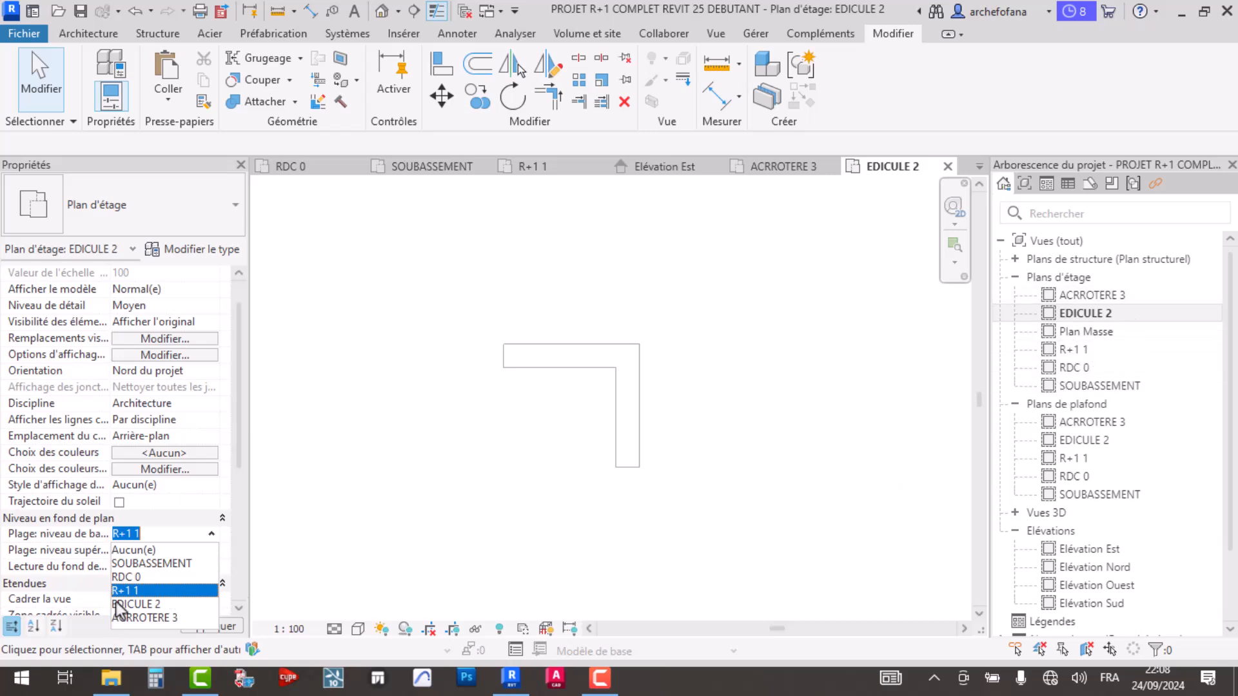
left_click(189, 549)
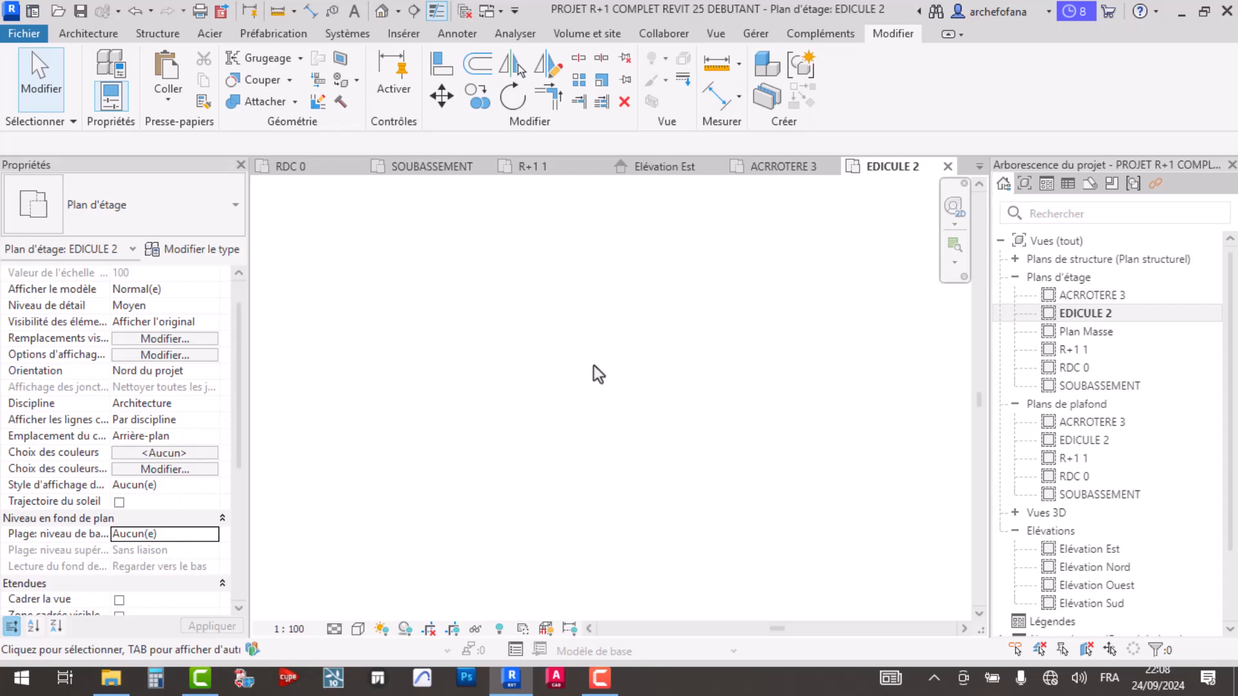
- Compare the RDC 0 and SOUBASSEMENT floor plans and examine the walls and levels in the 3D view
double_click(1070, 367)
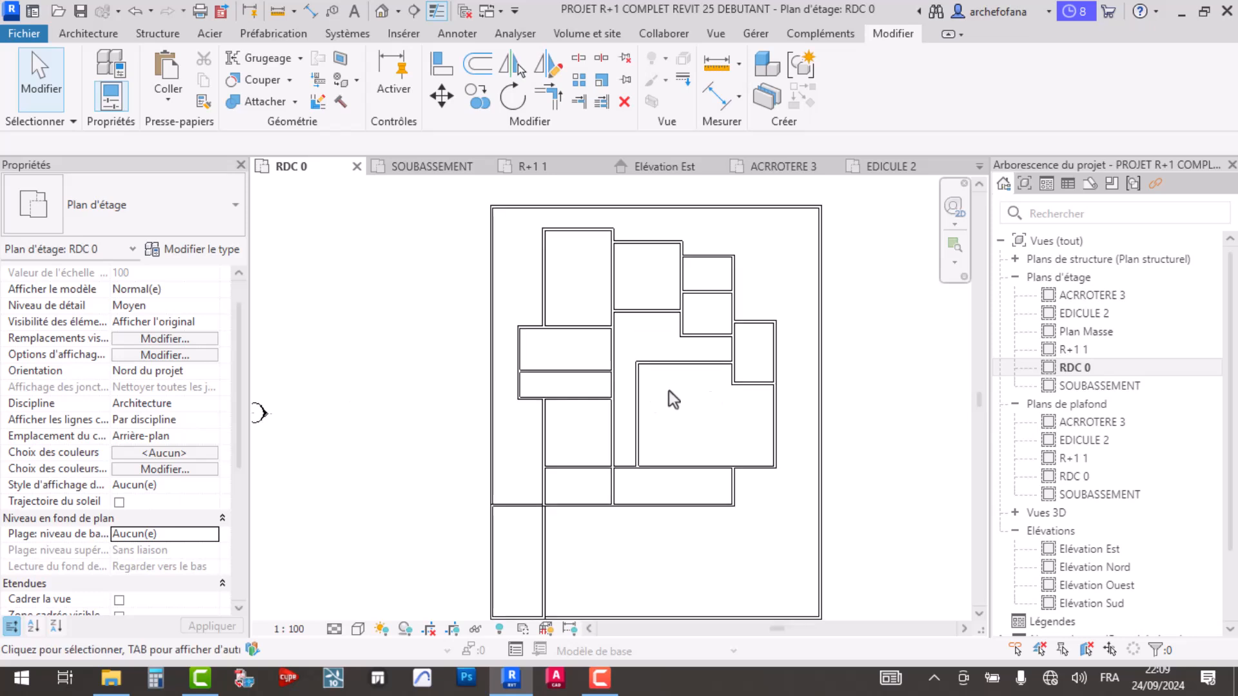
double_click(1088, 387)
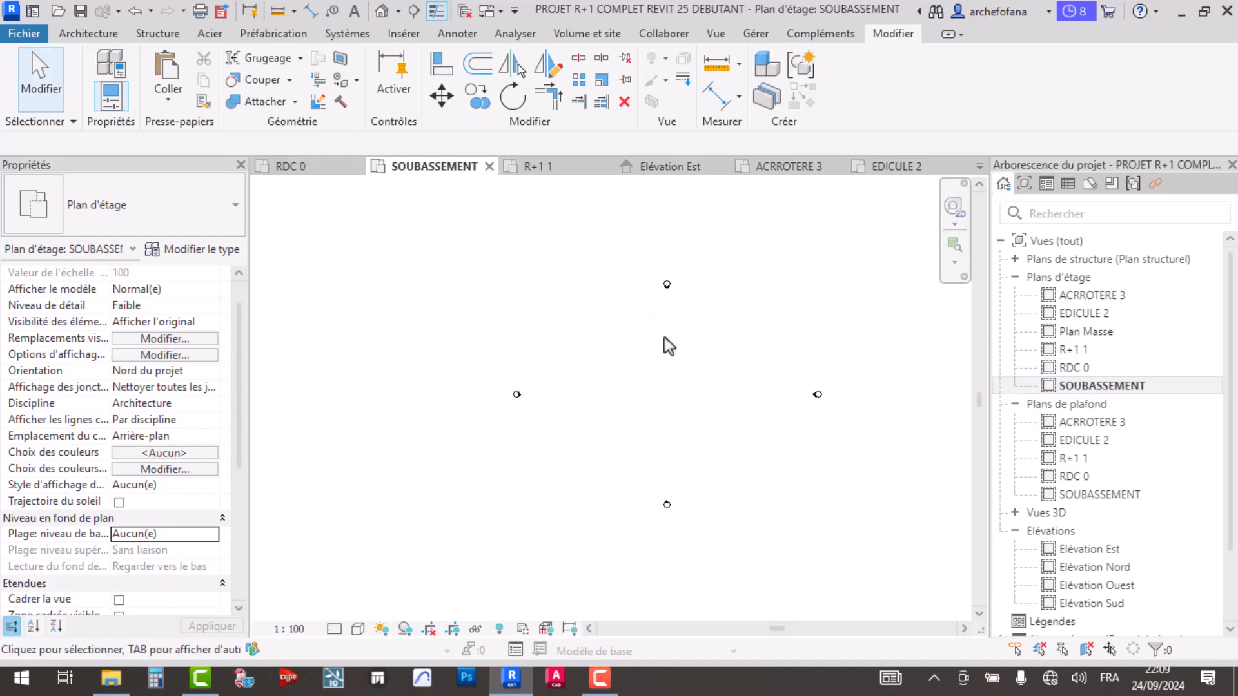
left_click(381, 11)
scroll(612, 448, "up", 6)
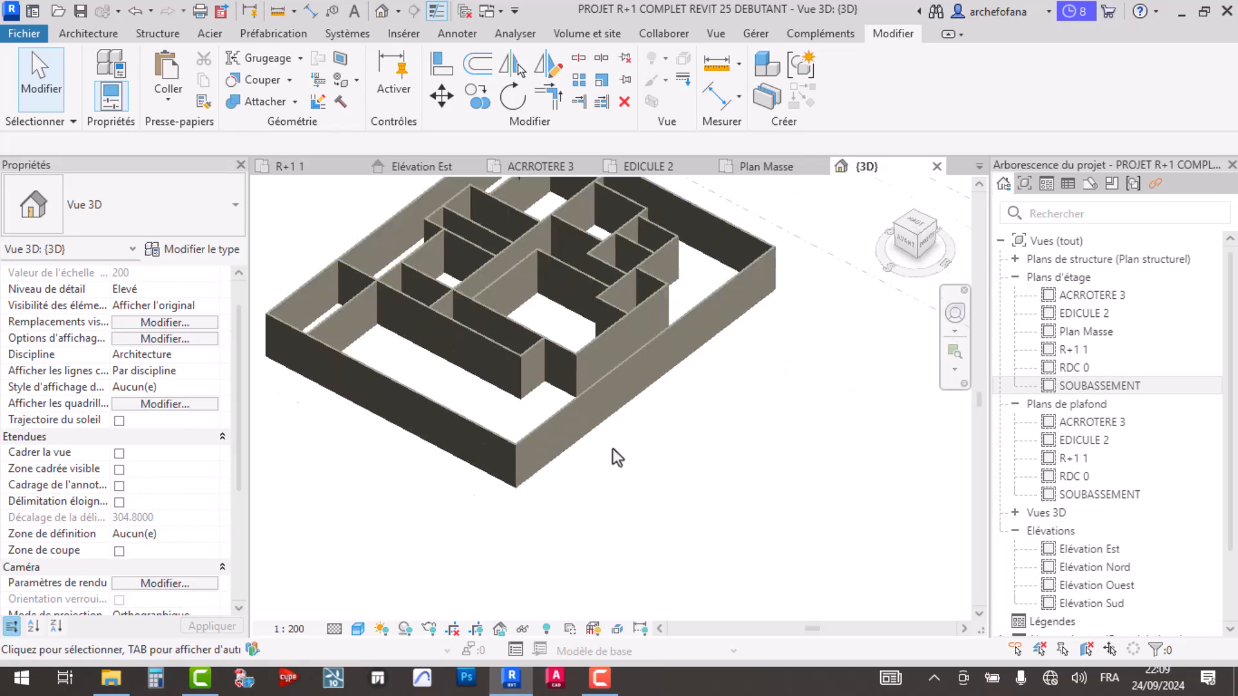
middle_click_drag(567, 437, 544, 350, "shift")
left_click_drag(613, 299, 540, 385)
left_click(628, 294)
left_click(540, 385)
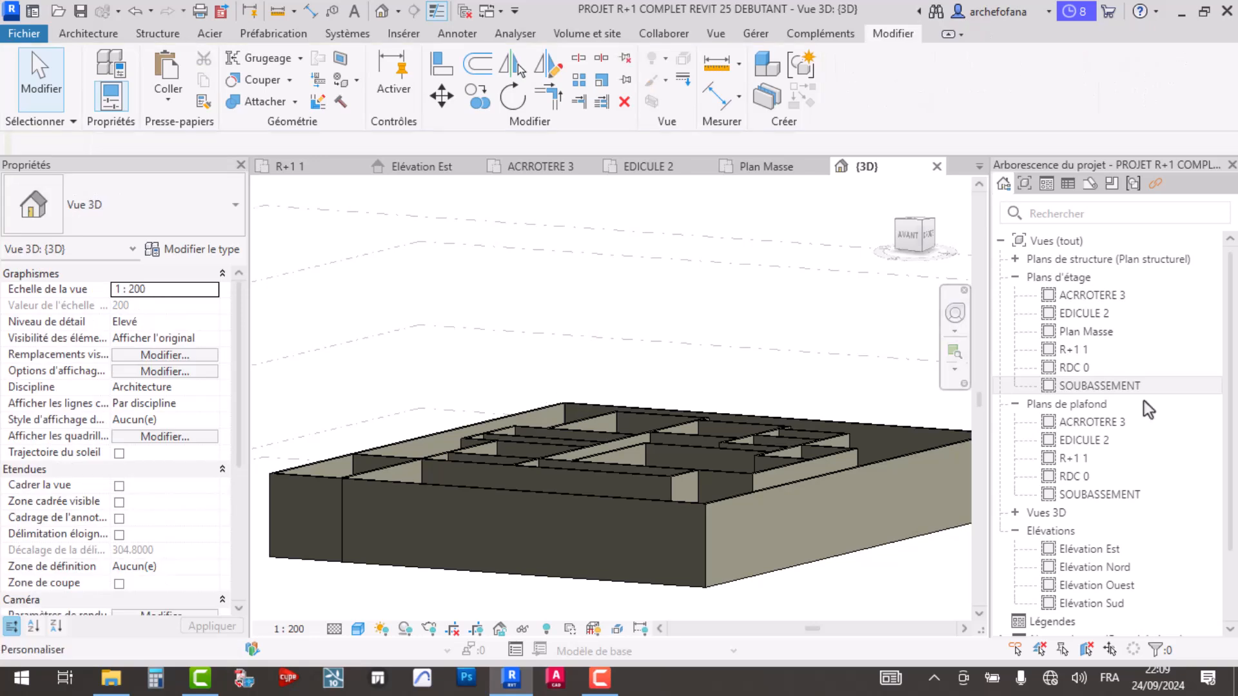
double_click(1091, 385)
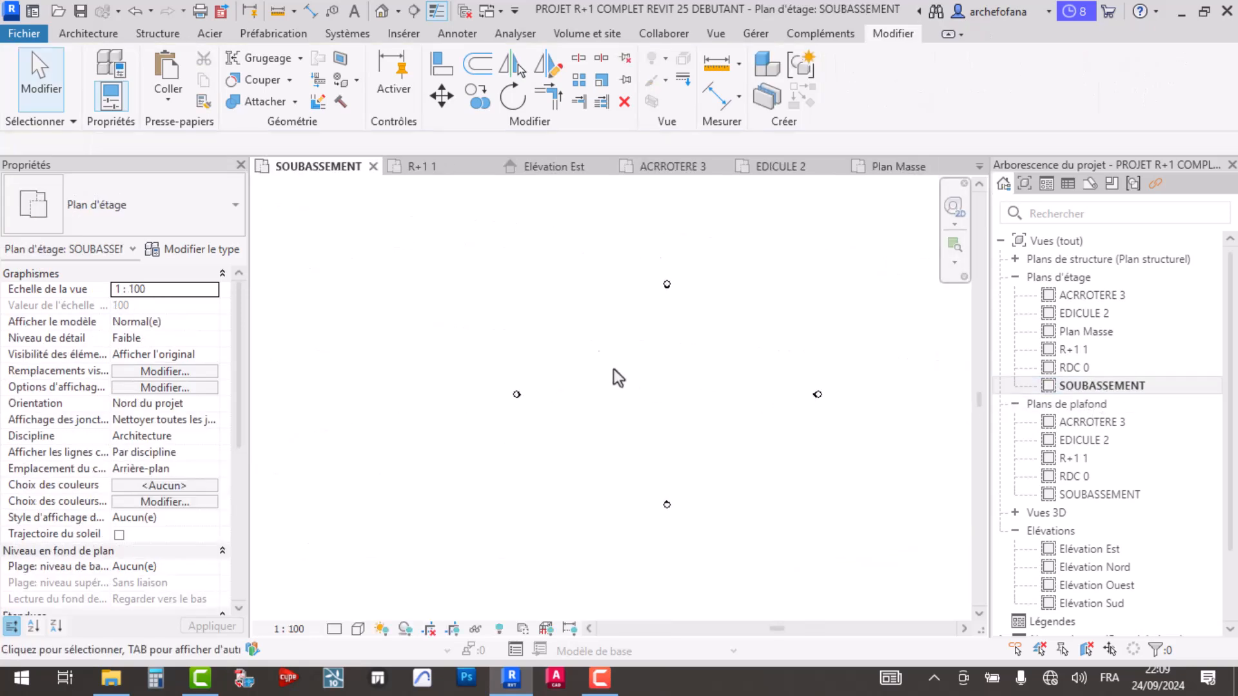
- Copy all the walls of the RDC 0 floor plan to the clipboard and open the SOUBASSEMENT floor plan
double_click(1093, 365)
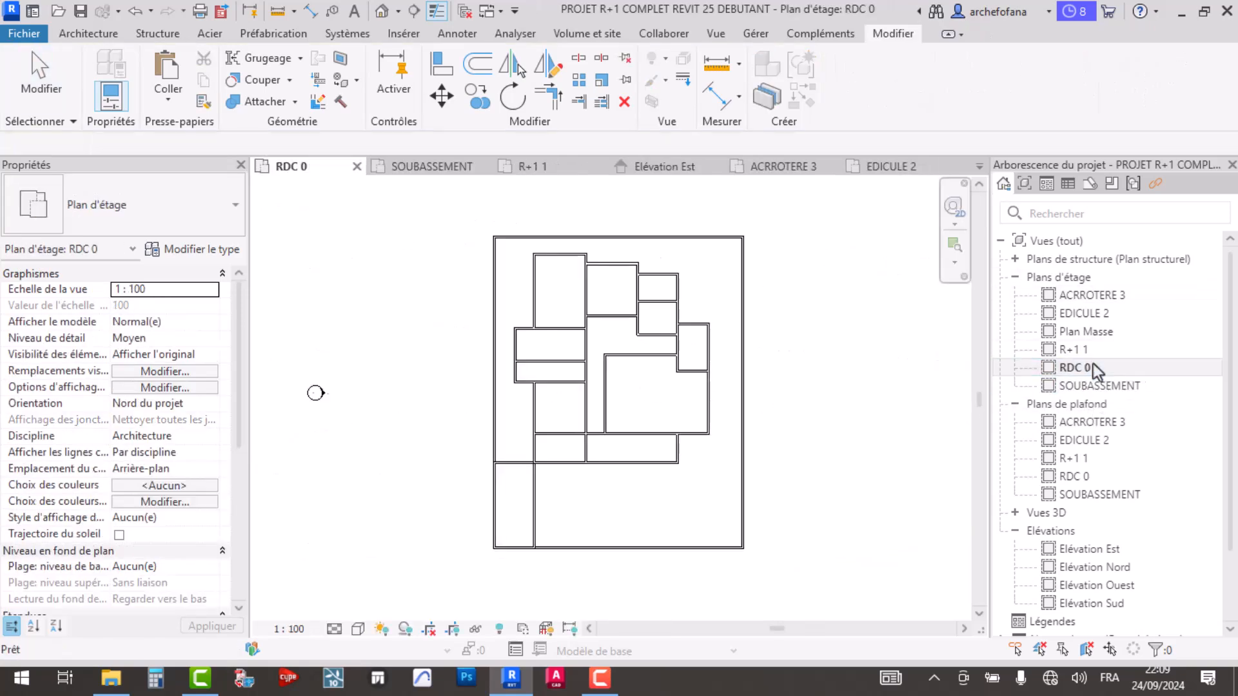
left_click_drag(428, 219, 779, 589)
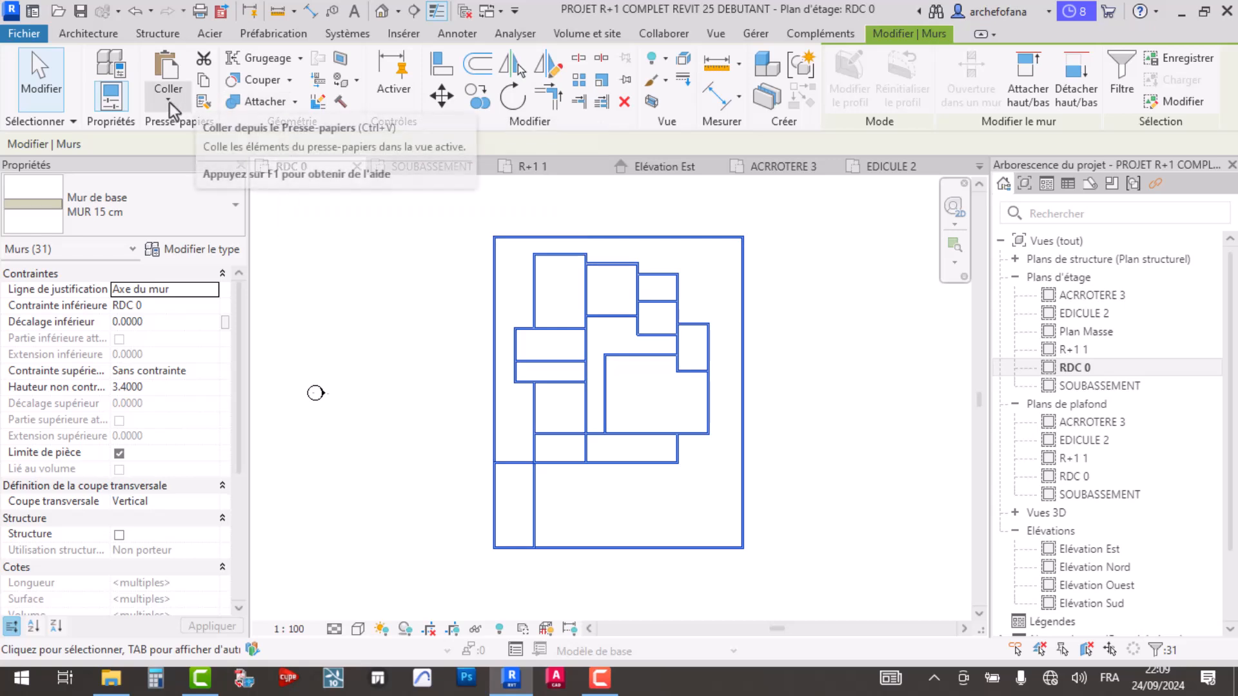
left_click(204, 82)
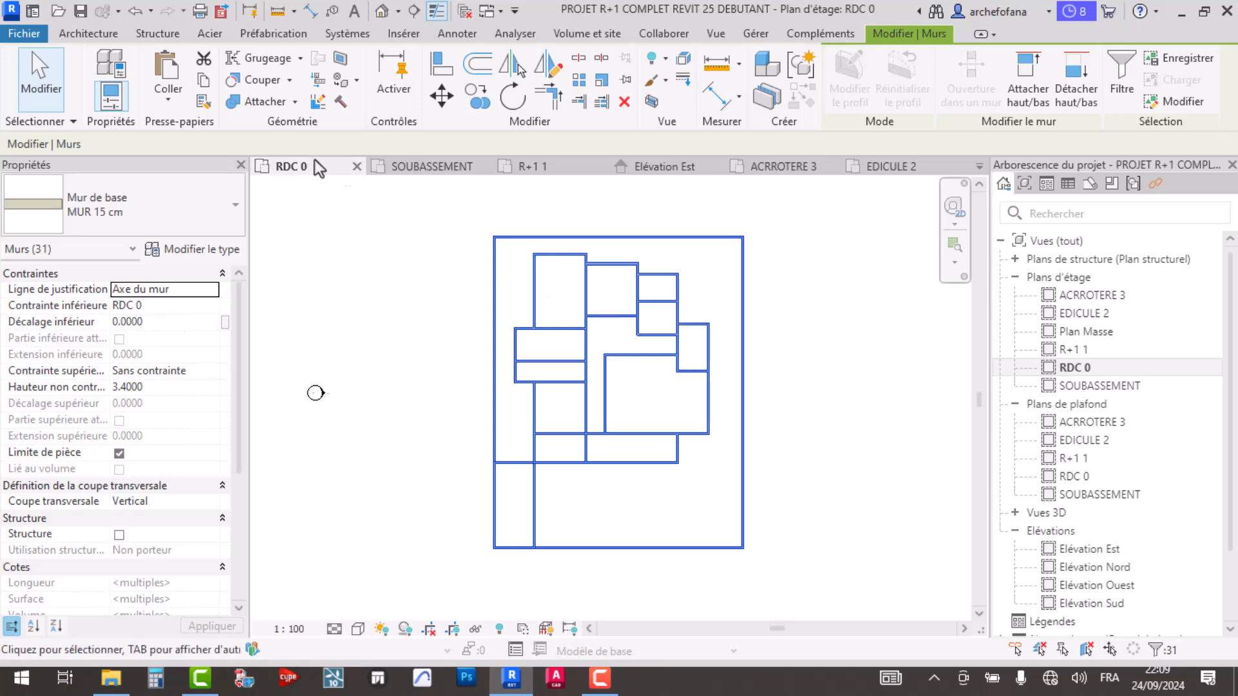
left_click(1098, 385)
double_click(1098, 385)
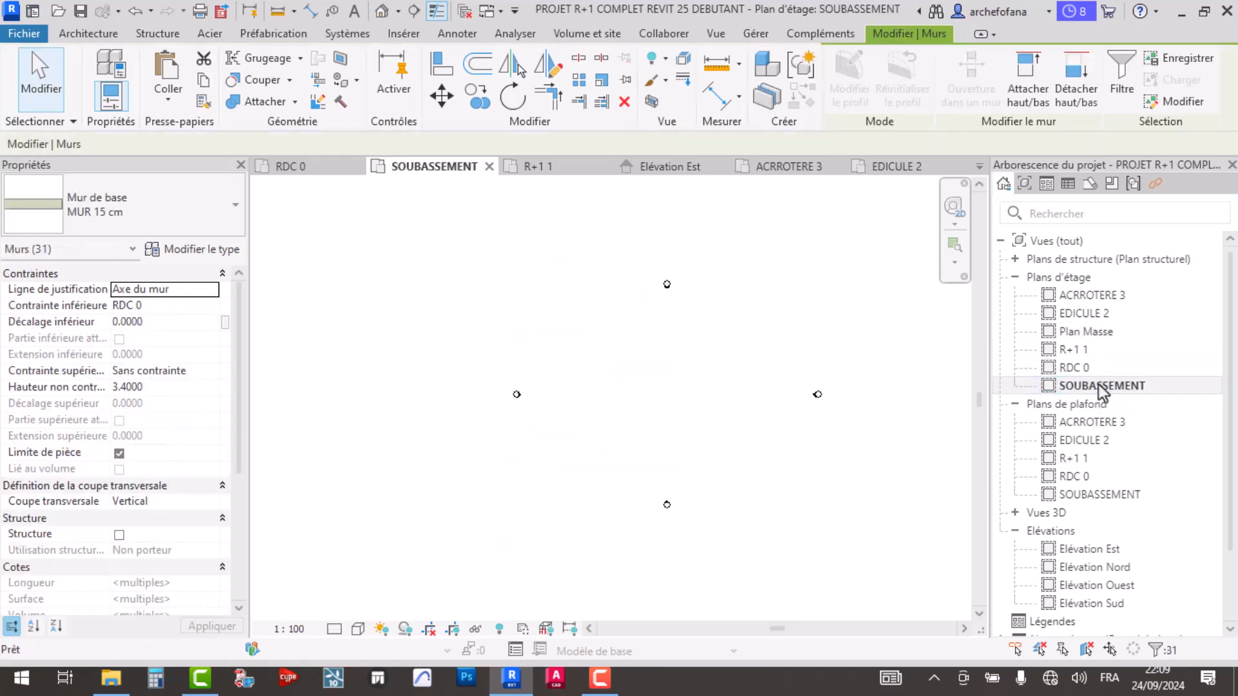
- Try to paste the copied walls from the clipboard at a freely picked point on the SOUBASSEMENT plan
left_click(169, 107)
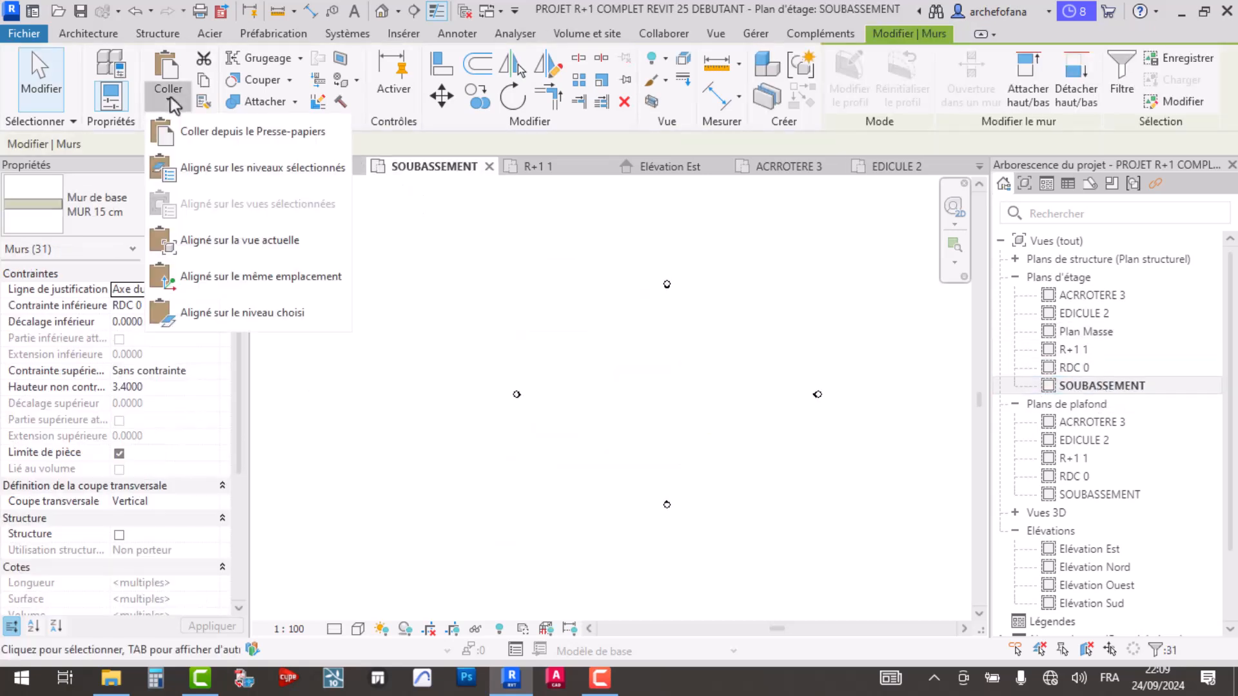
left_click(213, 131)
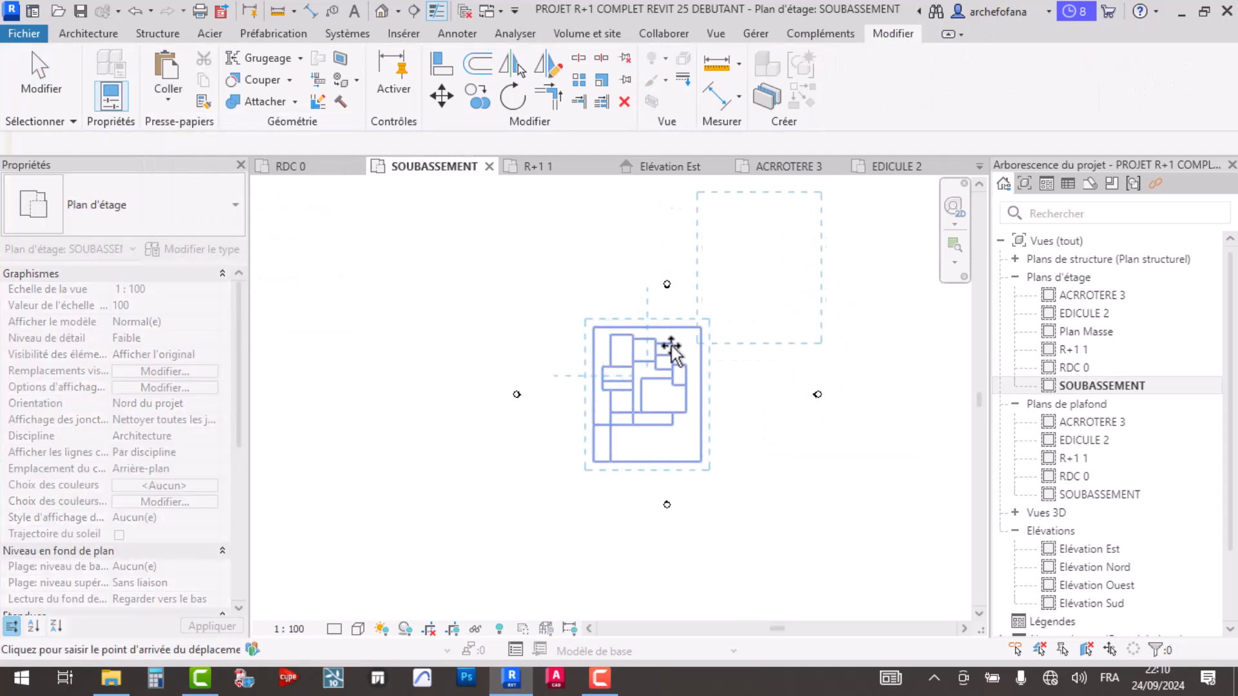
scroll(616, 470, "up", 8)
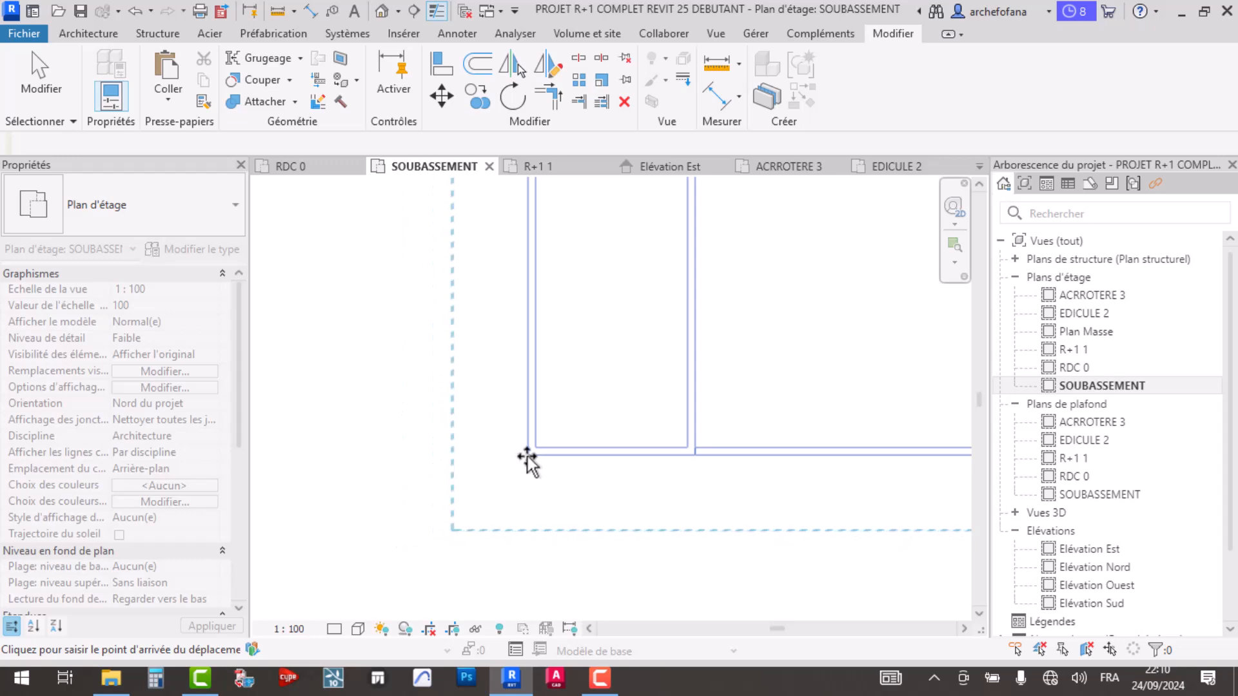
left_click(527, 457)
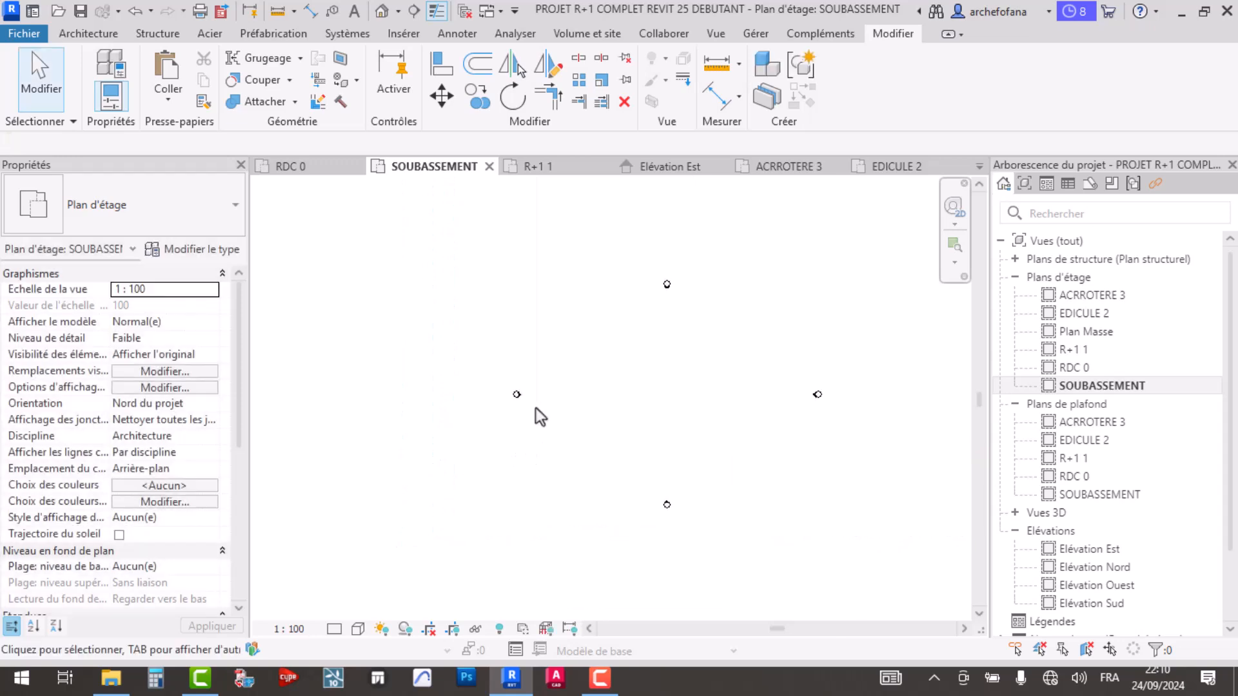
- Paste the copied RDC 0 walls aligned to the current SOUBASSEMENT view and inspect the pasted layout
left_click(178, 101)
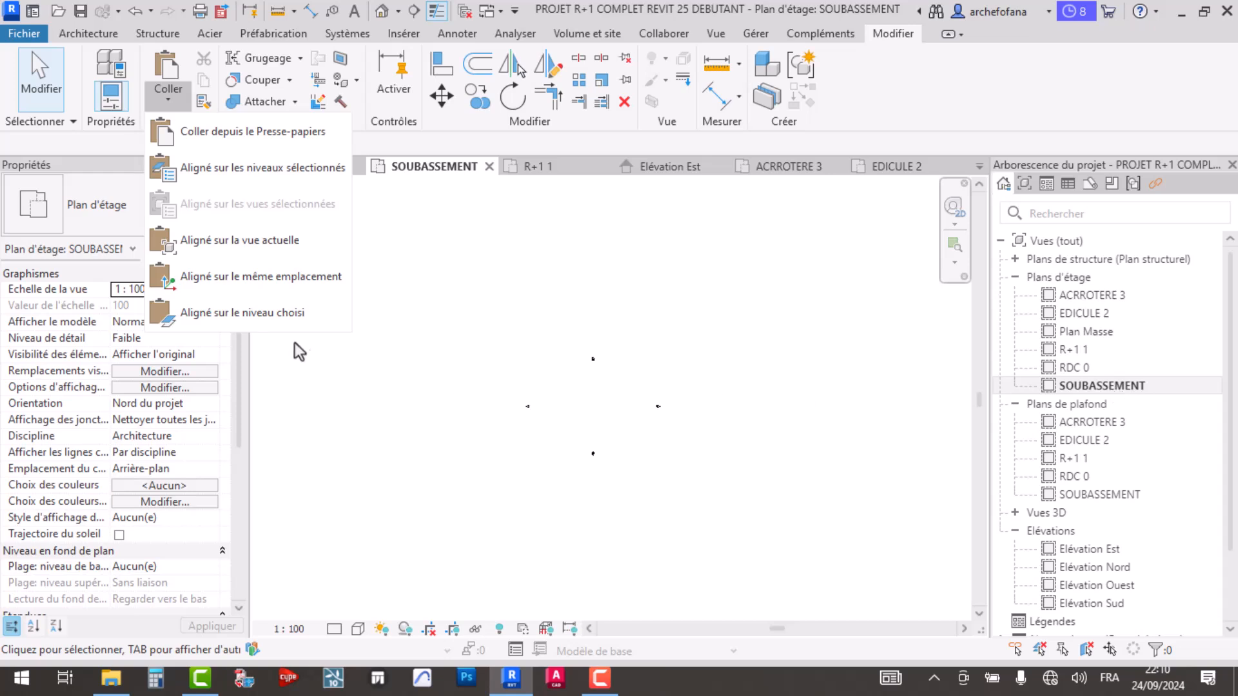
left_click(230, 242)
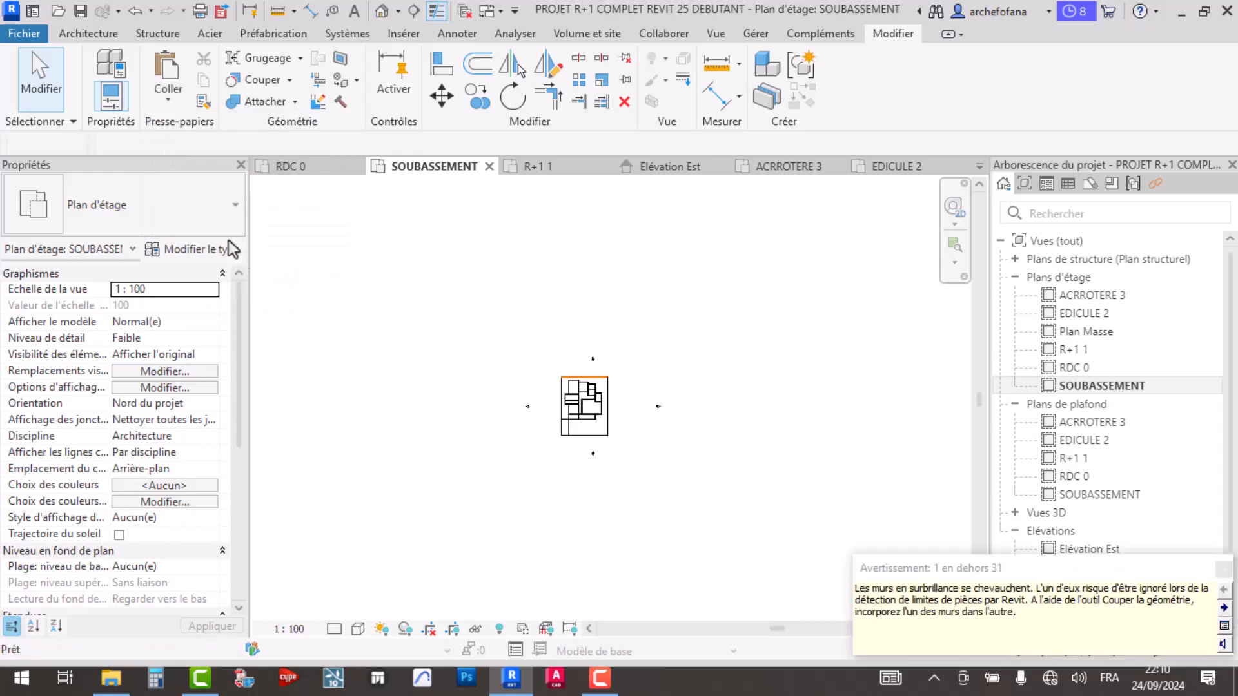
scroll(656, 419, "up", 4)
scroll(590, 386, "up", 2)
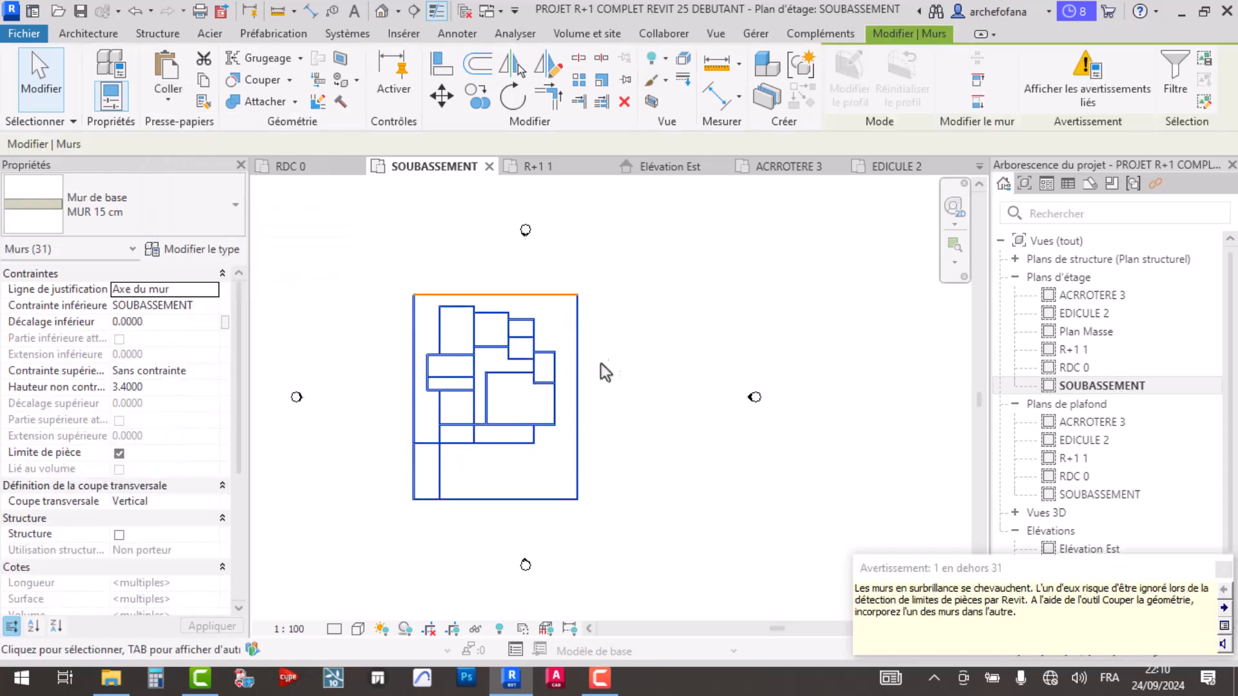
left_click(637, 335)
scroll(421, 298, "up", 5)
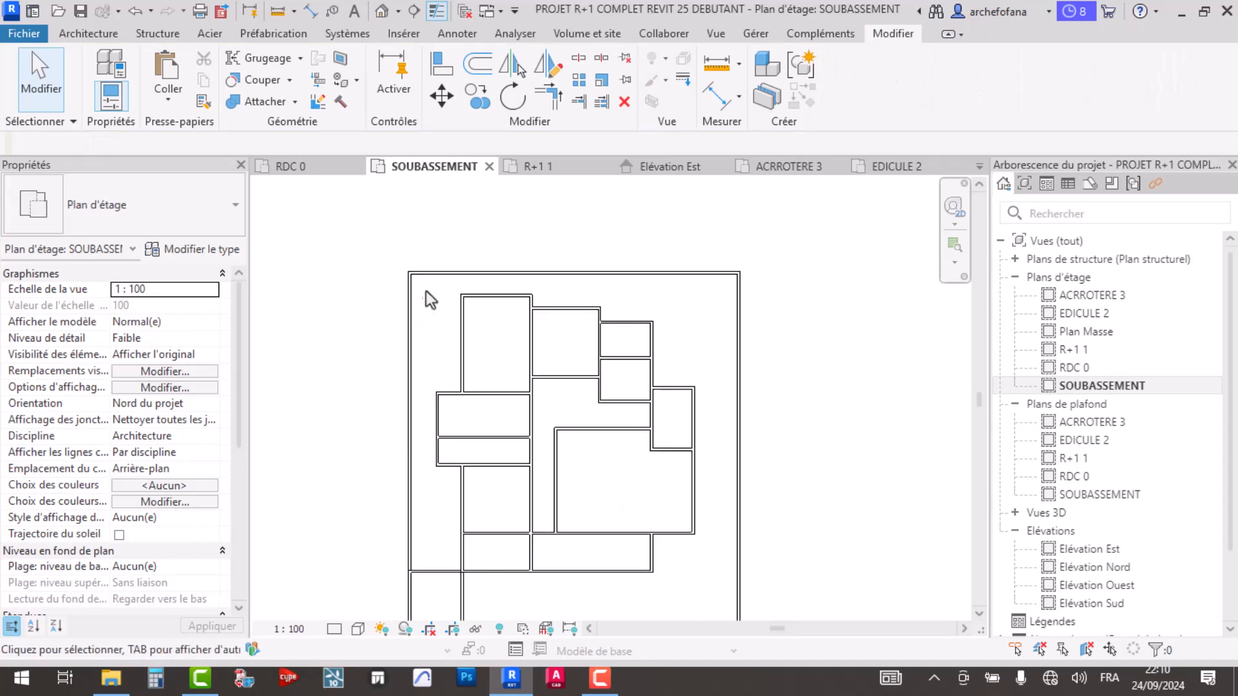
scroll(416, 264, "down", 6)
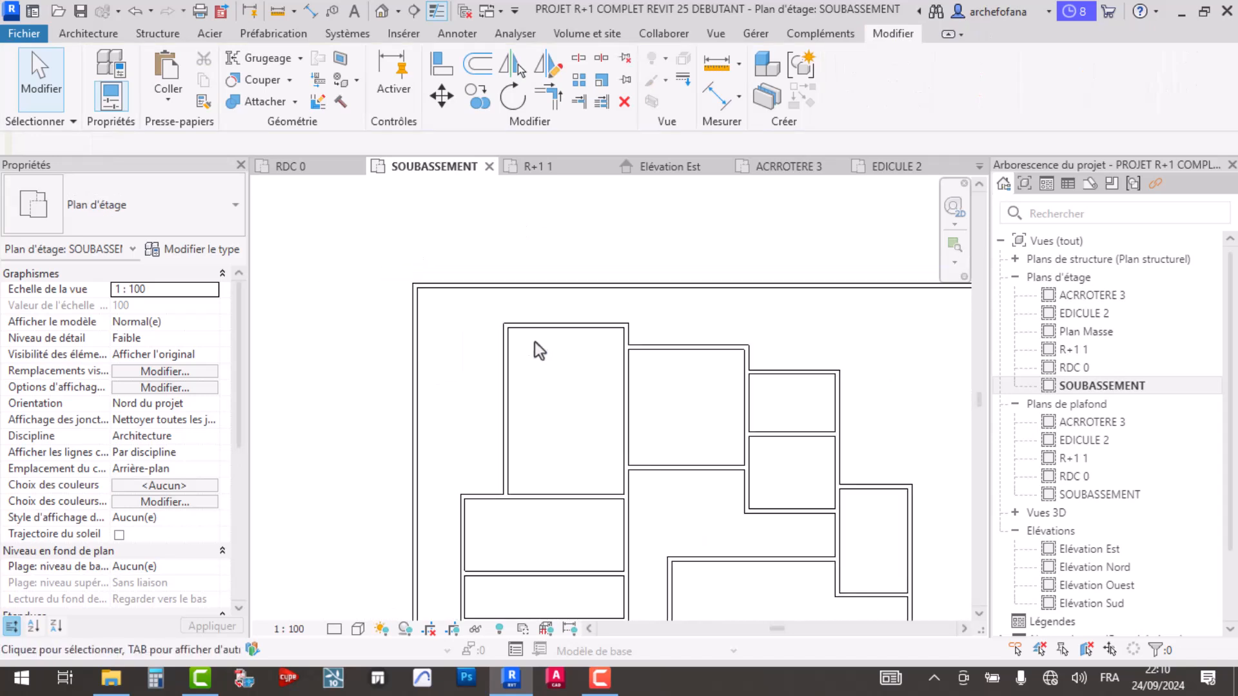
- Compare the wall layouts of the SOUBASSEMENT and RDC 0 floor plans, returning to the SOUBASSEMENT plan
scroll(568, 419, "up", 3)
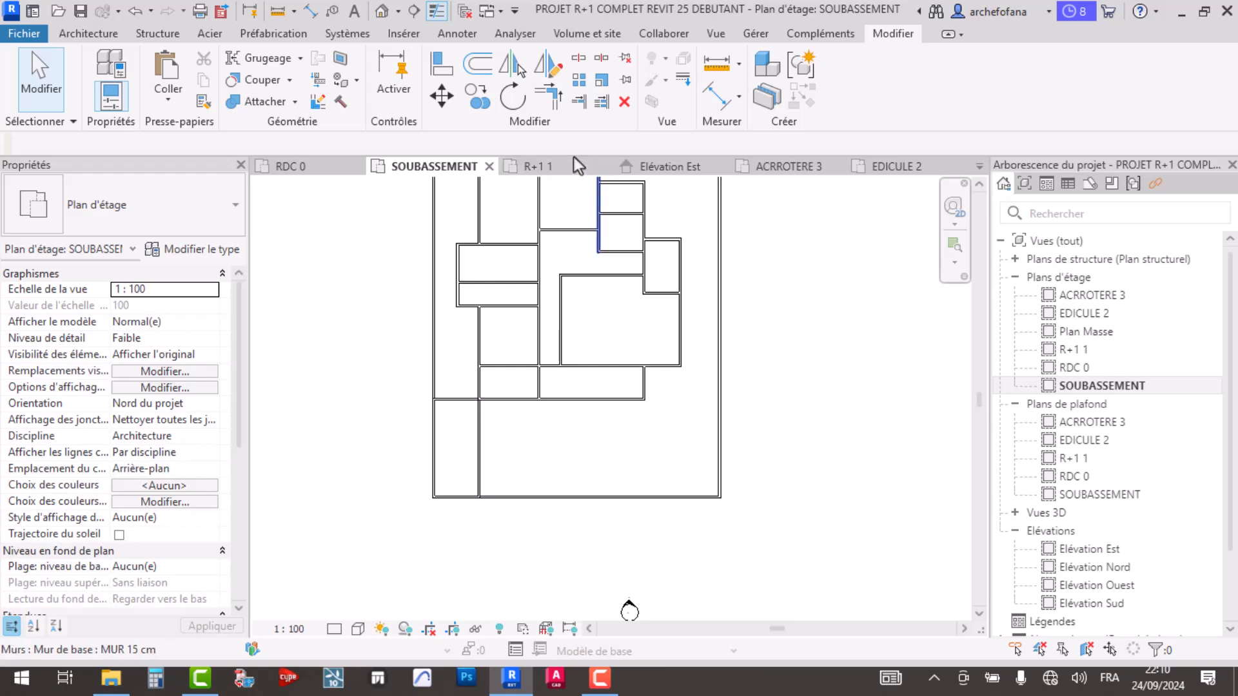
double_click(1073, 366)
left_click(1081, 386)
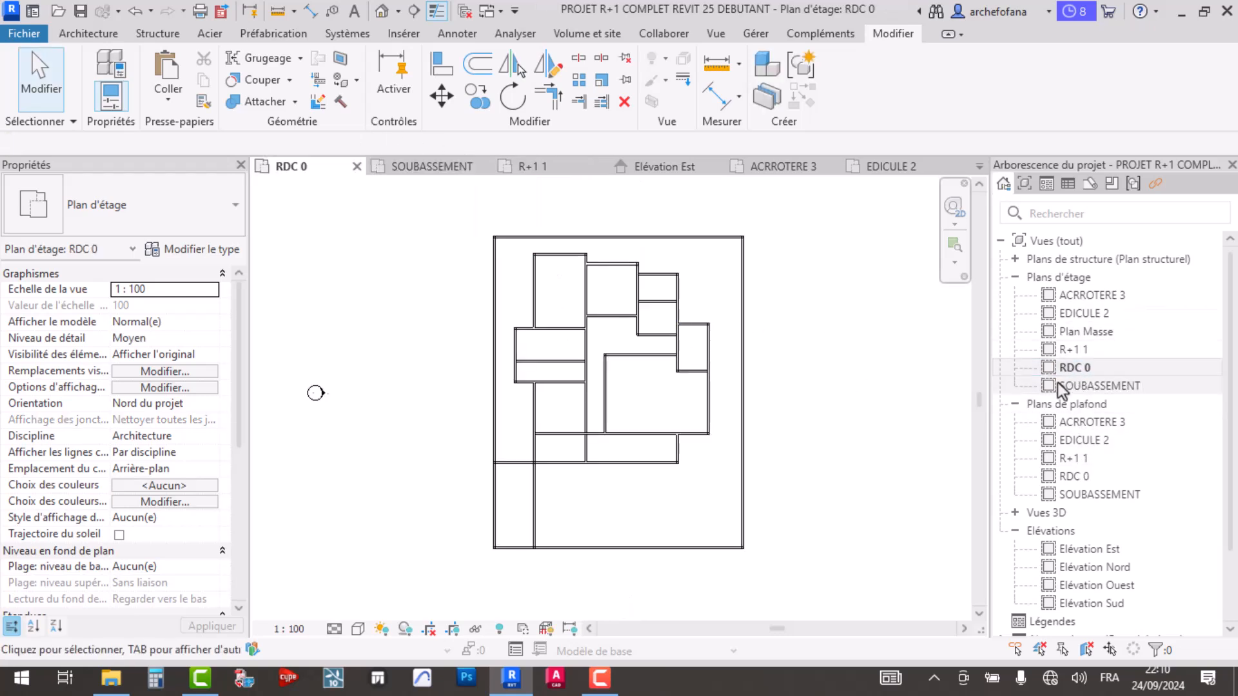
double_click(1081, 385)
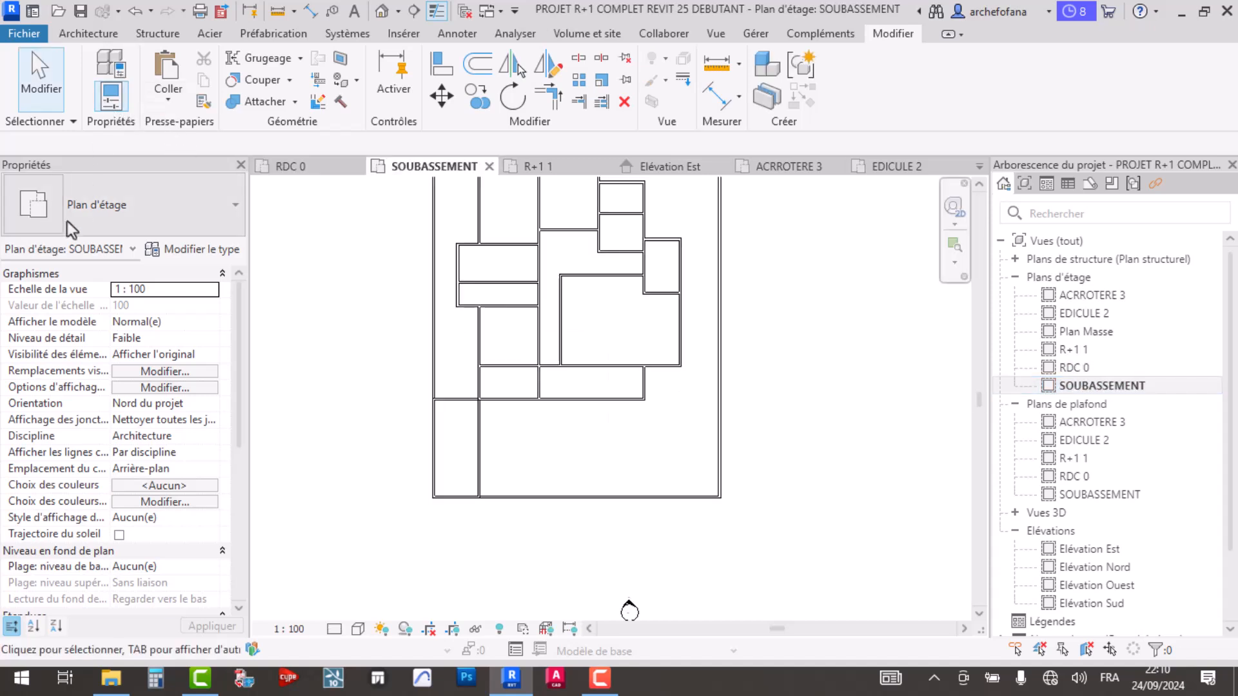
- Draw a horizontal MUR 15 cm test wall about 16 m long across the eastern boundary wall of the SOUBASSEMENT plan
left_click(97, 34)
left_click(118, 86)
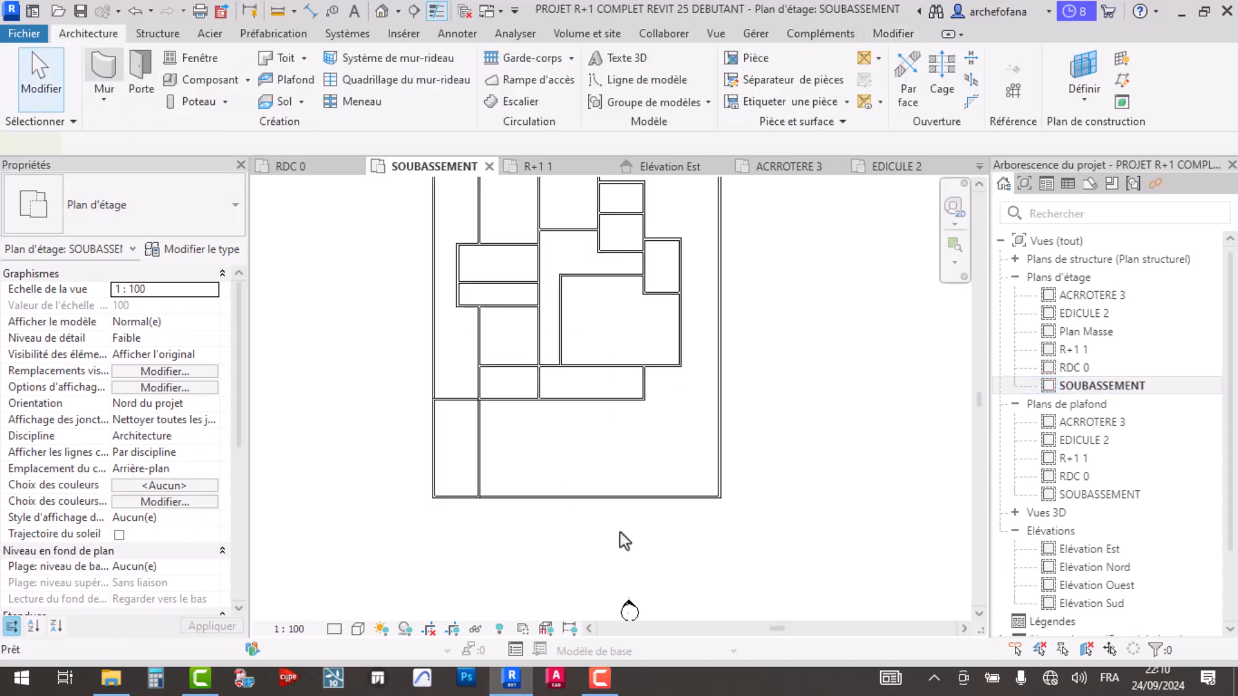
left_click(612, 453)
left_click(834, 519)
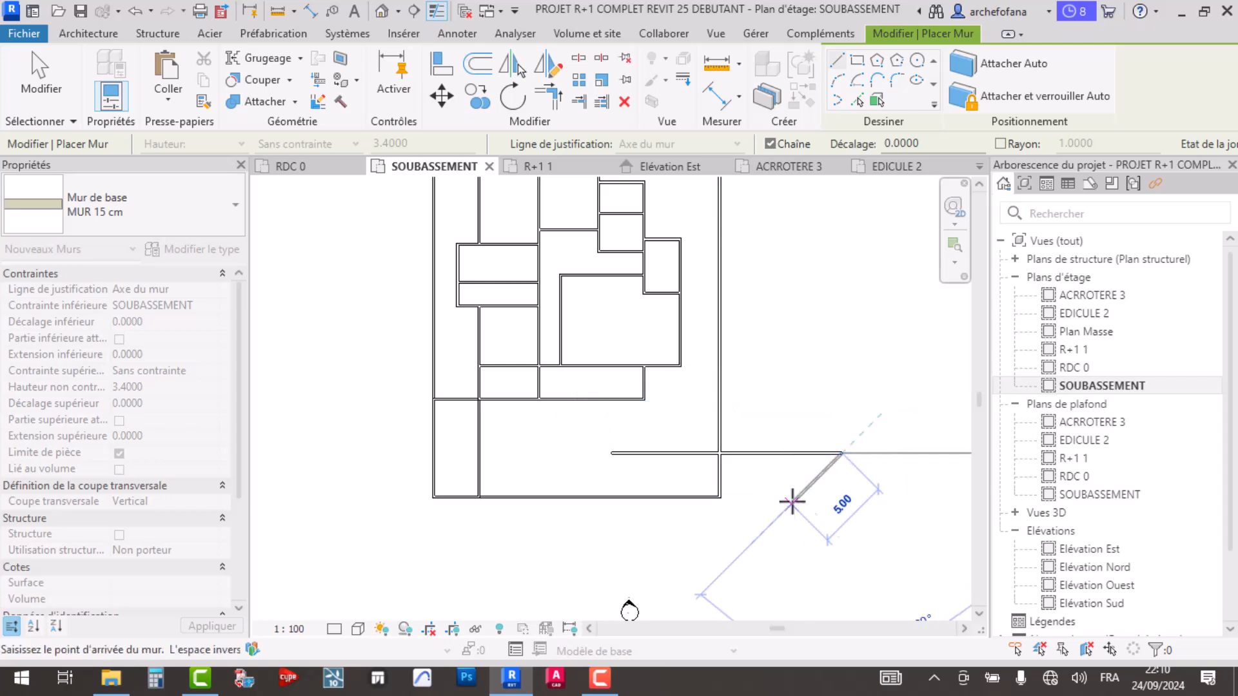
key("Escape")
key("Escape")
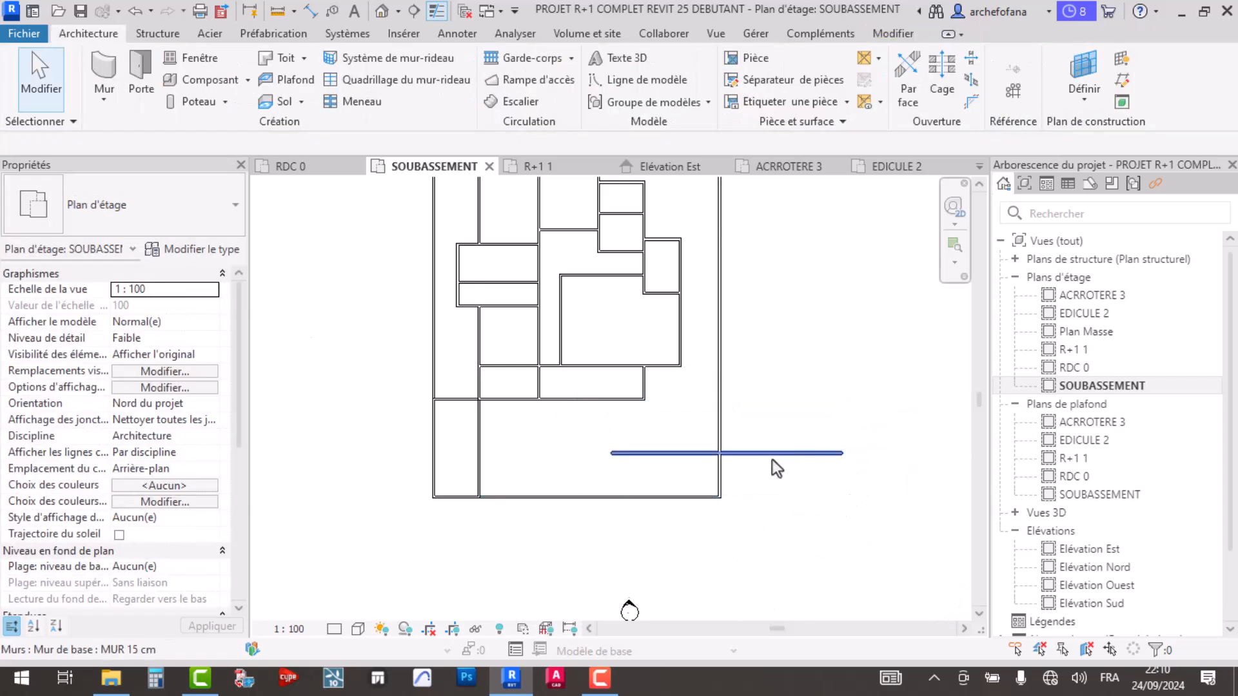
- Delete the horizontal test wall crossing the eastern boundary of the SOUBASSEMENT plan
scroll(773, 458, "down", 3)
left_click(780, 454)
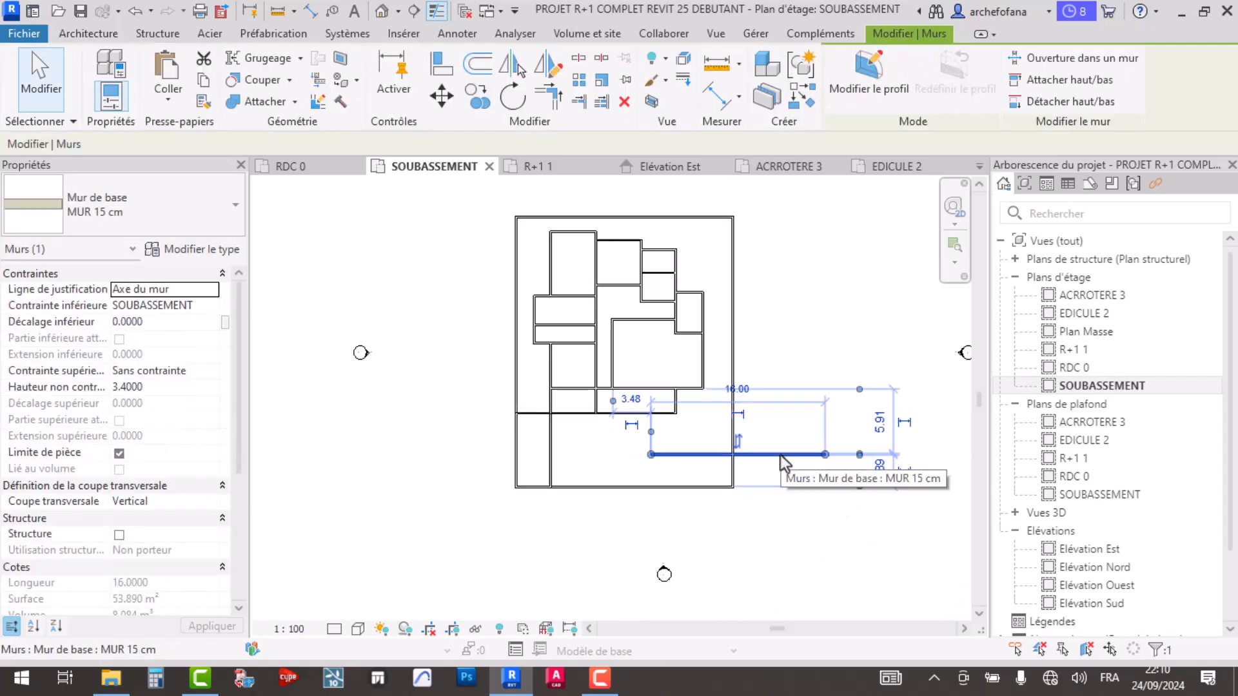
key("Delete")
- Select all the walls on the SOUBASSEMENT plan to examine their layout and constraints, leaving them deselected
middle_click_drag(488, 213, 486, 232)
left_click_drag(475, 205, 764, 527)
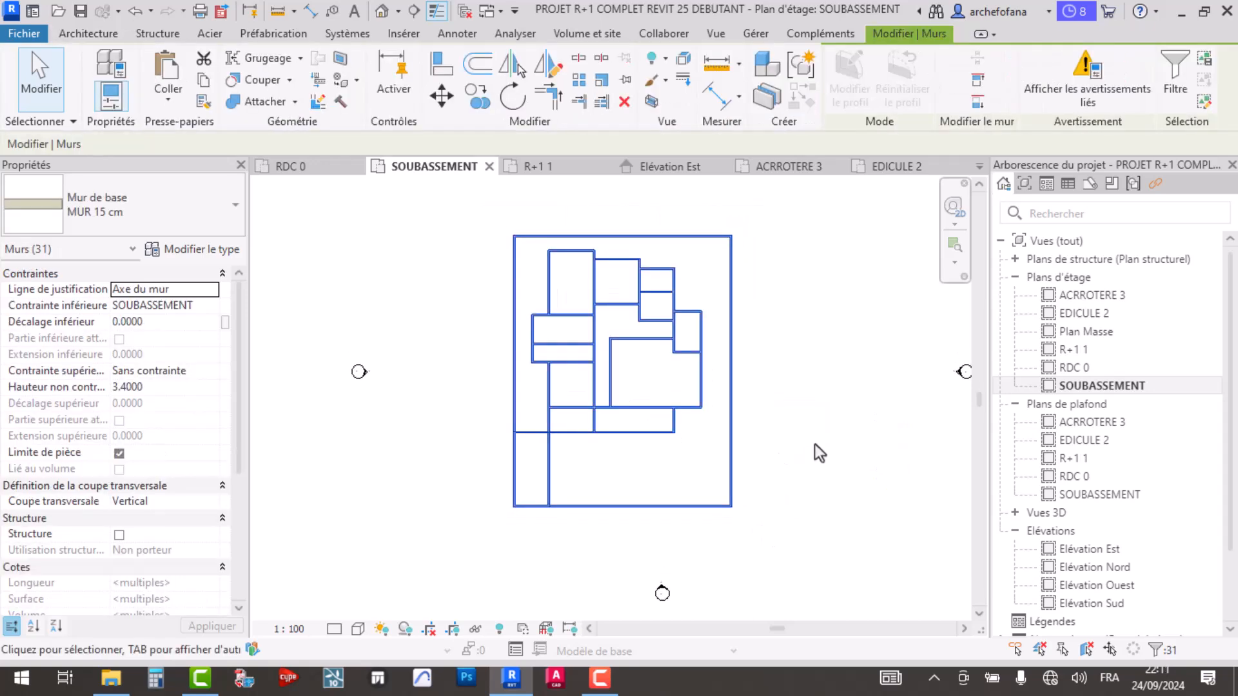
scroll(646, 429, "up", 5)
scroll(652, 464, "up", 2)
left_click(611, 416)
scroll(611, 416, "down", 4)
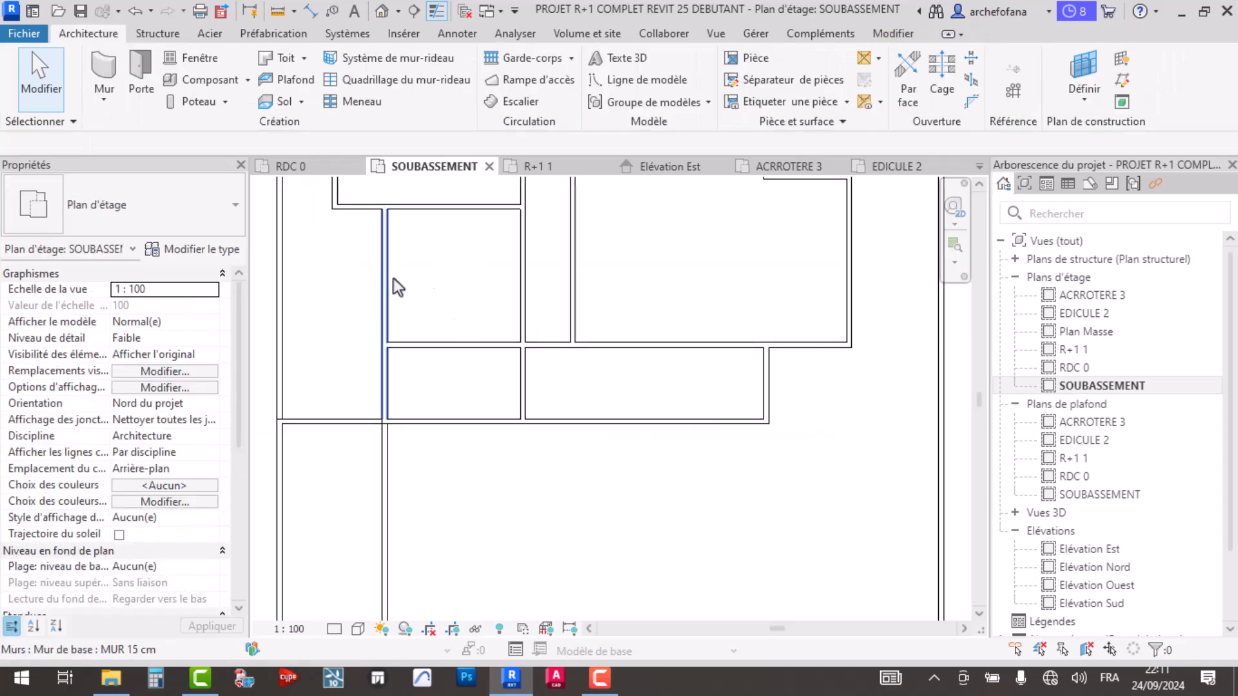
scroll(489, 393, "down", 4)
left_click_drag(382, 184, 648, 465)
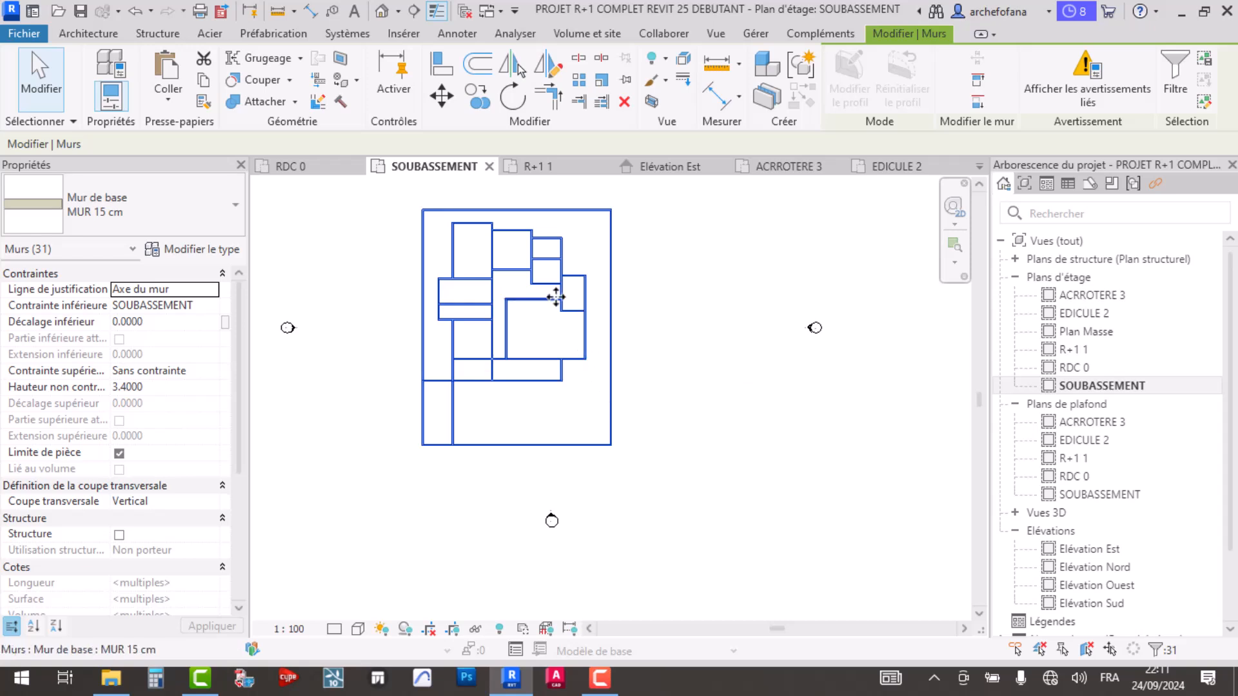
key("Escape")
- Examine the overlapping outer walls at the building corner in the 3D view and compare their base constraints
left_click(383, 11)
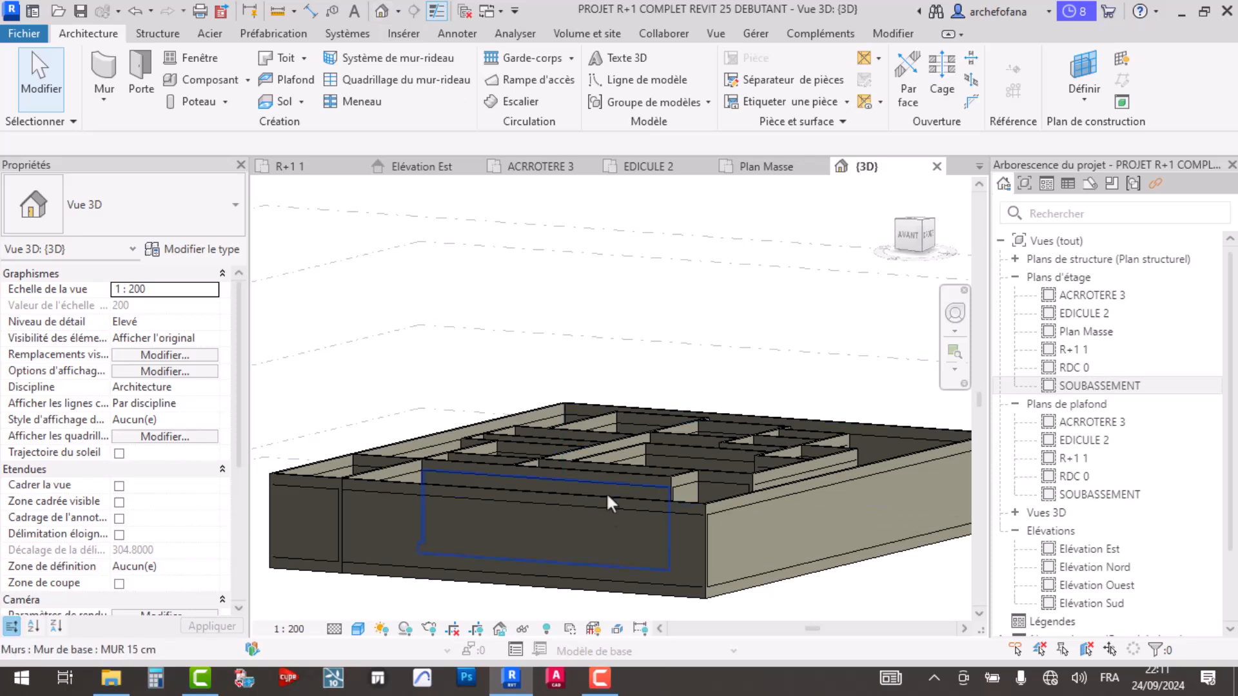
scroll(631, 396, "up", 8)
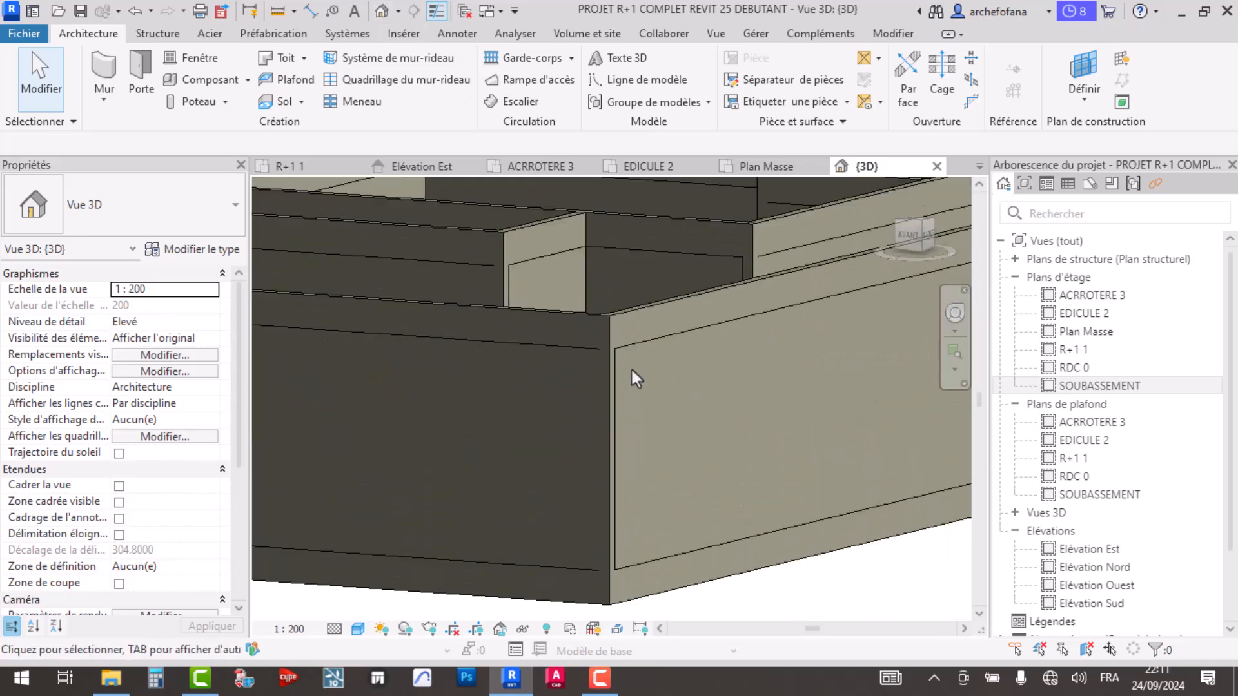
left_click(624, 317)
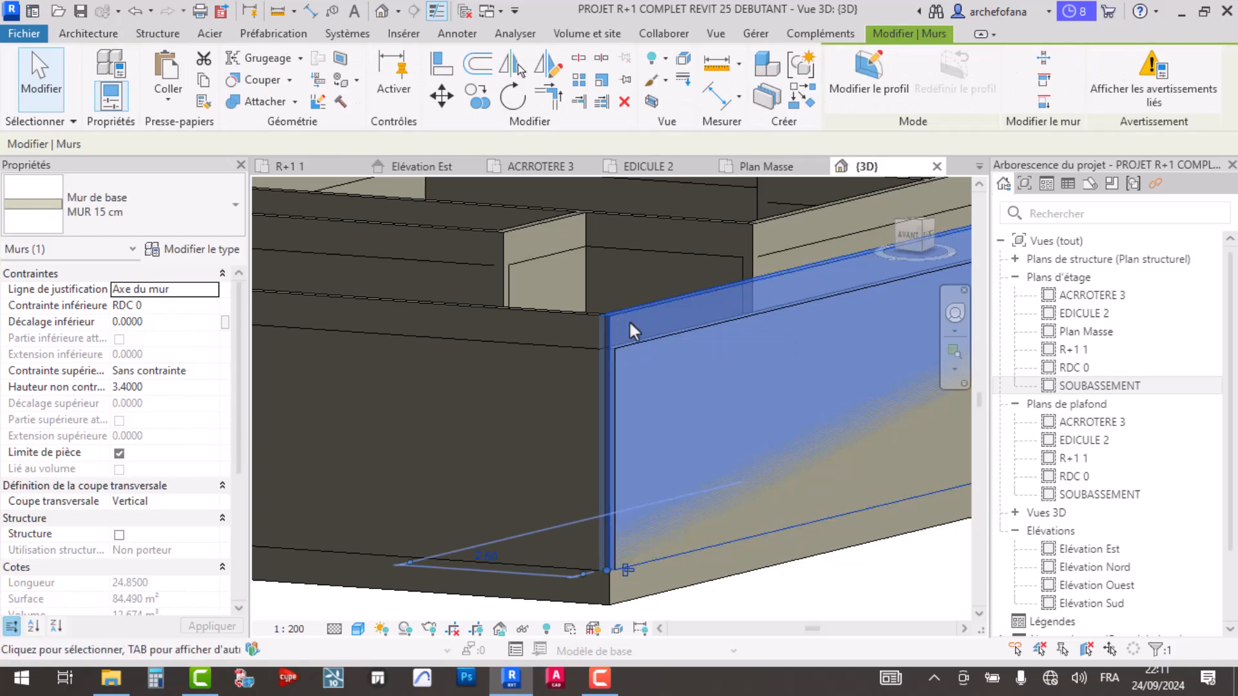
key("Escape")
left_click(622, 348)
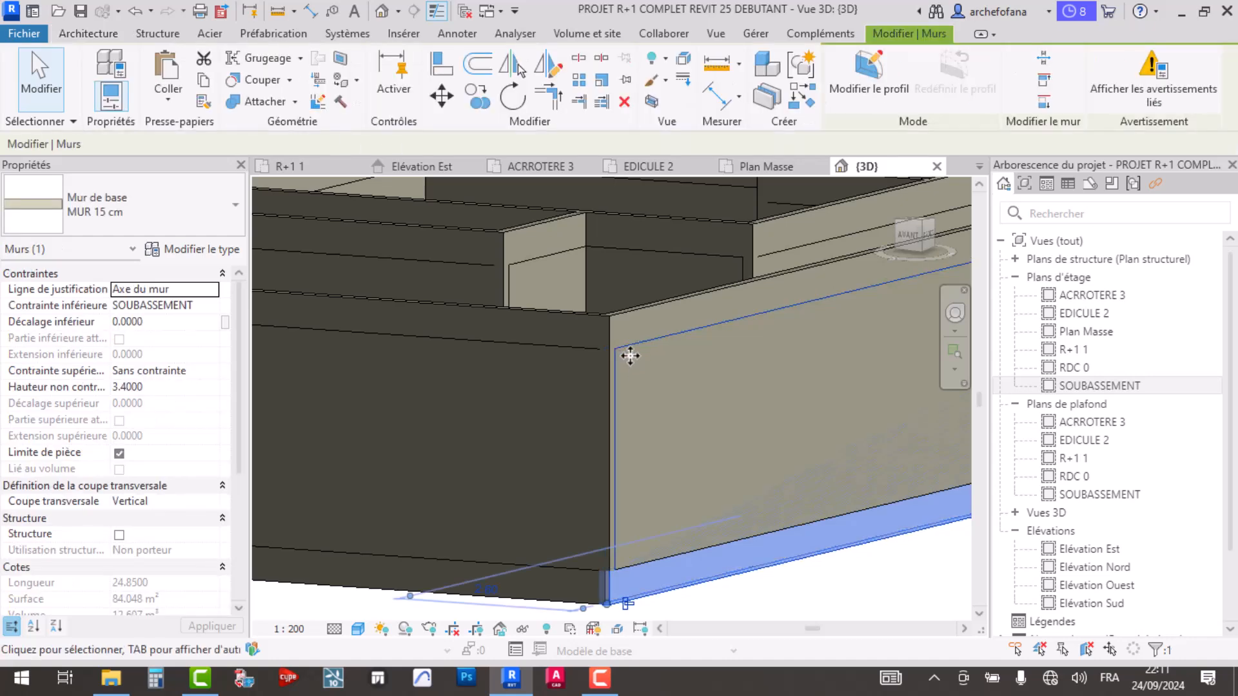
key("Escape")
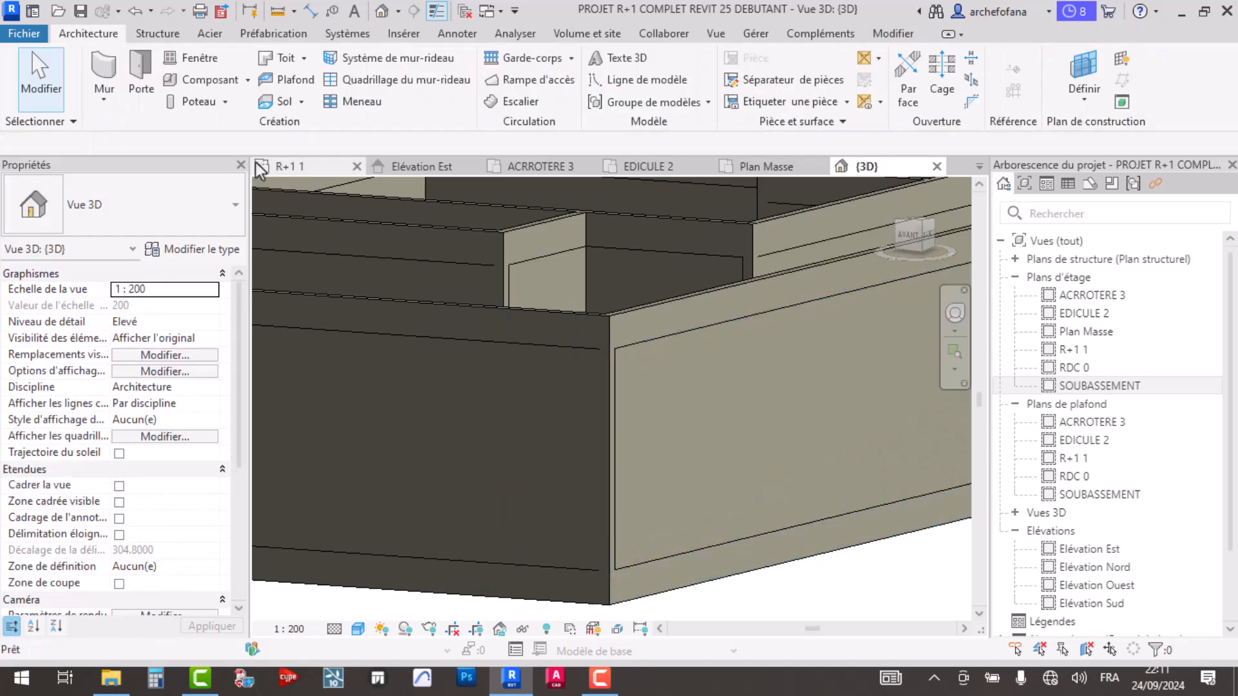
- Change all the walls on the SOUBASSEMENT floor plan to the Mur 20cm type
left_click(331, 165)
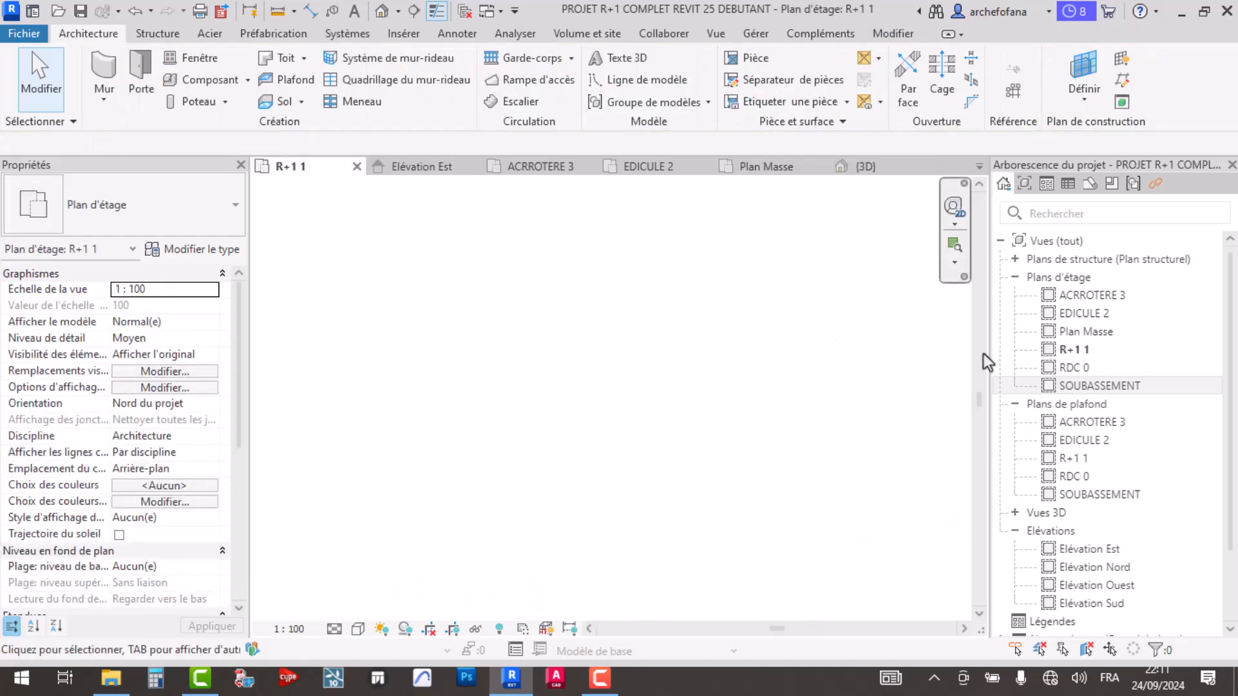
double_click(1114, 387)
scroll(536, 354, "down", 2)
left_click_drag(413, 231, 626, 448)
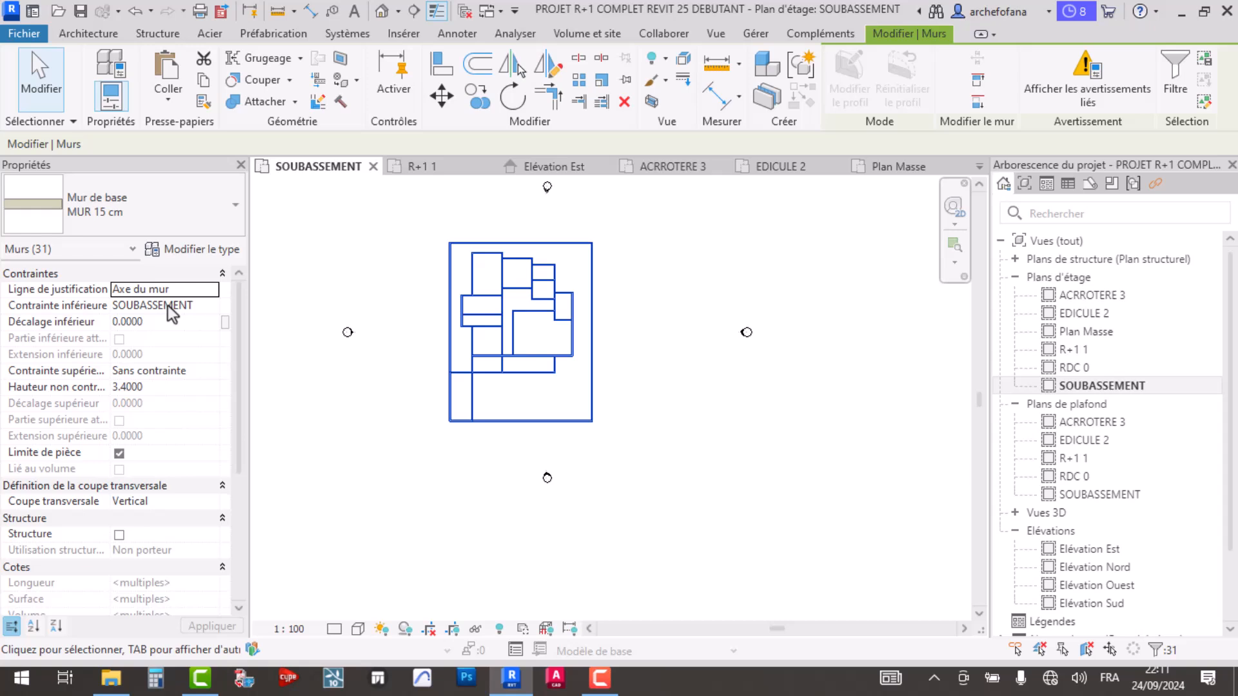
left_click(178, 205)
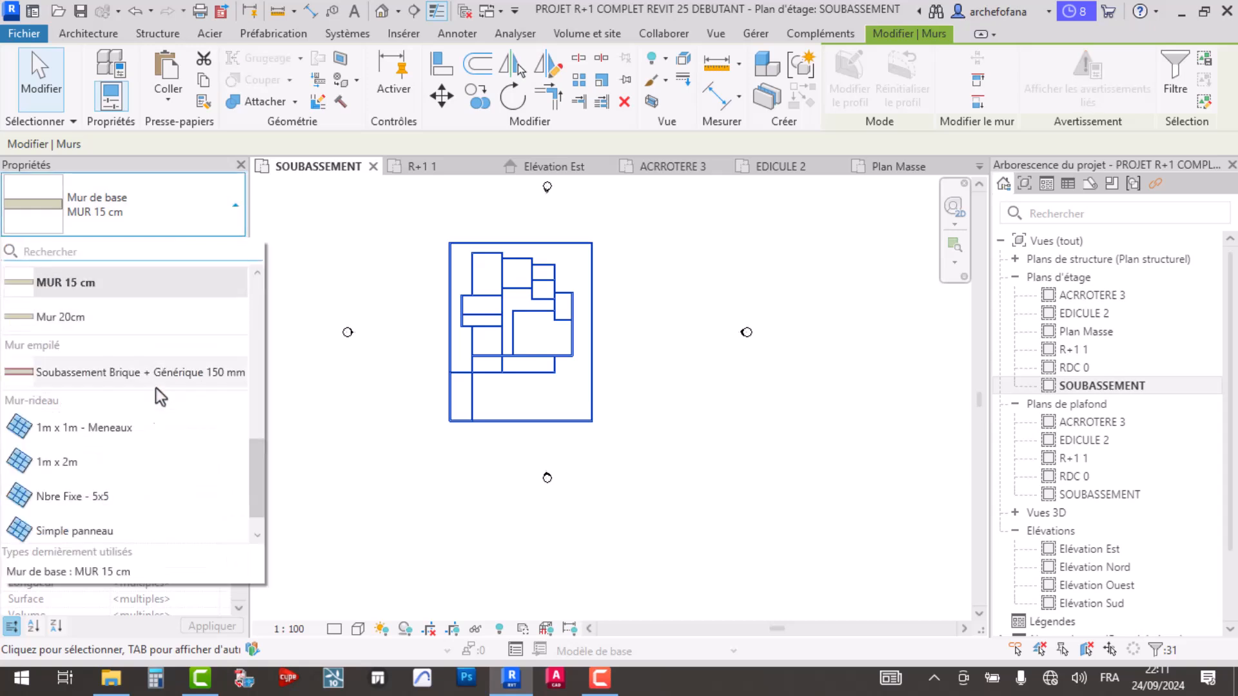
scroll(106, 512, "down", 1)
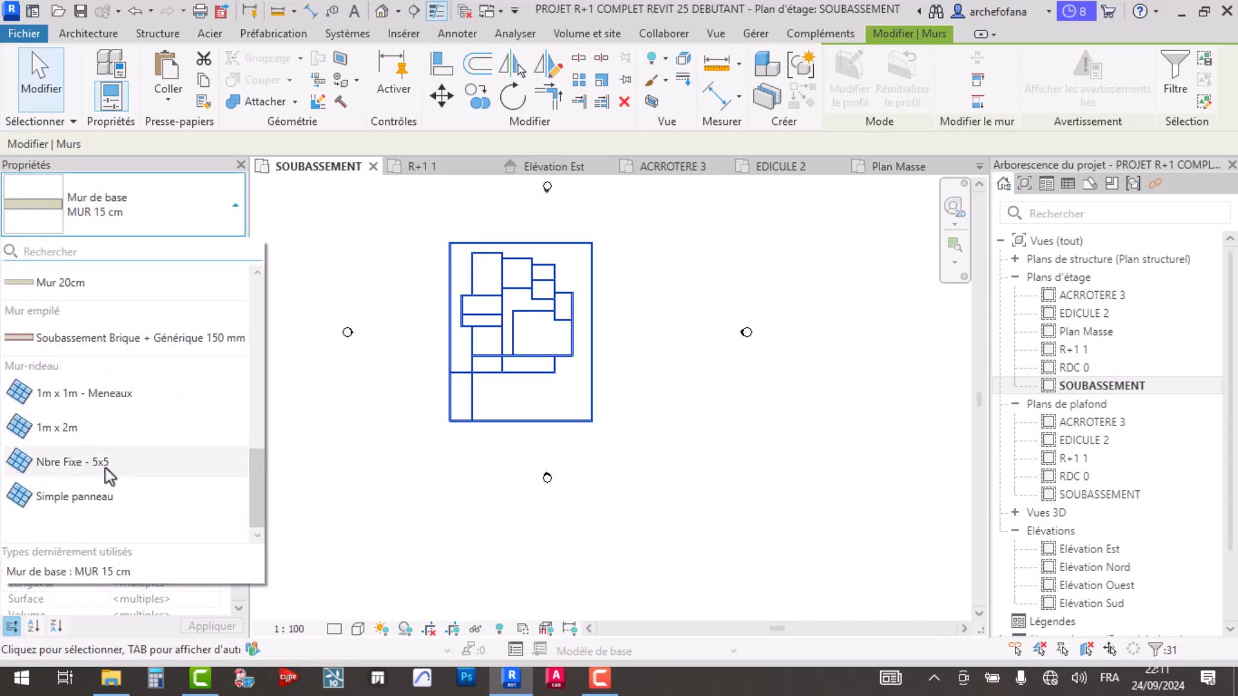
scroll(120, 454, "up", 2)
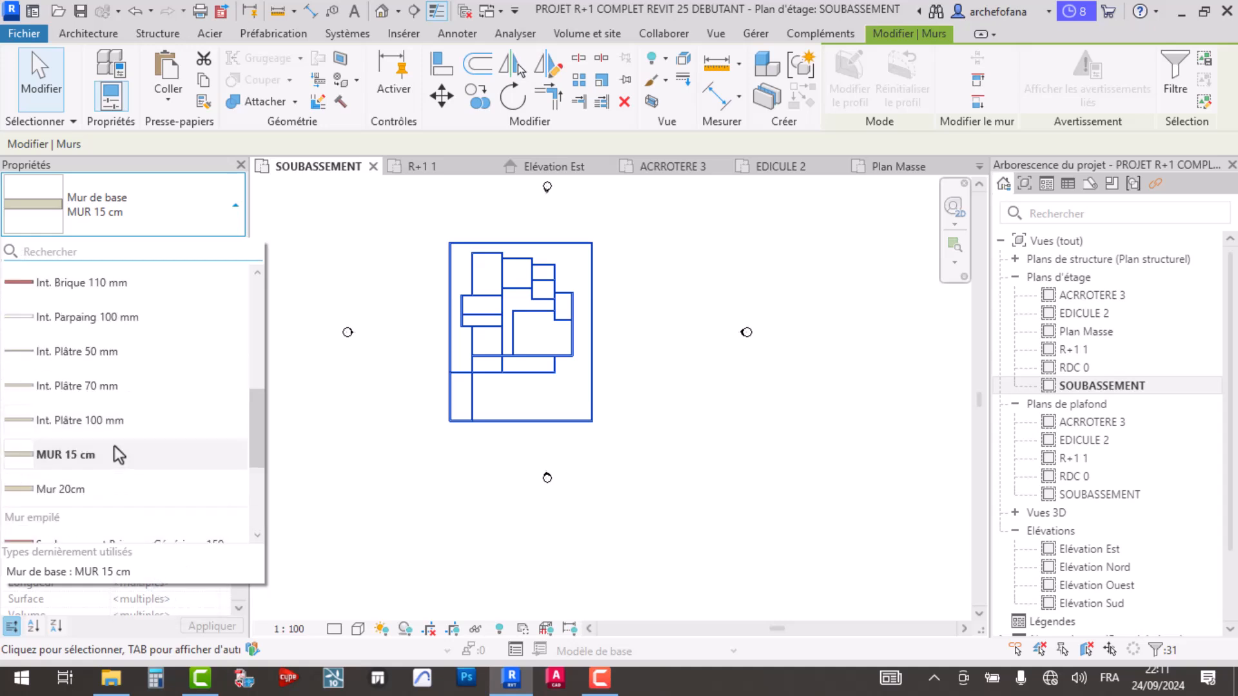
left_click(104, 489)
scroll(474, 236, "up", 5)
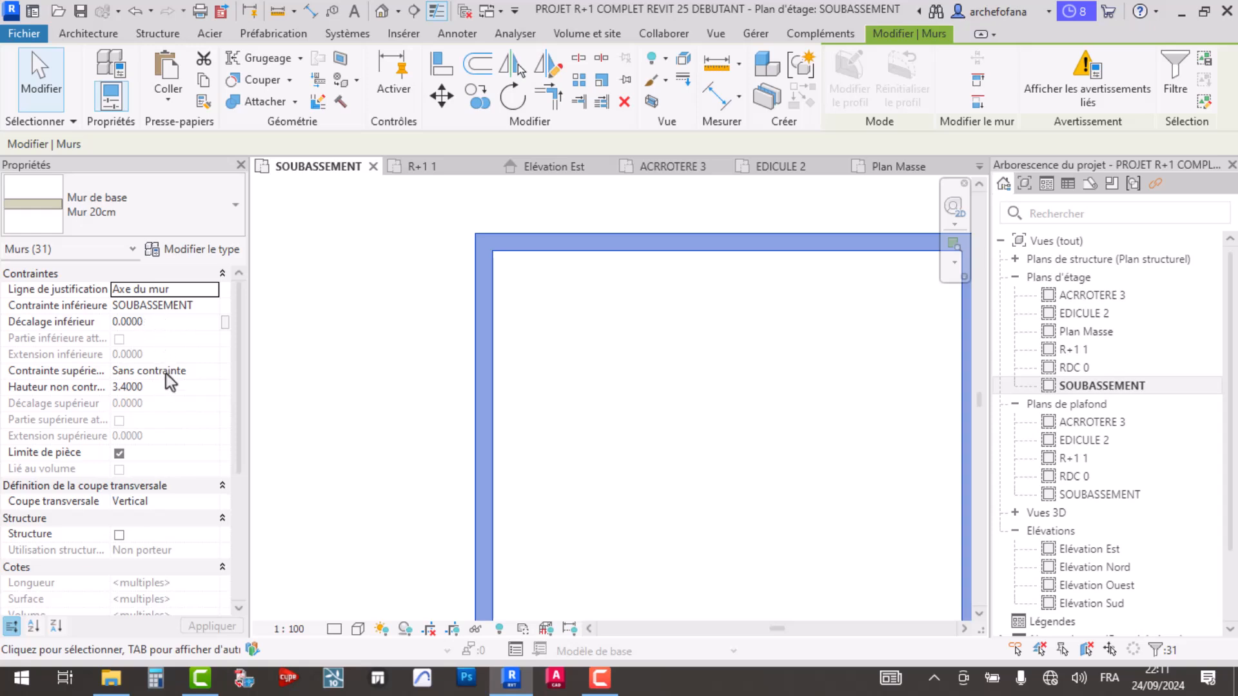
- Set the unconnected height of all the selected SOUBASSEMENT walls to 0.45
left_click(126, 387)
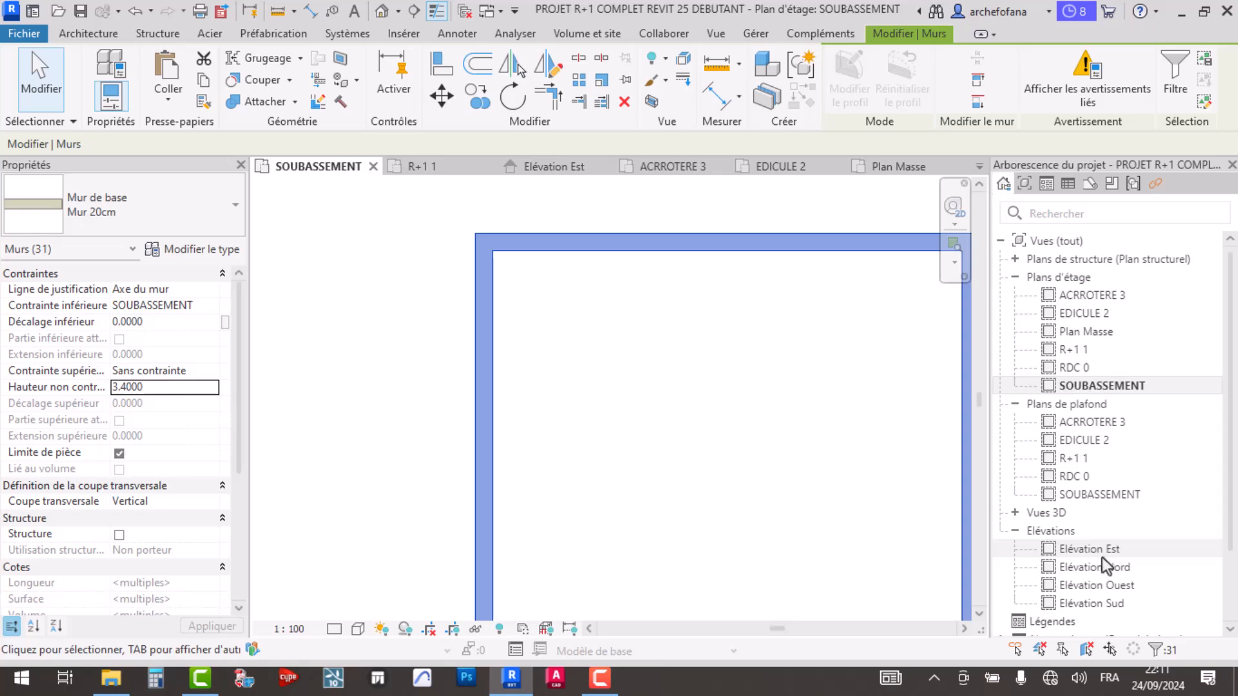
left_click(132, 387)
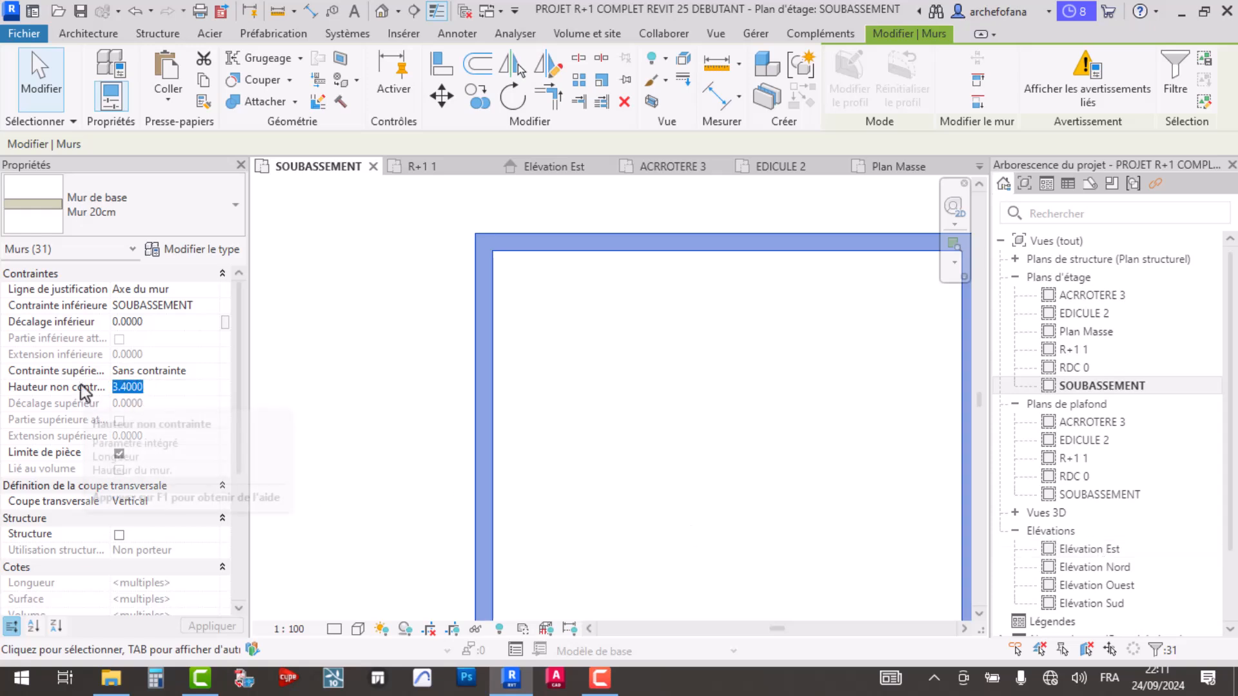
type("0.45")
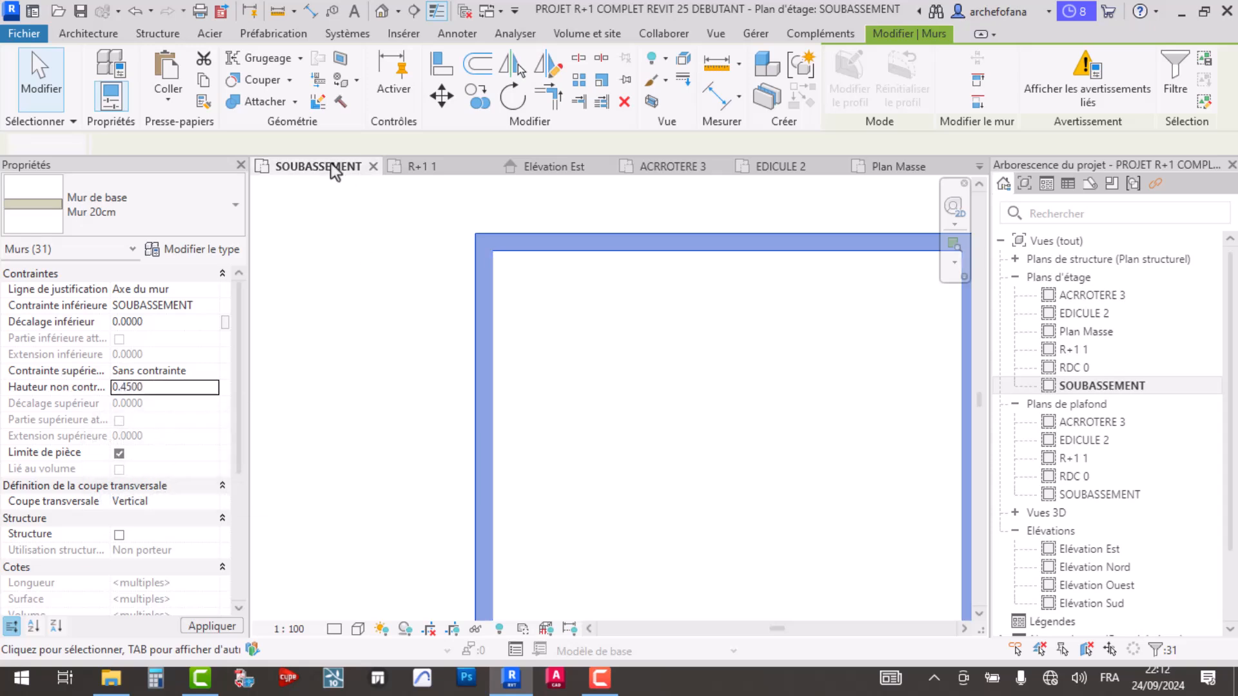
scroll(544, 395, "down", 4)
scroll(660, 443, "up", 6)
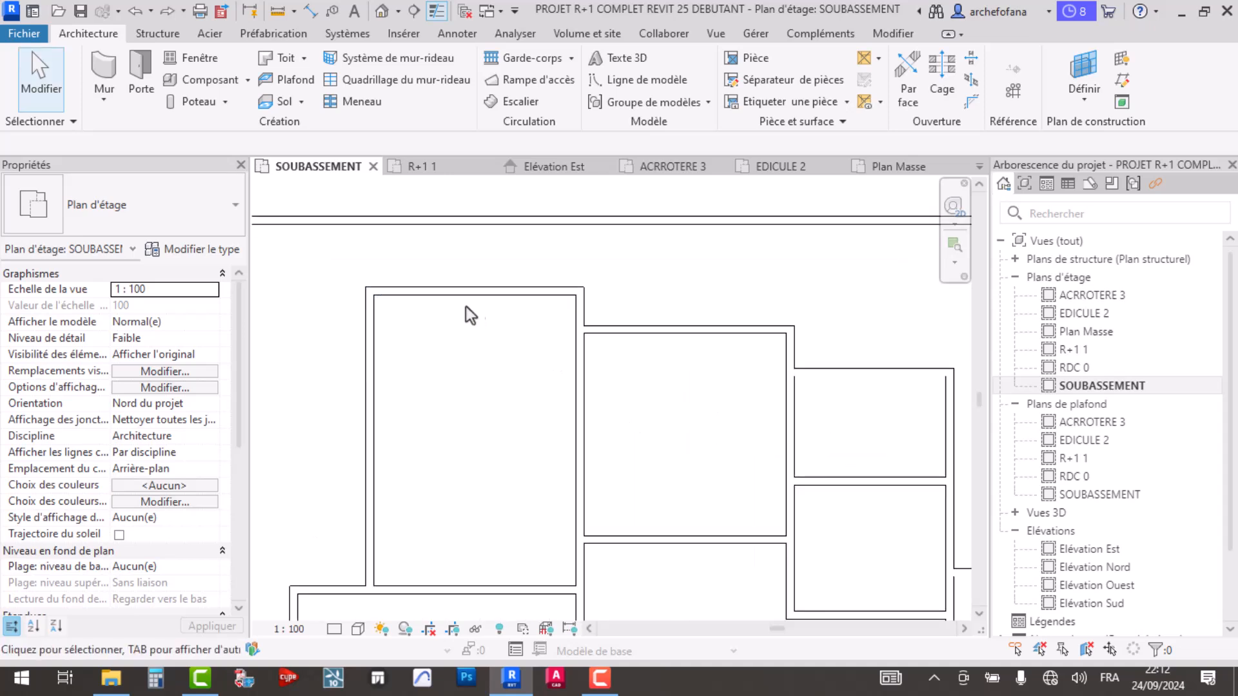
scroll(580, 311, "down", 2)
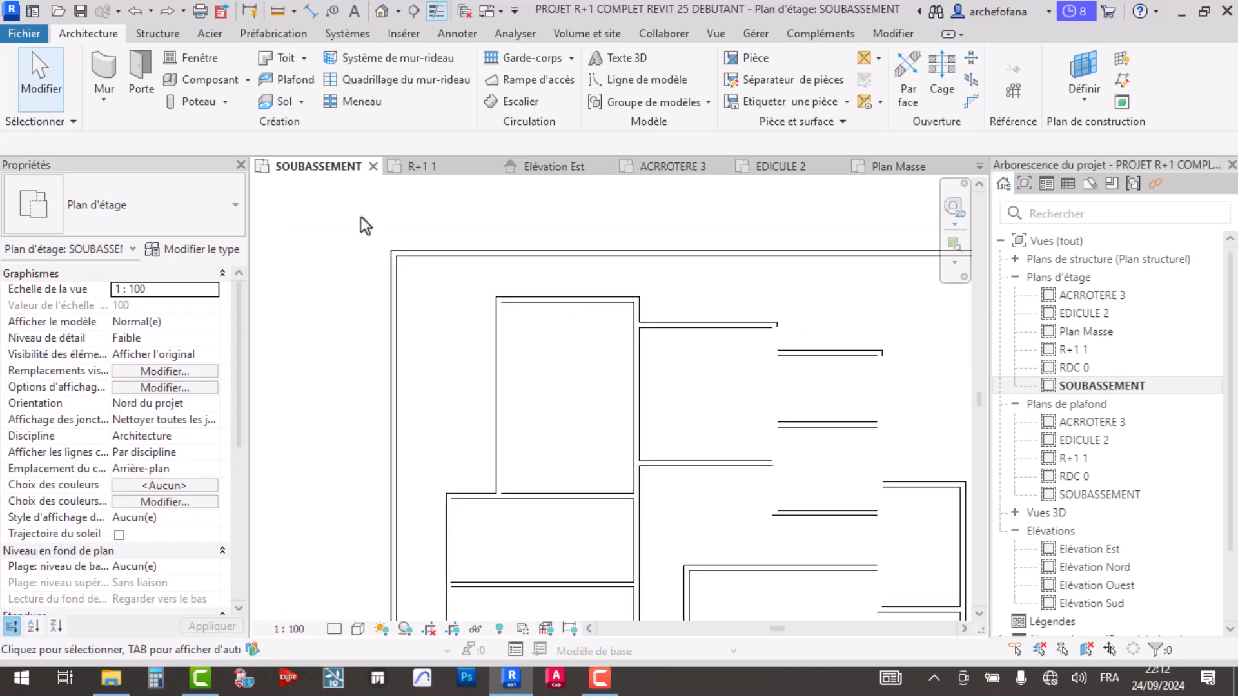
- Inspect the SOUBASSEMENT outer wall beneath the RDC 0 wall in the 3D view, checking its type and height
left_click(382, 11)
scroll(531, 367, "down", 5)
scroll(574, 370, "up", 3)
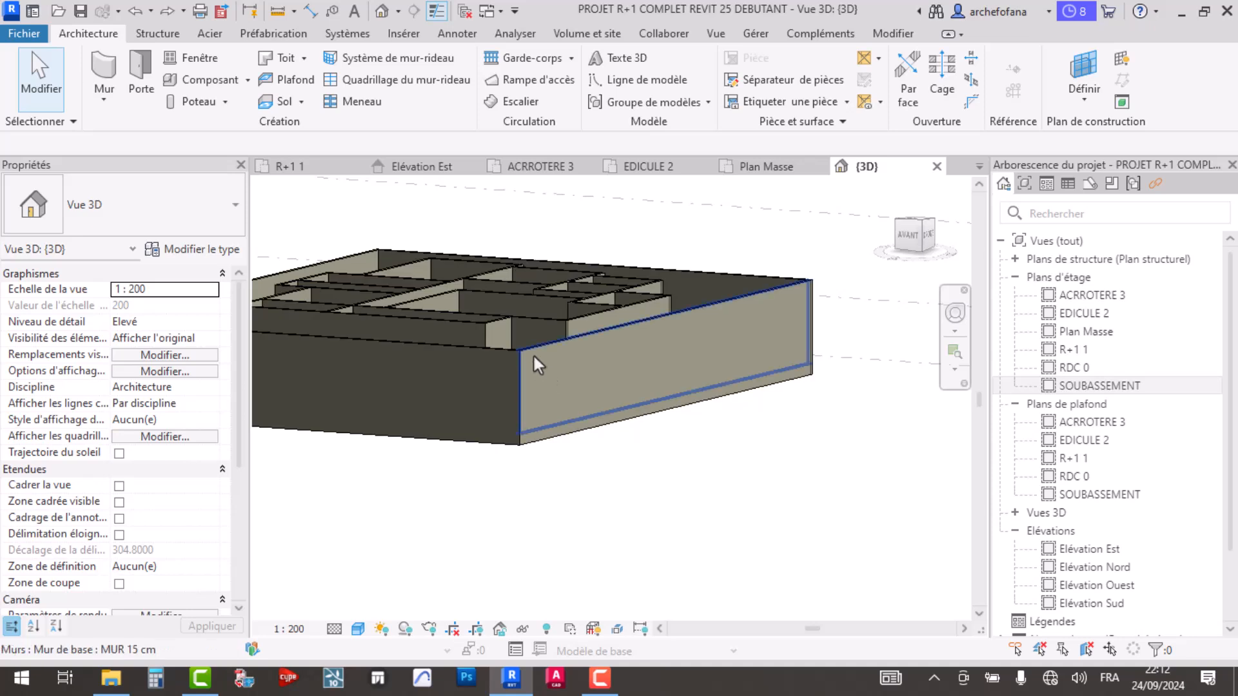
left_click(536, 435)
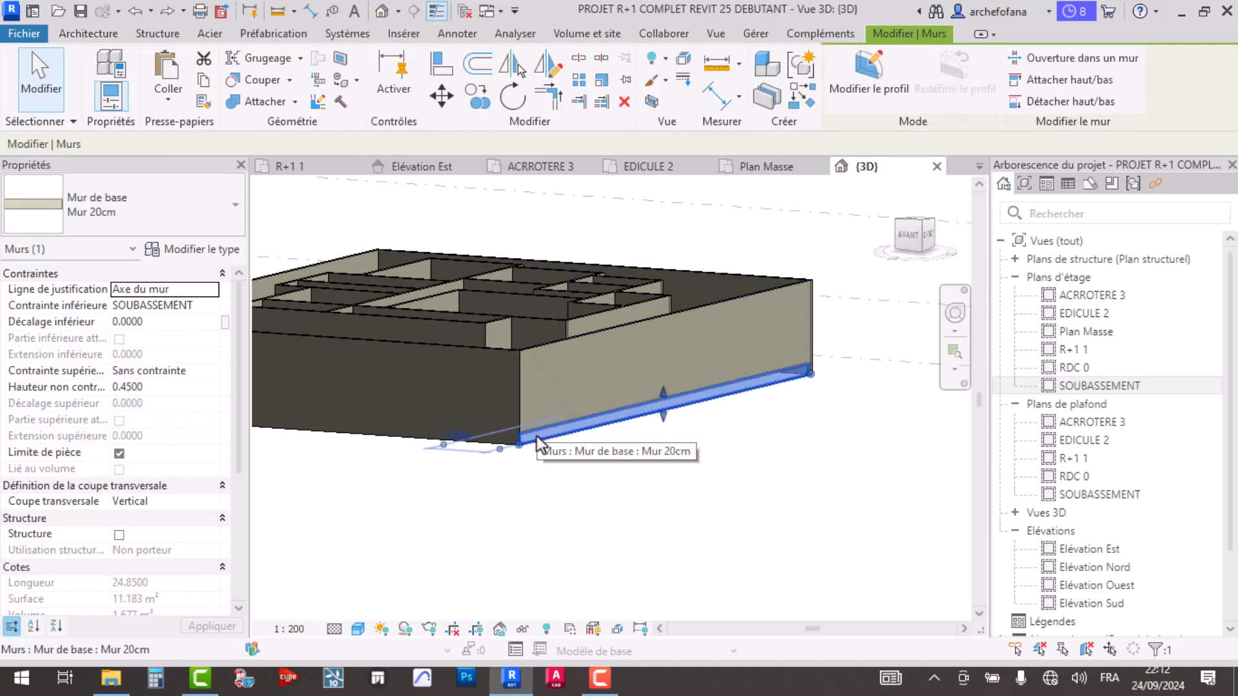
scroll(535, 437, "up", 5)
key("Escape")
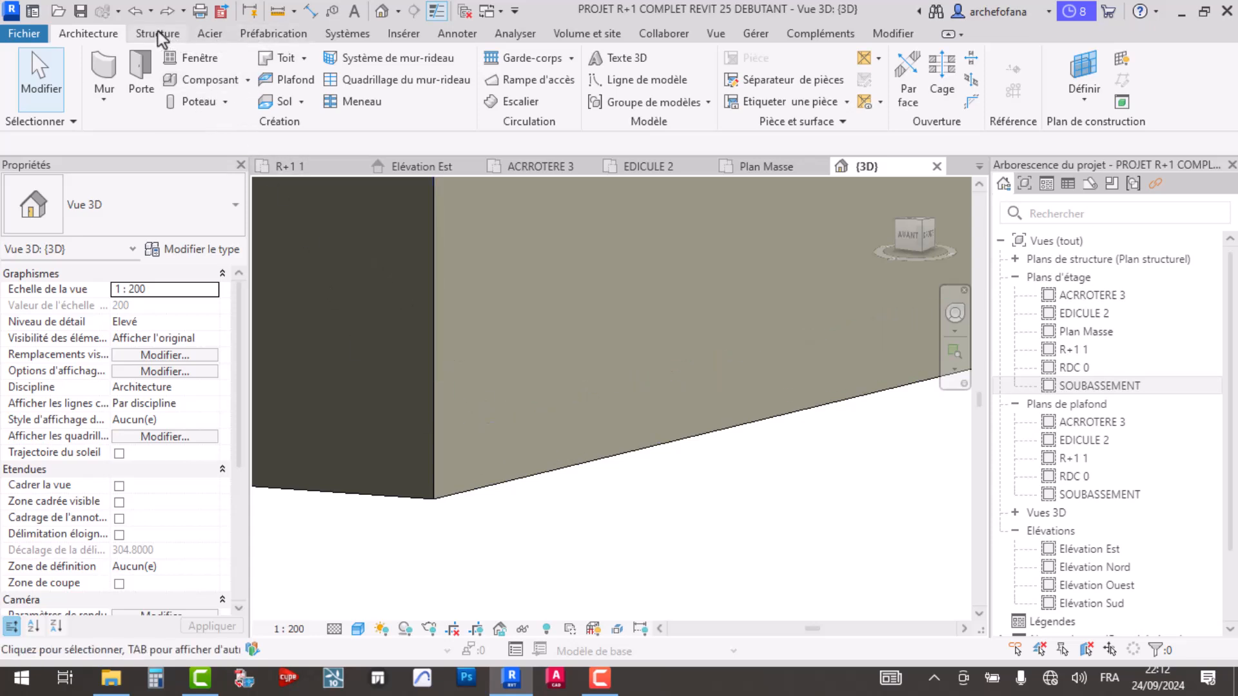
- Open the RDC 0 floor plan and view all its walls together
left_click(1084, 366)
double_click(1085, 366)
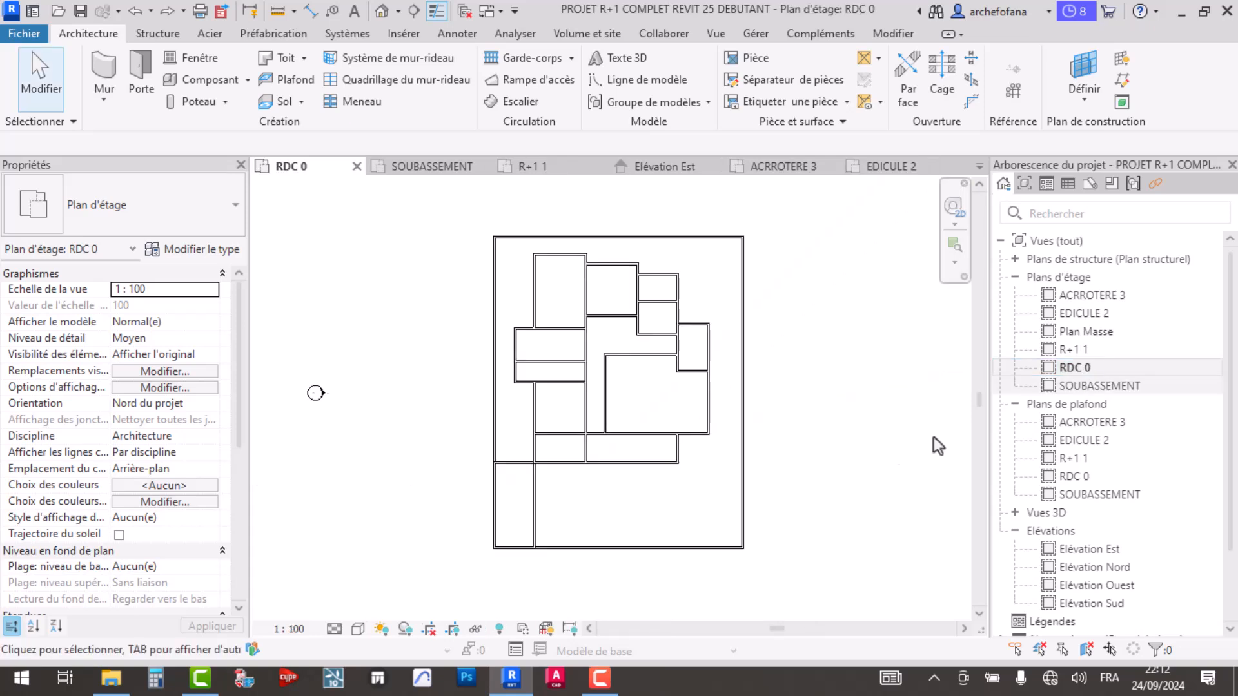
left_click_drag(474, 207, 740, 562)
scroll(644, 468, "down", 4)
left_click(740, 562)
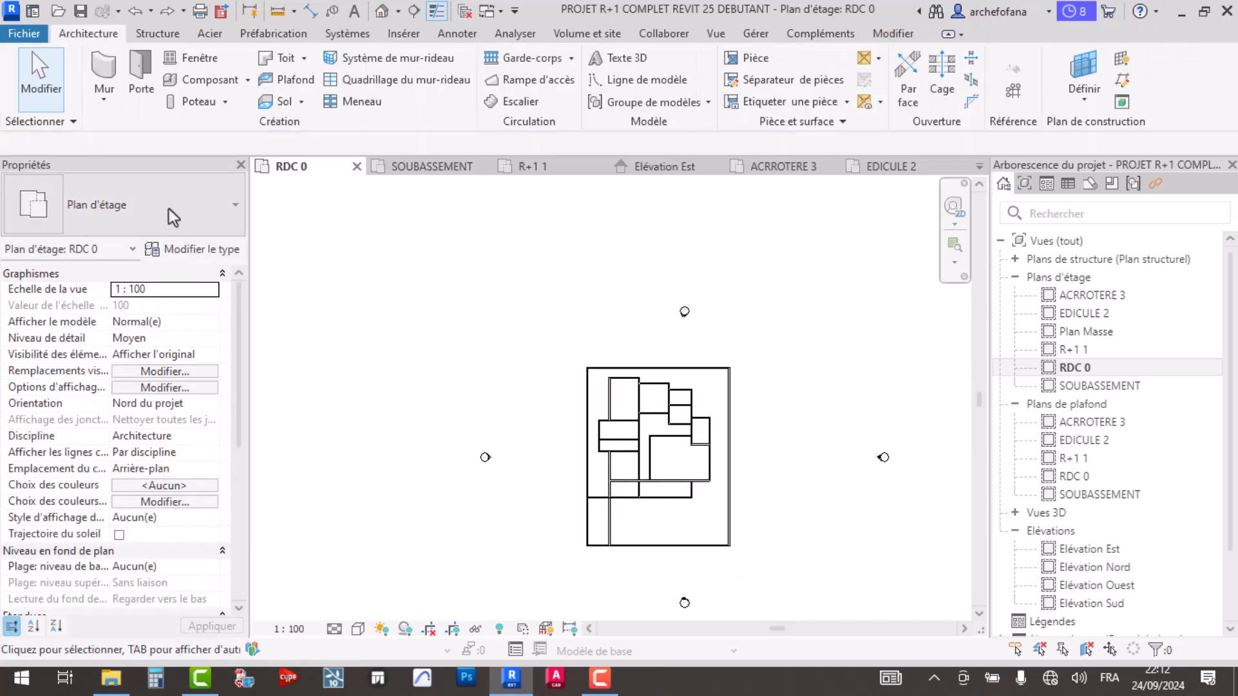
left_click(98, 68)
left_click(199, 215)
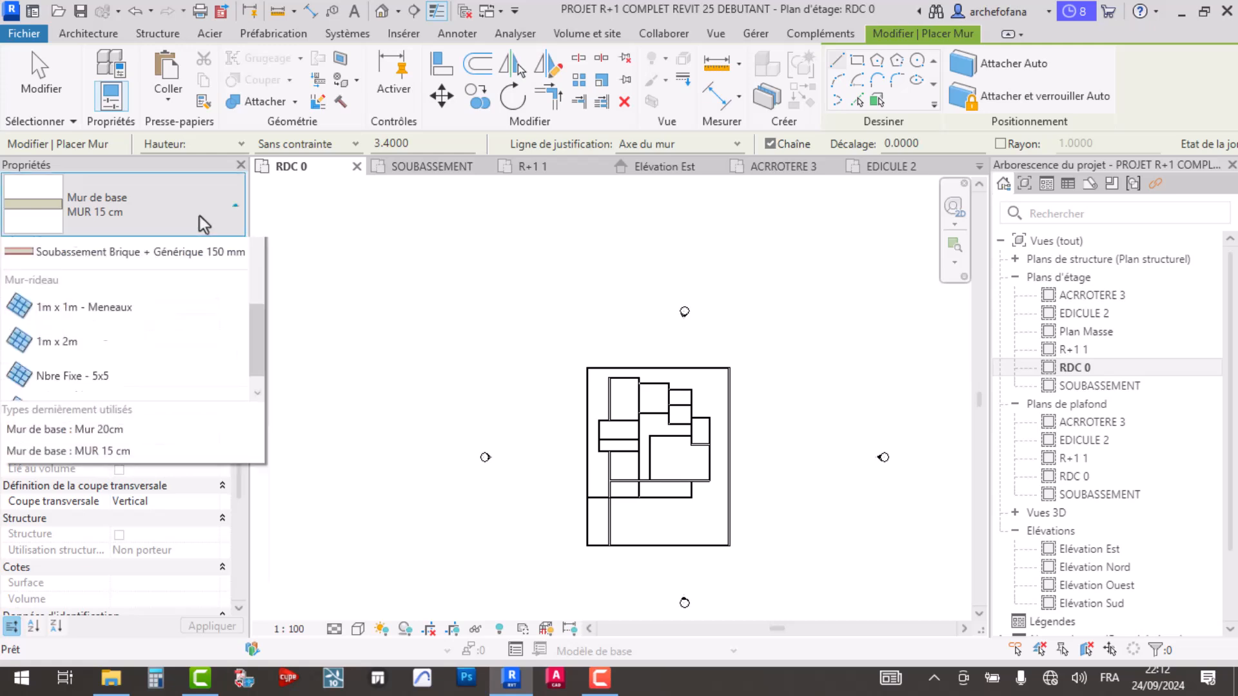
left_click(185, 200)
left_click(185, 199)
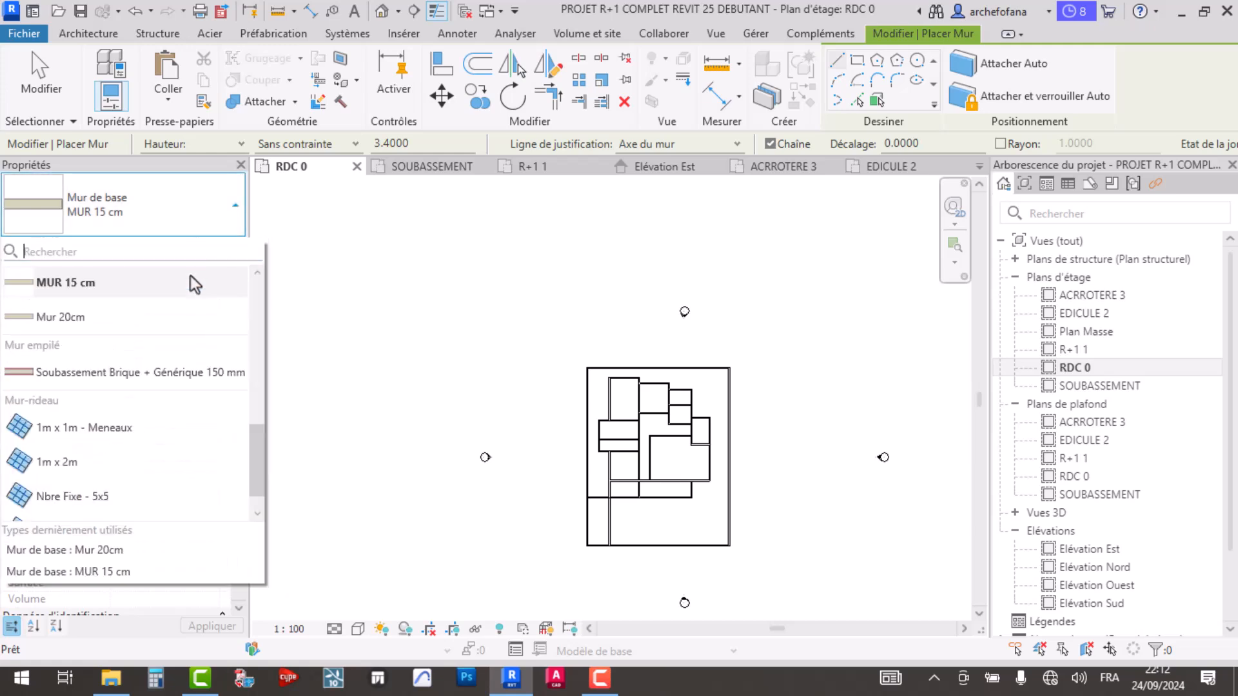
left_click(109, 319)
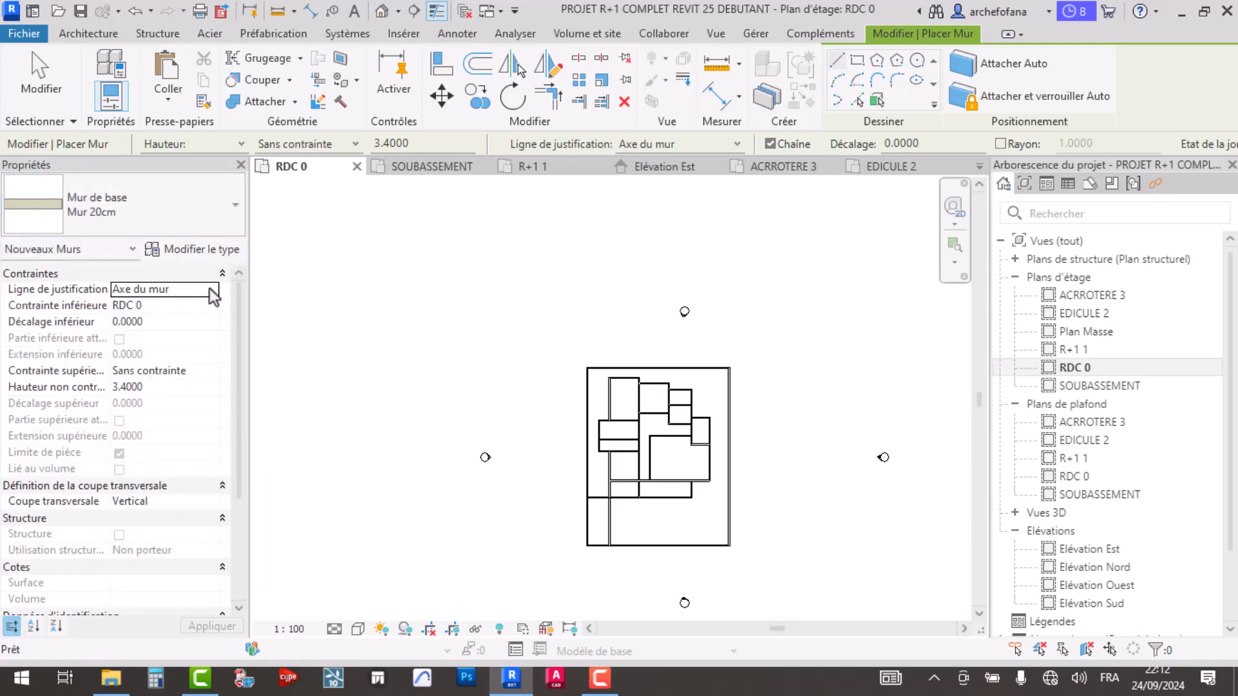
key("Escape")
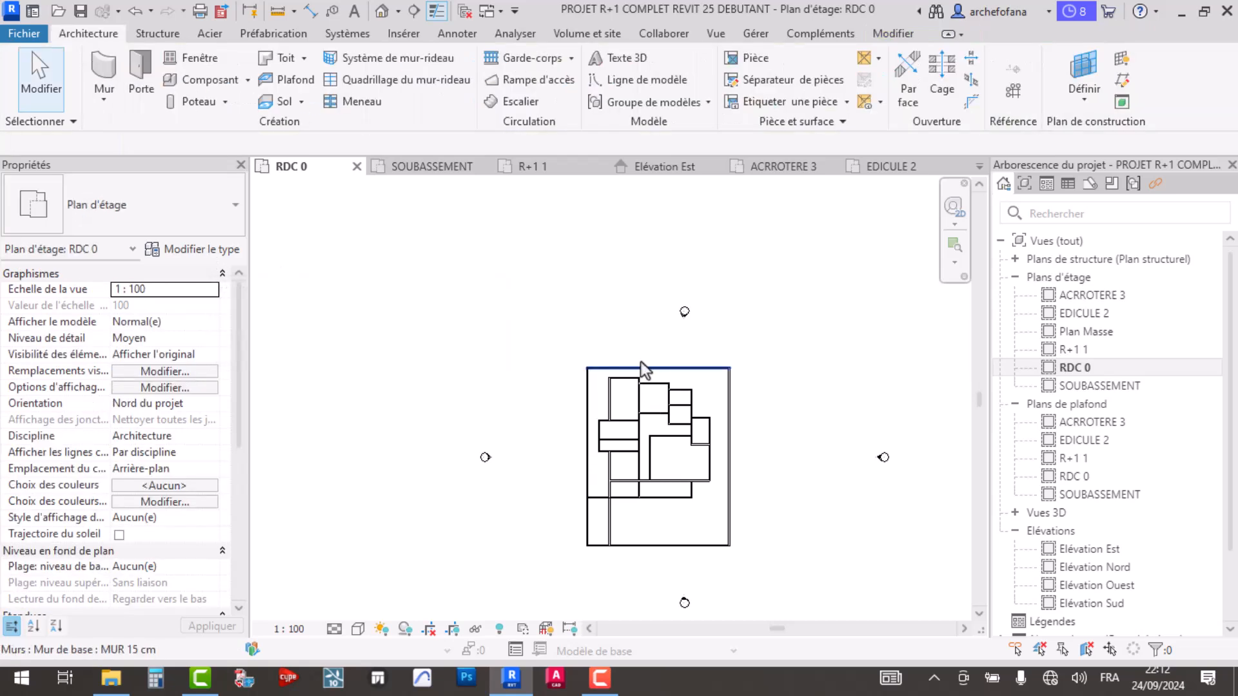
- Compare the type of the RDC 0 outer wall with that of the walls on the SOUBASSEMENT floor plan
left_click(642, 368)
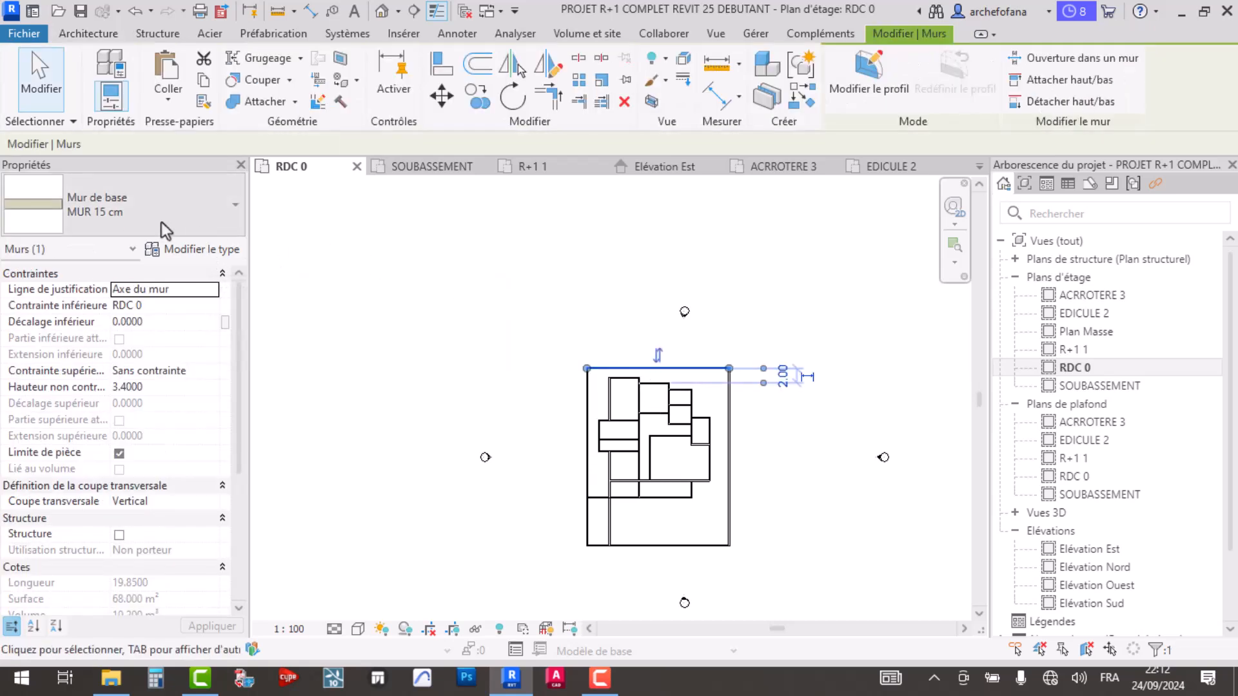
key("Escape")
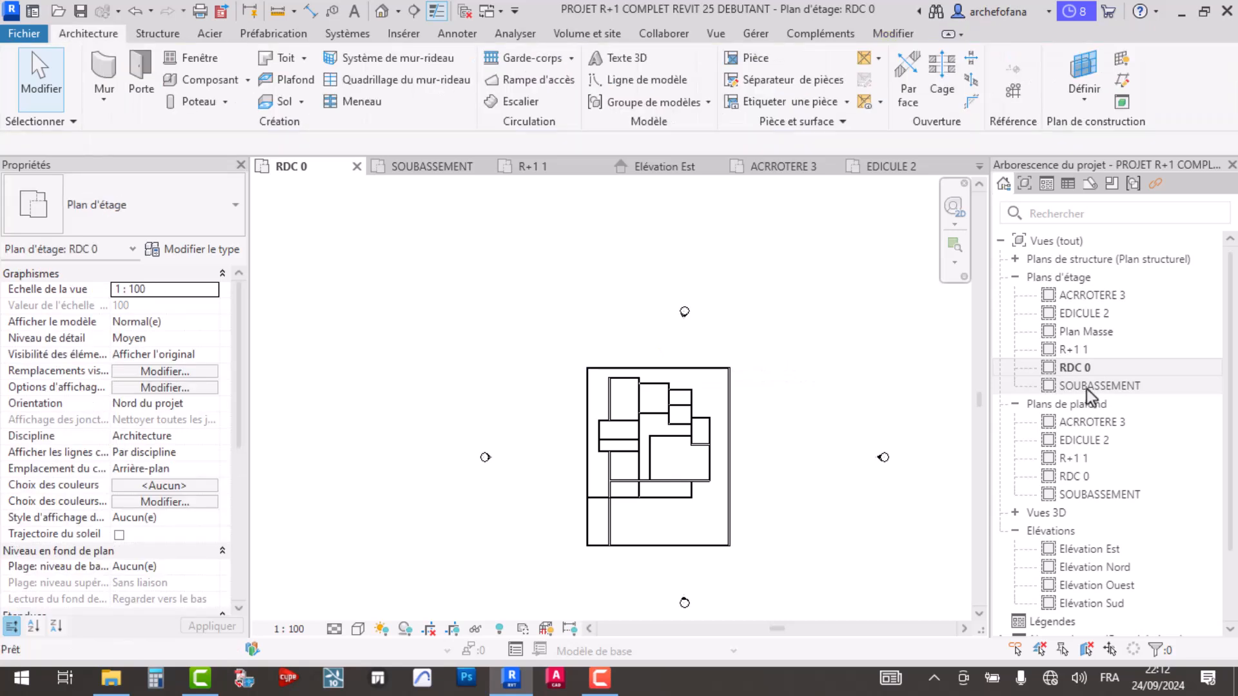
double_click(1085, 385)
scroll(645, 349, "down", 3)
scroll(704, 361, "up", 6)
scroll(586, 326, "down", 3)
middle_click_drag(629, 397, 597, 344)
scroll(617, 330, "up", 5)
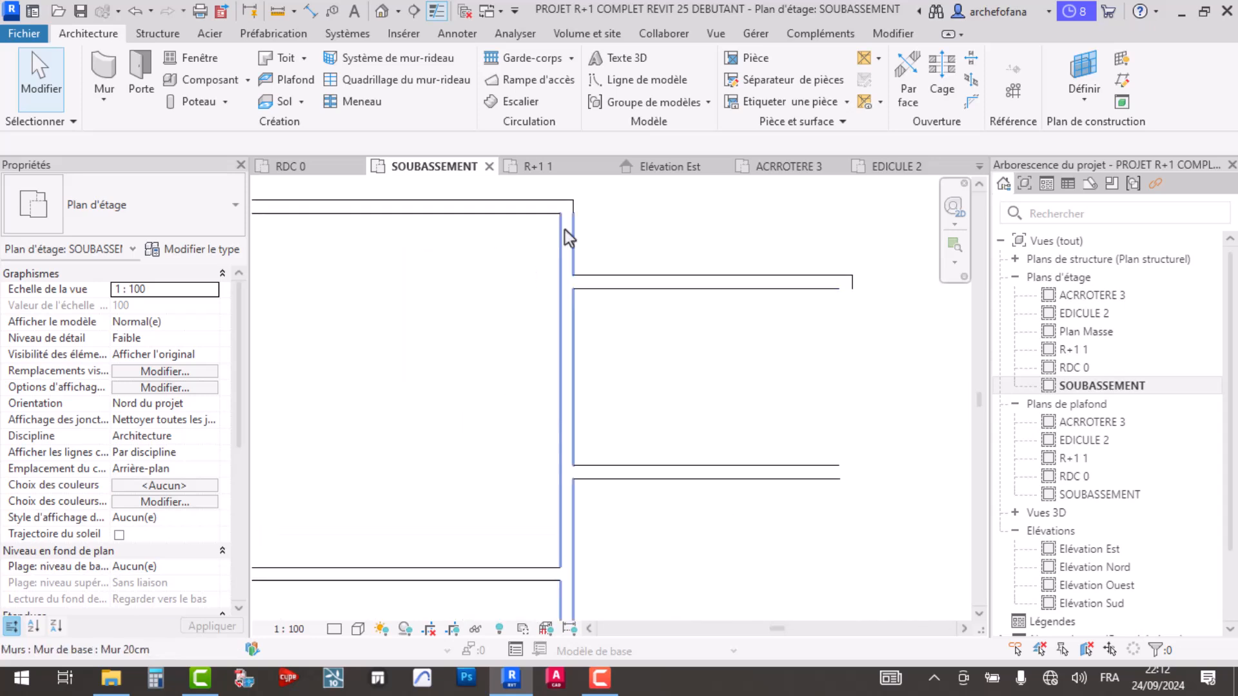
scroll(566, 245, "up", 2)
left_click(545, 271)
scroll(602, 292, "down", 5)
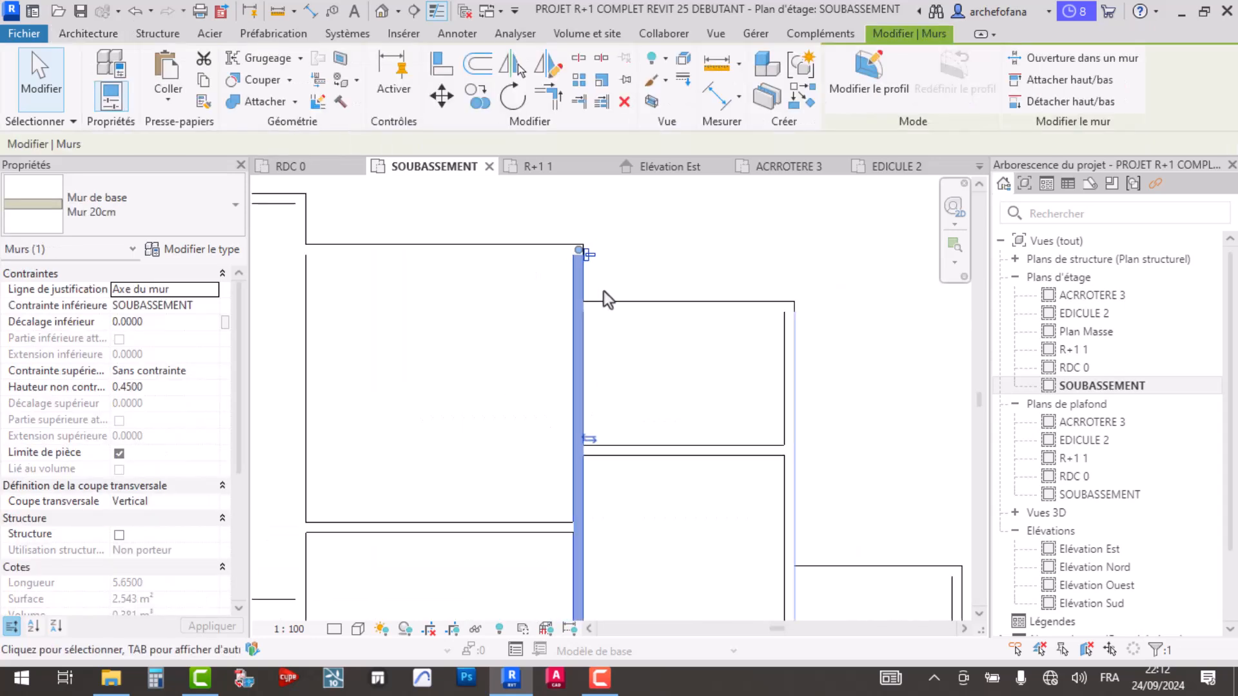
left_click(339, 230)
scroll(339, 230, "down", 3)
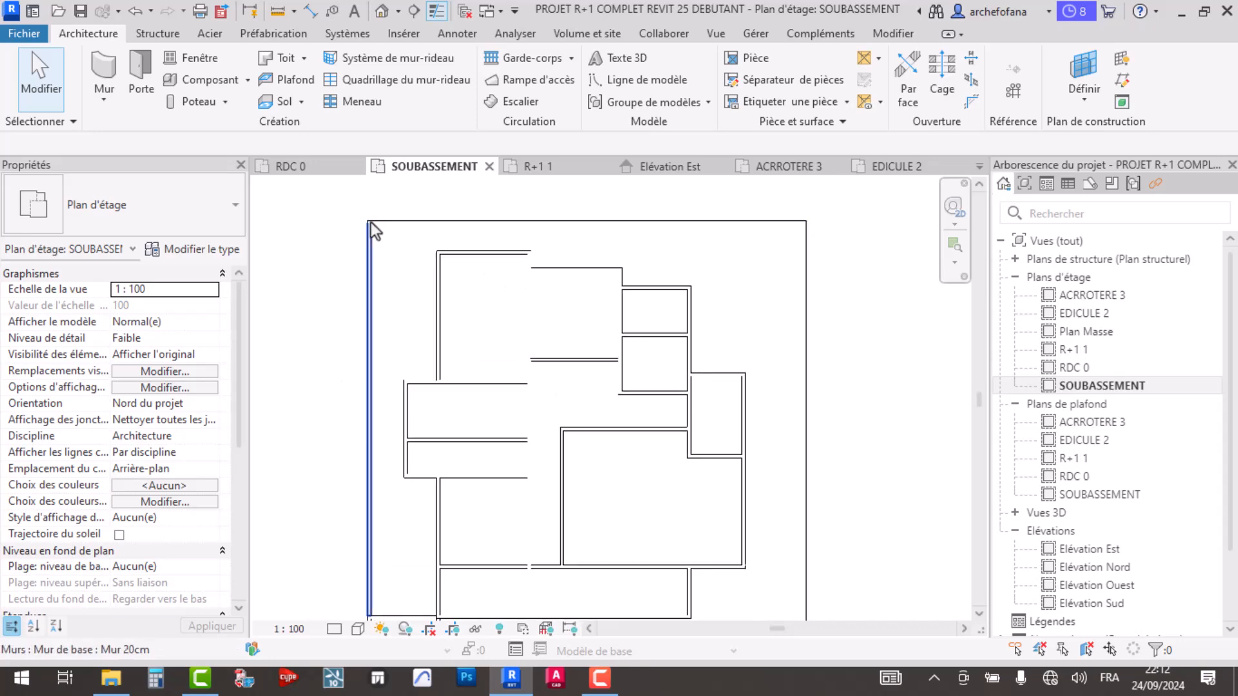
- Set the Porteur/Ossature layer thickness of the Mur 20cm type to 0.200 using the SOUBASSEMENT outer wall
left_click(370, 221)
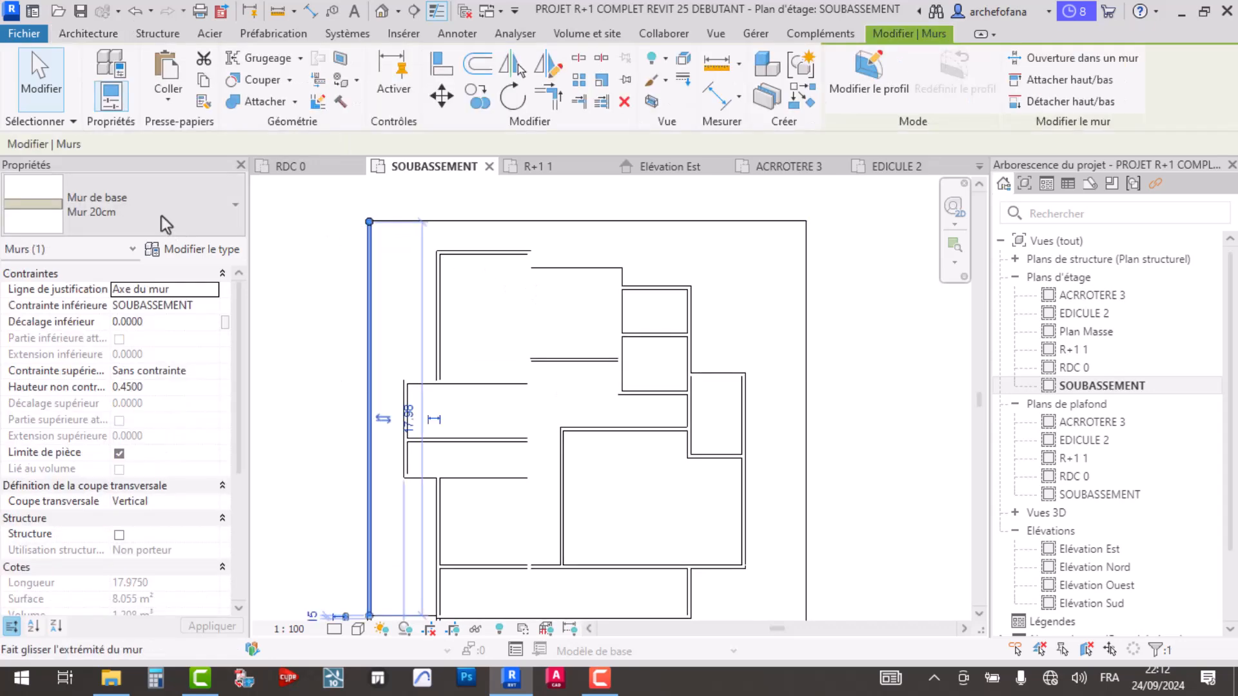
left_click(194, 249)
left_click(849, 258)
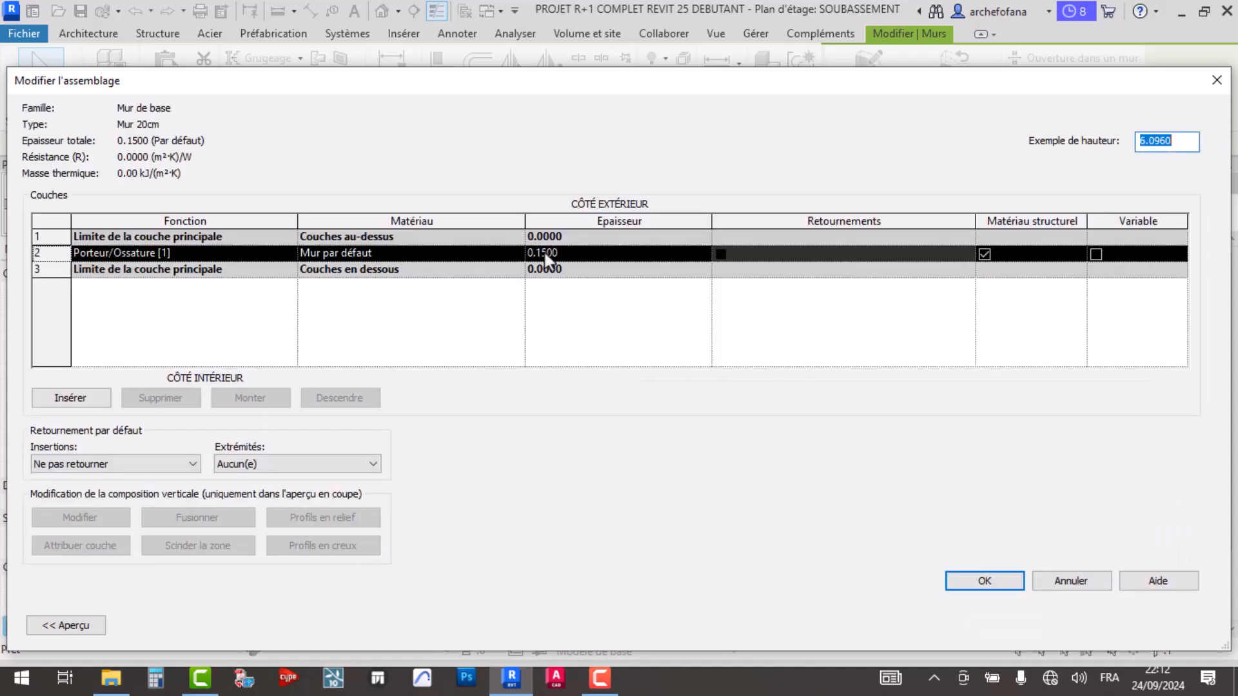
left_click(545, 254)
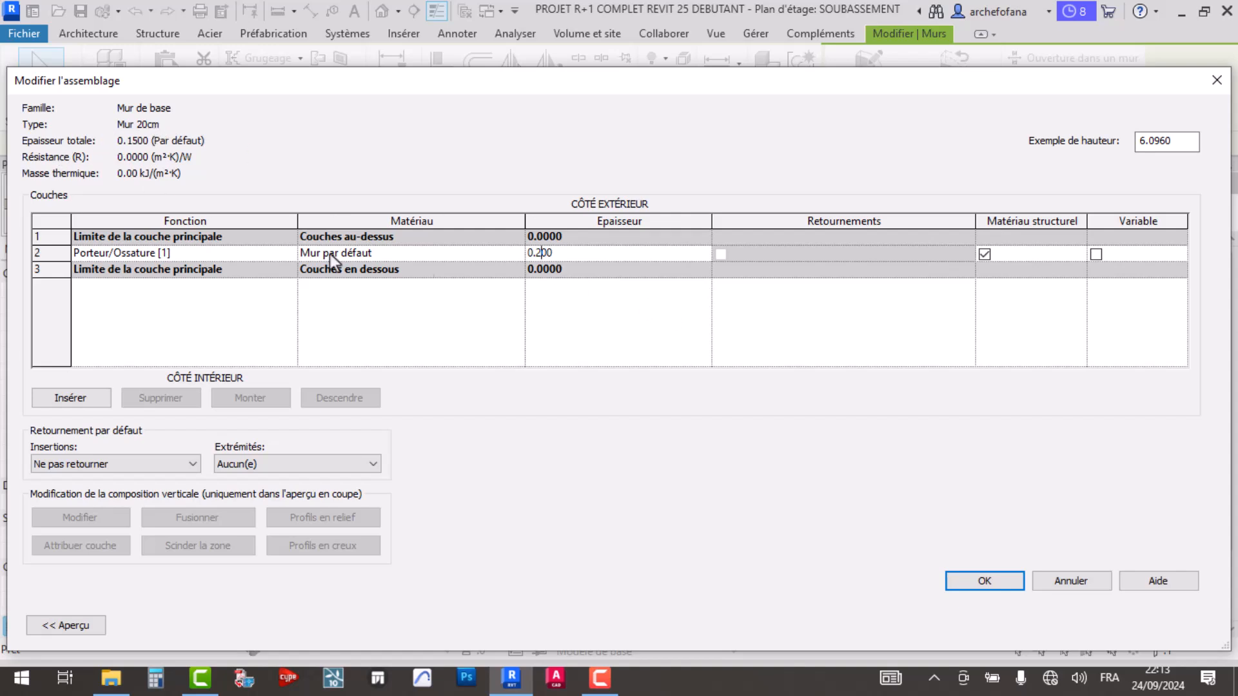
left_click(1008, 584)
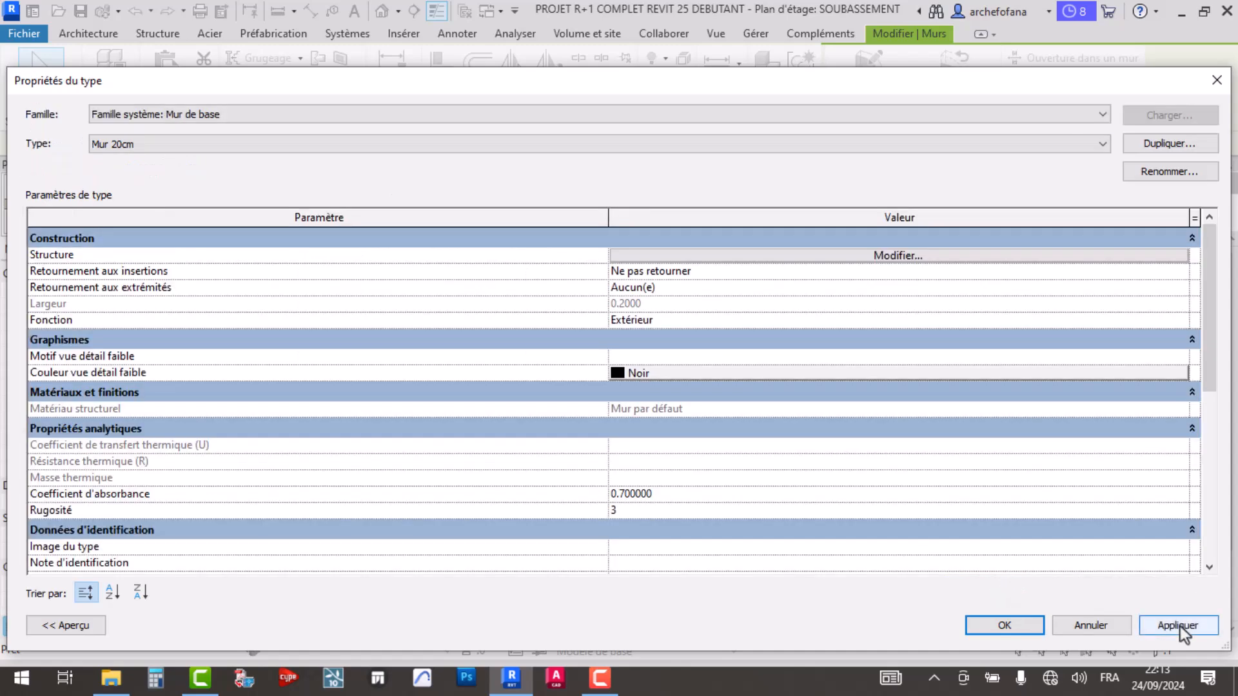
left_click(1180, 625)
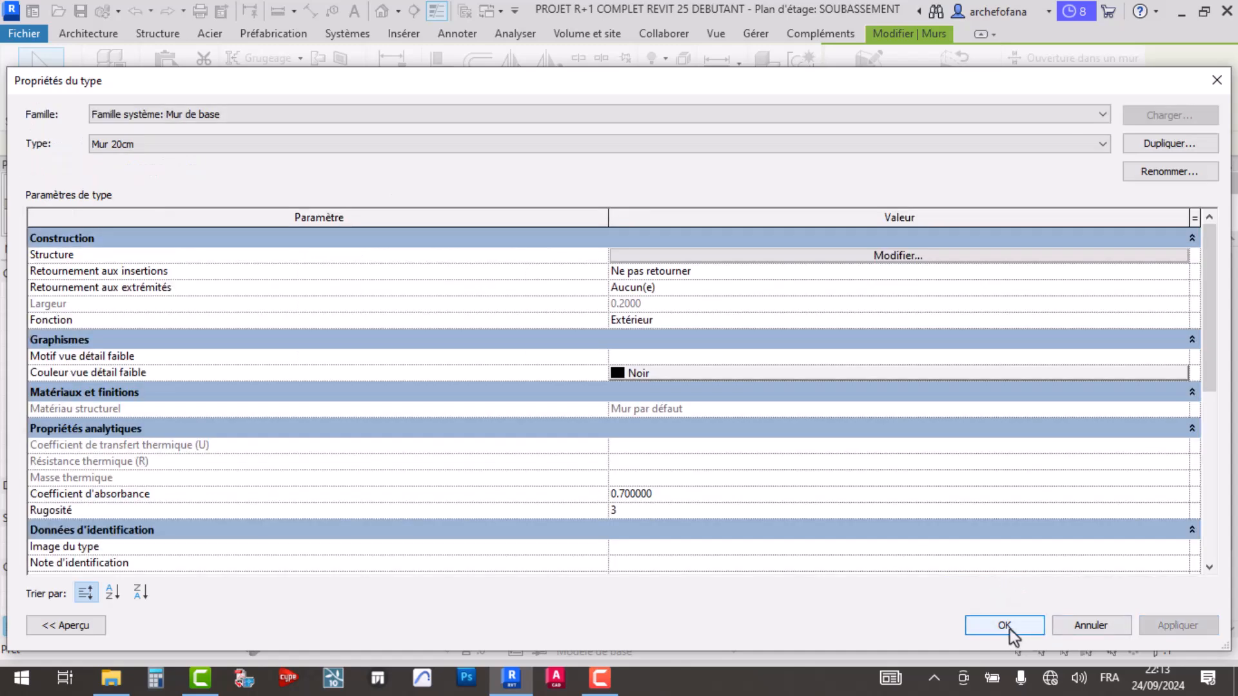
left_click(1004, 625)
- Examine the SOUBASSEMENT floor plan walls, checking their joints and the properties of an outer wall
scroll(541, 265, "up", 2)
scroll(660, 460, "down", 2)
scroll(659, 461, "up", 2)
scroll(675, 370, "down", 2)
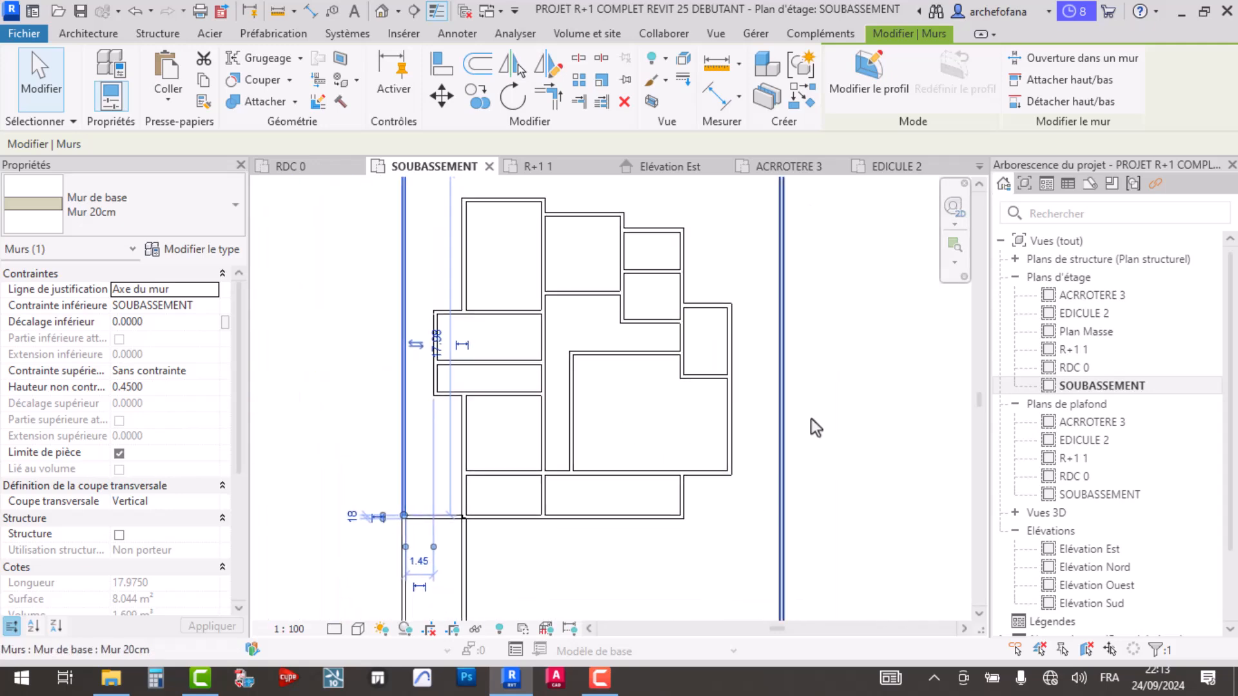
left_click(800, 425)
scroll(765, 390, "up", 2)
left_click(800, 382)
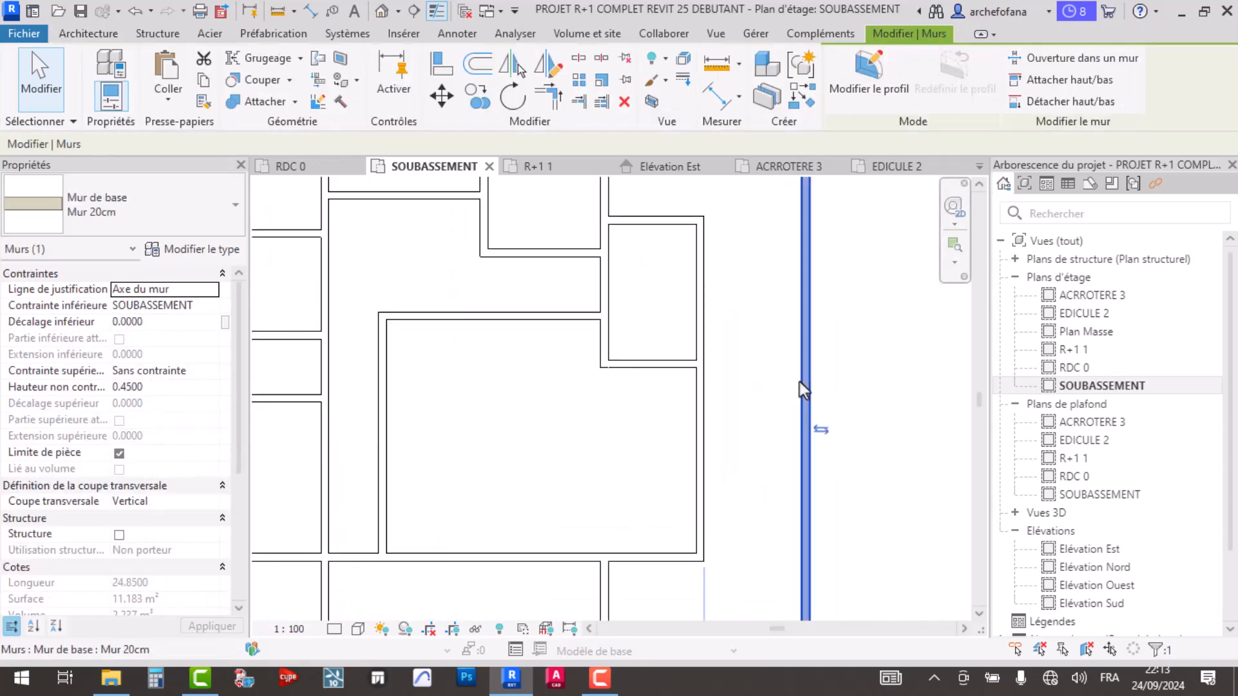
scroll(799, 381, "down", 3)
key("Escape")
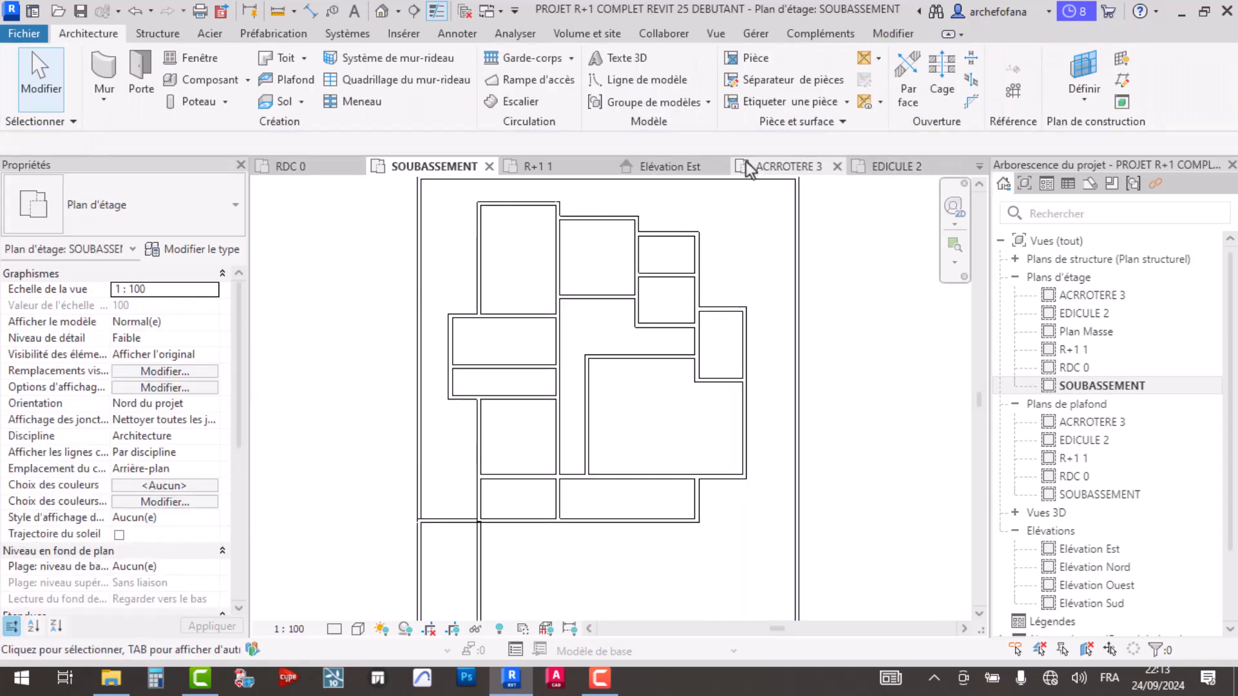
- Open the 3D view and examine the building corner where the RDC 0 wall sits on the SOUBASSEMENT wall
left_click(381, 11)
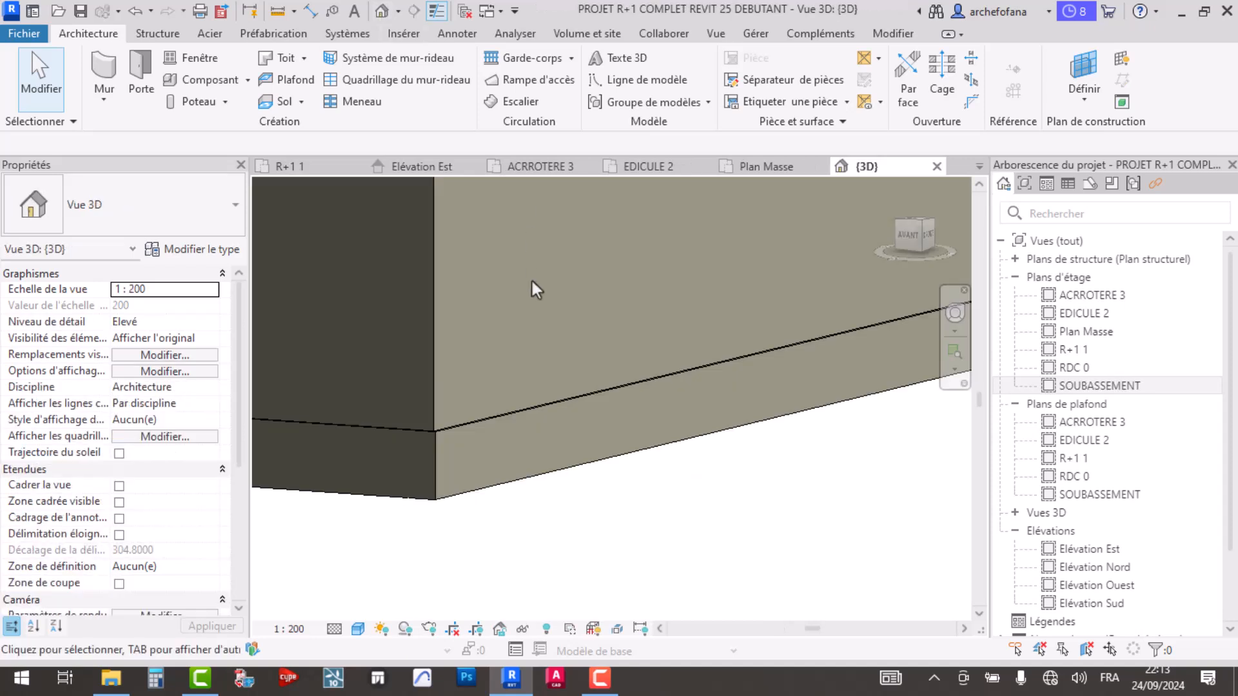
middle_click_drag(487, 404, 400, 415, "shift")
scroll(402, 413, "down", 4)
middle_click_drag(490, 441, 511, 573, "shift")
scroll(529, 561, "up", 4)
scroll(565, 531, "up", 4)
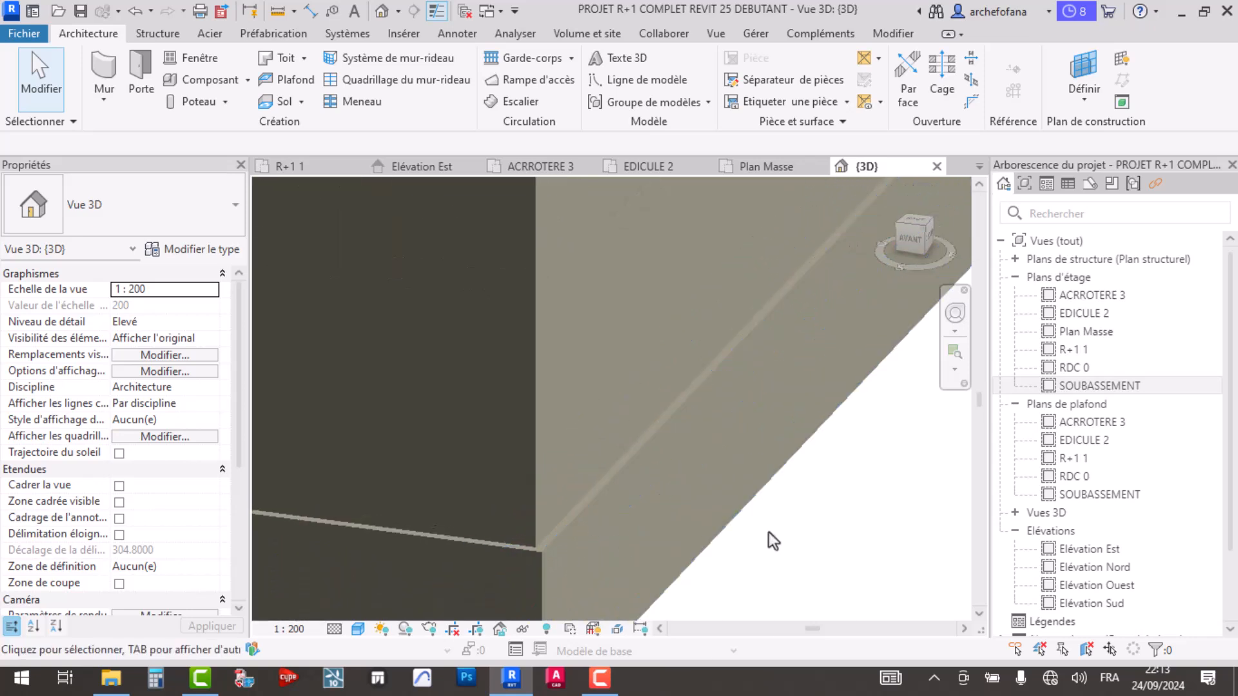
- Assign the Brique, commune material to the Porteur/Ossature layer of the Mur 20cm wall type
left_click(598, 493)
left_click(191, 249)
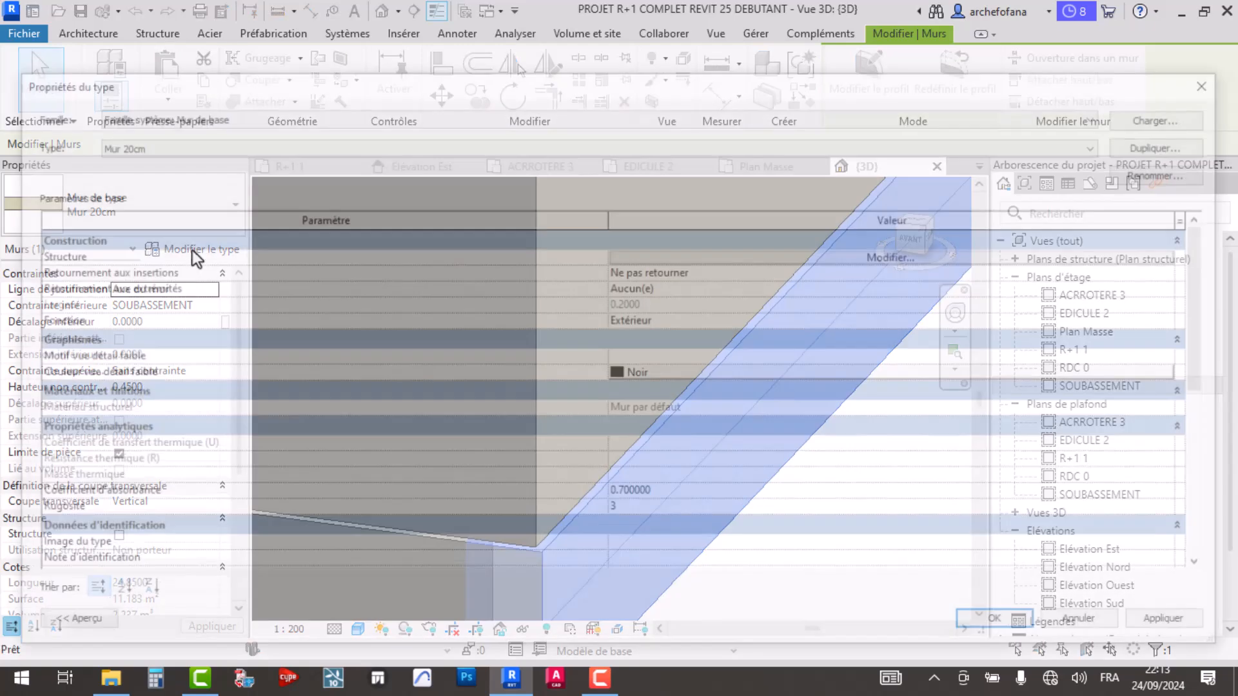
left_click(886, 255)
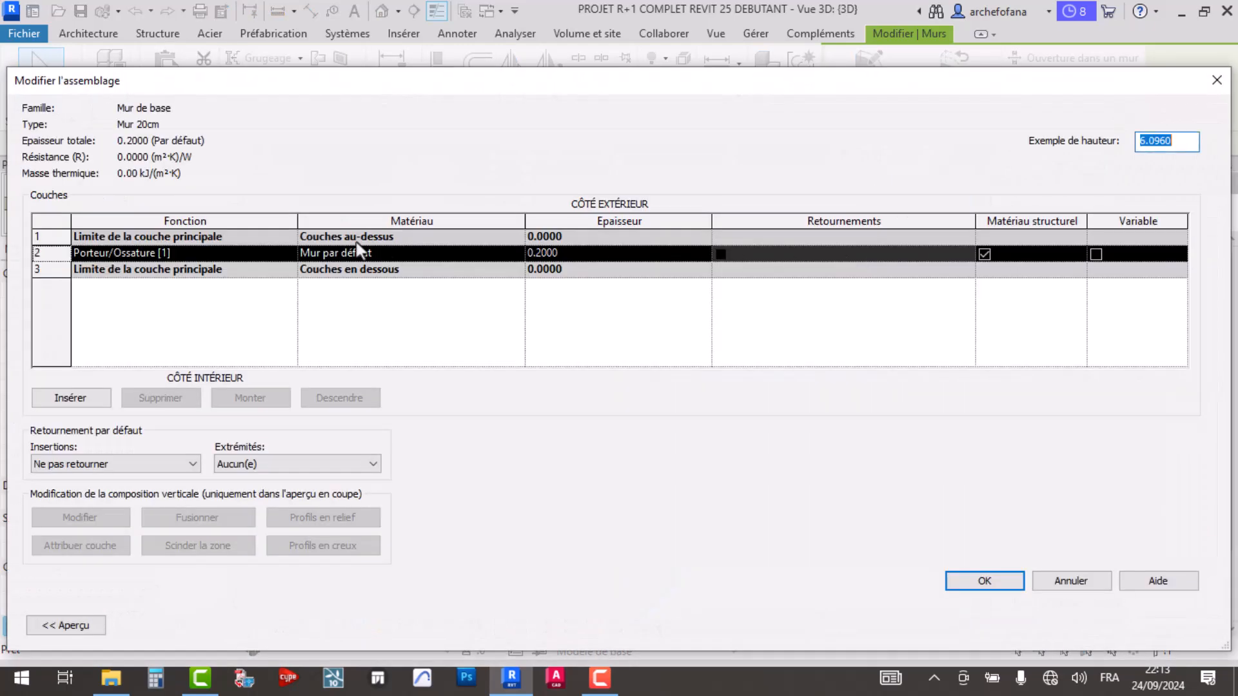
left_click(421, 252)
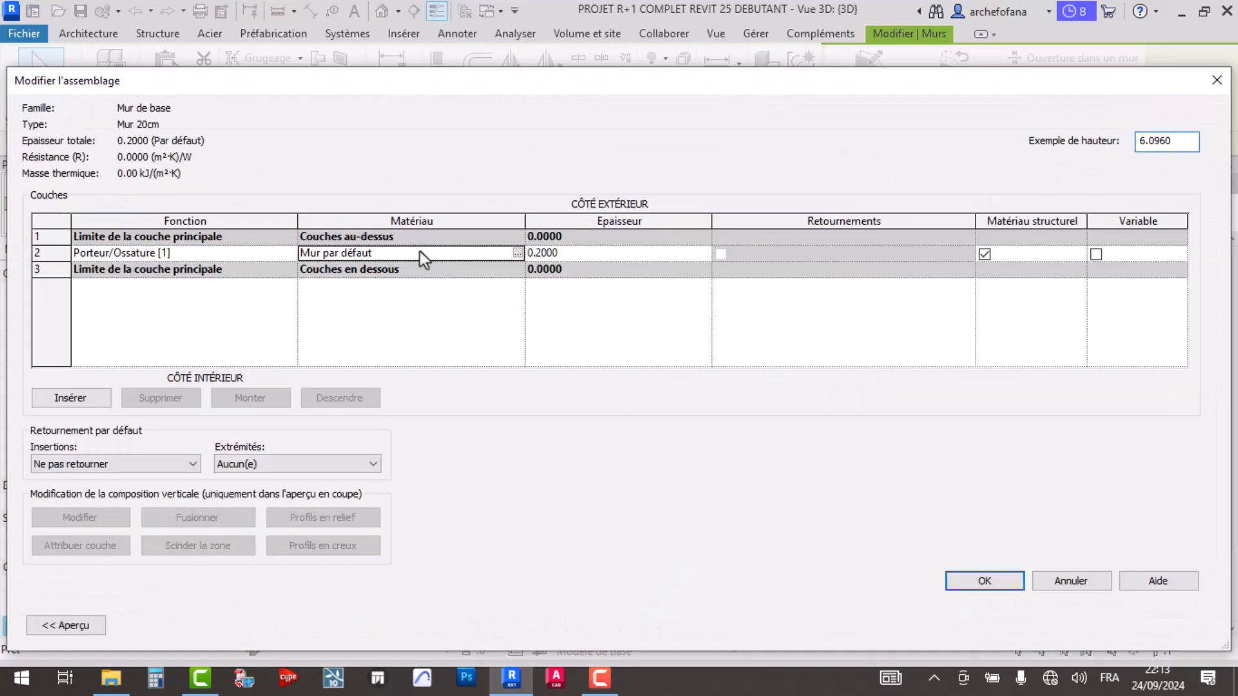
left_click(515, 252)
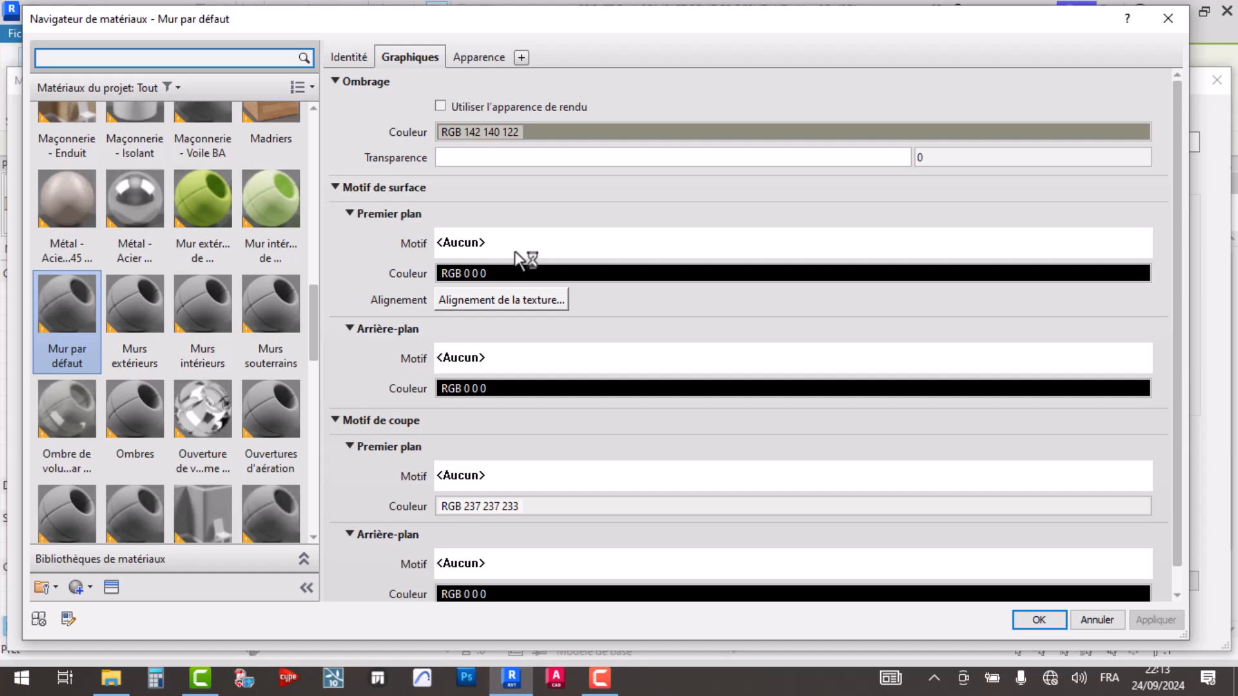
scroll(228, 274, "up", 2)
scroll(228, 277, "down", 5)
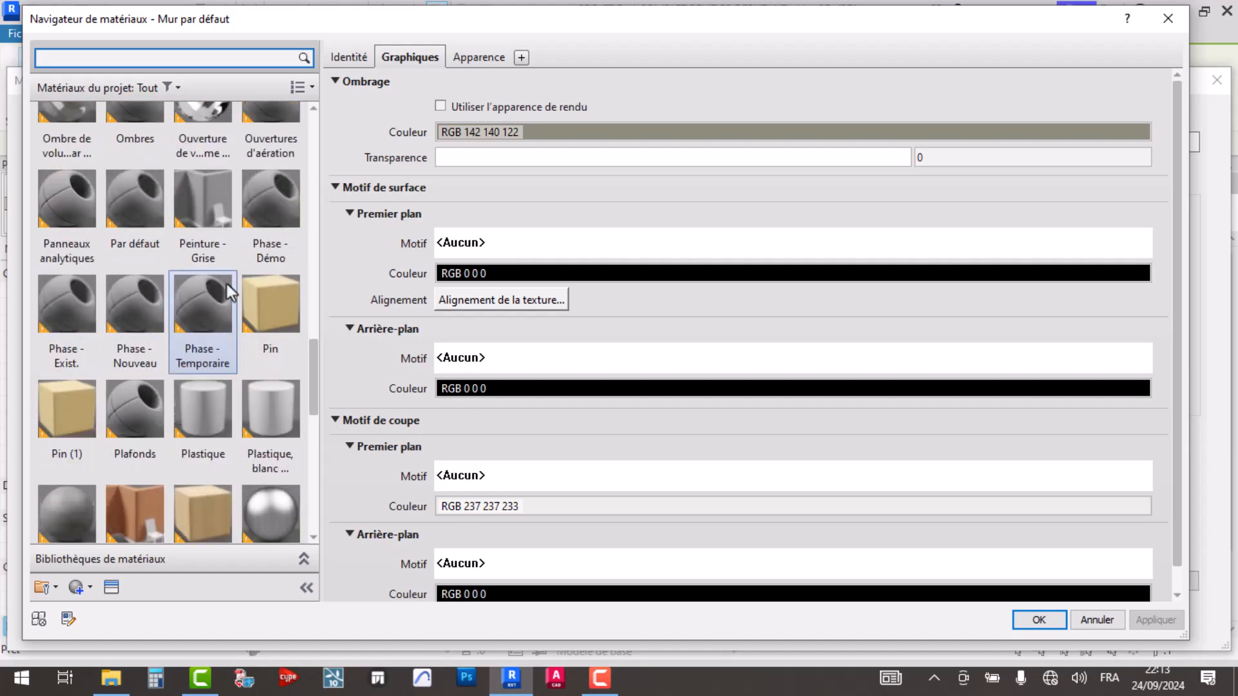
scroll(229, 387, "down", 1)
scroll(193, 449, "up", 6)
scroll(186, 439, "down", 6)
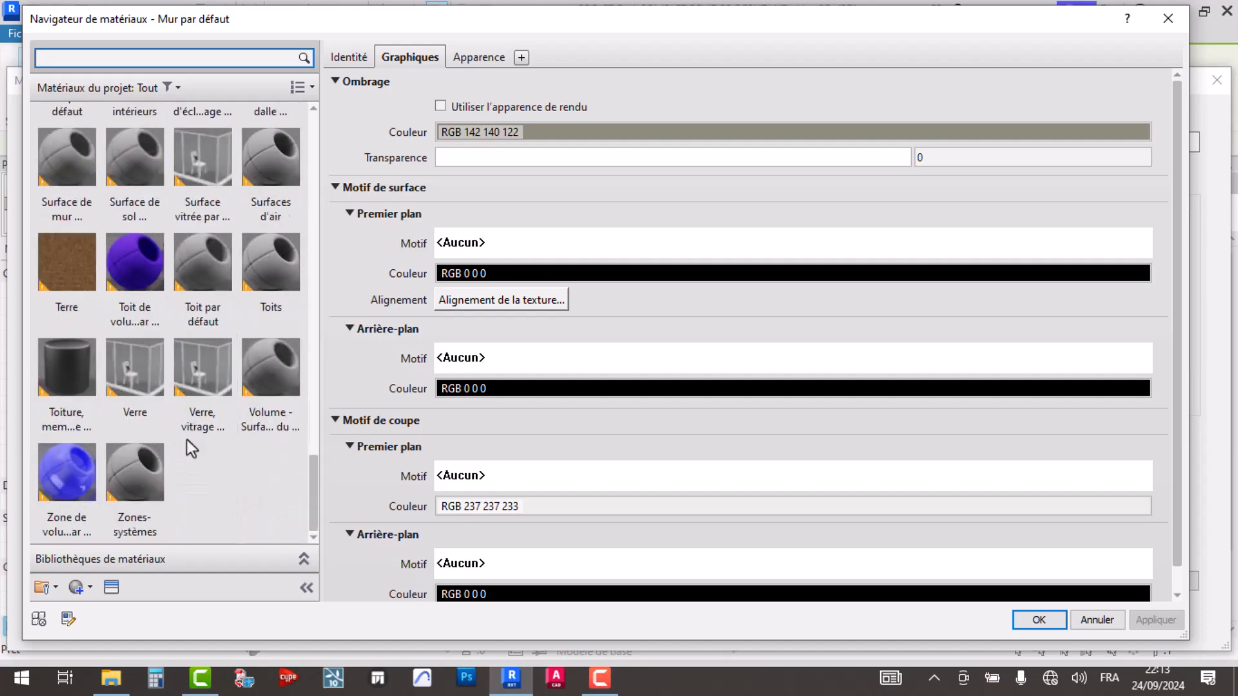
scroll(172, 295, "up", 8)
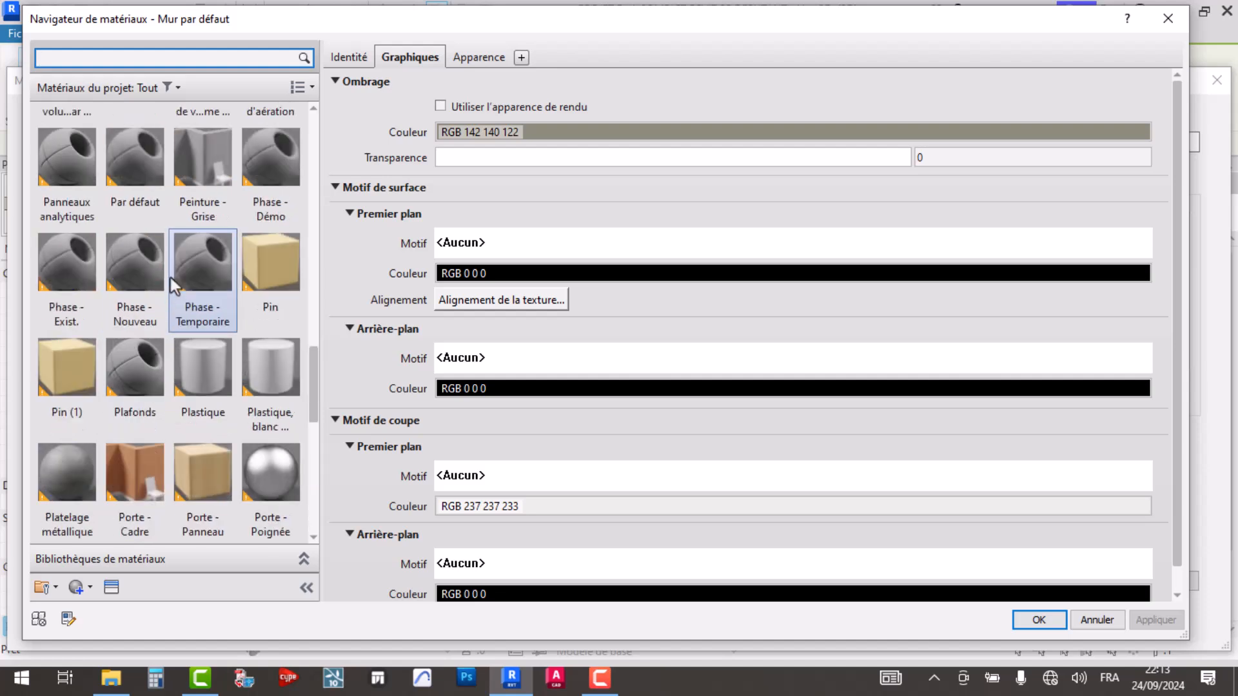
scroll(173, 277, "up", 3)
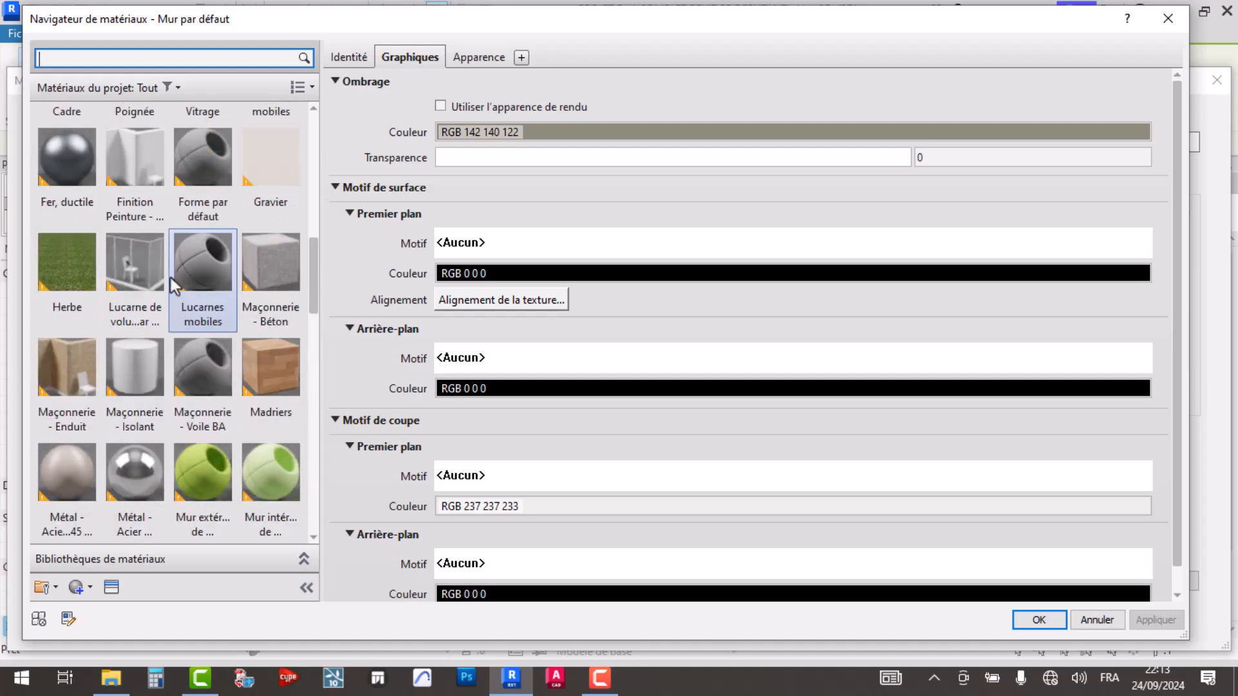
scroll(265, 364, "up", 3)
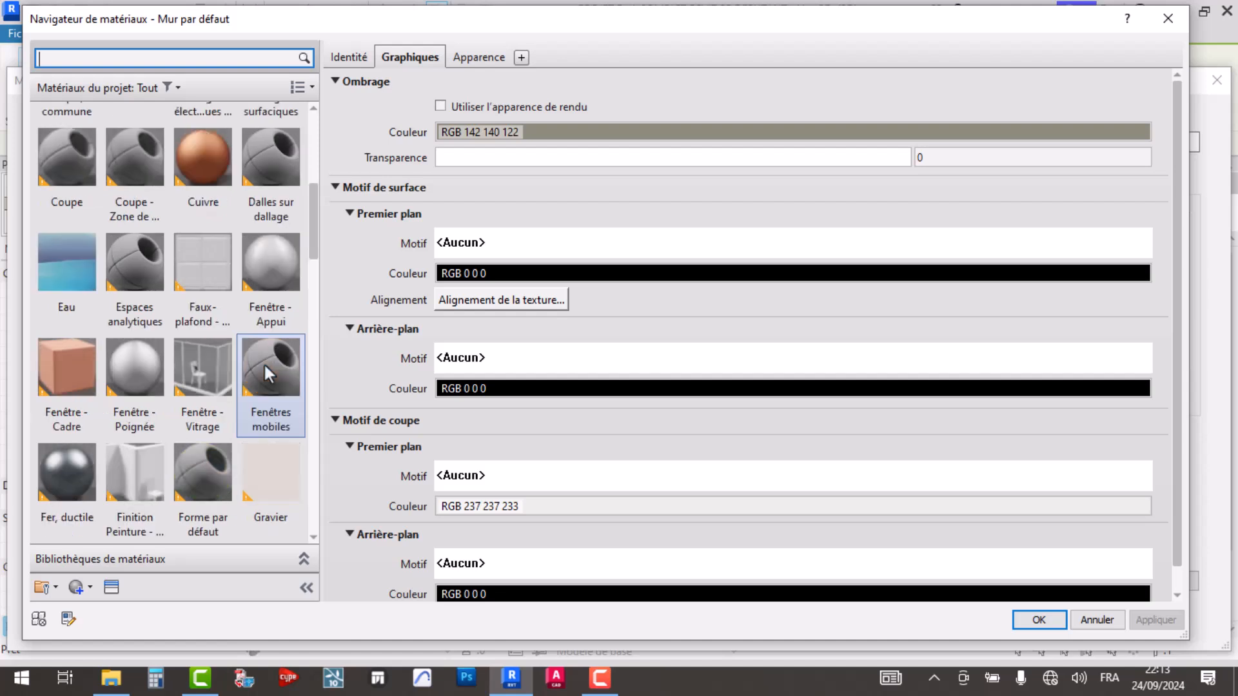
scroll(264, 362, "up", 4)
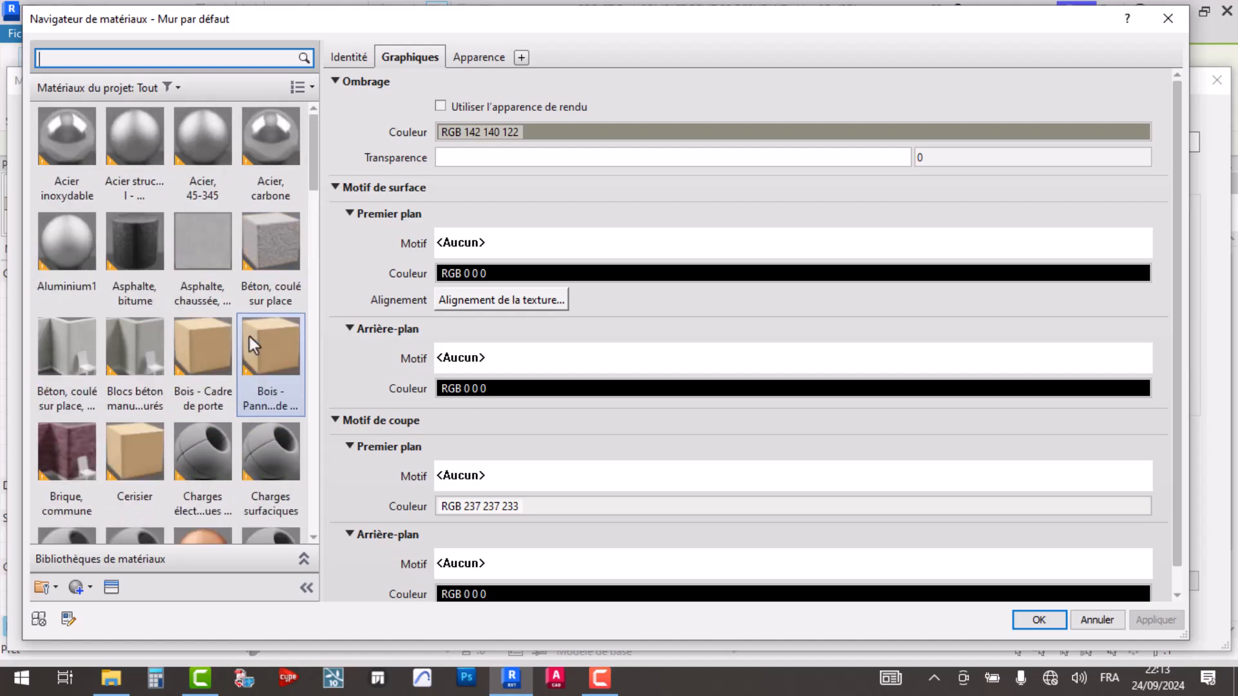
left_click(66, 463)
left_click(1038, 620)
left_click(990, 655)
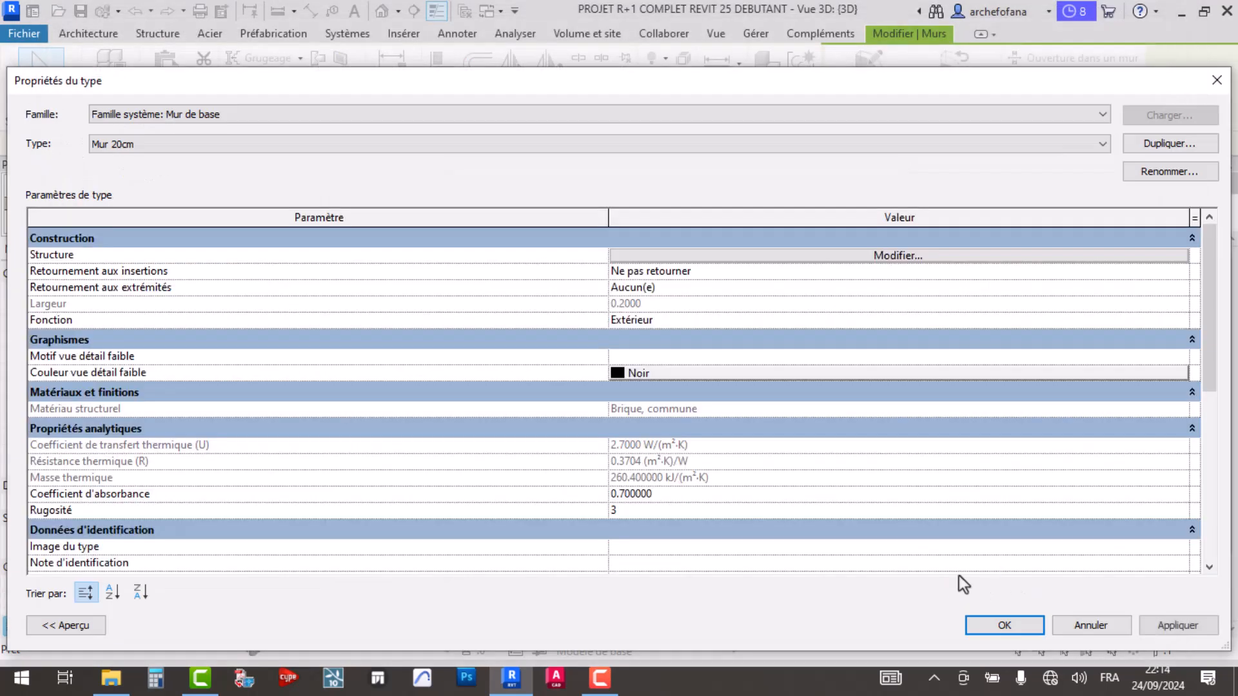
left_click(1010, 625)
- Inspect the brick SOUBASSEMENT walls around the building in 3D, checking how they project beyond the RDC 0 walls
middle_click_drag(602, 522, 647, 521)
scroll(647, 521, "down", 3)
left_click(774, 553)
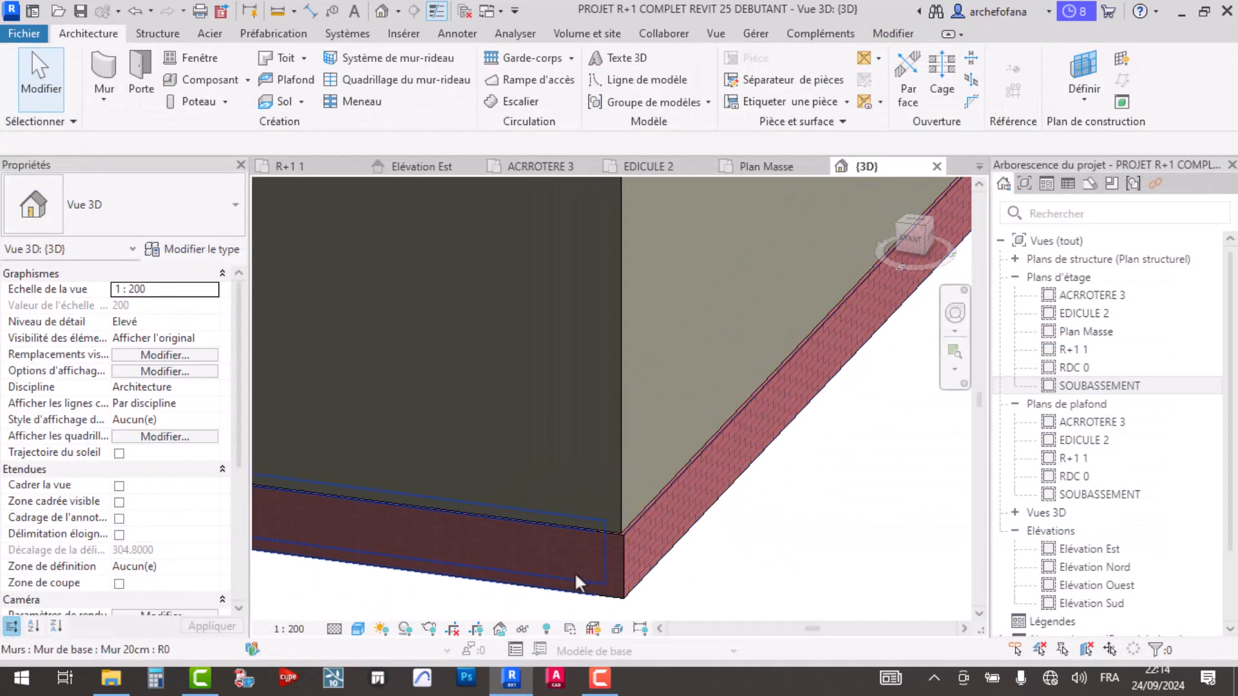
scroll(578, 569, "up", 4)
scroll(613, 544, "down", 5)
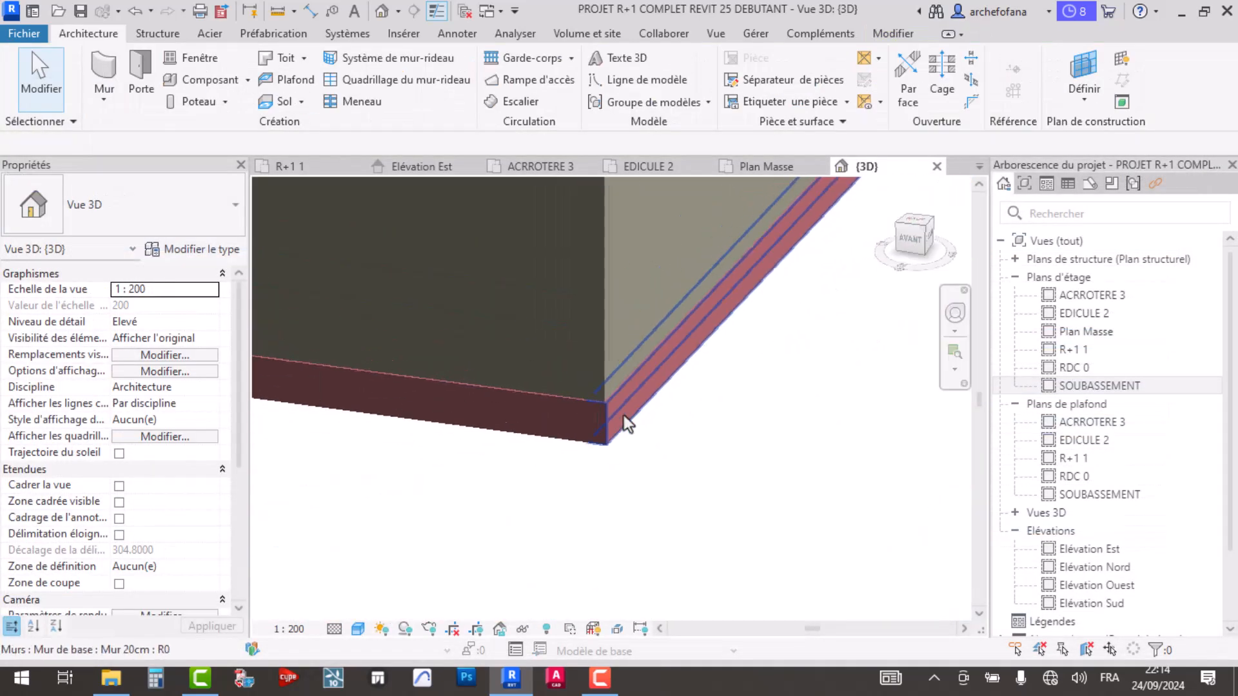
scroll(604, 413, "down", 4)
middle_click_drag(400, 495, 495, 525, "shift")
scroll(513, 481, "up", 5)
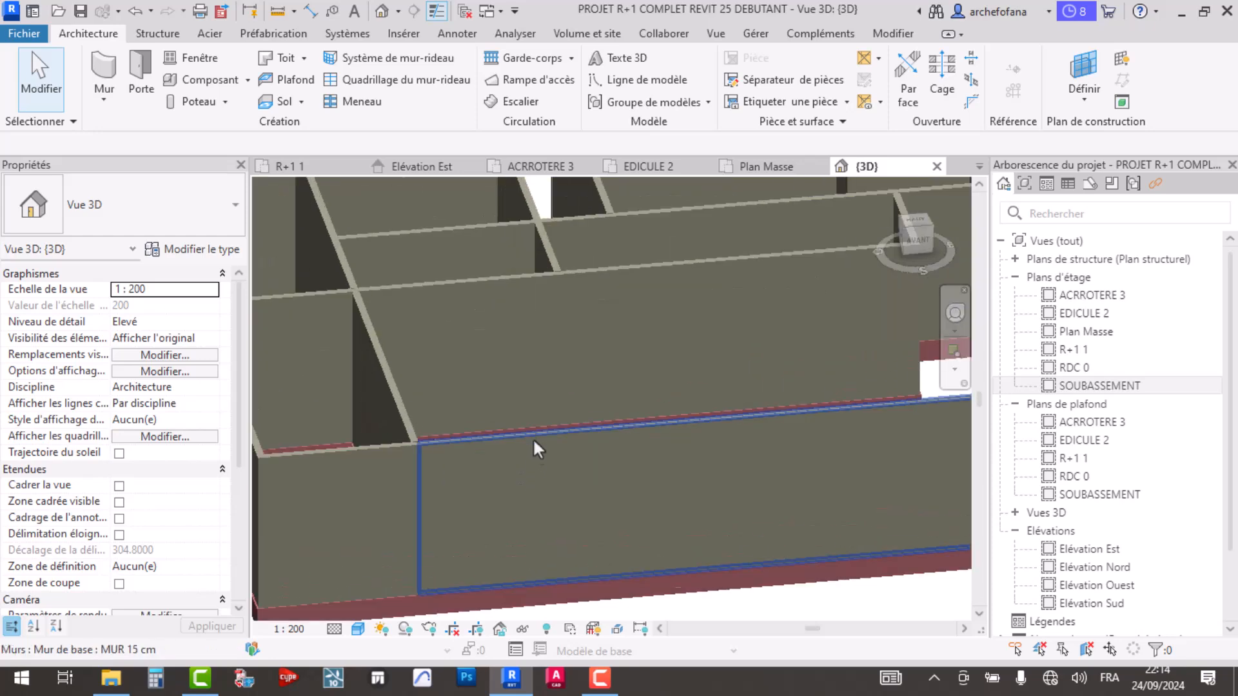
scroll(548, 429, "down", 5)
middle_click_drag(711, 375, 562, 406, "shift")
scroll(586, 400, "up", 5)
middle_click_drag(496, 453, 754, 461, "shift")
scroll(564, 410, "down", 7)
middle_click_drag(675, 418, 535, 365, "shift")
scroll(580, 364, "up", 5)
scroll(609, 363, "down", 7)
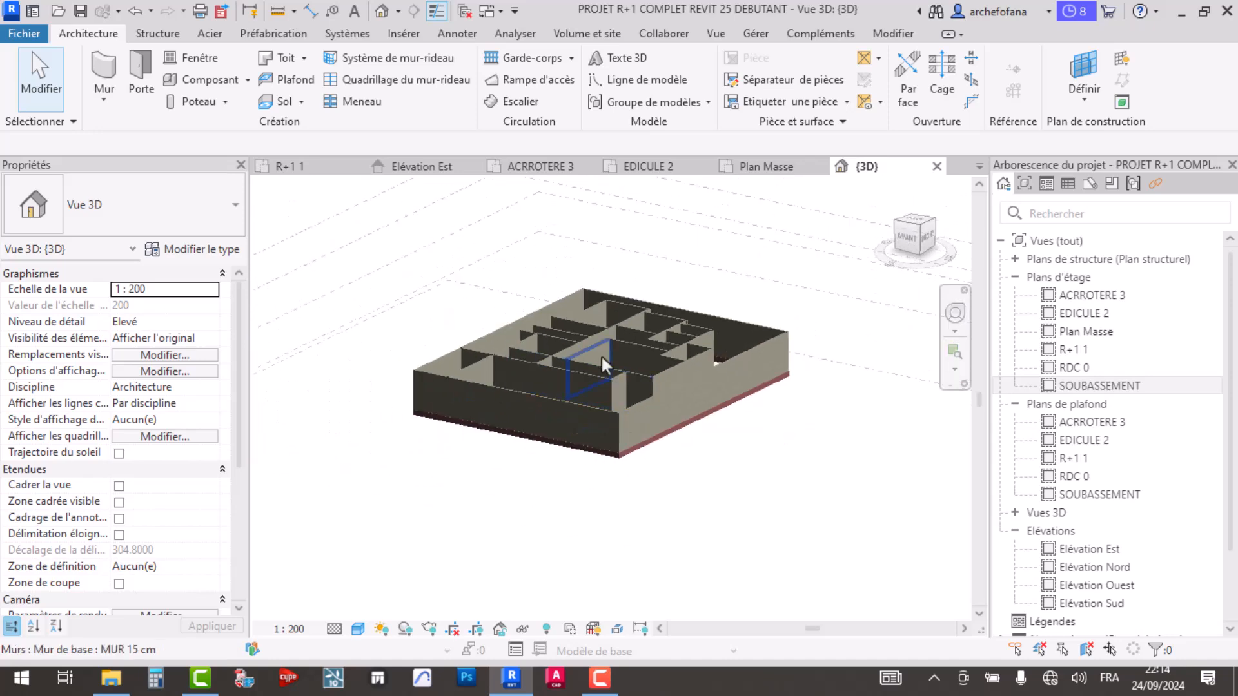
- Hide the whole Levels category in the 3D view using the selected level lines
middle_click_drag(559, 413, 593, 466)
left_click_drag(406, 314, 355, 558)
right_click(366, 321)
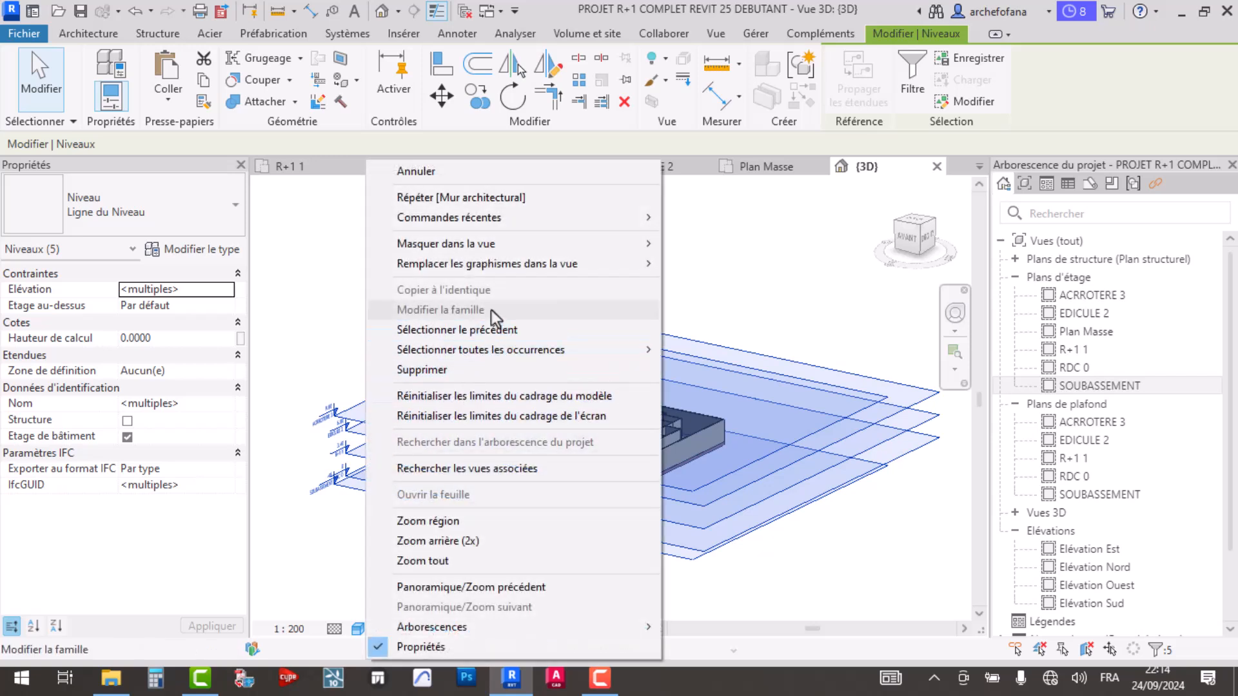
mouse_move(466, 249)
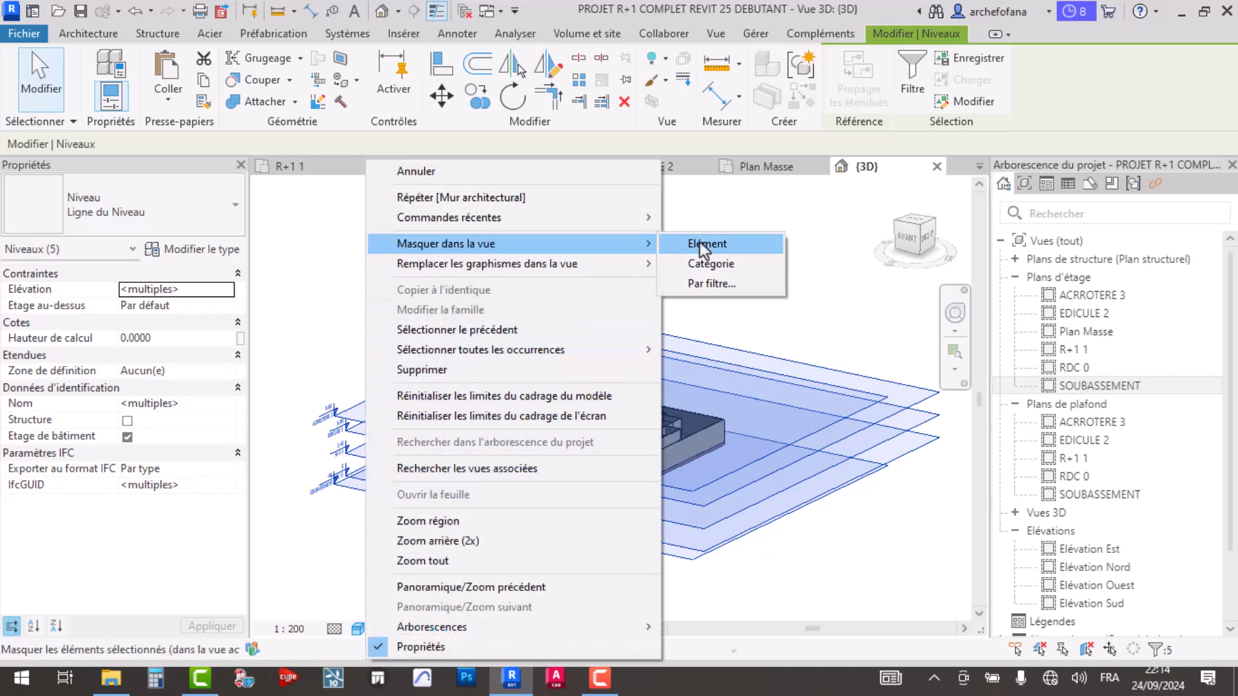
left_click(721, 264)
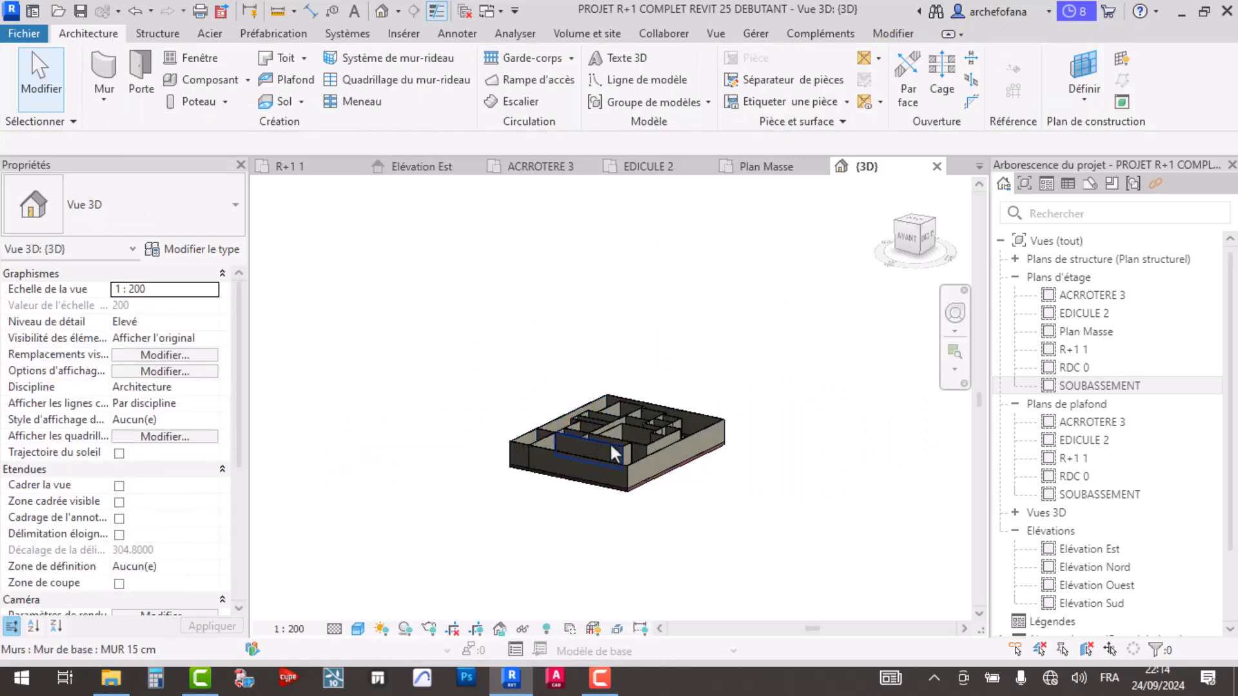
- Examine the building corner up close in 3D, checking the brick base wall against the RDC 0 wall above
middle_click_drag(622, 428, 606, 469, "shift")
scroll(708, 522, "up", 5)
scroll(741, 495, "up", 5)
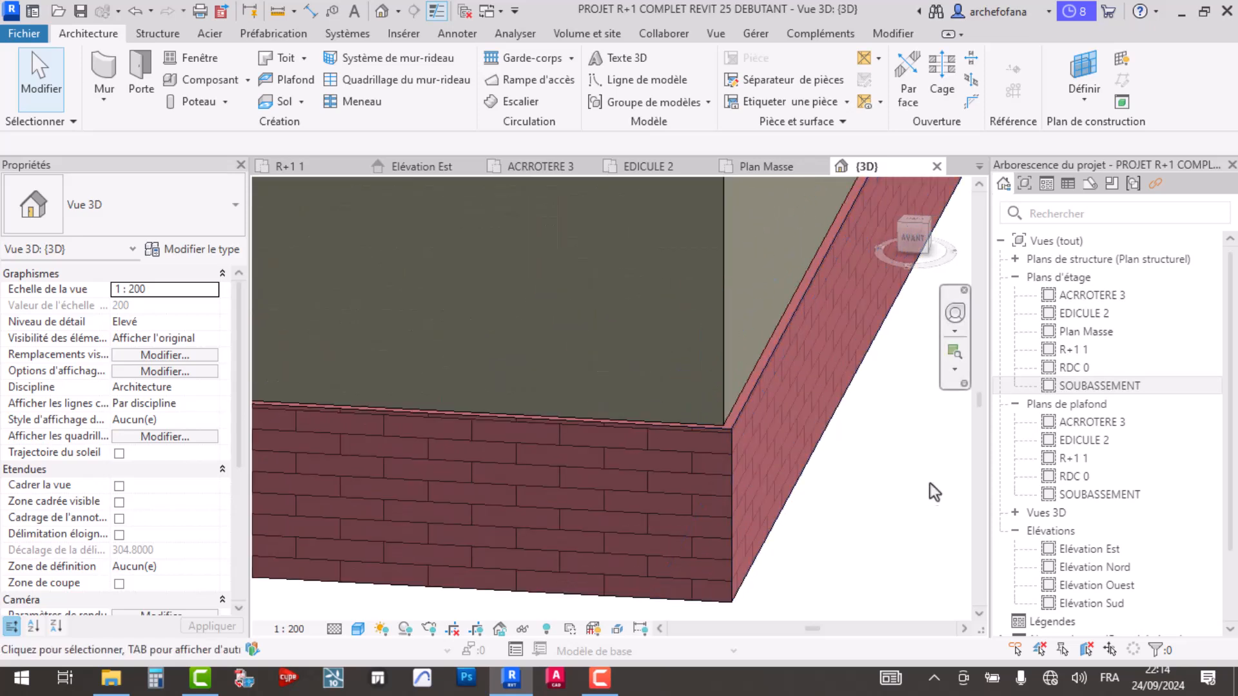
scroll(709, 515, "up", 5)
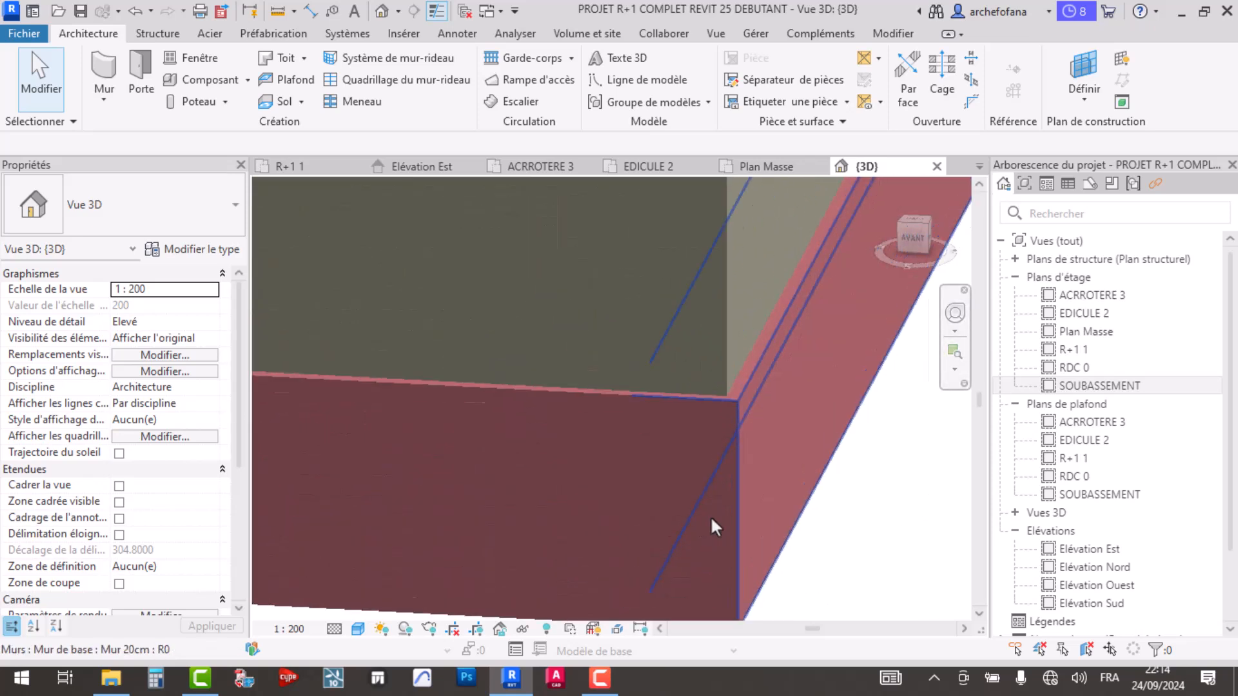
- Set the 3D view's detail level to Elevé and its visual style to Ombré
scroll(758, 472, "down", 5)
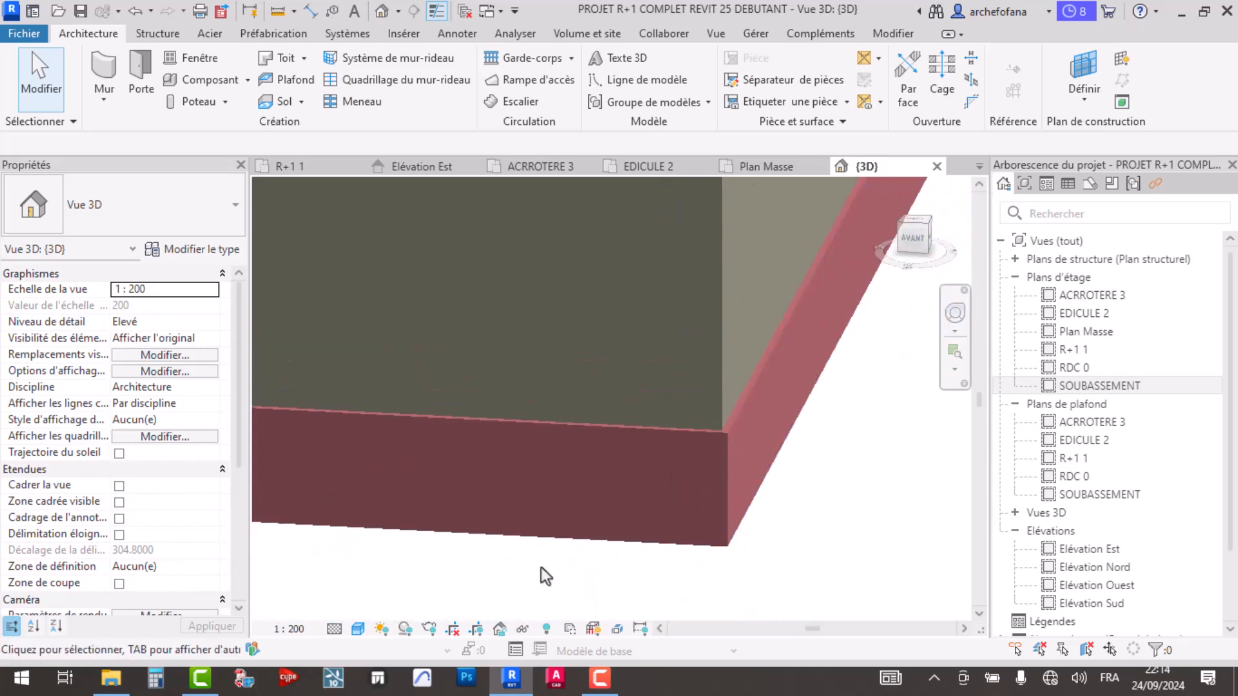
left_click(334, 629)
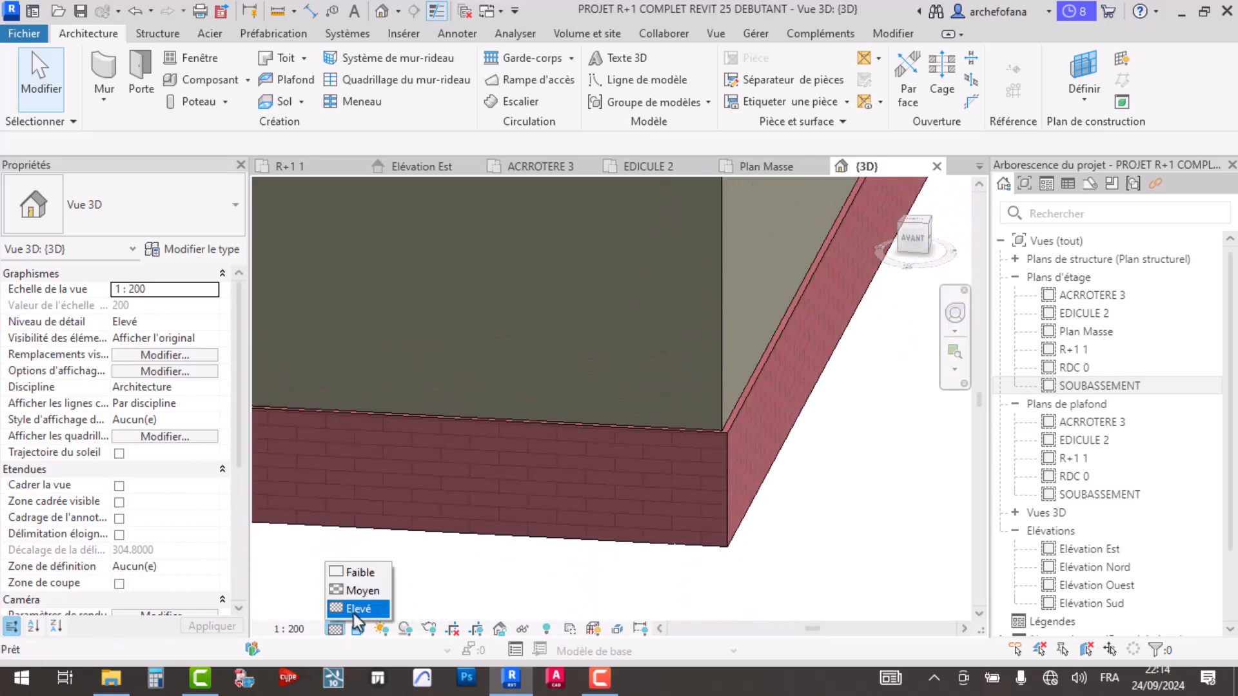
left_click(356, 610)
left_click(357, 629)
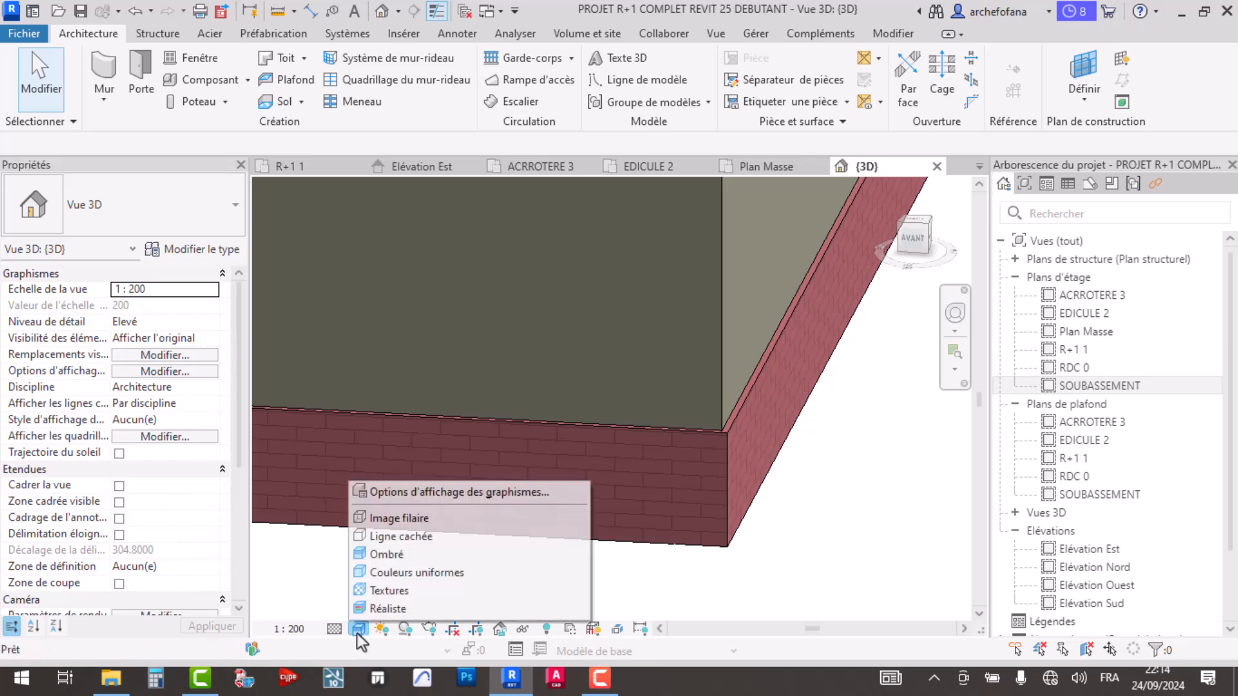
left_click(387, 554)
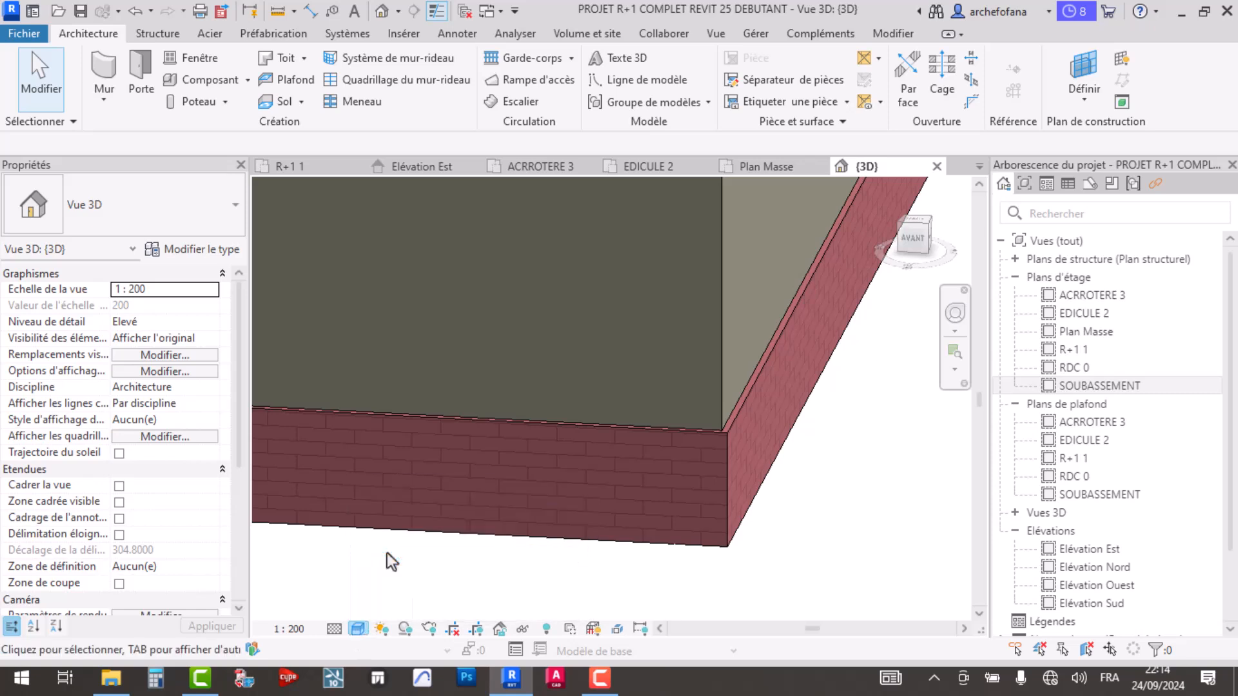
- Preview the brick base wall in the Couleurs uniformes, Textures and Réaliste visual styles
left_click(359, 629)
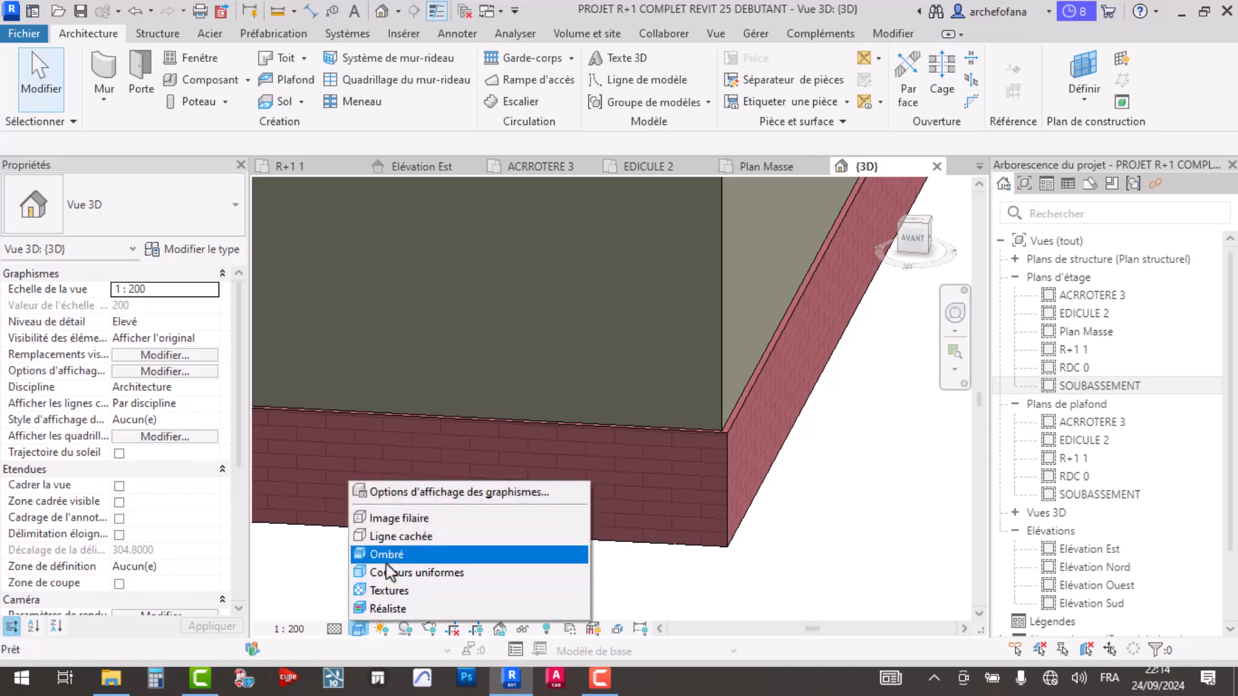
left_click(390, 571)
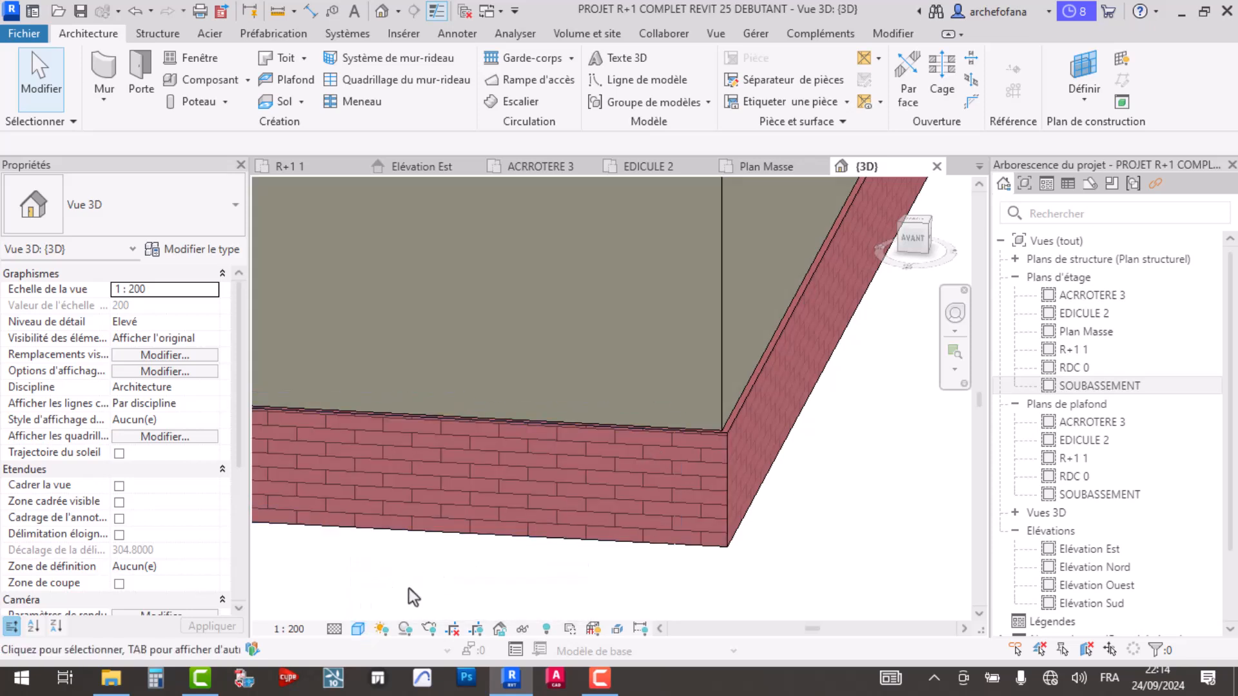
left_click(360, 629)
left_click(386, 590)
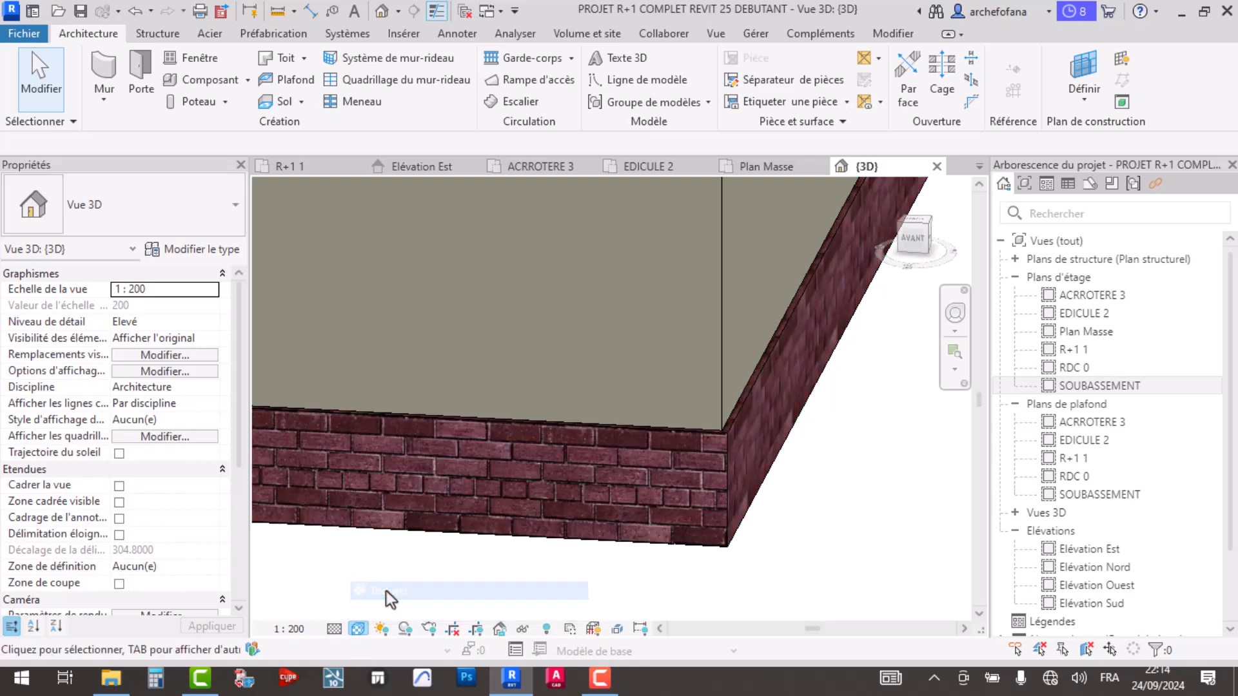
scroll(594, 500, "down", 3)
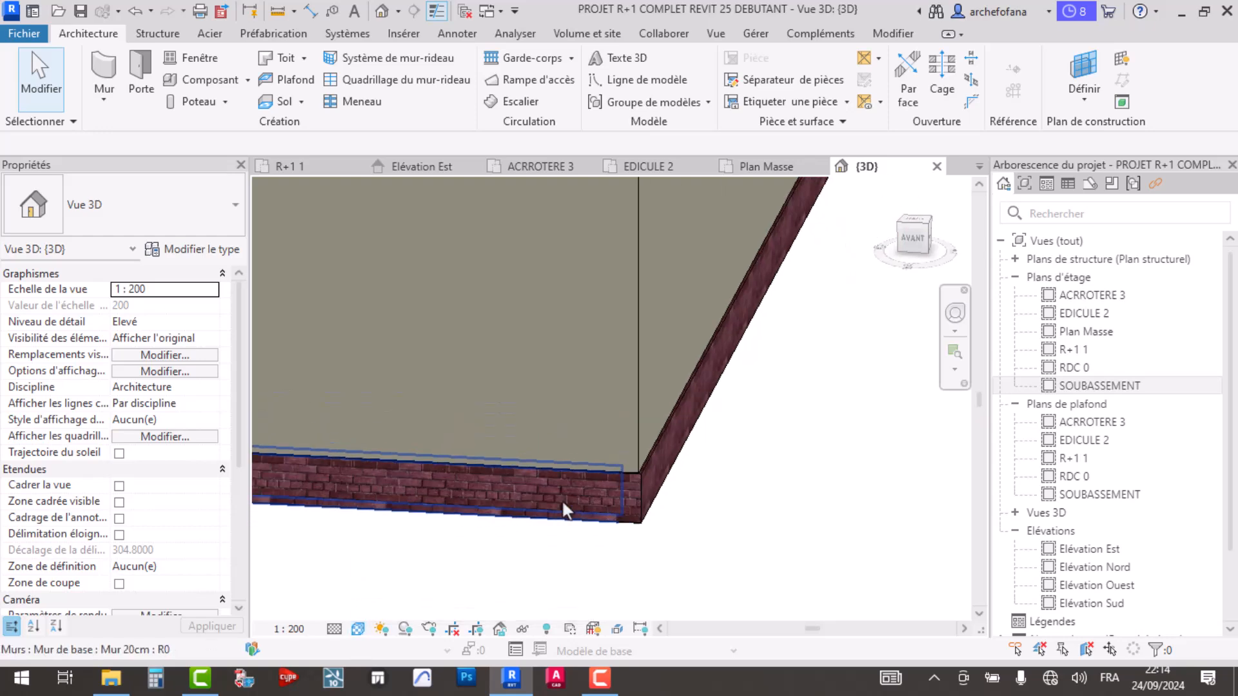
left_click(358, 629)
left_click(387, 609)
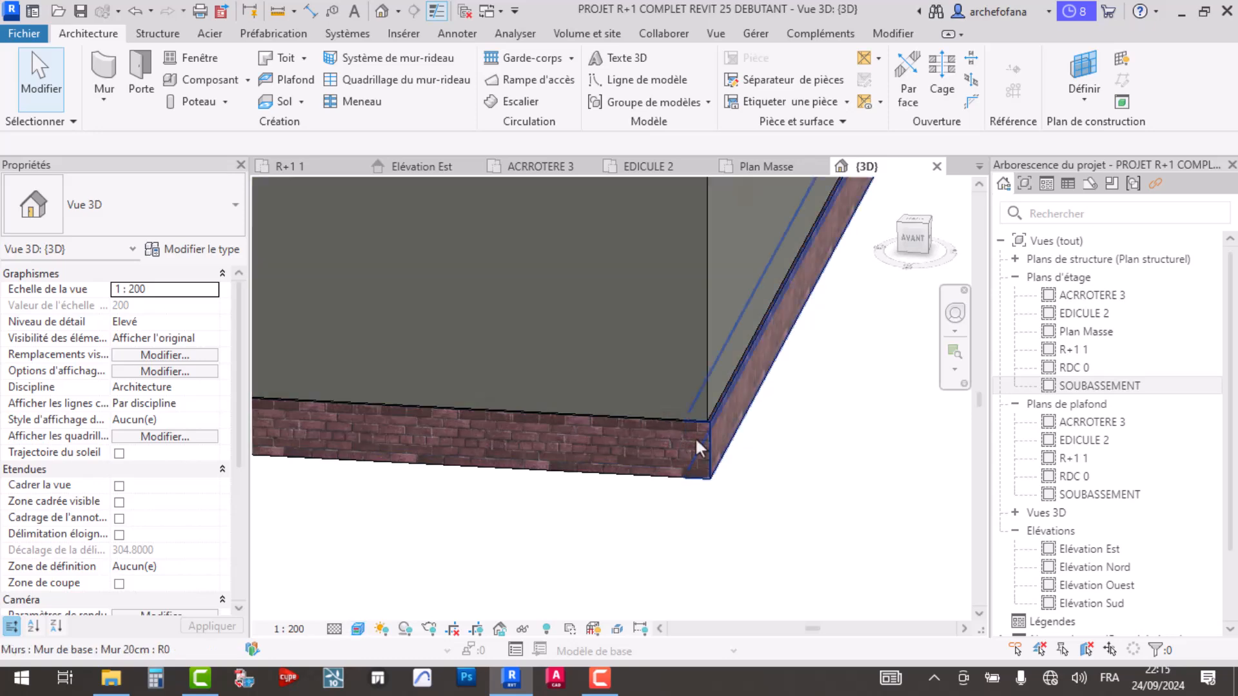
scroll(702, 412, "up", 3)
- Switch the 3D view back to the Ombré visual style and review the whole building from several angles
left_click(357, 628)
left_click(377, 555)
scroll(688, 483, "down", 3)
scroll(630, 435, "down", 5)
scroll(605, 443, "up", 3)
middle_click_drag(597, 381, 500, 433, "shift")
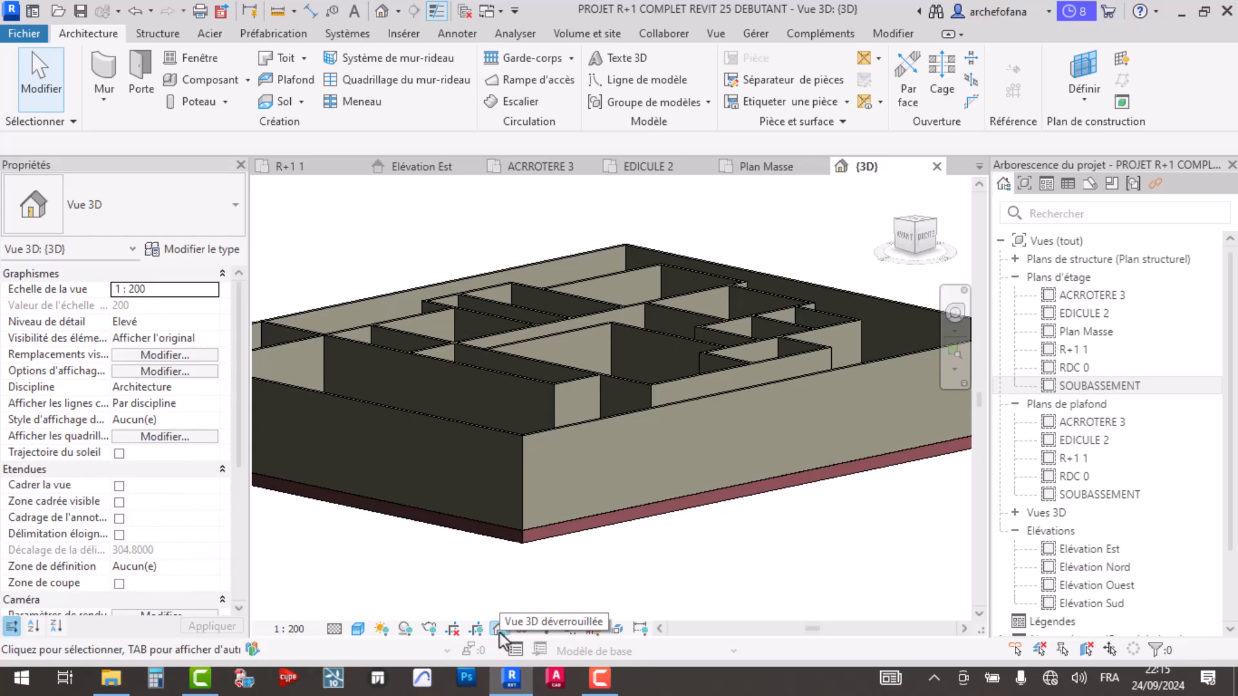
scroll(520, 494, "down", 5)
middle_click_drag(520, 493, 532, 427, "shift")
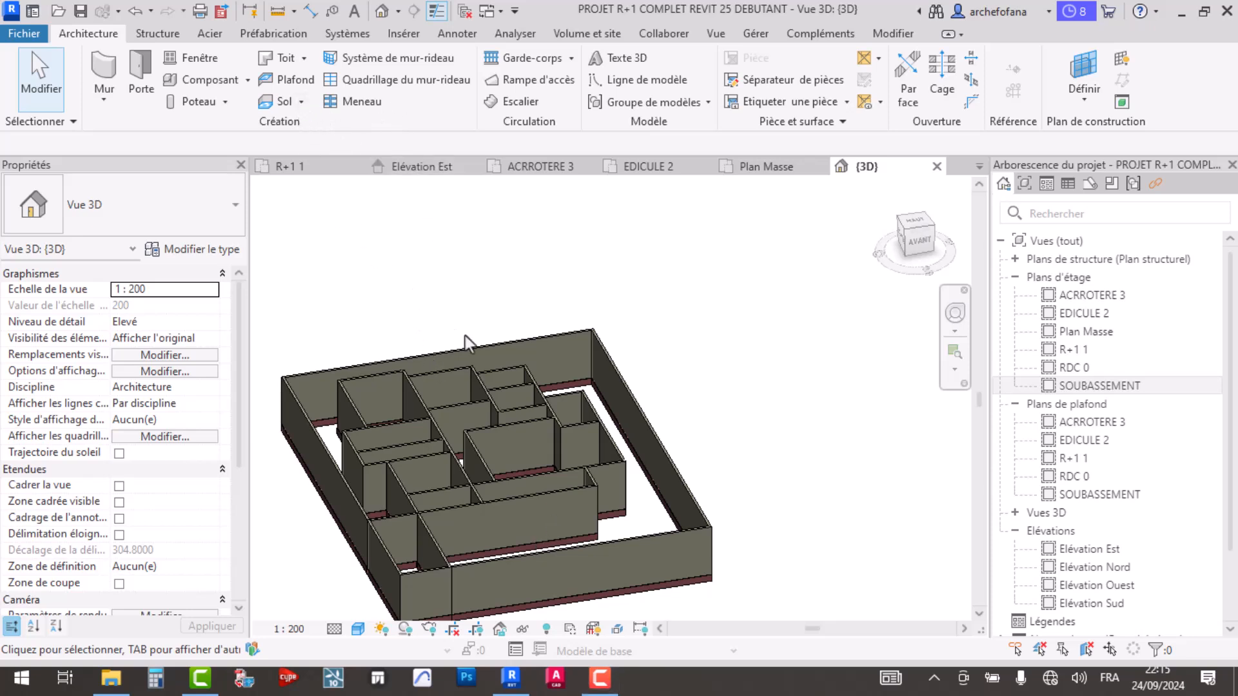
- Close every open view except the RDC 0 floor plan
left_click(305, 167)
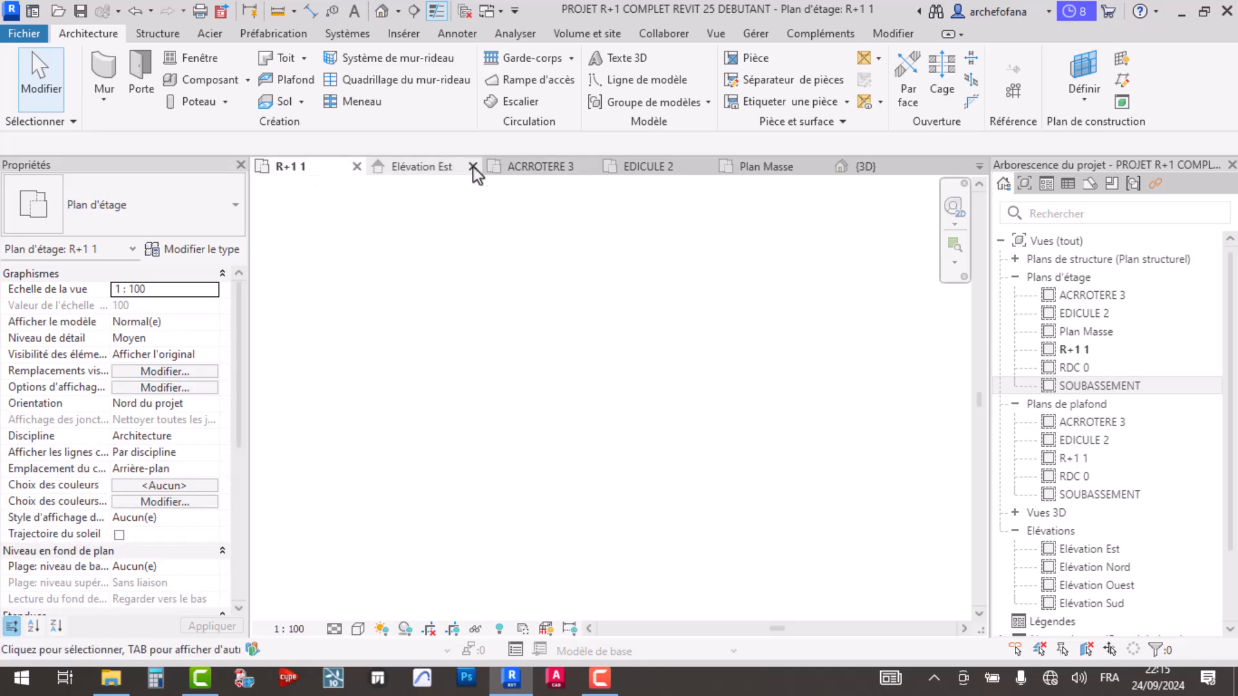
left_click(473, 167)
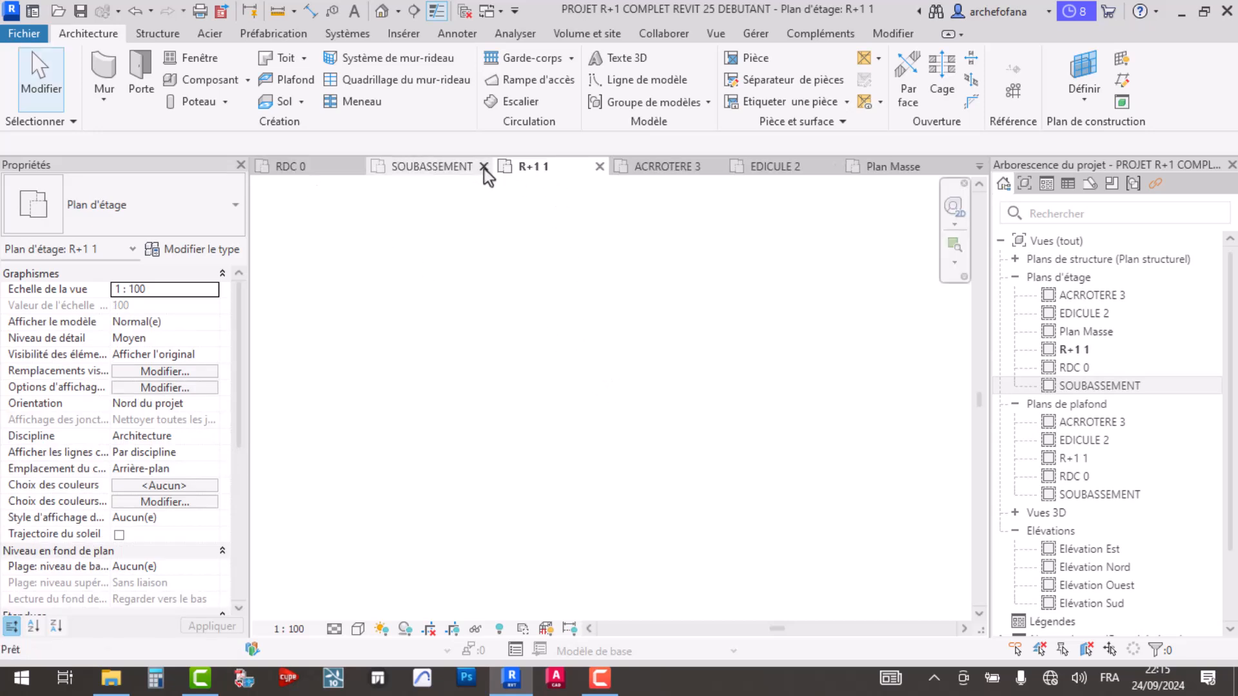
left_click(598, 167)
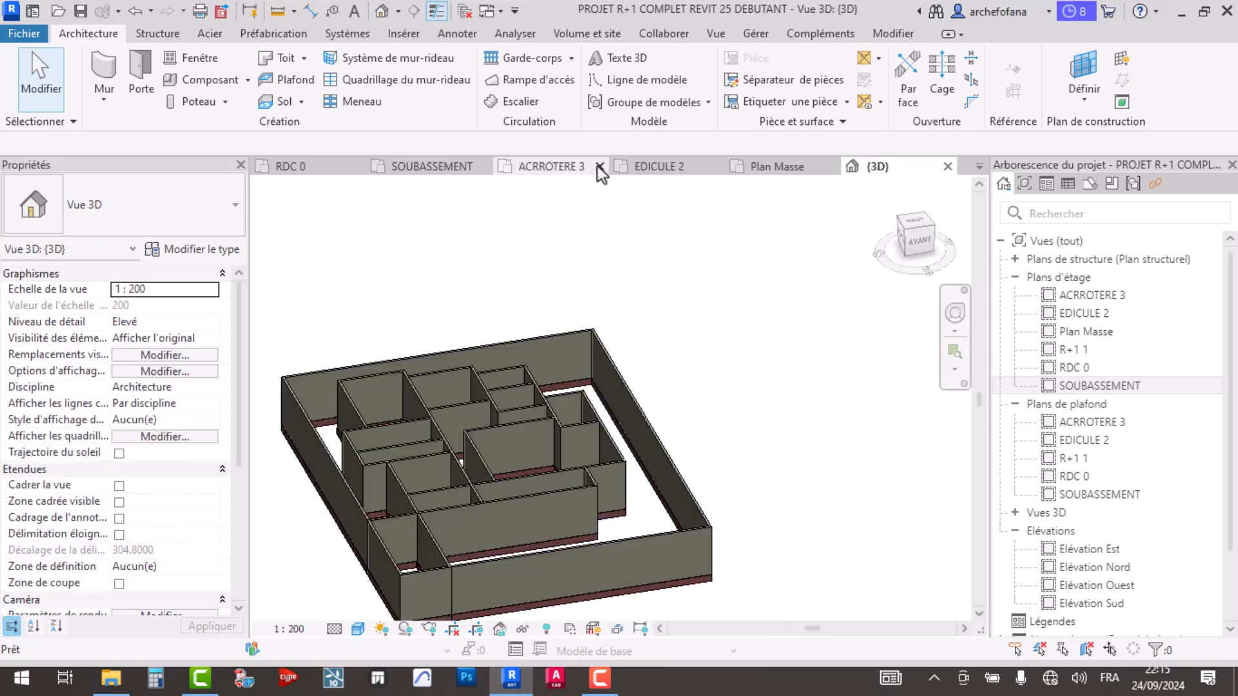
left_click(599, 166)
left_click(599, 167)
left_click(599, 167)
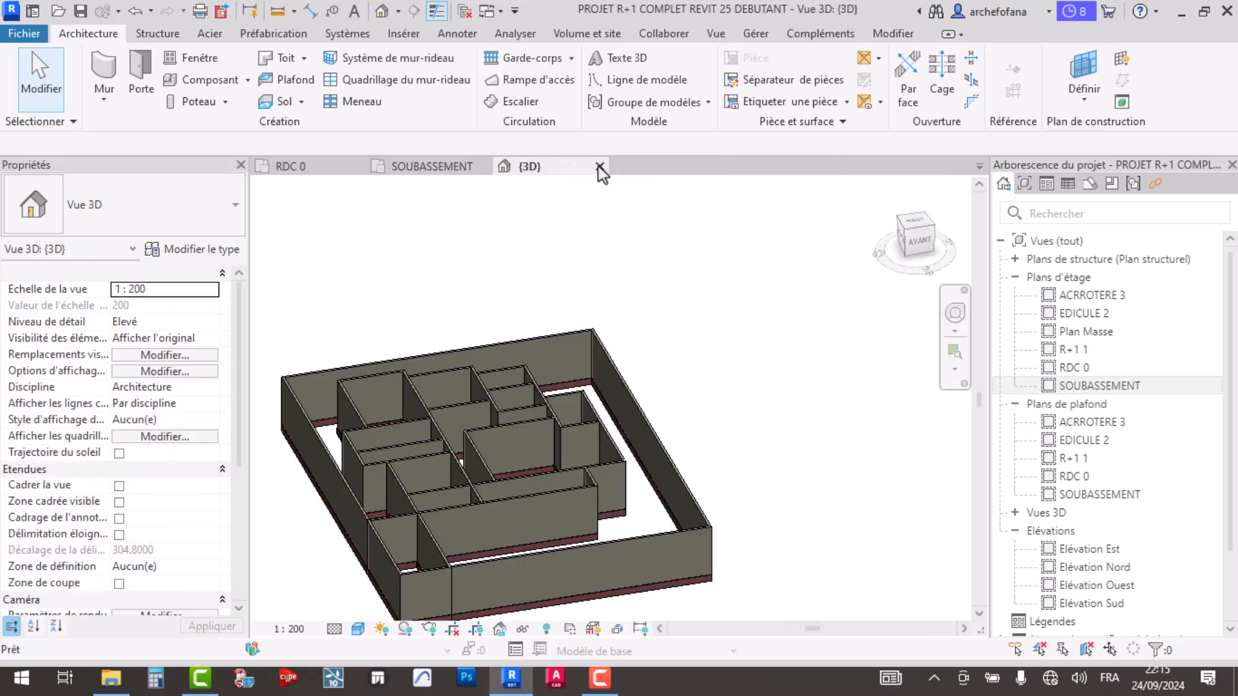
left_click(599, 167)
left_click(485, 166)
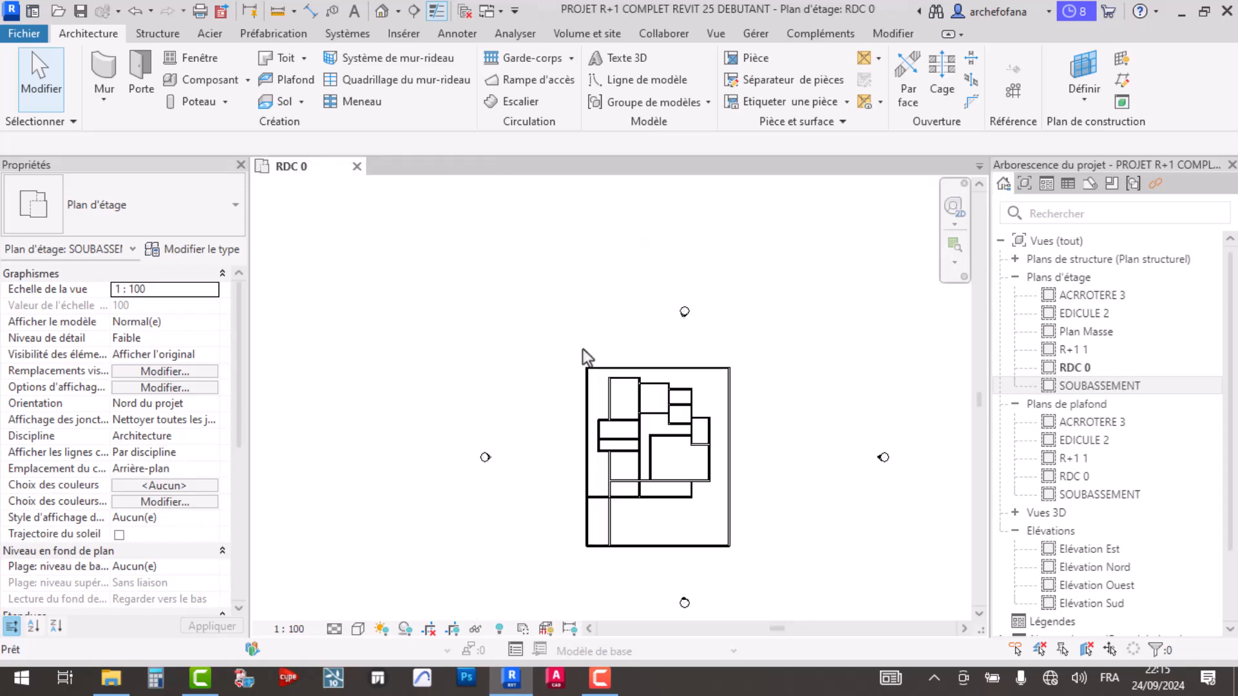
- Examine the doubled wall lines in the RDC 0 plan and check the properties of the wall drawn by the outer lines
scroll(636, 386, "up", 8)
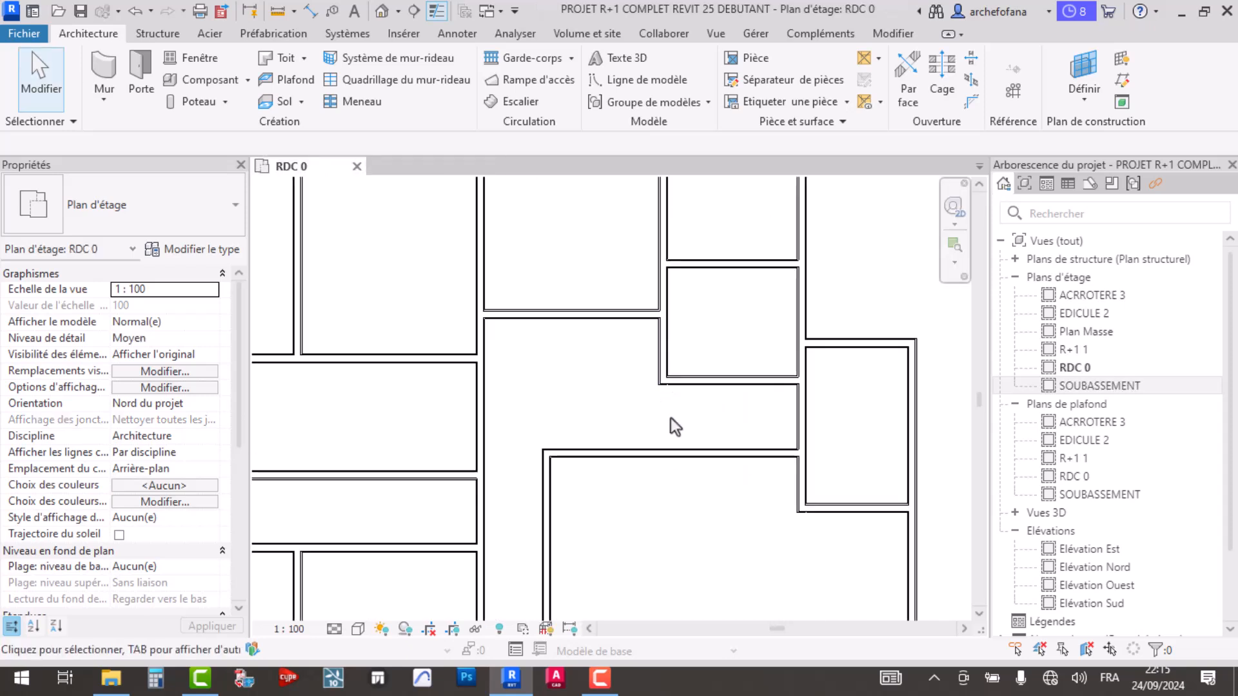
scroll(740, 431, "up", 1)
middle_click_drag(740, 431, 605, 416)
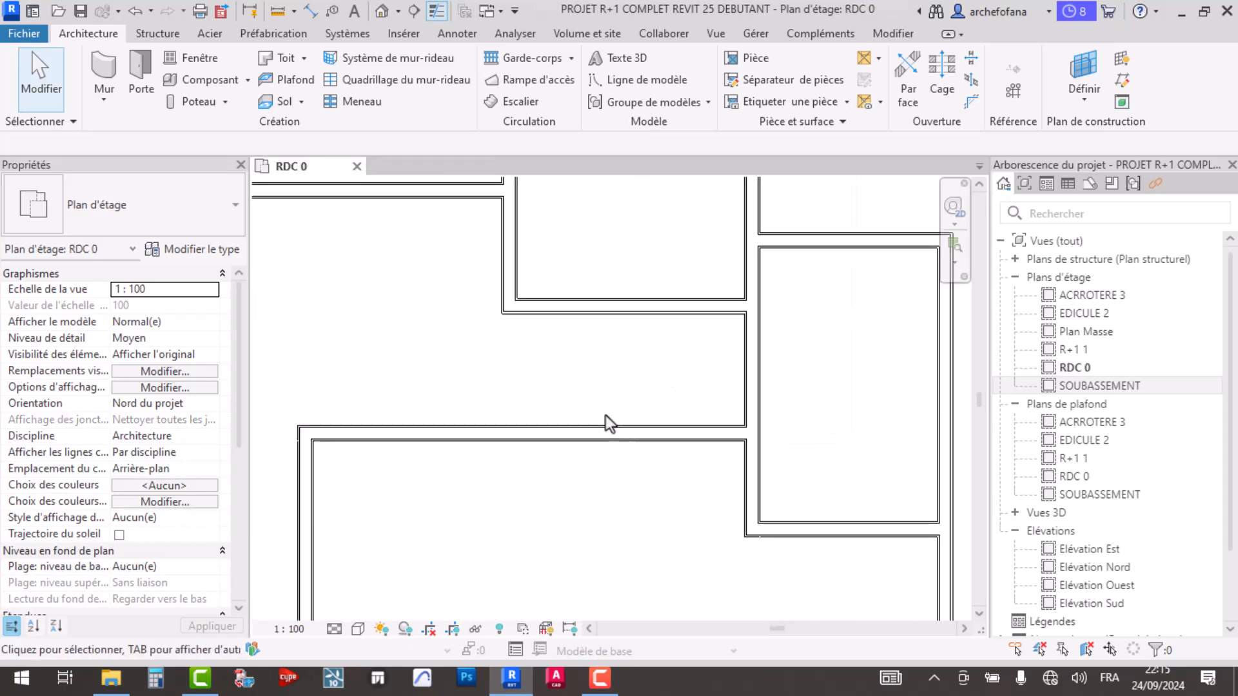
middle_click_drag(833, 442, 740, 430)
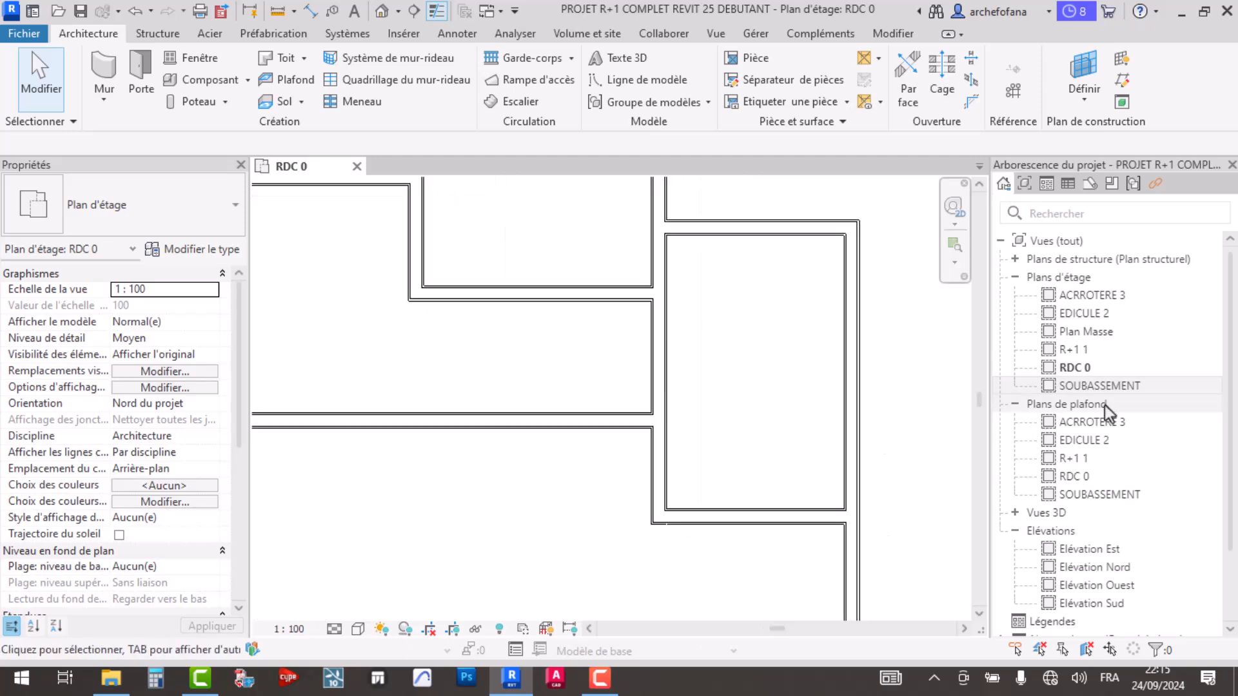
left_click(1085, 369)
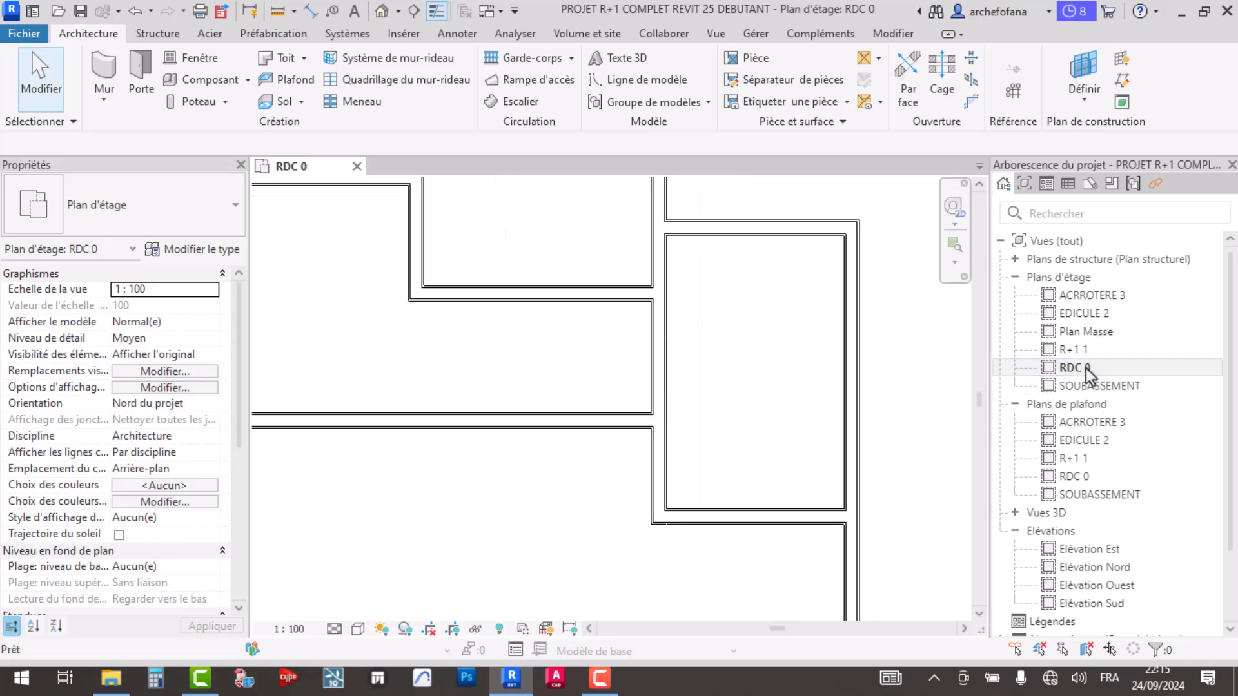
scroll(863, 297, "up", 5)
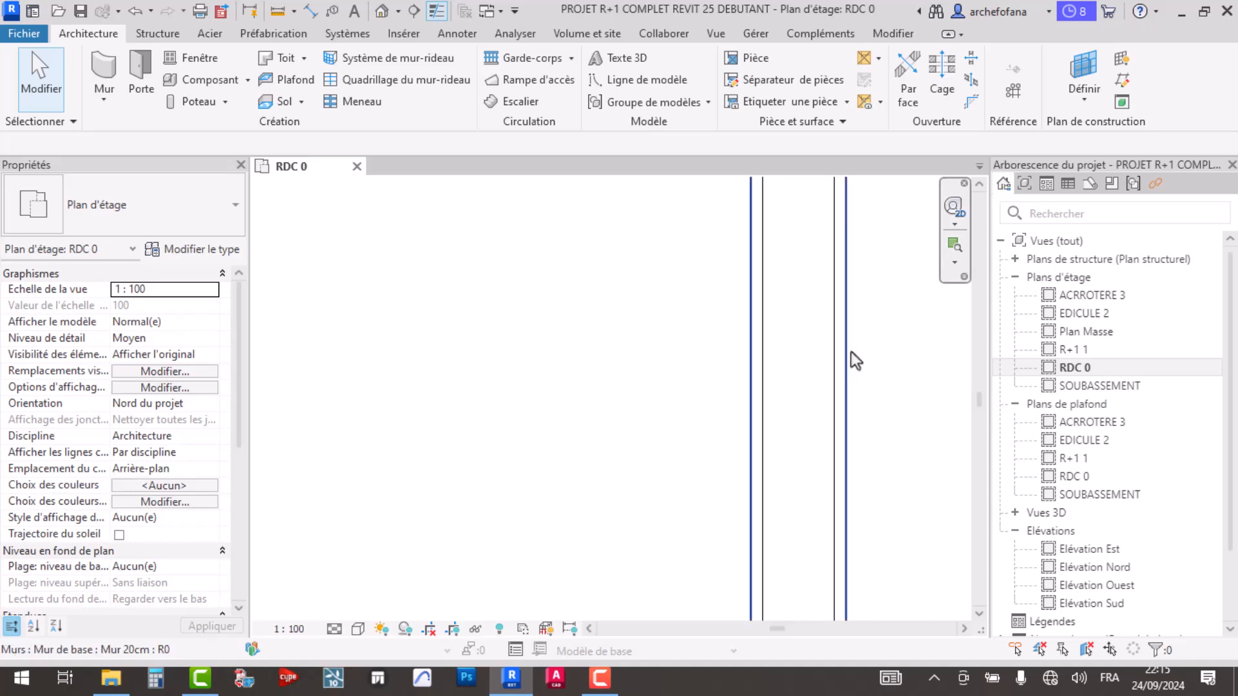
left_click(849, 357)
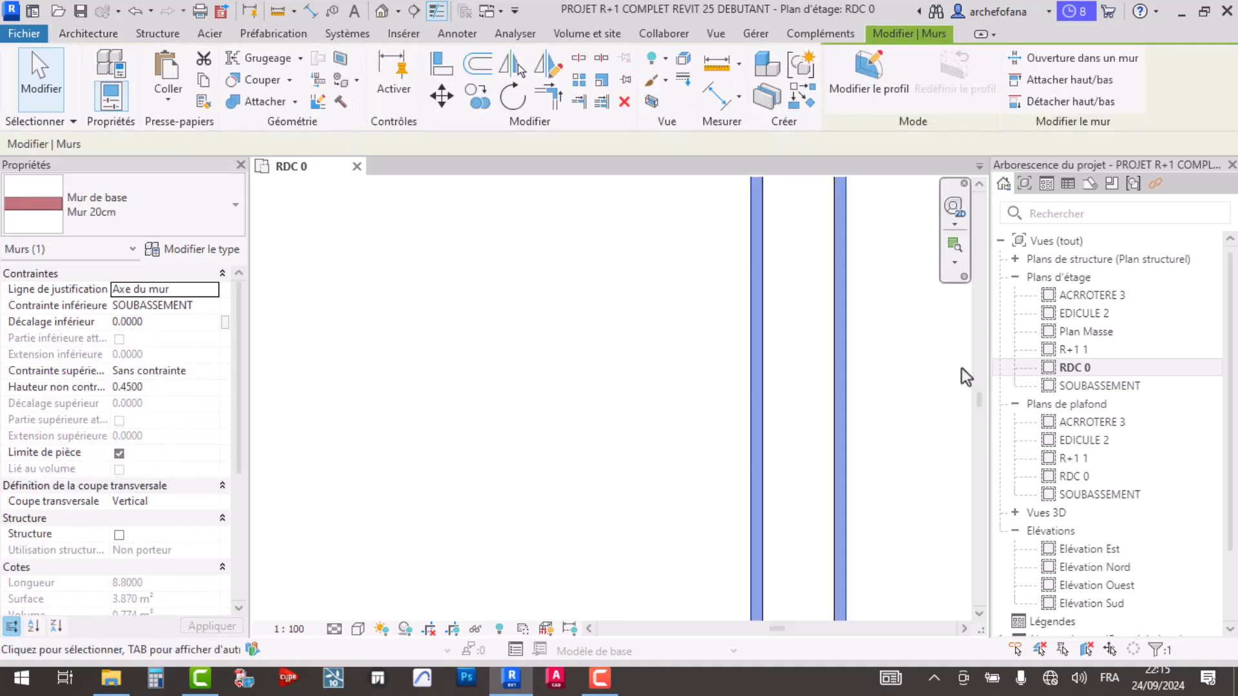
- Open the SOUBASSEMENT floor plan and look at how its walls are drawn for comparison with RDC 0
double_click(1052, 385)
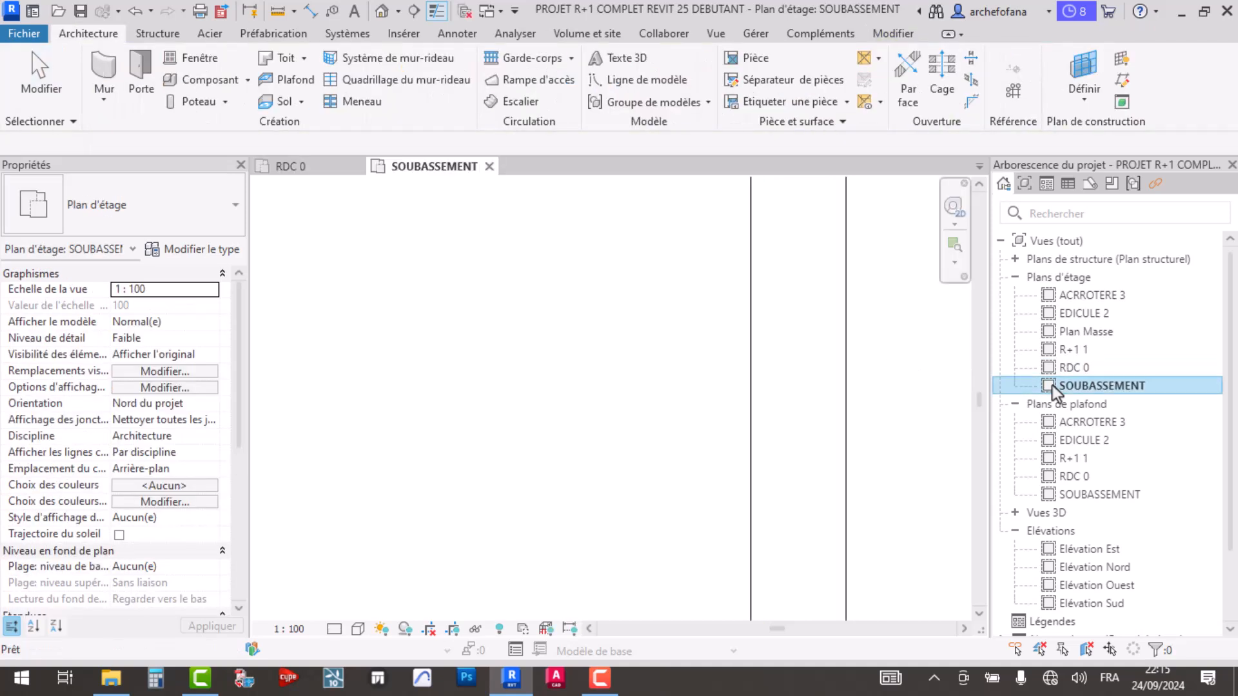
scroll(1113, 389, "down", 1)
scroll(765, 385, "down", 9)
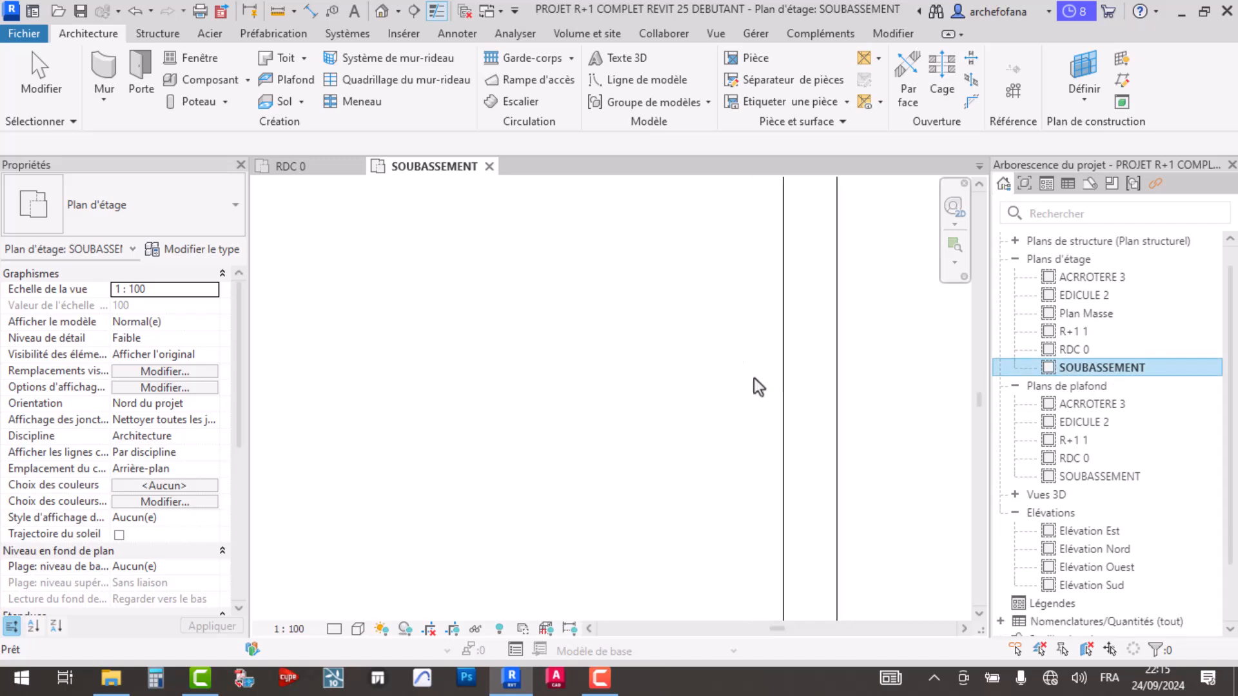
- Return to the RDC 0 plan and compare the properties of the overlapping Mur 20cm and MUR 15 cm walls
double_click(1085, 346)
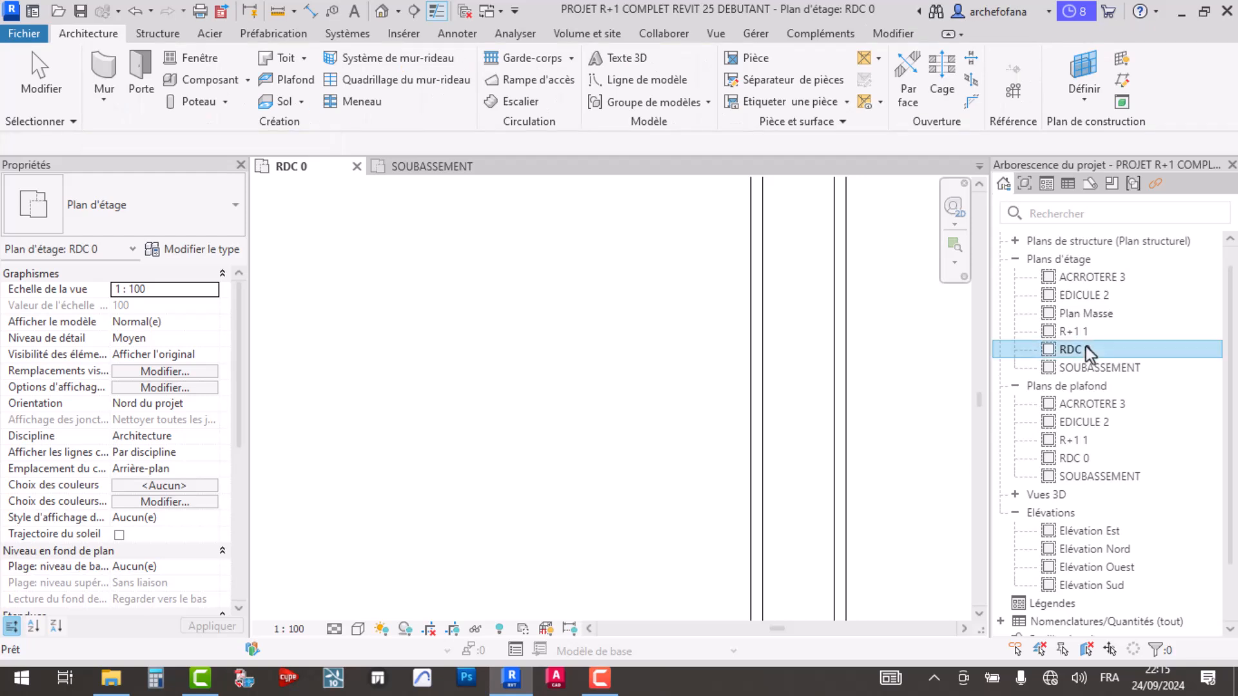
scroll(842, 401, "up", 2)
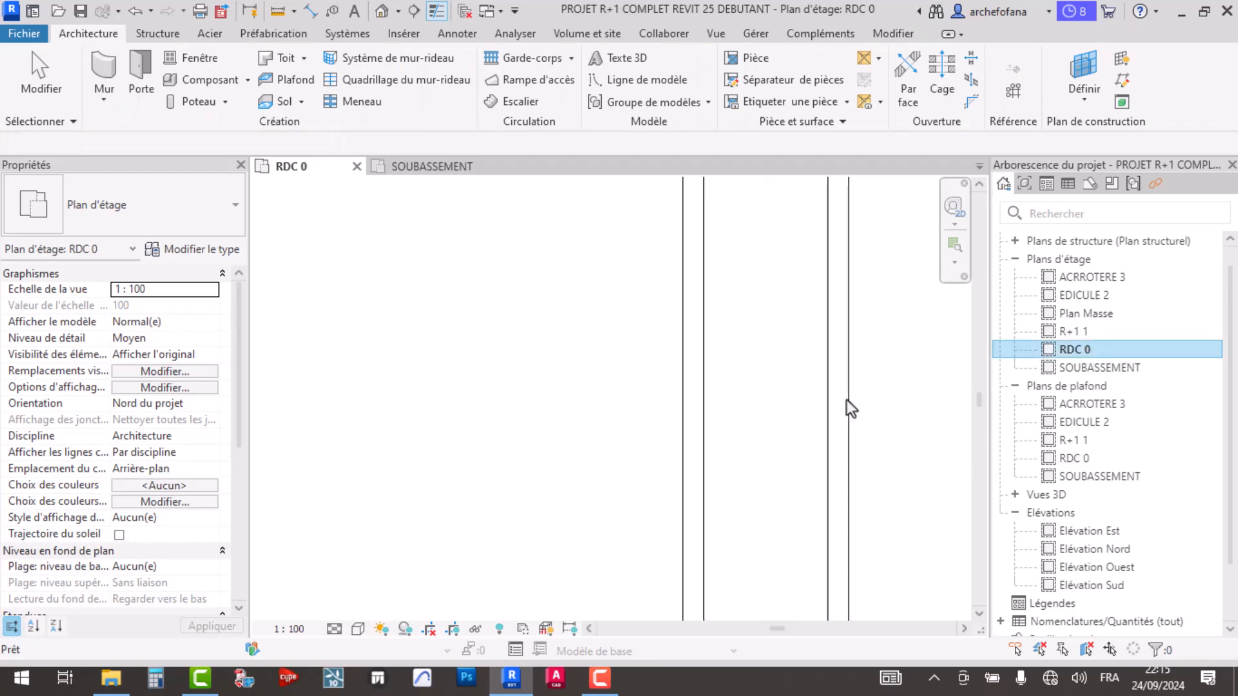
left_click(849, 401)
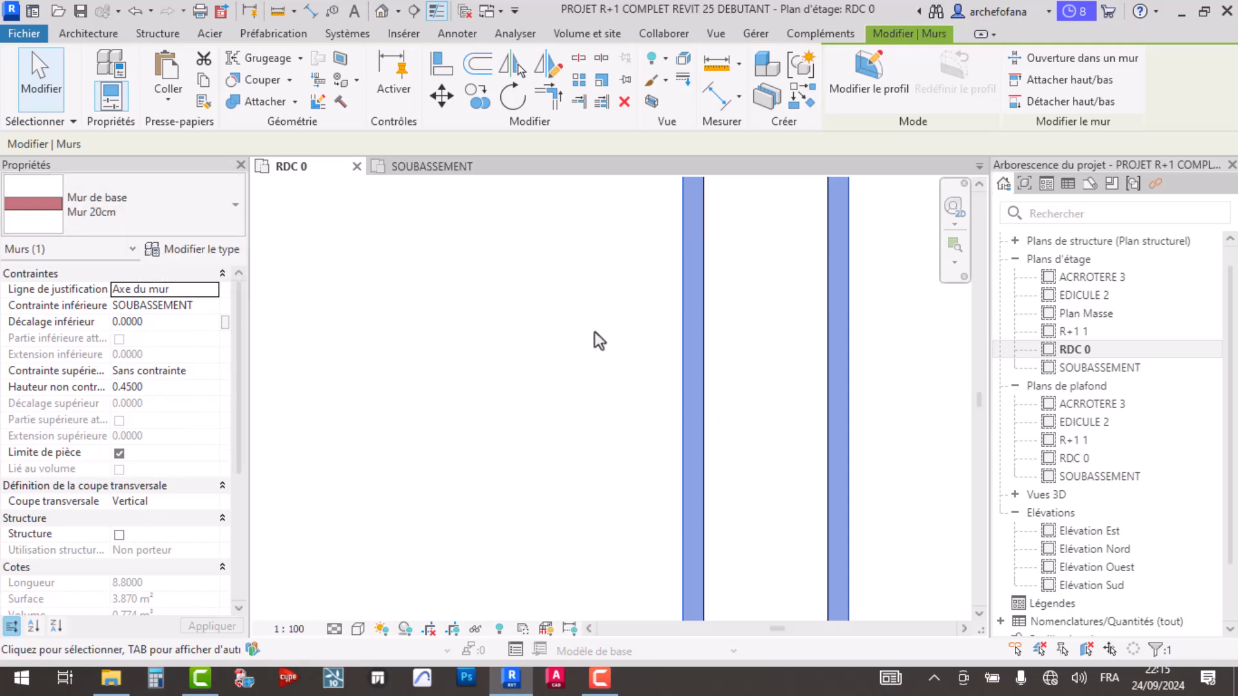
left_click(748, 372)
left_click(702, 359)
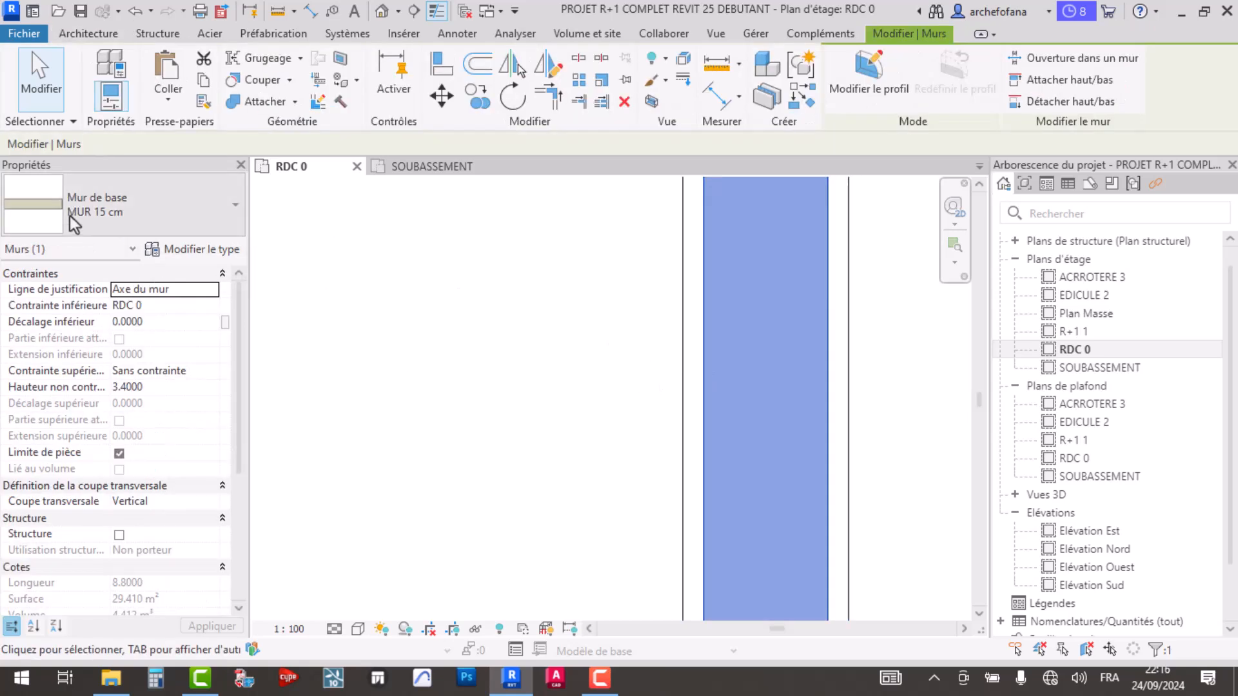
left_click(854, 419)
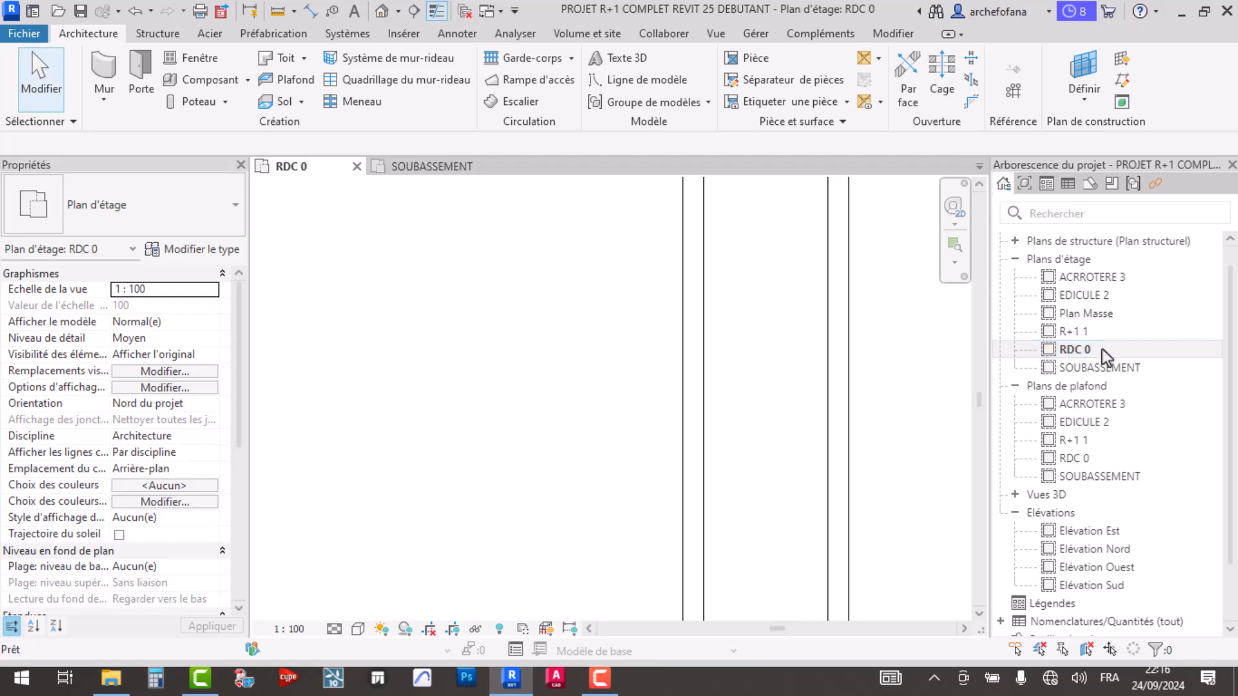
- Set the RDC 0 plan's view range offsets to 0 for both the Bas and the view depth level
scroll(36, 528, "down", 3)
scroll(42, 548, "down", 2)
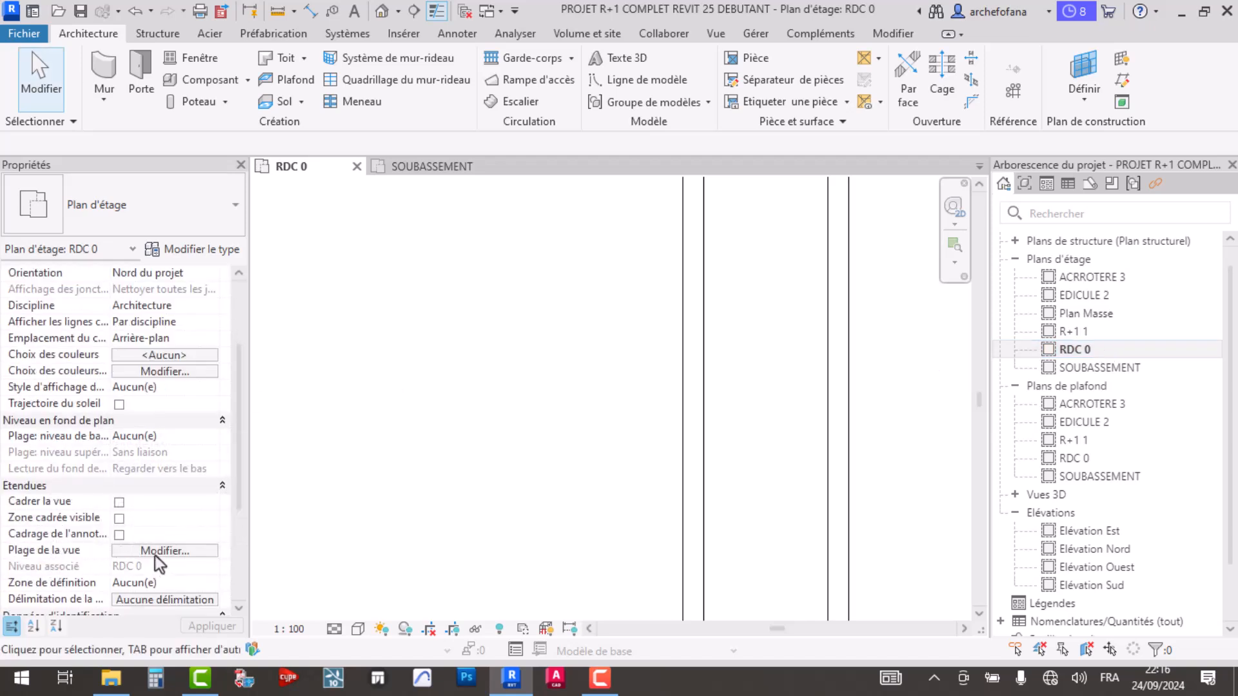
left_click(199, 550)
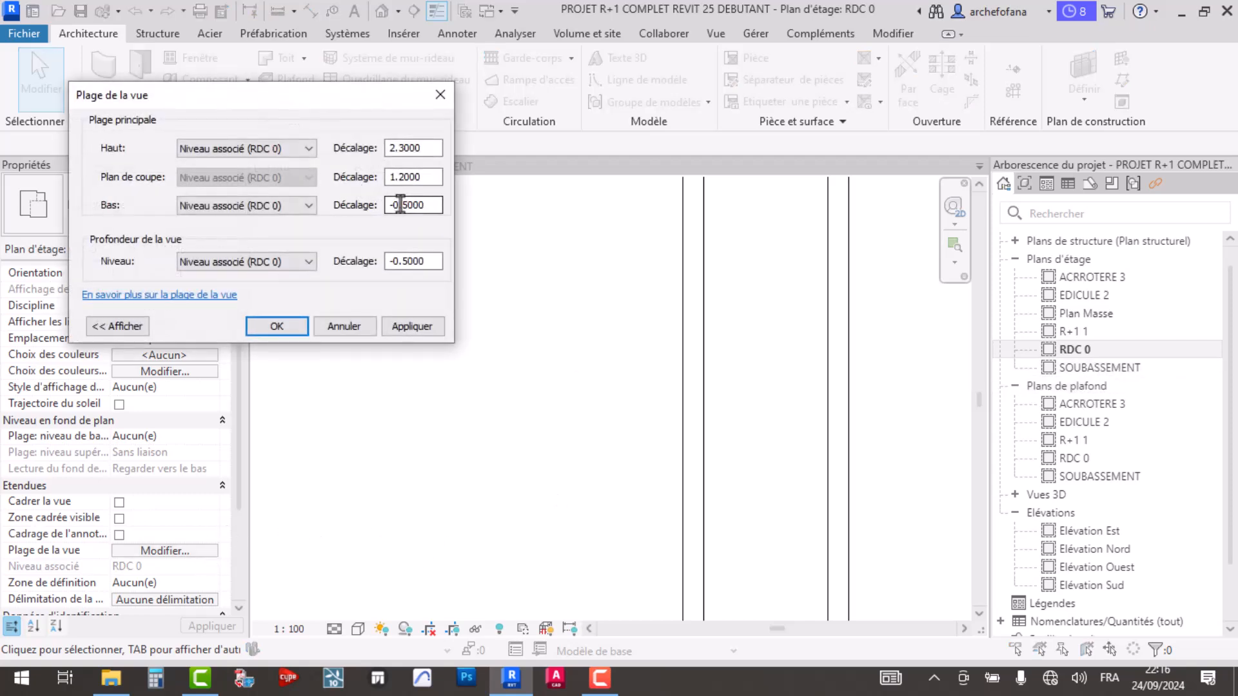
left_click_drag(427, 206, 380, 209)
type("0")
left_click_drag(436, 260, 368, 260)
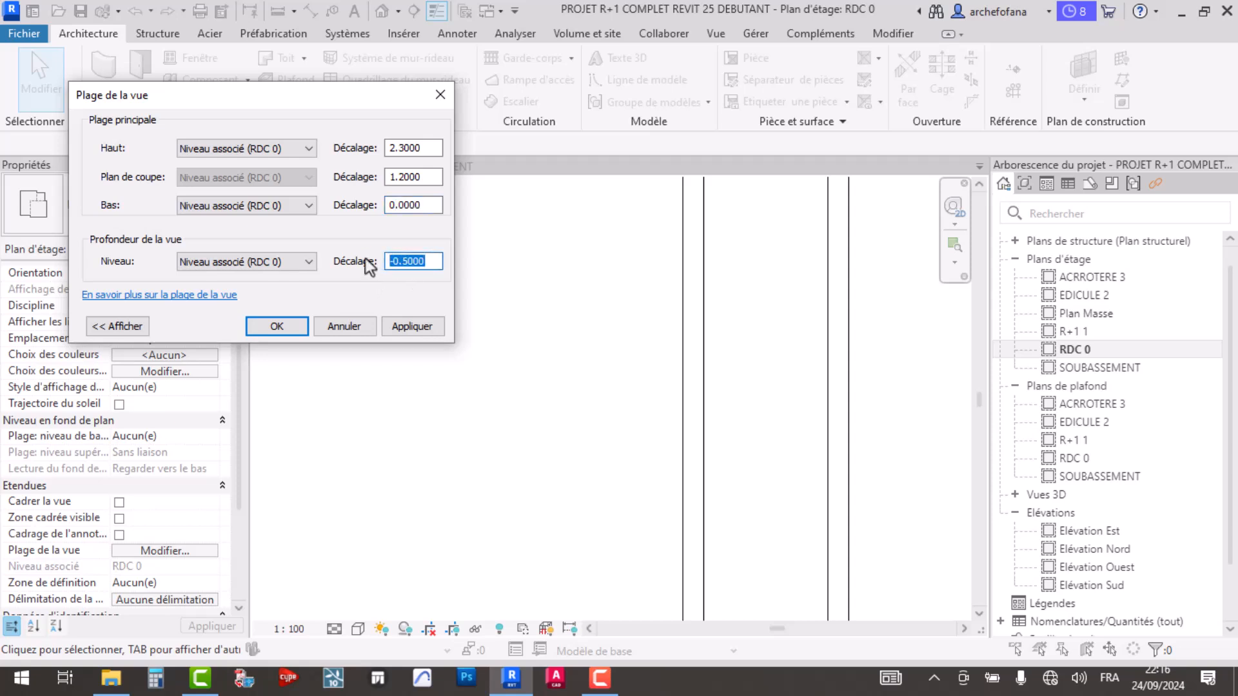
type("0")
left_click(403, 326)
left_click(258, 324)
- Check the wall lines across the RDC 0 plan, inspecting the right-hand wall of the small eastern room
scroll(670, 350, "down", 2)
scroll(670, 299, "up", 3)
left_click(654, 330)
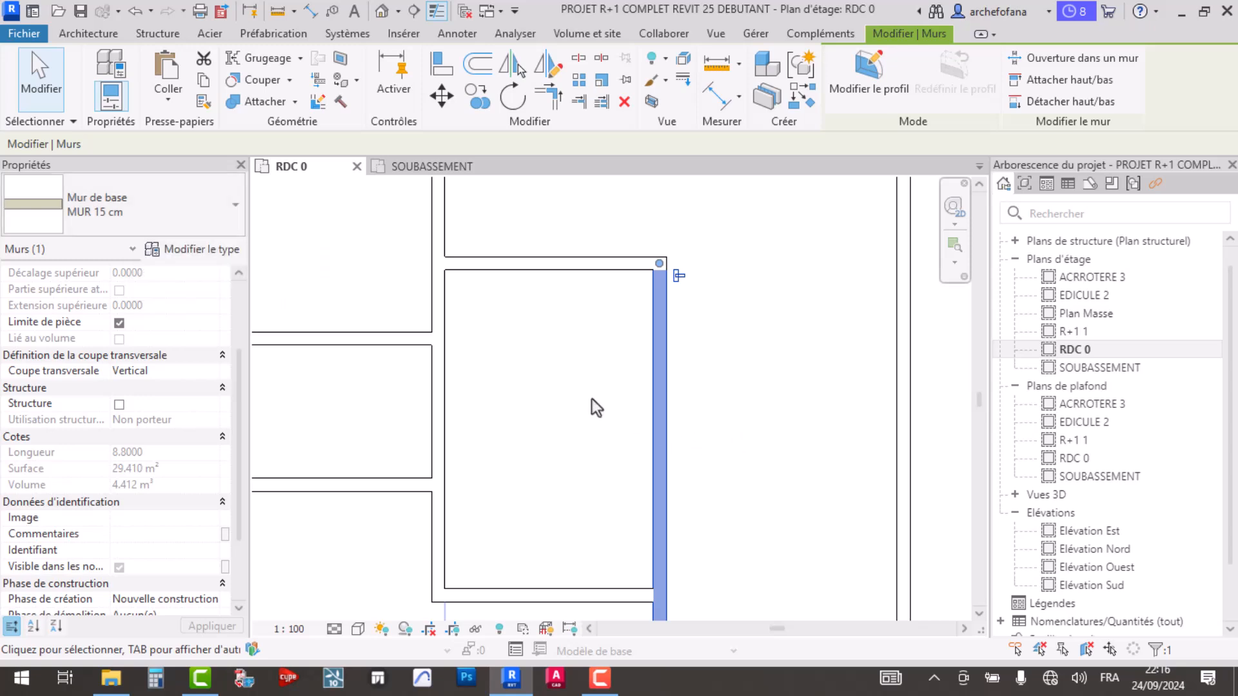
left_click(579, 388)
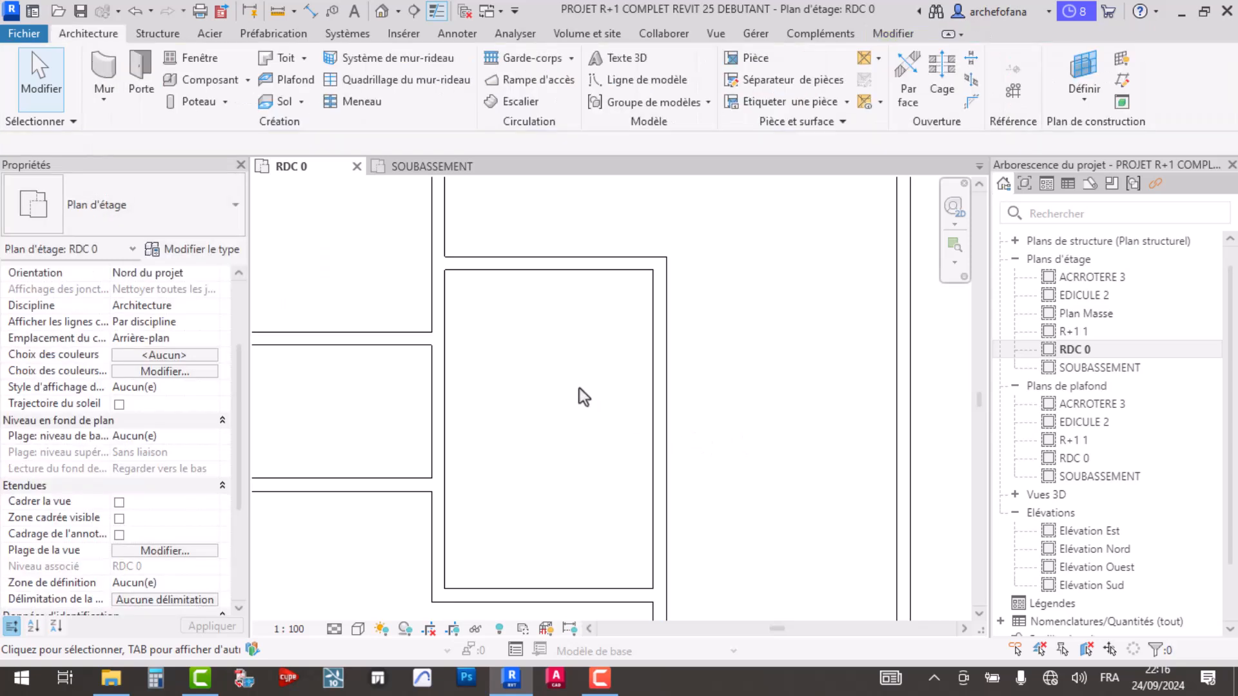
scroll(663, 363, "down", 3)
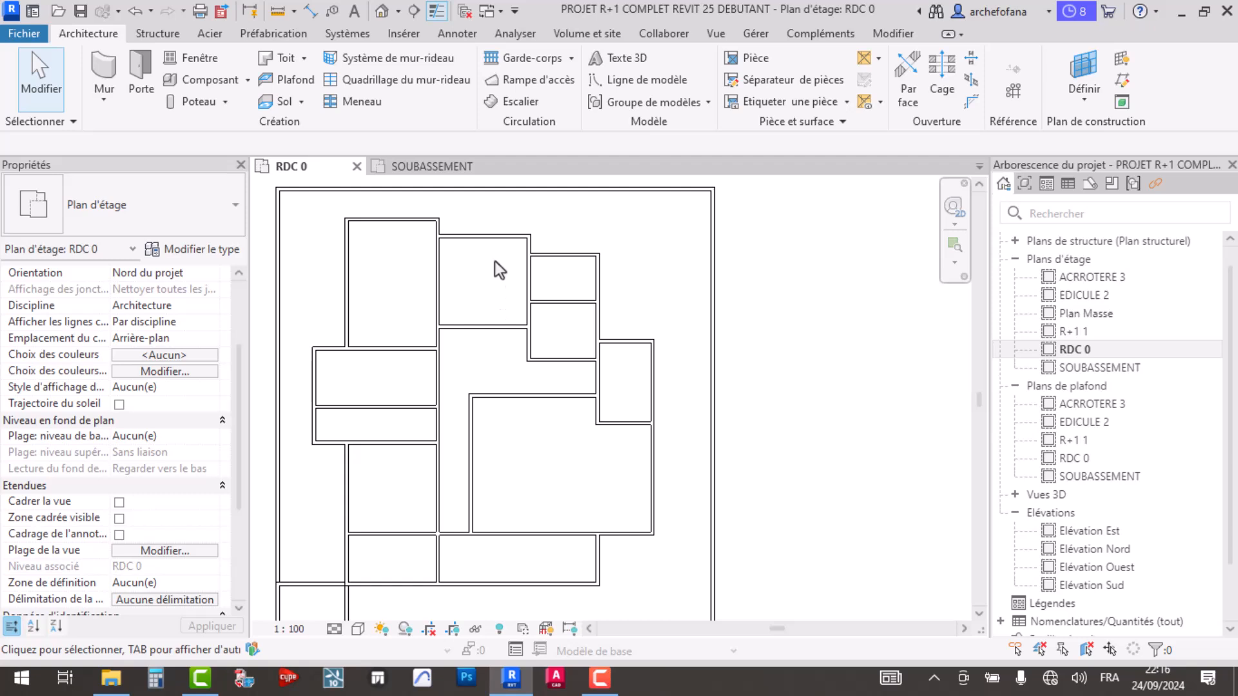
- Look at the R+1 1 floor plan and return to RDC 0 to check the wall lines across the whole plan
left_click(1091, 334)
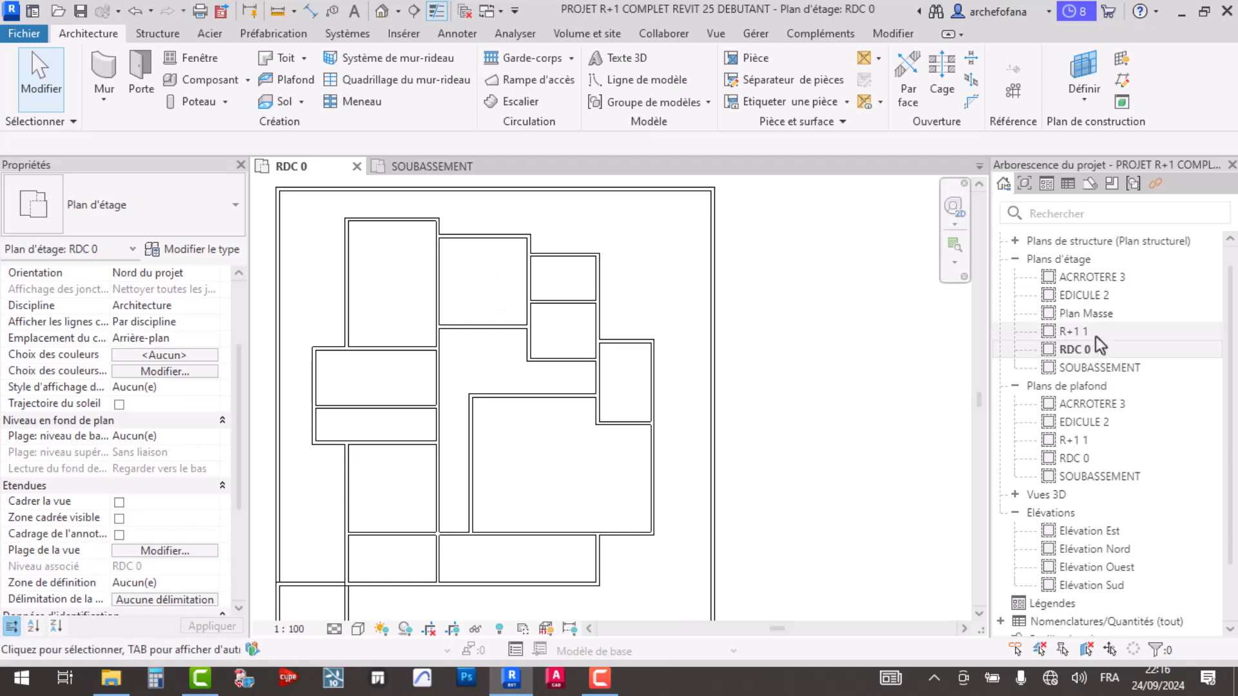
double_click(1090, 334)
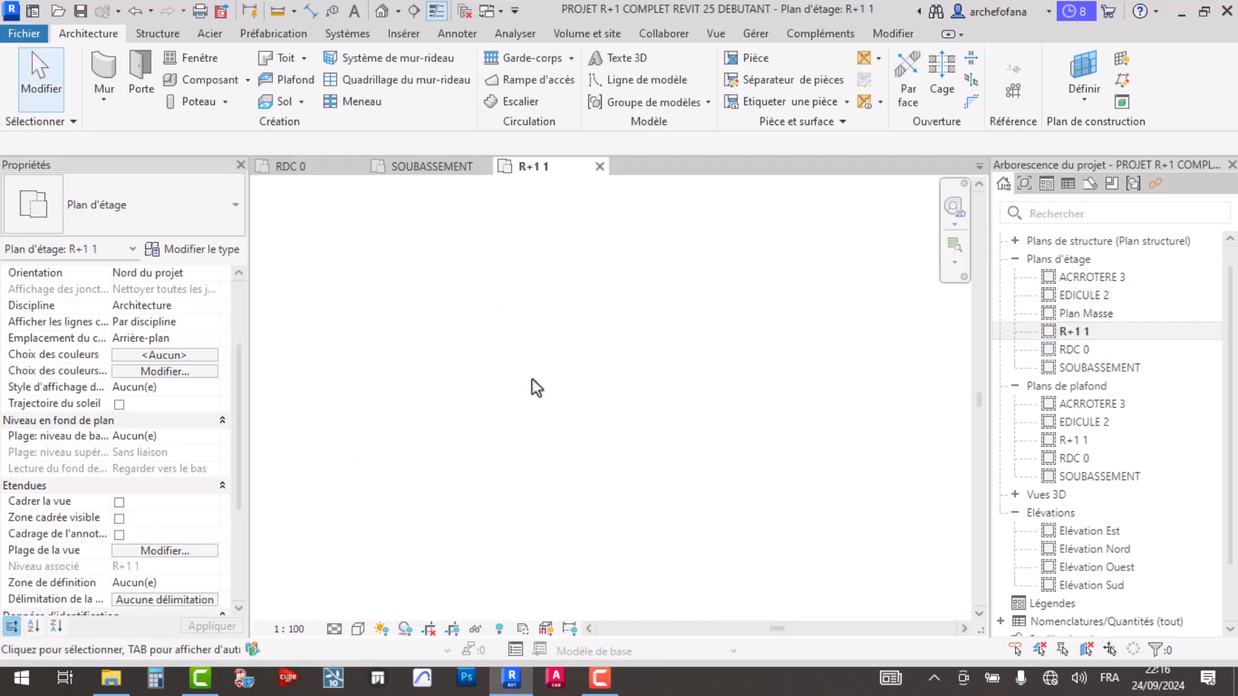
left_click(1076, 348)
double_click(1077, 349)
scroll(506, 436, "down", 3)
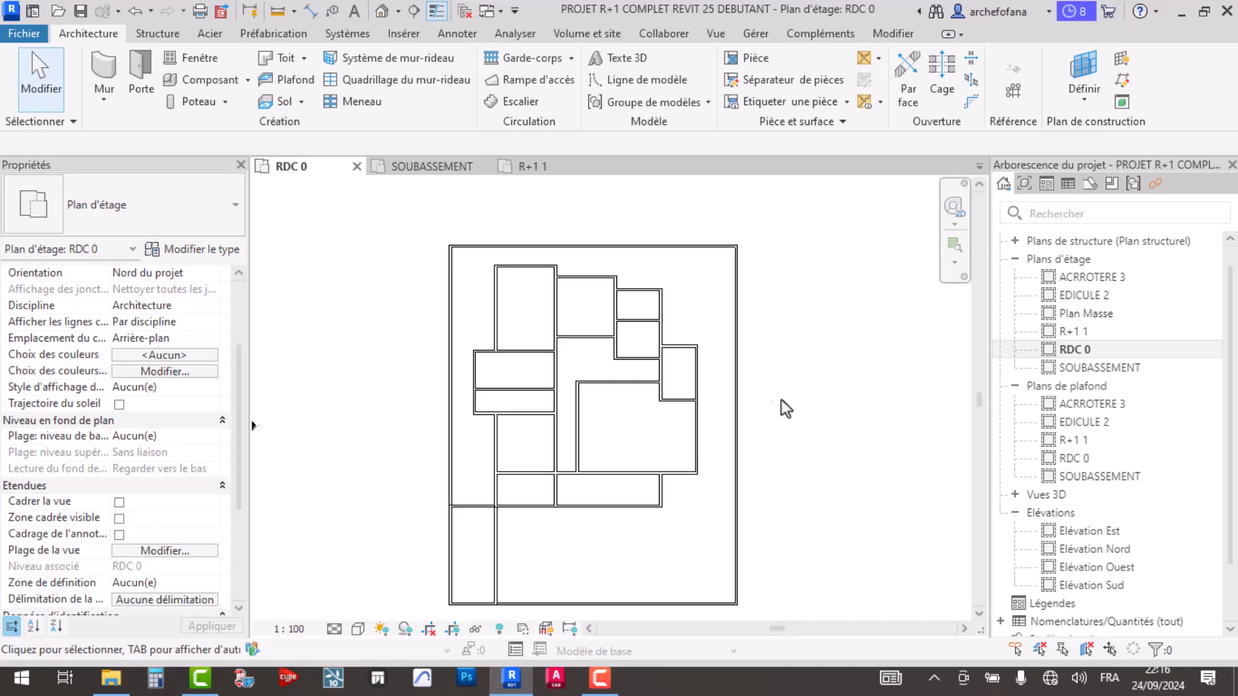
scroll(644, 494, "up", 4)
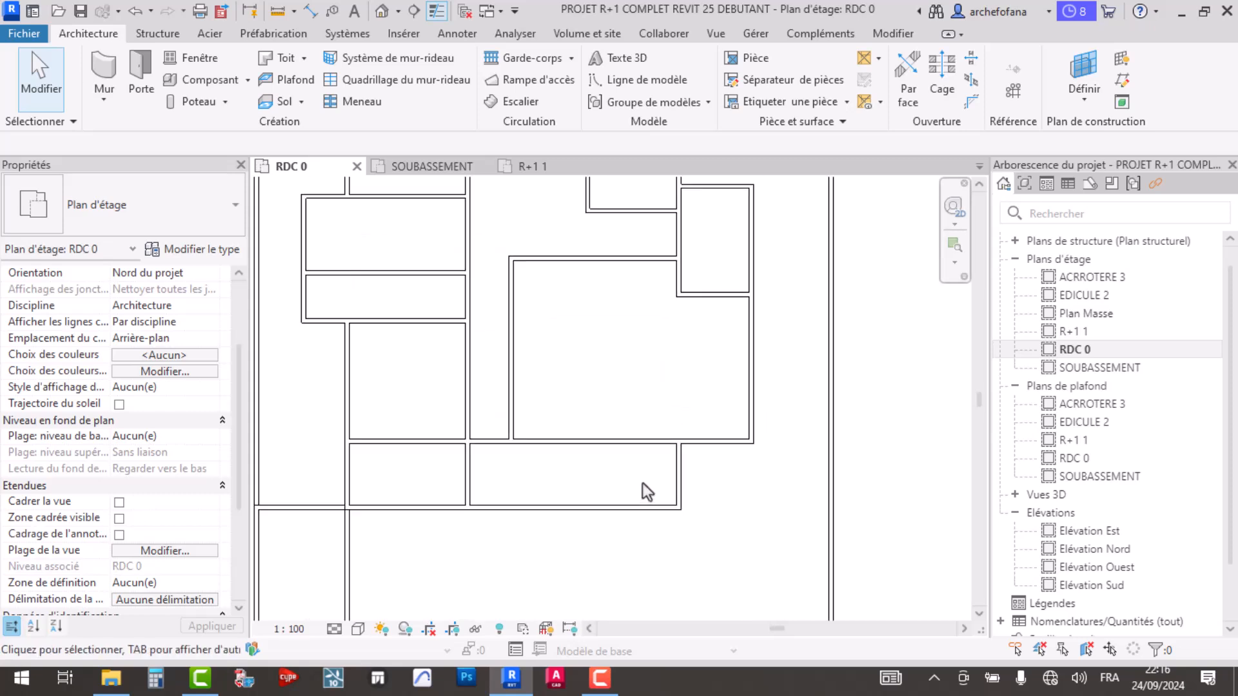
scroll(632, 455, "down", 4)
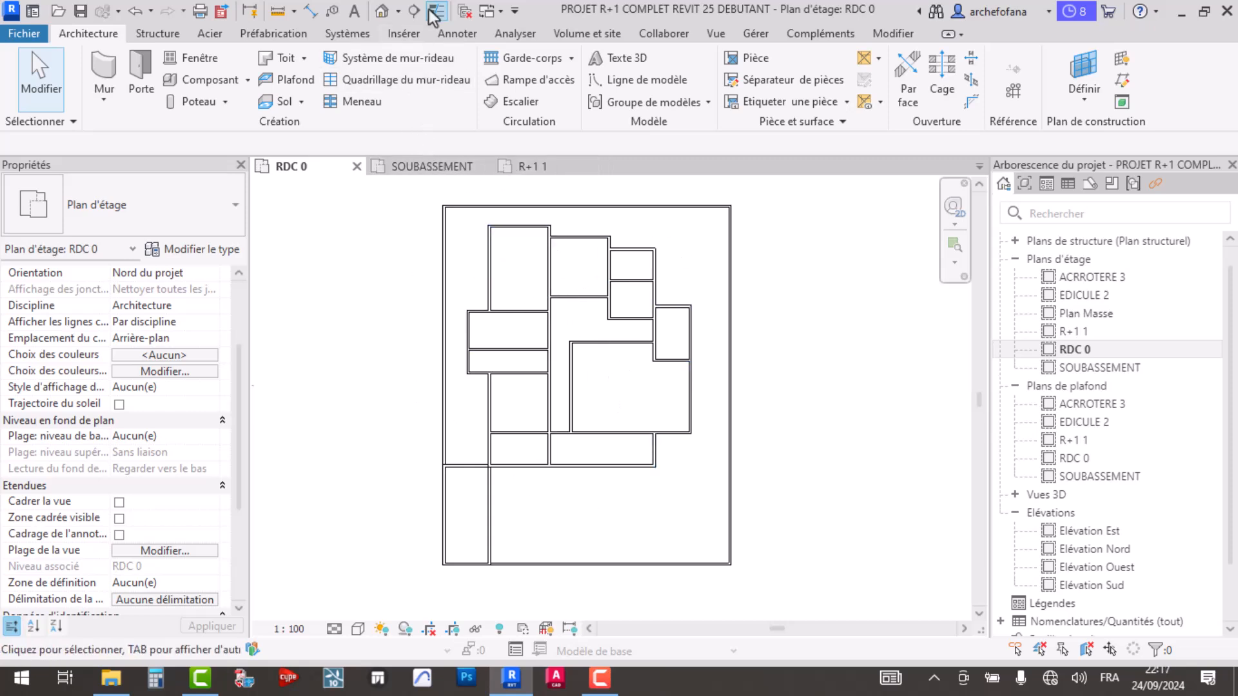
- Open the default 3D view and orbit the model to examine the RDC 0 walls above the SOUBASSEMENT walls
left_click(382, 12)
middle_click_drag(540, 568, 595, 489, "shift")
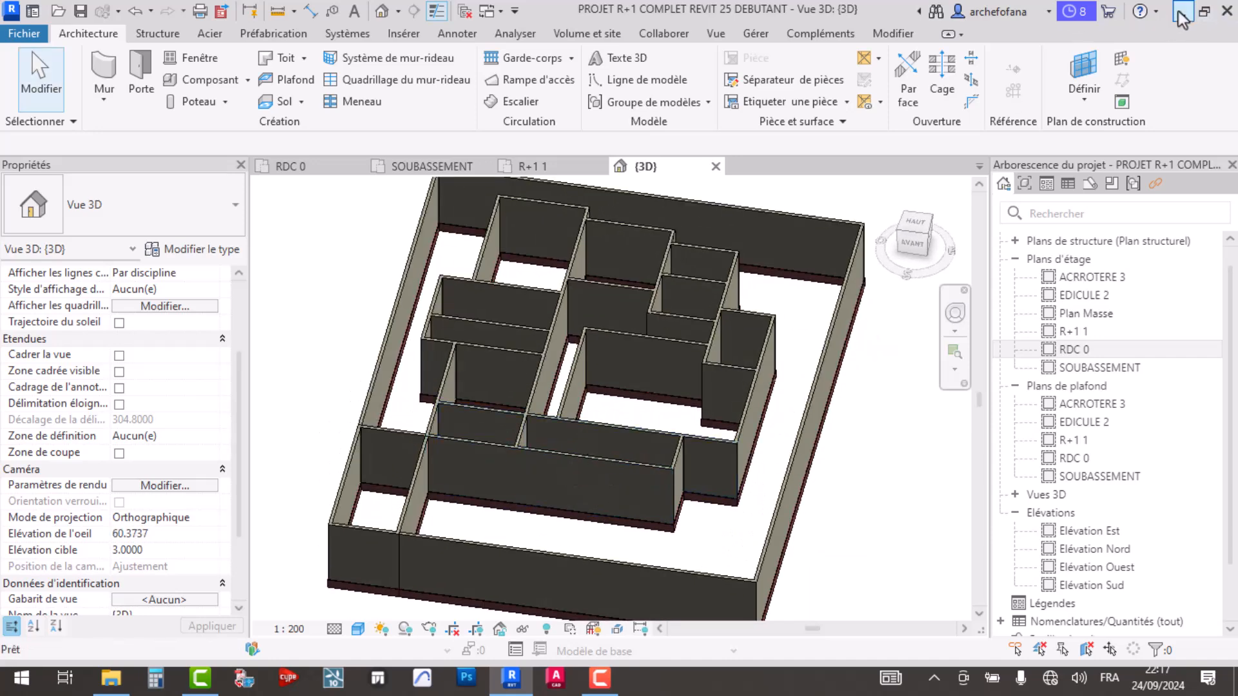
right_click(599, 677)
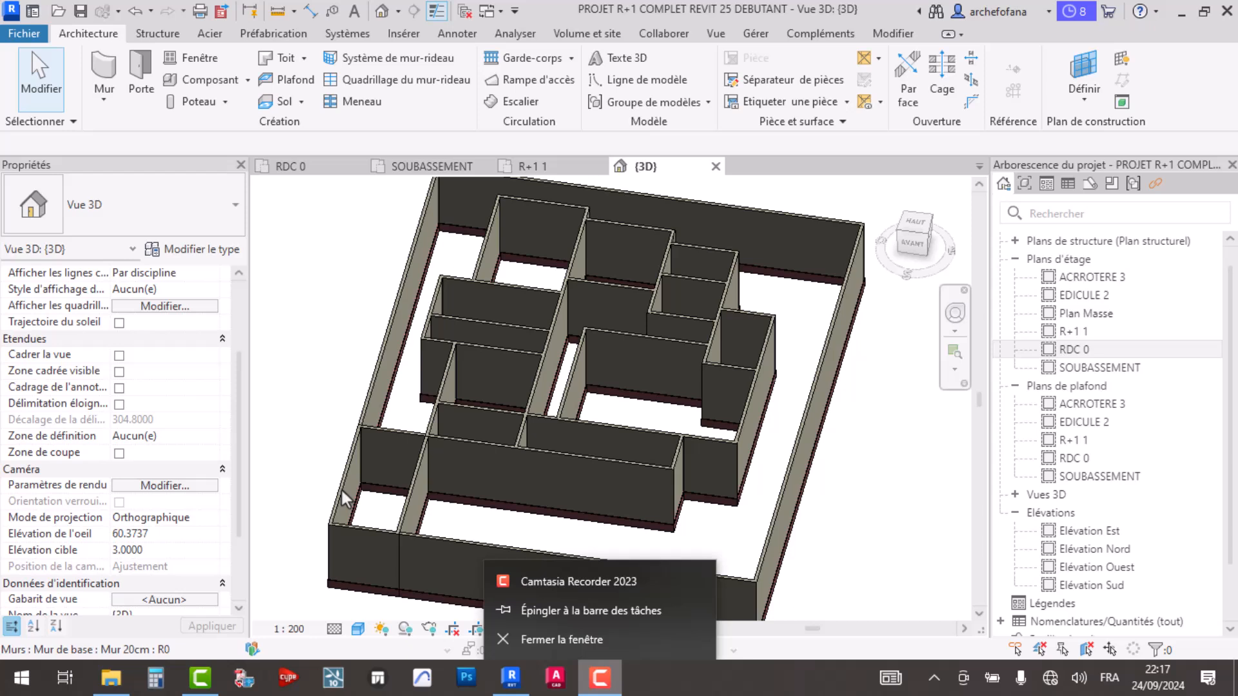
left_click(841, 482)
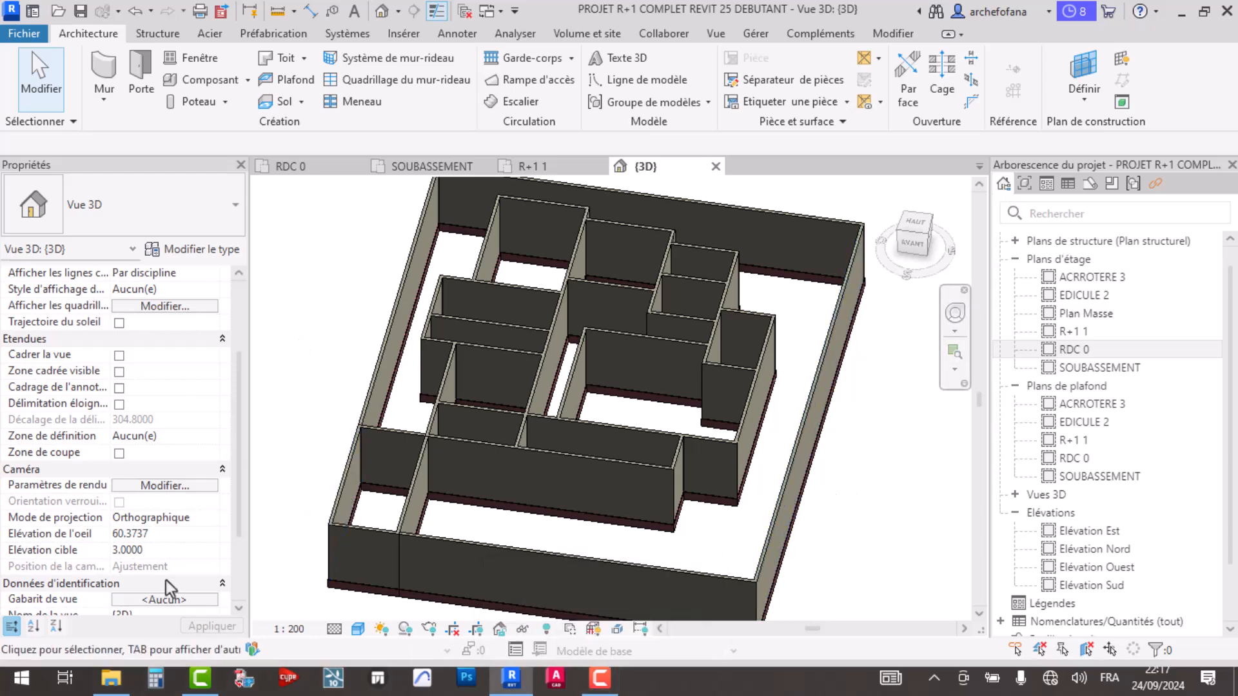
- Switch to File Explorer and open FORMATION AUTOCAD 2025 ET ASTUCES AUTOCAD 2025 inside the DOSSIER AUTORISATION AVEC AUTOCAD2025 folder
left_click(111, 678)
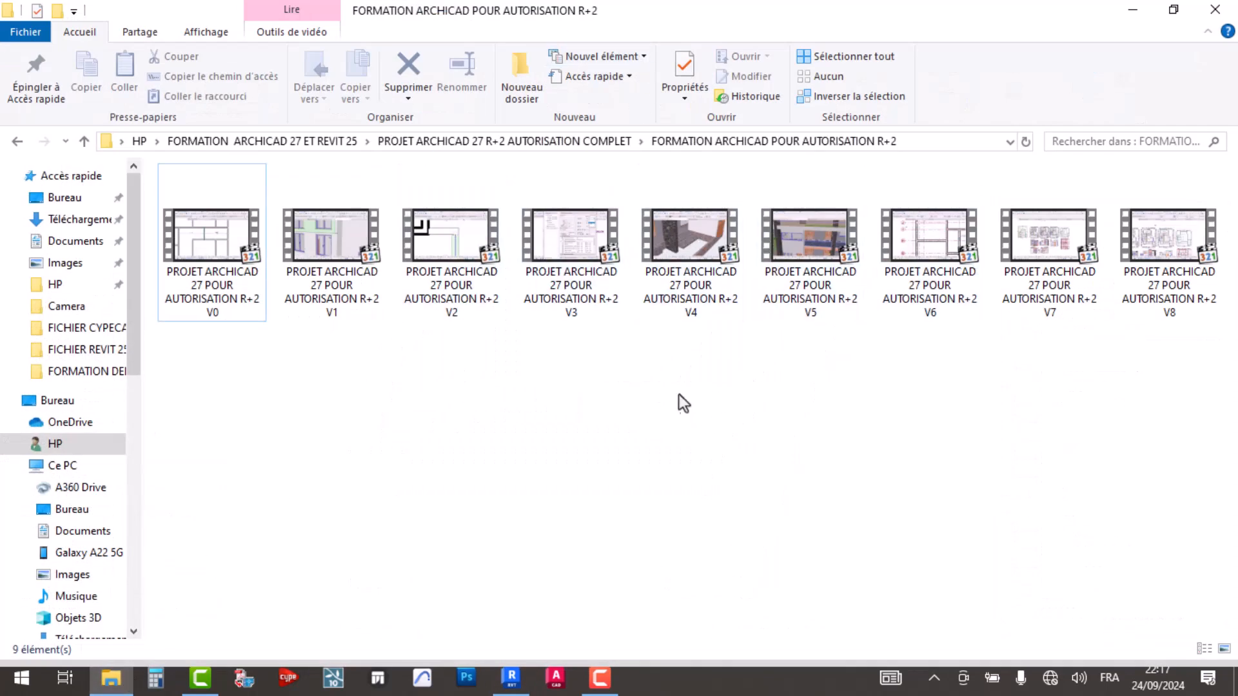
key("alt+Left")
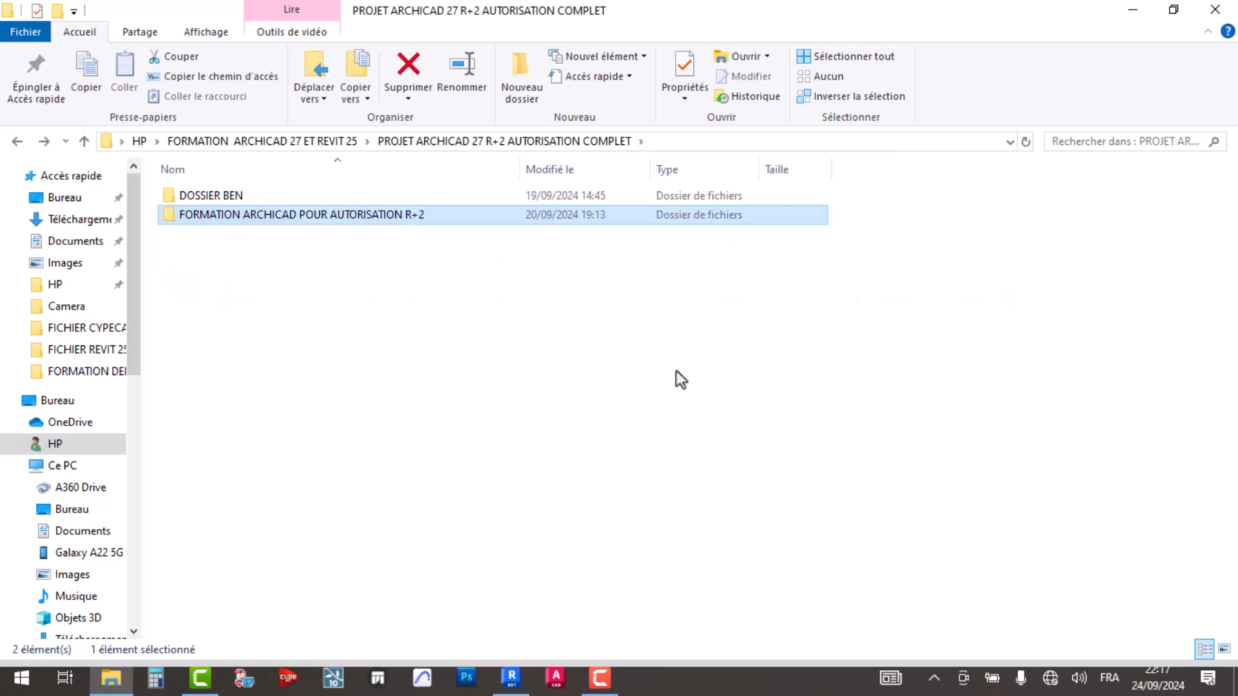
key("alt+Left")
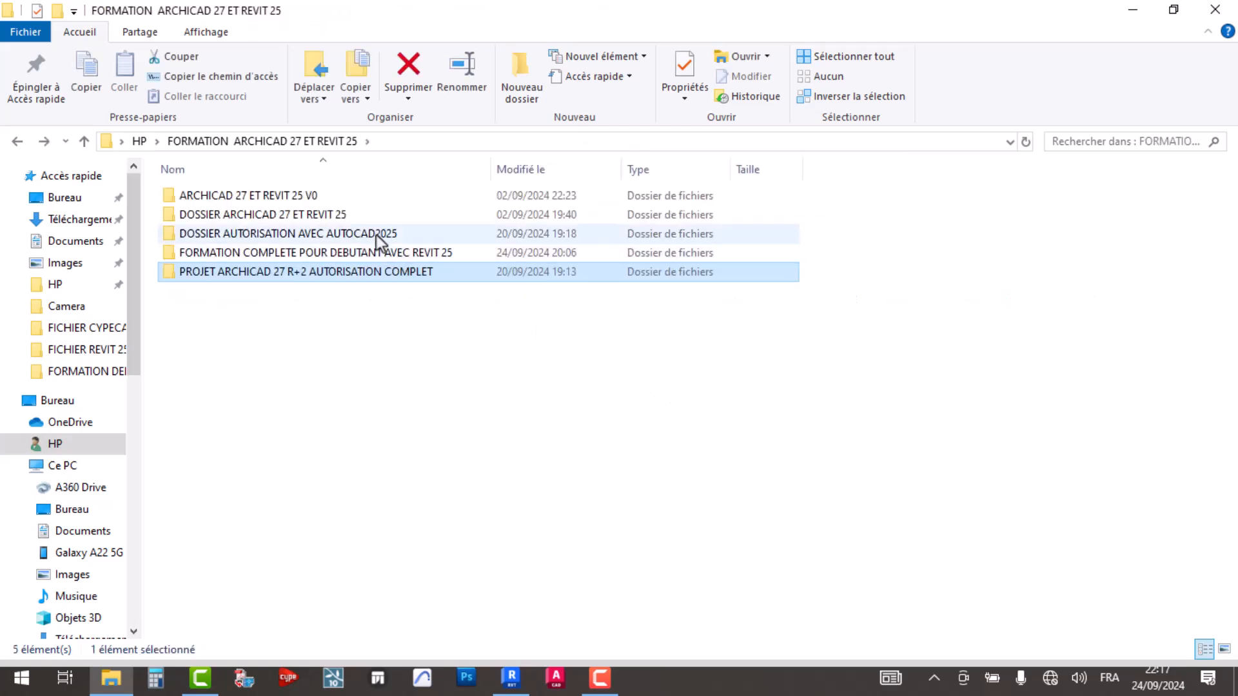
double_click(375, 235)
double_click(312, 219)
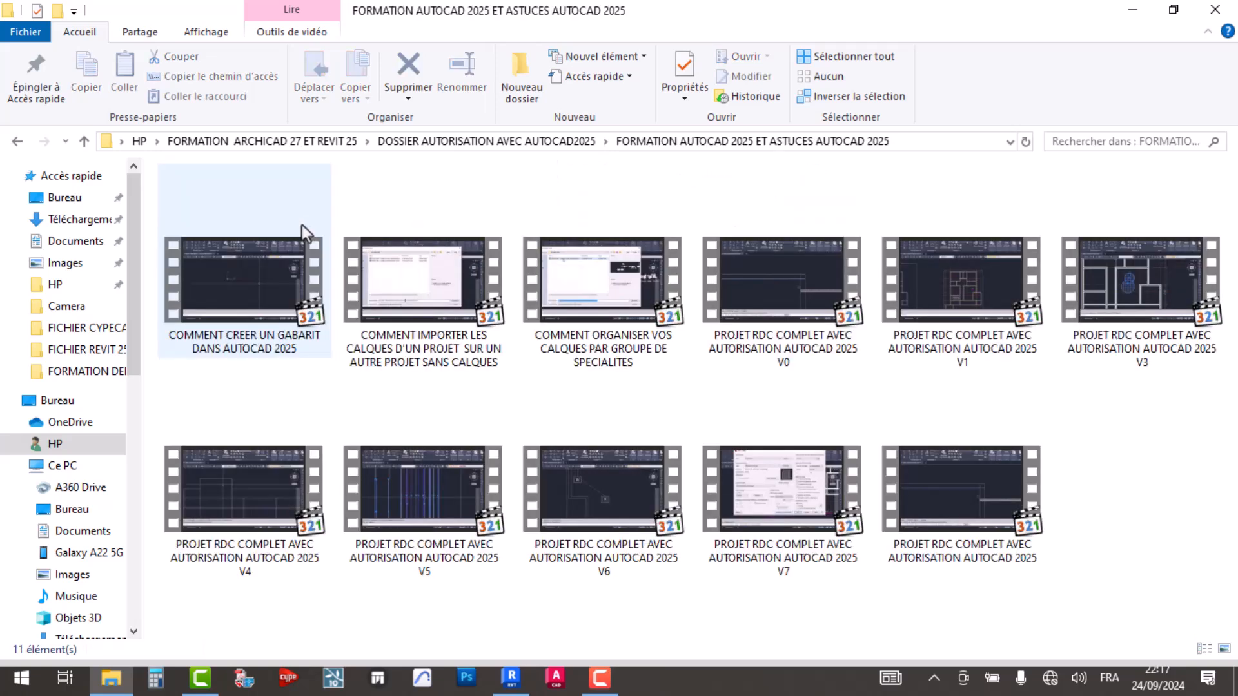